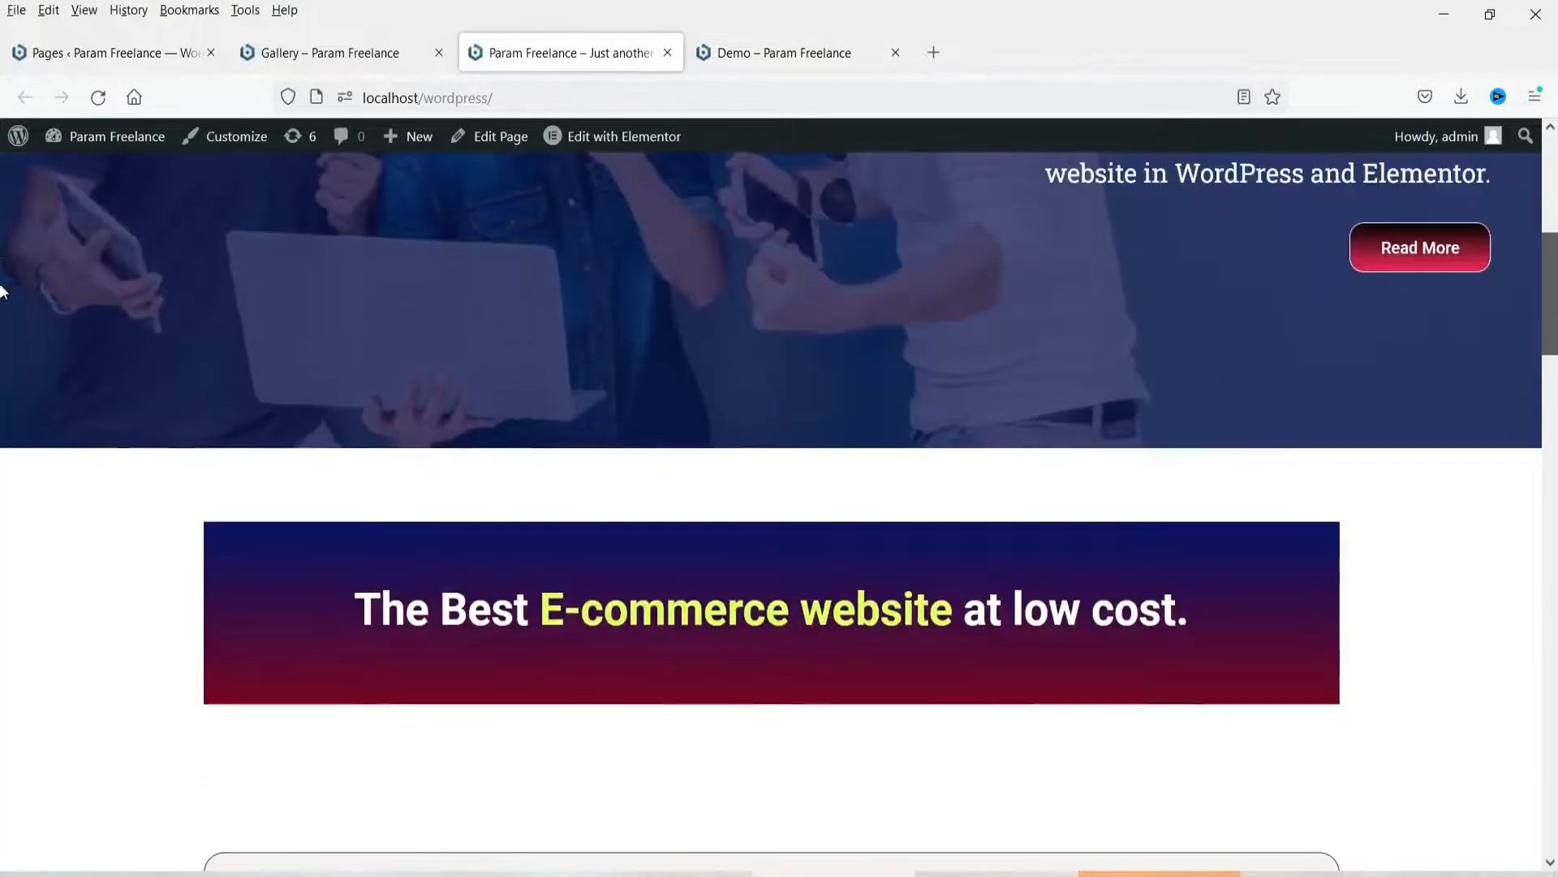
Look through the home page from the header and slider to the testimonials, post portfolio and footer.
{"action": "scroll", "coordinate": [3, 279], "scroll_direction": "up", "scroll_amount": 5}
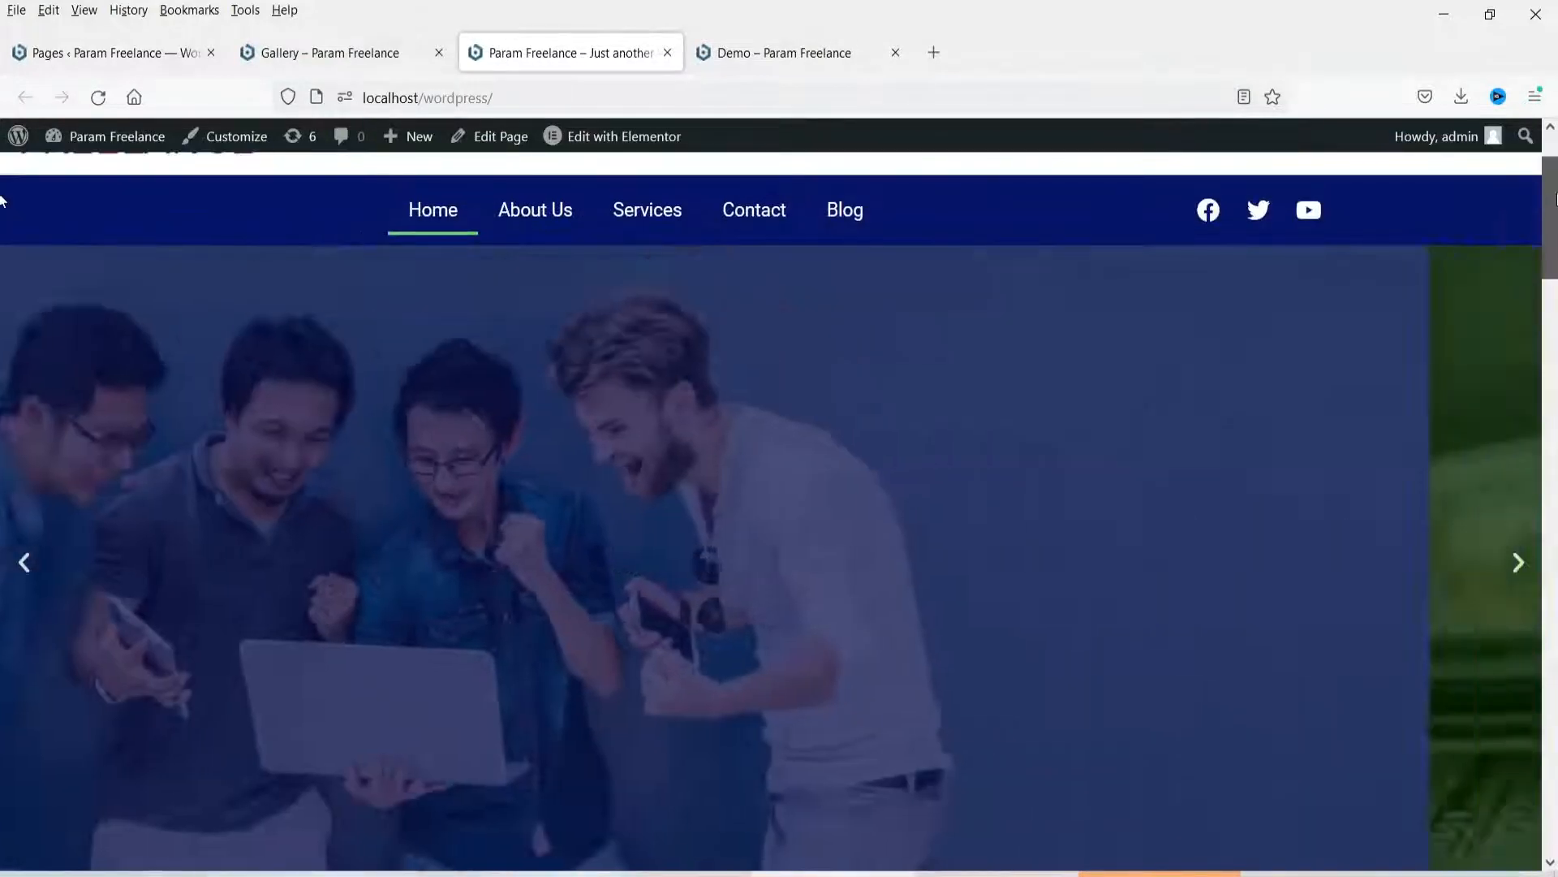
{"action": "left_click_drag", "start_coordinate": [1557, 195], "coordinate": [1557, 174]}
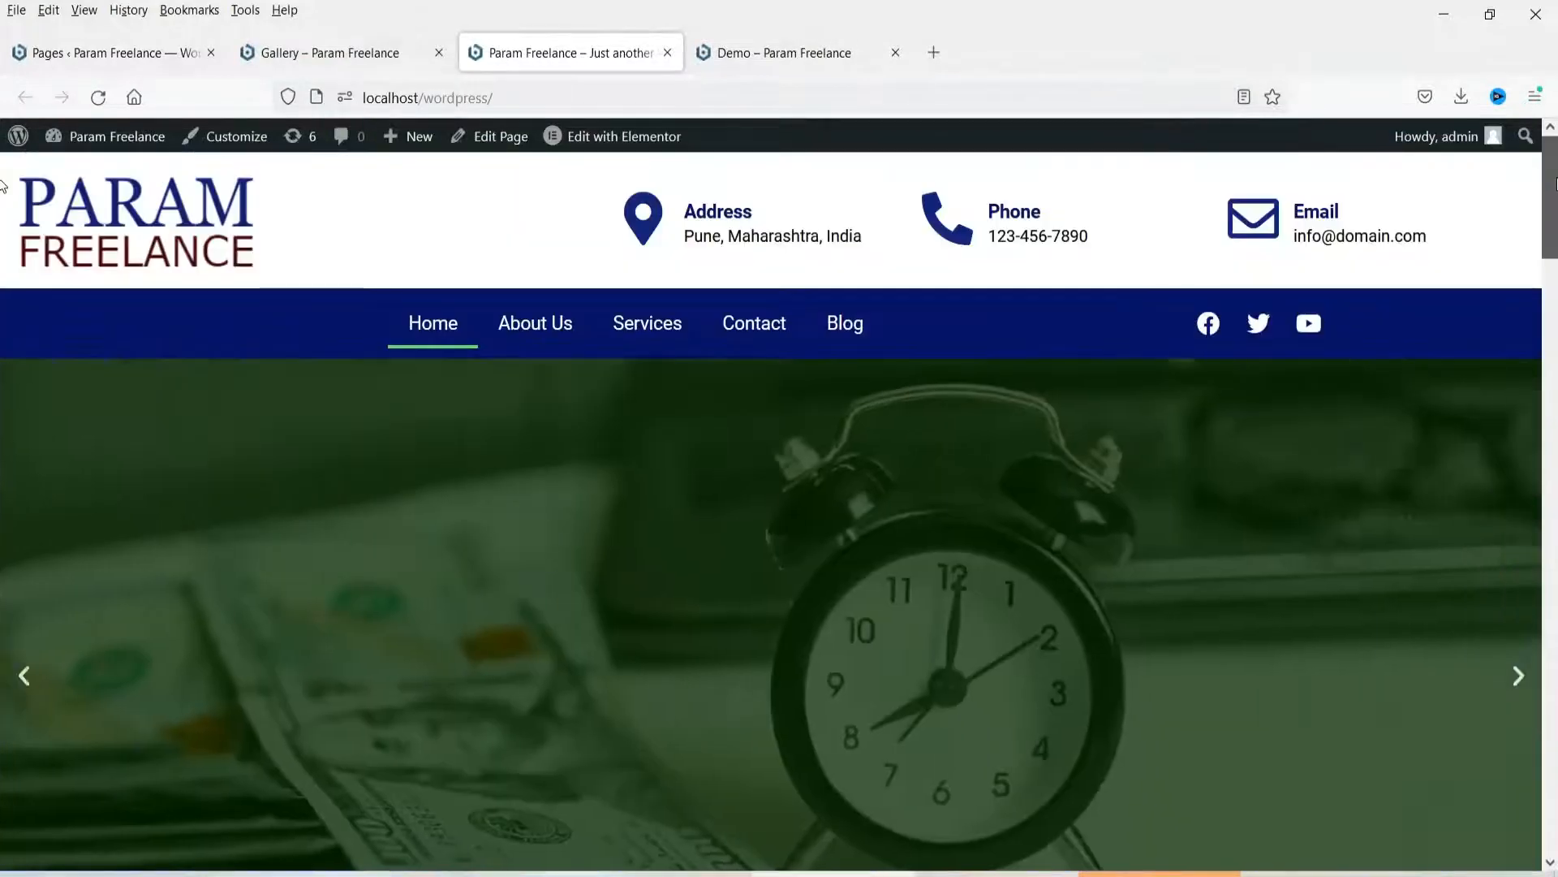
{"action": "scroll", "coordinate": [1401, 422], "scroll_direction": "down", "scroll_amount": 8}
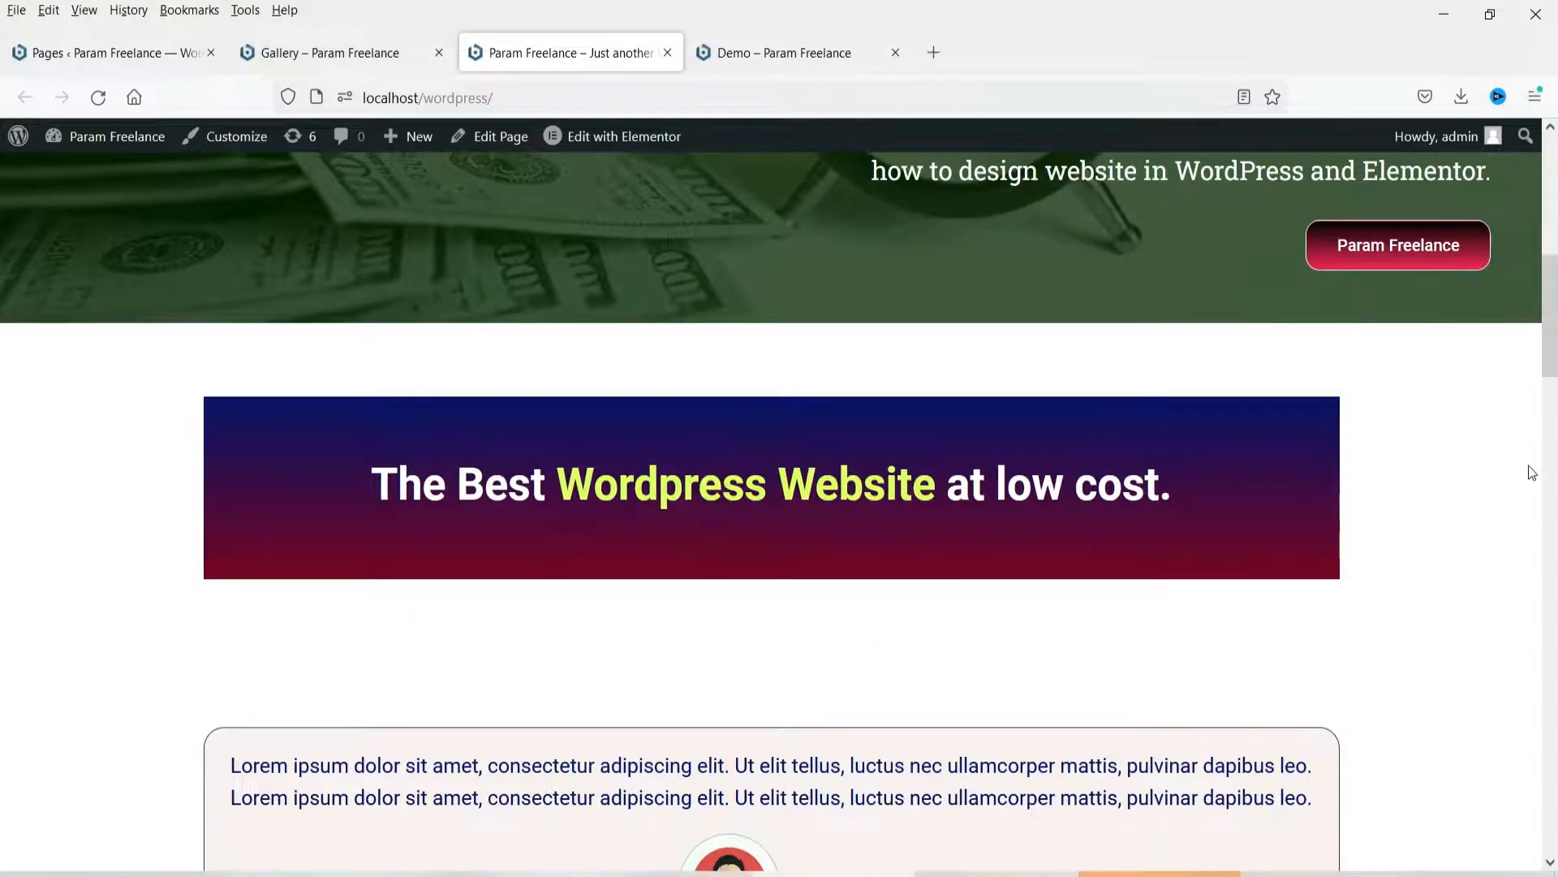
{"action": "scroll", "coordinate": [1526, 468], "scroll_direction": "down", "scroll_amount": 5}
{"action": "scroll", "coordinate": [1437, 404], "scroll_direction": "down", "scroll_amount": 4}
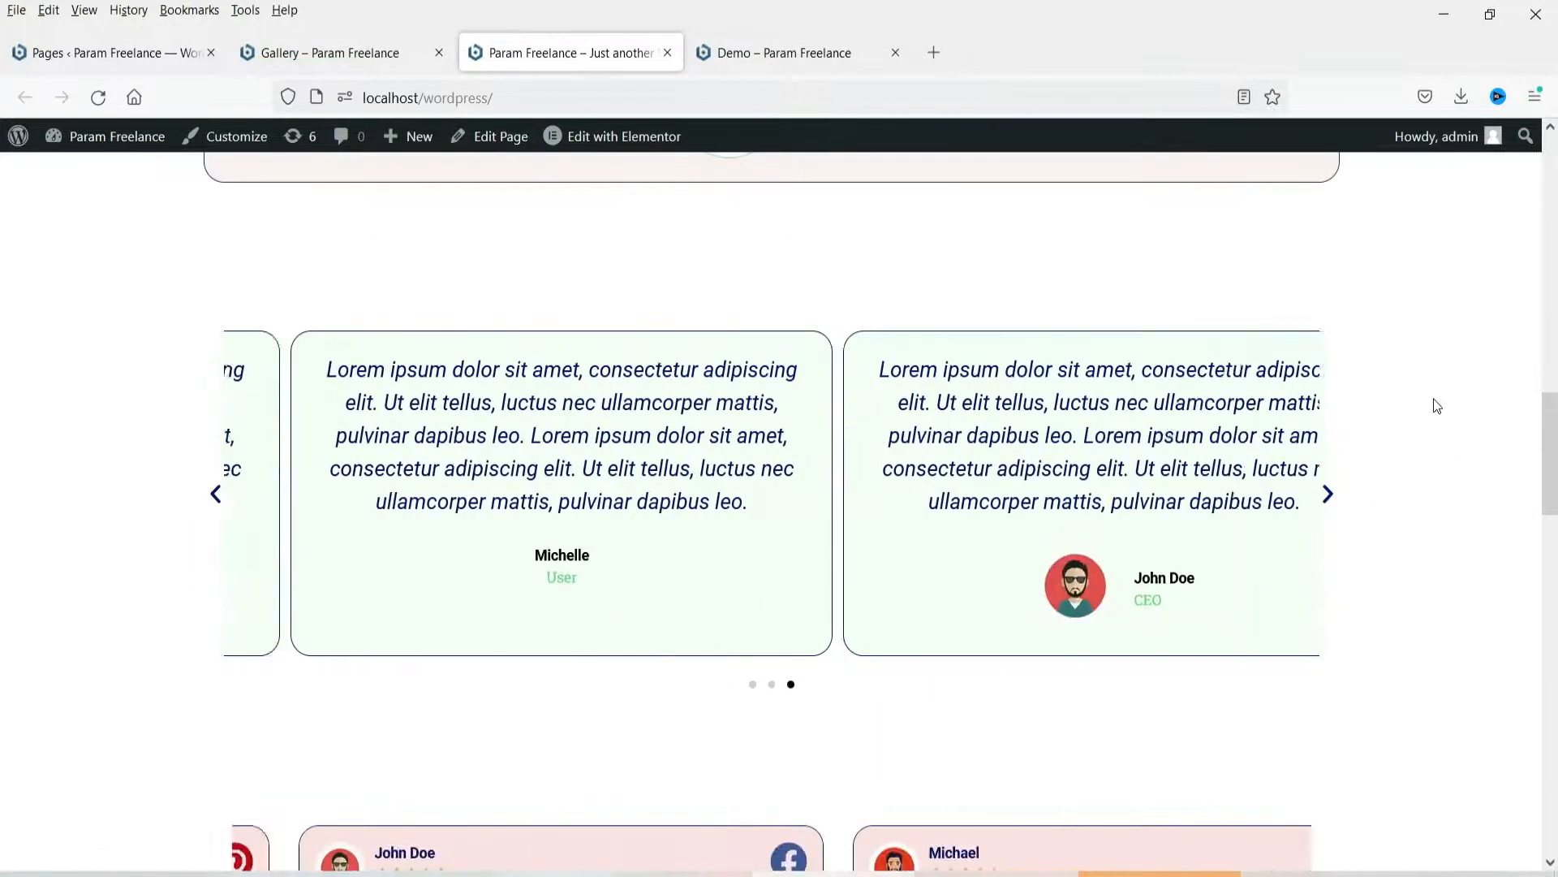
{"action": "scroll", "coordinate": [1436, 404], "scroll_direction": "down", "scroll_amount": 3}
{"action": "scroll", "coordinate": [1437, 404], "scroll_direction": "down", "scroll_amount": 7}
{"action": "scroll", "coordinate": [1435, 403], "scroll_direction": "down", "scroll_amount": 5}
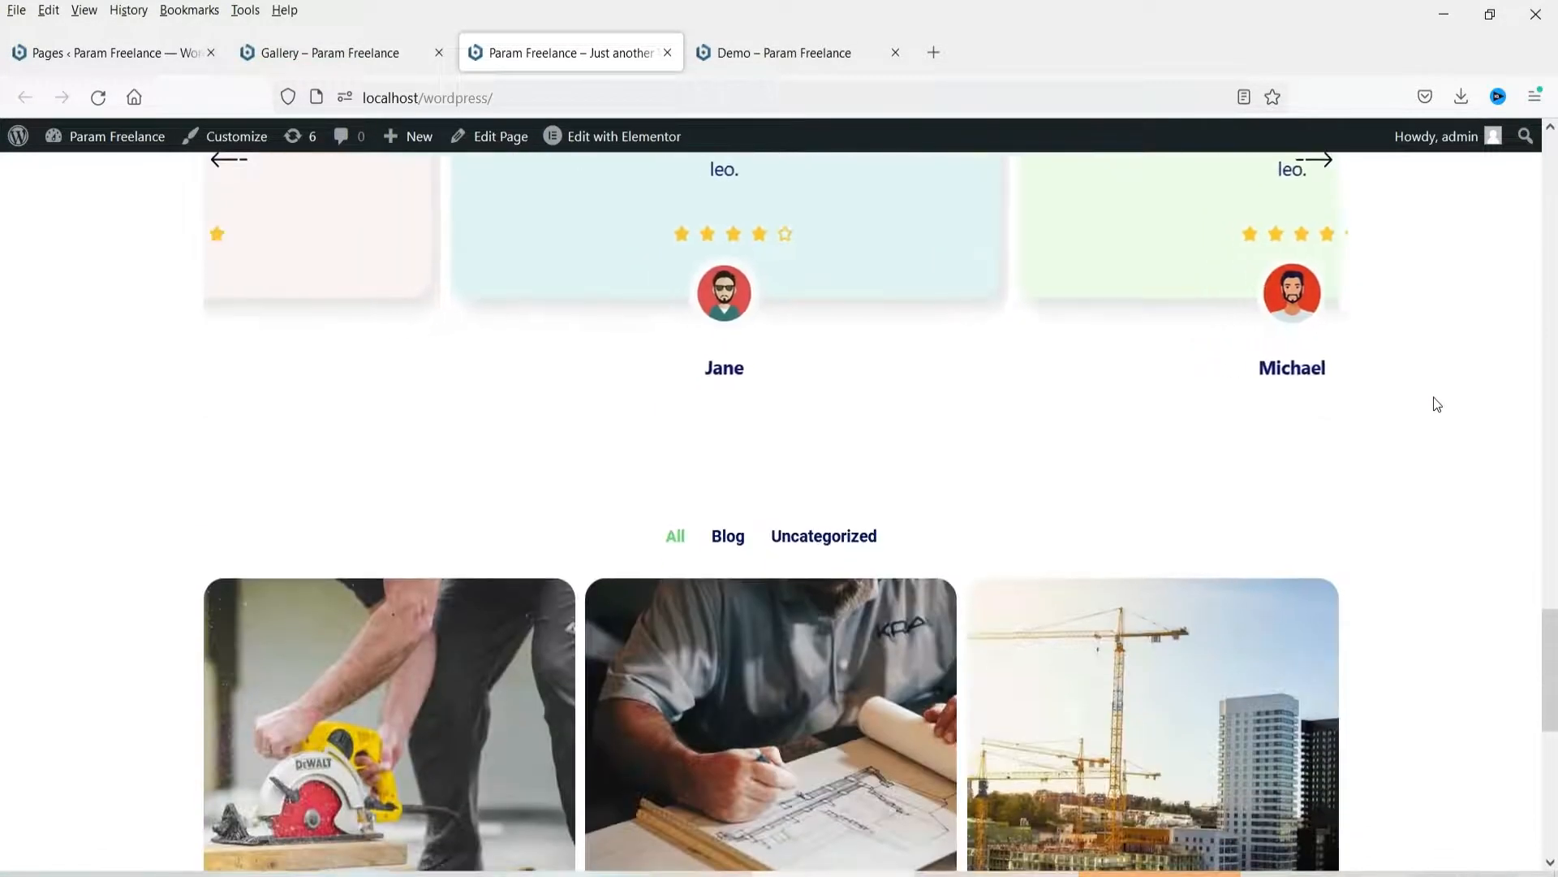
{"action": "scroll", "coordinate": [1444, 554], "scroll_direction": "down", "scroll_amount": 4}
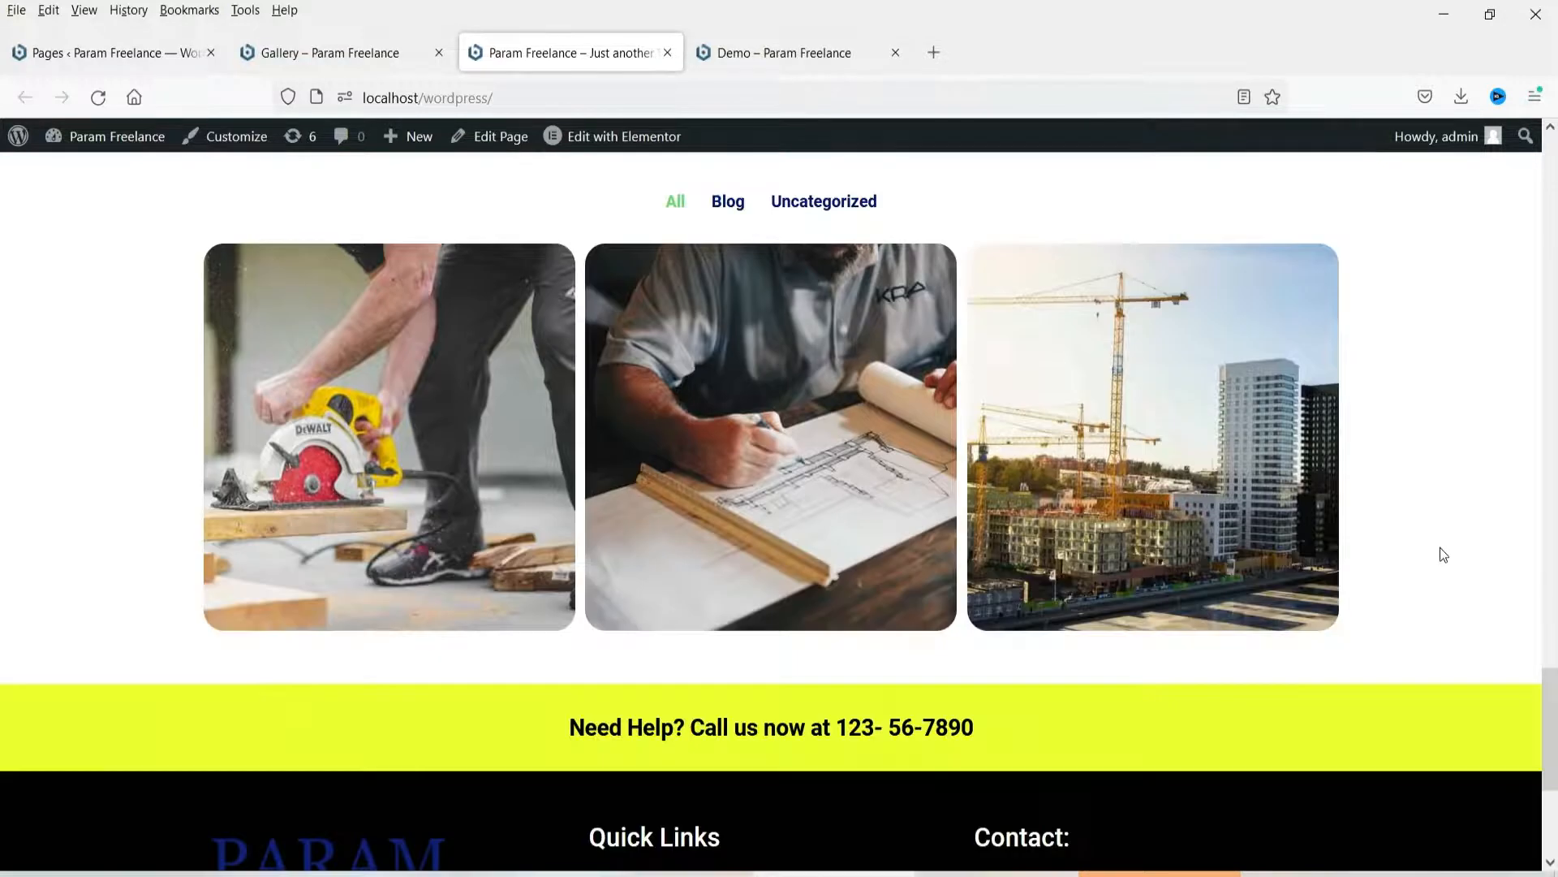
Look over the image grid on the Gallery page and the rows of flip boxes on the Demo page.
{"action": "left_click", "coordinate": [351, 45]}
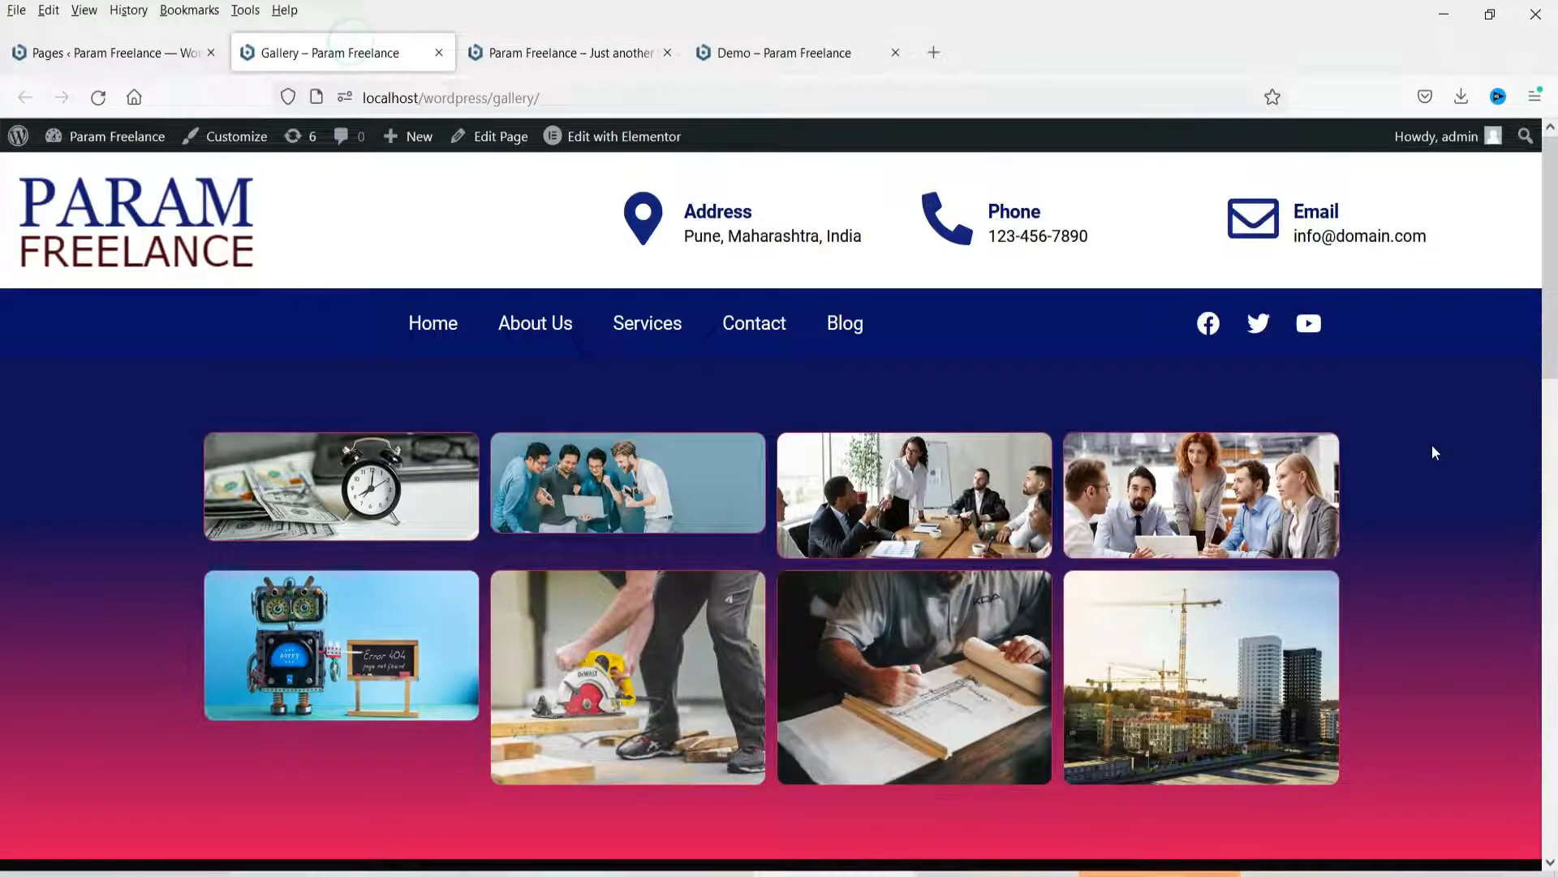
{"action": "scroll", "coordinate": [1442, 445], "scroll_direction": "down", "scroll_amount": 10}
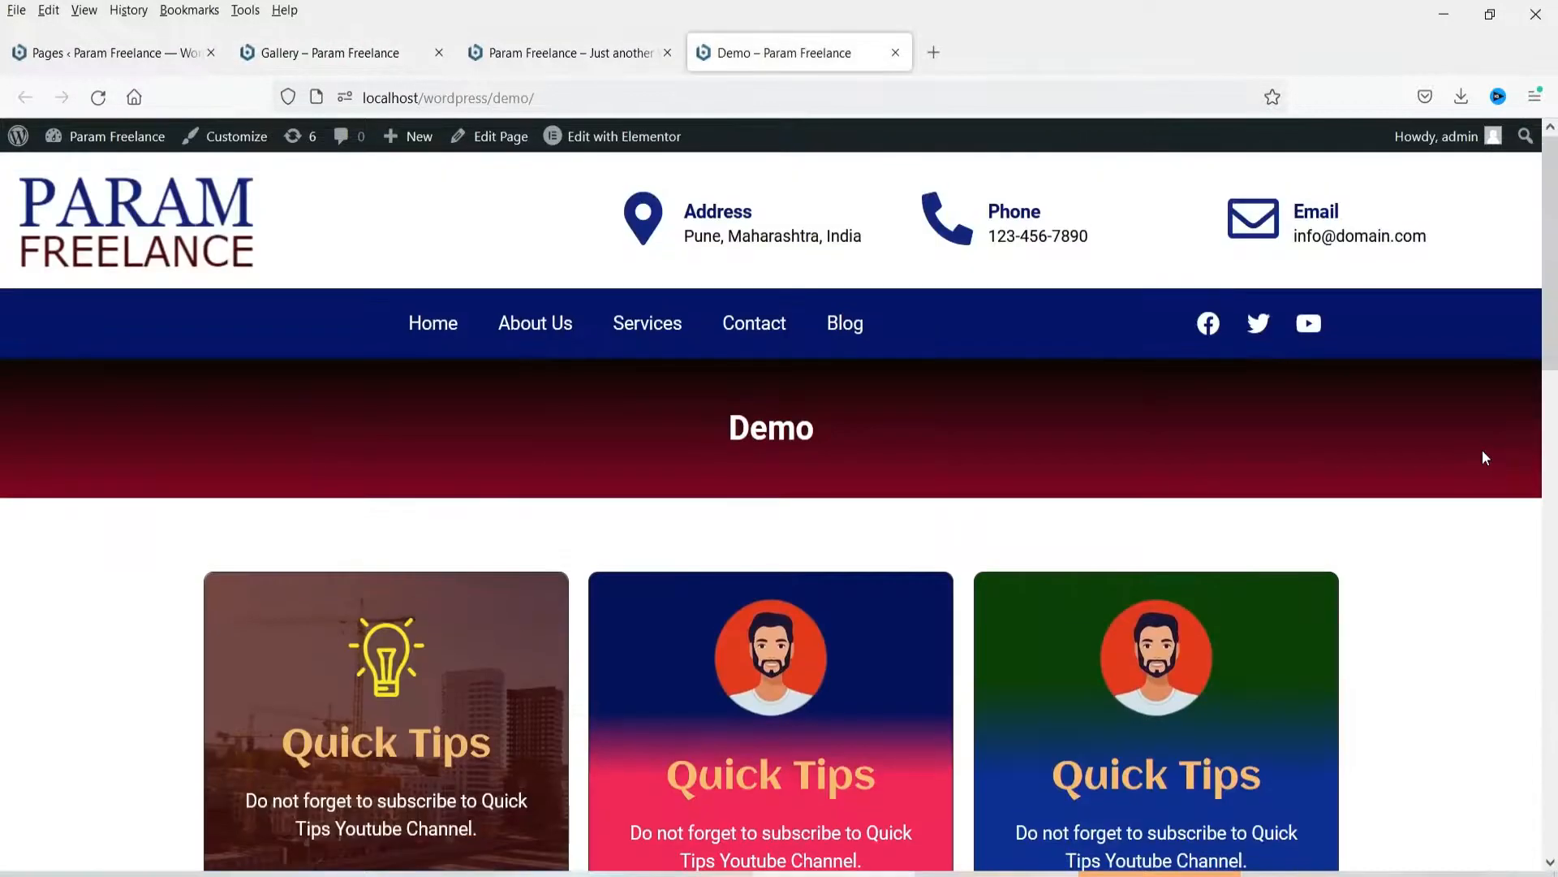
{"action": "scroll", "coordinate": [3, 325], "scroll_direction": "down", "scroll_amount": 2}
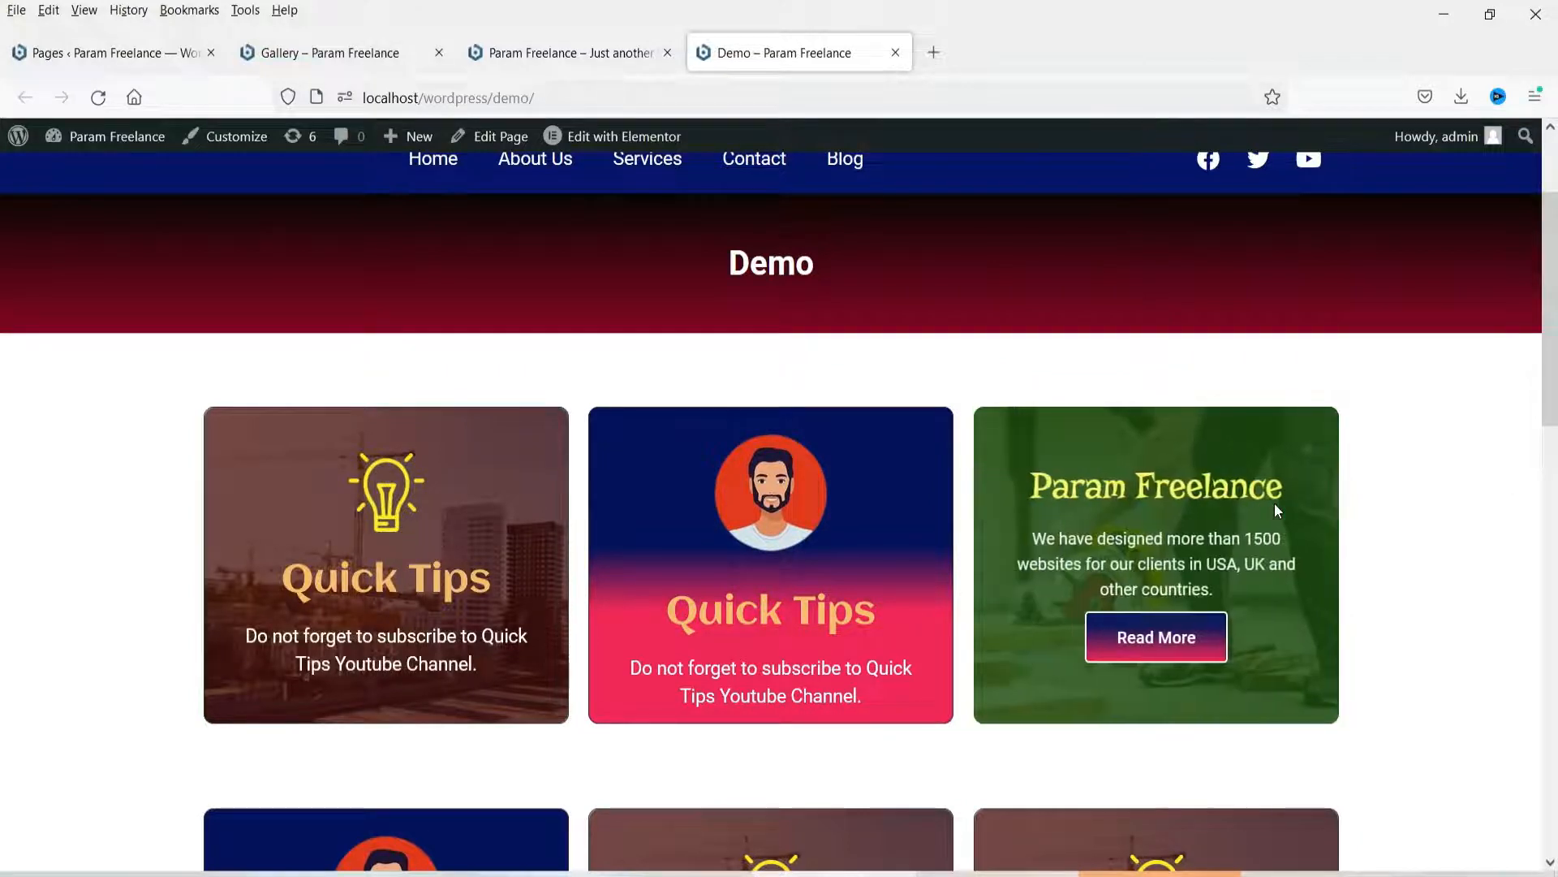
{"action": "scroll", "coordinate": [4, 459], "scroll_direction": "down", "scroll_amount": 4}
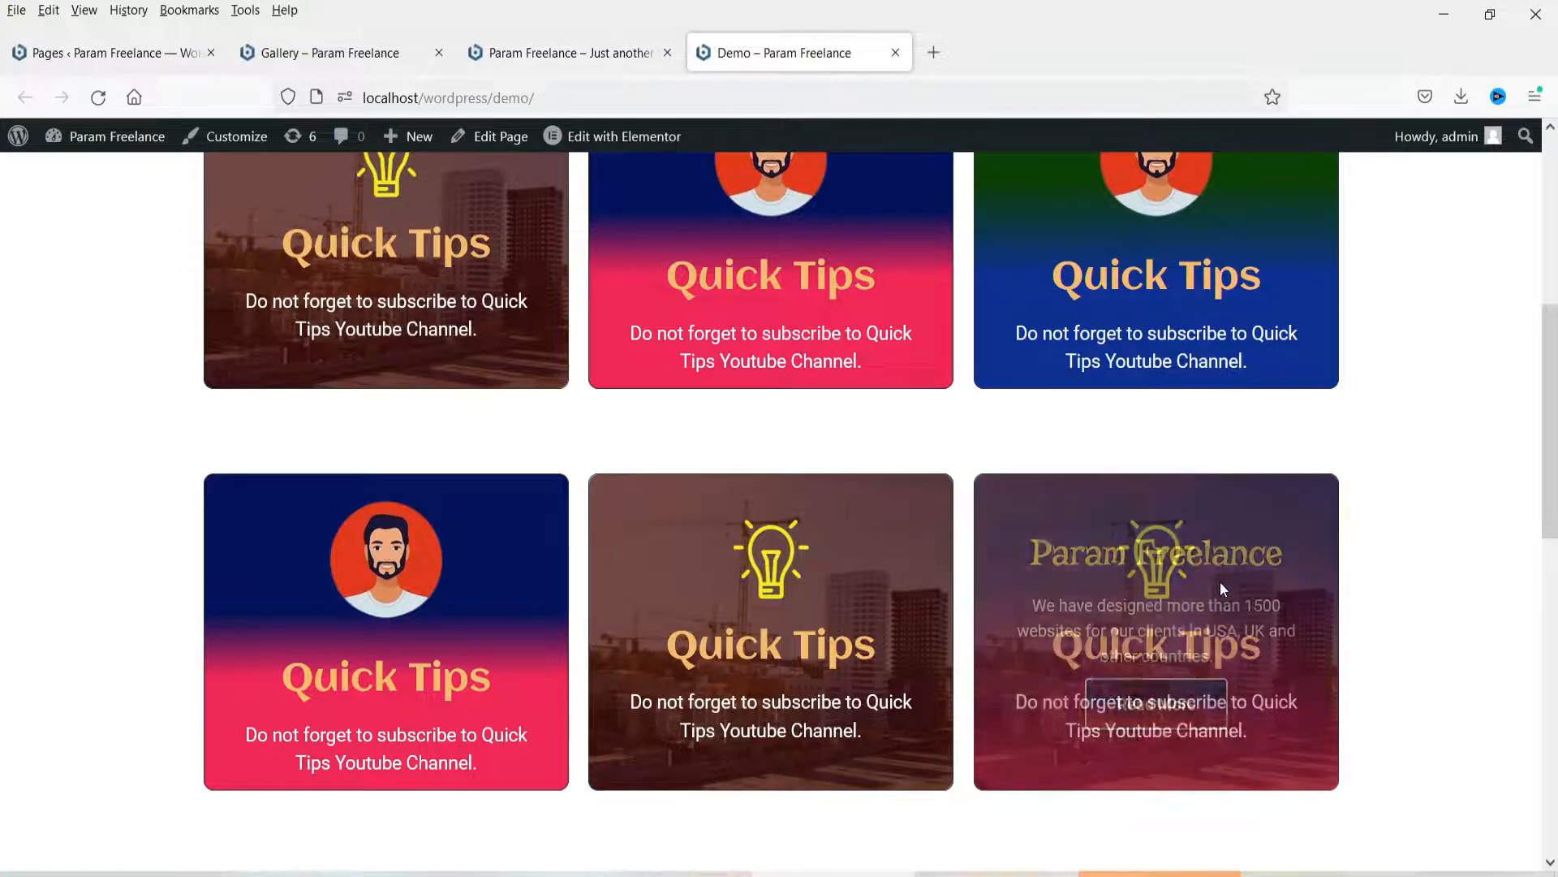
{"action": "scroll", "coordinate": [1498, 380], "scroll_direction": "down", "scroll_amount": 5}
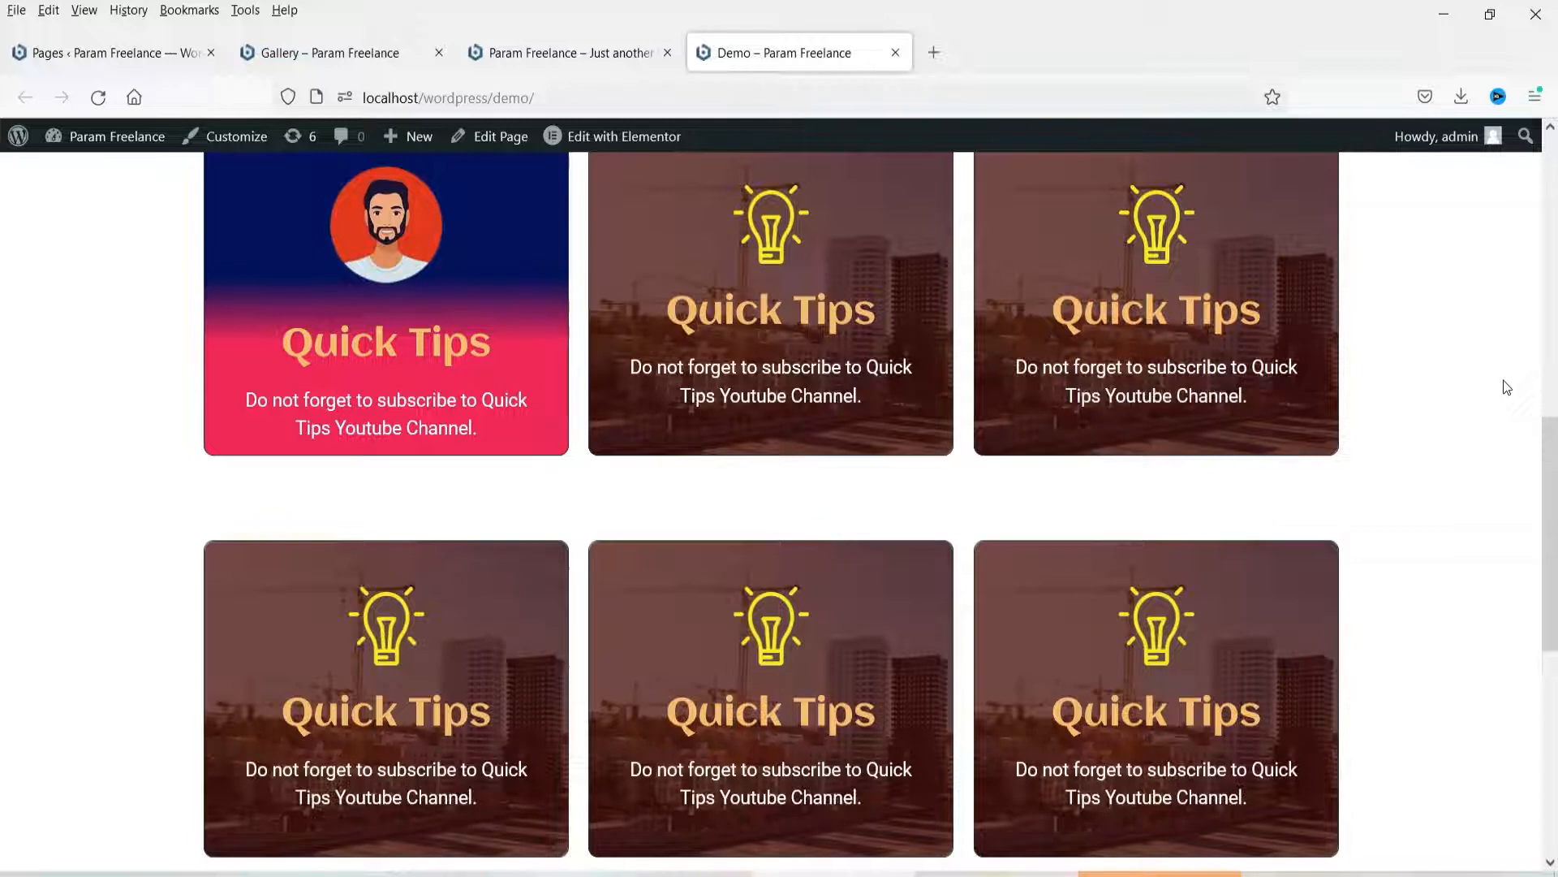
{"action": "scroll", "coordinate": [1503, 383], "scroll_direction": "down", "scroll_amount": 2}
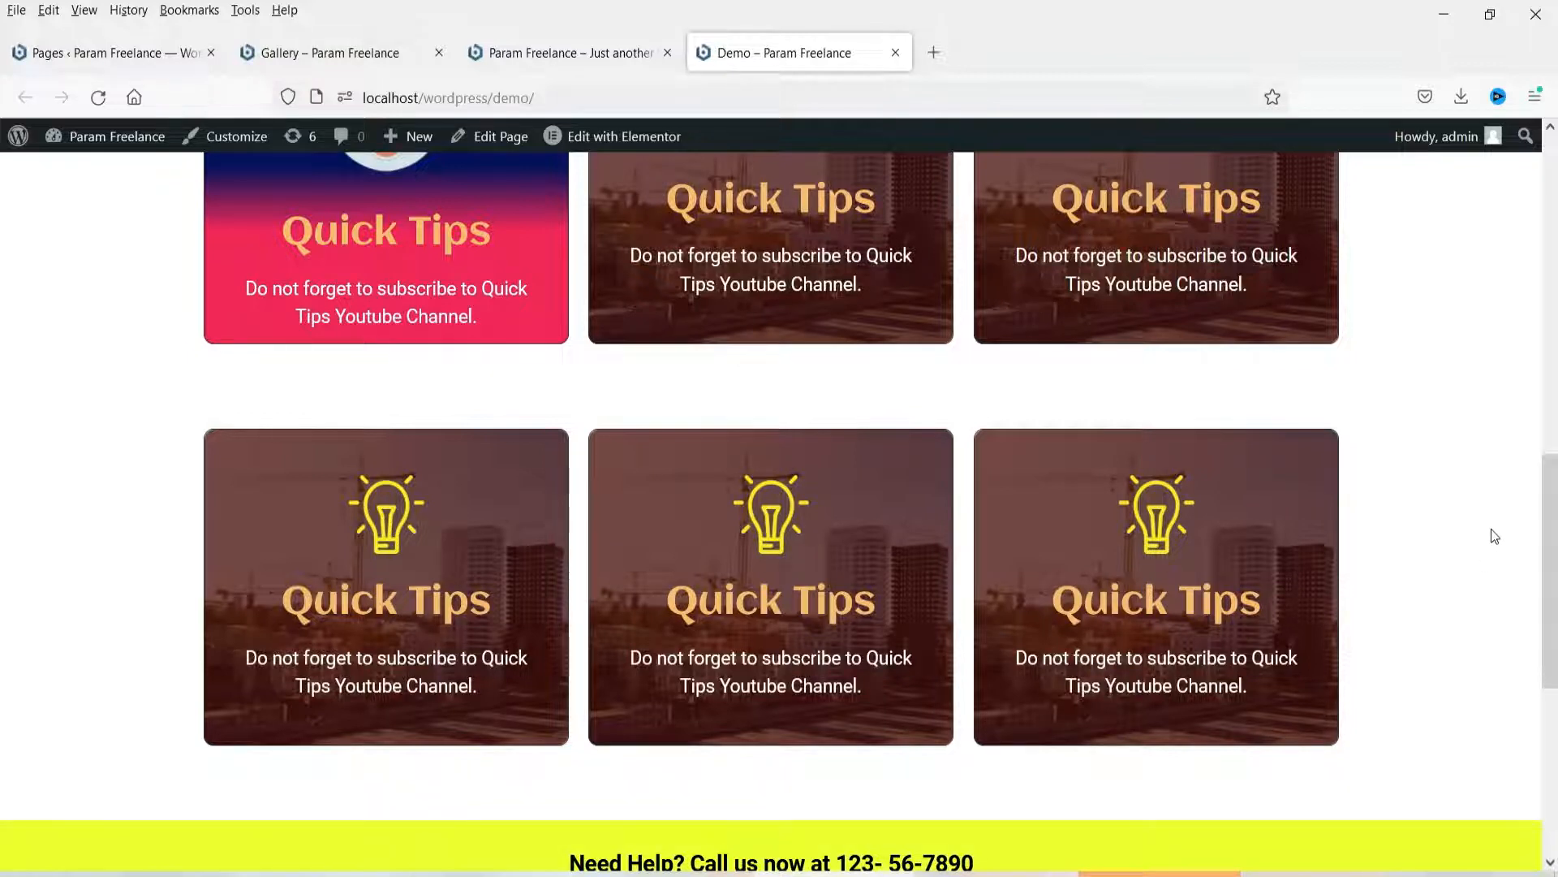
{"action": "scroll", "coordinate": [1461, 526], "scroll_direction": "up", "scroll_amount": 1}
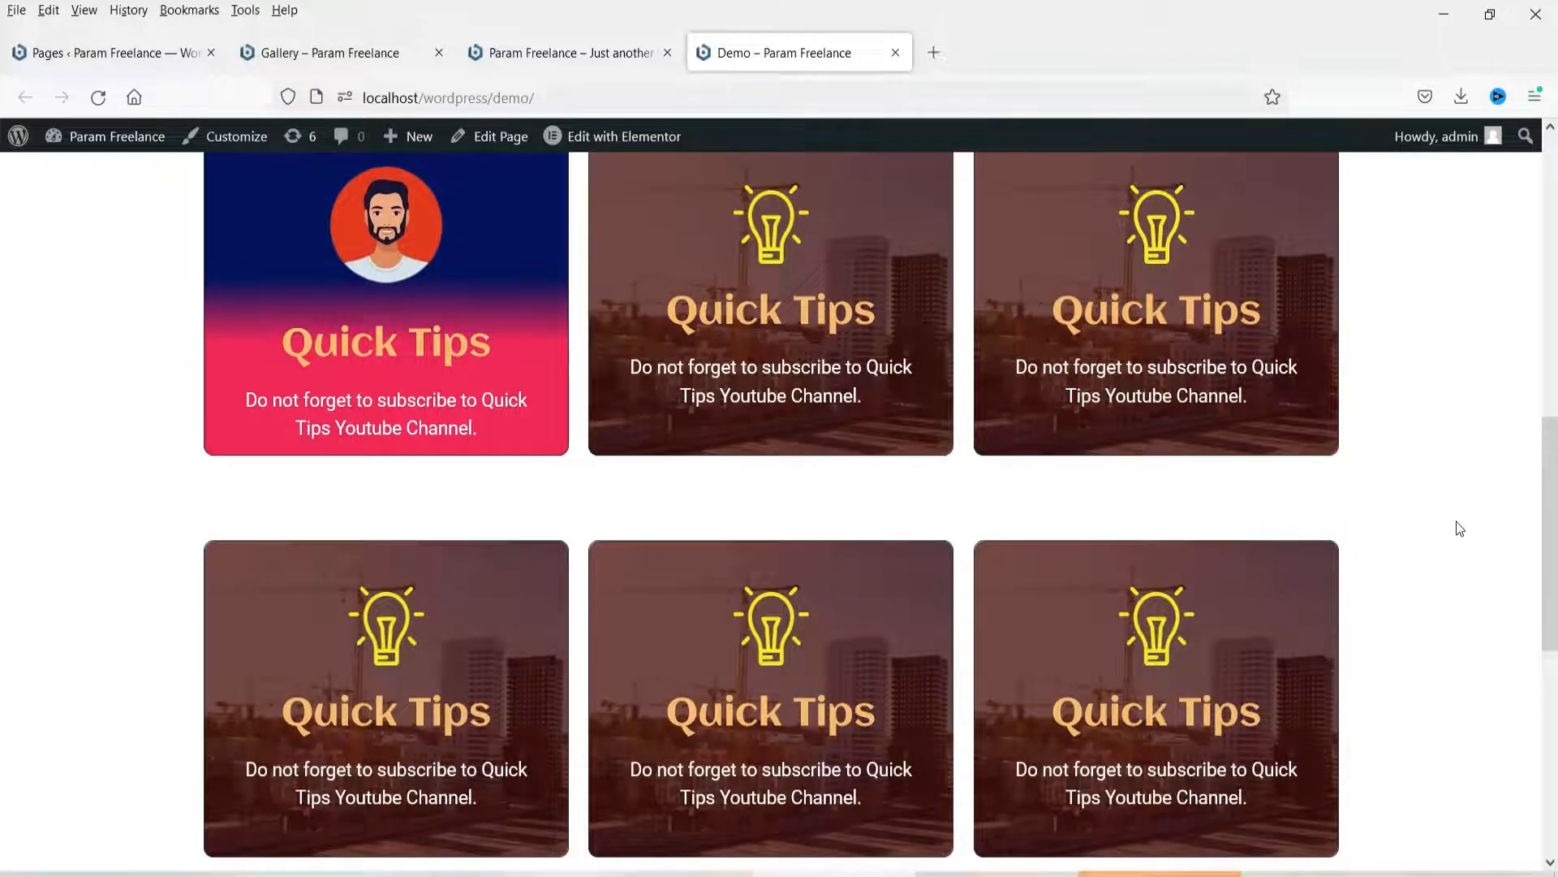
{"action": "scroll", "coordinate": [1454, 528], "scroll_direction": "up", "scroll_amount": 3}
{"action": "scroll", "coordinate": [1430, 365], "scroll_direction": "up", "scroll_amount": 1}
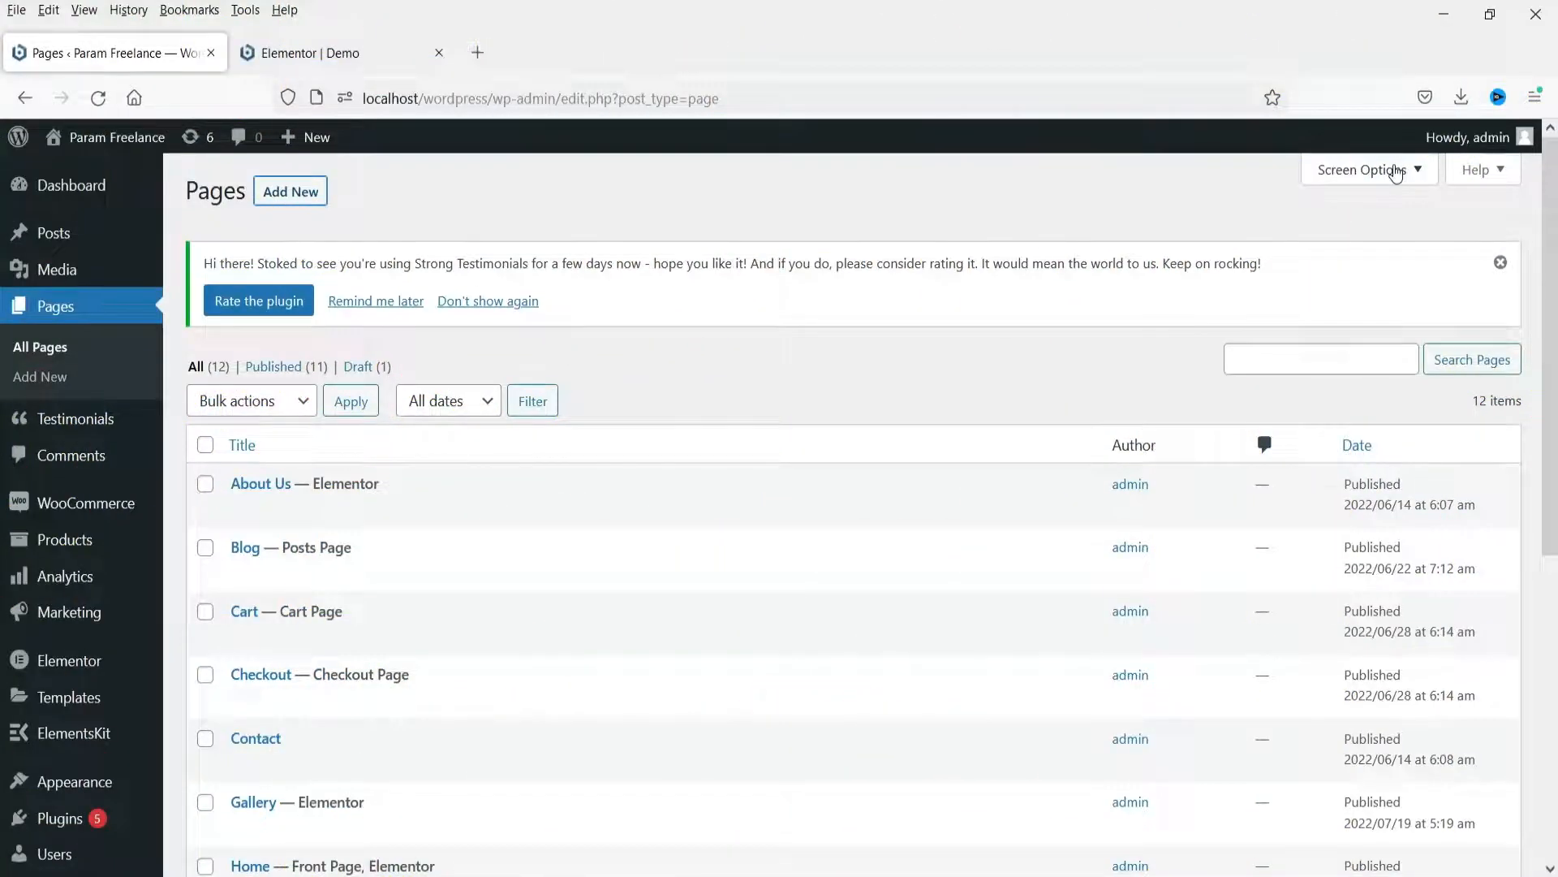
Add a single-column section to the Demo page in the Elementor editor.
{"action": "left_click", "coordinate": [325, 52]}
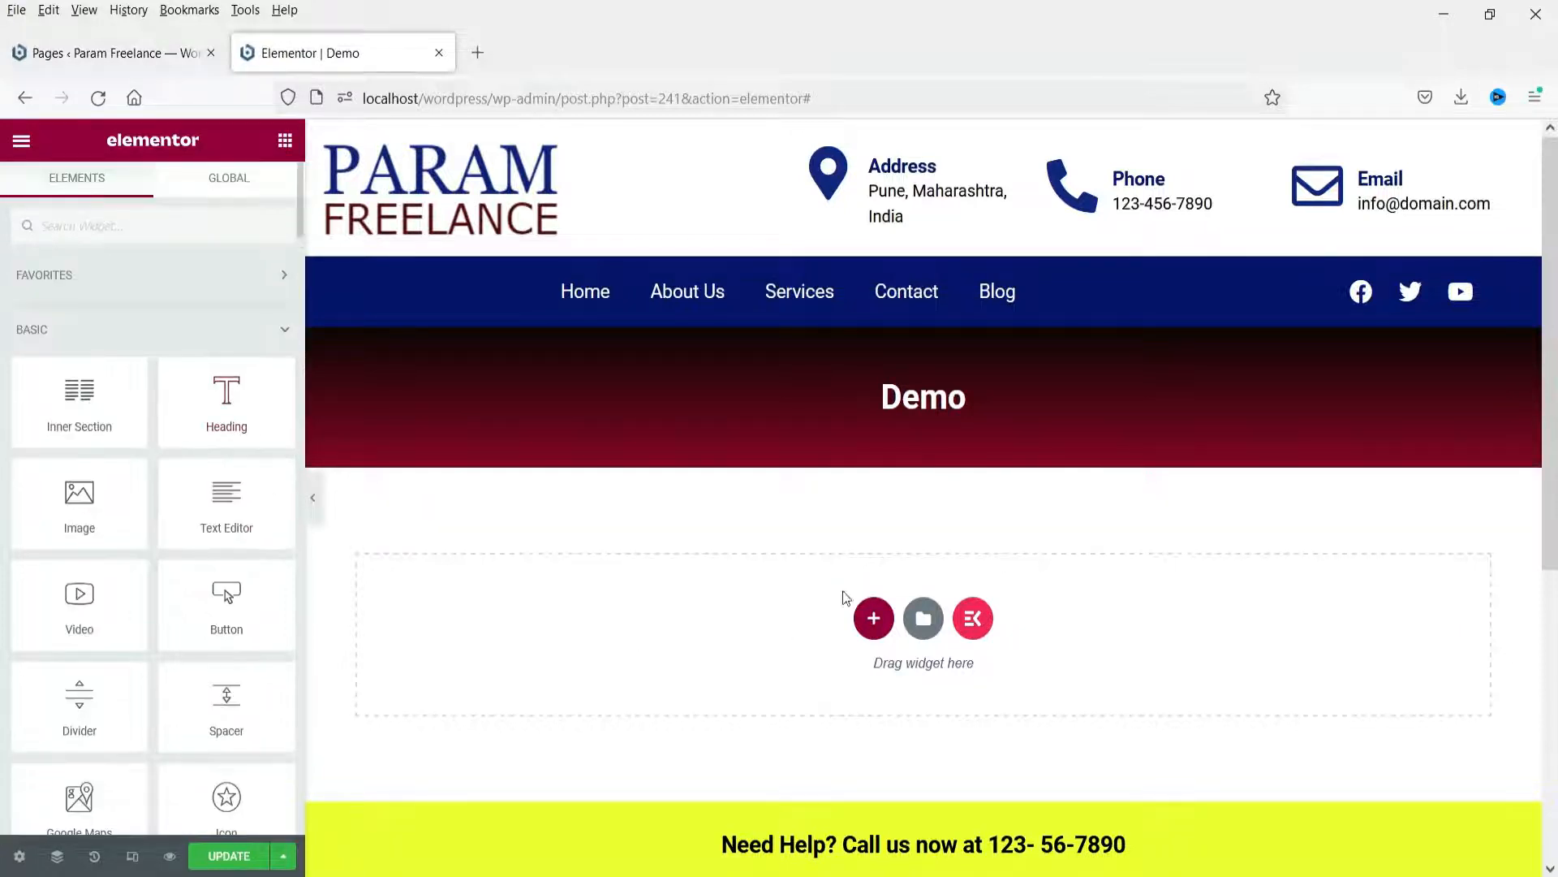
{"action": "left_click", "coordinate": [877, 621]}
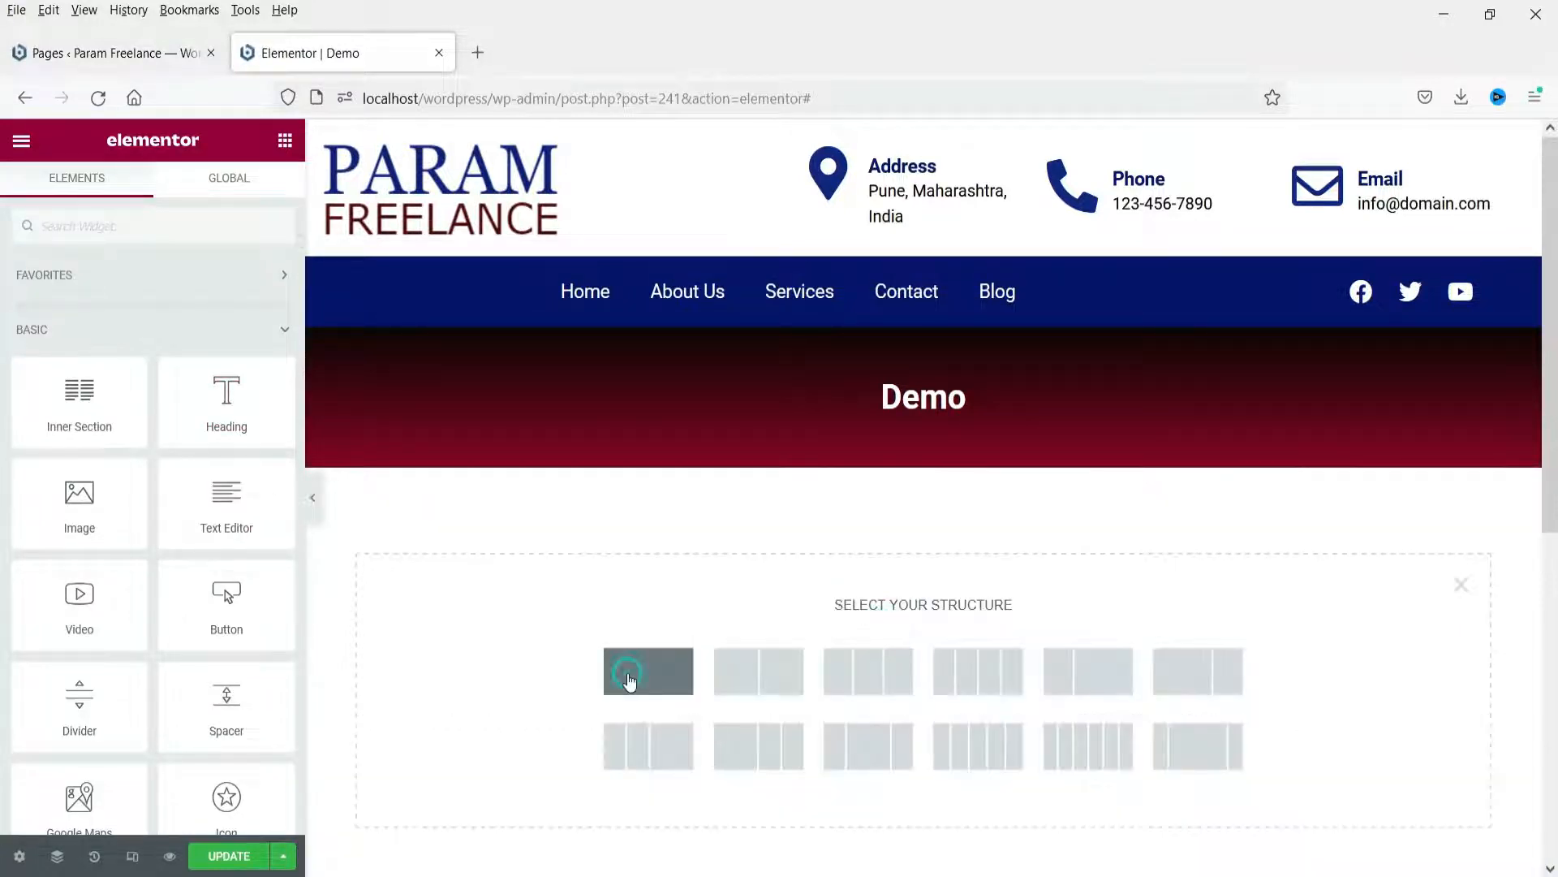
{"action": "left_click", "coordinate": [629, 675]}
Unlink the new section's padding values and set its top and bottom padding to 60 px.
{"action": "left_click", "coordinate": [261, 199]}
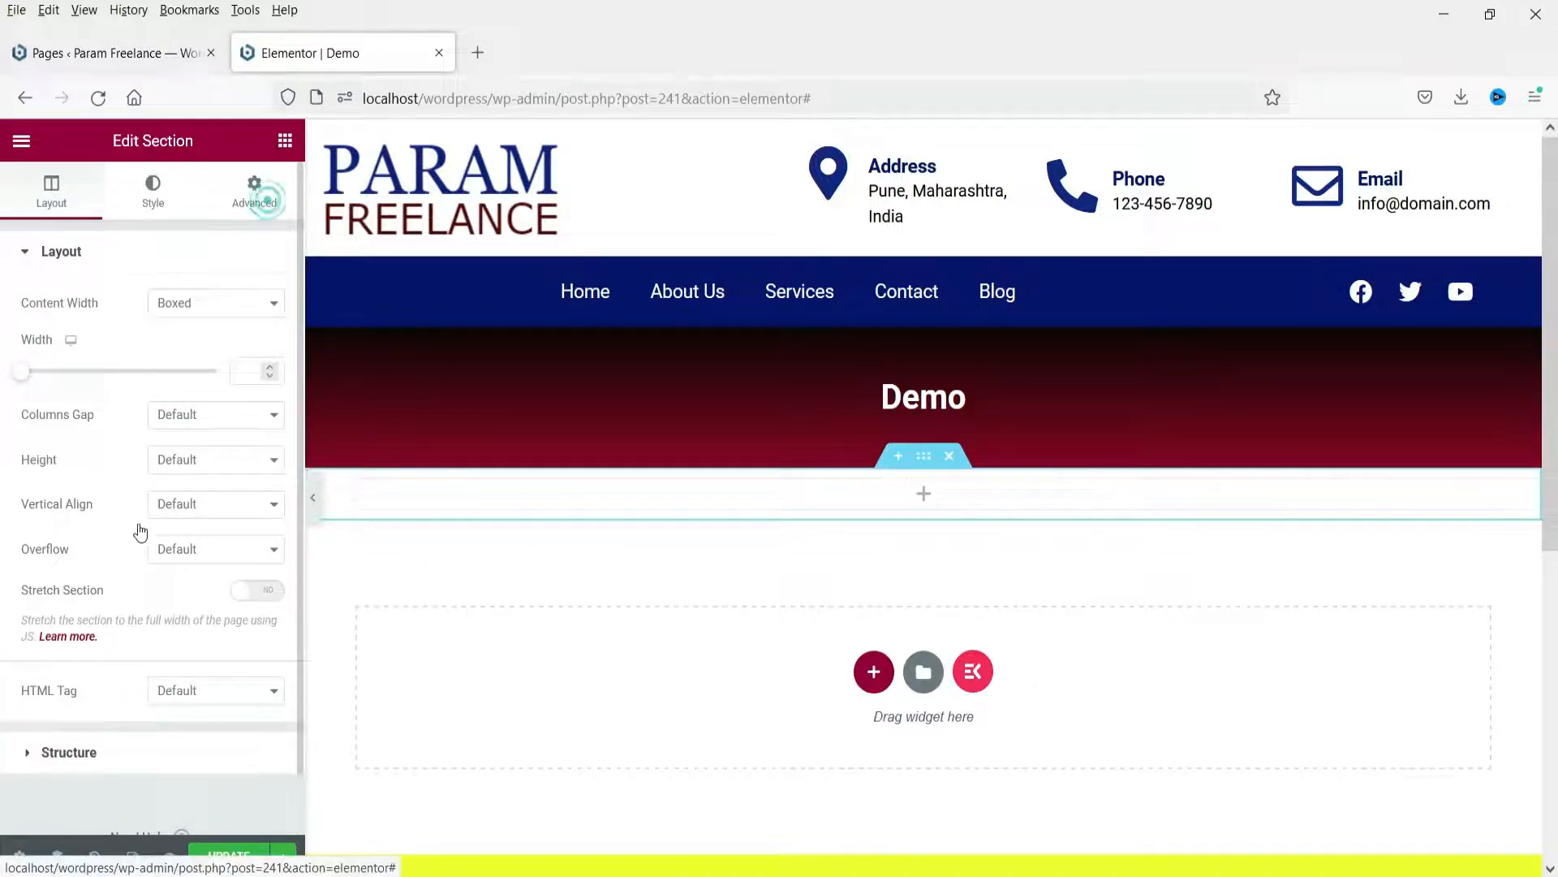
{"action": "left_click", "coordinate": [258, 412]}
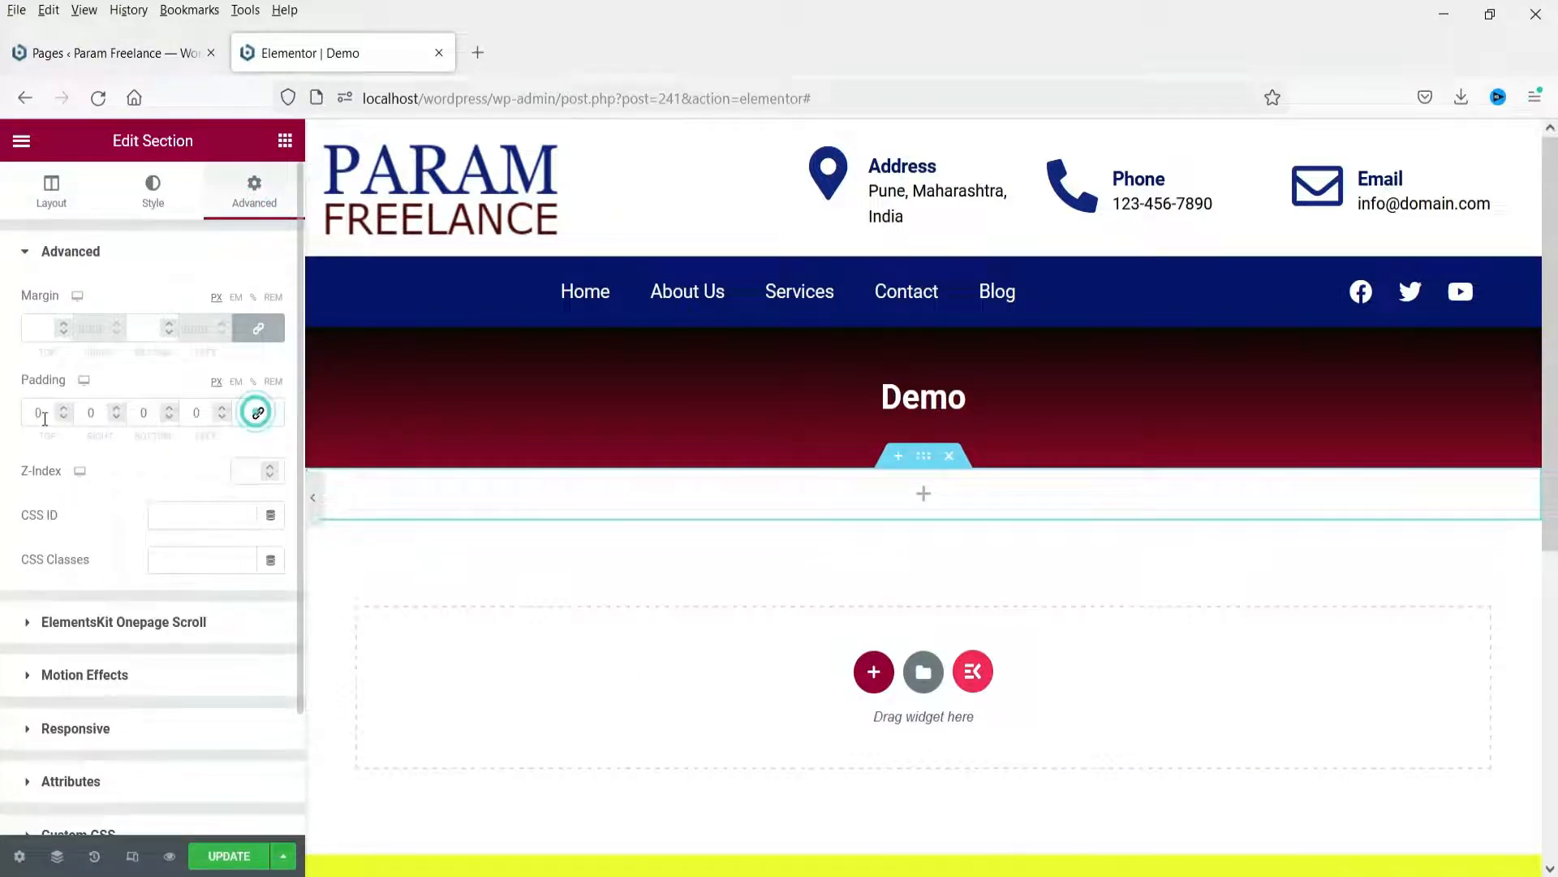
{"action": "left_click", "coordinate": [38, 413]}
{"action": "type", "text": "60"}
{"action": "left_click", "coordinate": [145, 412]}
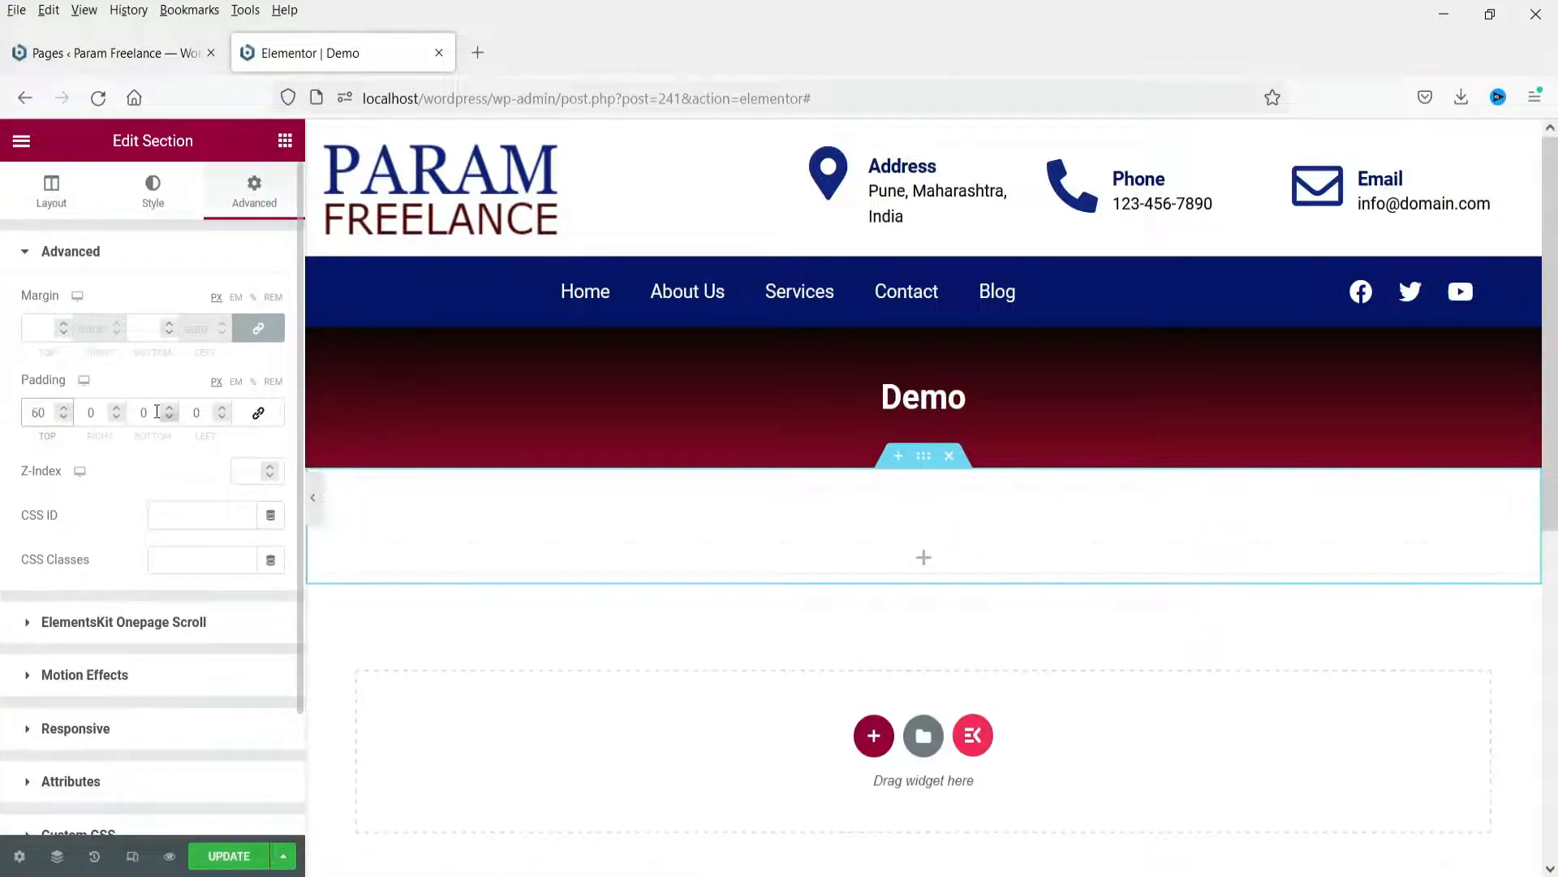
{"action": "type", "text": "60"}
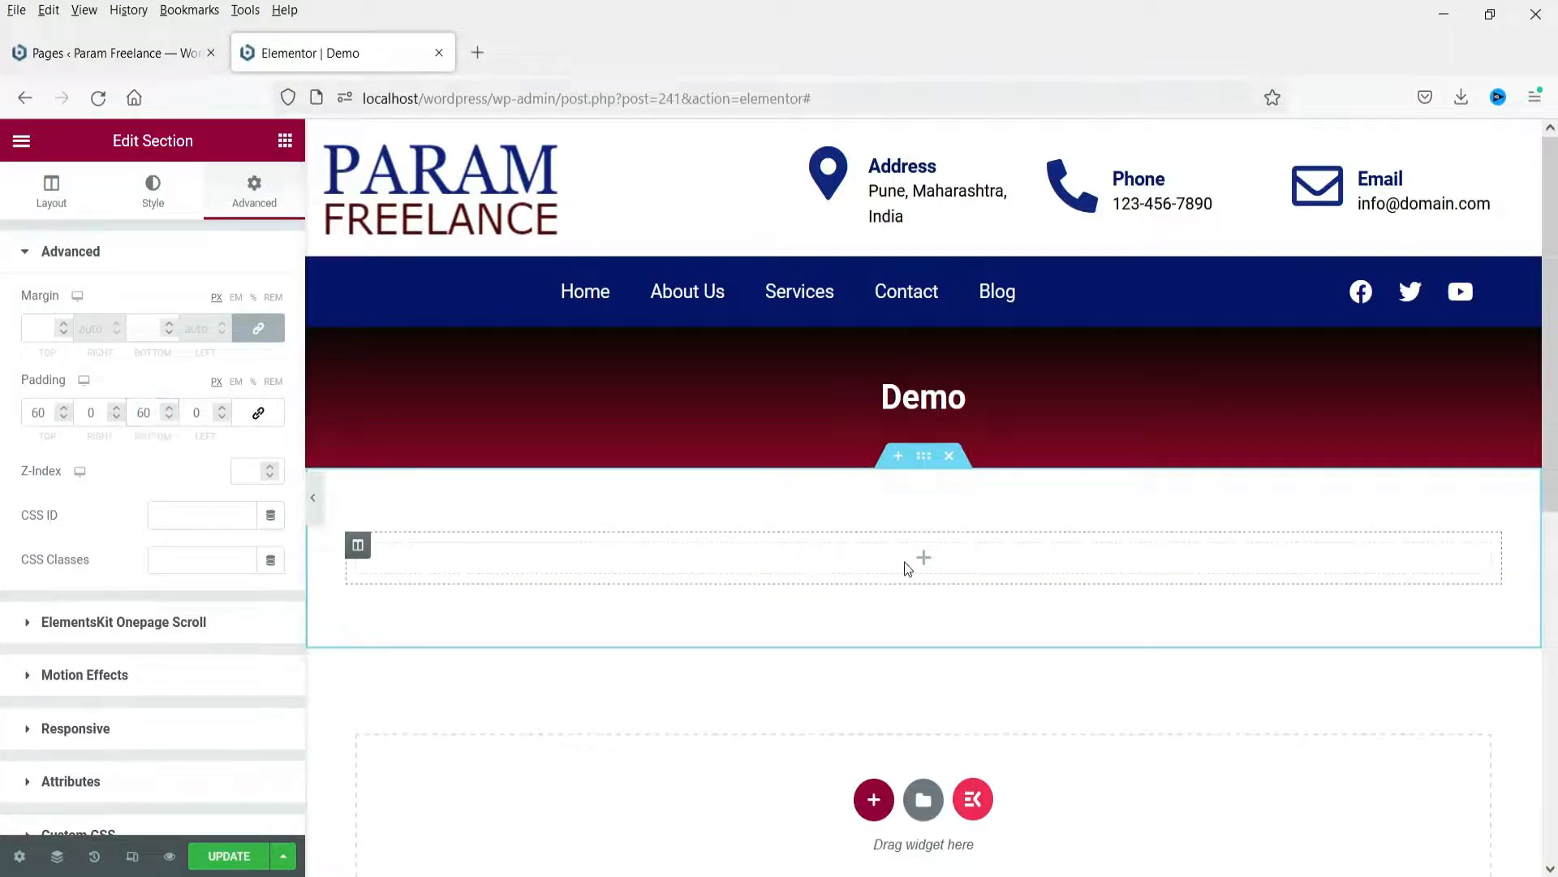
Find the Flip Box widget by searching for "flip", place it in the empty section, and collapse its Front settings.
{"action": "left_click", "coordinate": [923, 557]}
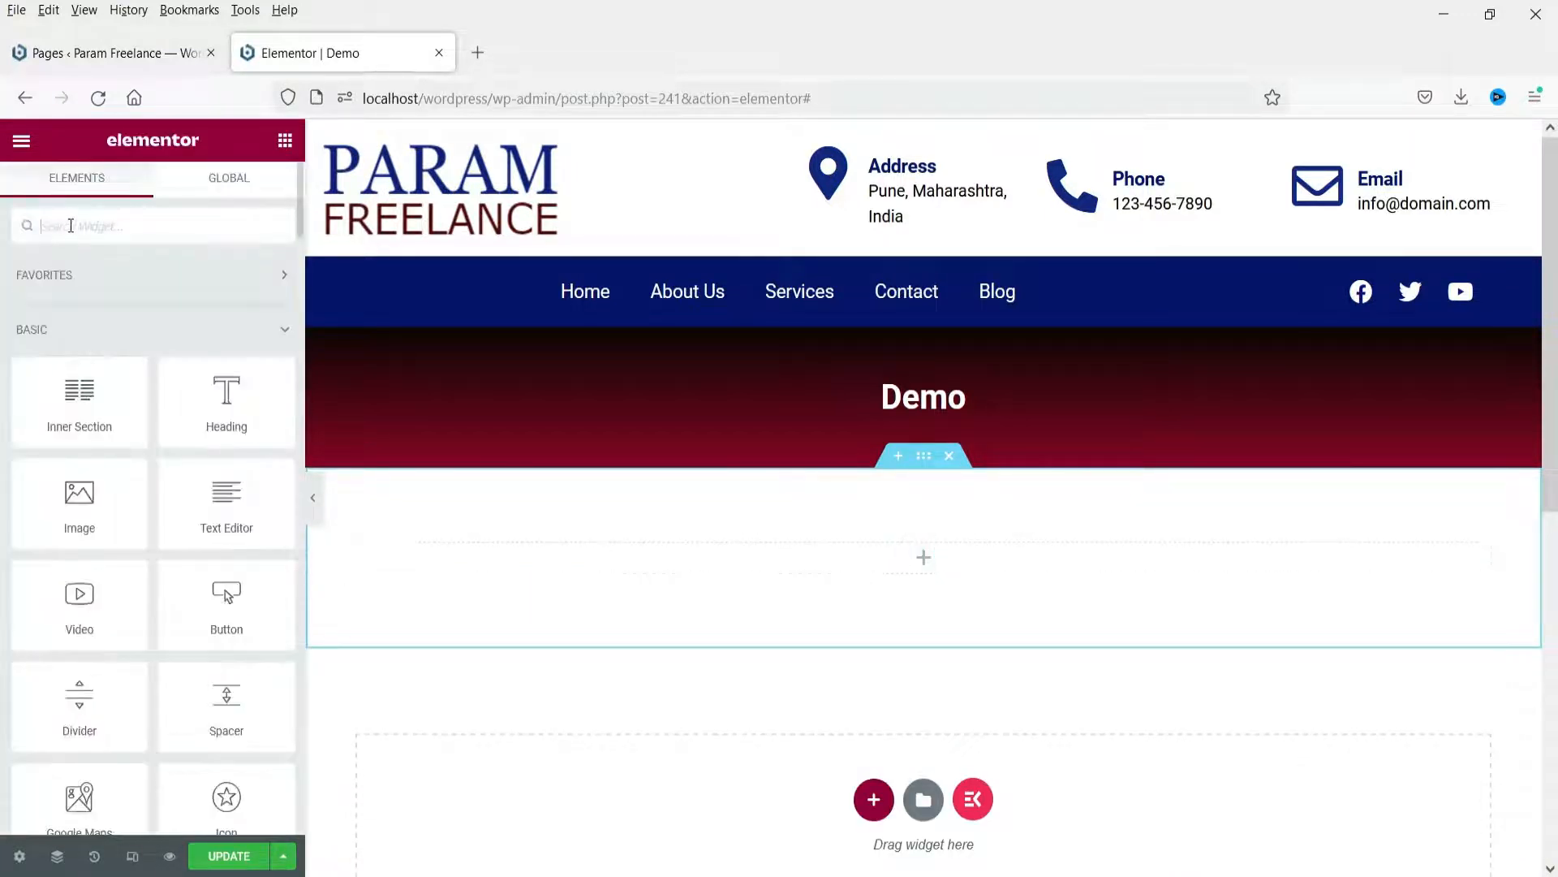
{"action": "type", "text": "flip"}
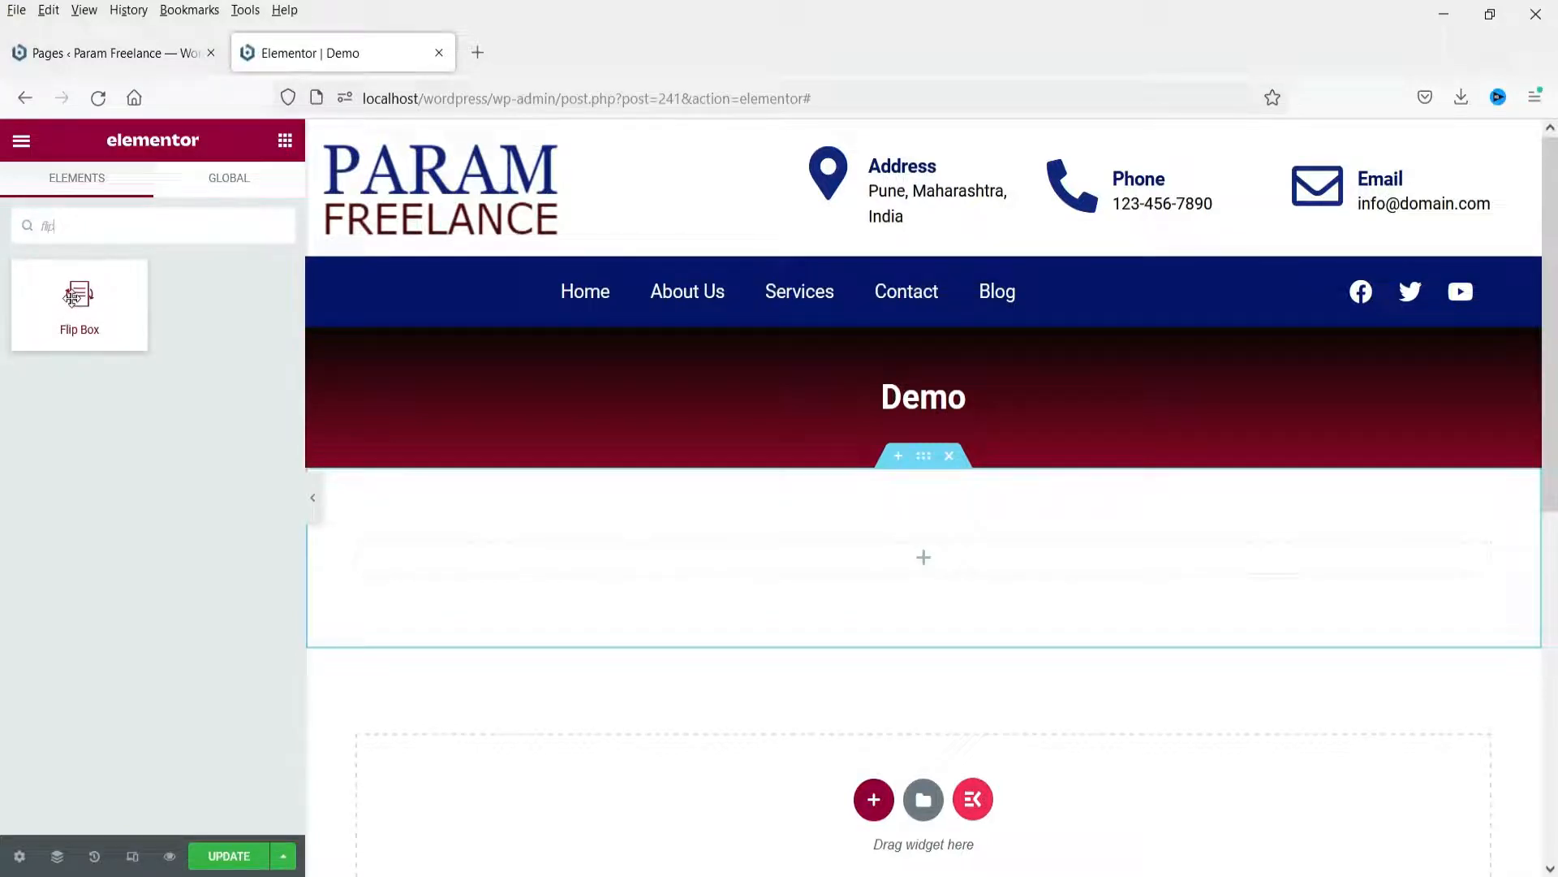
{"action": "left_click_drag", "start_coordinate": [73, 296], "coordinate": [709, 569]}
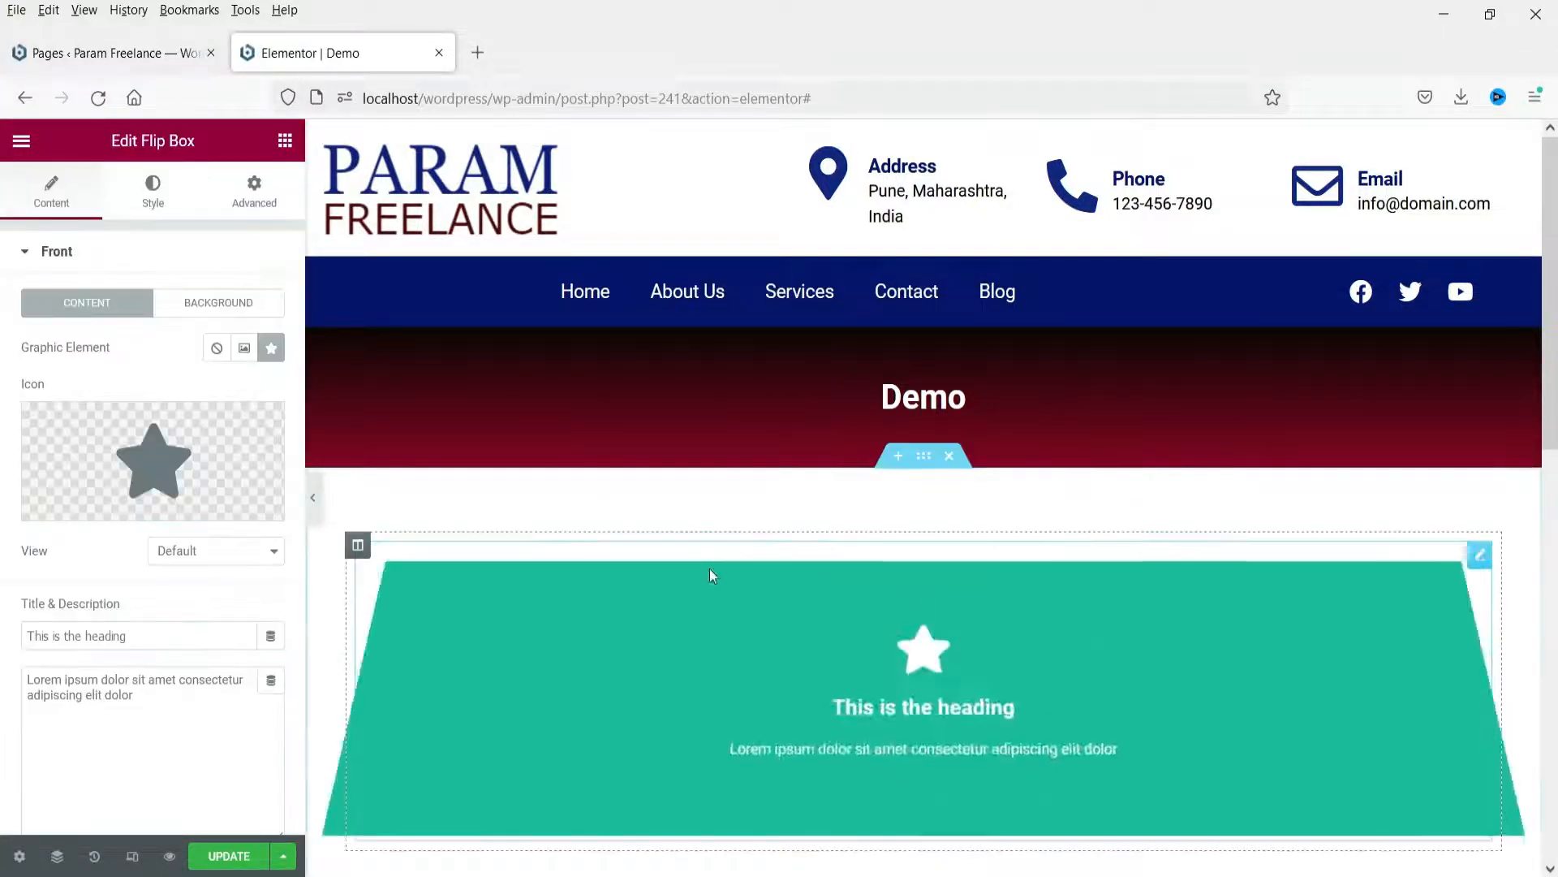
{"action": "scroll", "coordinate": [891, 392], "scroll_direction": "down", "scroll_amount": 4}
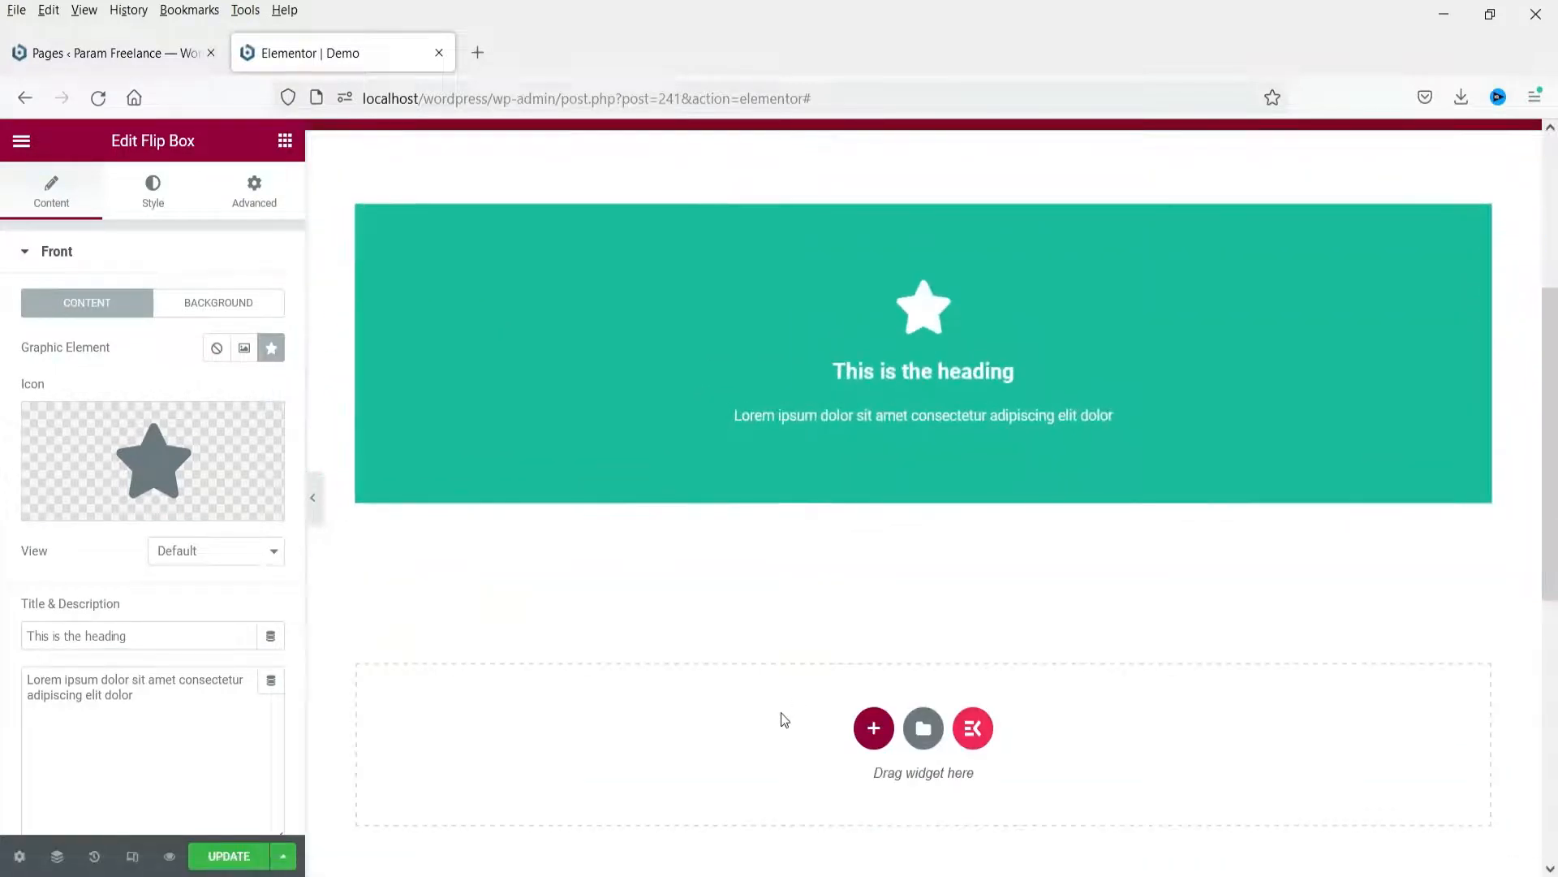
{"action": "left_click", "coordinate": [55, 253]}
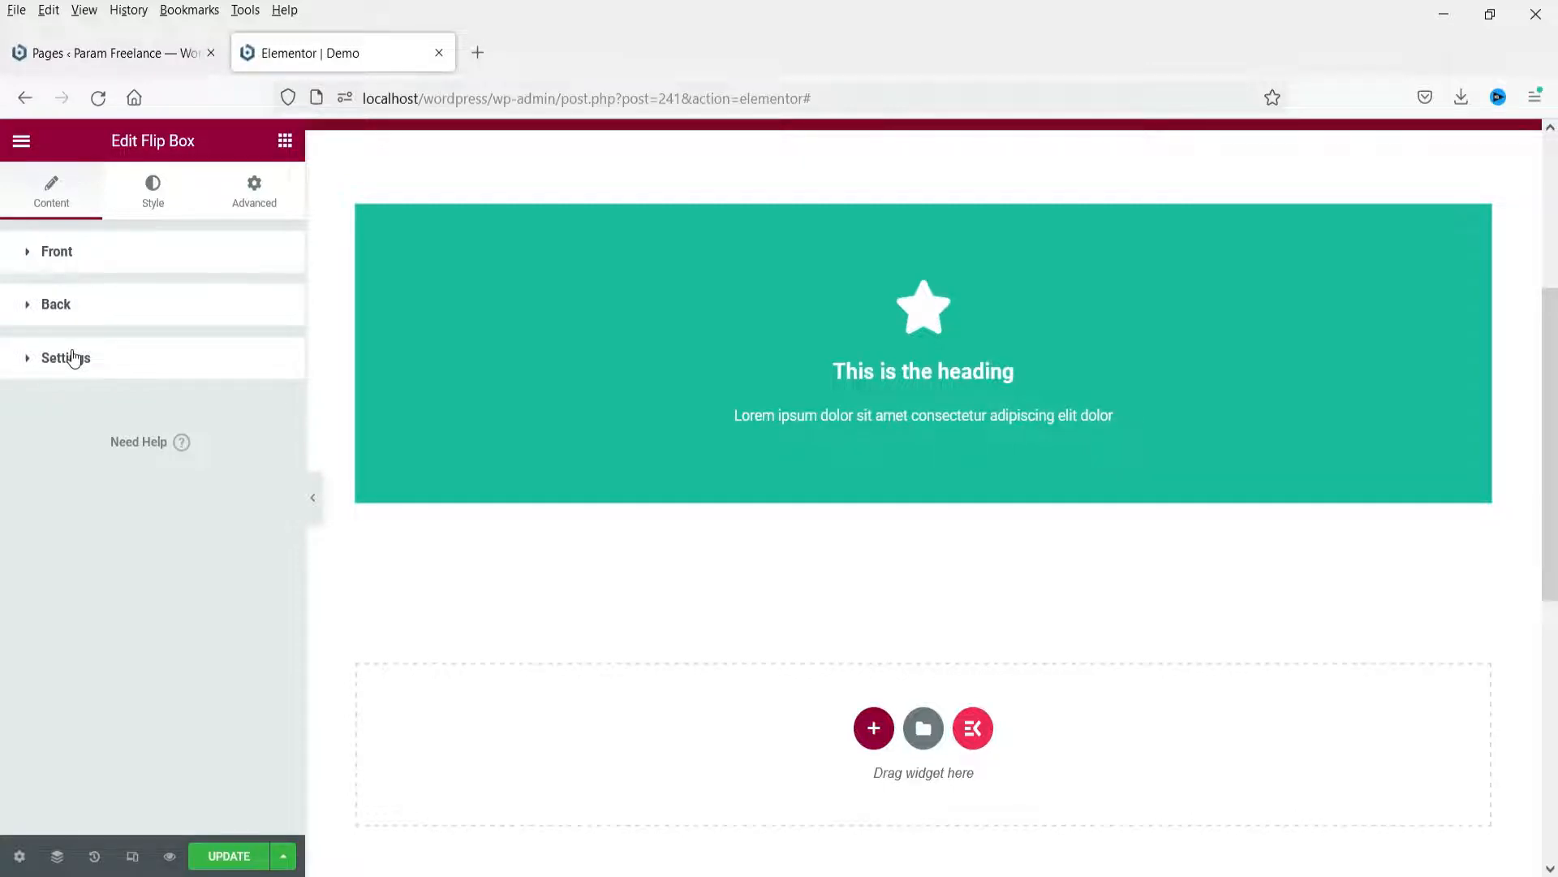
Duplicate the flip box column twice to make a three-column row.
{"action": "mouse_move", "coordinate": [662, 295]}
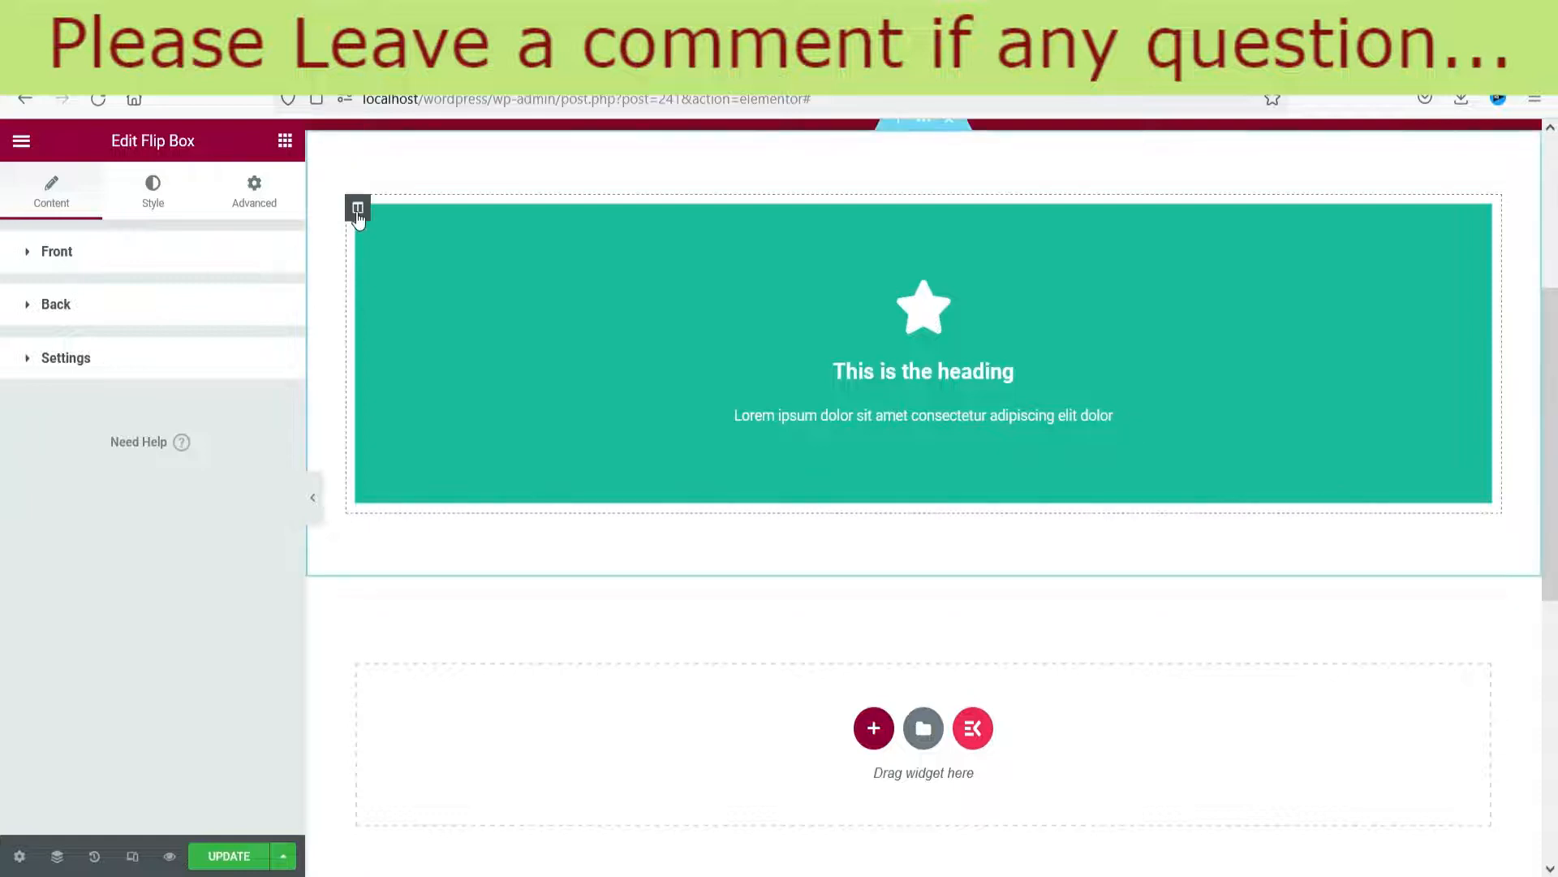
{"action": "right_click", "coordinate": [358, 213]}
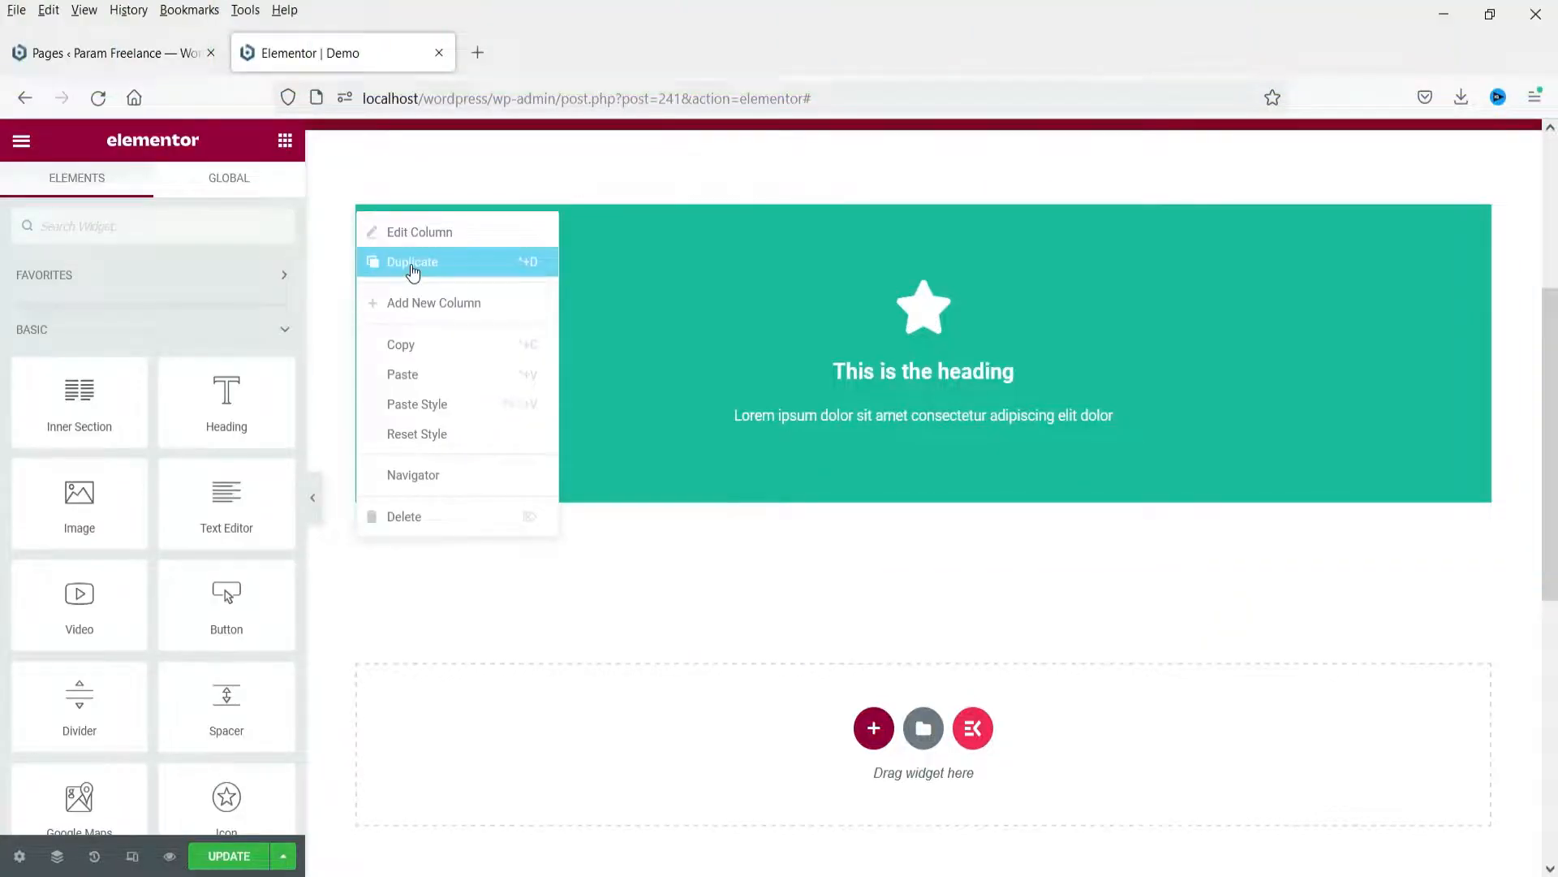
{"action": "left_click", "coordinate": [412, 268]}
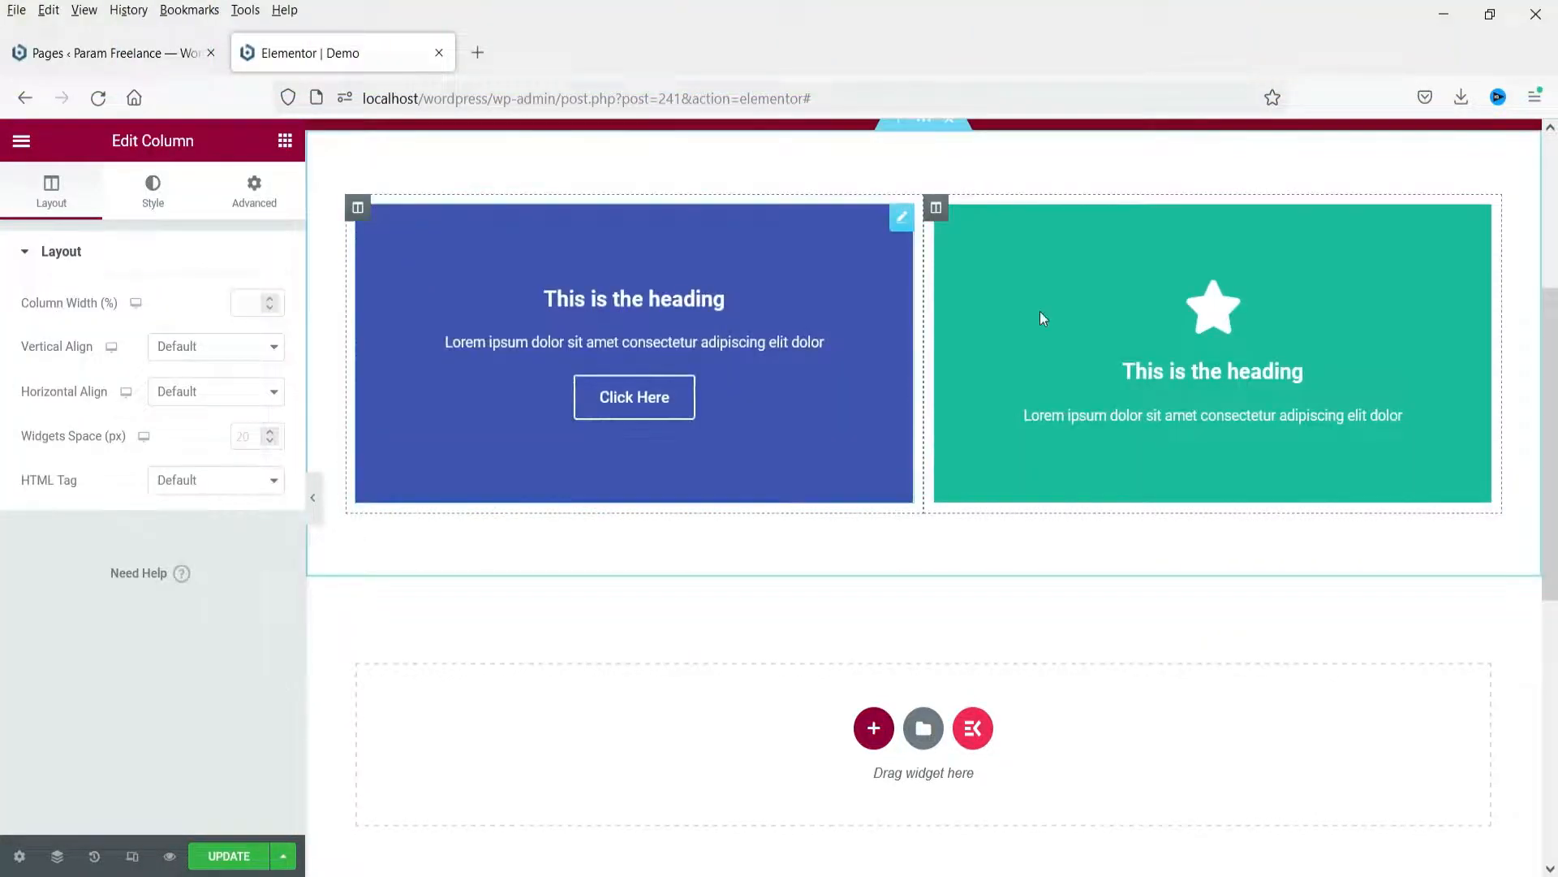
{"action": "right_click", "coordinate": [936, 209]}
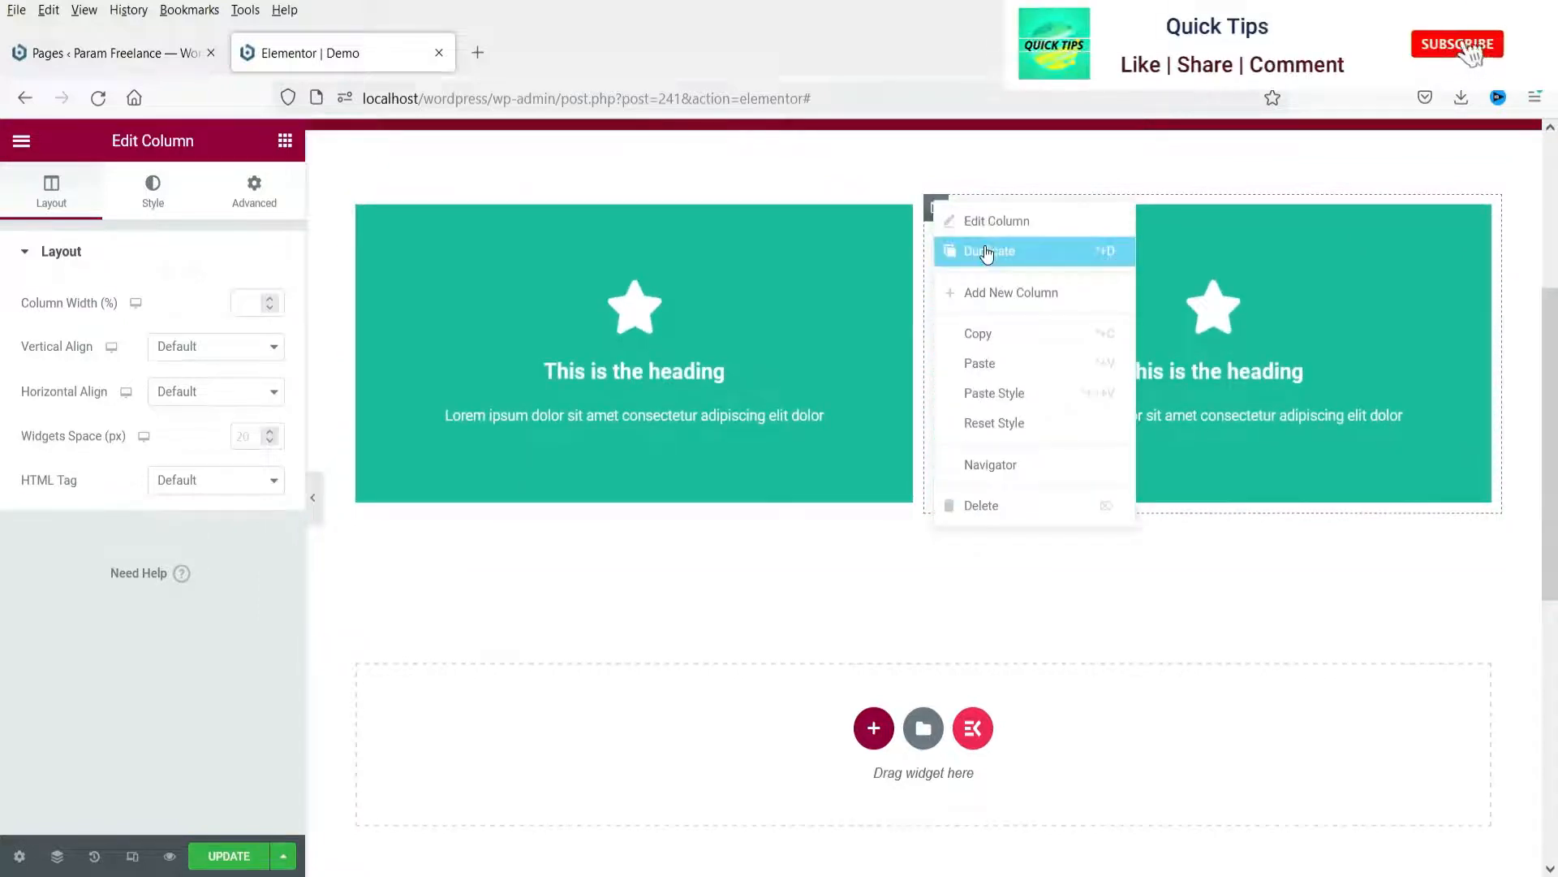
{"action": "left_click", "coordinate": [985, 250]}
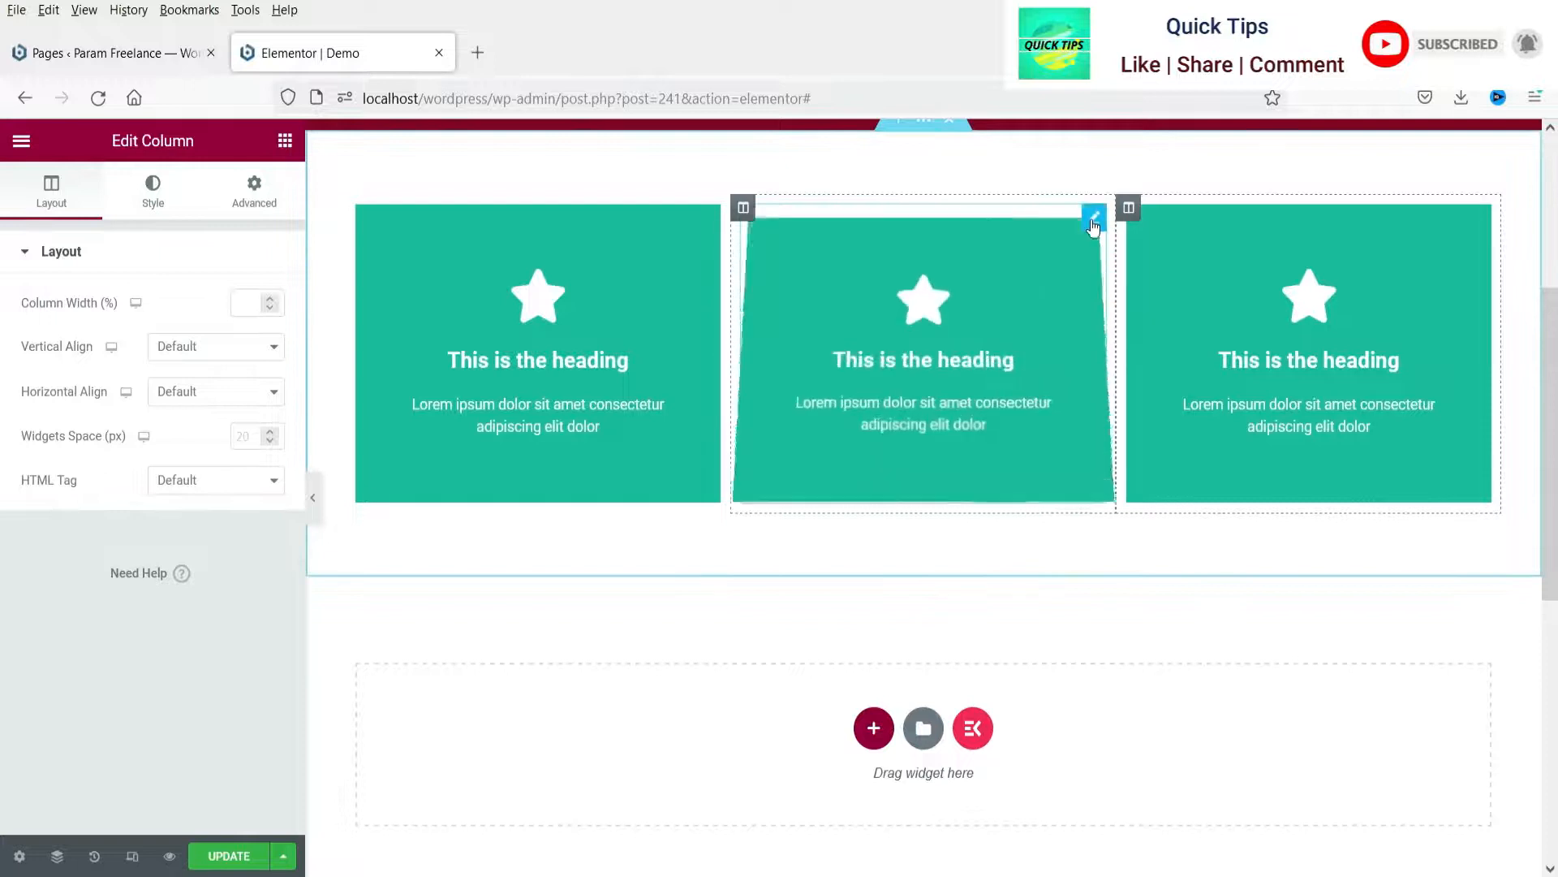
Delete the flip boxes from the second and third columns, leaving both columns empty.
{"action": "left_click", "coordinate": [1095, 216]}
{"action": "right_click", "coordinate": [1094, 219]}
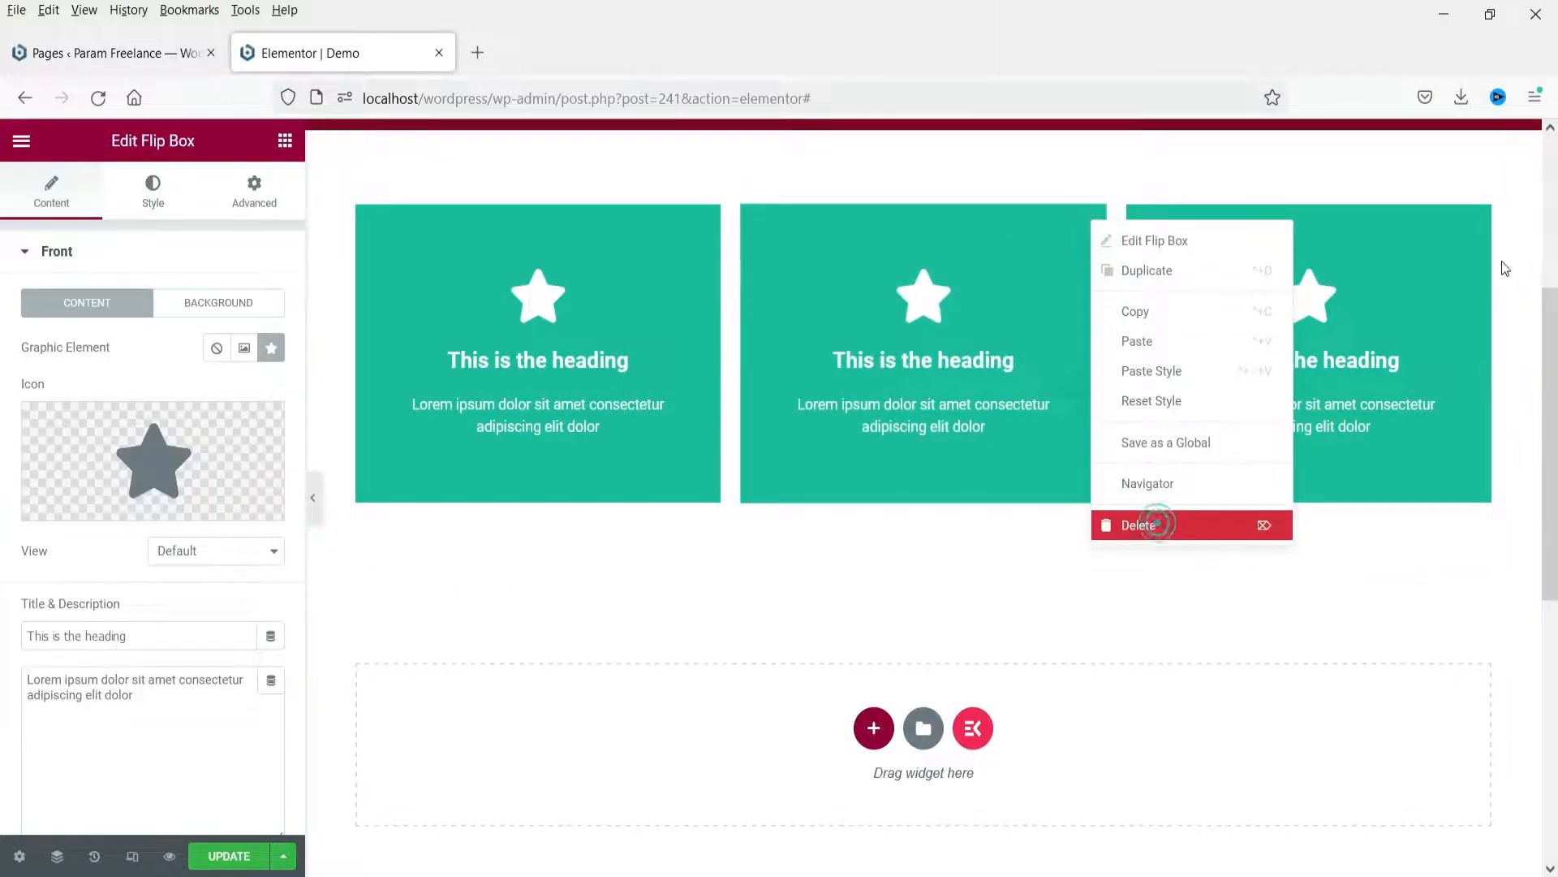
{"action": "left_click", "coordinate": [1159, 526]}
{"action": "right_click", "coordinate": [1487, 227]}
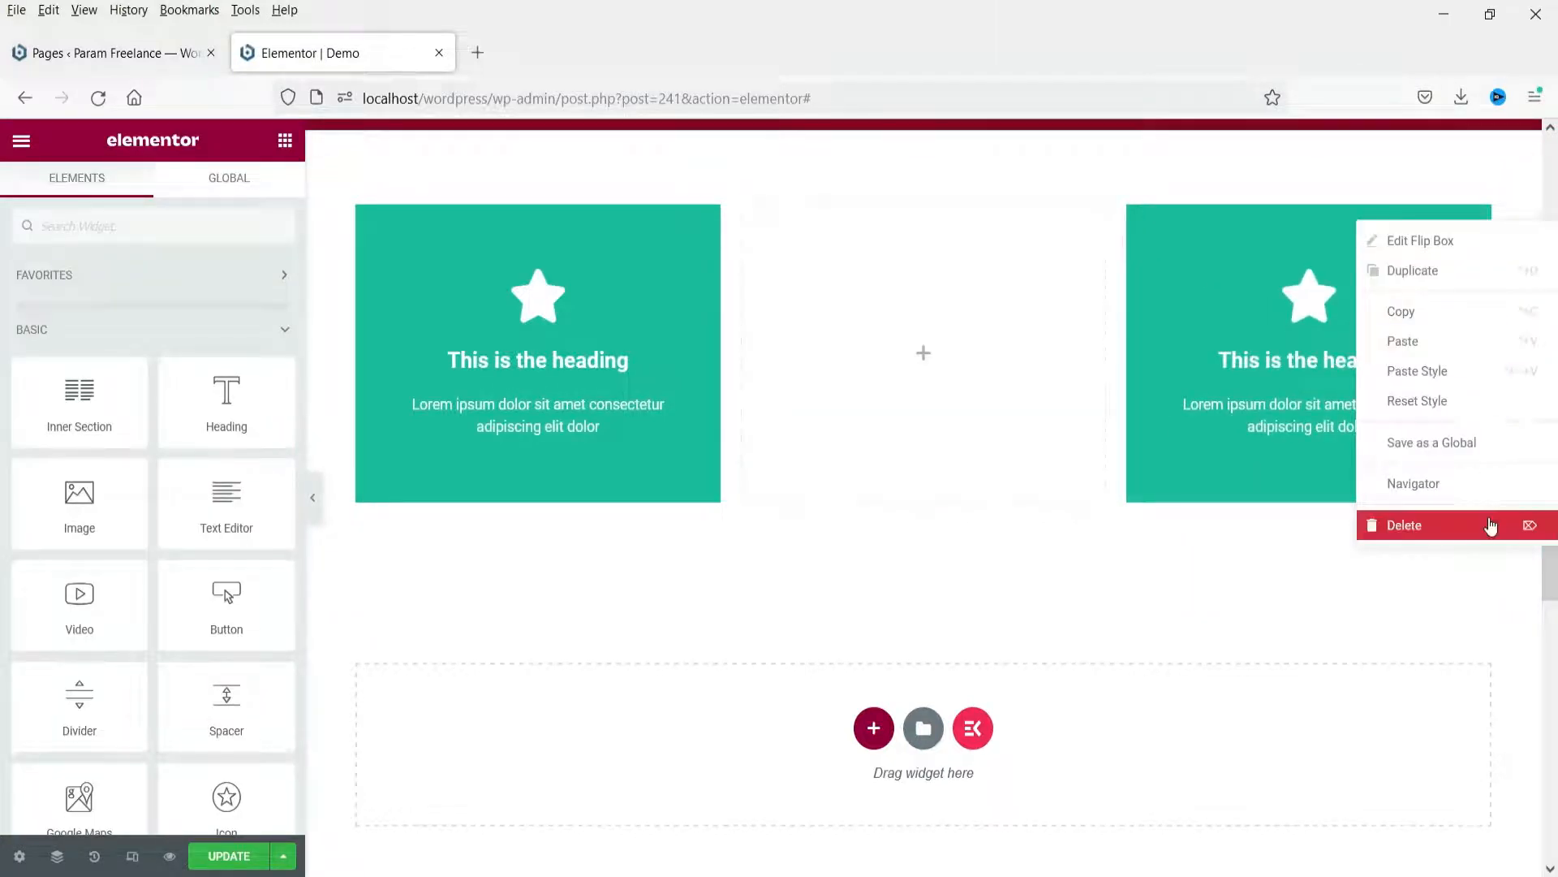
{"action": "left_click", "coordinate": [1493, 526]}
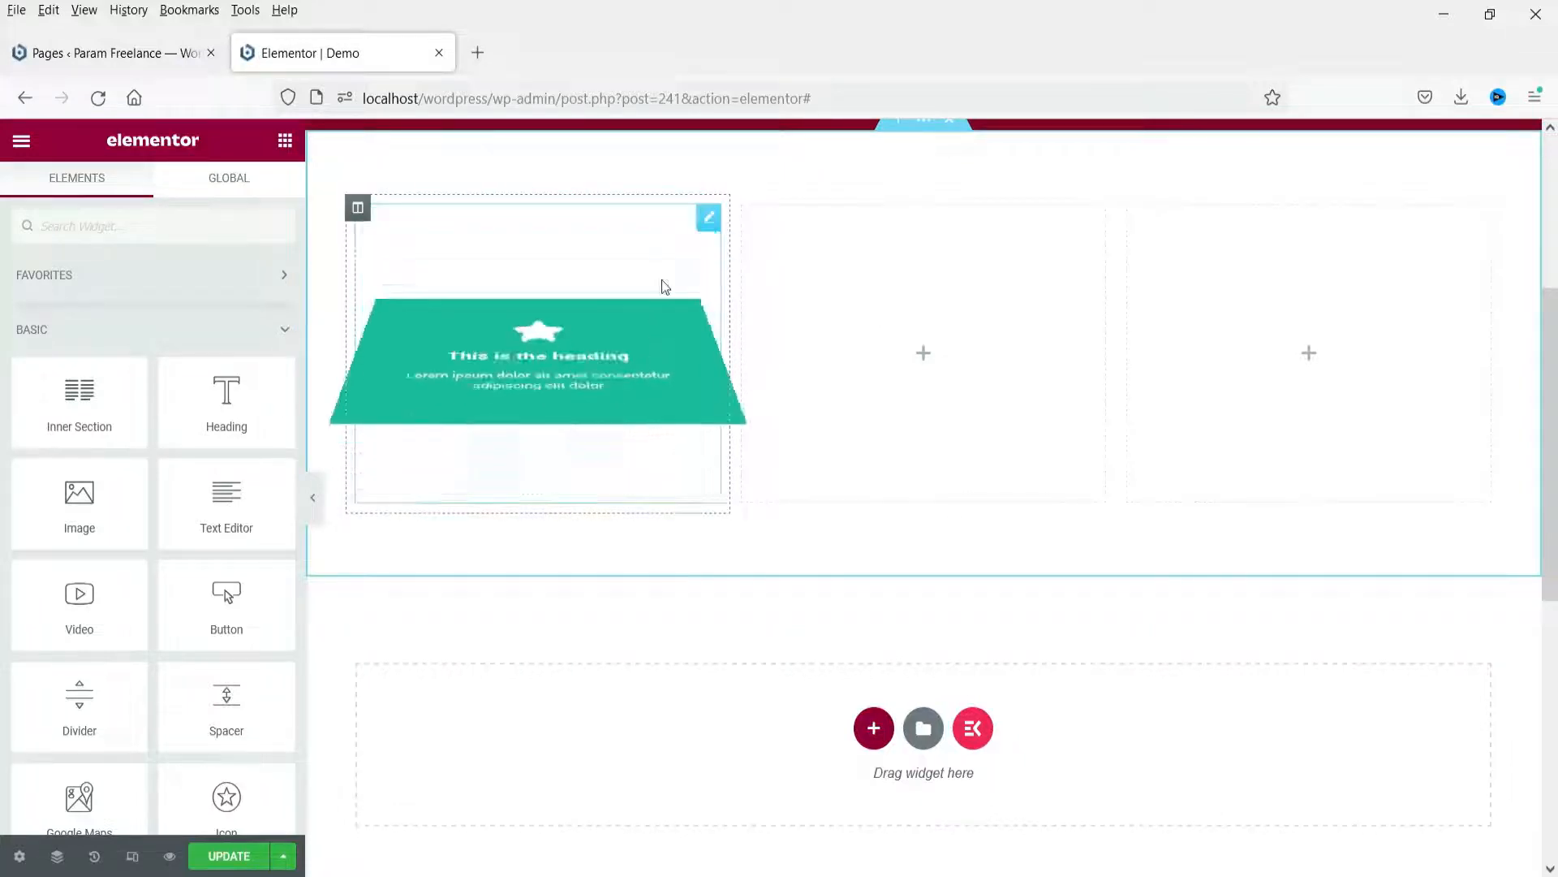
Open the remaining flip box for editing and set its front graphic element to None.
{"action": "left_click", "coordinate": [708, 218]}
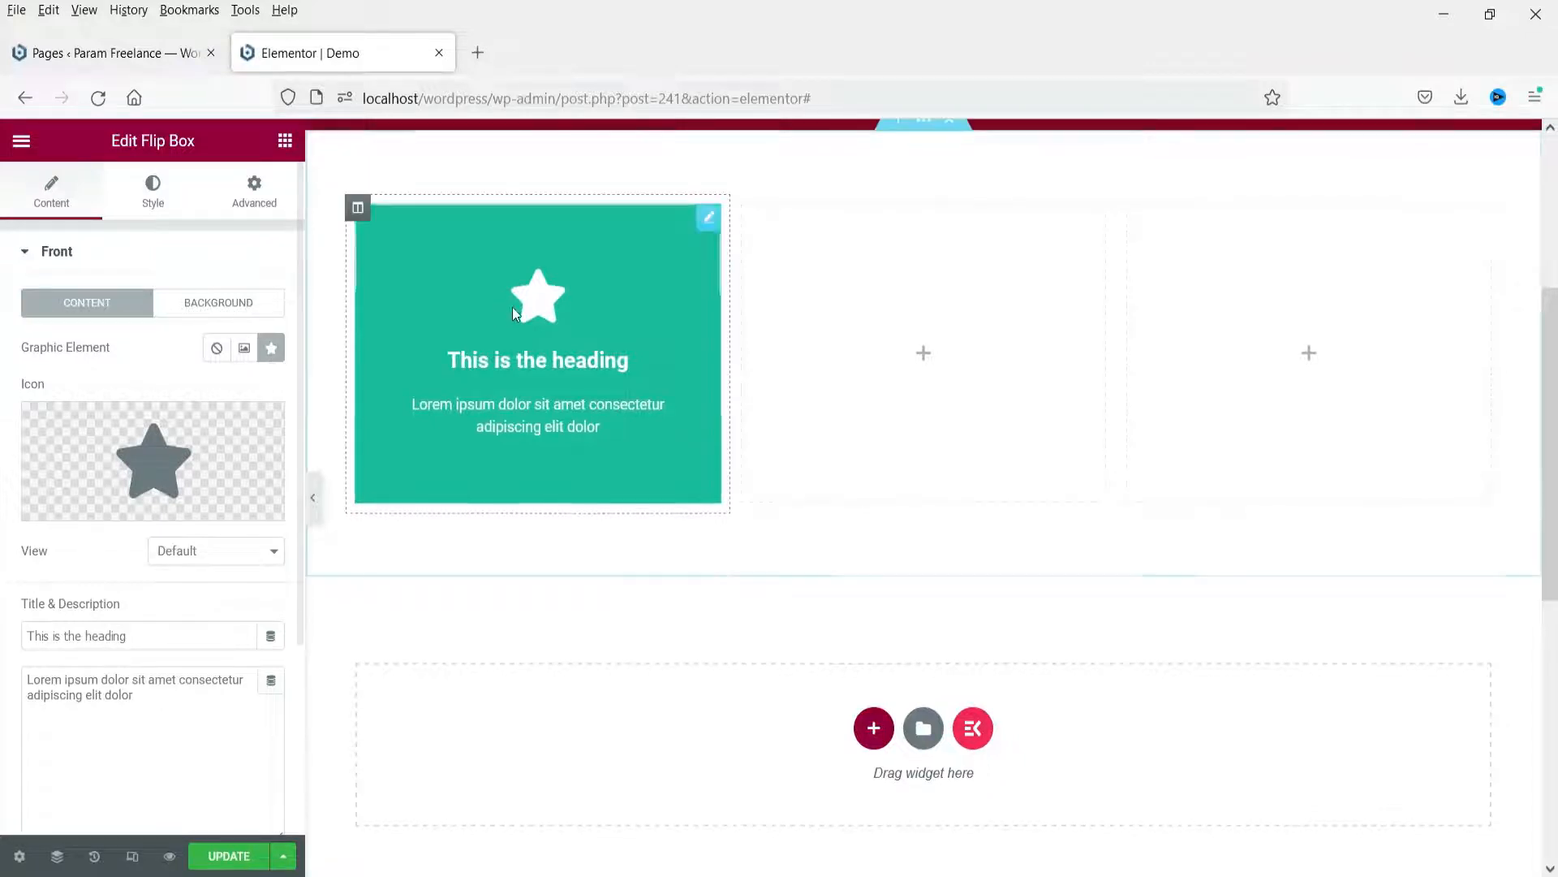
{"action": "left_click", "coordinate": [216, 354]}
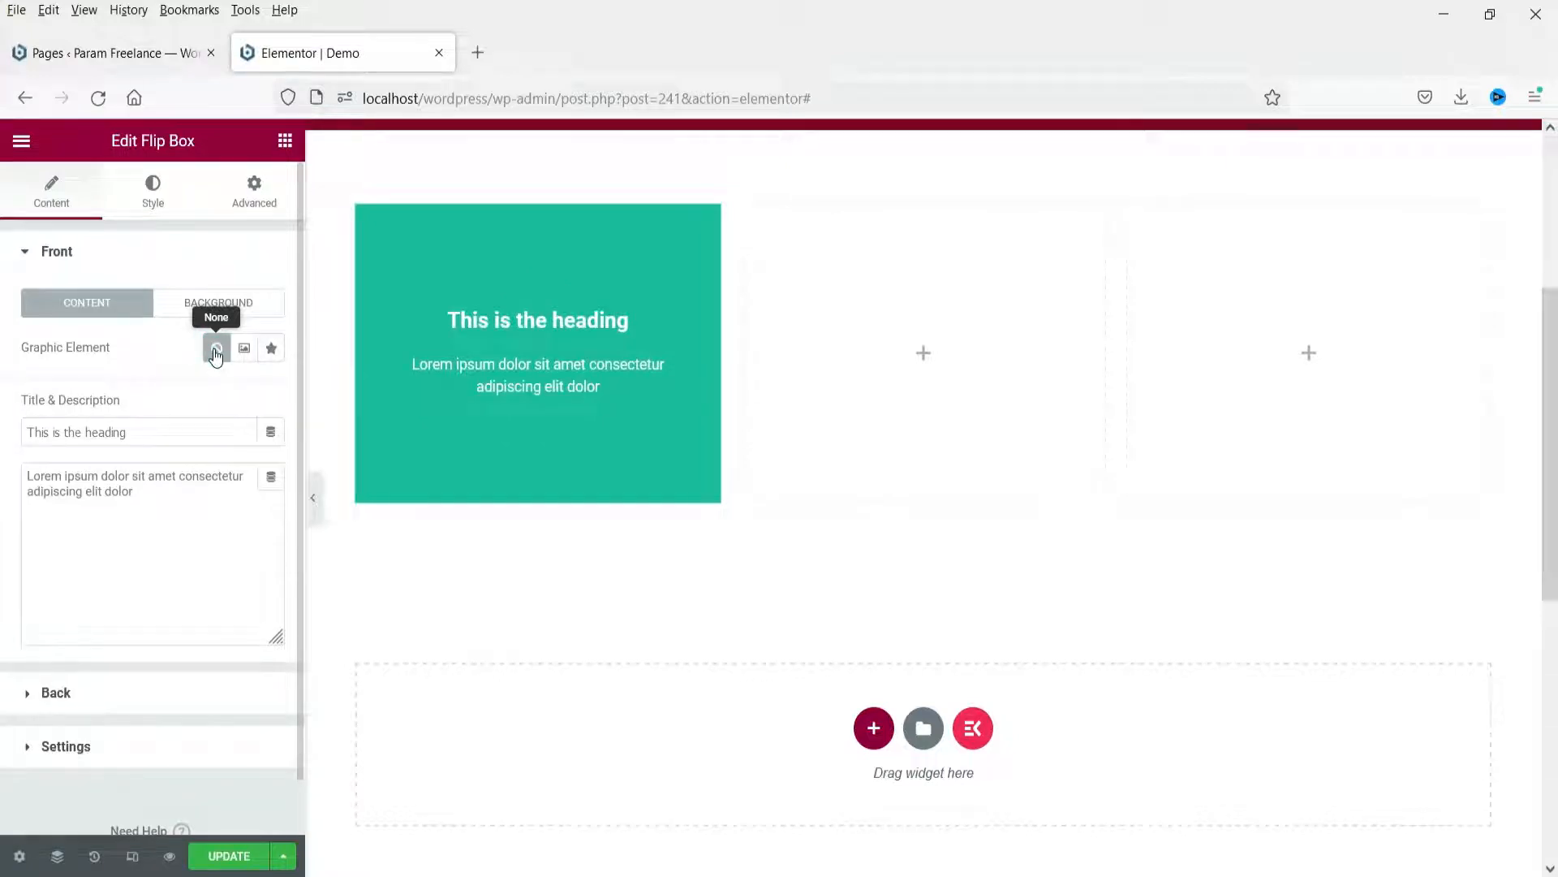
Try the Image option as the flip box's front graphic element, and settle on Icon.
{"action": "left_click", "coordinate": [271, 351]}
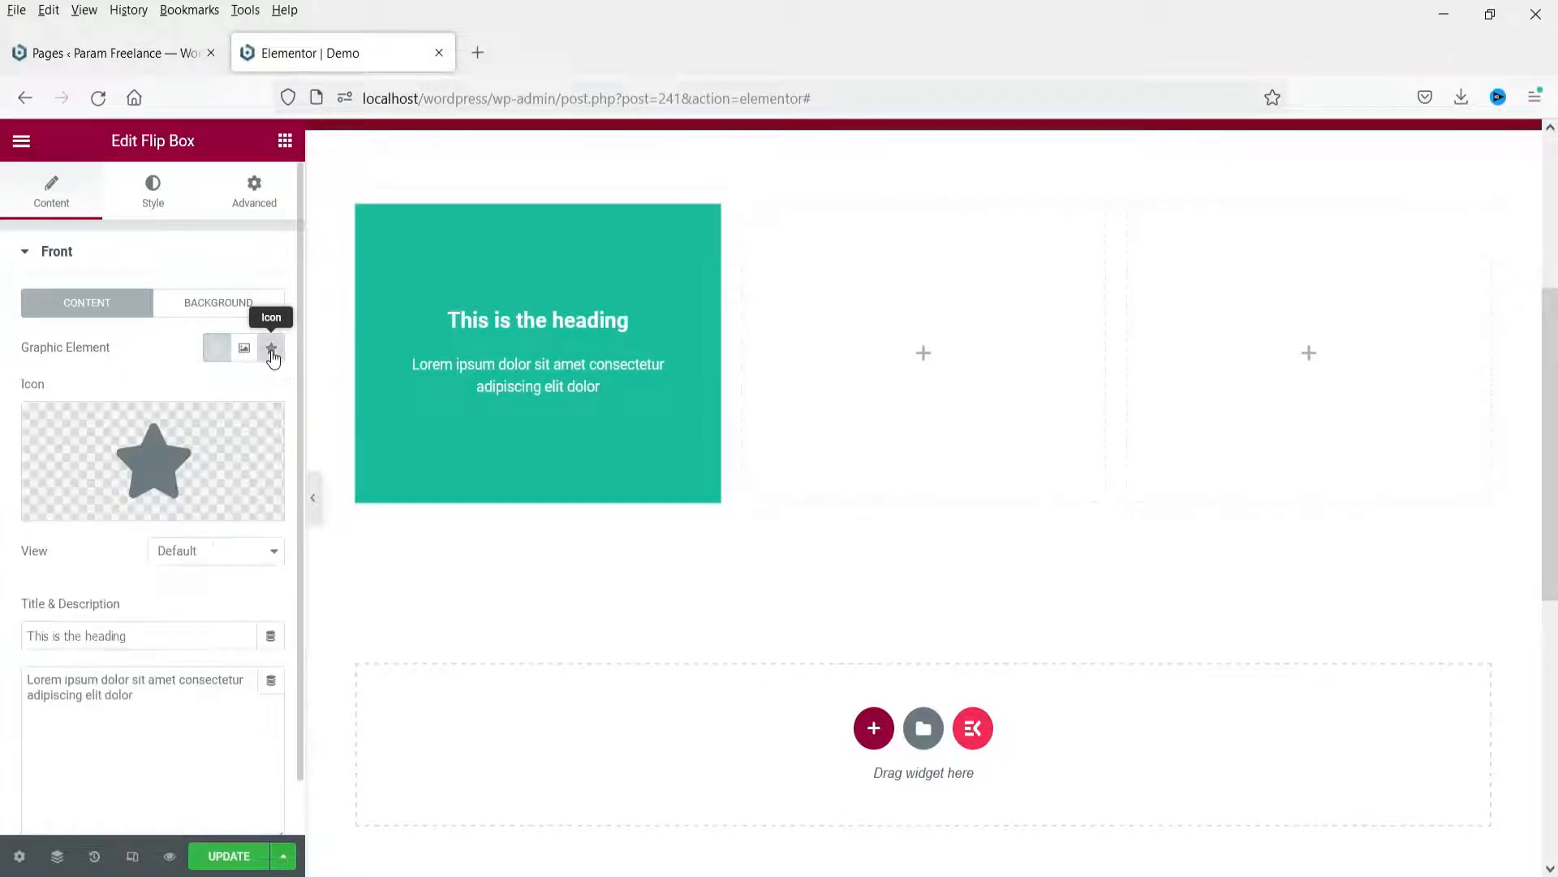
{"action": "left_click", "coordinate": [245, 351]}
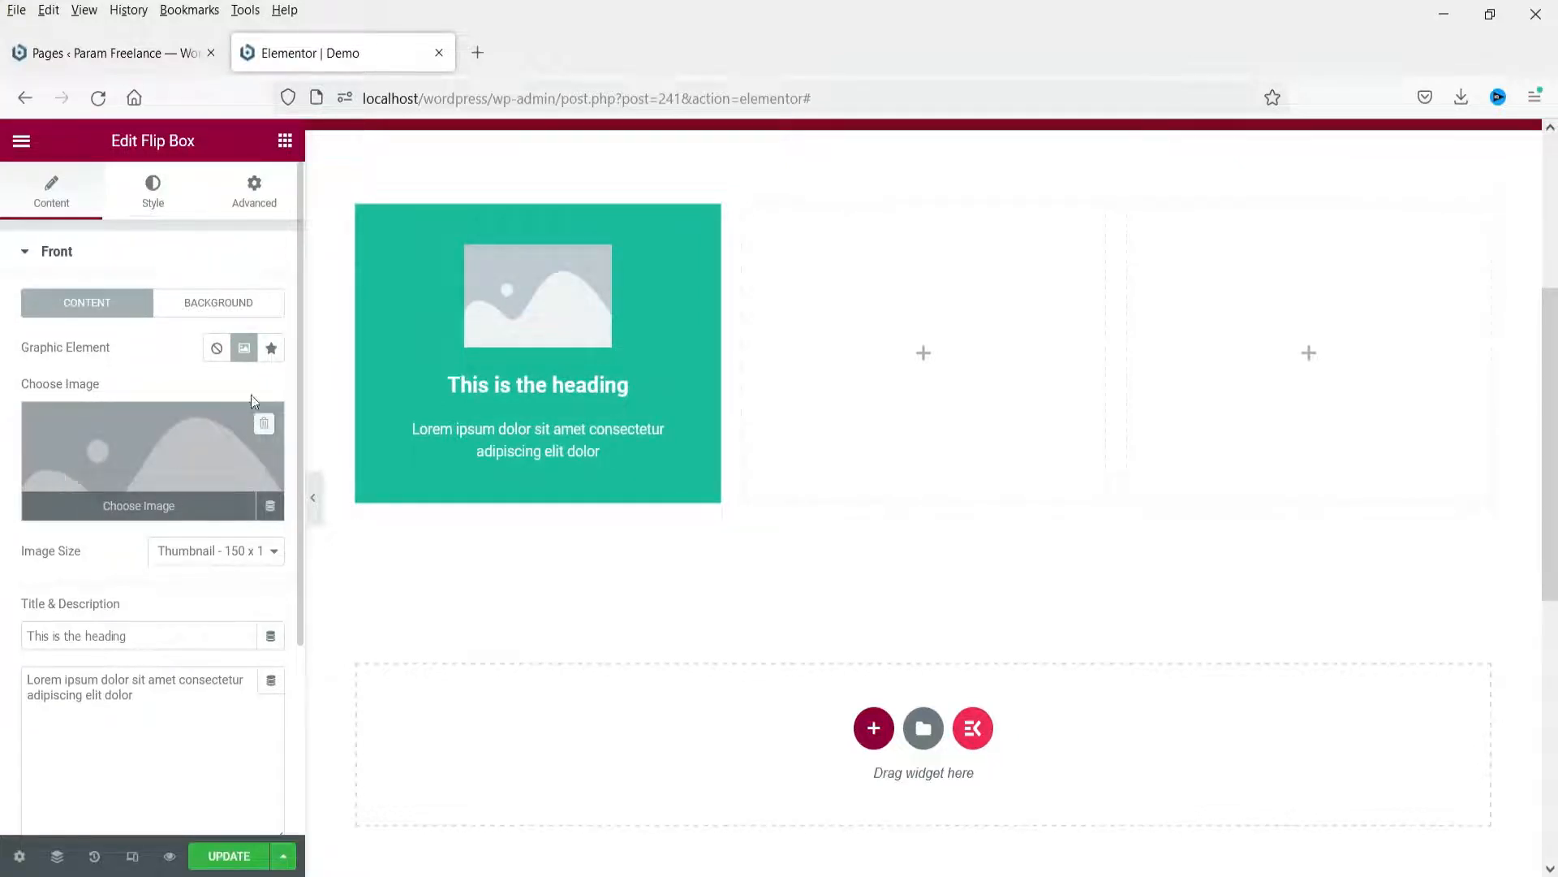
{"action": "left_click", "coordinate": [271, 349]}
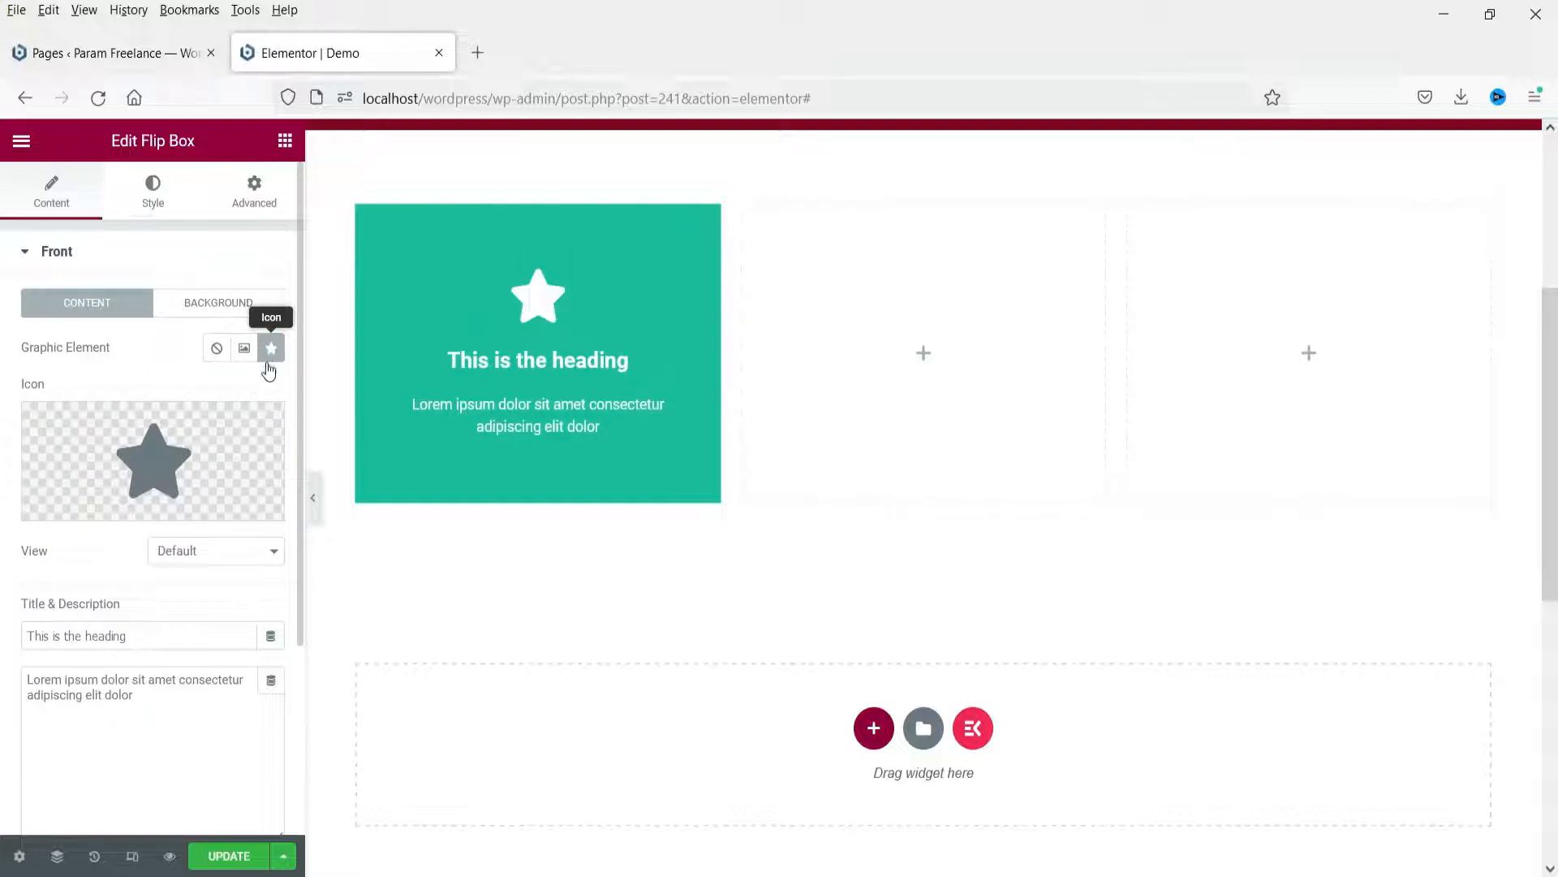
Replace the front star icon with the Idea1 light bulb, found by searching the icon library for "idea".
{"action": "mouse_move", "coordinate": [165, 457]}
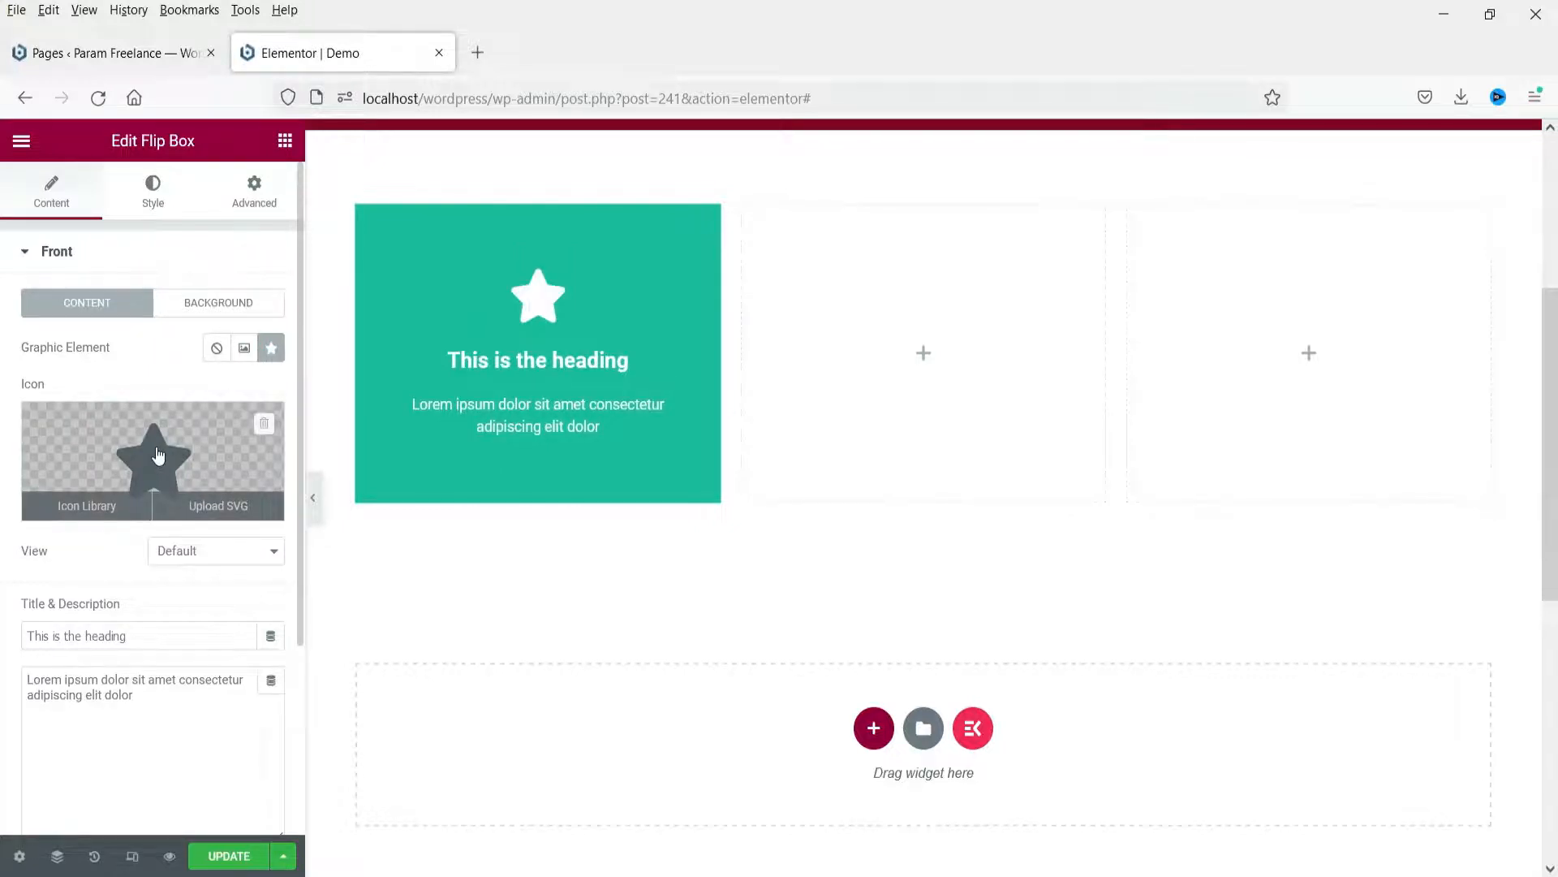
{"action": "left_click", "coordinate": [158, 453]}
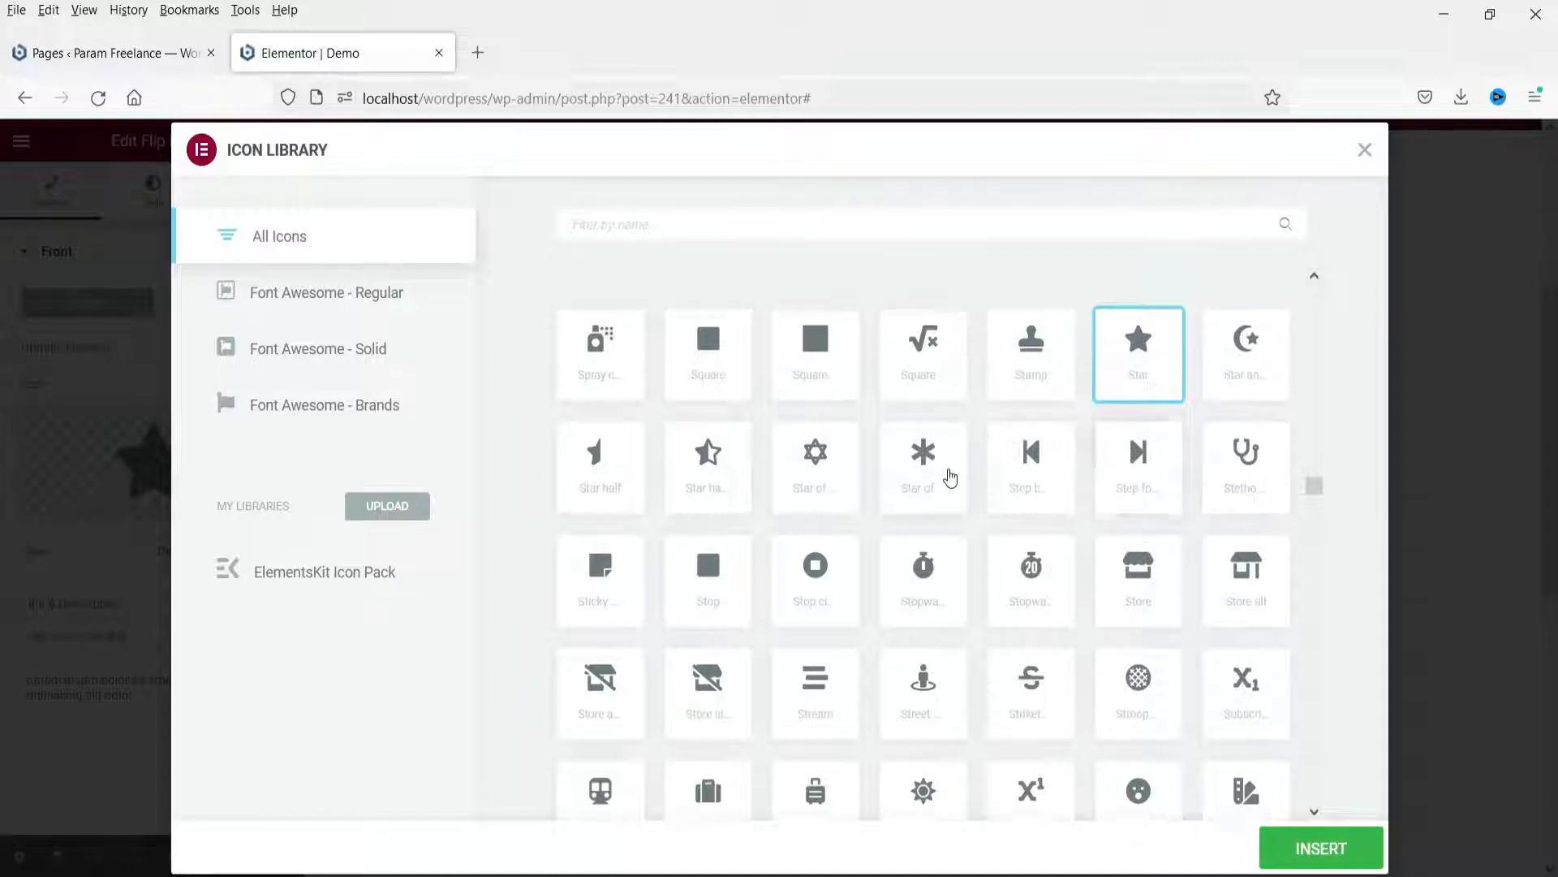
{"action": "scroll", "coordinate": [947, 477], "scroll_direction": "down", "scroll_amount": 5}
{"action": "scroll", "coordinate": [949, 479], "scroll_direction": "down", "scroll_amount": 5}
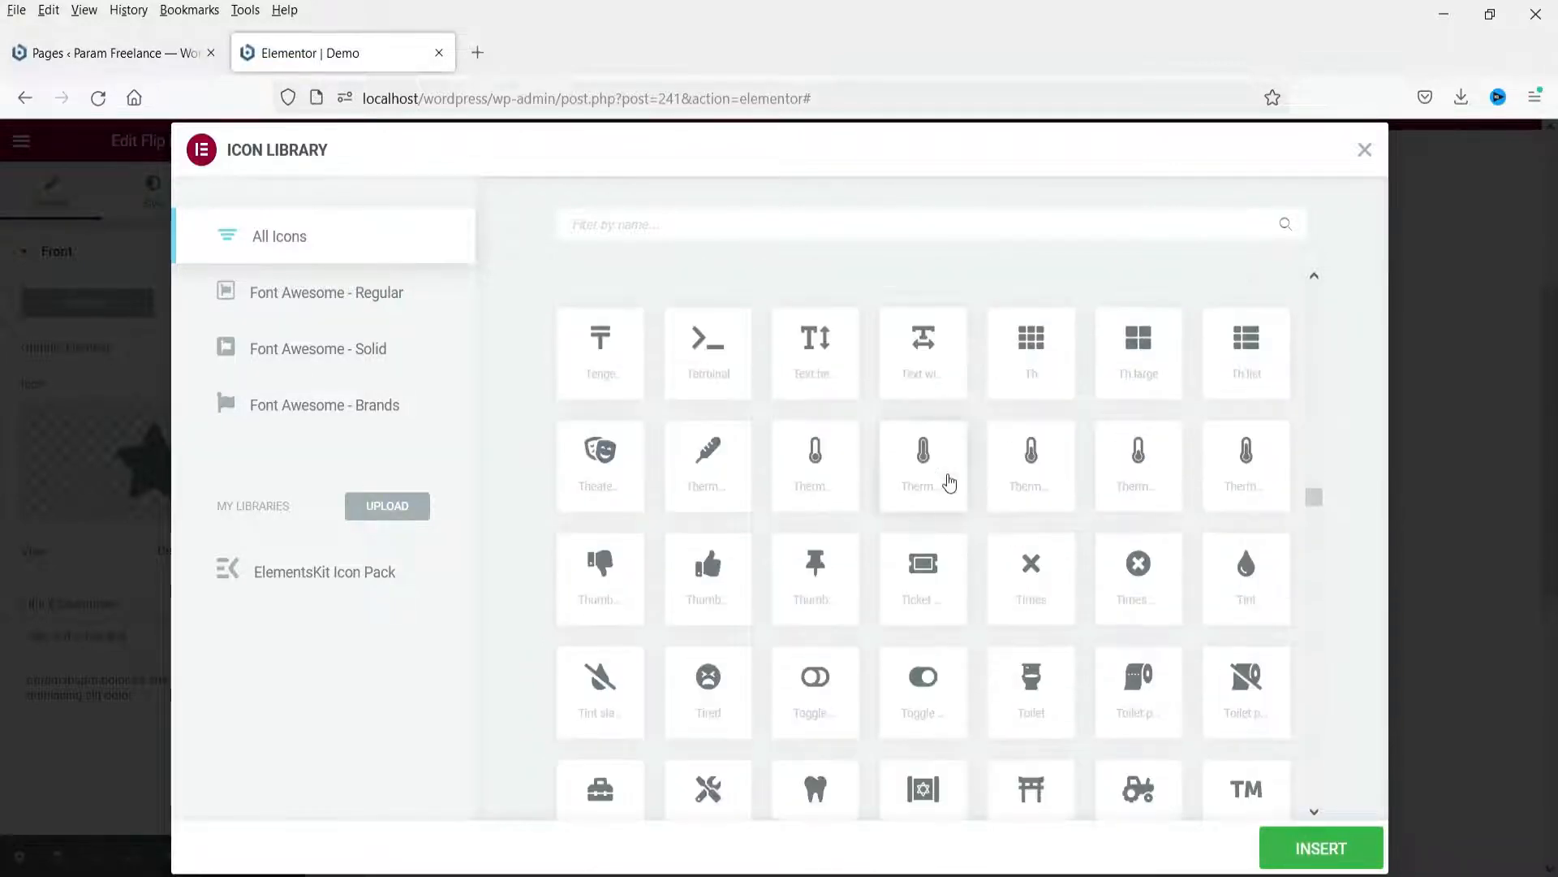
{"action": "scroll", "coordinate": [955, 484], "scroll_direction": "down", "scroll_amount": 5}
{"action": "scroll", "coordinate": [954, 483], "scroll_direction": "up", "scroll_amount": 5}
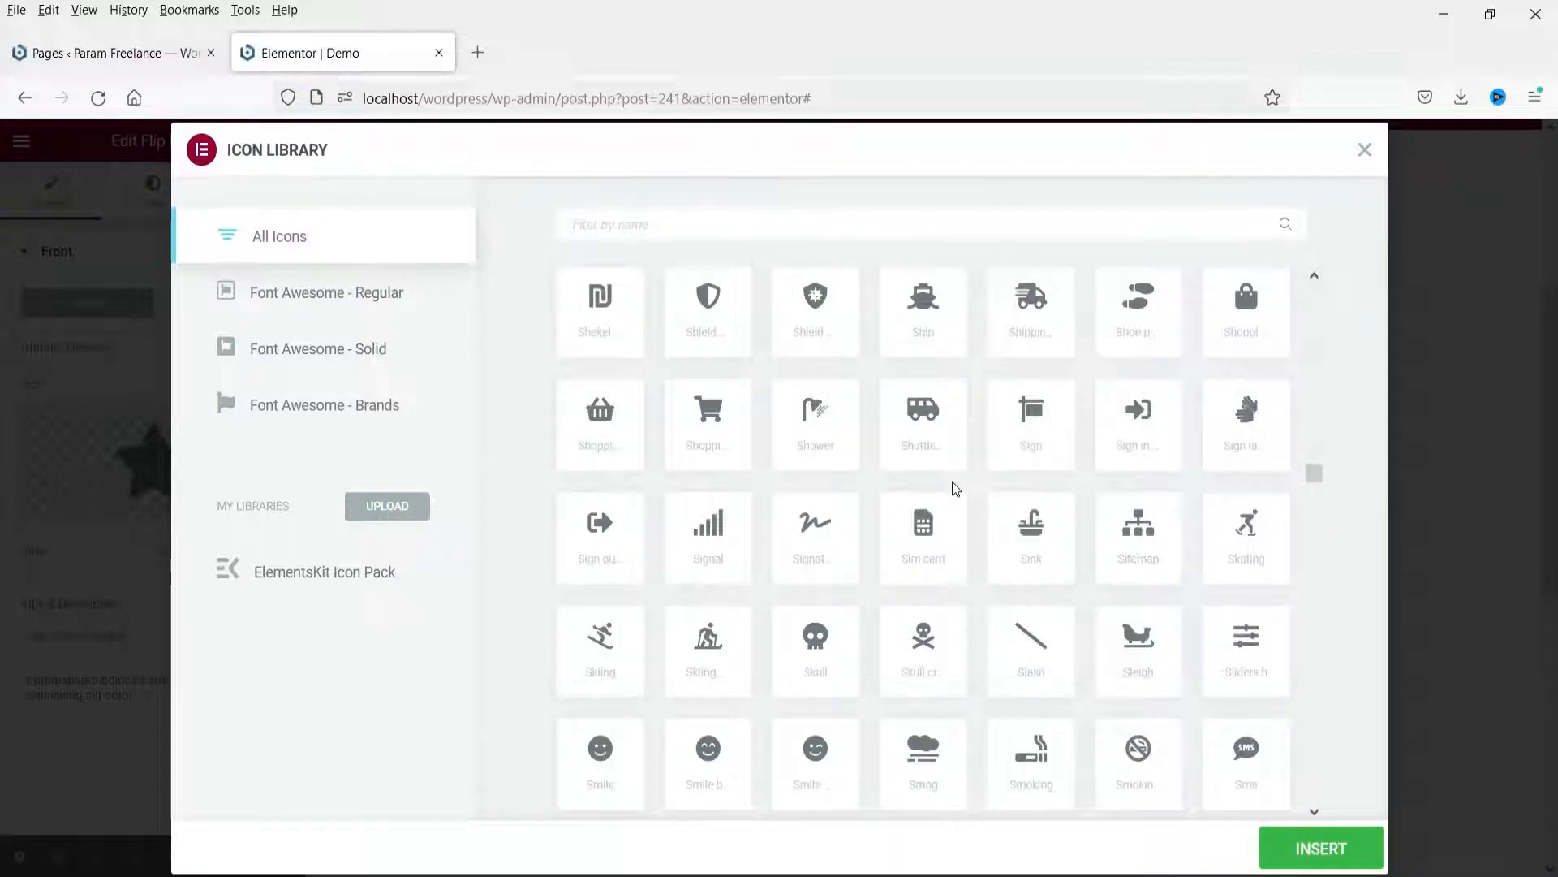
{"action": "scroll", "coordinate": [893, 422], "scroll_direction": "up", "scroll_amount": 3}
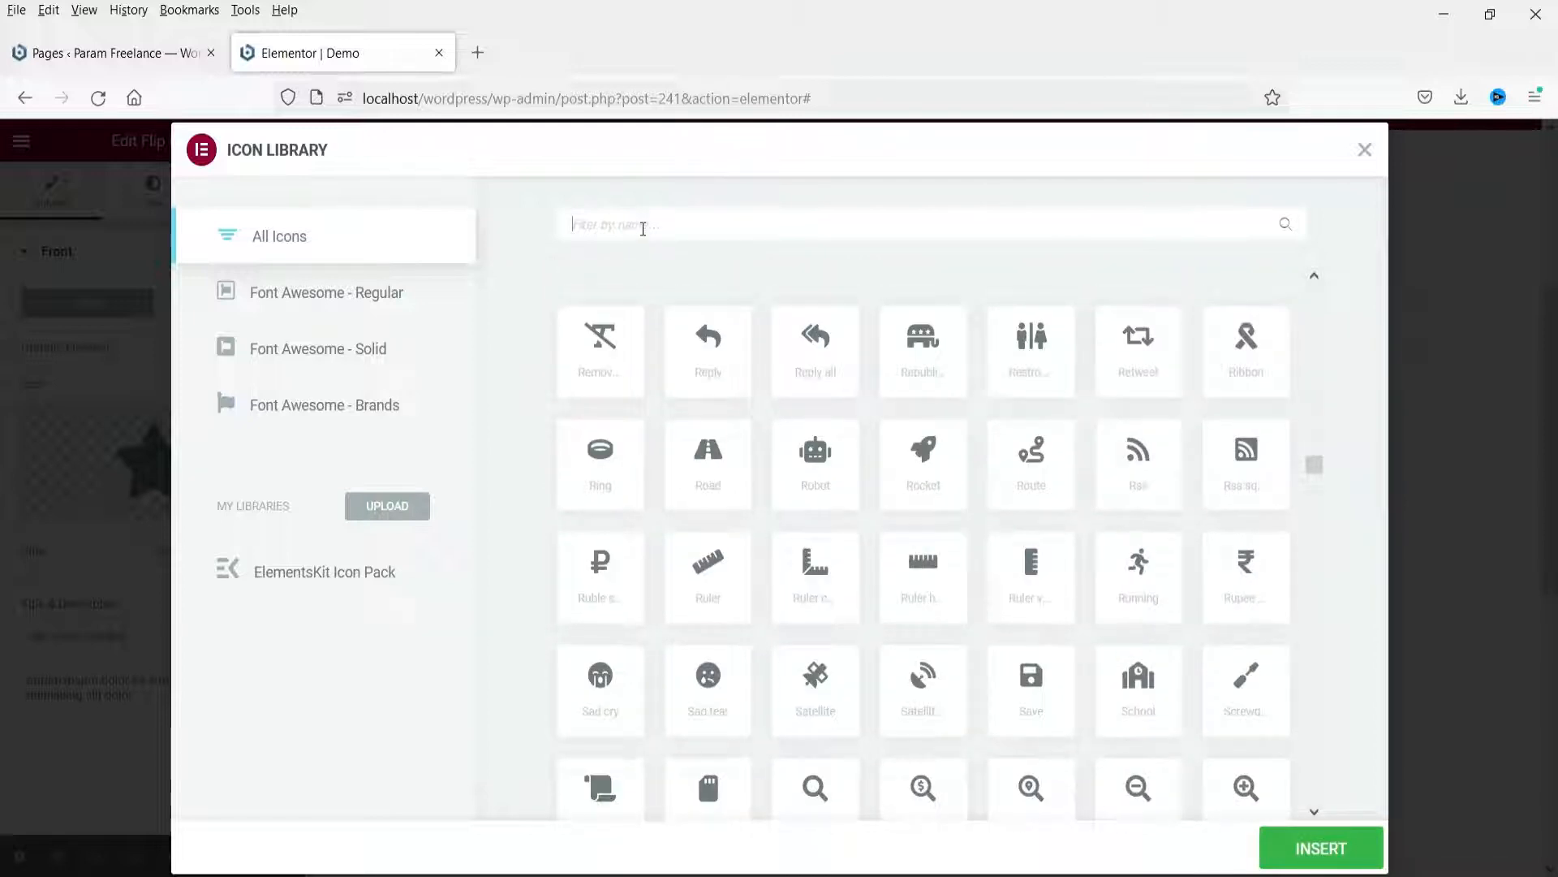
{"action": "type", "text": "idea"}
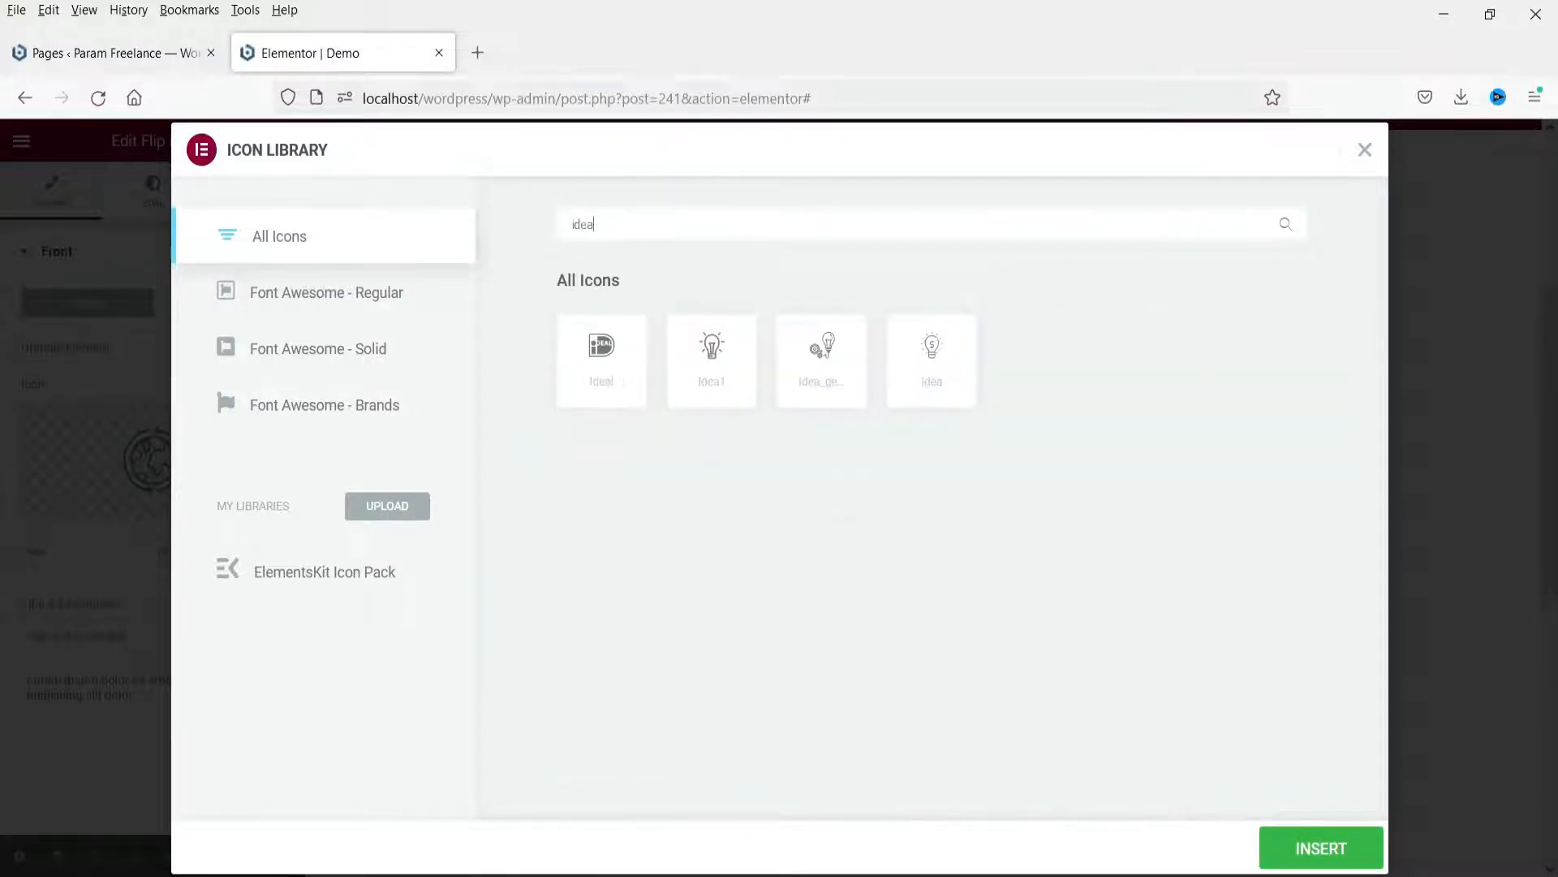
{"action": "left_click", "coordinate": [717, 357]}
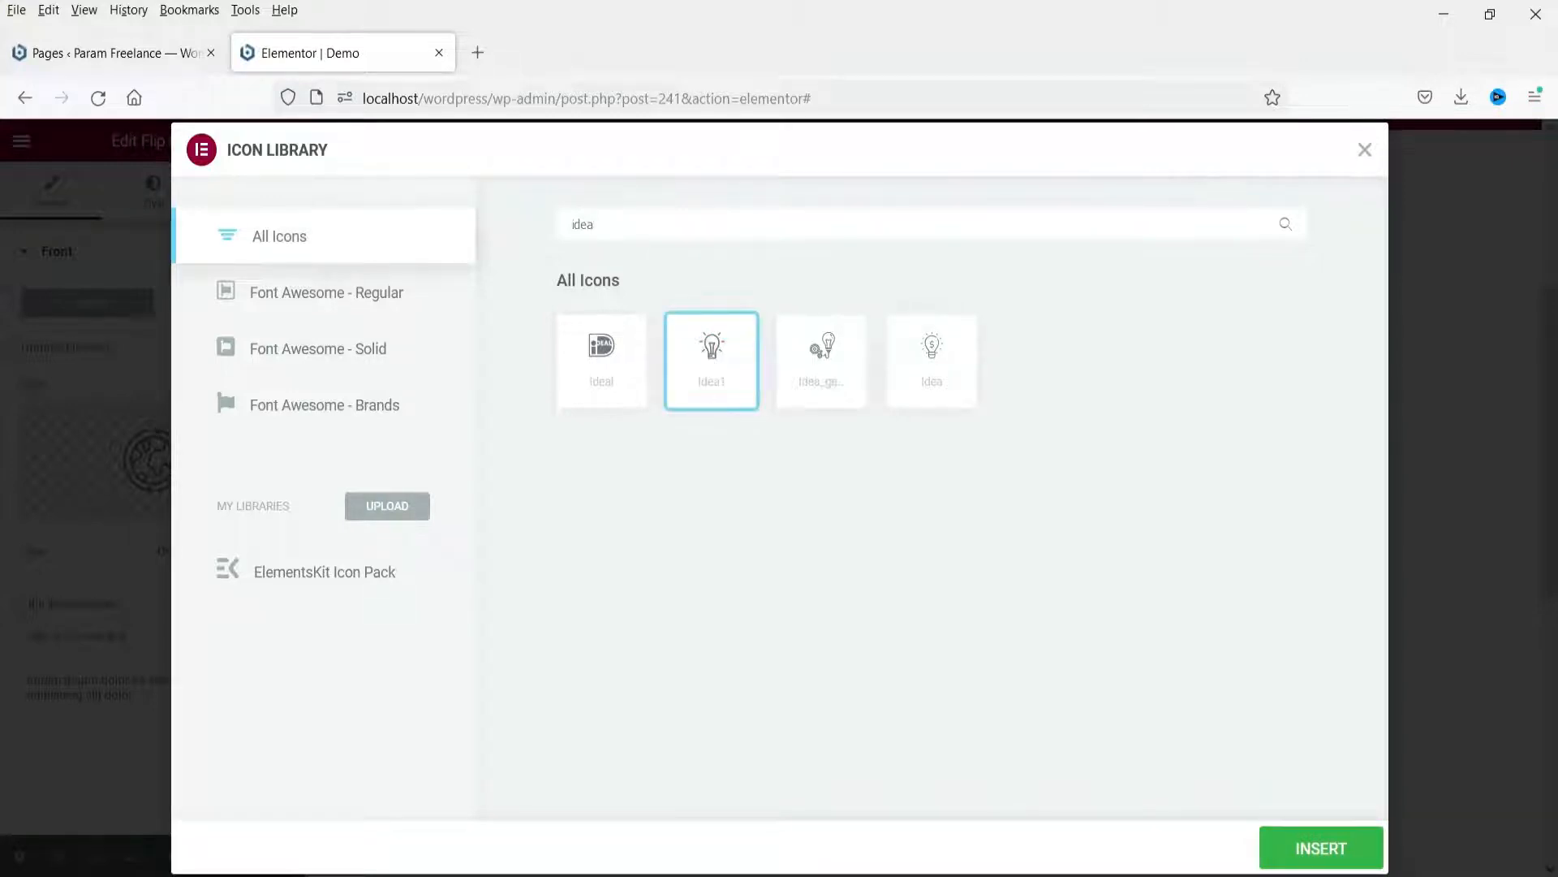
{"action": "left_click", "coordinate": [1309, 848]}
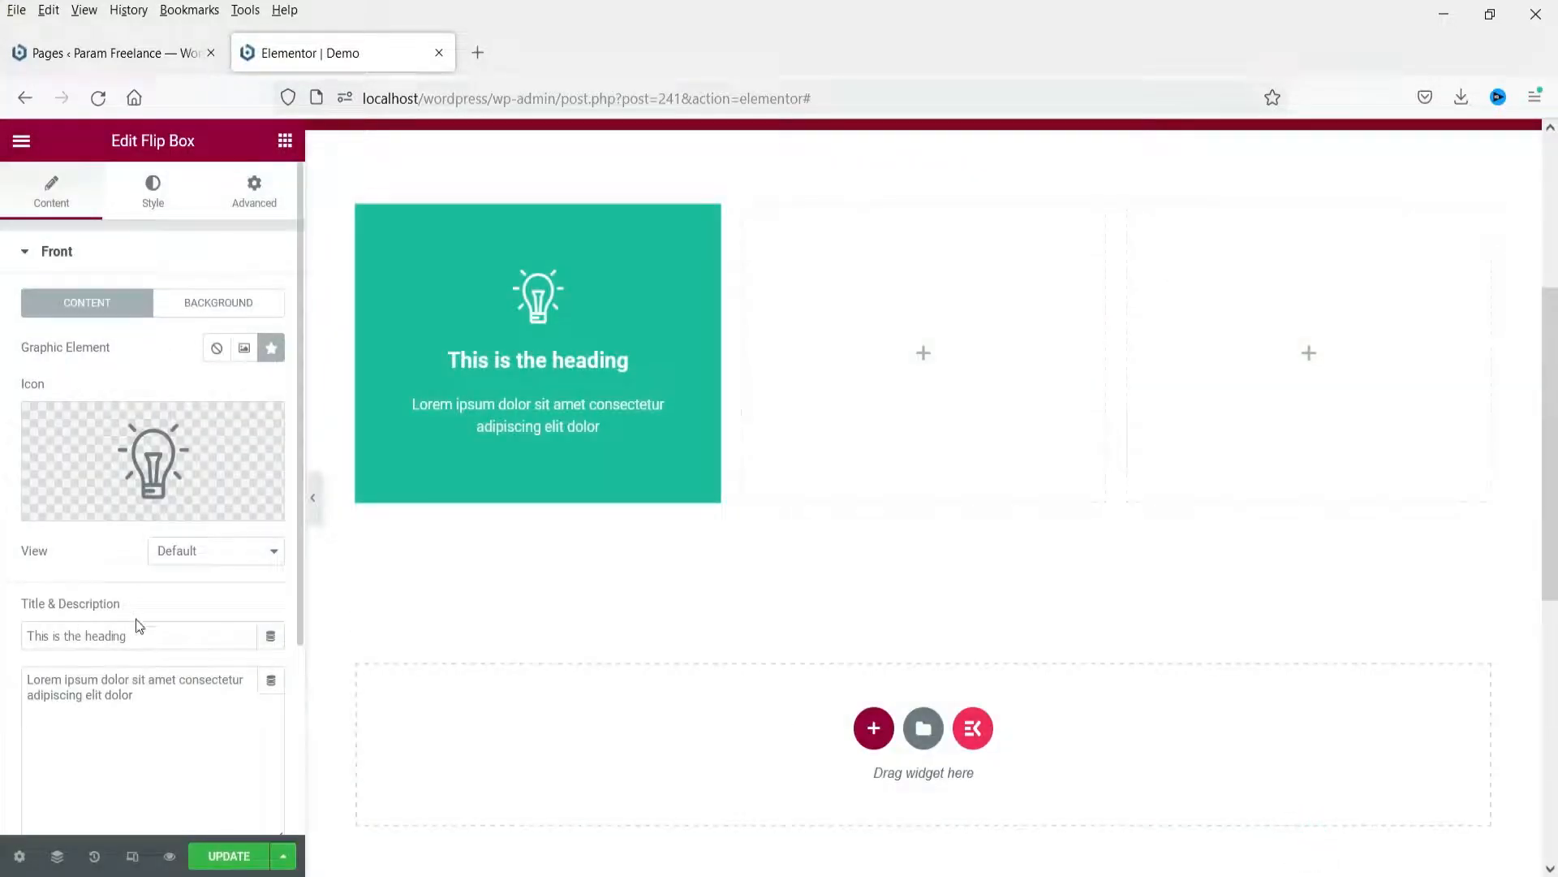
Set the front title to "Quick Tips" and the description to "Do not forget to subscribe to Quick Tips Youtube Channel.".
{"action": "triple_click", "coordinate": [153, 636]}
{"action": "type", "text": "Qu"}
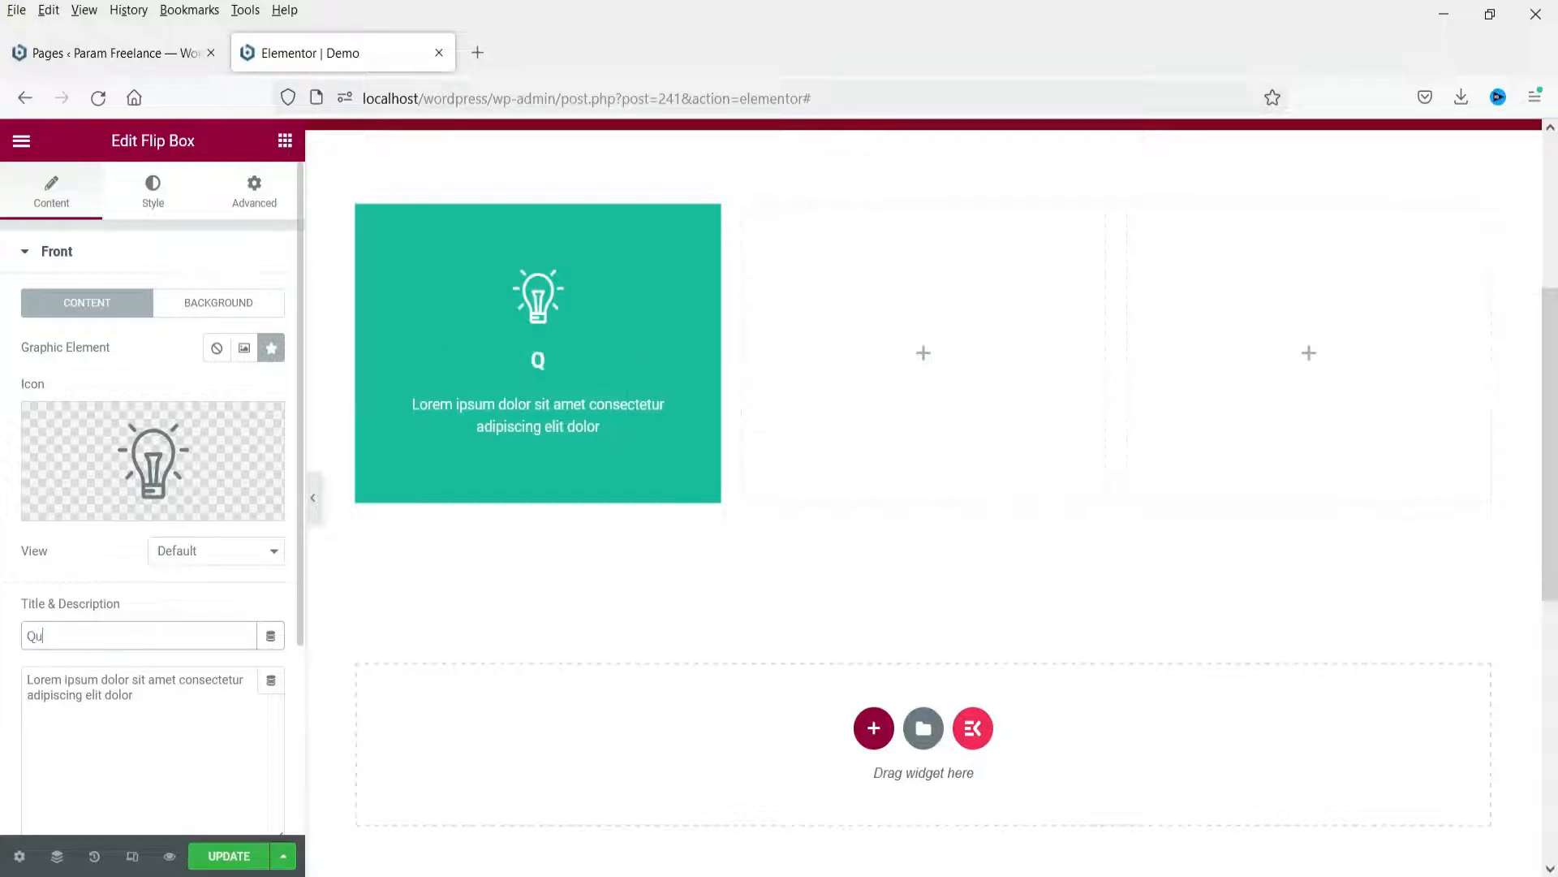
{"action": "type", "text": "ick Tips"}
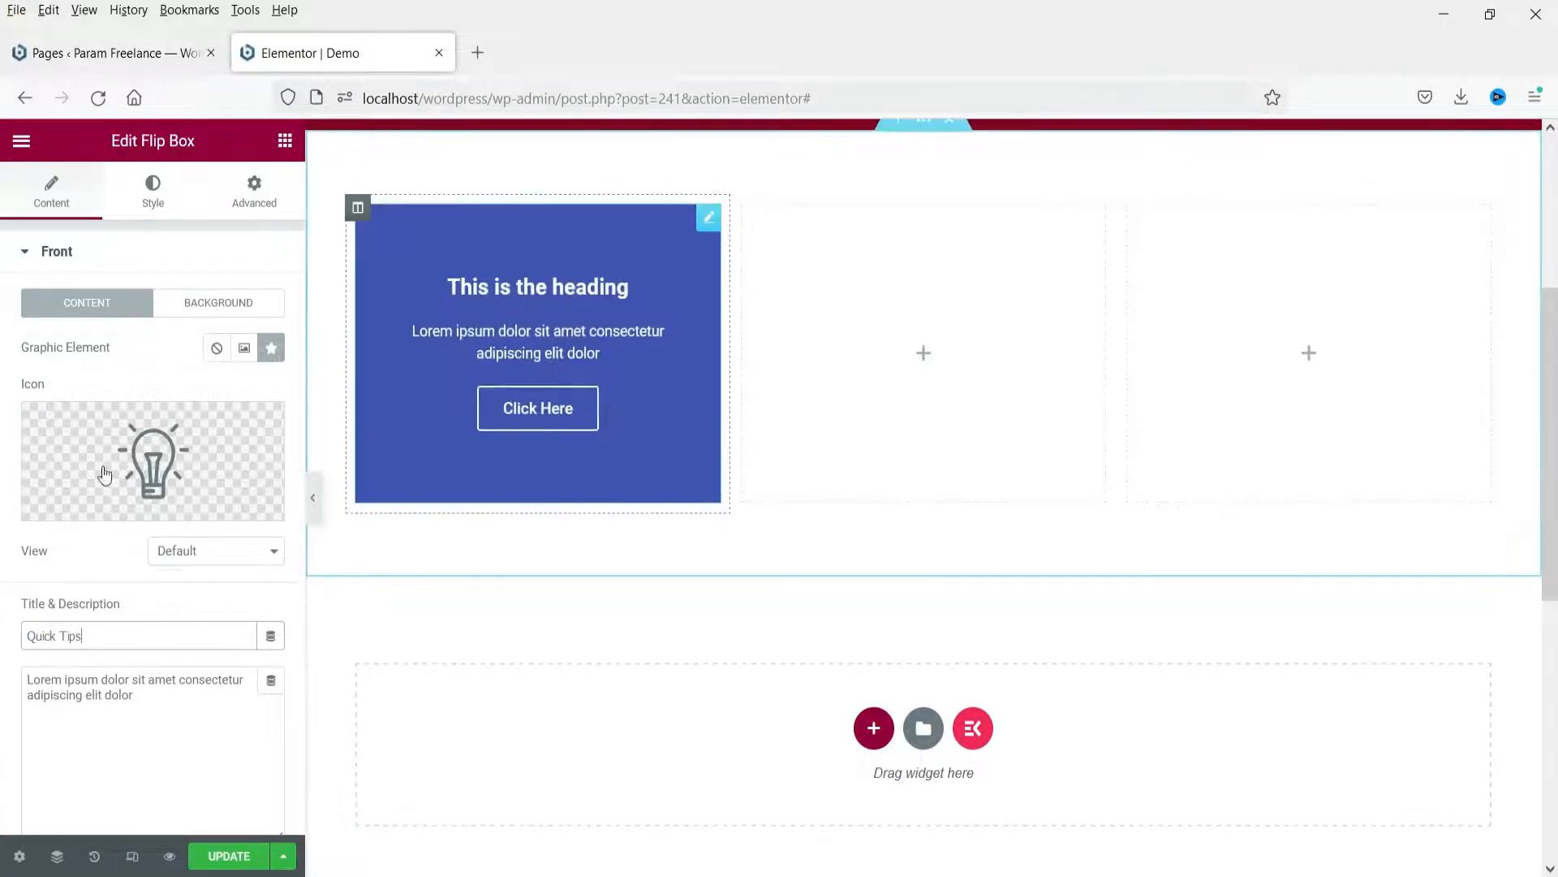
{"action": "left_click", "coordinate": [173, 703]}
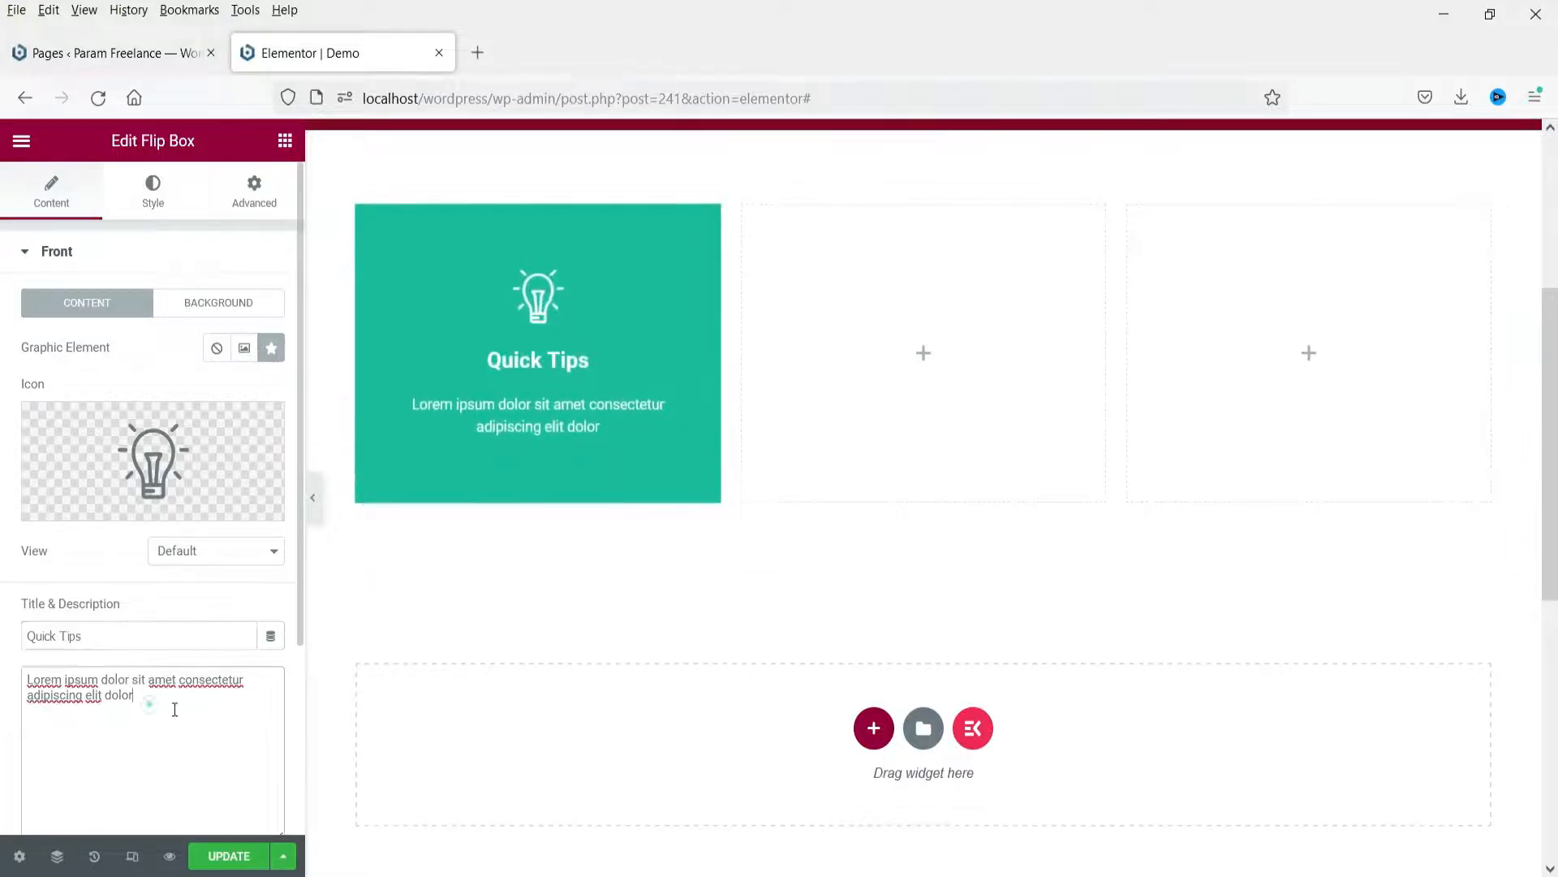
{"action": "key", "text": "ctrl+a"}
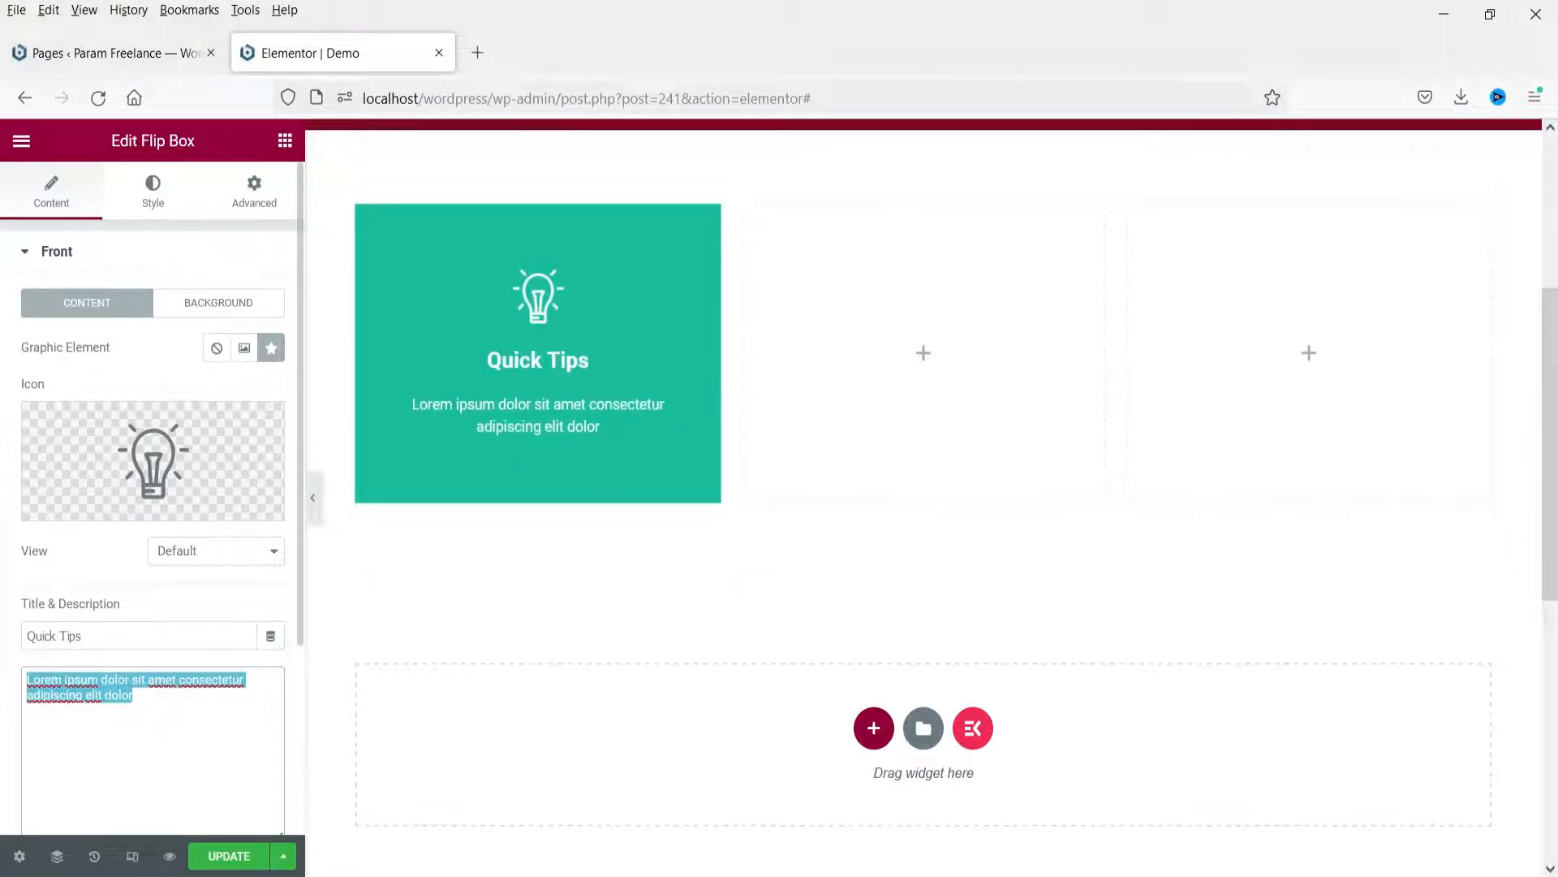
{"action": "type", "text": "Do not forget to"}
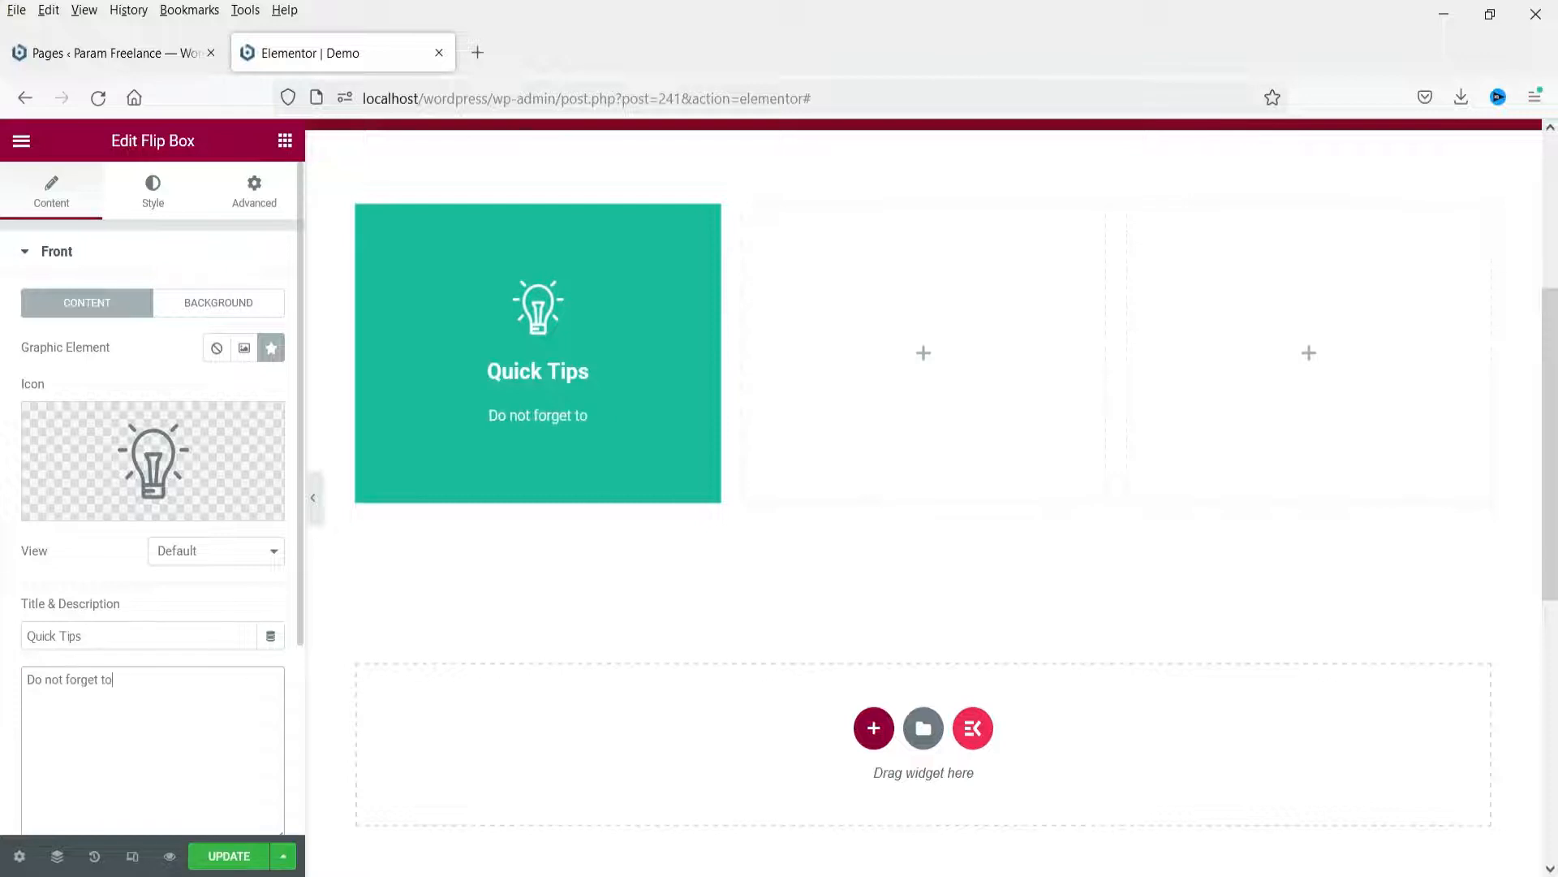
{"action": "type", "text": " subscribe to Quick Tips Youtube Channel."}
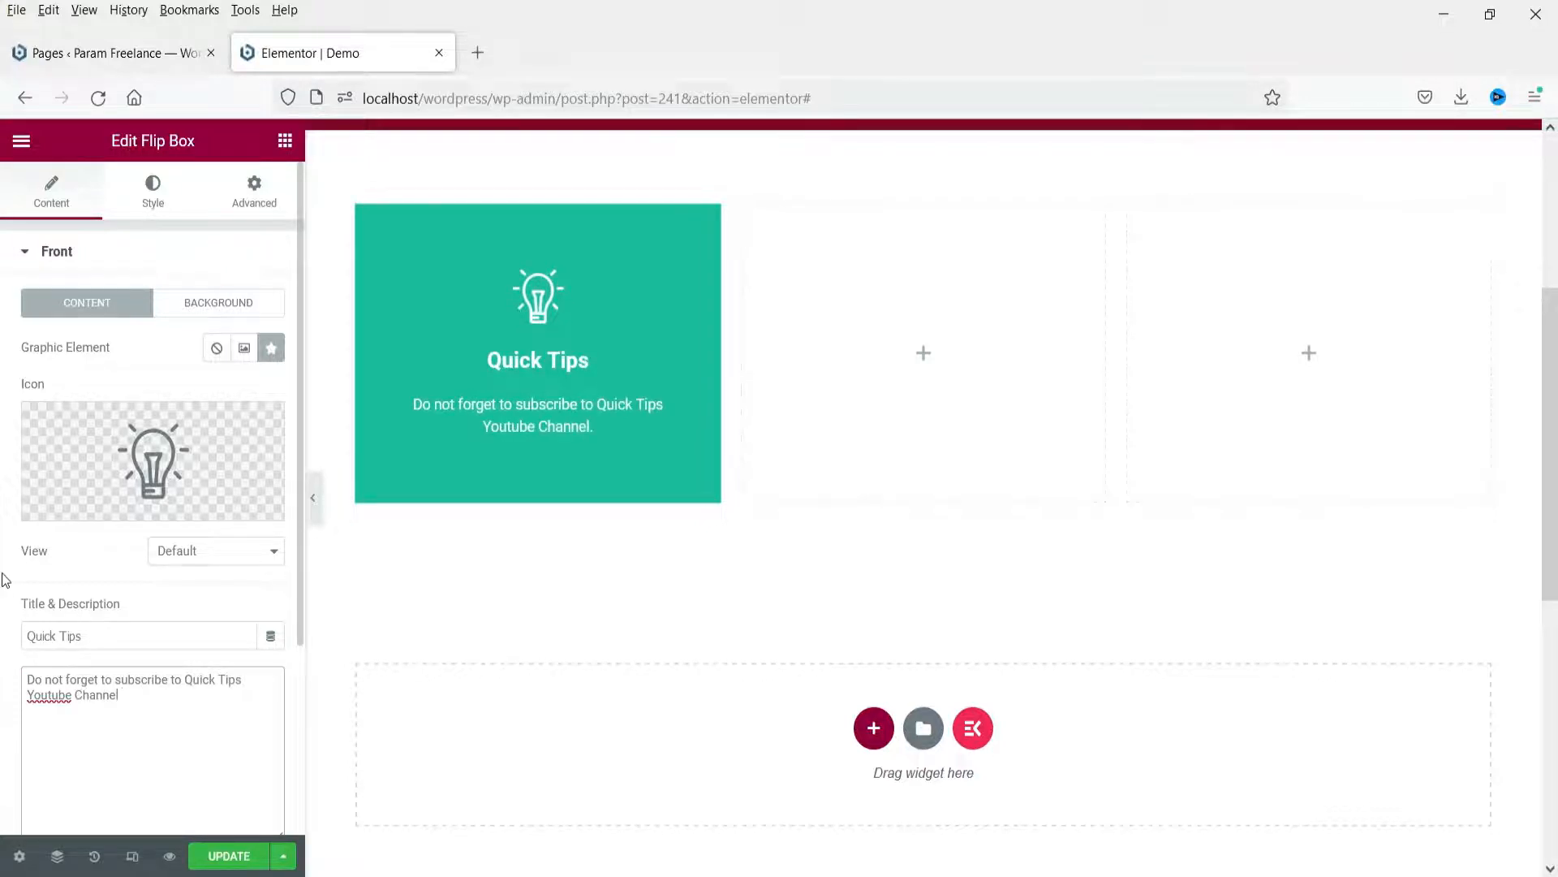
{"action": "scroll", "coordinate": [4, 579], "scroll_direction": "down", "scroll_amount": 3}
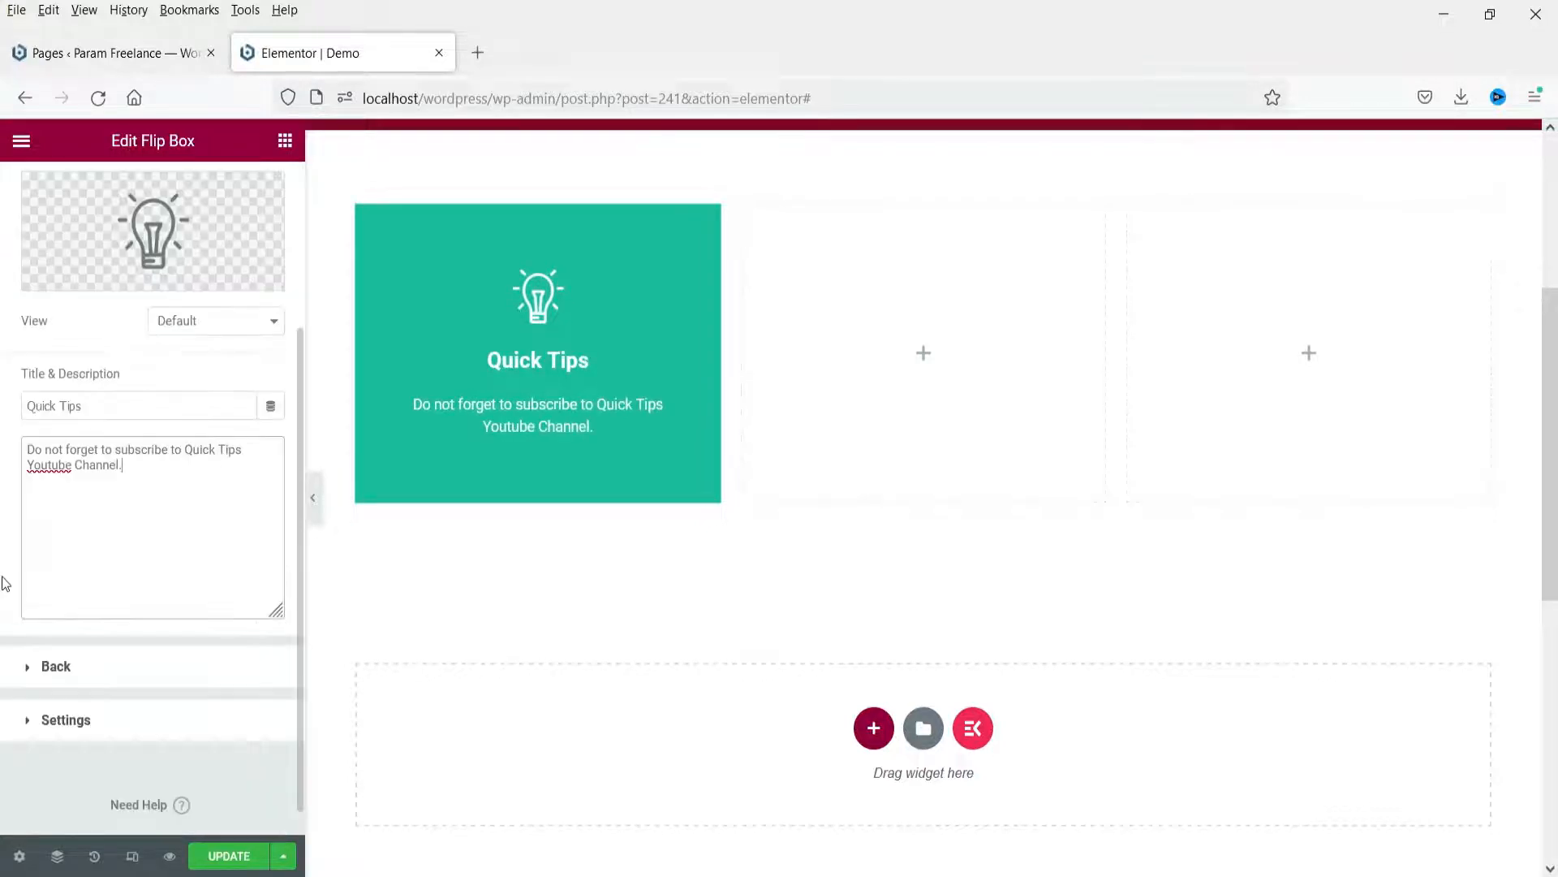
{"action": "scroll", "coordinate": [4, 585], "scroll_direction": "up", "scroll_amount": 3}
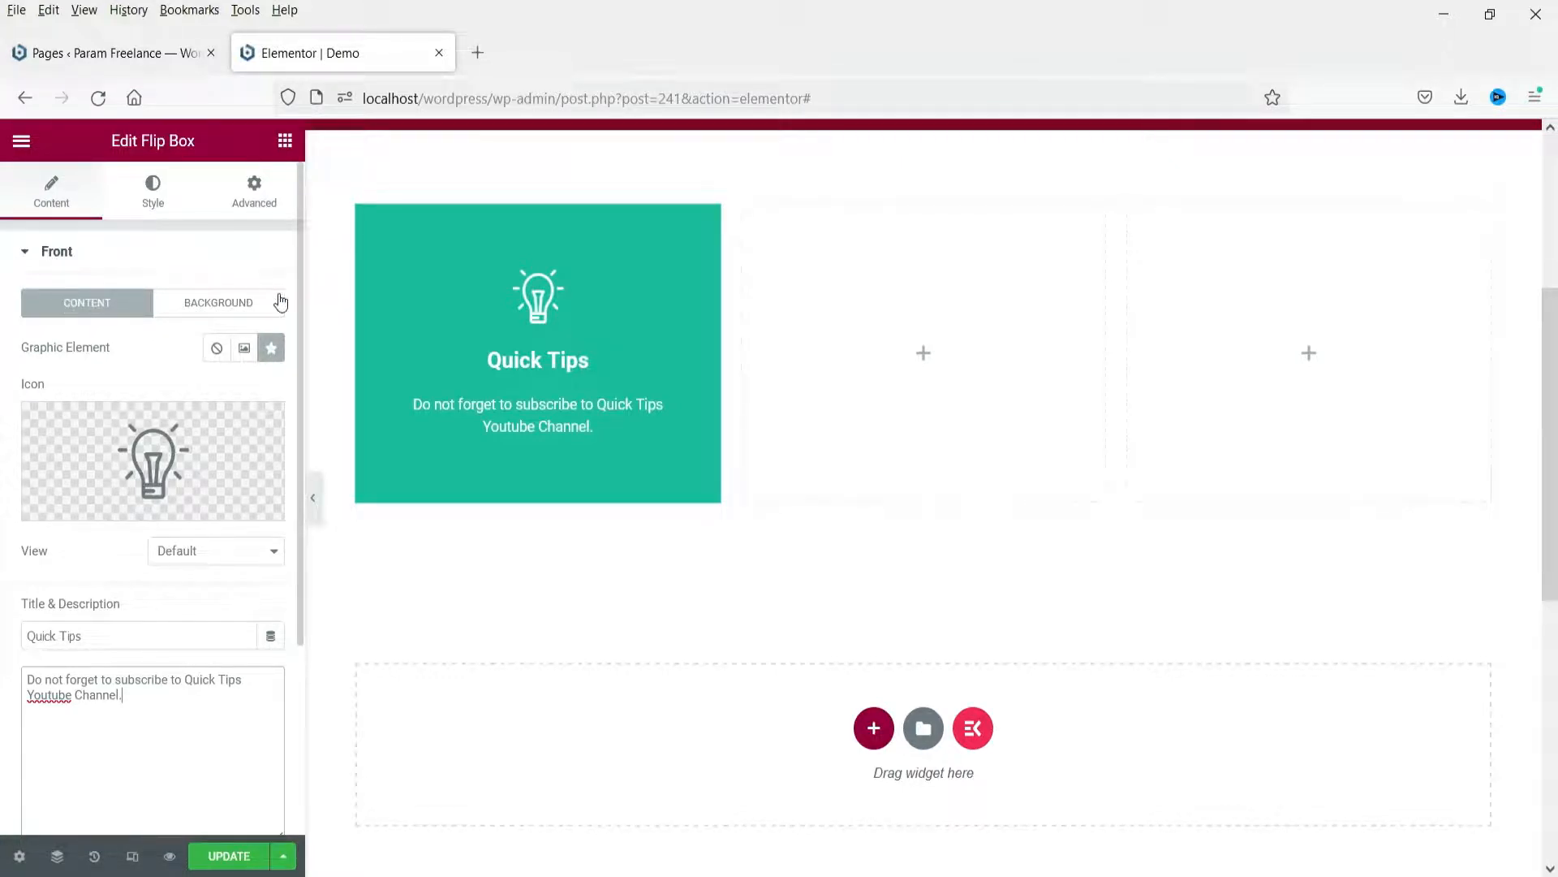
Give the flip box's front a gradient background with the global dark blue as its first color.
{"action": "left_click", "coordinate": [195, 300]}
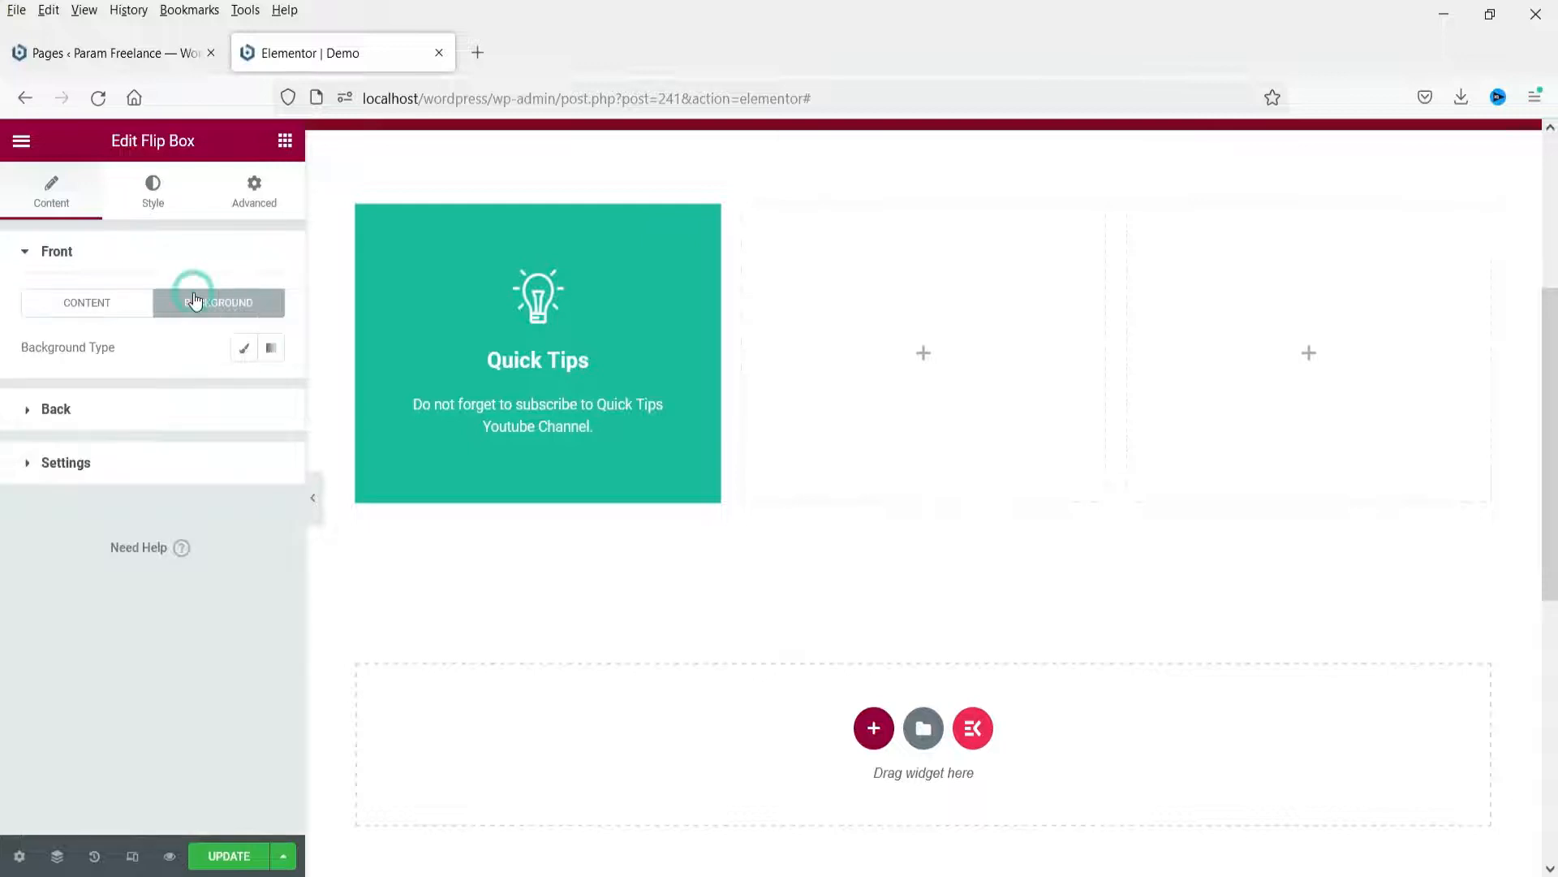
{"action": "left_click", "coordinate": [273, 350]}
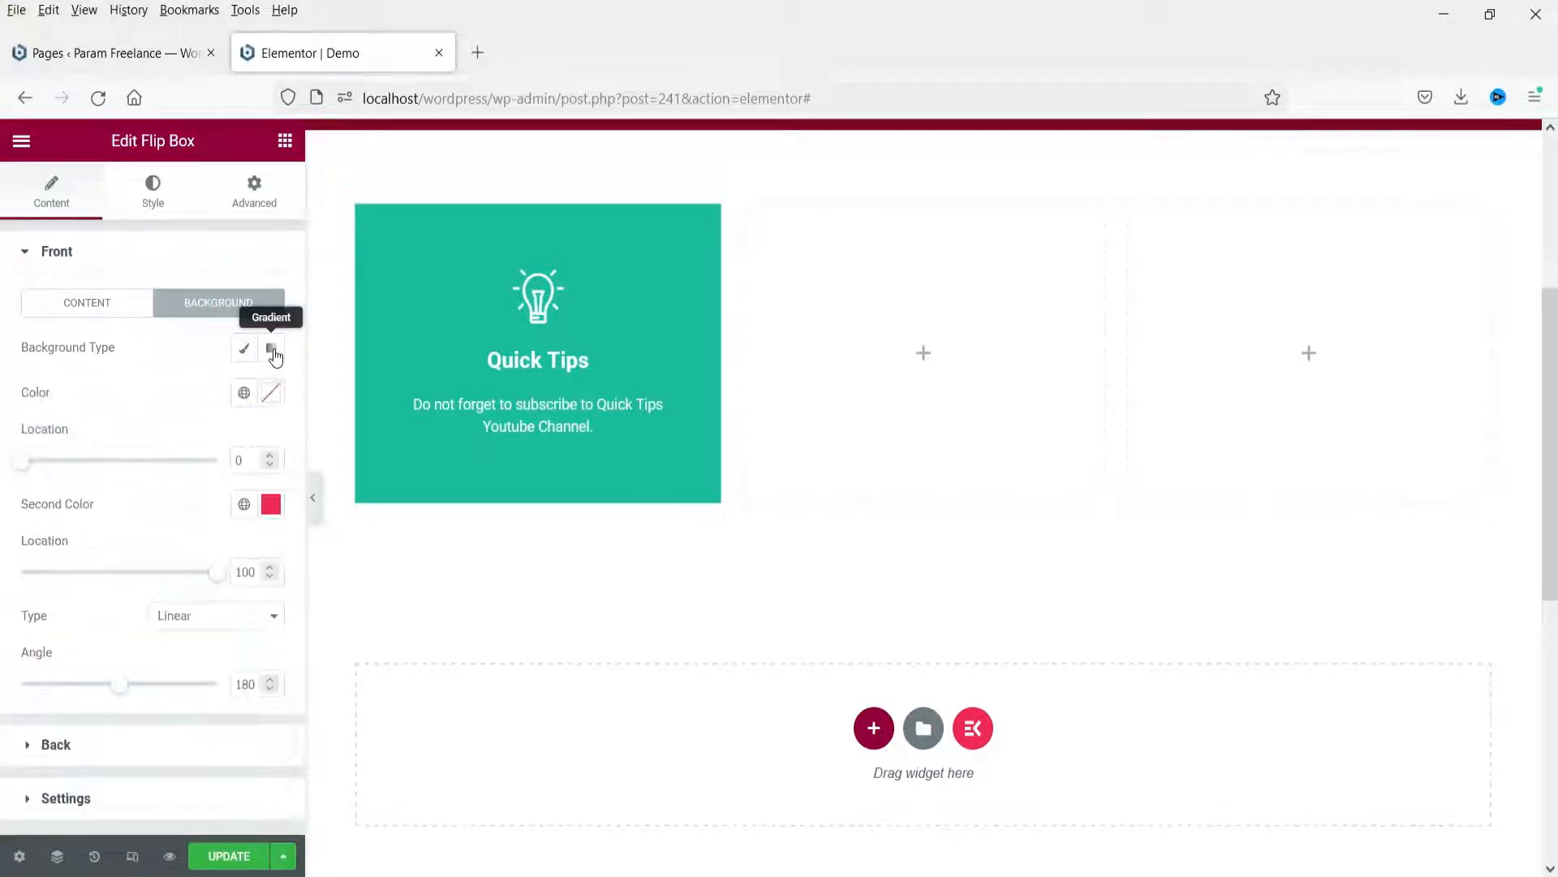
{"action": "left_click", "coordinate": [245, 395]}
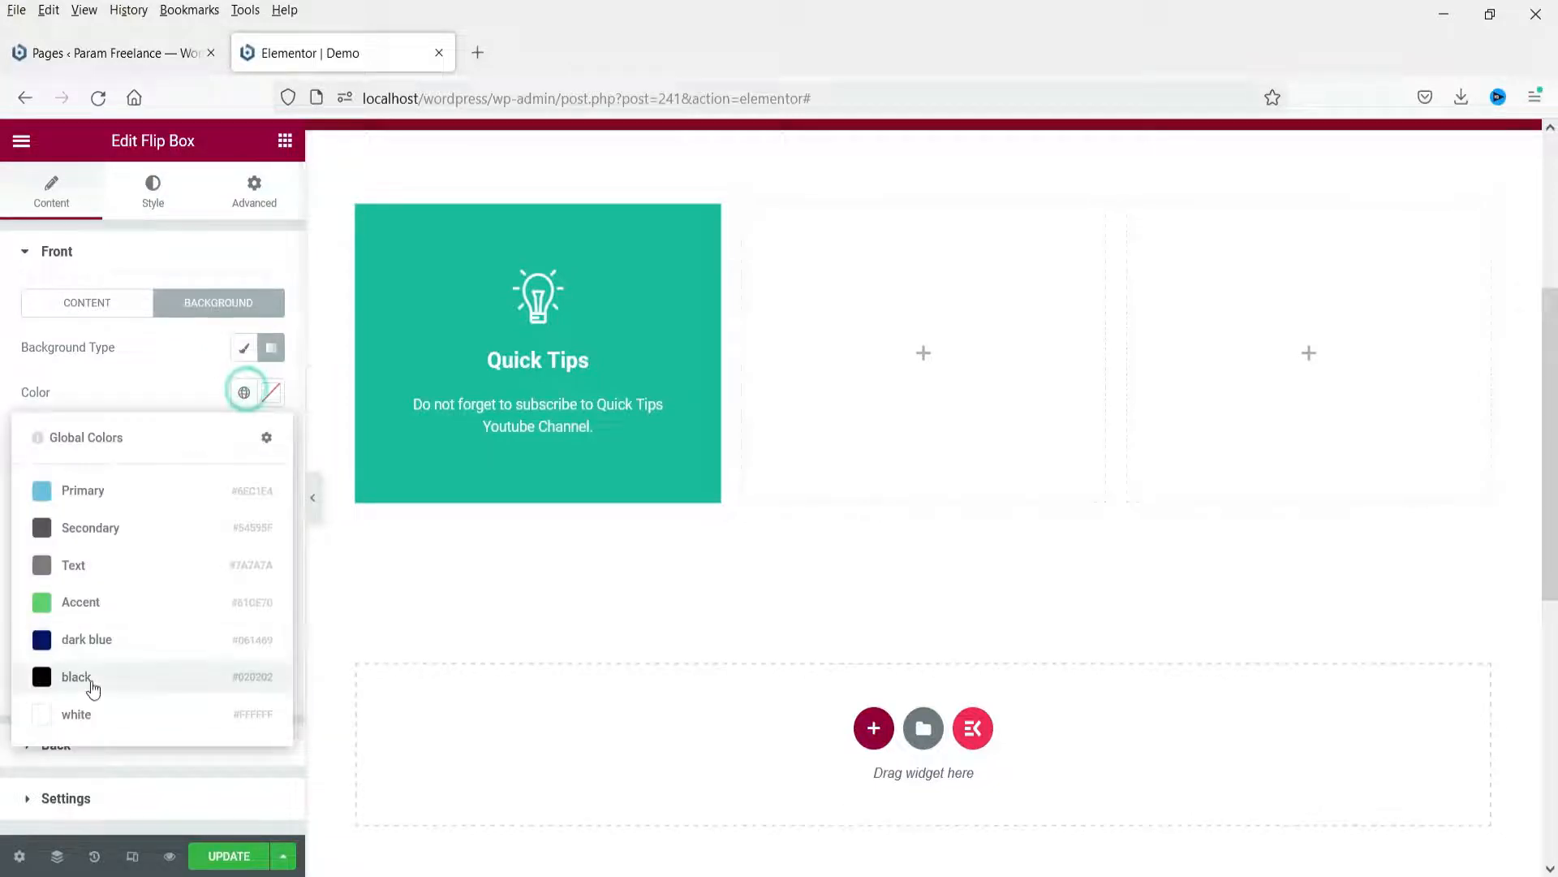
{"action": "left_click", "coordinate": [93, 635]}
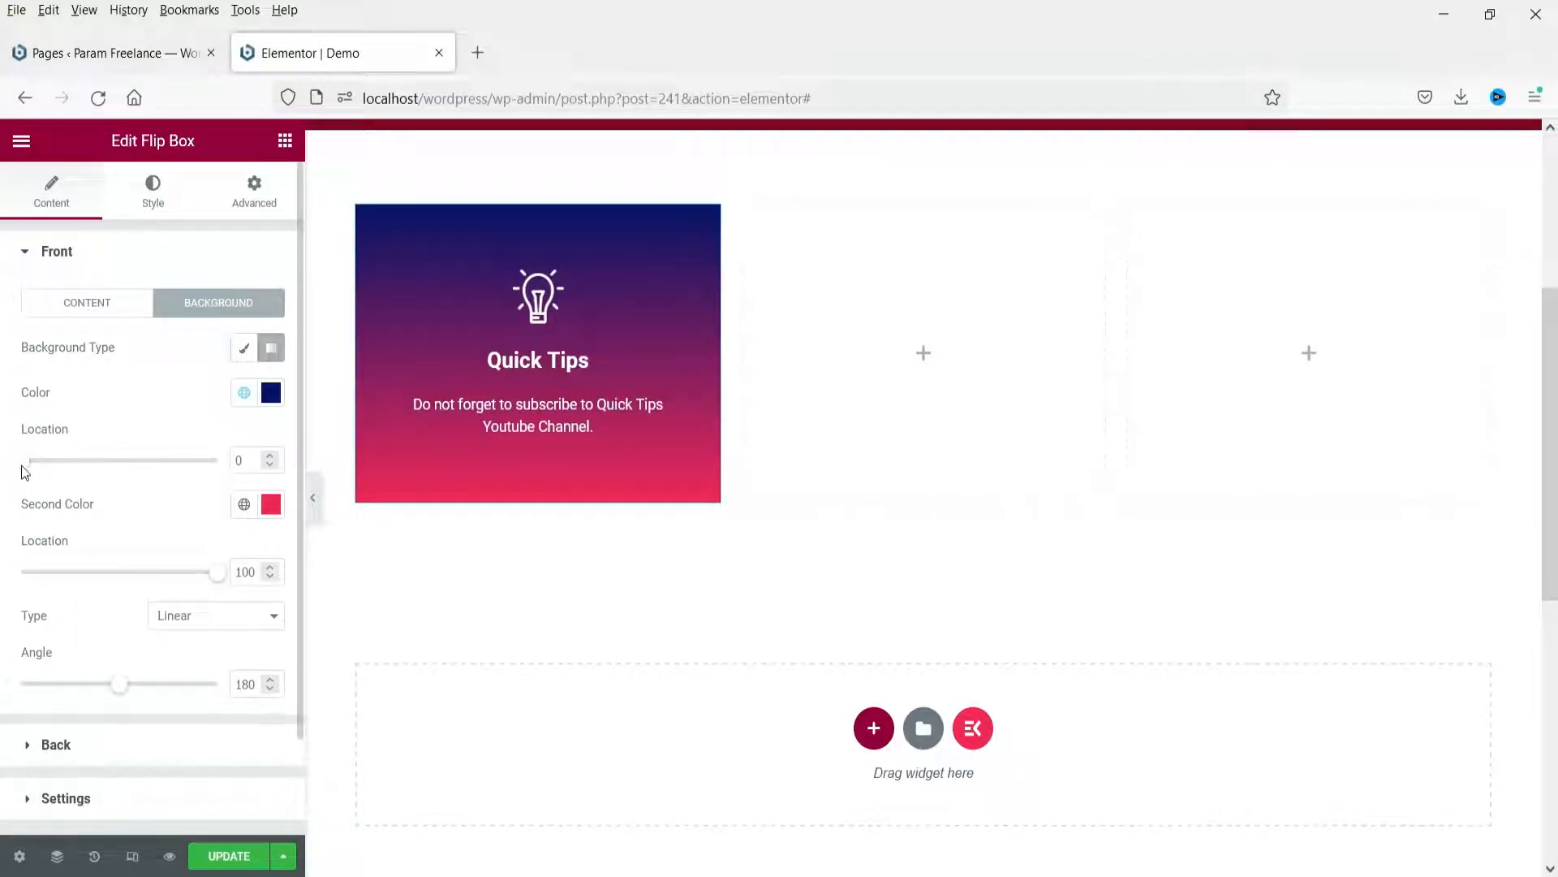
Set the front gradient's first color location to 8 and try adjusting its angle.
{"action": "left_click_drag", "start_coordinate": [28, 469], "coordinate": [79, 472]}
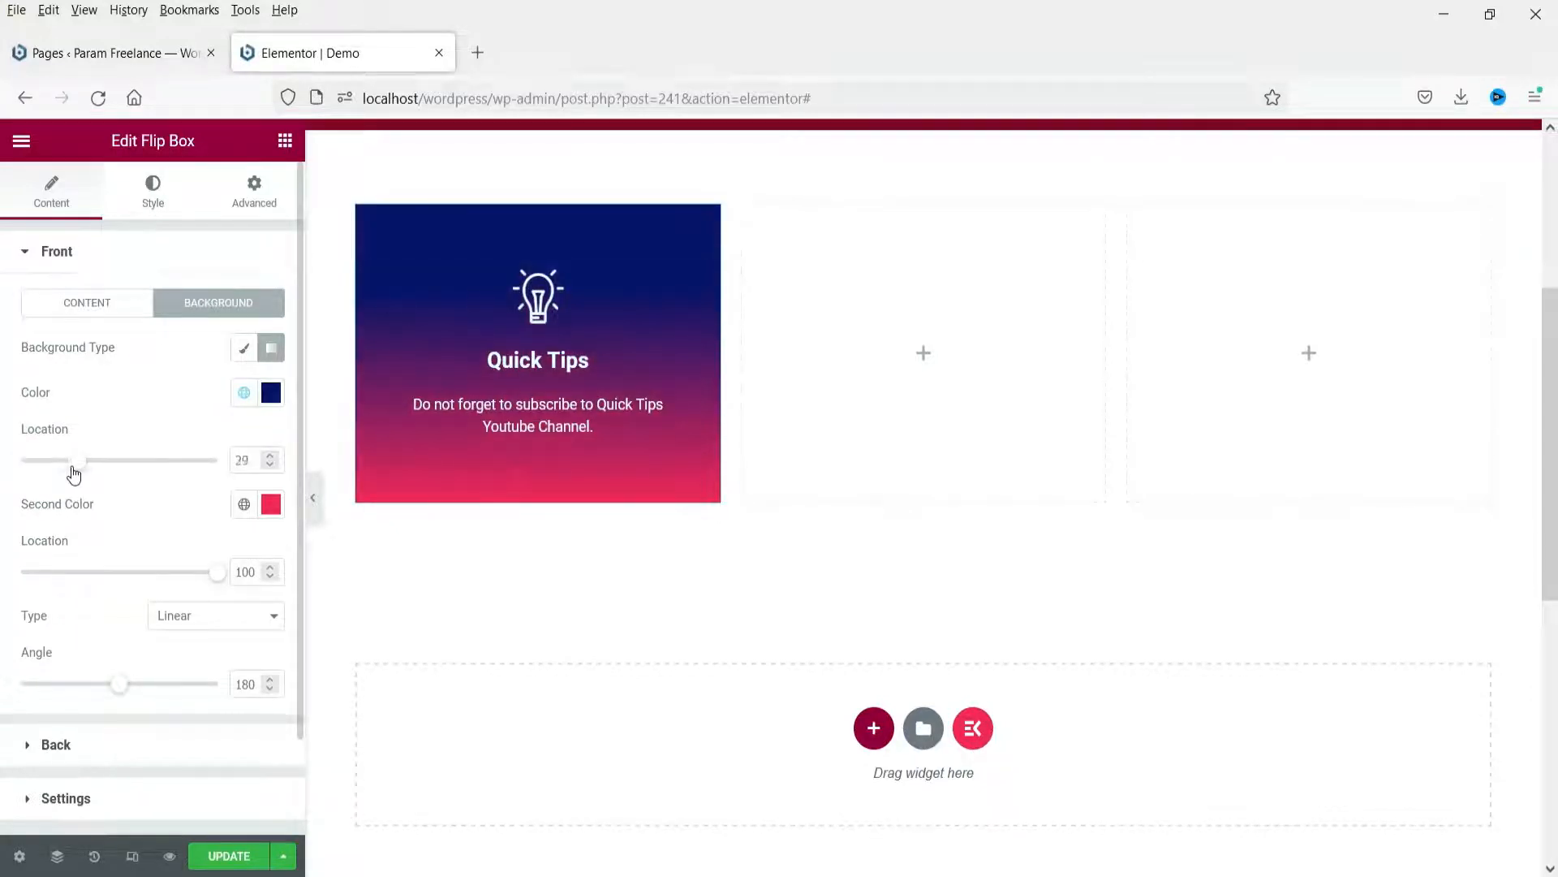
{"action": "mouse_move", "coordinate": [215, 579]}
{"action": "left_mouse_down"}
{"action": "mouse_move", "coordinate": [144, 581]}
{"action": "mouse_move", "coordinate": [215, 582]}
{"action": "left_mouse_up"}
{"action": "left_click_drag", "start_coordinate": [73, 468], "coordinate": [38, 468]}
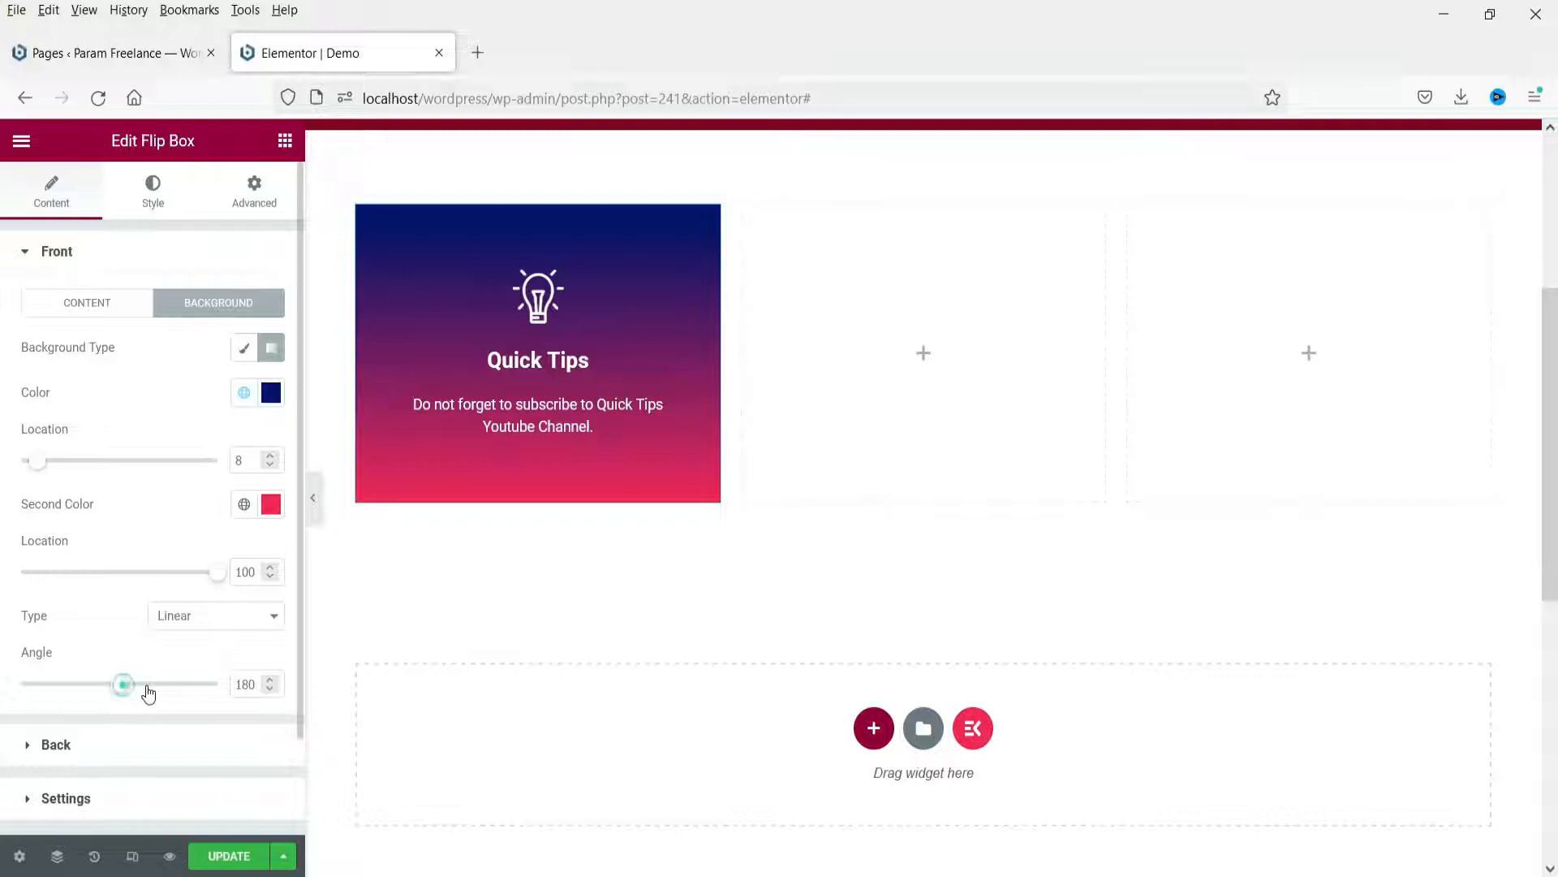
{"action": "mouse_move", "coordinate": [146, 695]}
{"action": "left_mouse_down"}
{"action": "mouse_move", "coordinate": [167, 696]}
{"action": "mouse_move", "coordinate": [90, 685]}
{"action": "mouse_move", "coordinate": [122, 690]}
{"action": "left_mouse_up"}
Switch the front background type to Classic and insert blog-1.jpg from the media library as its image.
{"action": "left_click", "coordinate": [244, 350]}
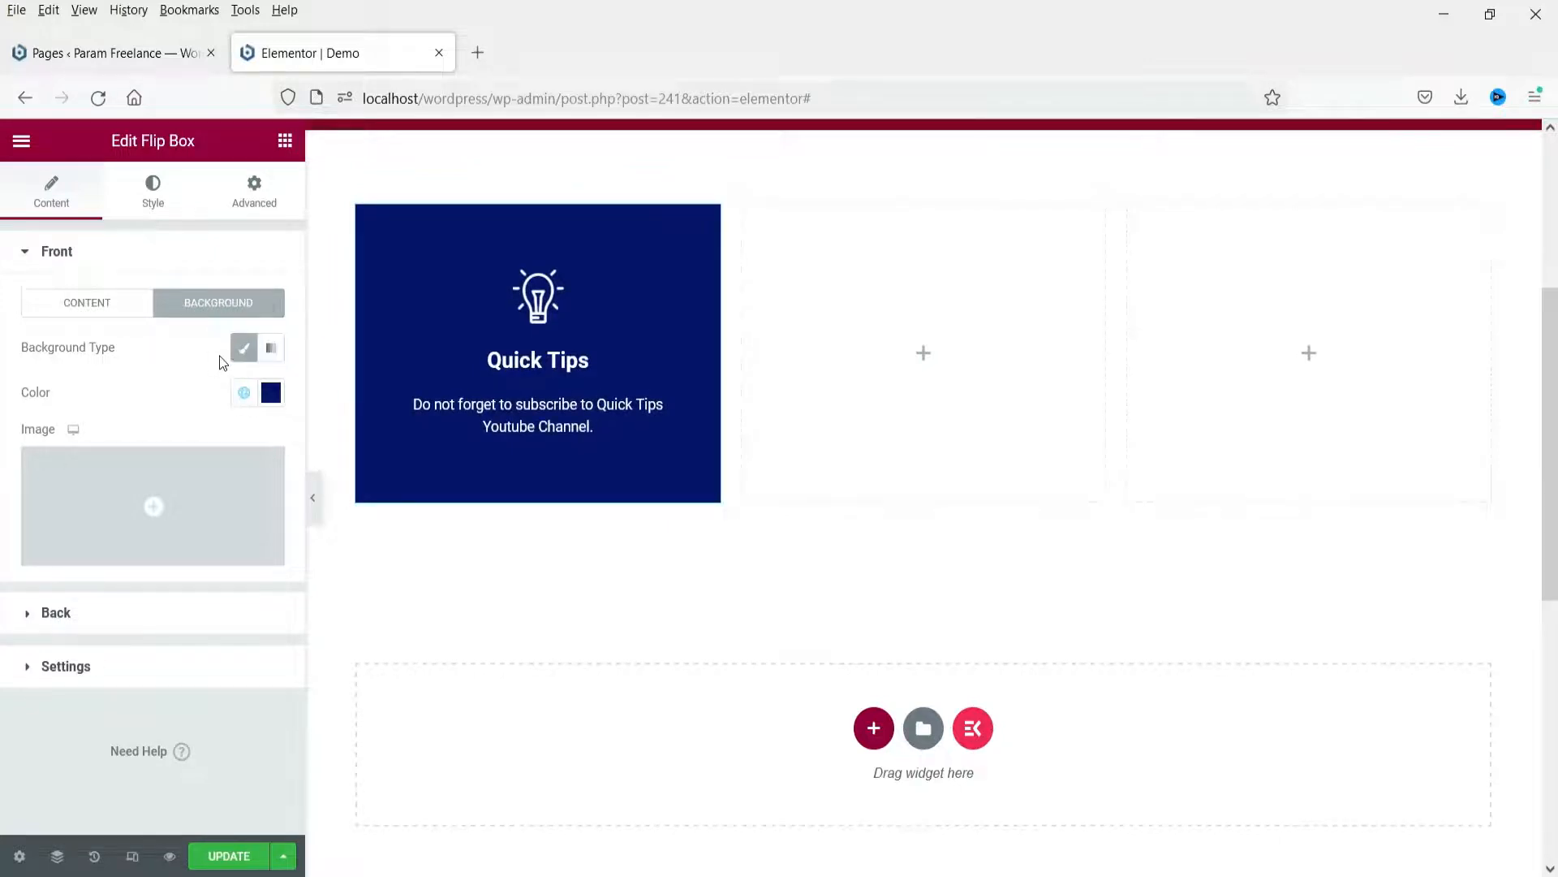
{"action": "left_click", "coordinate": [108, 490]}
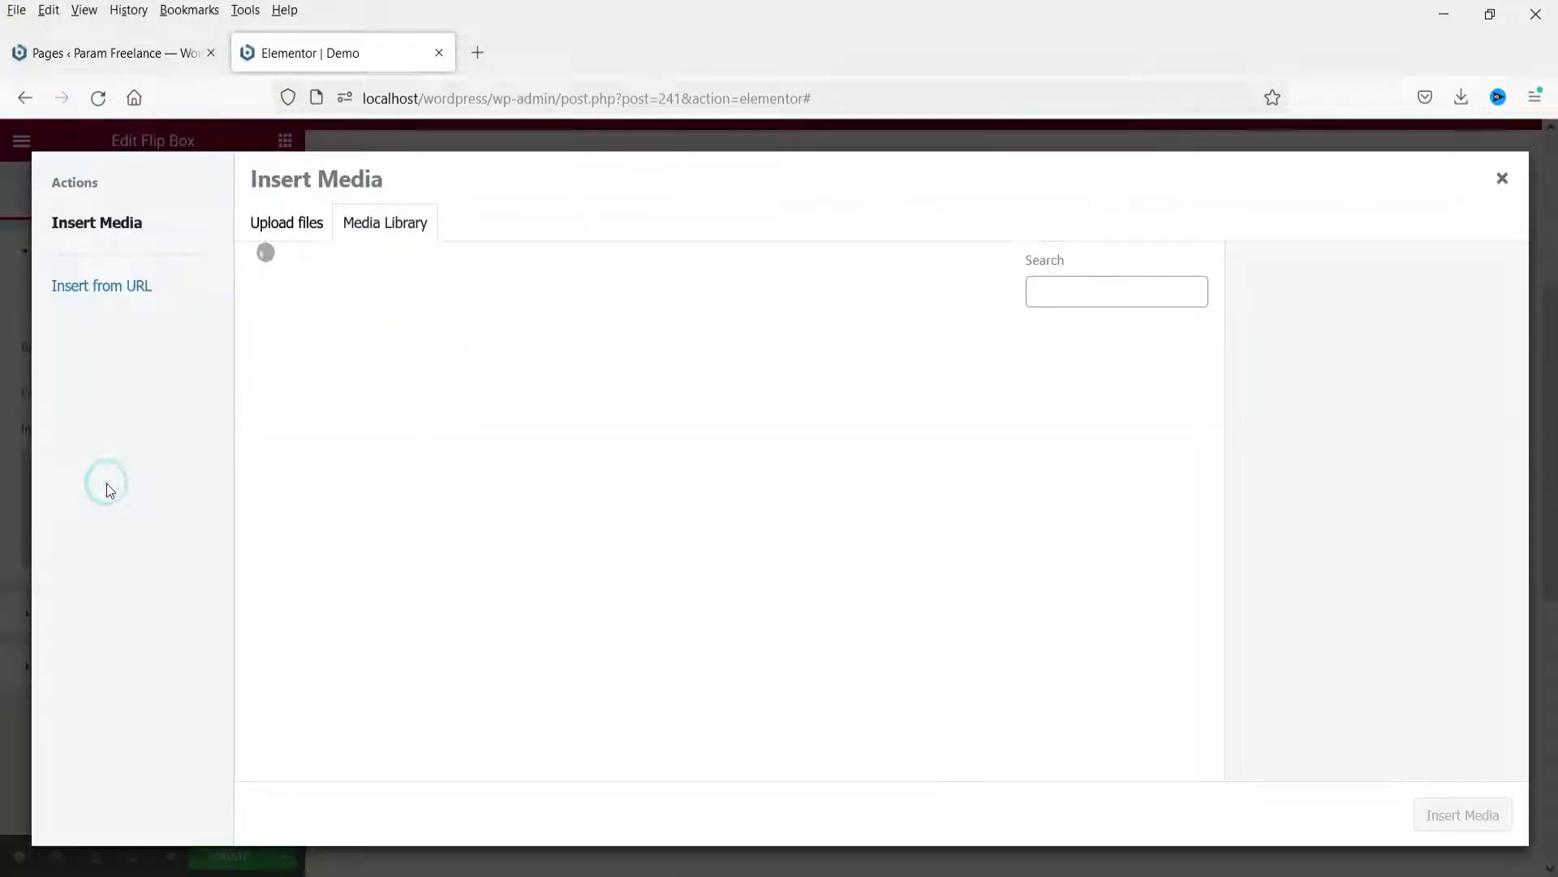
{"action": "left_click", "coordinate": [277, 234]}
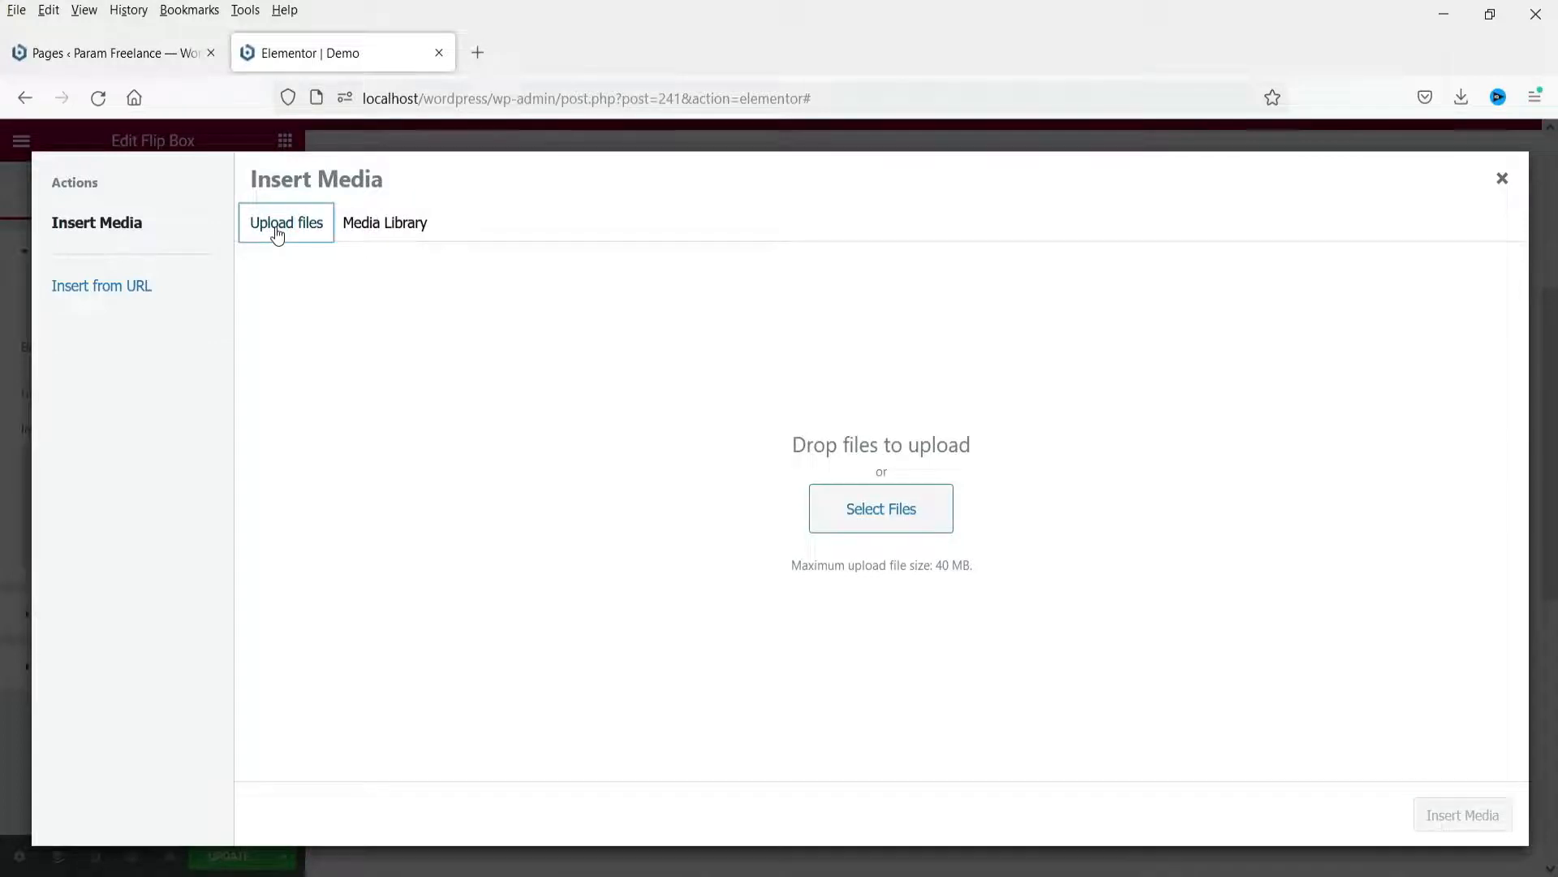
{"action": "left_click", "coordinate": [371, 232]}
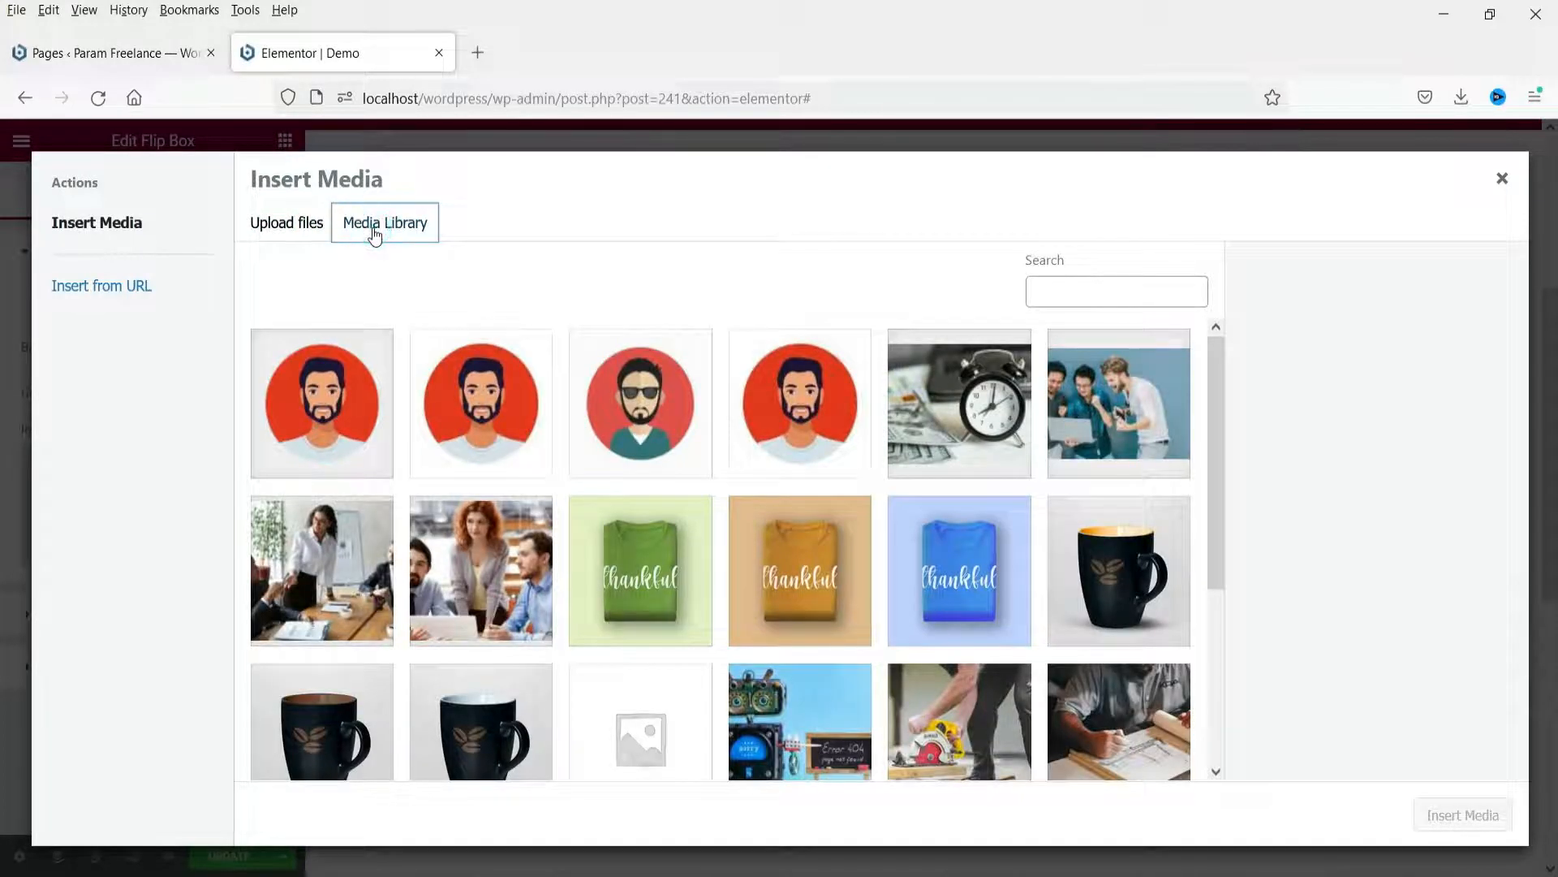
{"action": "scroll", "coordinate": [1043, 491], "scroll_direction": "down", "scroll_amount": 3}
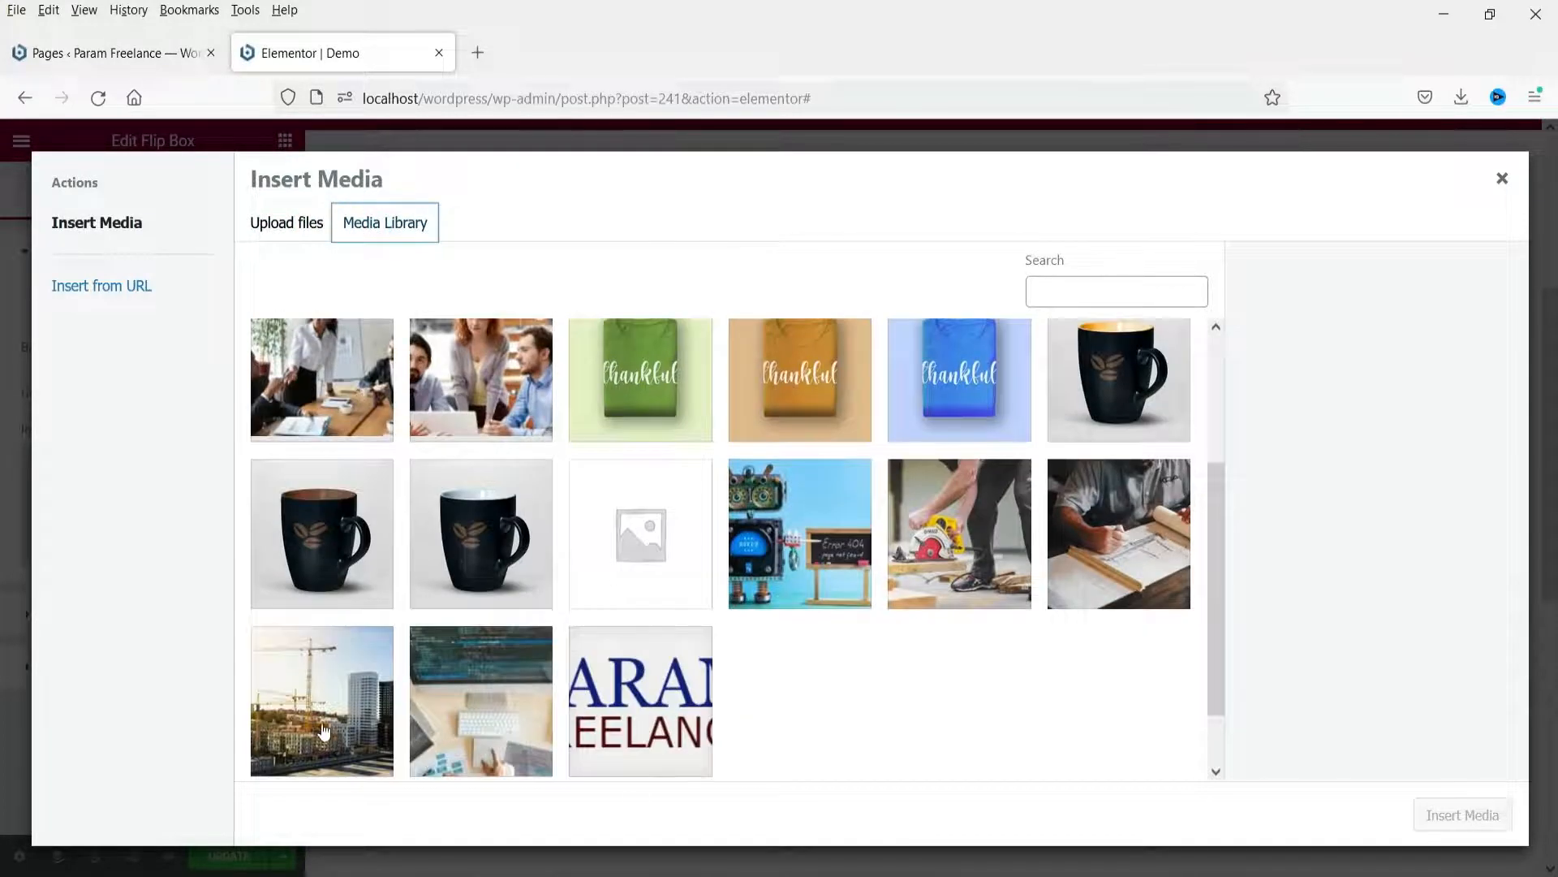
{"action": "left_click", "coordinate": [324, 732]}
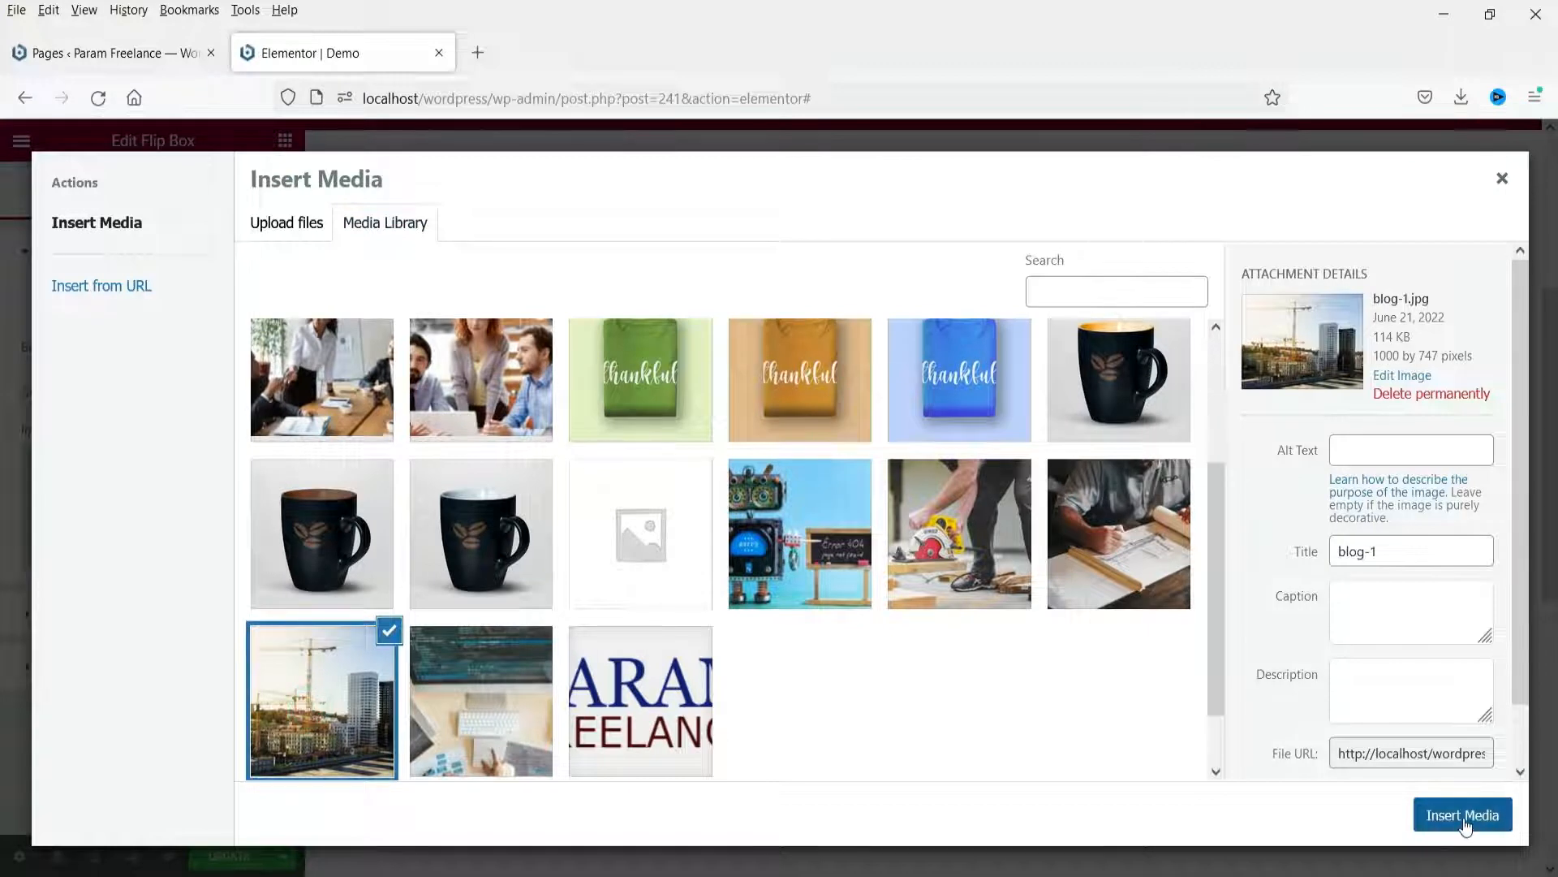
{"action": "left_click", "coordinate": [1463, 815]}
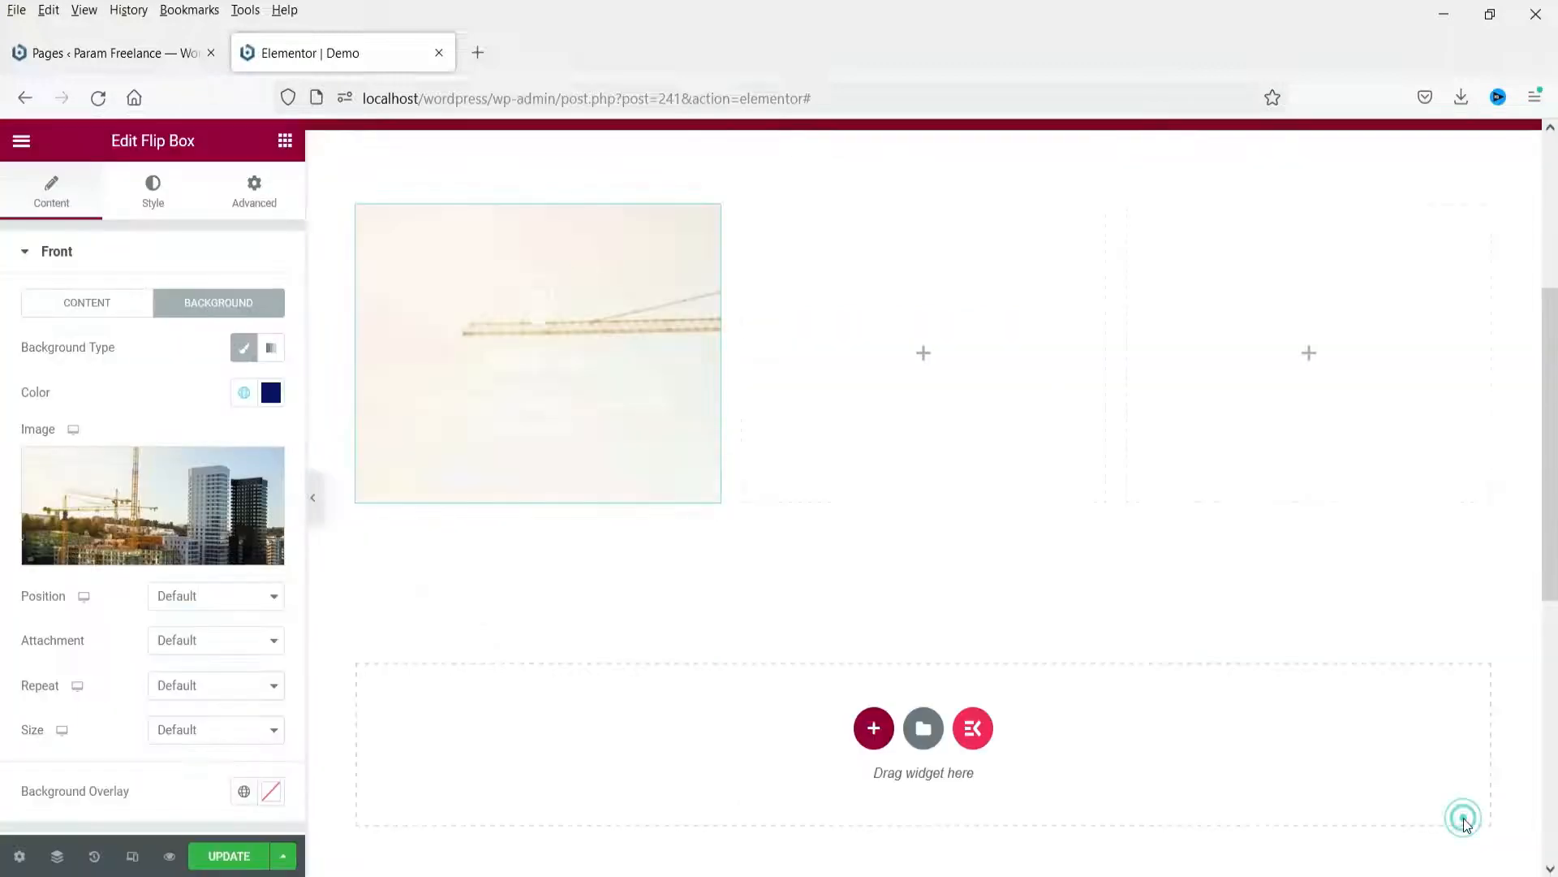
Set the front background image's position to Center Center, attachment to Fixed and repeat to No-repeat.
{"action": "left_click", "coordinate": [205, 600]}
{"action": "left_click", "coordinate": [211, 650]}
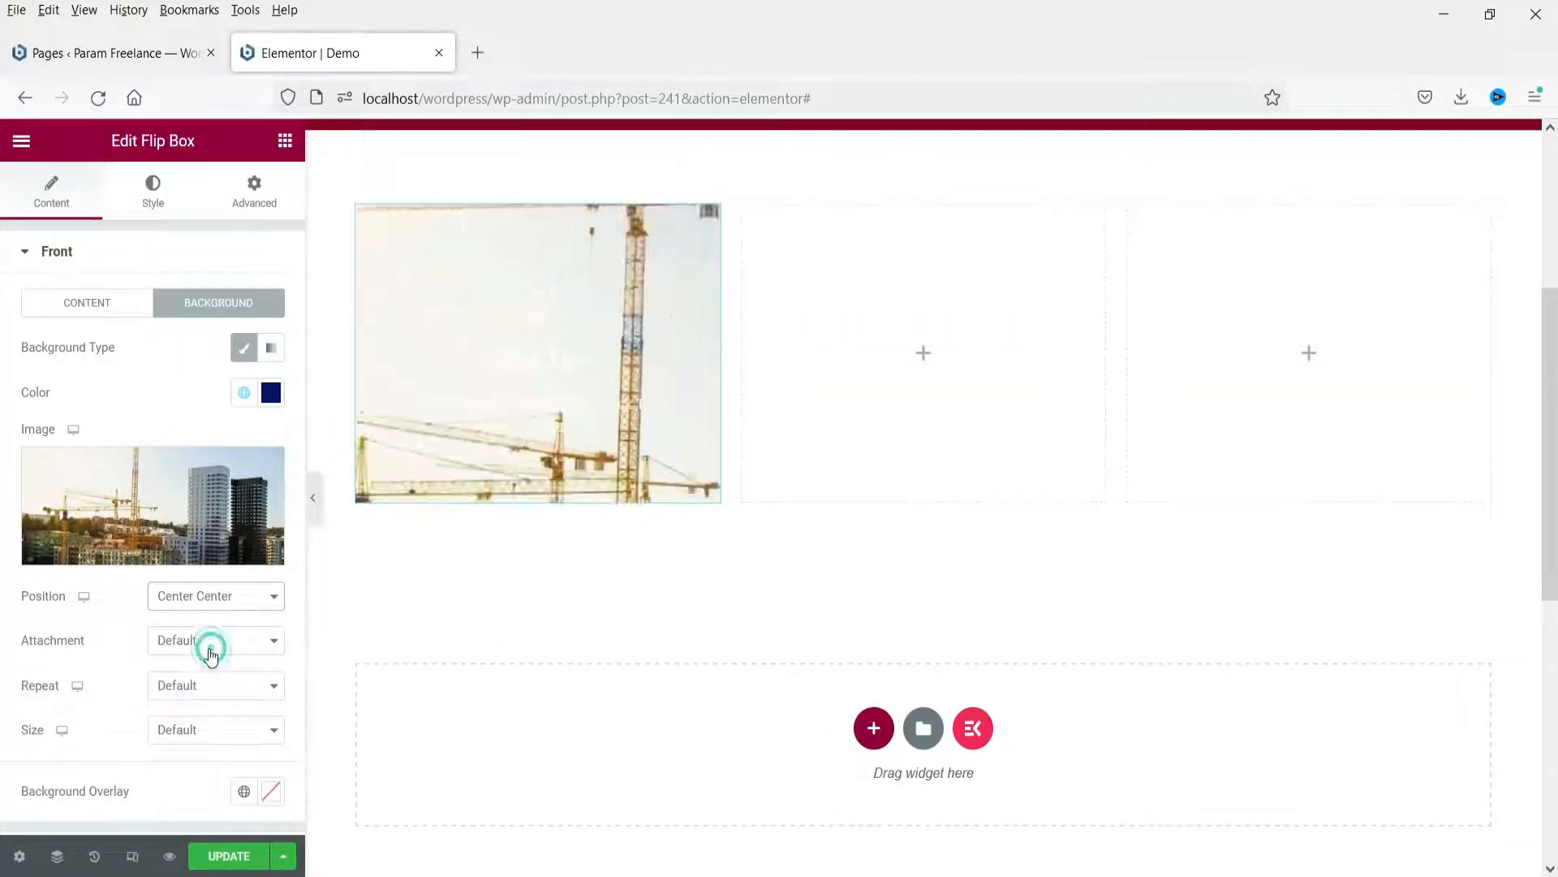
{"action": "left_click", "coordinate": [209, 643]}
{"action": "left_click", "coordinate": [197, 710]}
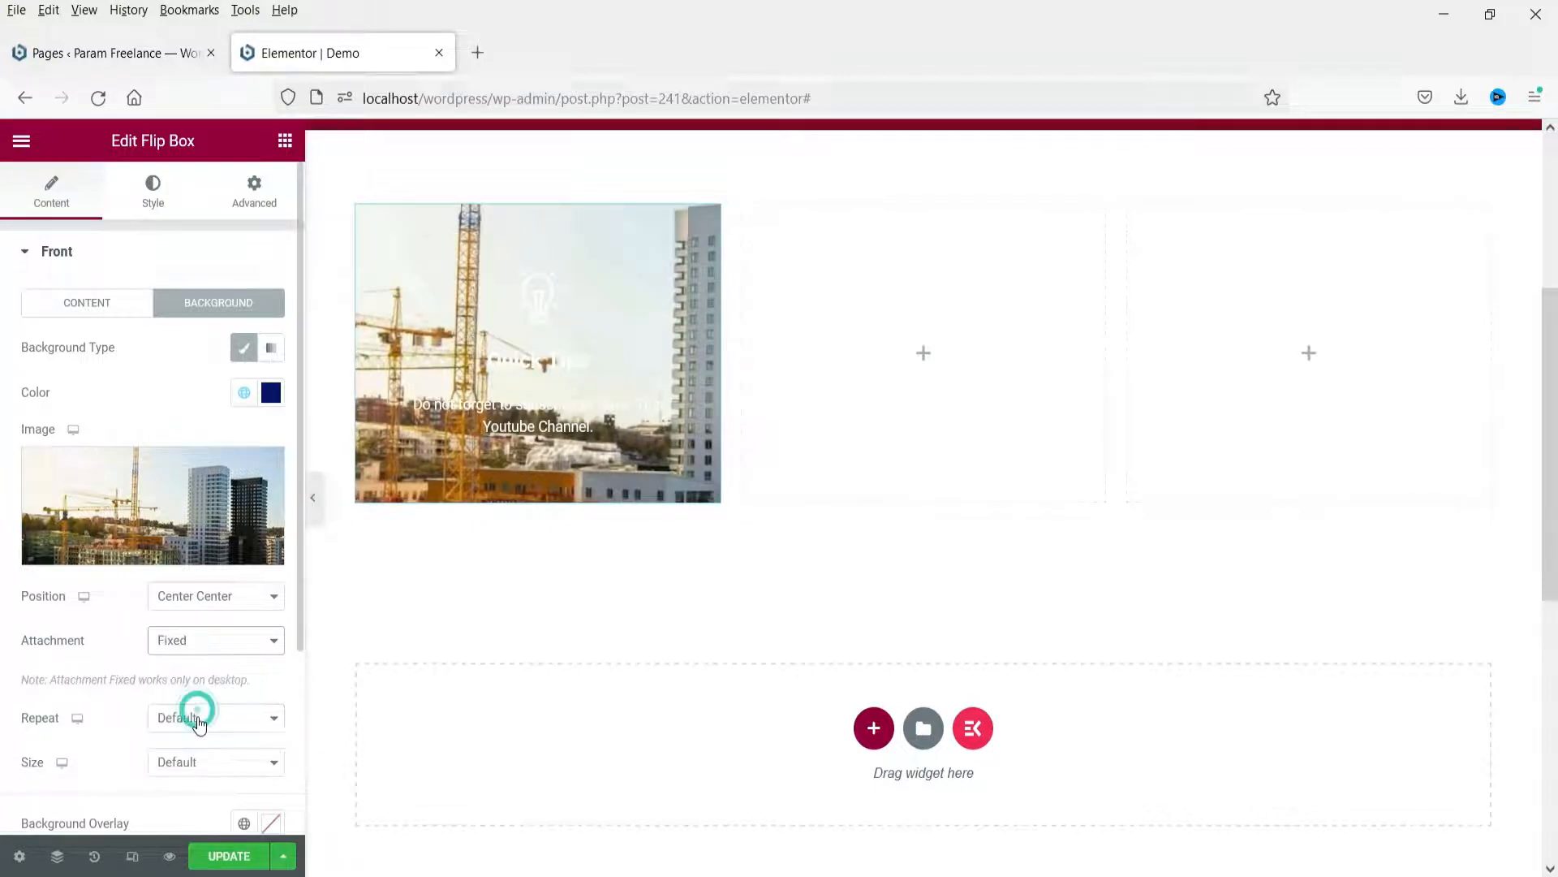
{"action": "left_click", "coordinate": [198, 719]}
{"action": "left_click", "coordinate": [207, 774]}
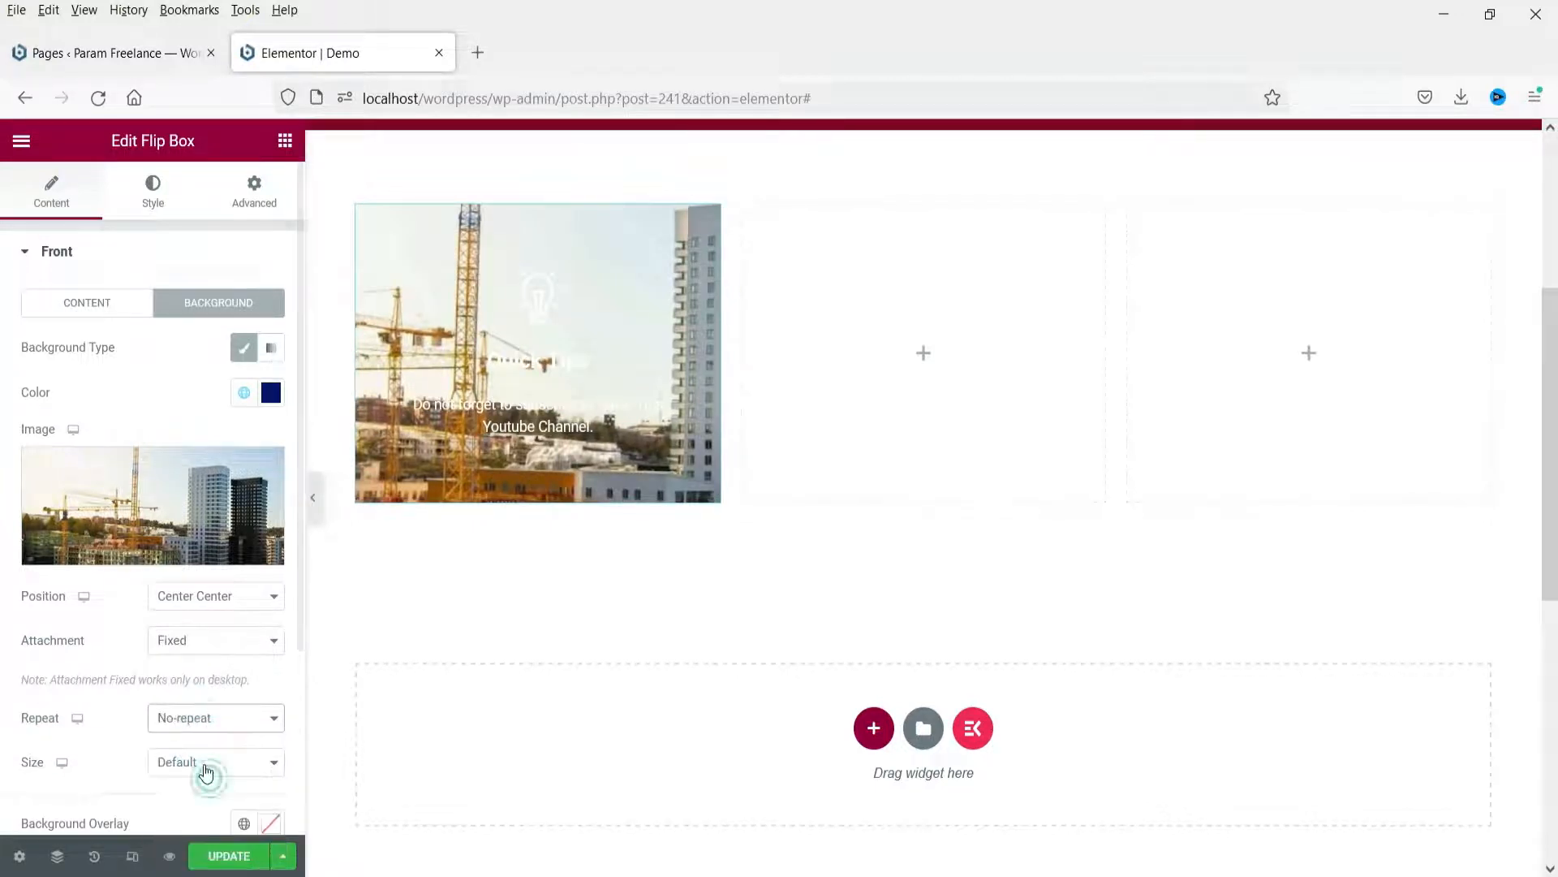
Set the front background image's size to Cover and add a semi-transparent dark red background overlay, about #440E0EB8.
{"action": "left_click", "coordinate": [207, 767]}
{"action": "left_click", "coordinate": [202, 688]}
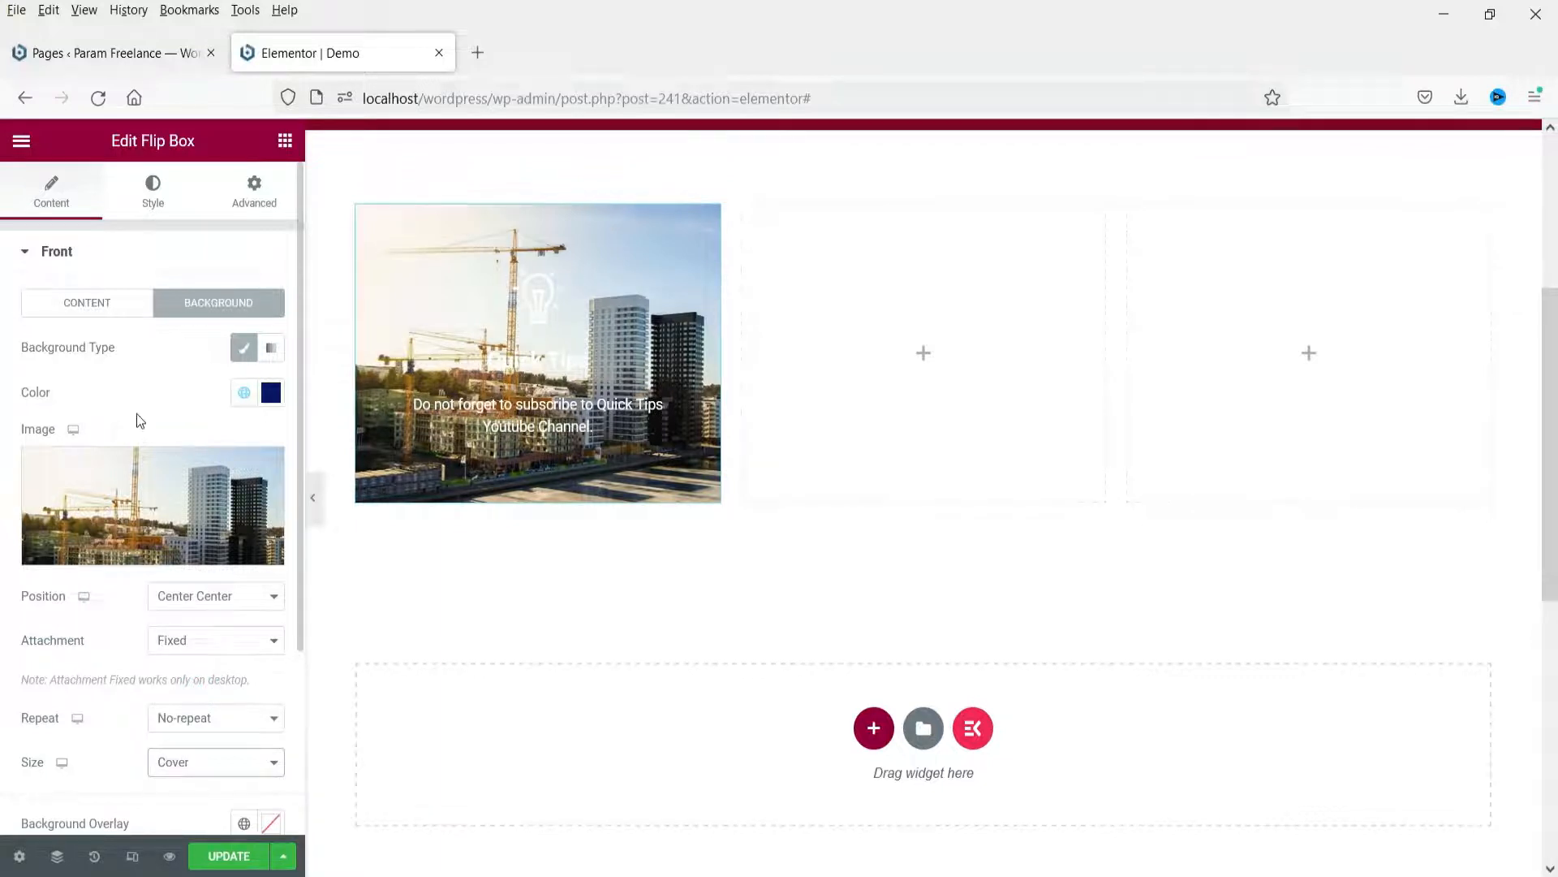
{"action": "scroll", "coordinate": [147, 455], "scroll_direction": "down", "scroll_amount": 3}
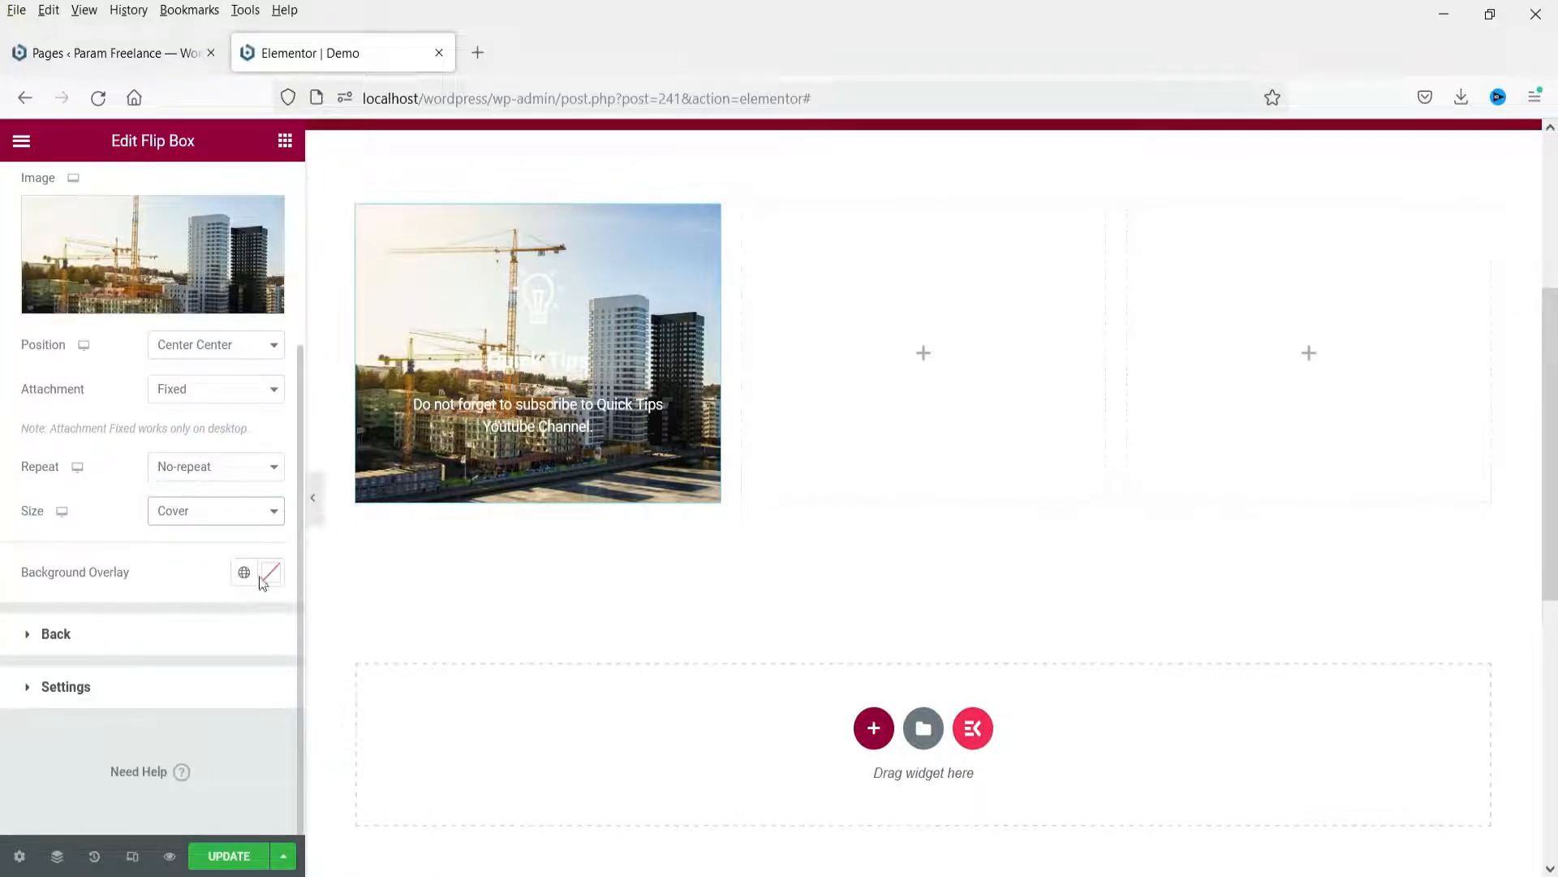
{"action": "left_click", "coordinate": [268, 578]}
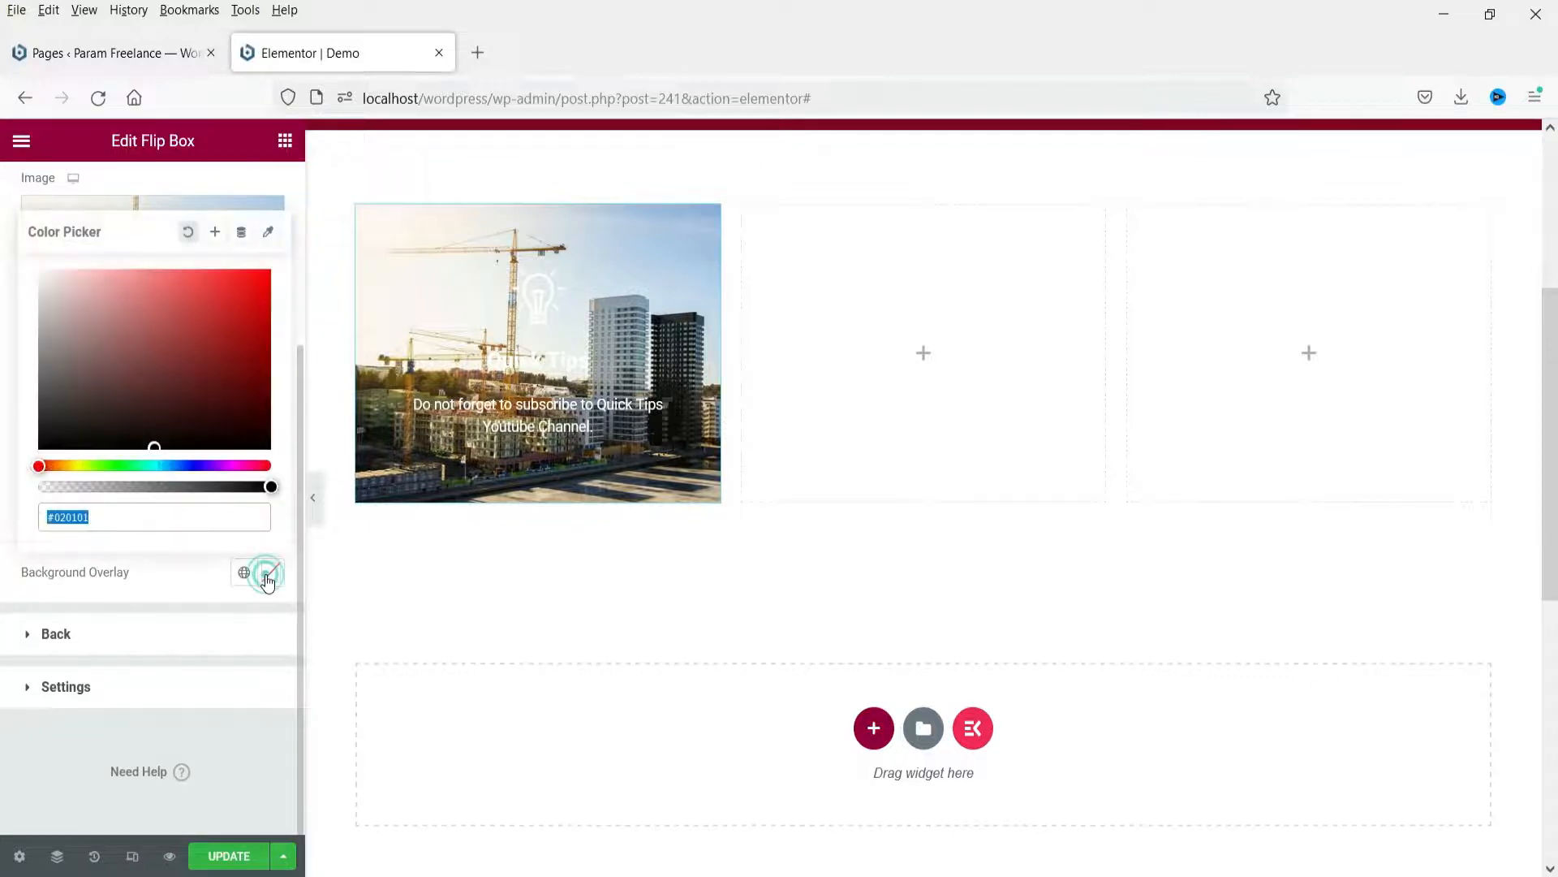
{"action": "left_click", "coordinate": [206, 428]}
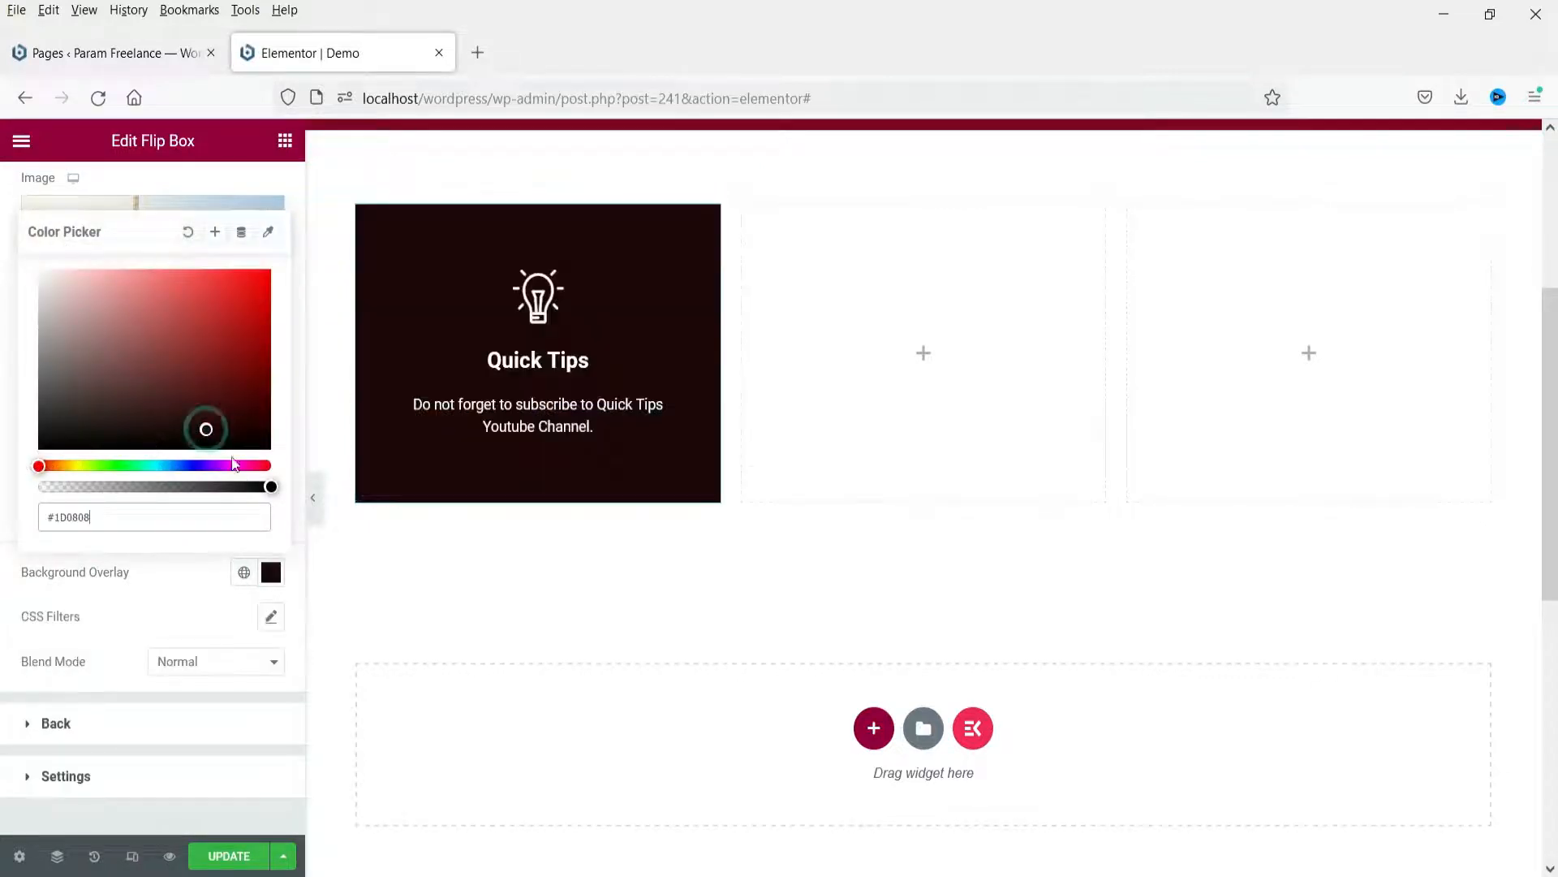
{"action": "left_click", "coordinate": [241, 385]}
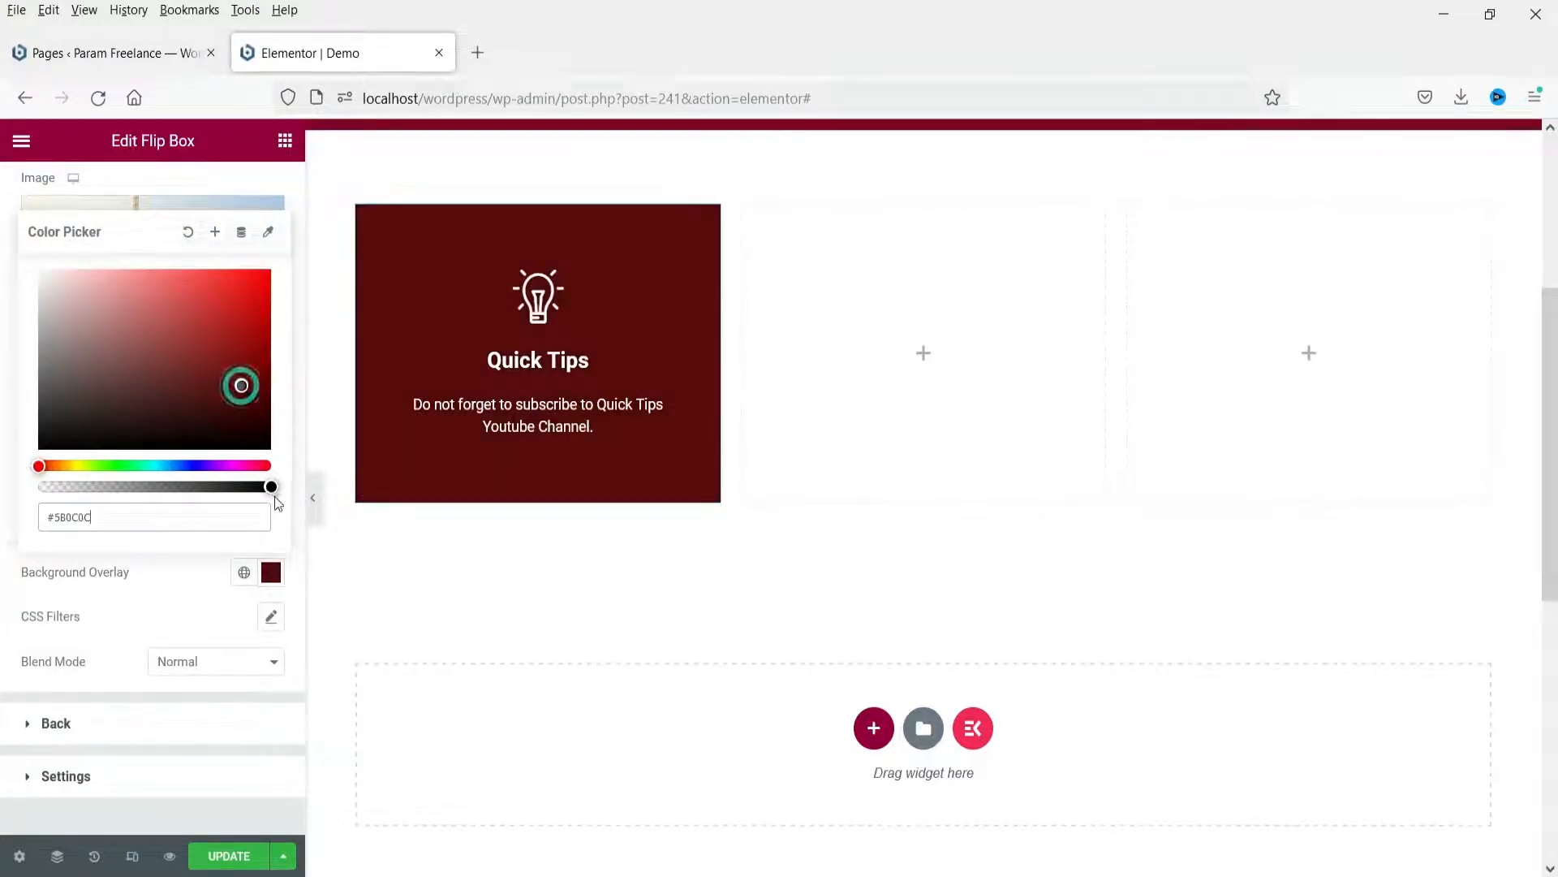
{"action": "left_click_drag", "start_coordinate": [246, 485], "coordinate": [207, 486]}
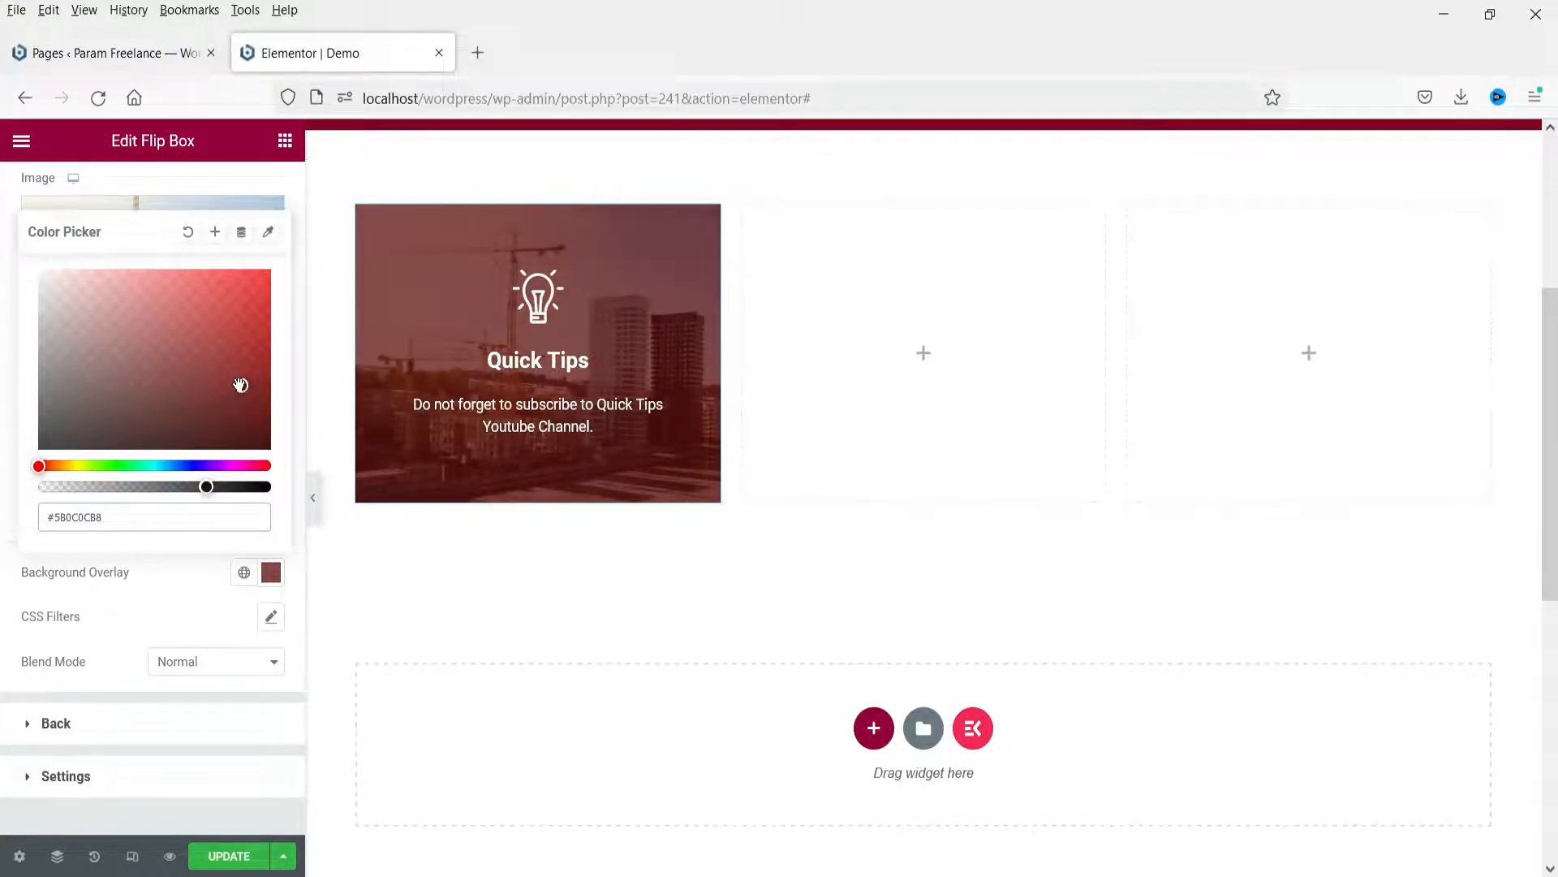
{"action": "left_click_drag", "start_coordinate": [241, 384], "coordinate": [223, 401]}
{"action": "left_click_drag", "start_coordinate": [204, 485], "coordinate": [208, 485]}
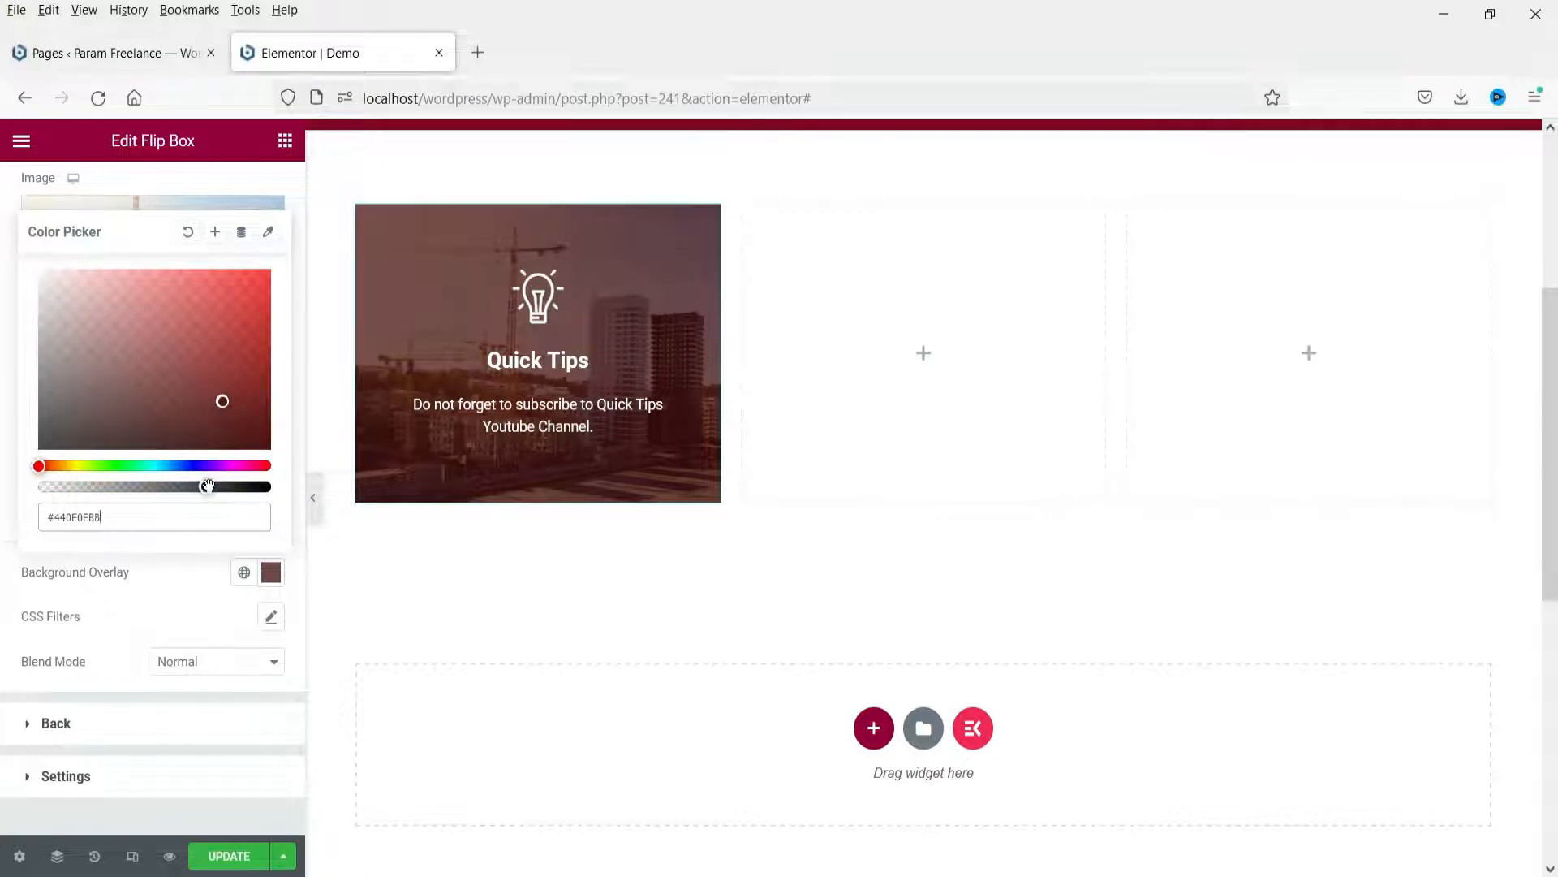
{"action": "left_click", "coordinate": [11, 290]}
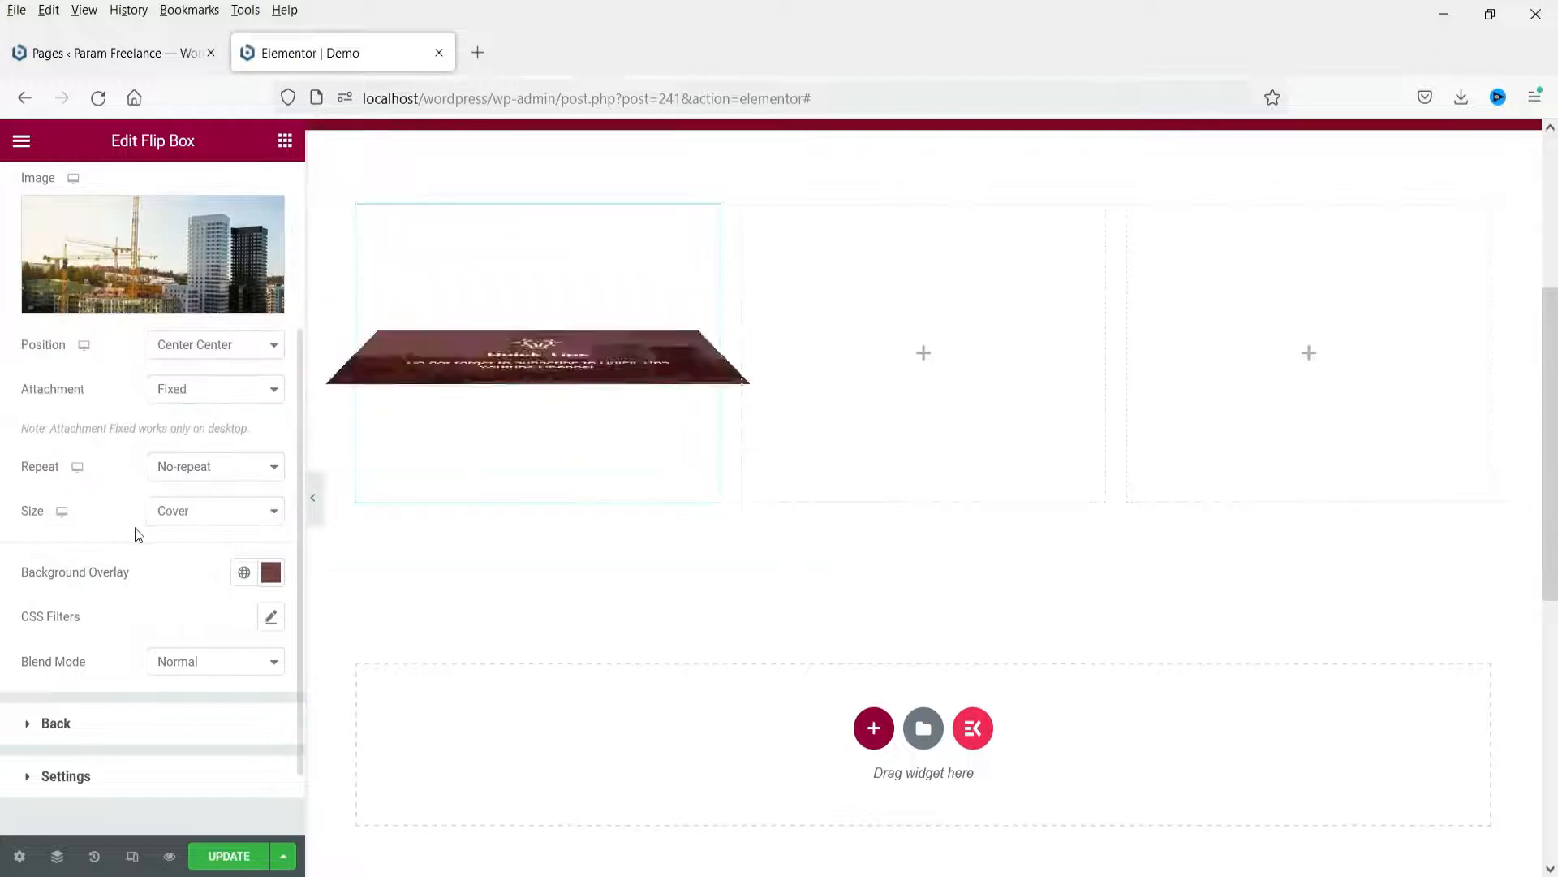
Set the title on the flip box's back side to "Param Freelance".
{"action": "scroll", "coordinate": [138, 534], "scroll_direction": "up", "scroll_amount": 3}
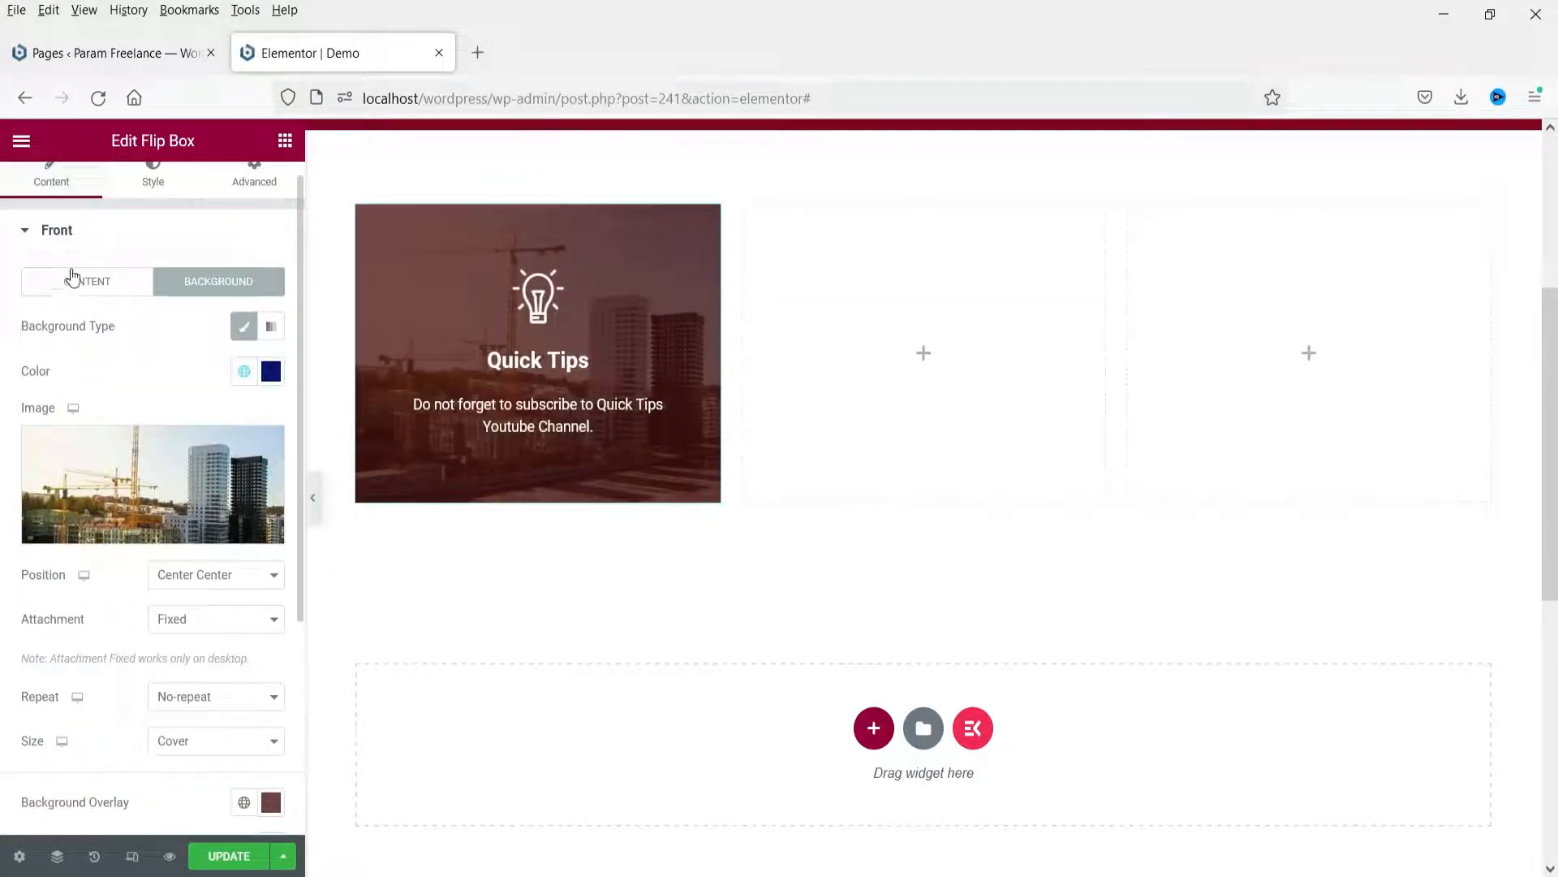
{"action": "left_click", "coordinate": [68, 236]}
{"action": "left_click", "coordinate": [65, 313]}
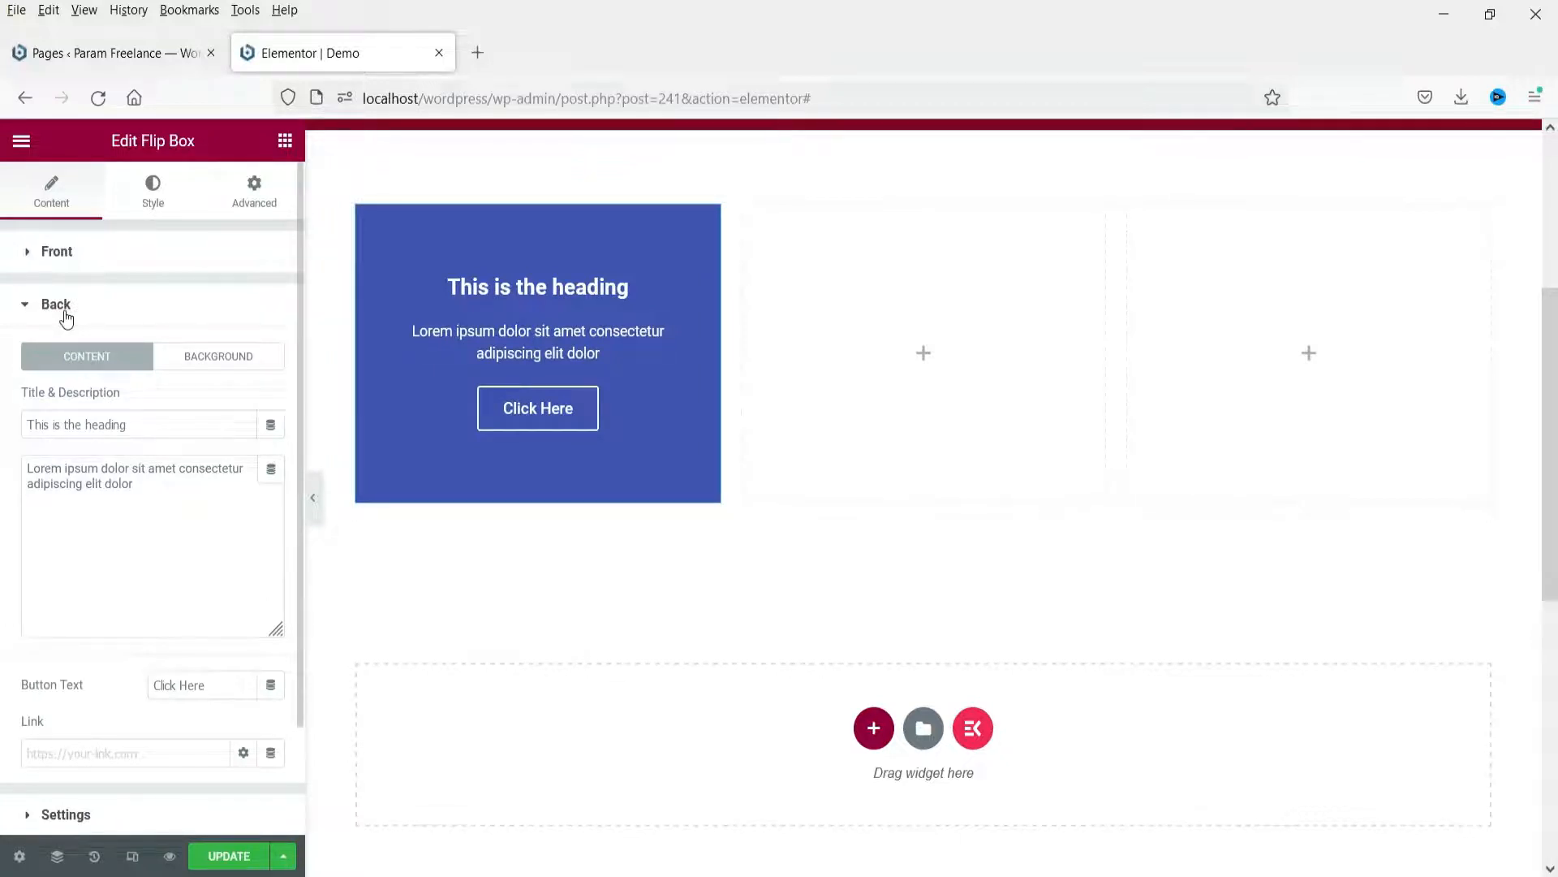
{"action": "triple_click", "coordinate": [166, 425]}
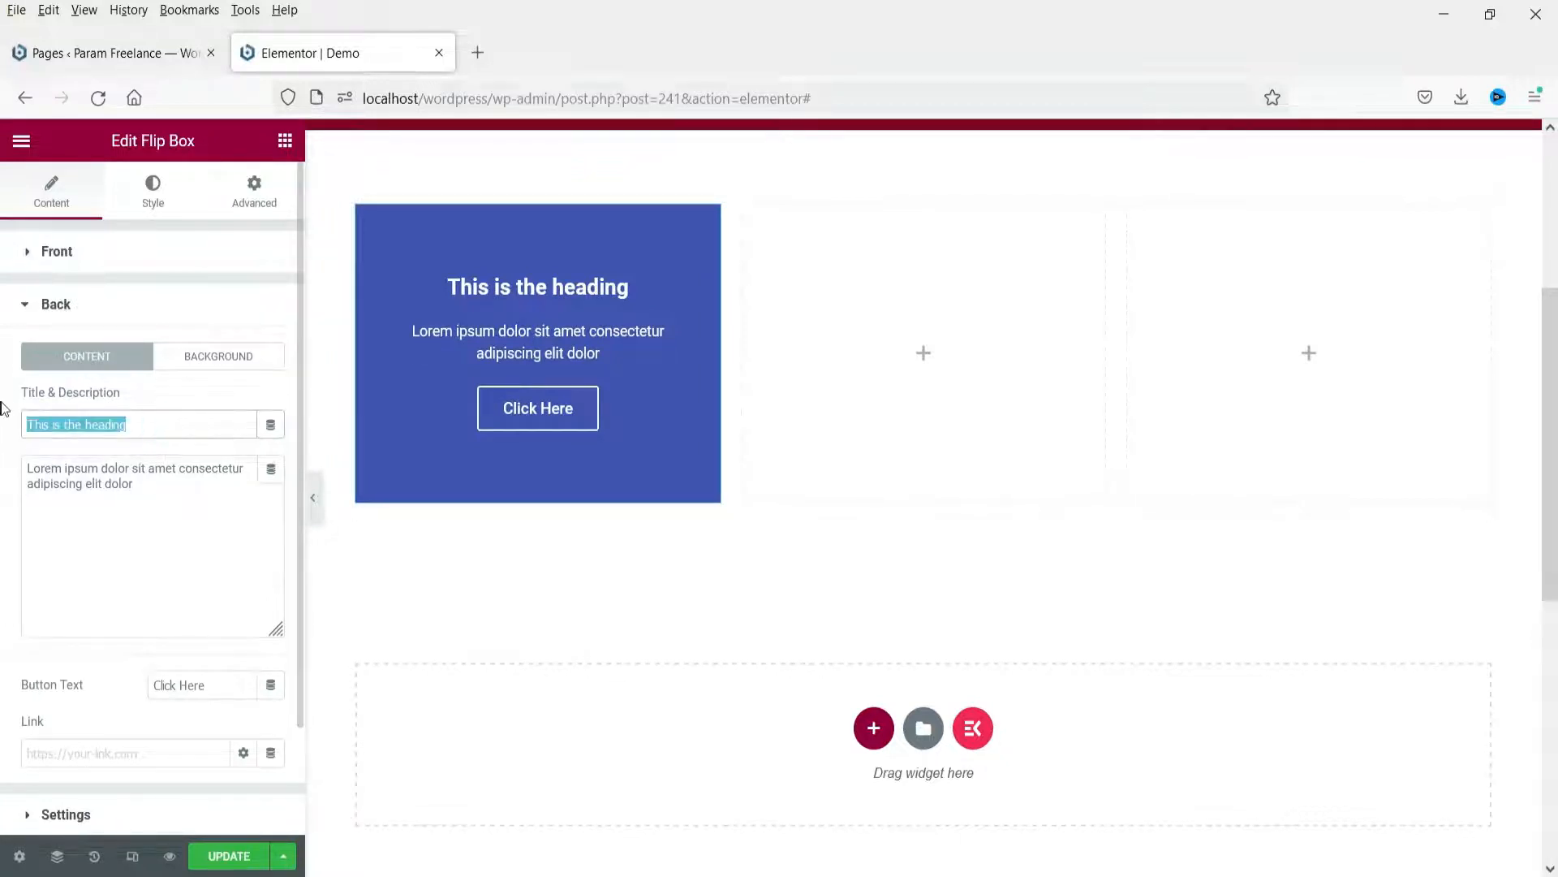
{"action": "type", "text": "p"}
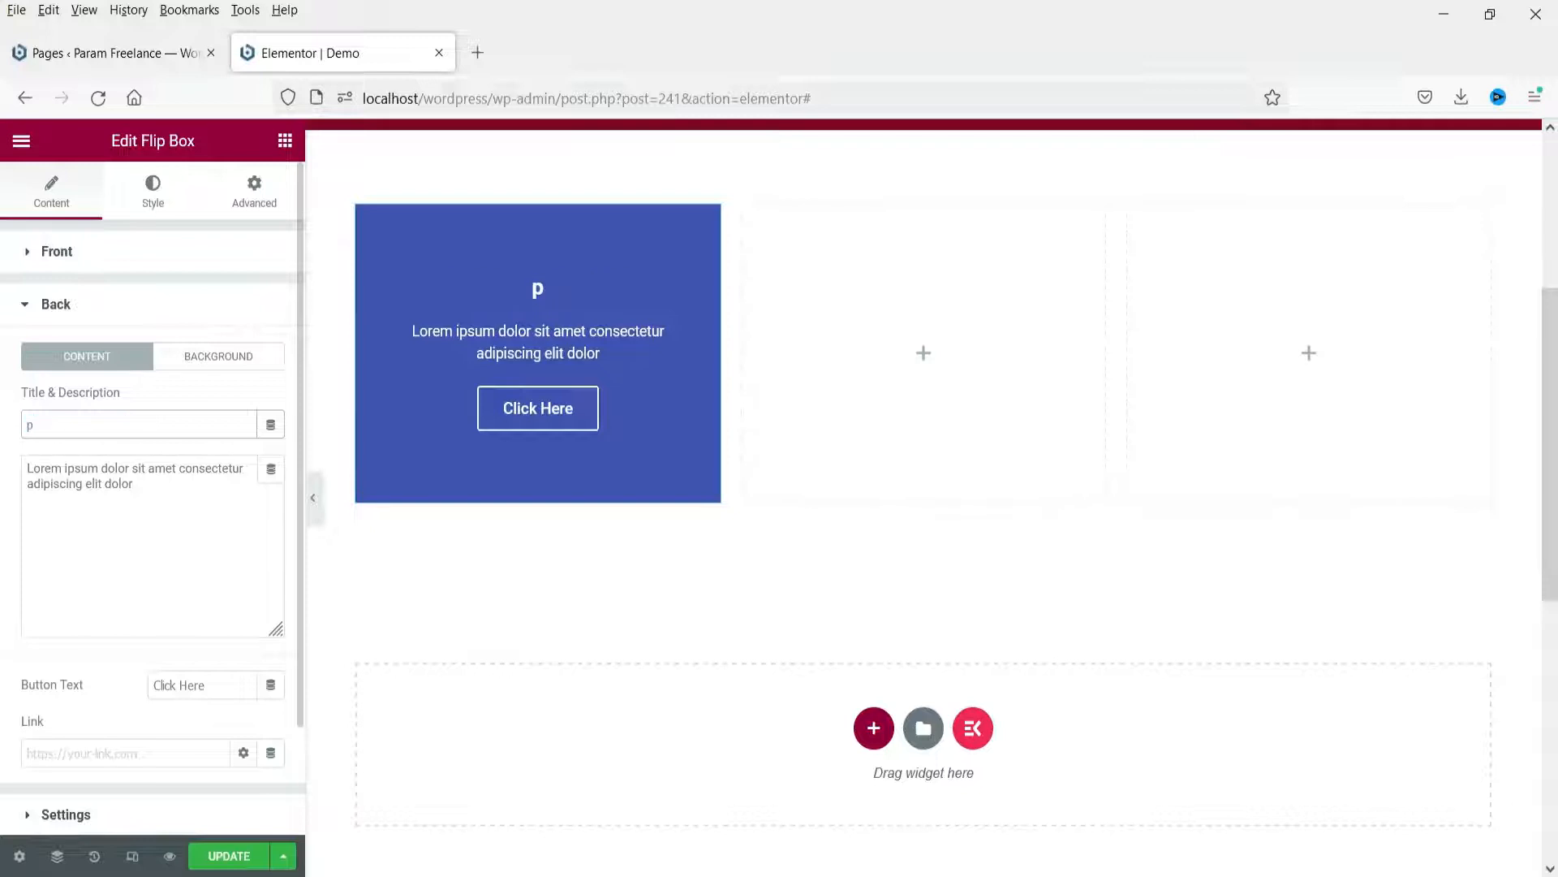
{"action": "key", "text": "BackSpace"}
{"action": "type", "text": "P"}
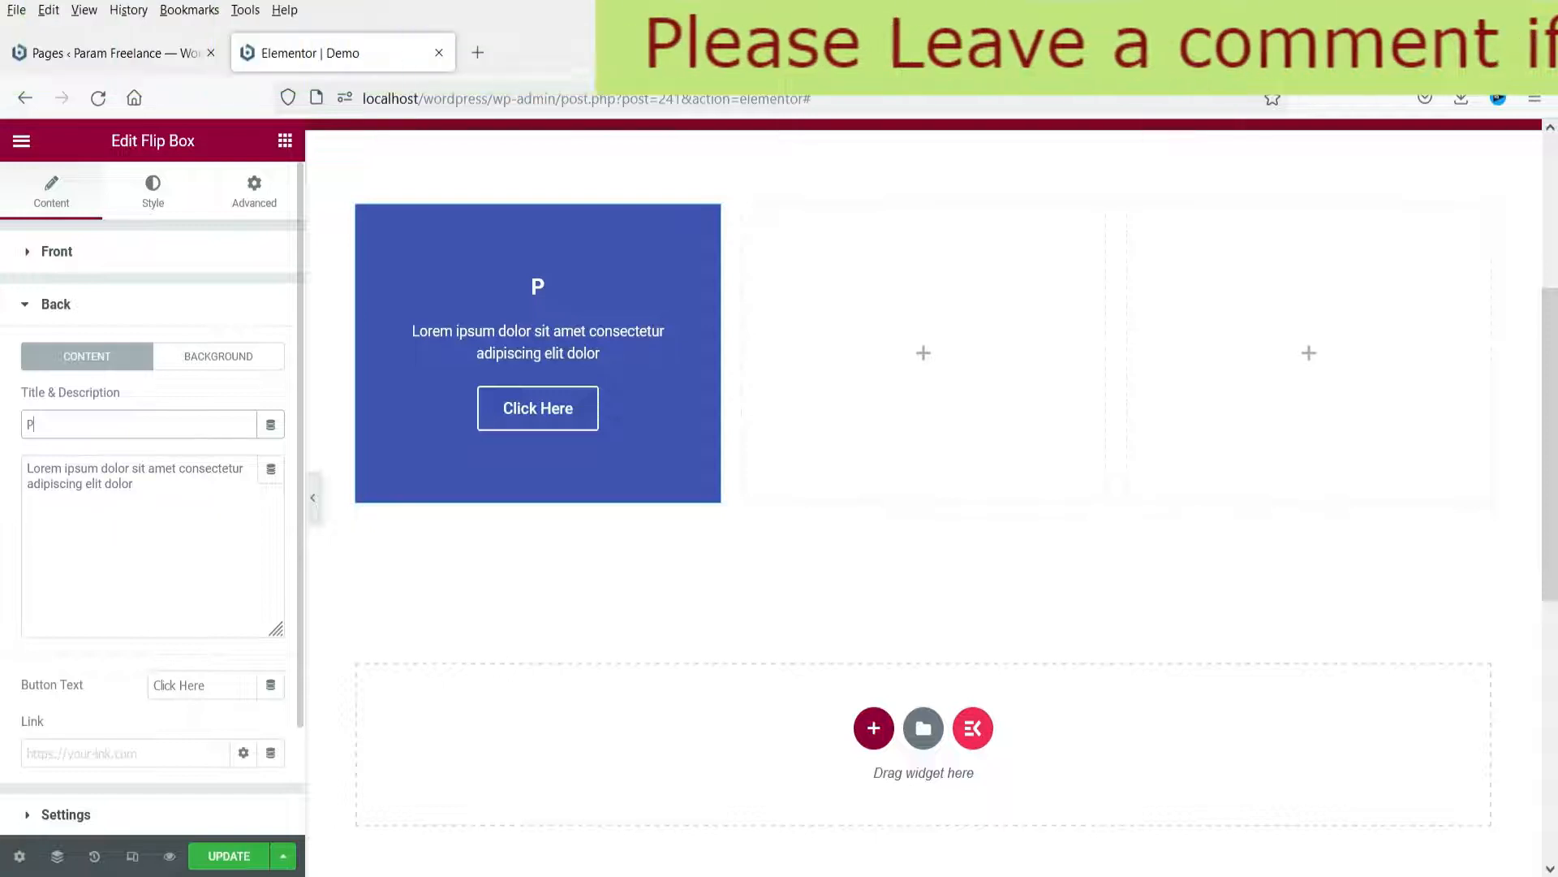
{"action": "type", "text": "aram Freelance"}
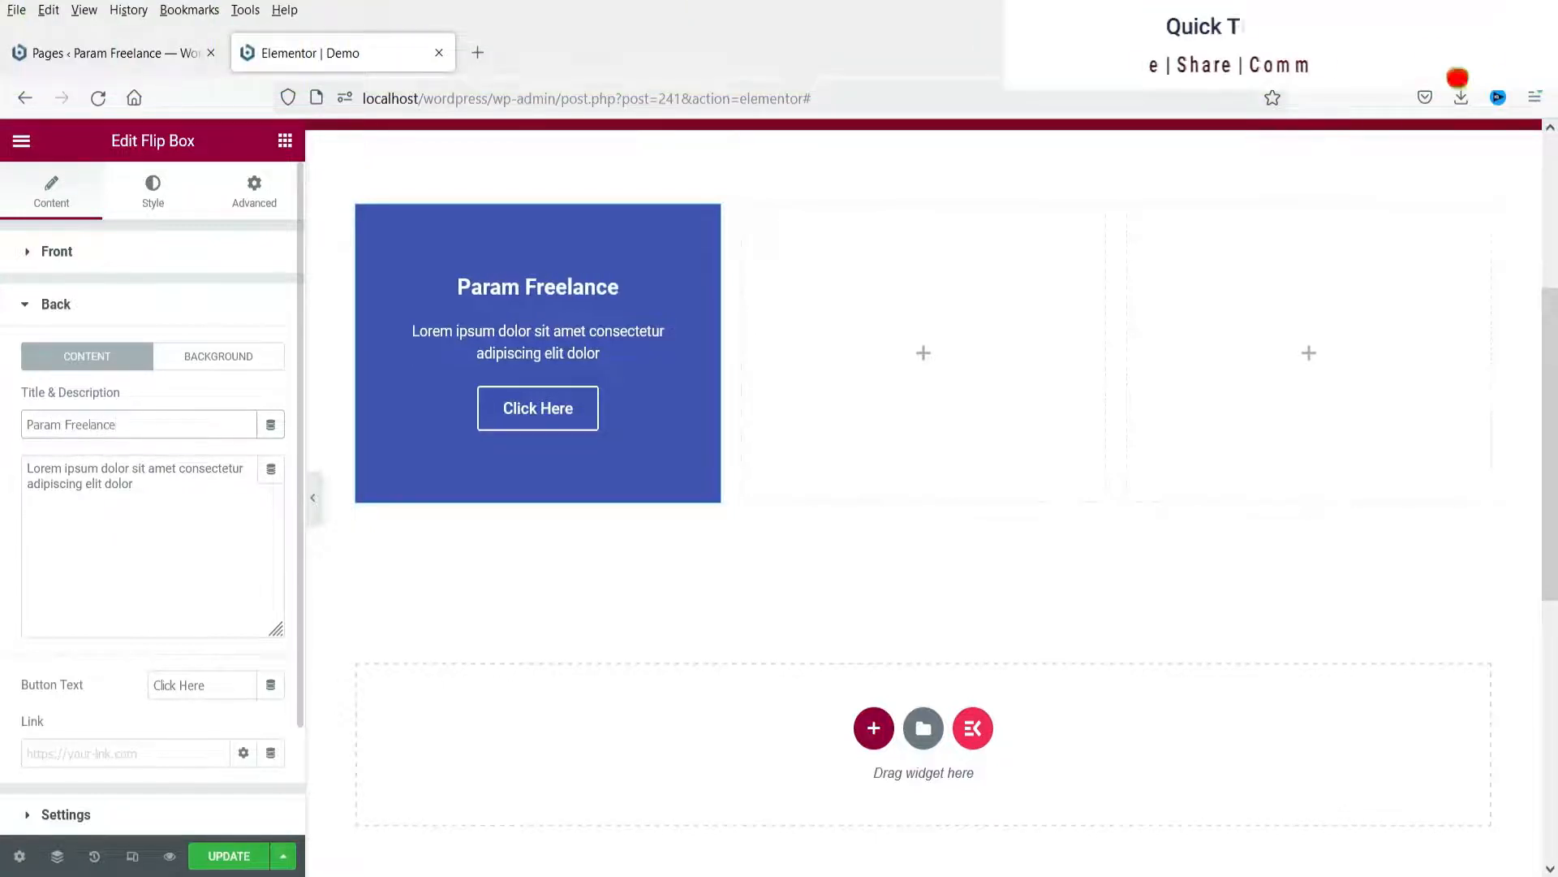
Replace the back description with "We have designed more than 1500 websites for our clients in USA, UK and other countries.".
{"action": "left_click", "coordinate": [178, 506]}
{"action": "key", "text": "ctrl+a"}
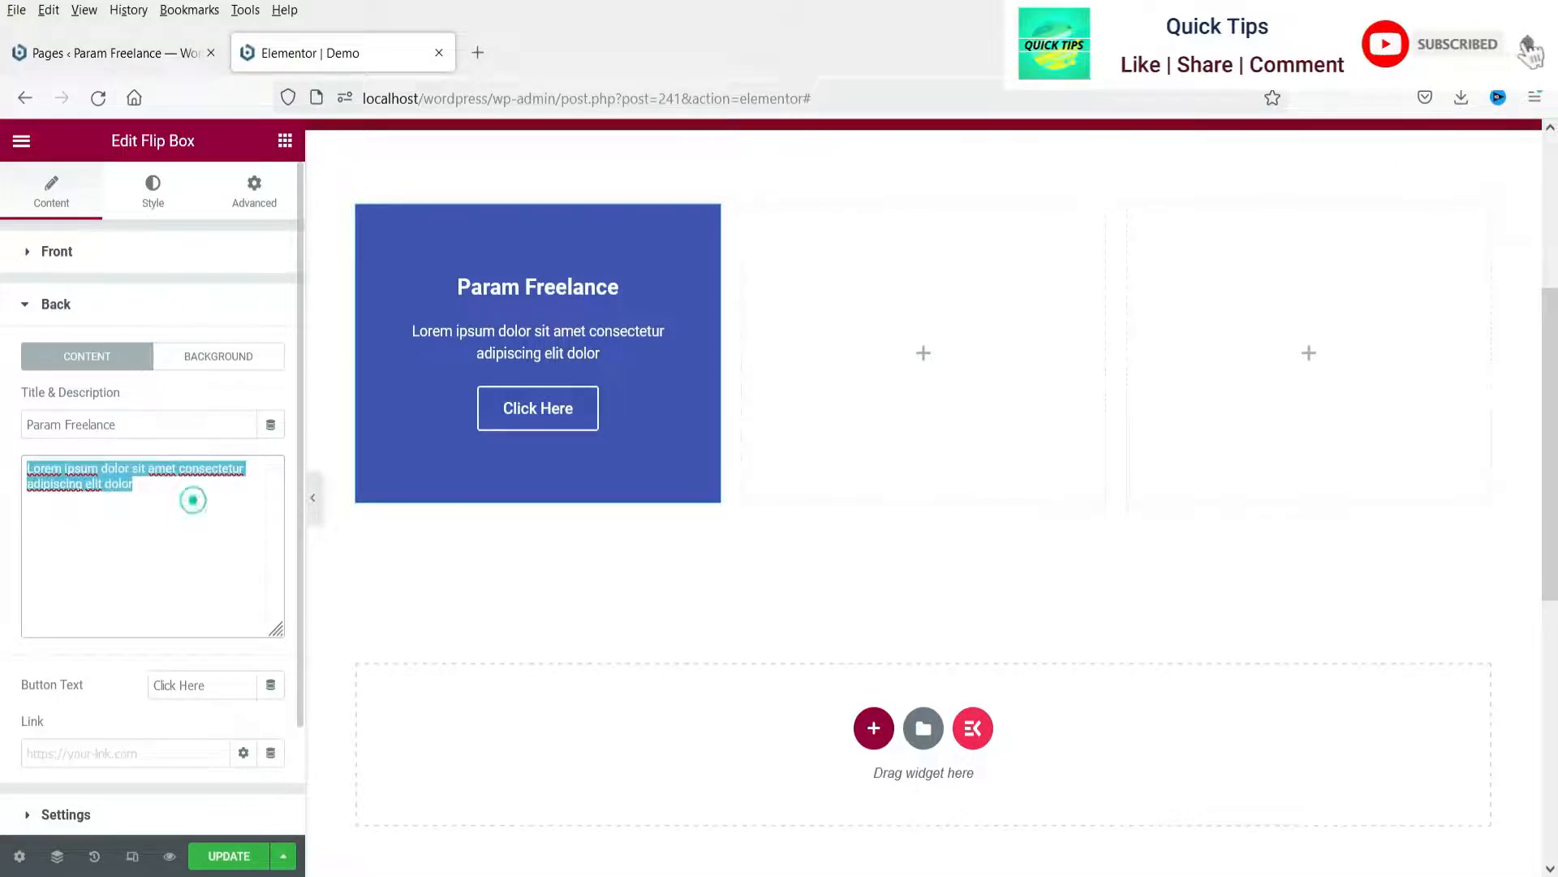
{"action": "type", "text": "We have designed more than 1500 websiute"}
{"action": "key", "text": "BackSpace"}
{"action": "key", "text": "BackSpace"}
{"action": "key", "text": "BackSpace"}
{"action": "type", "text": "tes for o"}
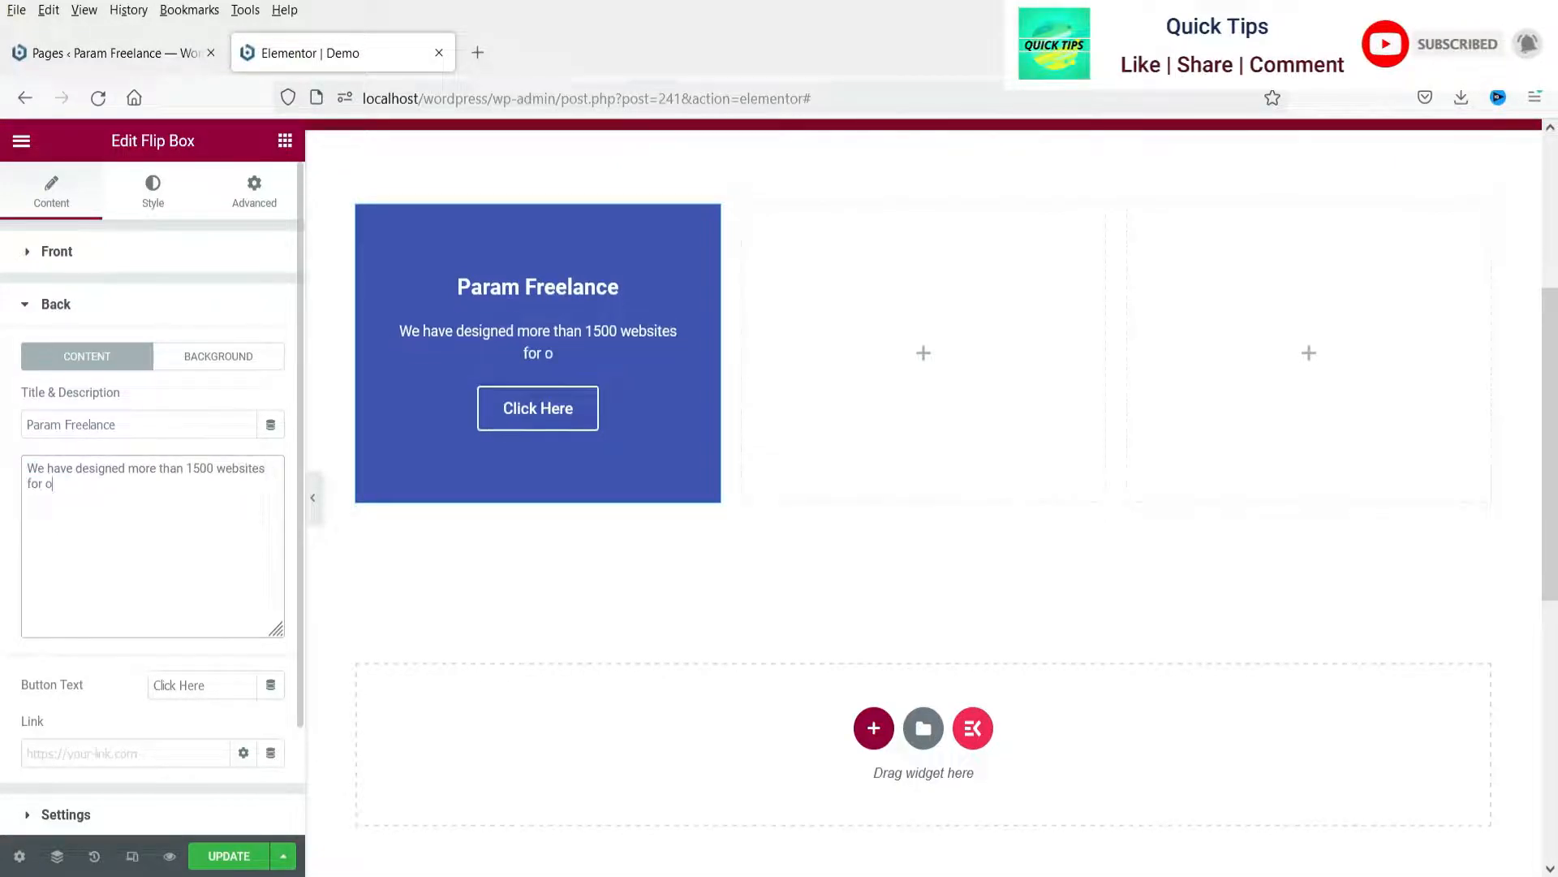
{"action": "type", "text": "ur clients in USA, UK and other countries."}
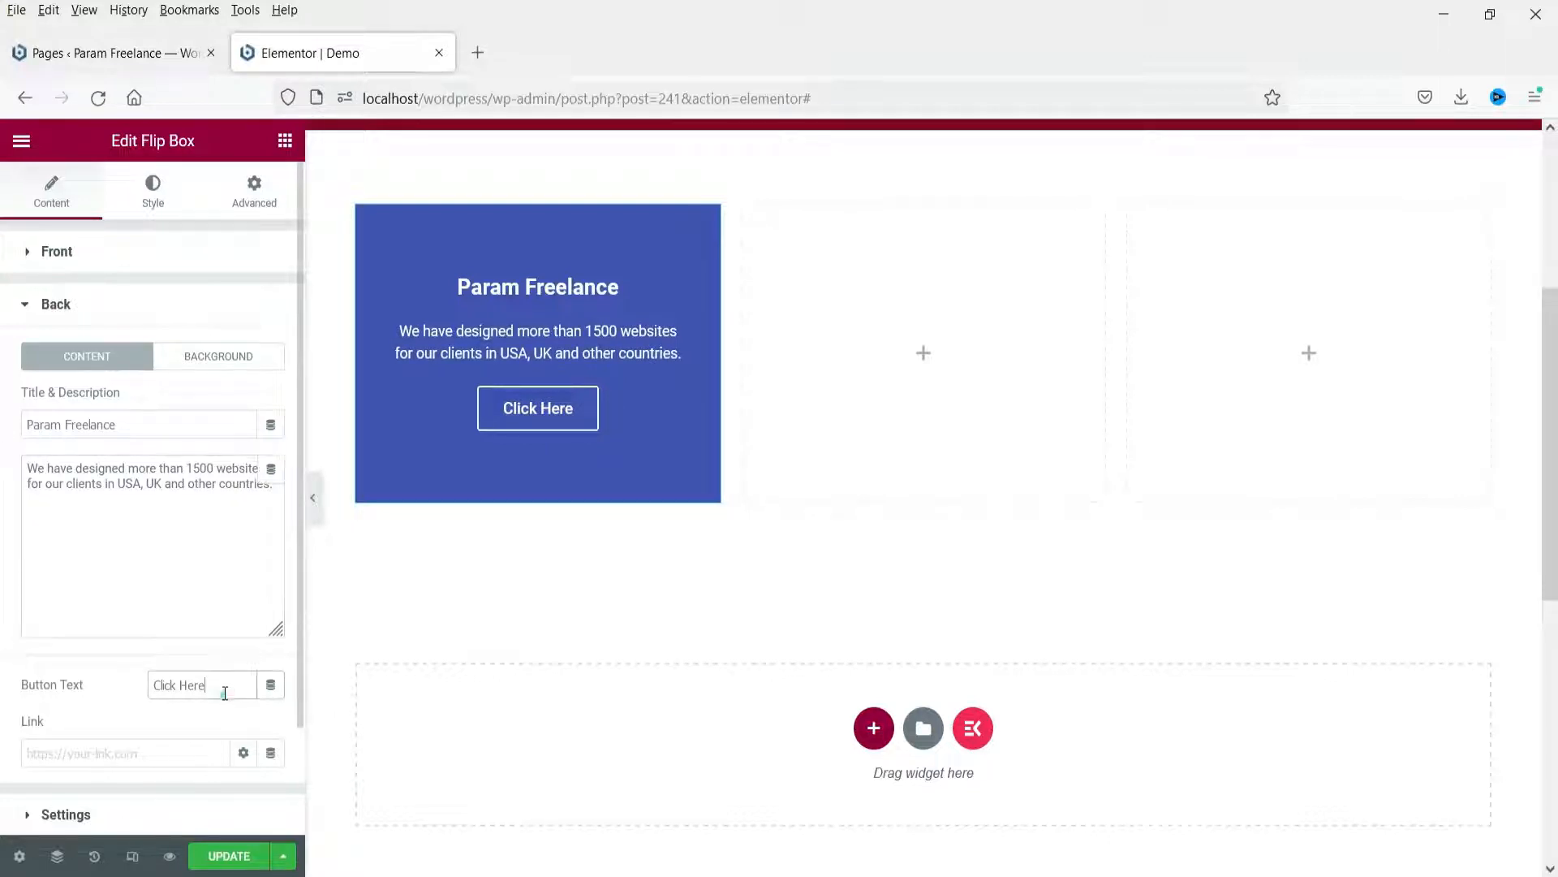
{"action": "left_click_drag", "start_coordinate": [223, 690], "coordinate": [56, 686]}
{"action": "type", "text": "Read More"}
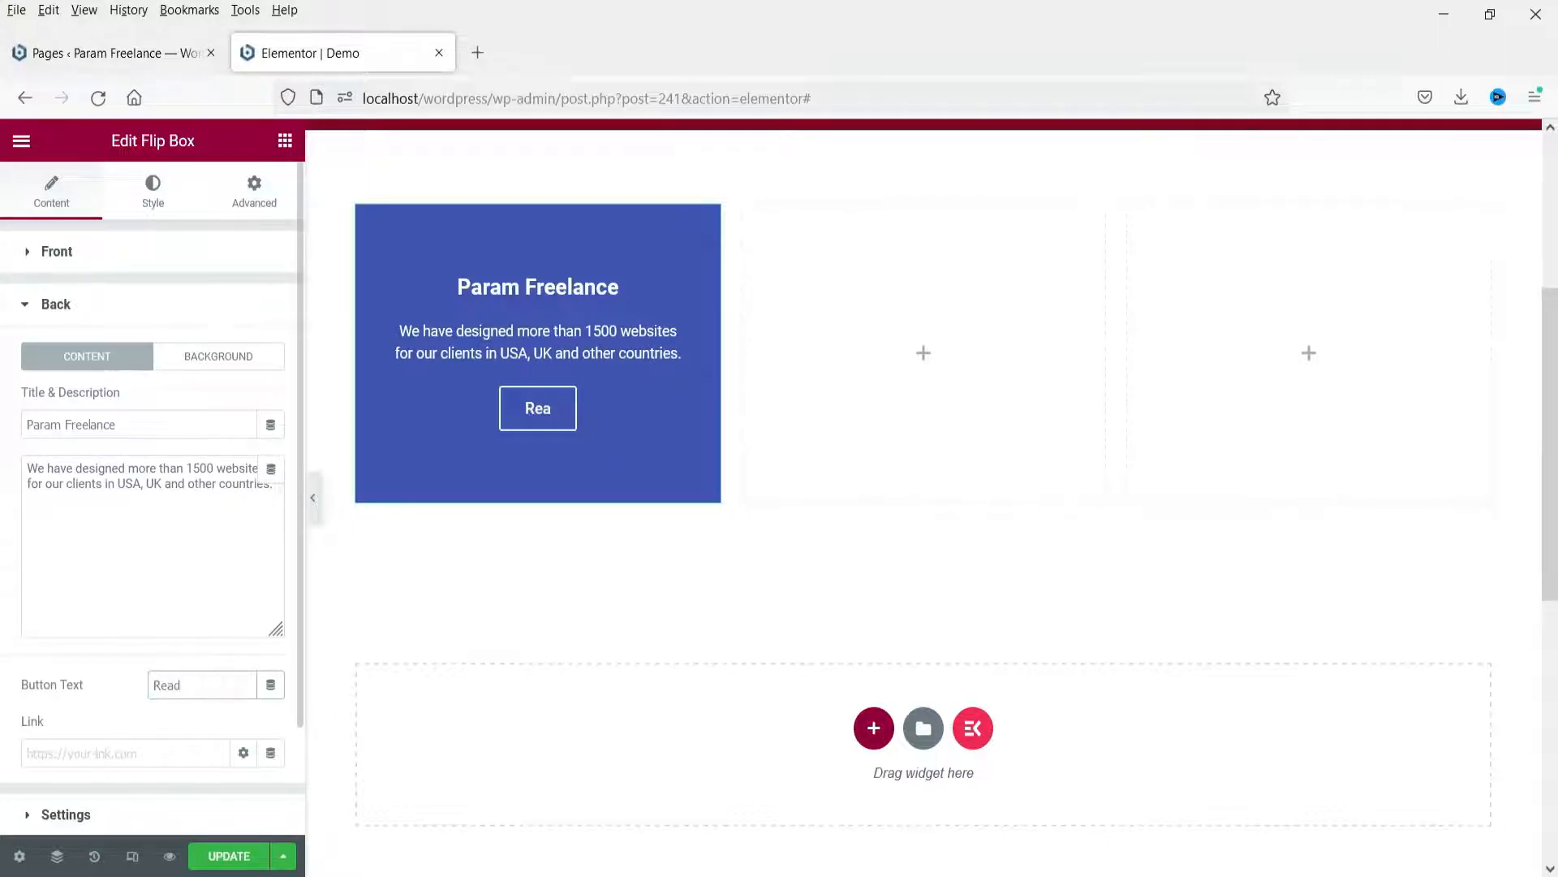
{"action": "left_click", "coordinate": [65, 748]}
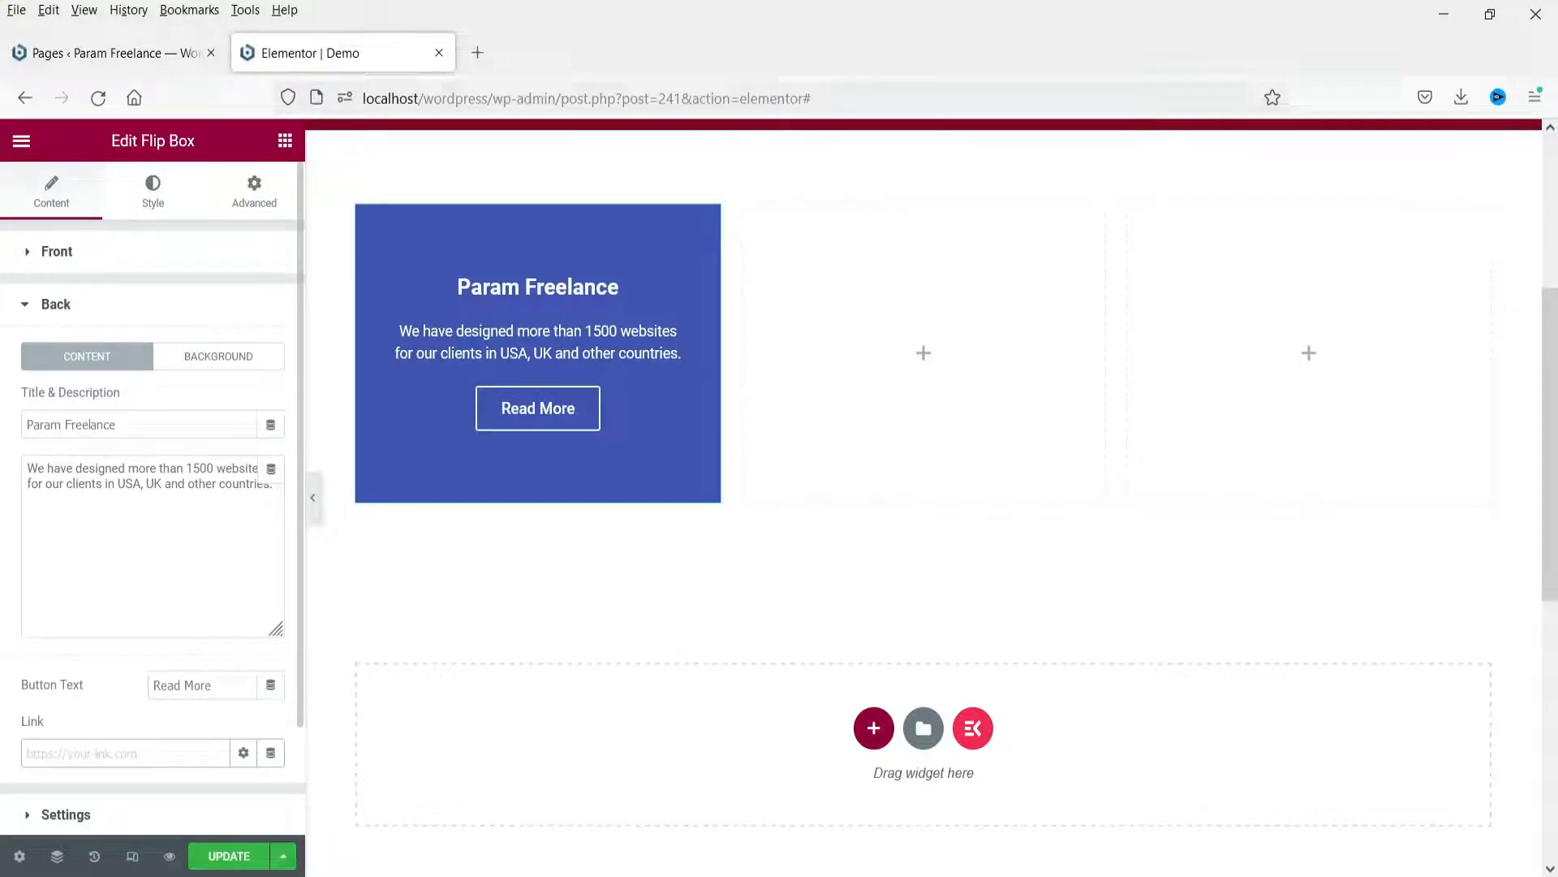
{"action": "type", "text": "http"}
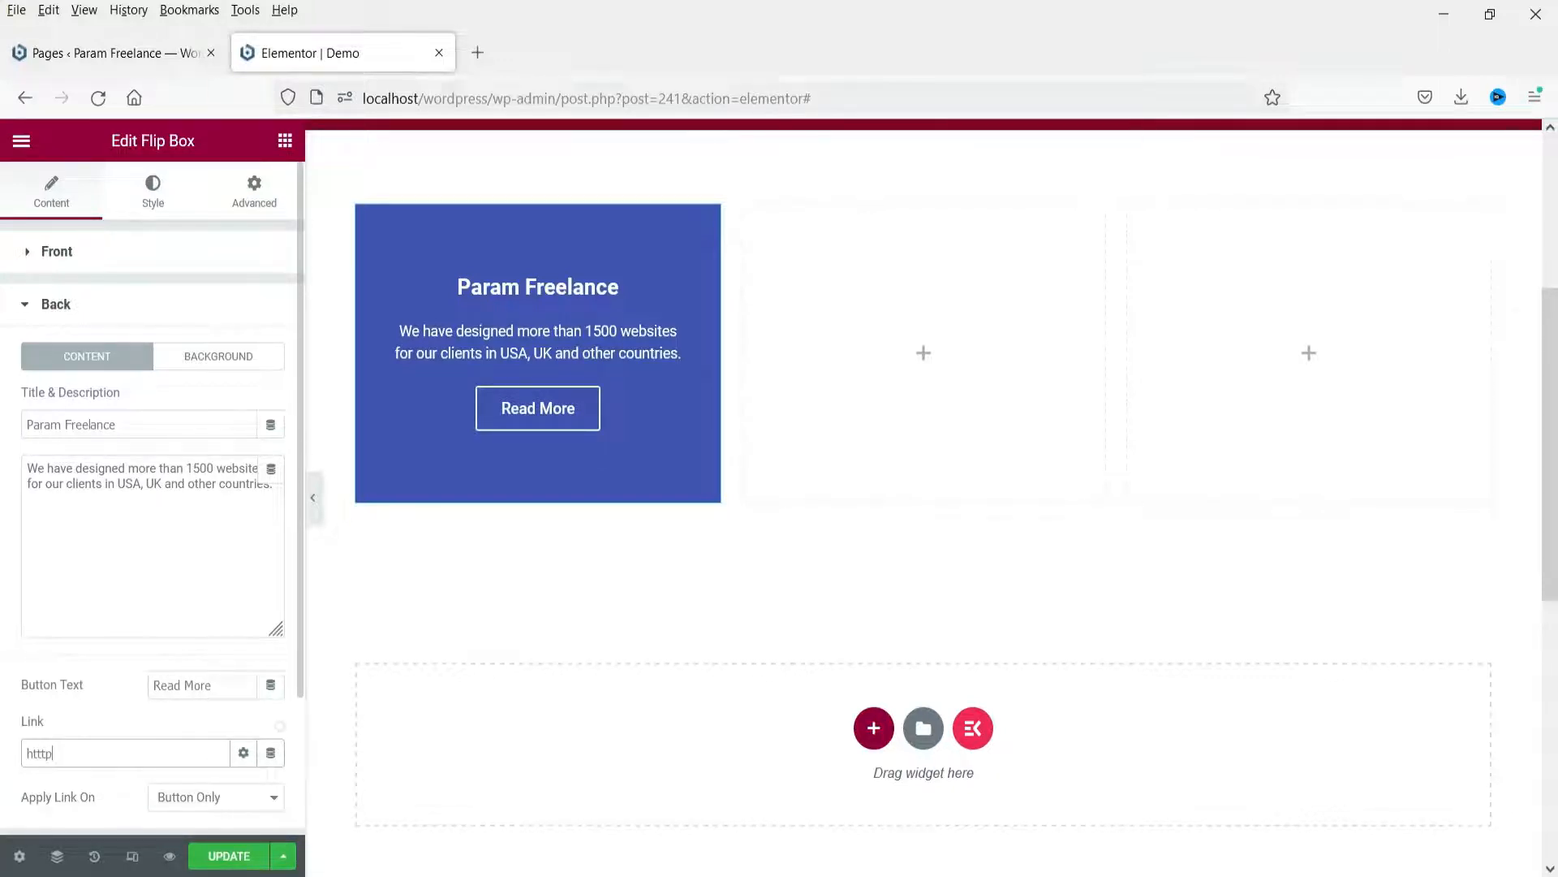
{"action": "type", "text": "s://paramfreelance.com"}
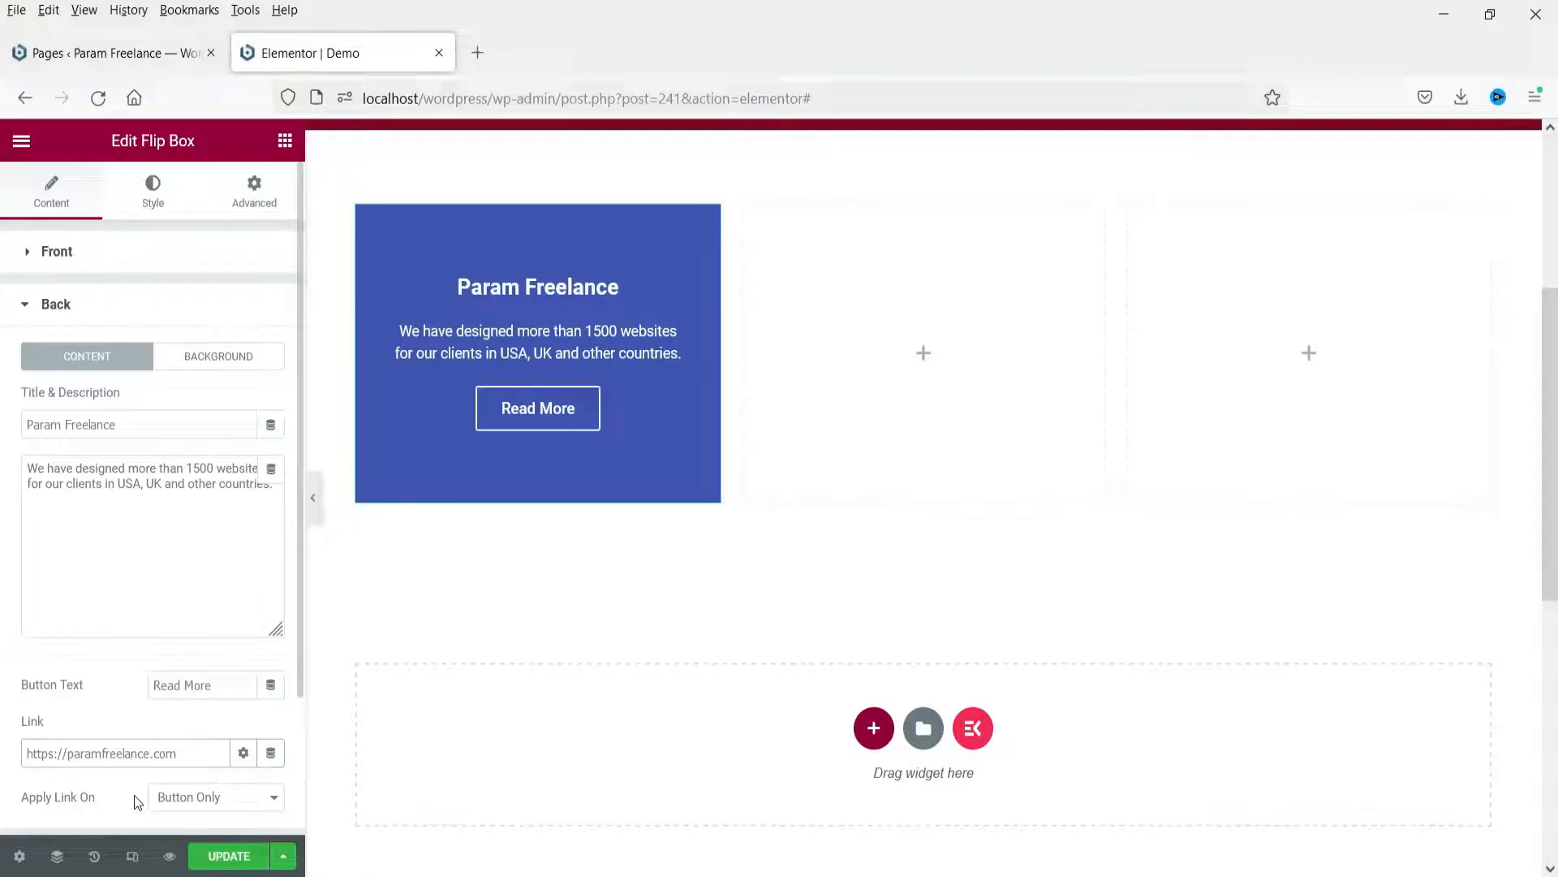
Try applying the back link to the Whole Box and return it to Button Only.
{"action": "left_click", "coordinate": [208, 804]}
{"action": "left_click", "coordinate": [208, 829]}
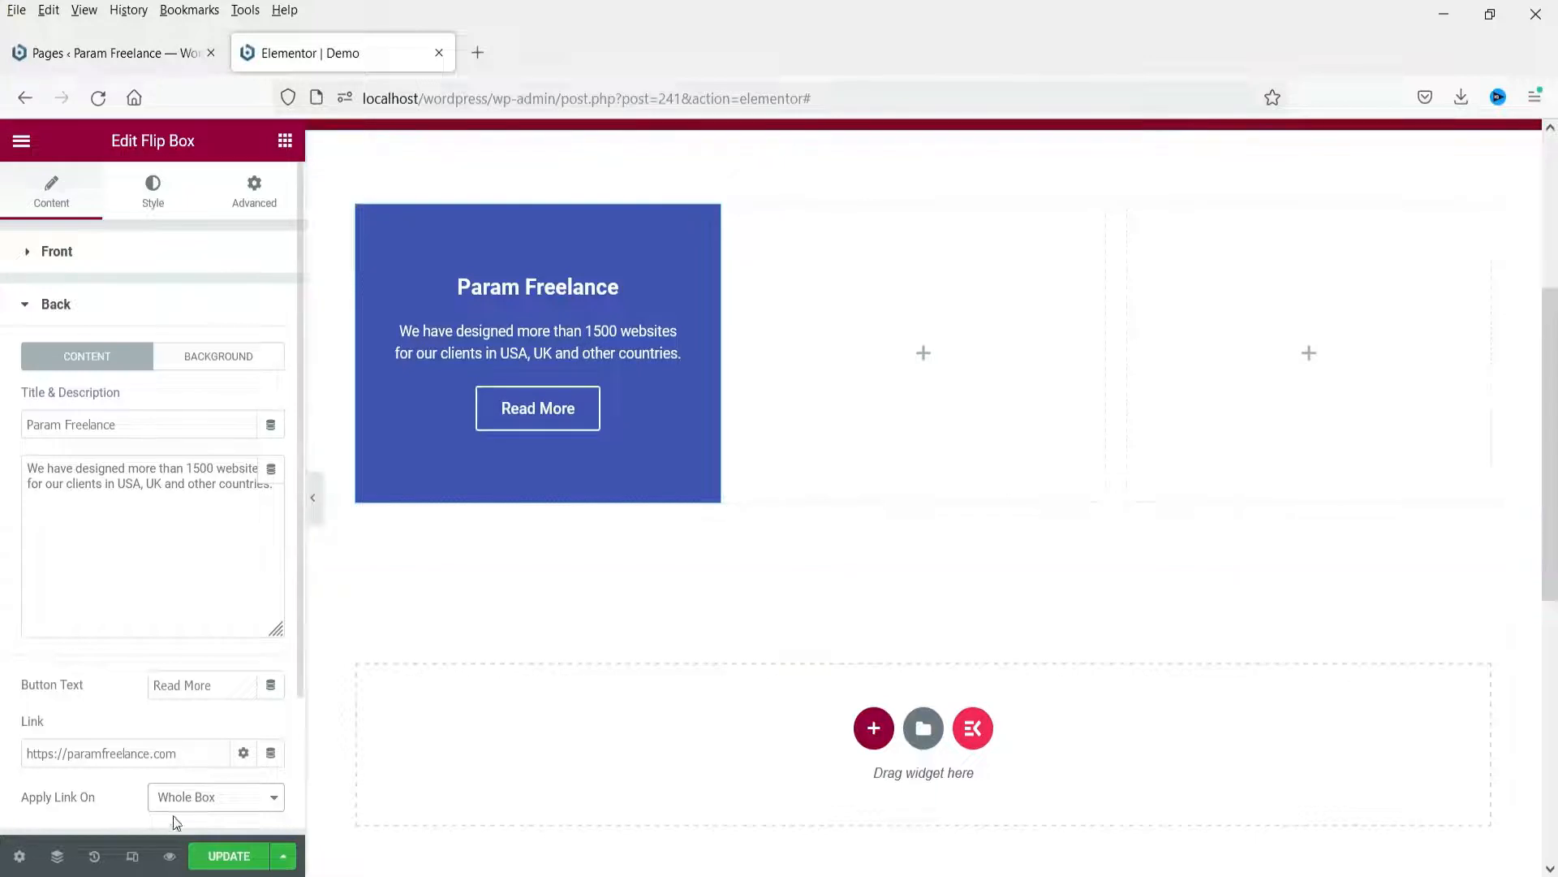
{"action": "left_click", "coordinate": [209, 799]}
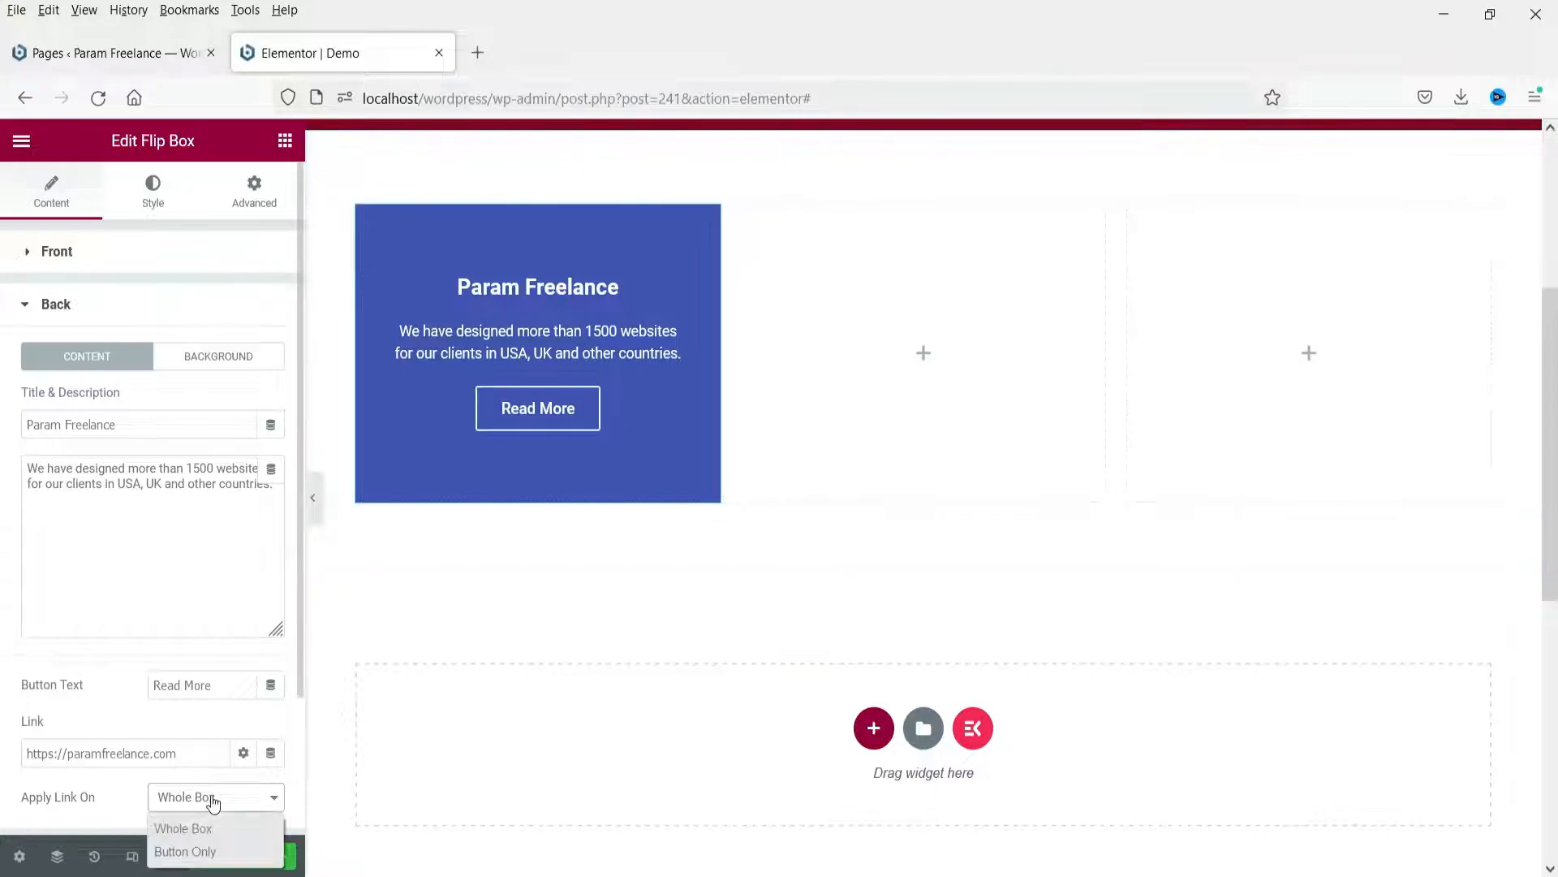
{"action": "left_click", "coordinate": [209, 852]}
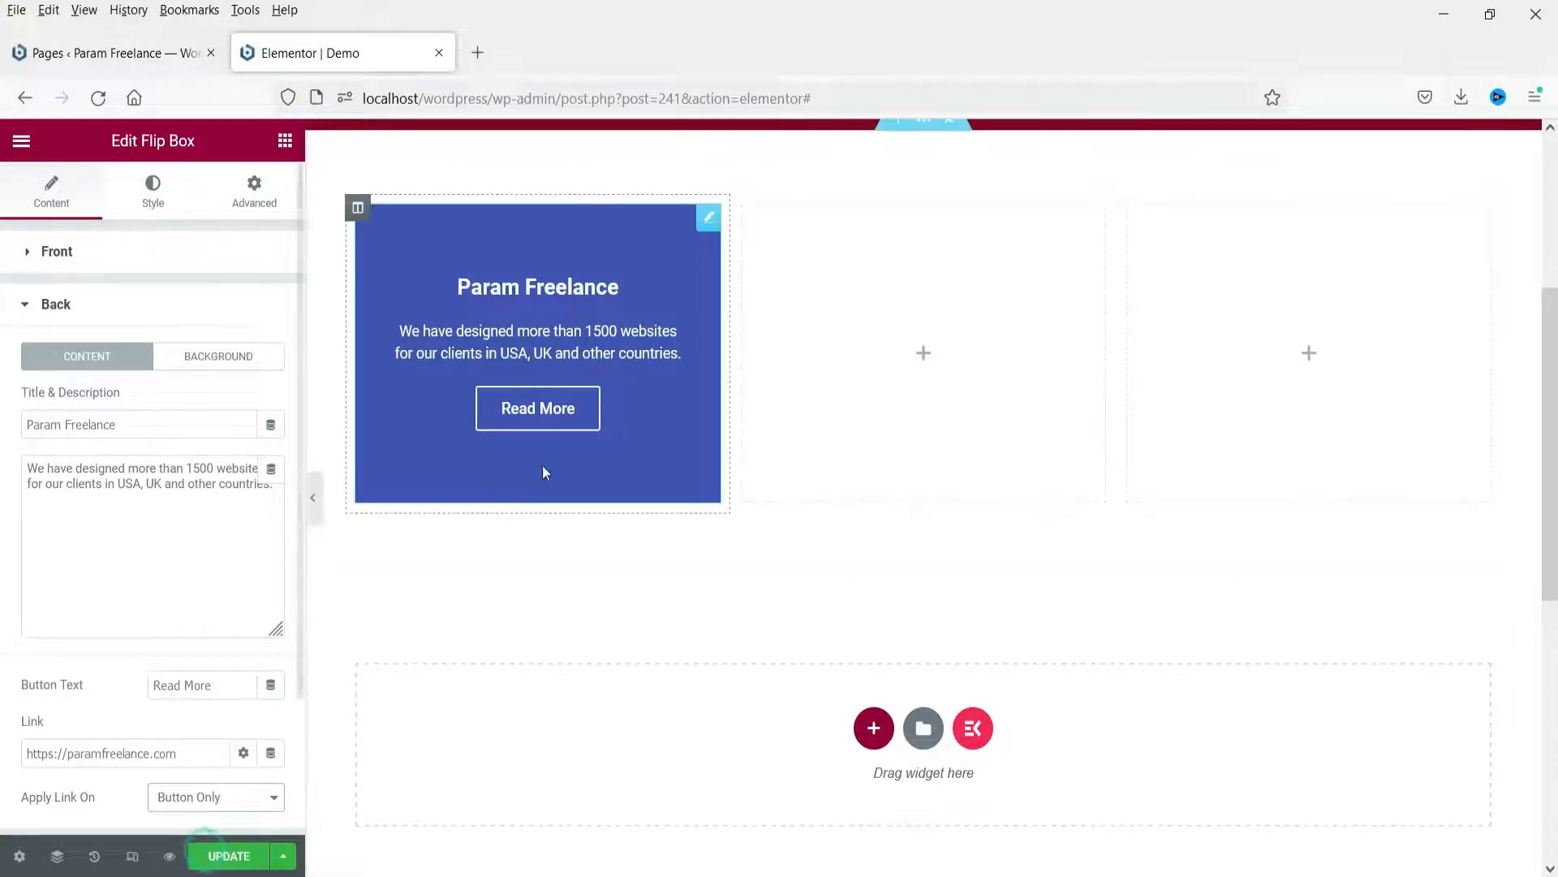
Give the flip box's back a gradient background with a strong blue first color and raise that color's location.
{"action": "left_click", "coordinate": [218, 355]}
{"action": "left_click", "coordinate": [268, 412]}
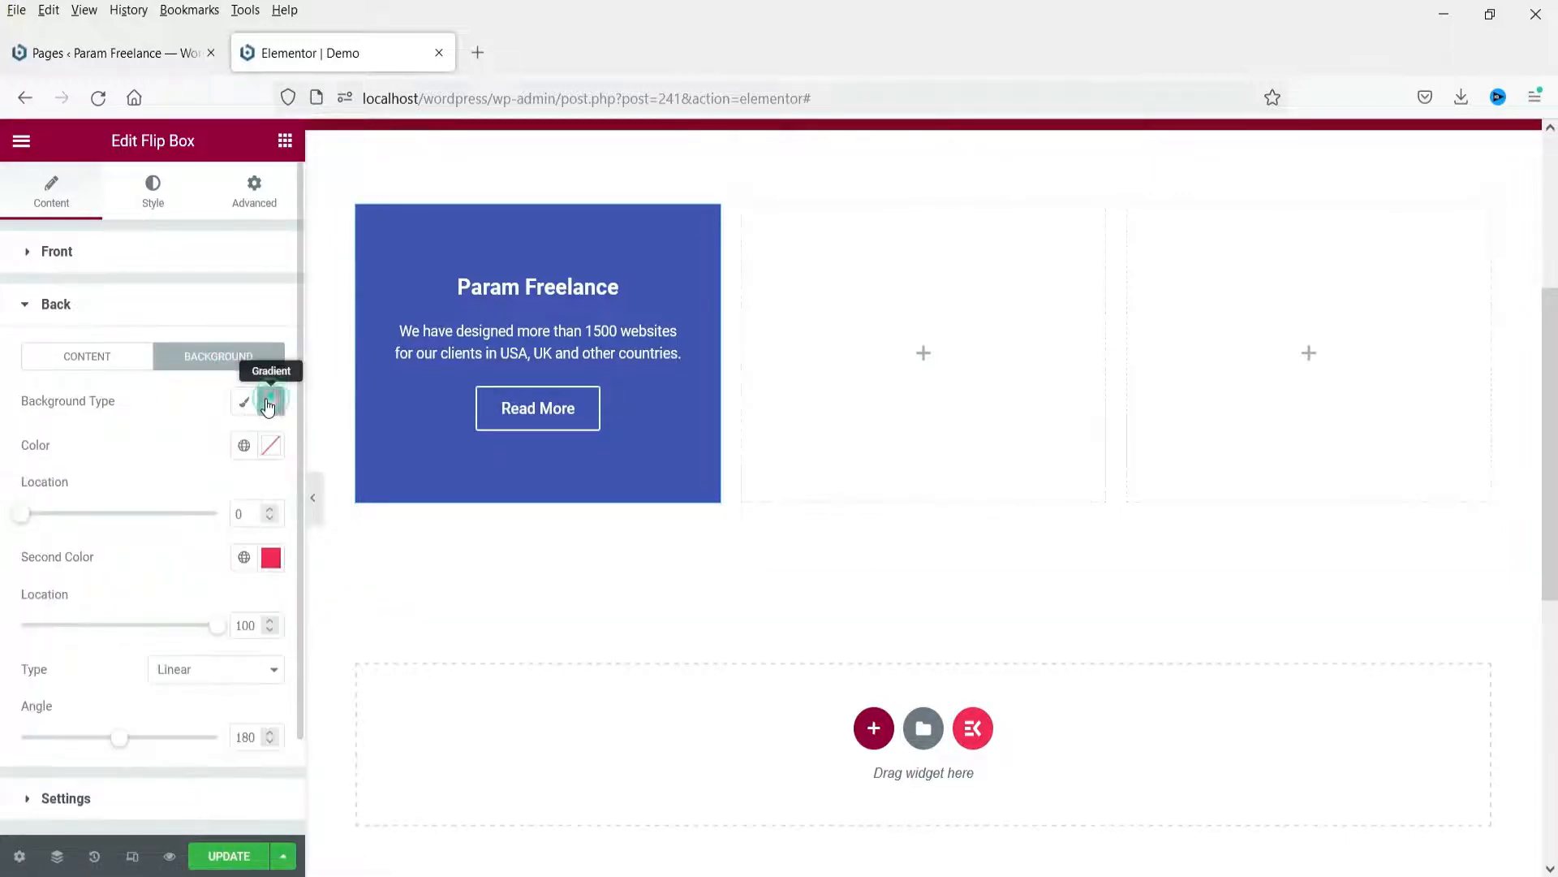
{"action": "left_click", "coordinate": [271, 457]}
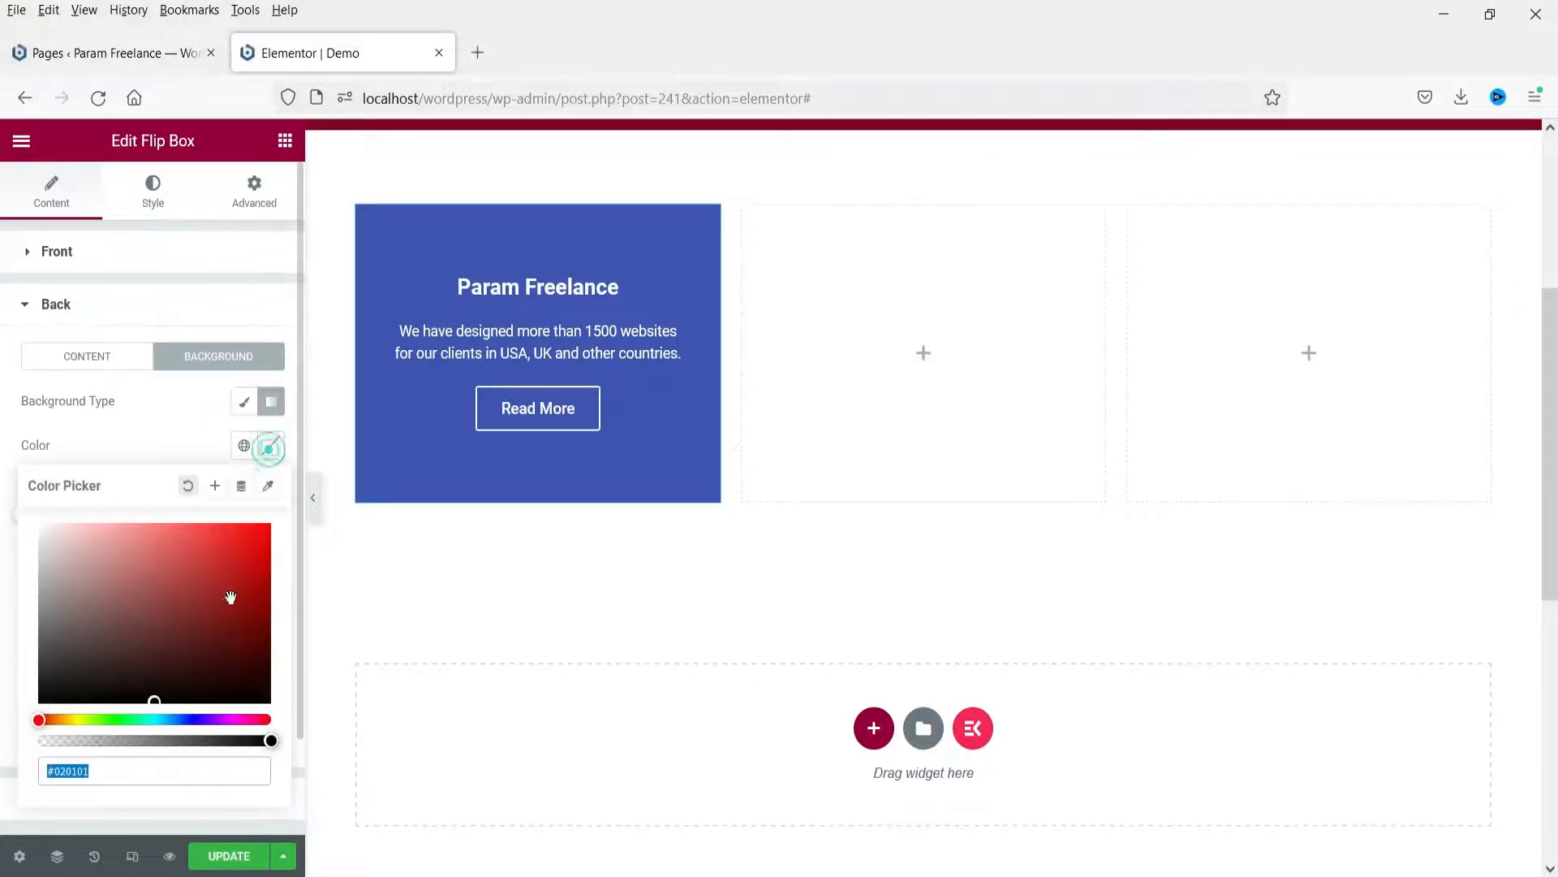
{"action": "left_click", "coordinate": [186, 719]}
{"action": "left_click", "coordinate": [224, 652]}
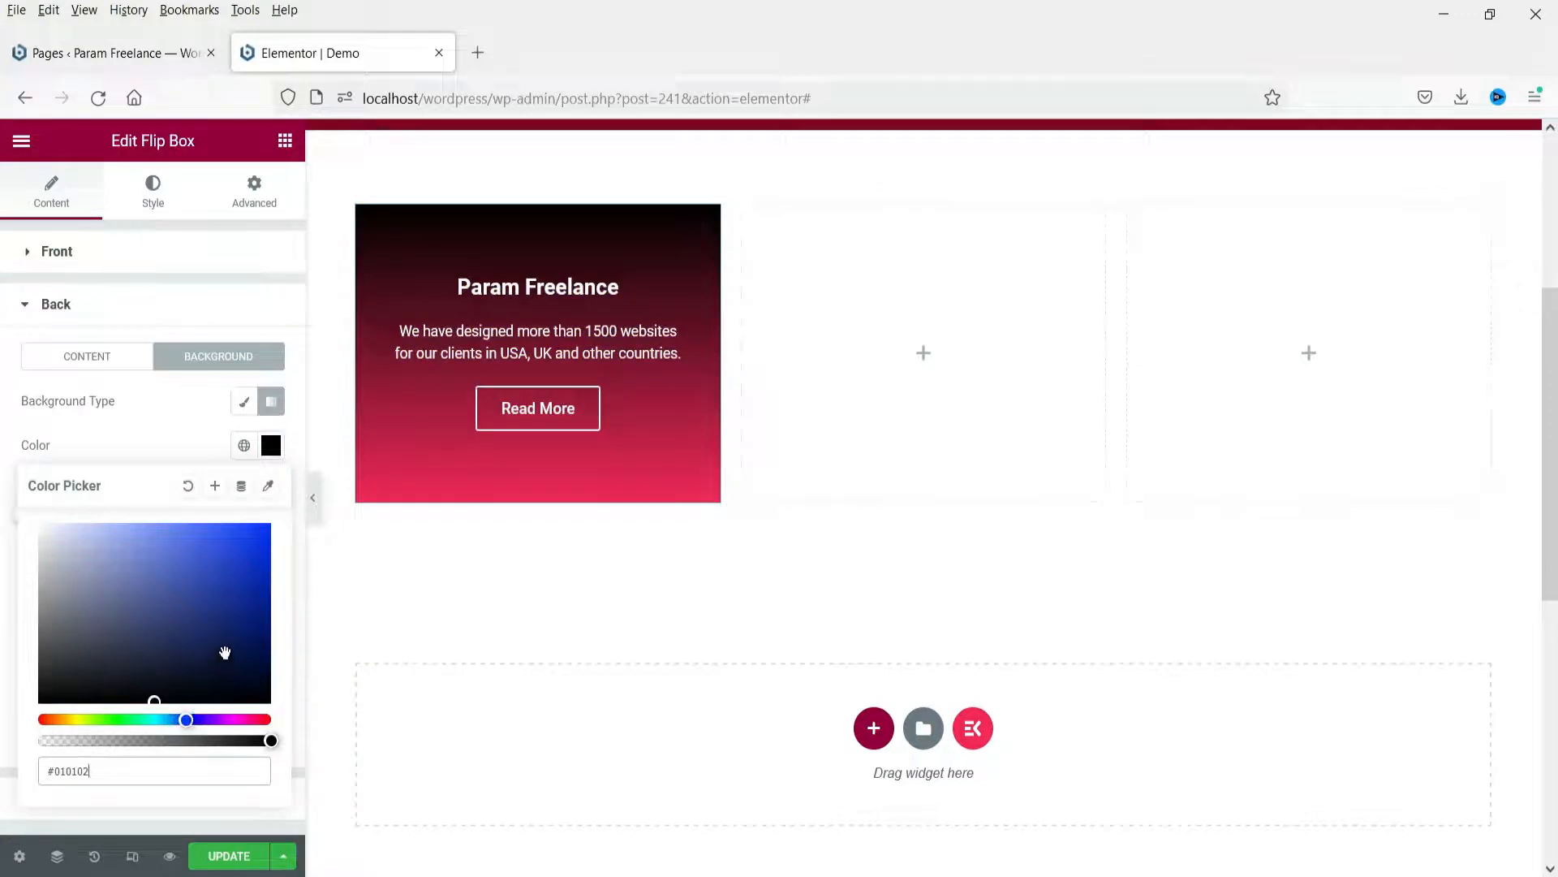
{"action": "left_click", "coordinate": [252, 590]}
{"action": "left_click", "coordinate": [253, 596]}
{"action": "left_click", "coordinate": [154, 411]}
{"action": "left_click_drag", "start_coordinate": [21, 513], "coordinate": [62, 522]}
{"action": "left_click", "coordinate": [120, 306]}
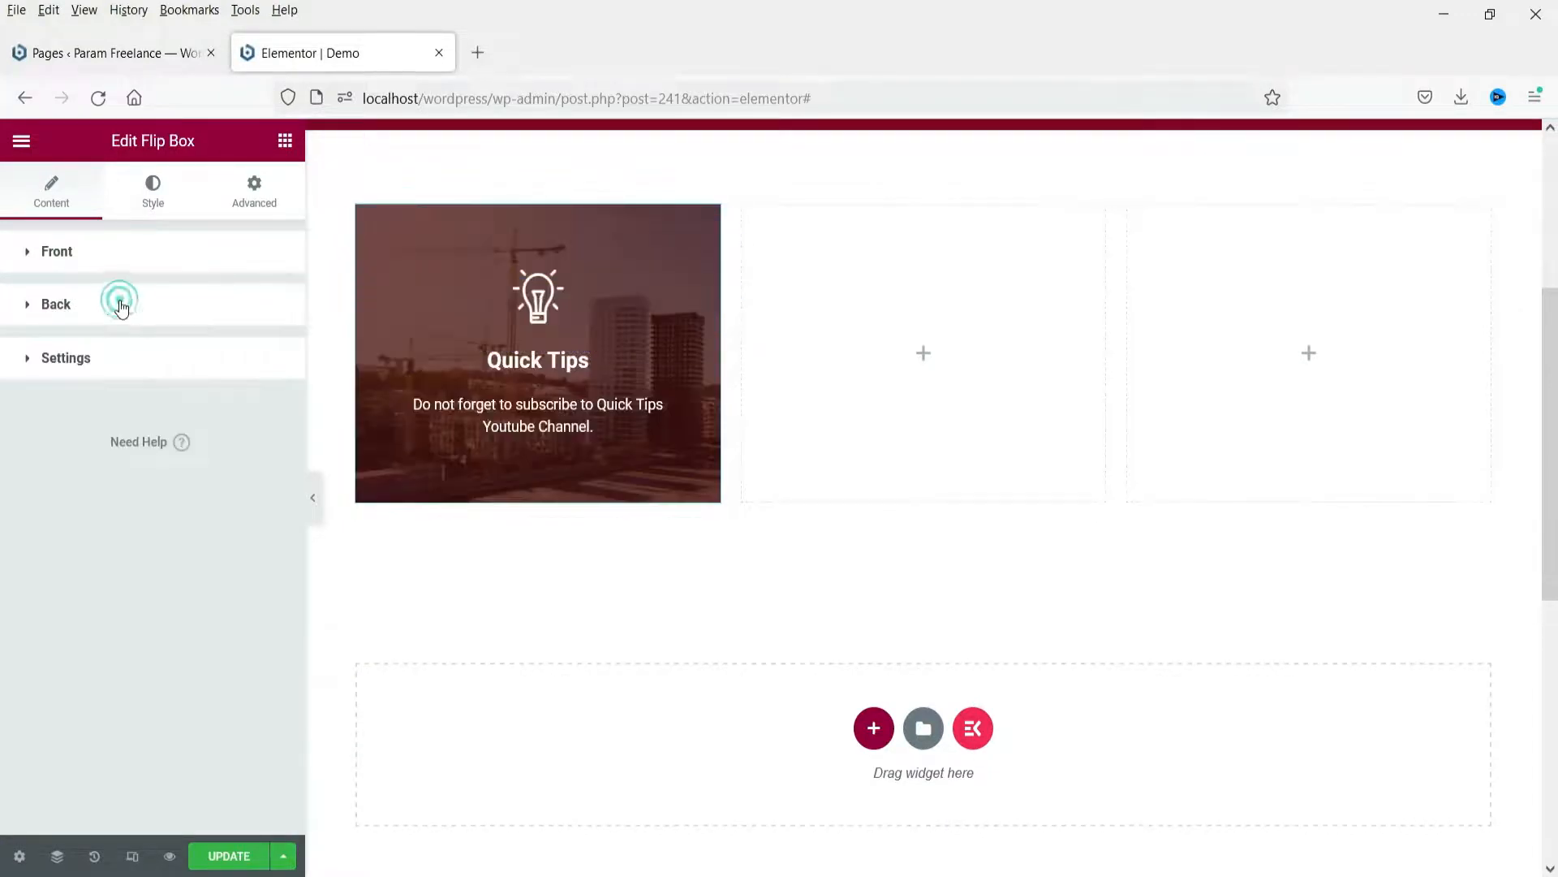
Set the flip box's height to 300 px and its border radius to 10 px.
{"action": "left_click", "coordinate": [91, 358]}
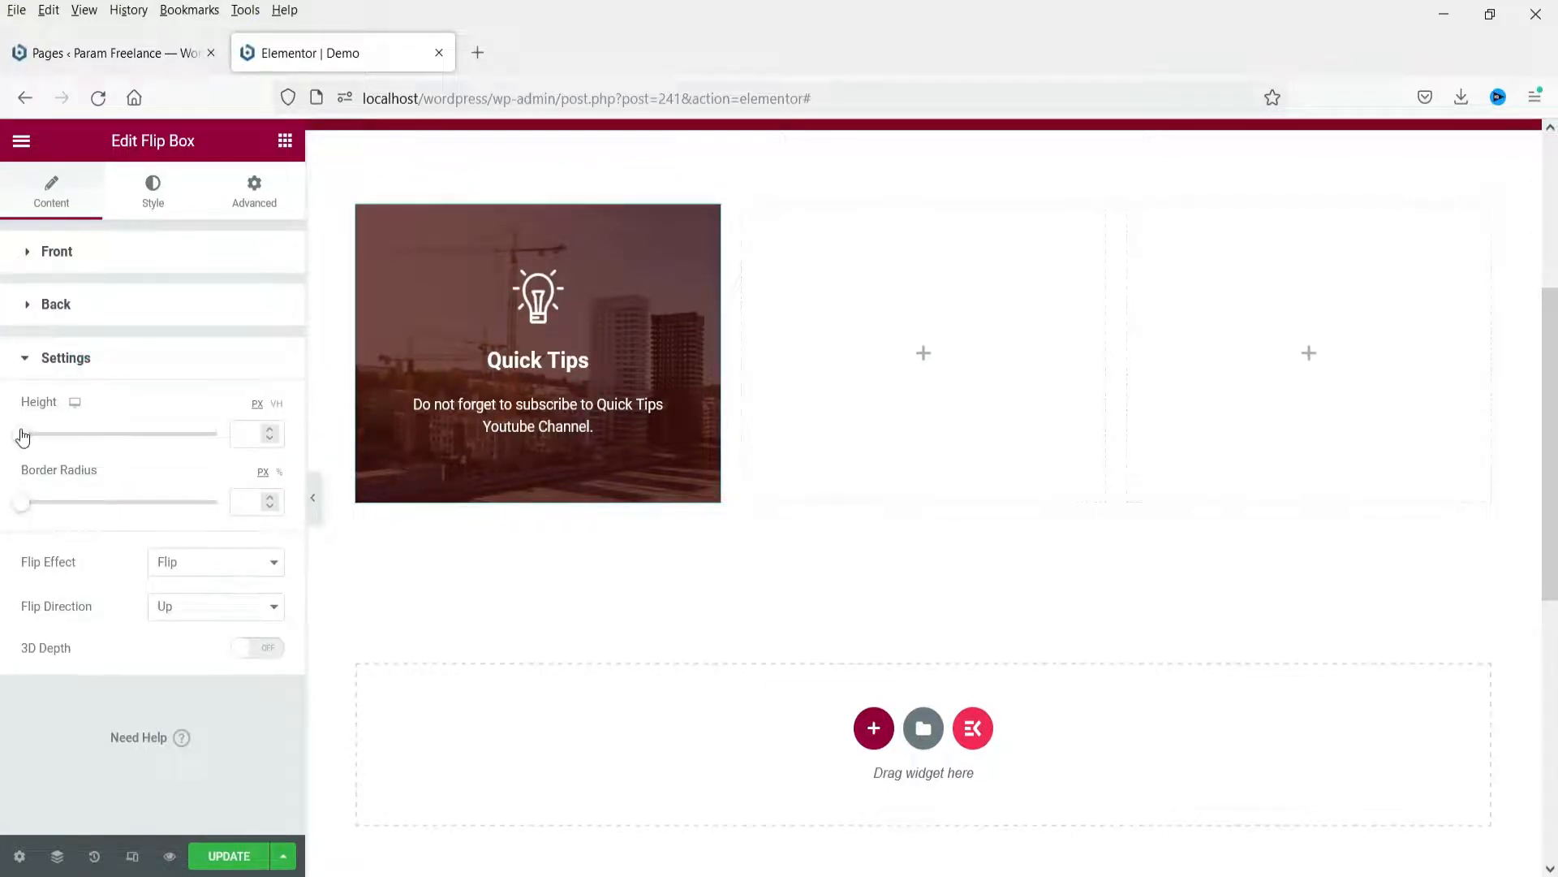
{"action": "left_click_drag", "start_coordinate": [23, 437], "coordinate": [80, 452]}
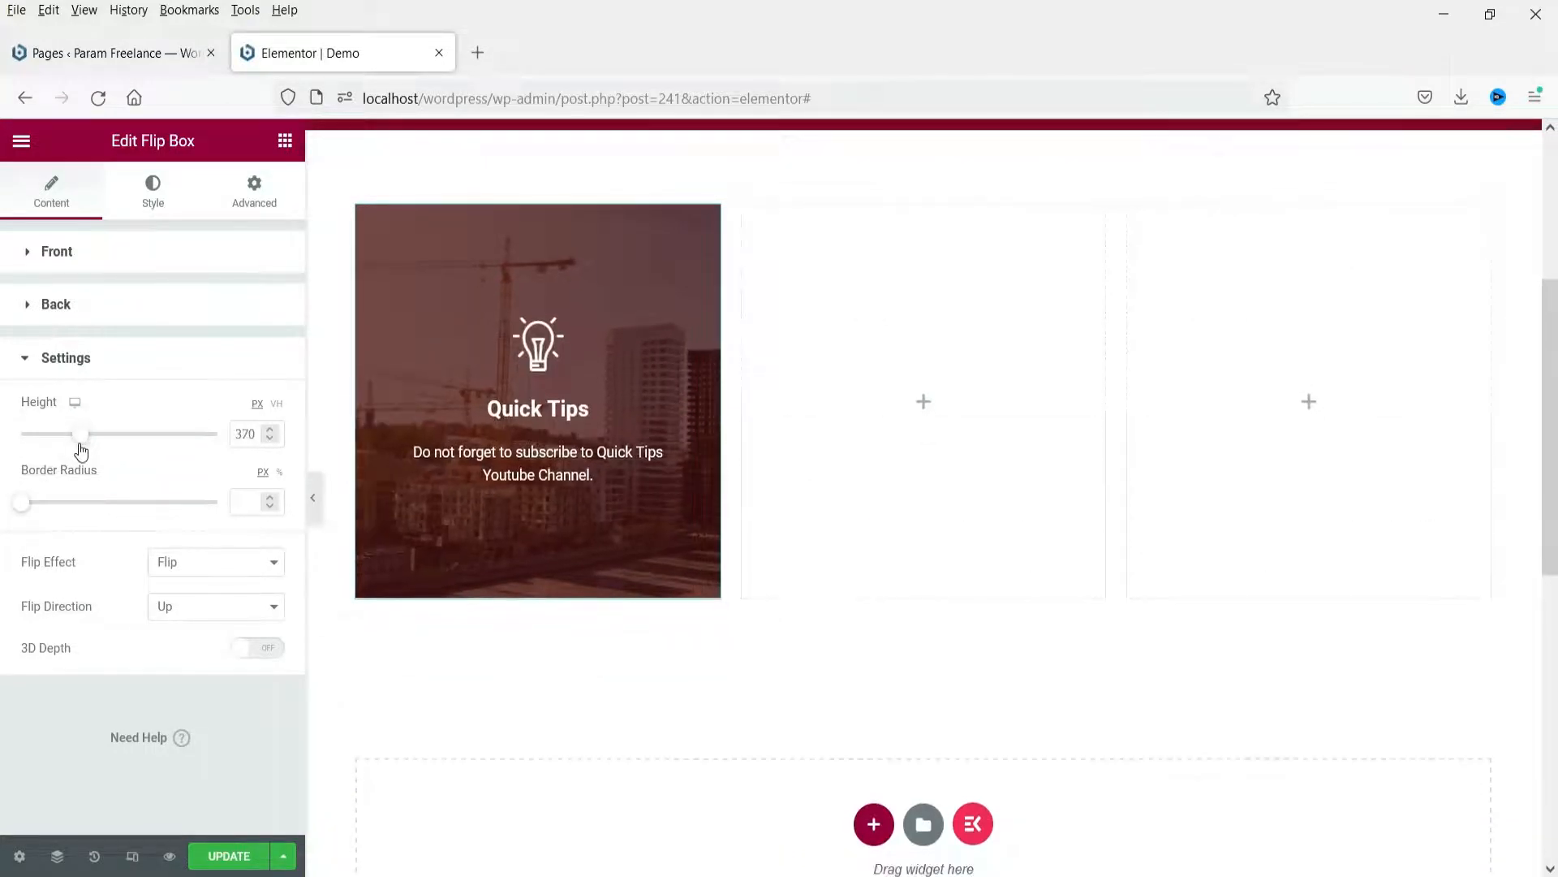
{"action": "double_click", "coordinate": [246, 433]}
{"action": "type", "text": "300"}
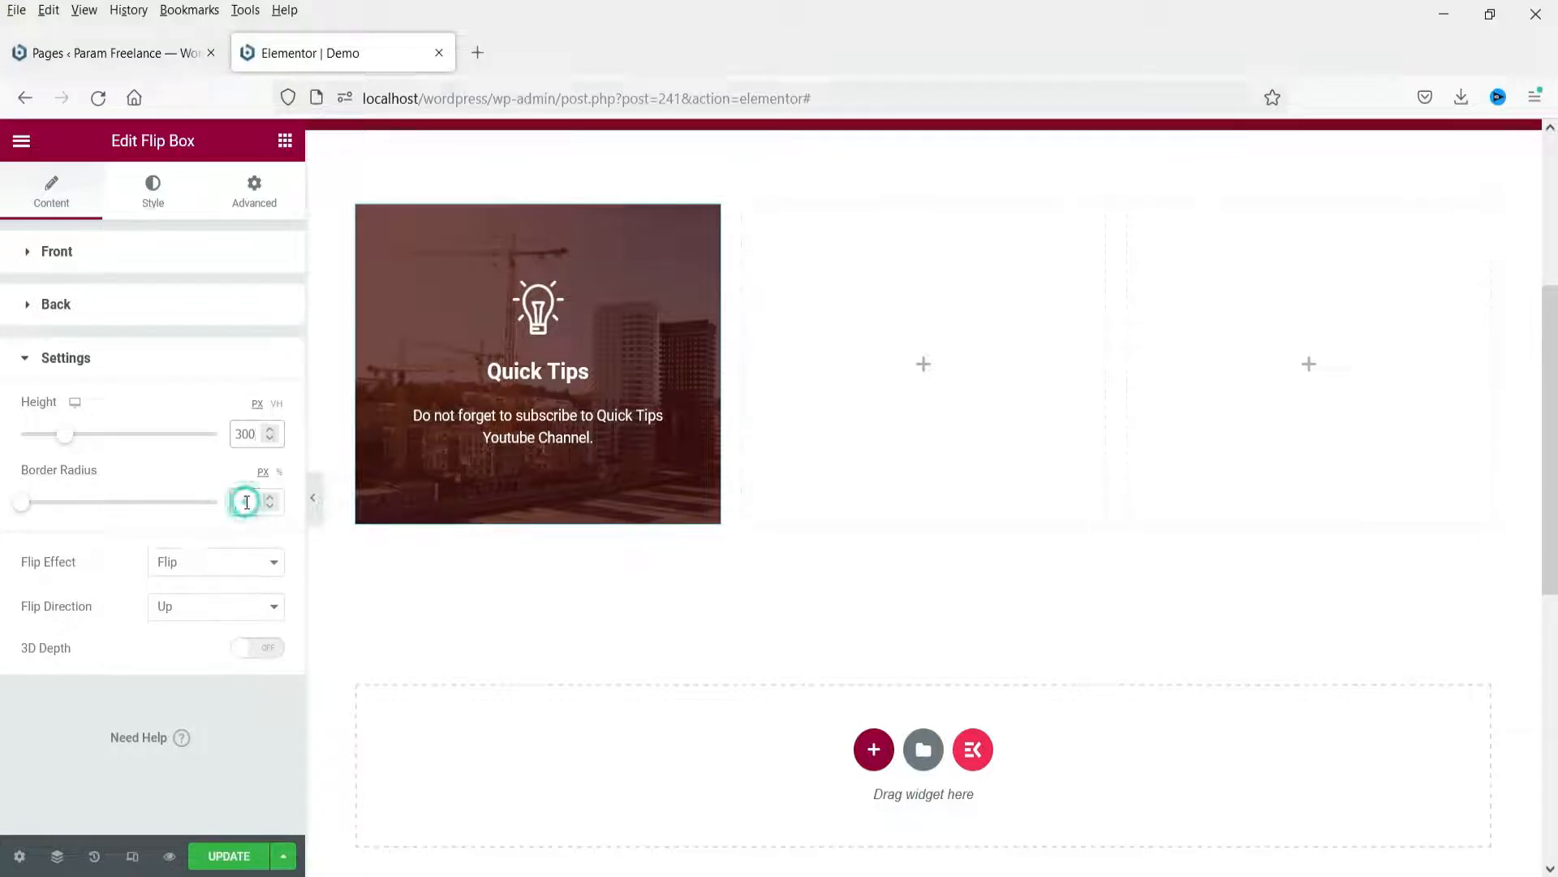
{"action": "type", "text": "10"}
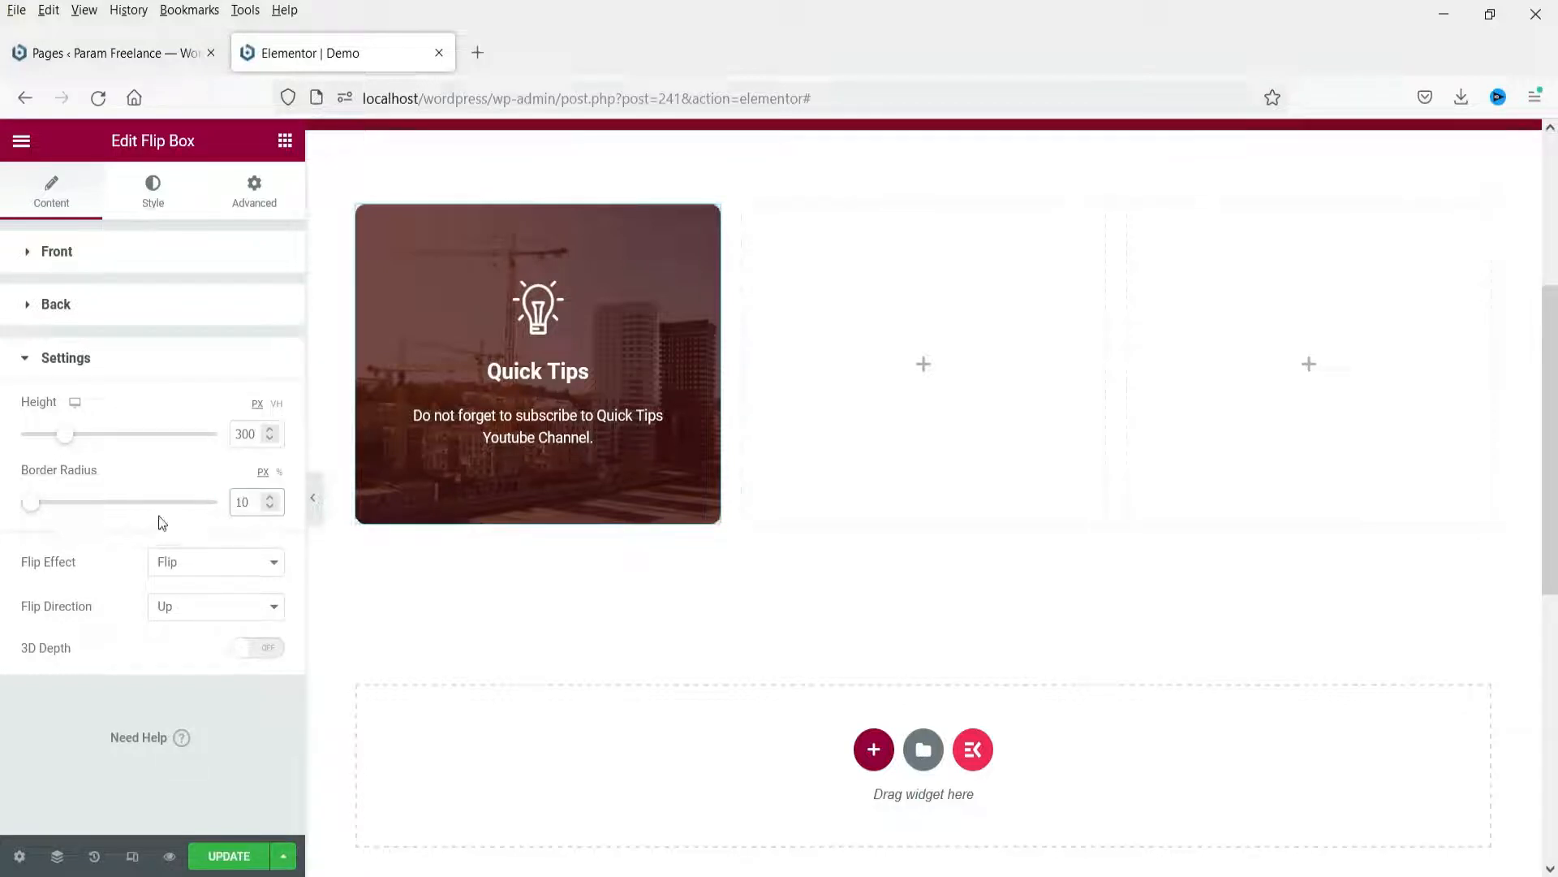
{"action": "left_click", "coordinate": [158, 515]}
{"action": "left_click", "coordinate": [201, 576]}
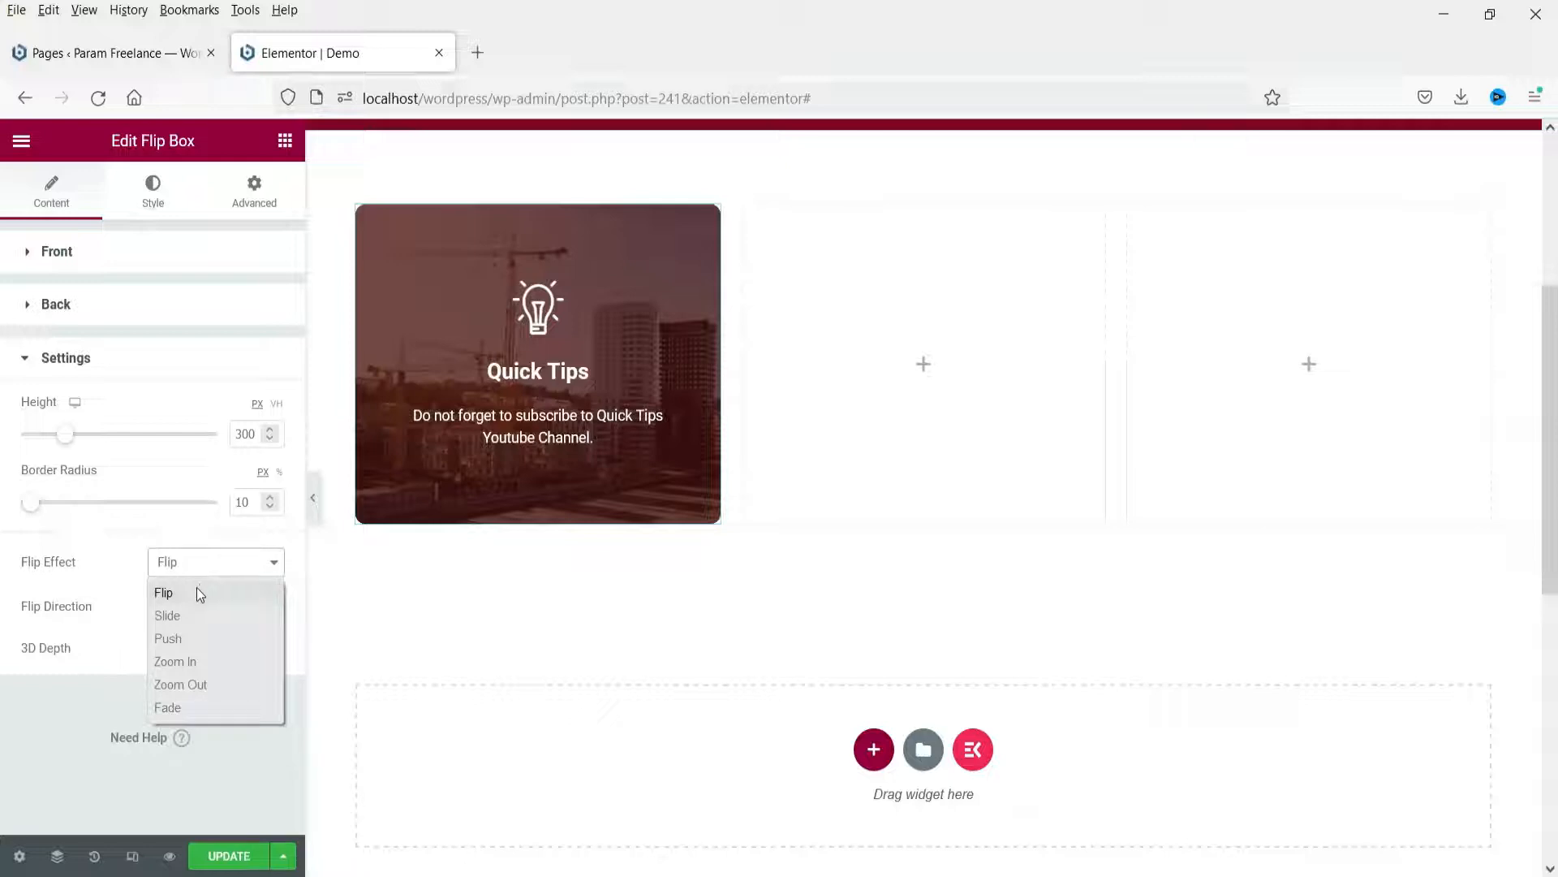
{"action": "left_click", "coordinate": [197, 587]}
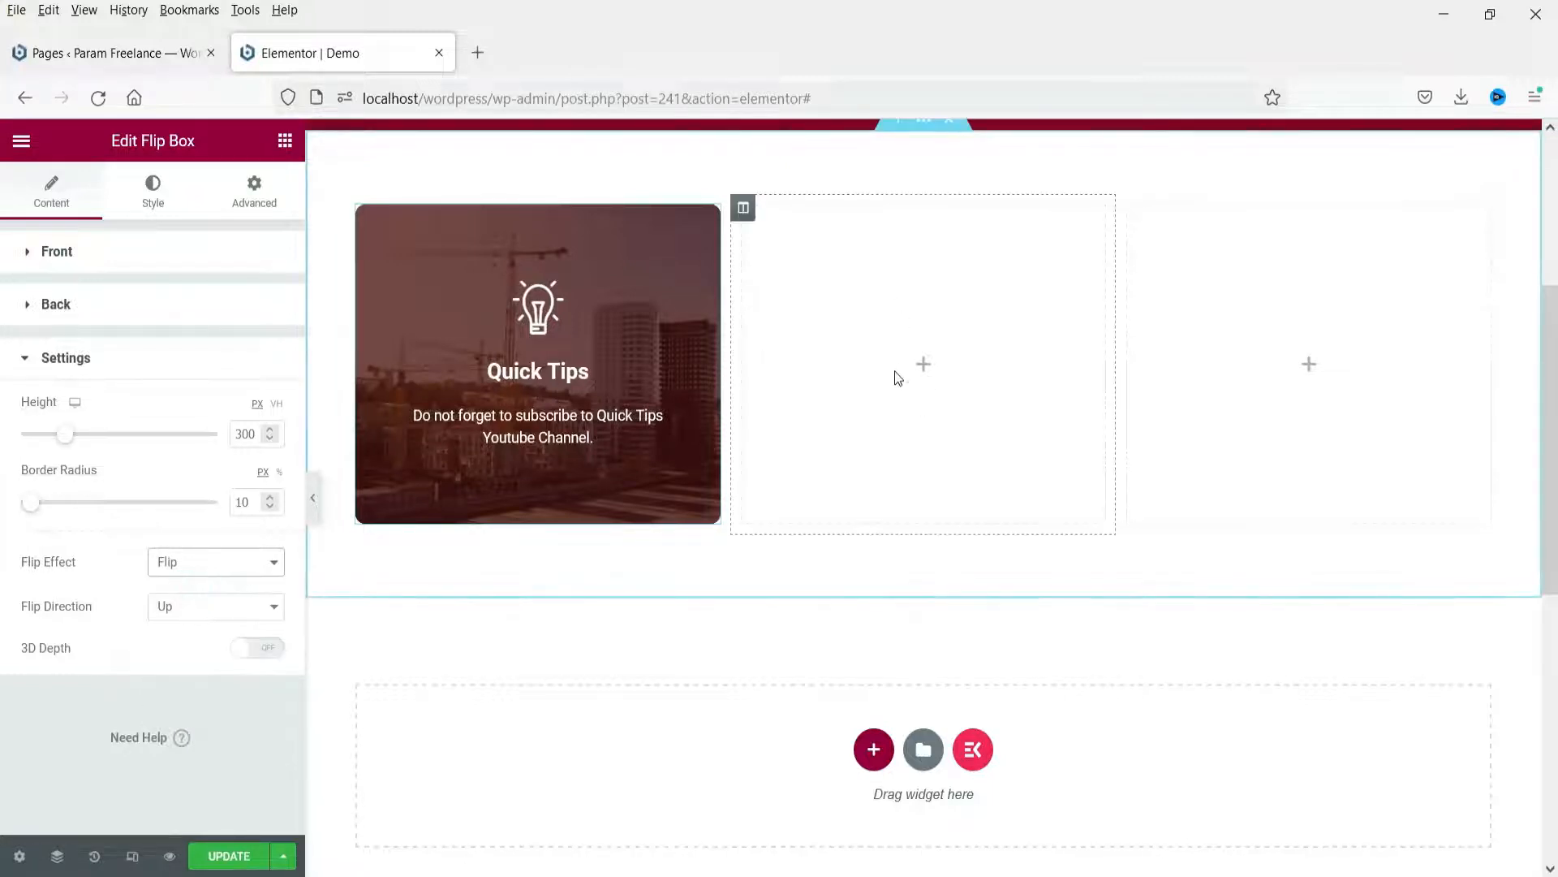
{"action": "left_click", "coordinate": [207, 563]}
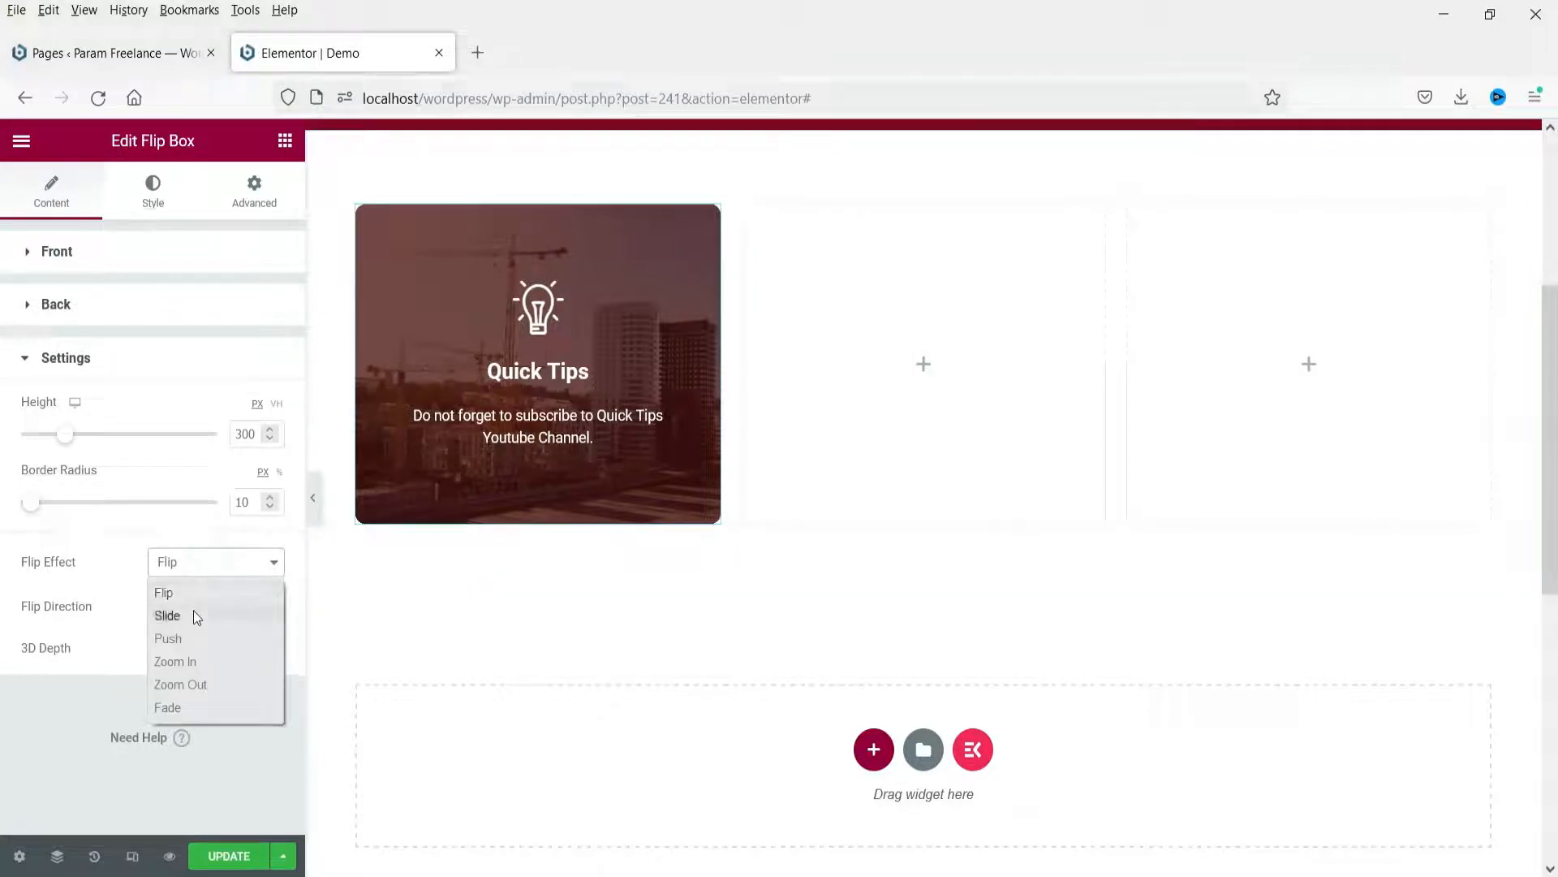
{"action": "left_click", "coordinate": [91, 534]}
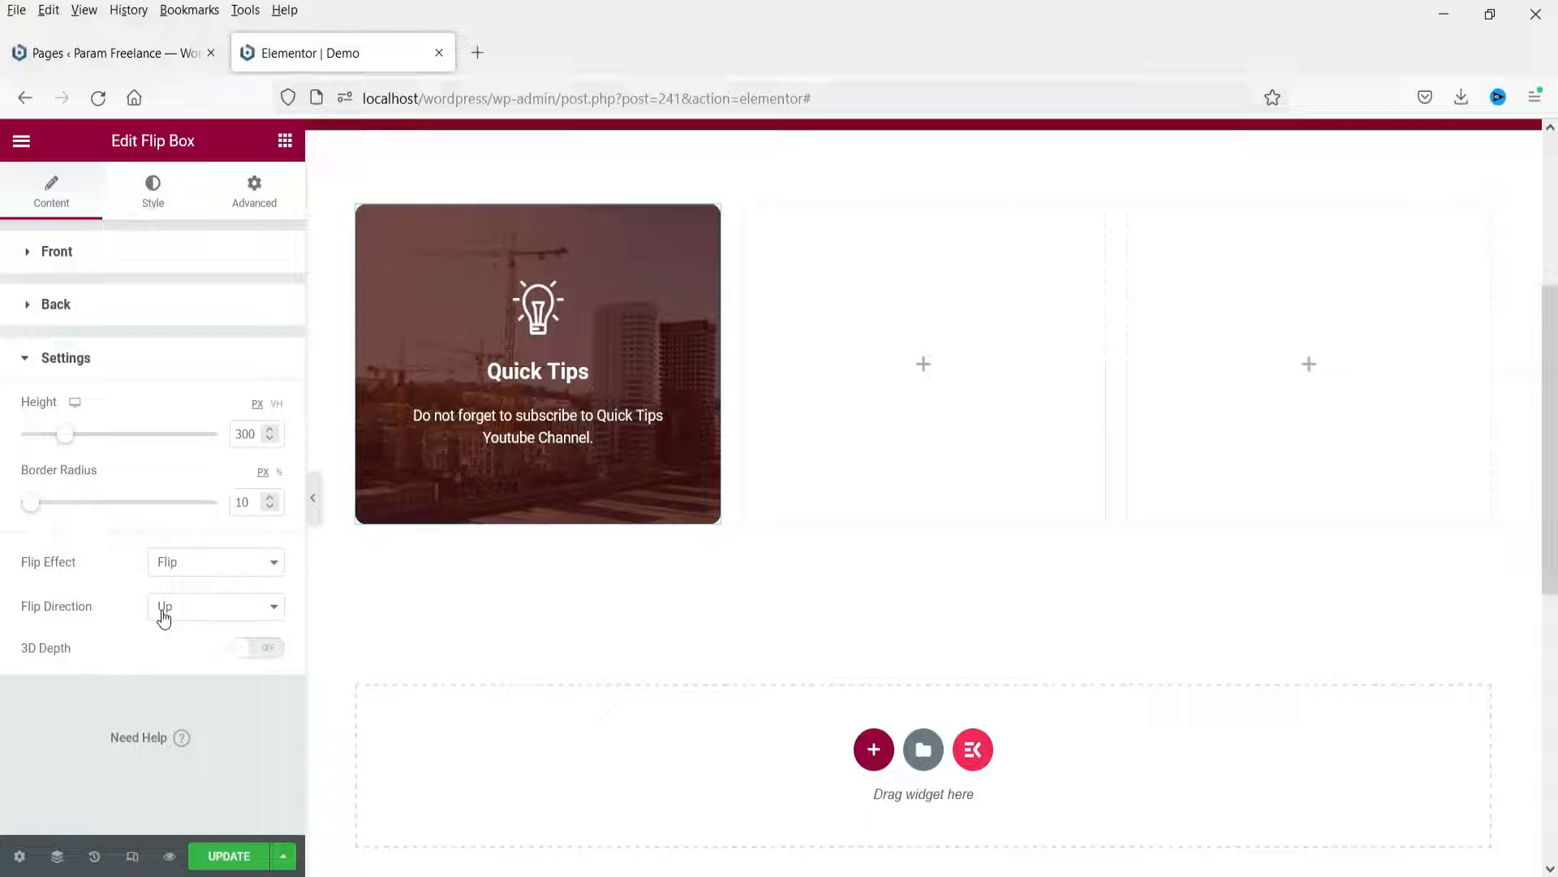
Try the Left and Right flip directions on the flip box and return it to Up.
{"action": "left_click", "coordinate": [163, 616]}
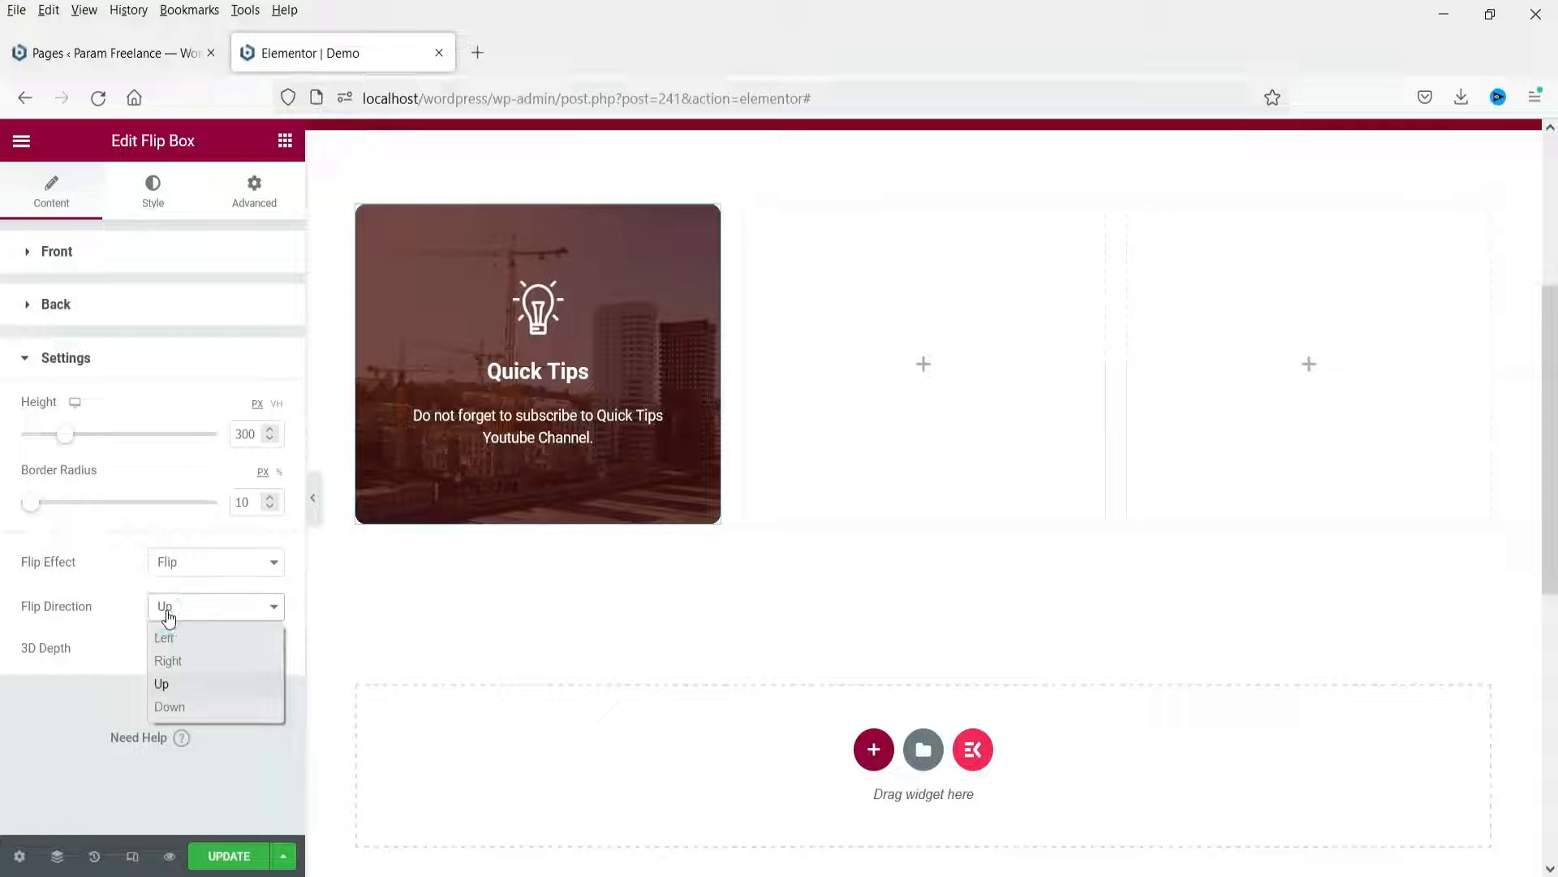
{"action": "left_click", "coordinate": [167, 636]}
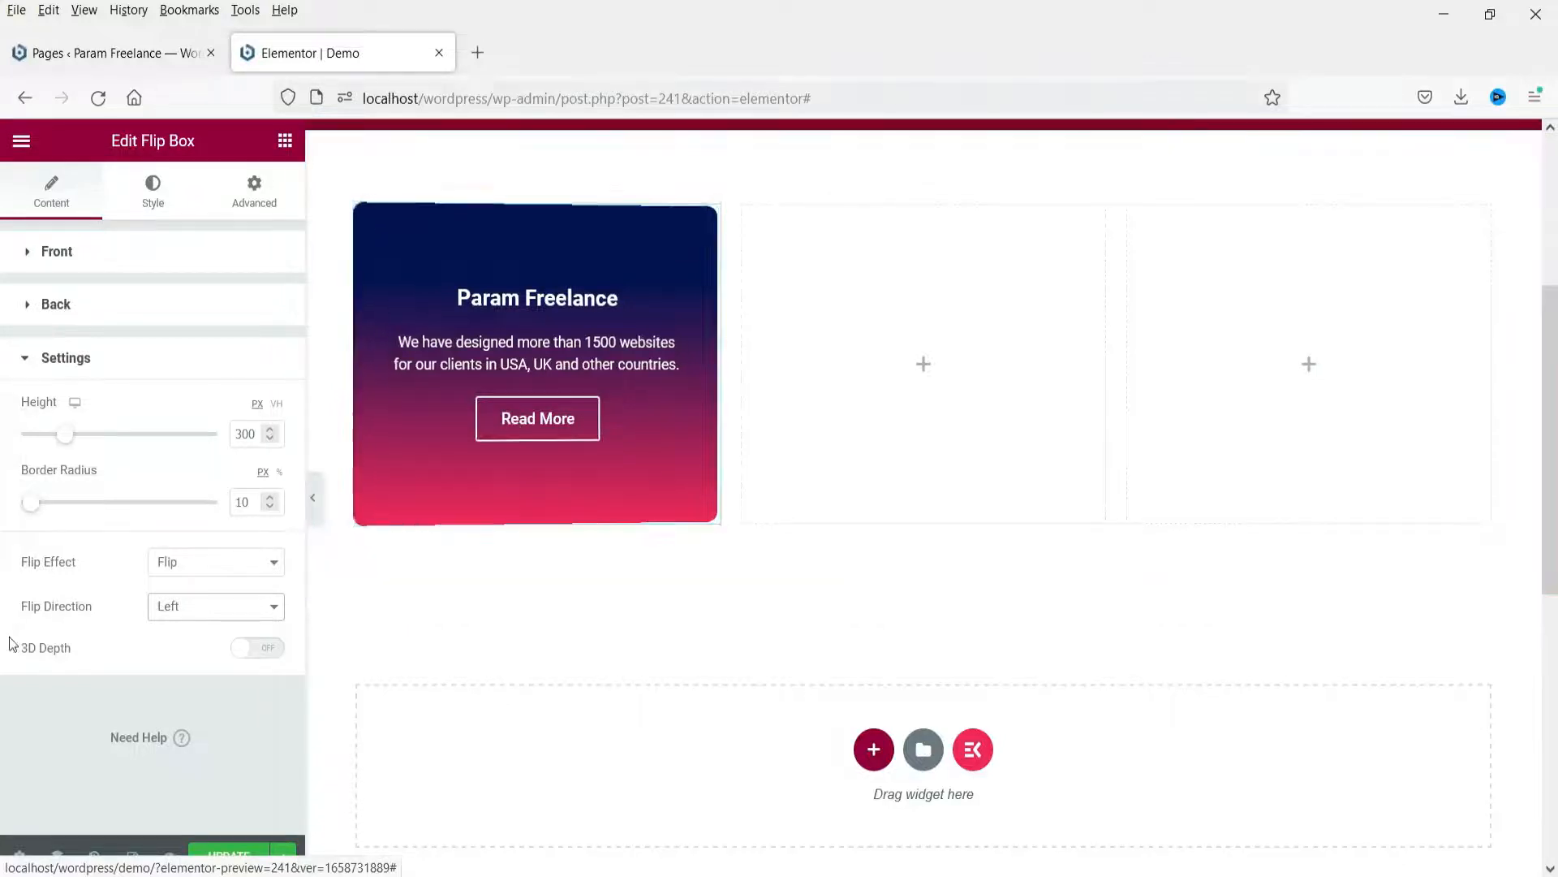
{"action": "left_click", "coordinate": [216, 607]}
{"action": "left_click", "coordinate": [190, 664]}
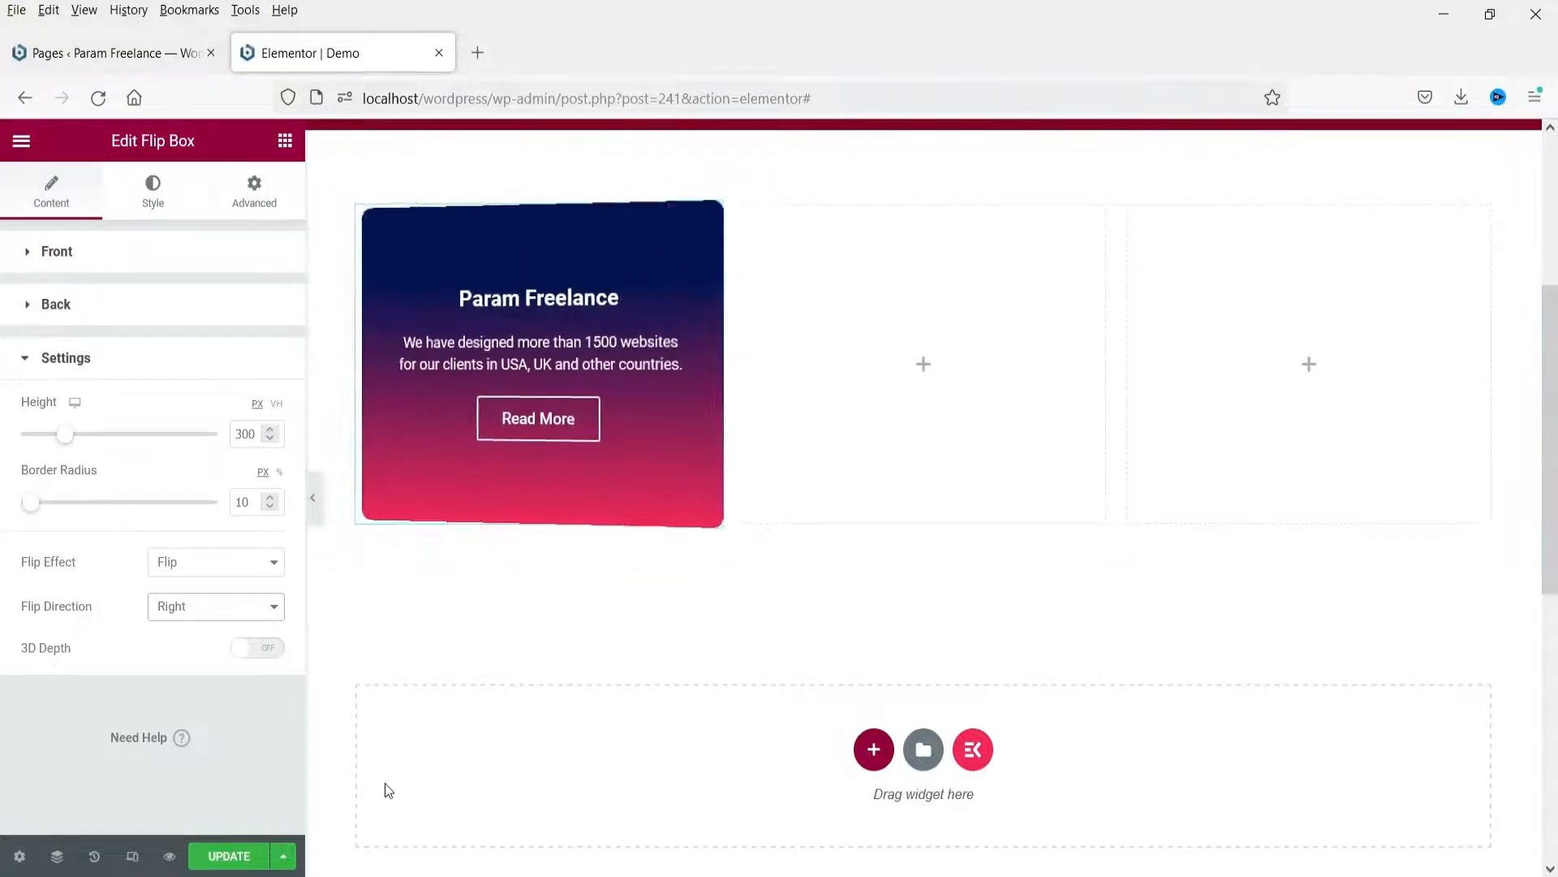
{"action": "left_click", "coordinate": [173, 618]}
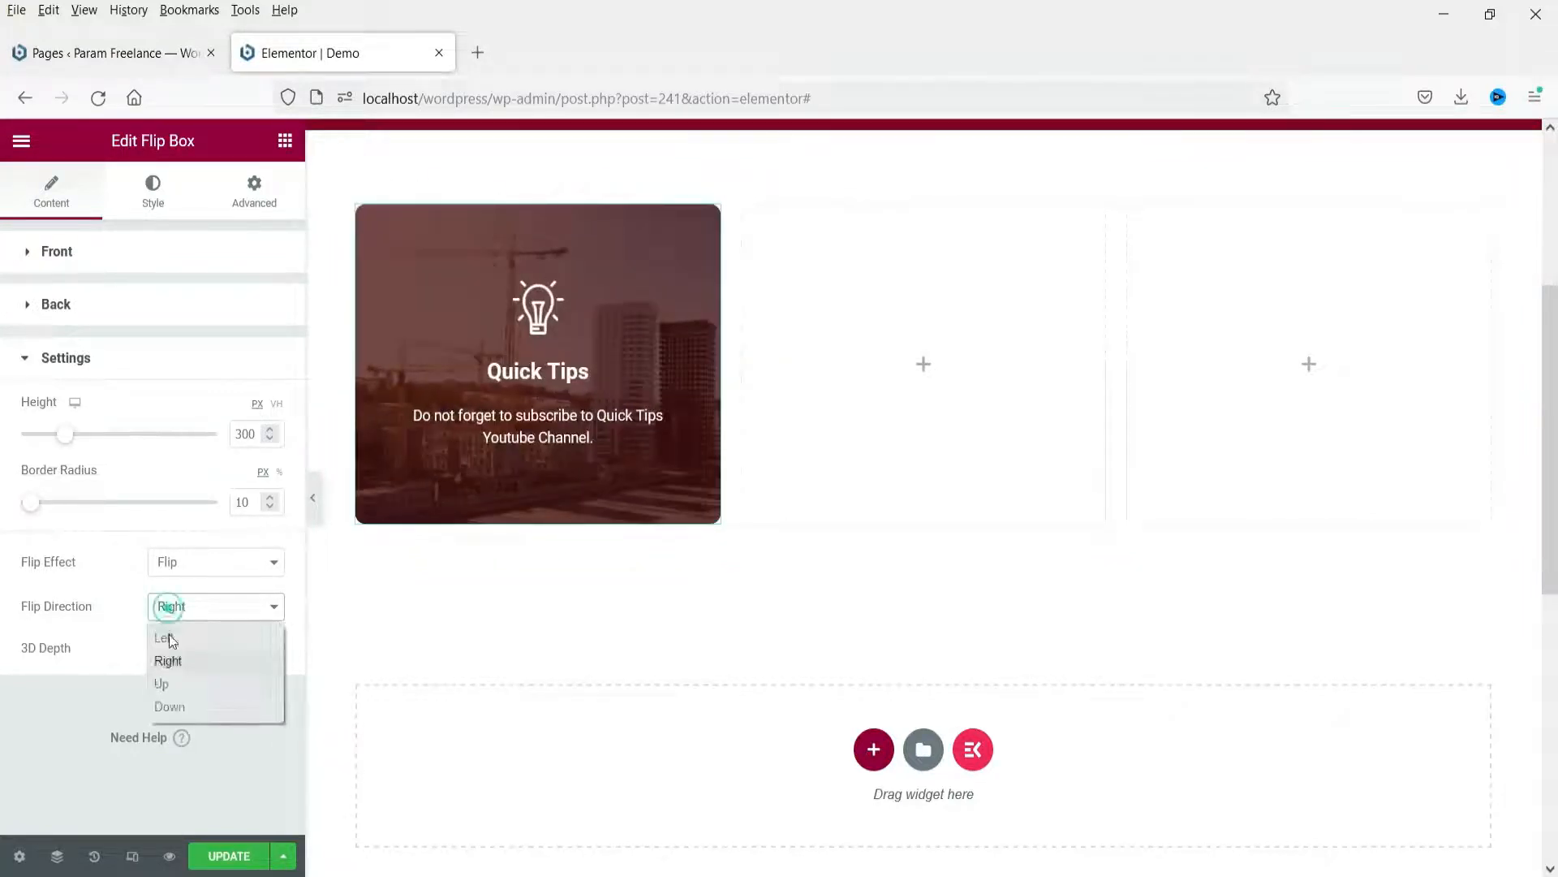
{"action": "left_click", "coordinate": [171, 684]}
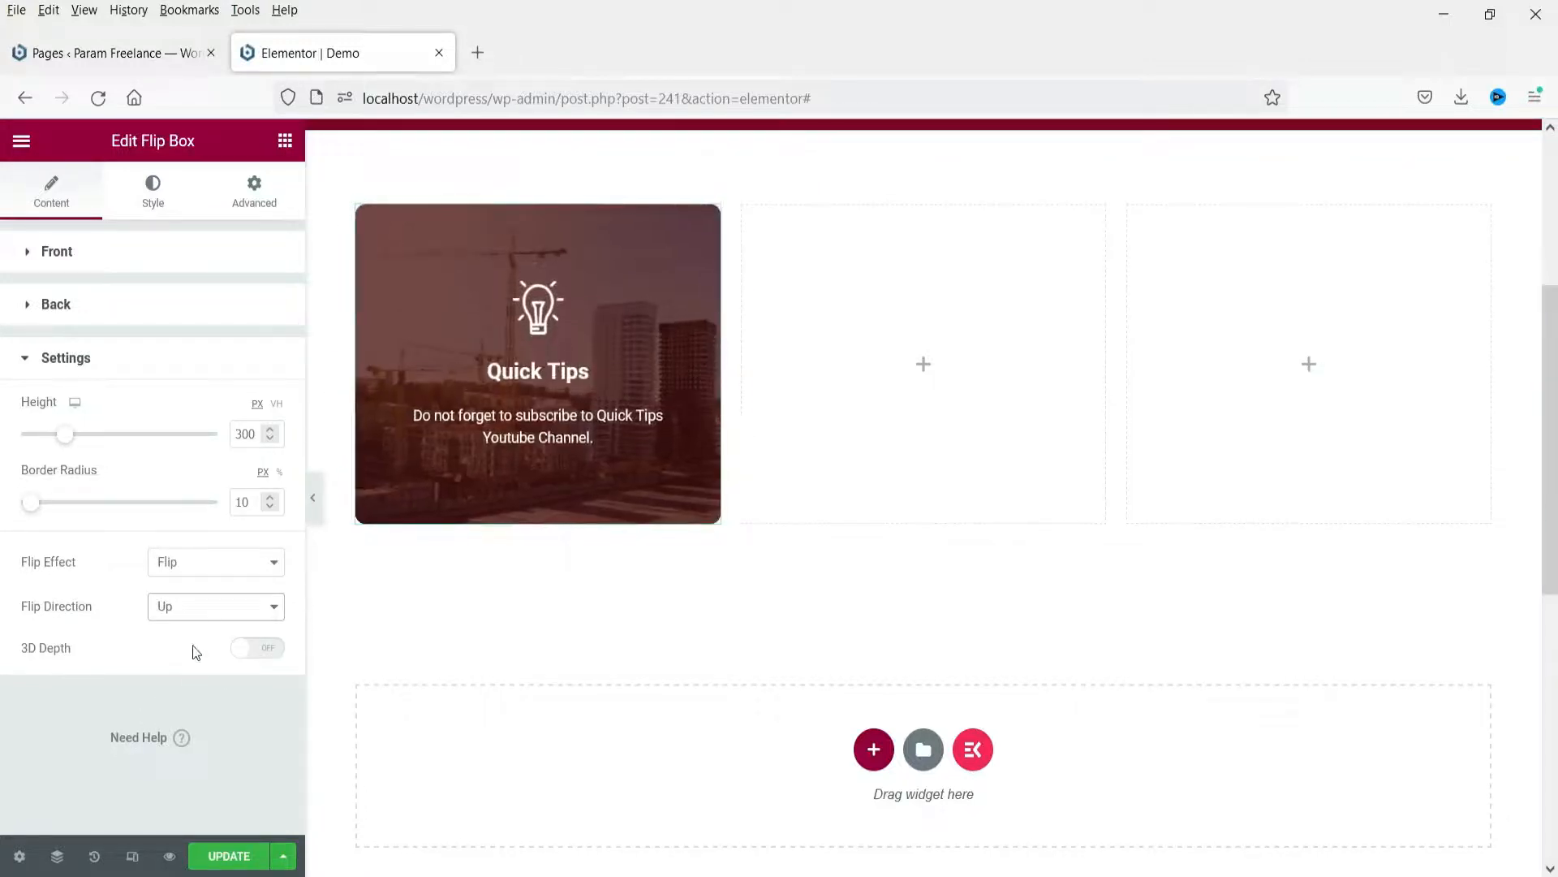
Set the flip box's flip direction to Down and collapse its flip settings.
{"action": "left_click", "coordinate": [211, 609]}
{"action": "left_click", "coordinate": [182, 703]}
{"action": "mouse_move", "coordinate": [469, 449]}
{"action": "left_click", "coordinate": [66, 359]}
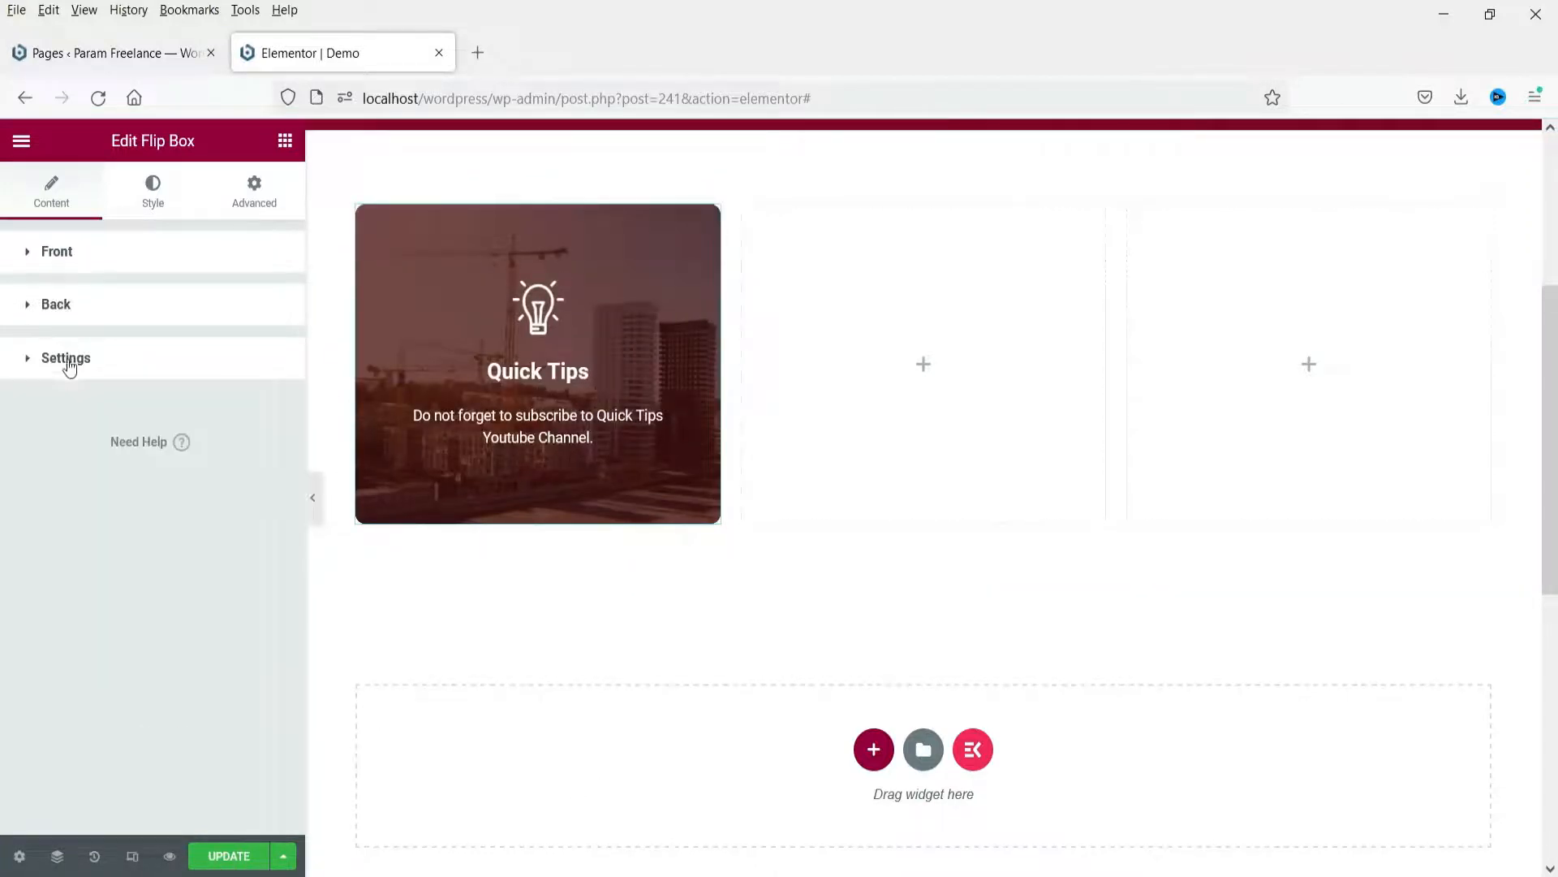
Set the front side's padding to 40 px on all four sides in the style settings.
{"action": "left_click", "coordinate": [153, 189]}
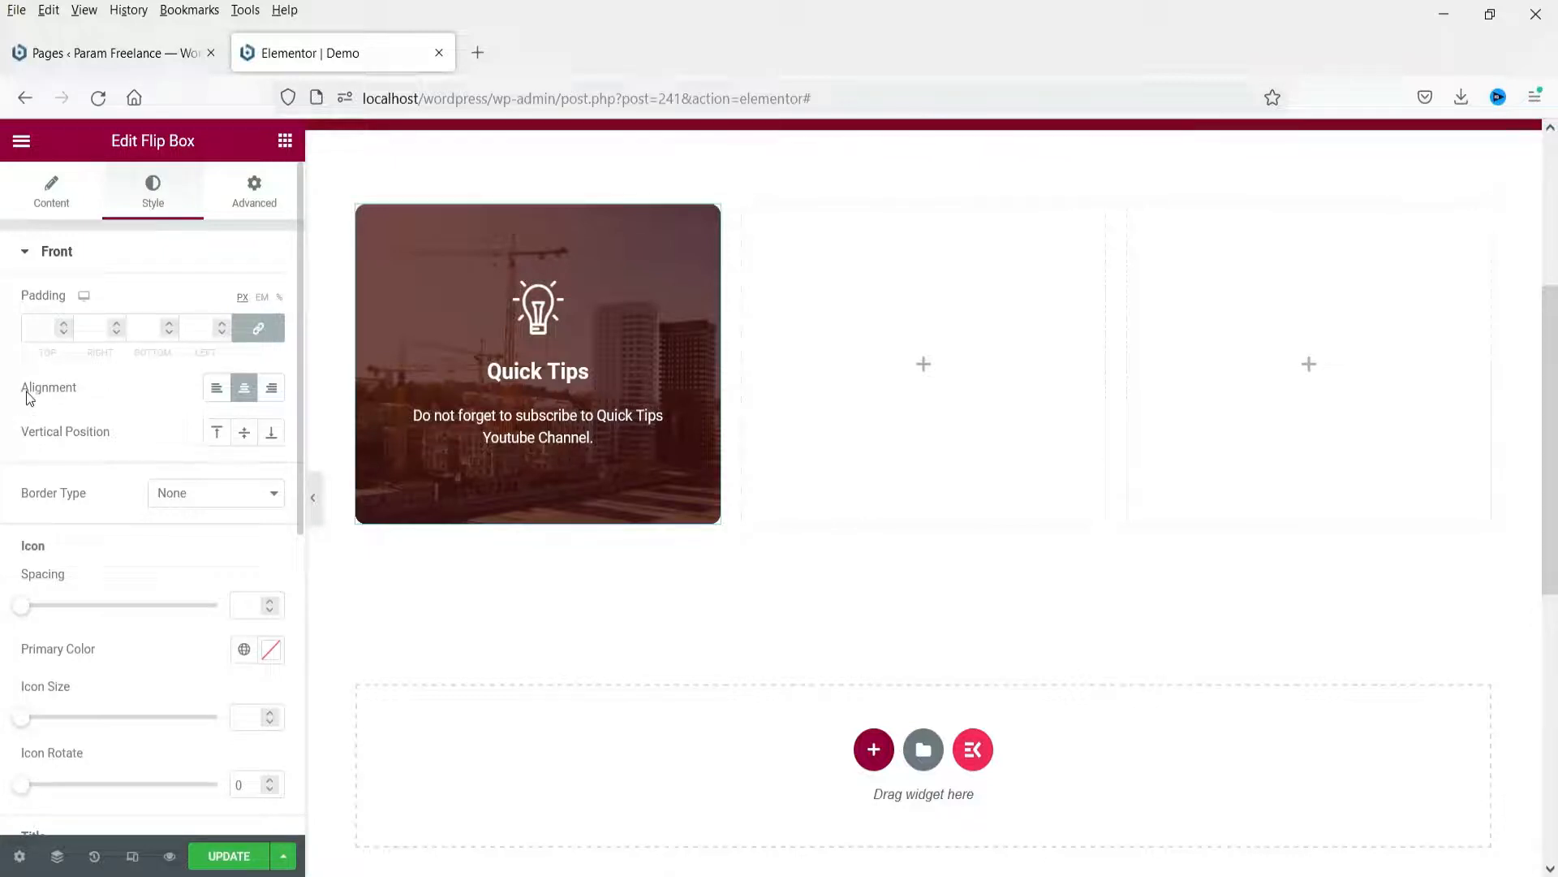
{"action": "left_click", "coordinate": [35, 327]}
{"action": "type", "text": "20"}
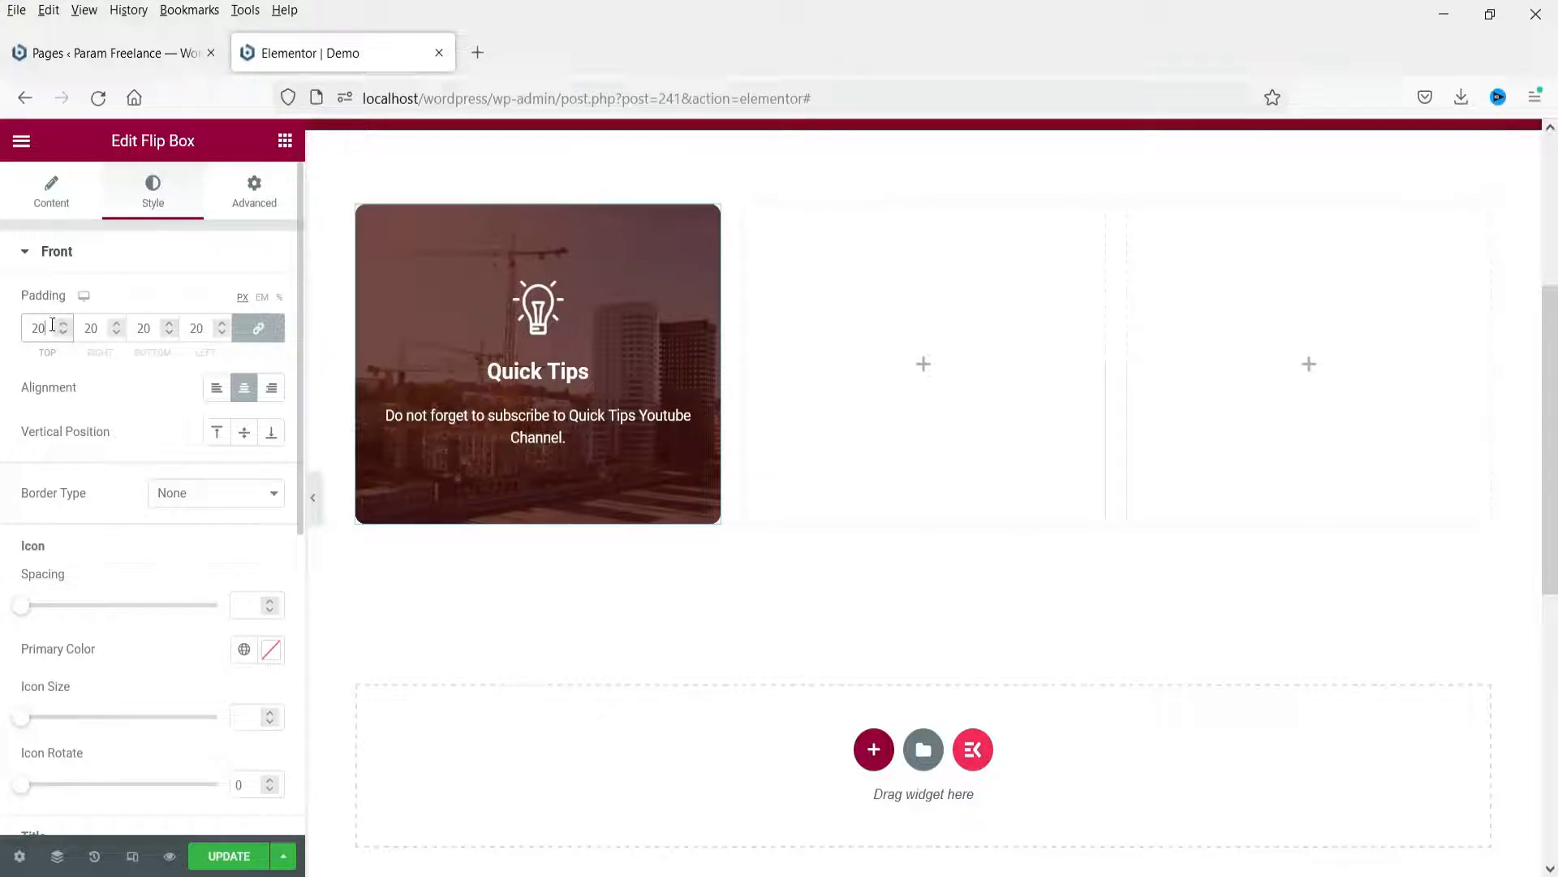
{"action": "type", "text": "40"}
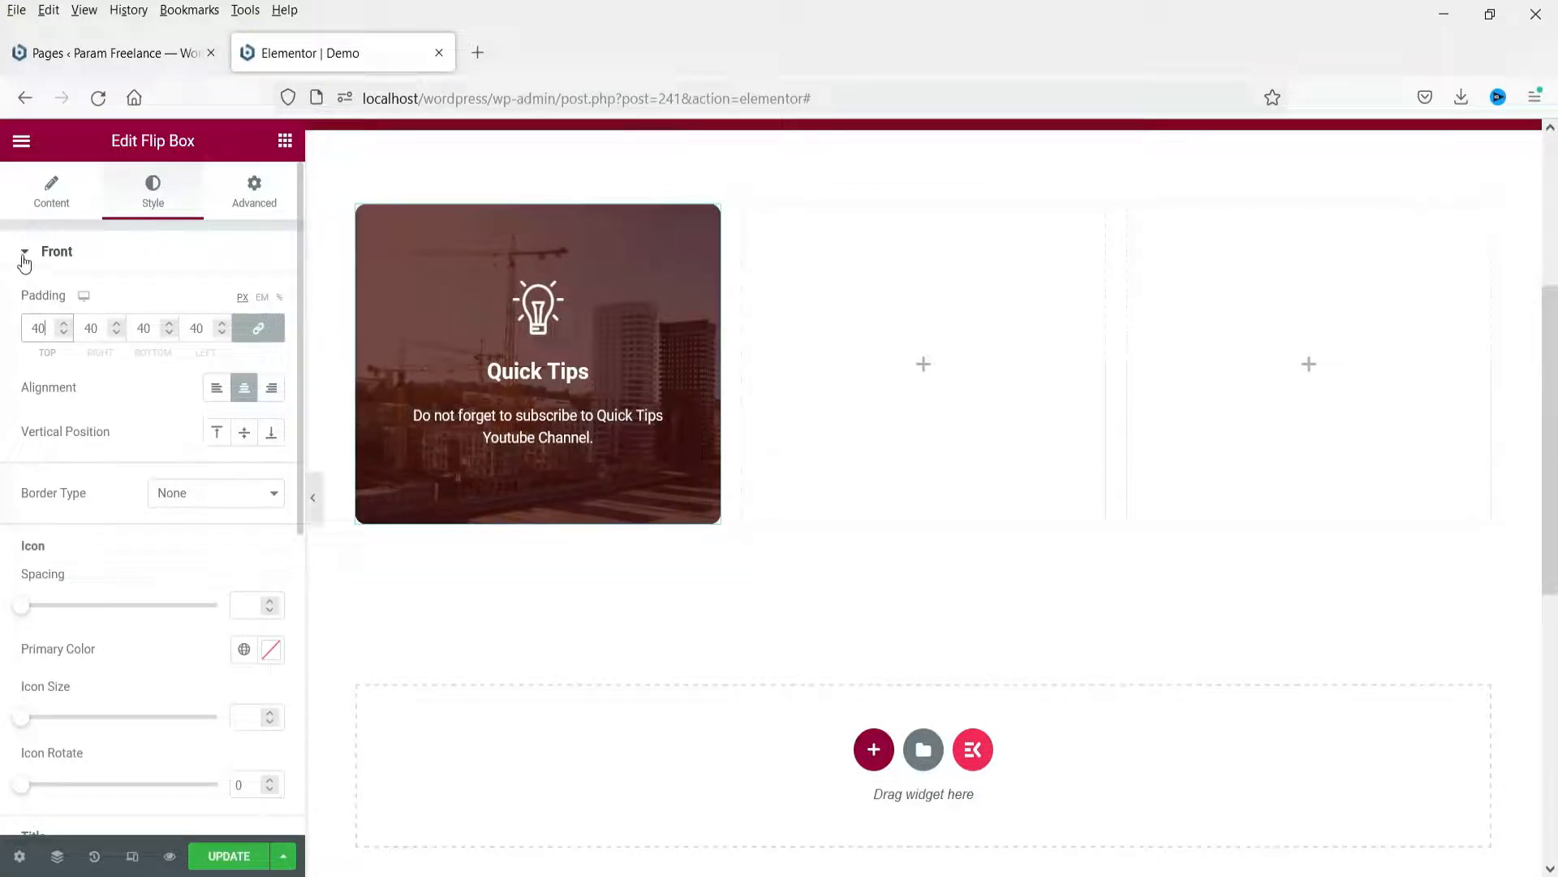
Try the alignment options for the front content, keeping it centered horizontally and setting its vertical position to Middle.
{"action": "left_click", "coordinate": [213, 389]}
{"action": "left_click", "coordinate": [247, 389]}
{"action": "left_click", "coordinate": [271, 389]}
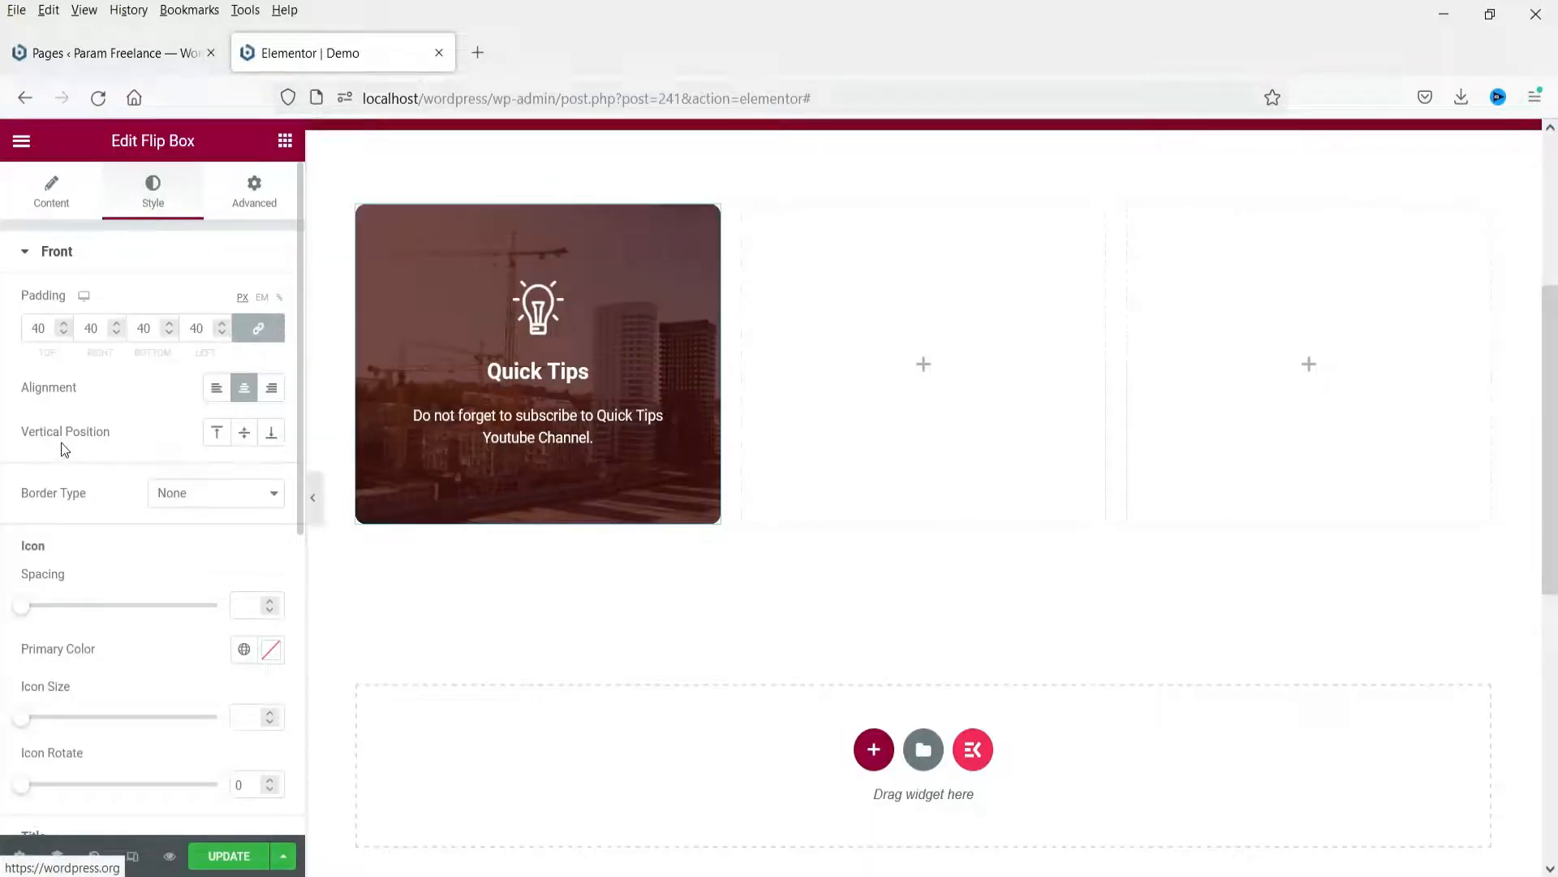
{"action": "left_click", "coordinate": [244, 432]}
{"action": "left_click", "coordinate": [221, 439]}
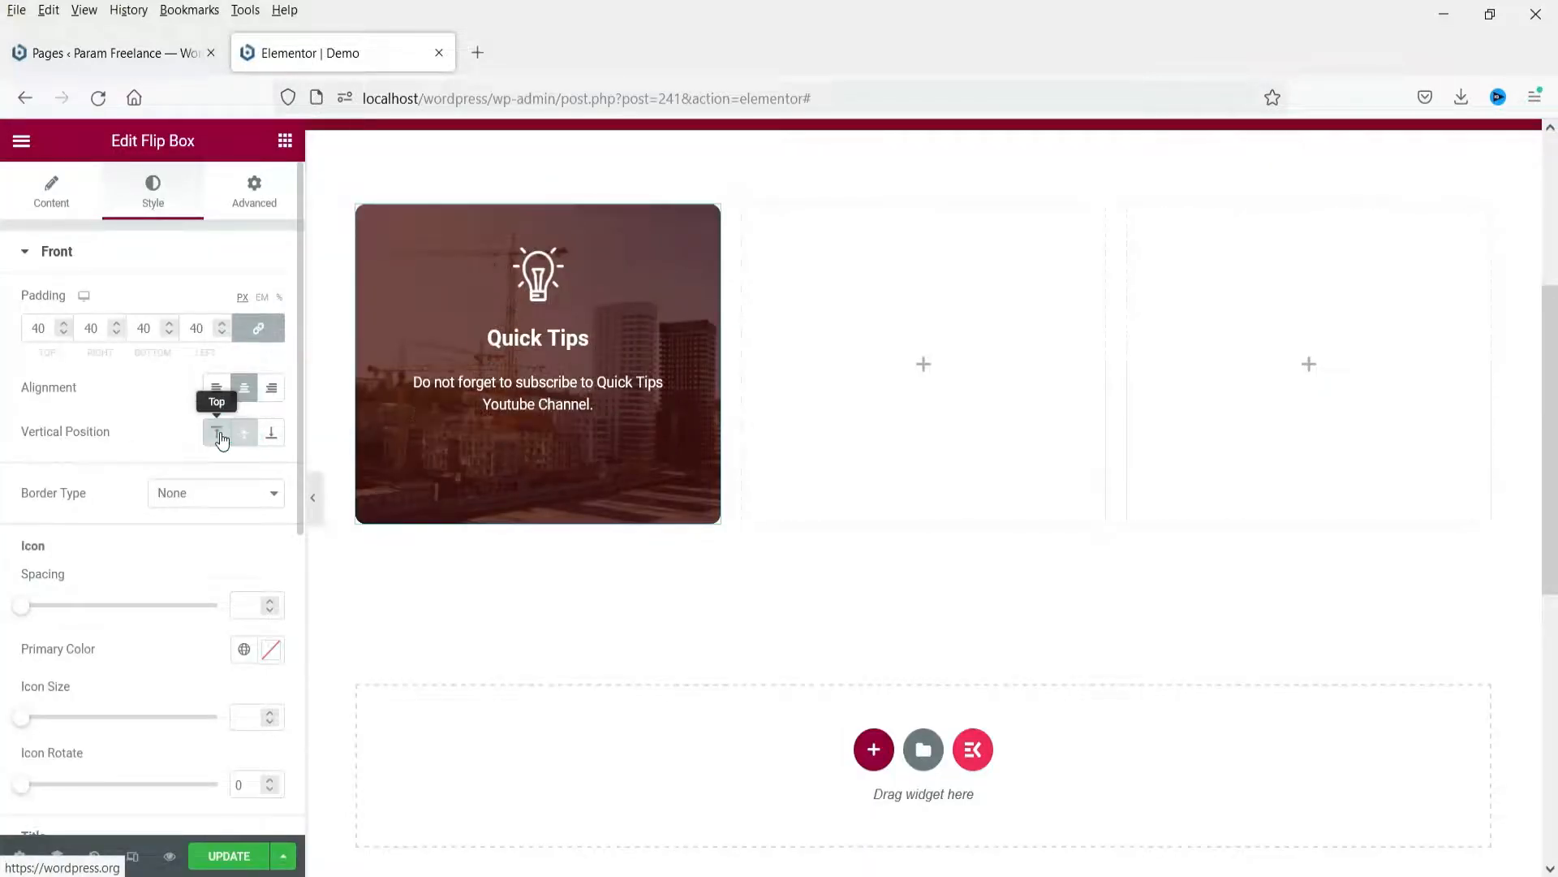
{"action": "left_click", "coordinate": [272, 443]}
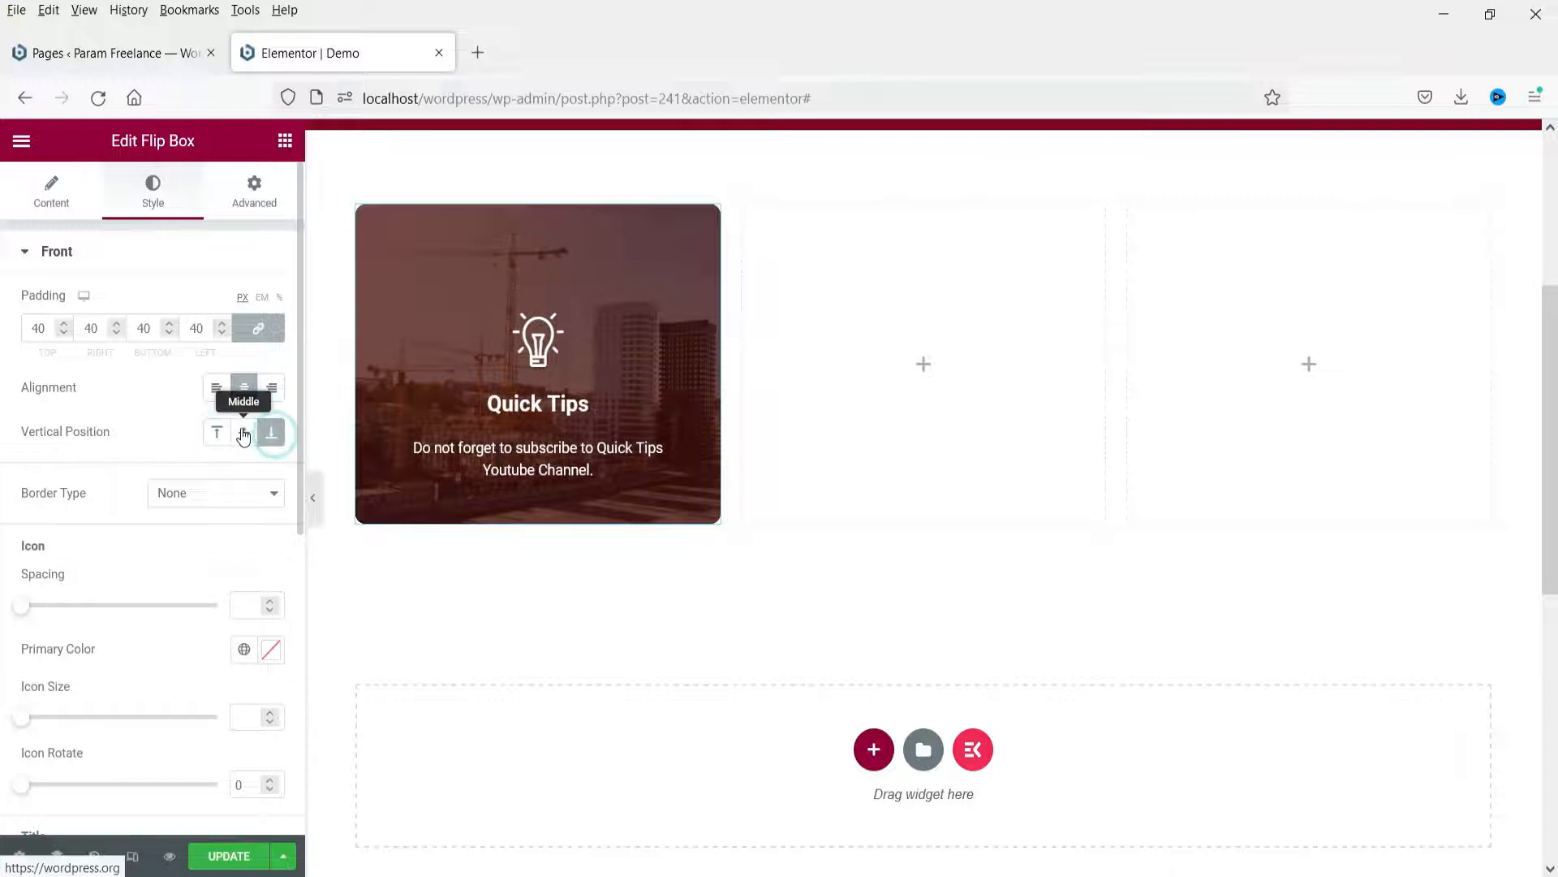
{"action": "left_click", "coordinate": [244, 432]}
Give the front side a solid border 1 px wide on all sides and preview the box without the editing panel.
{"action": "left_click", "coordinate": [216, 503]}
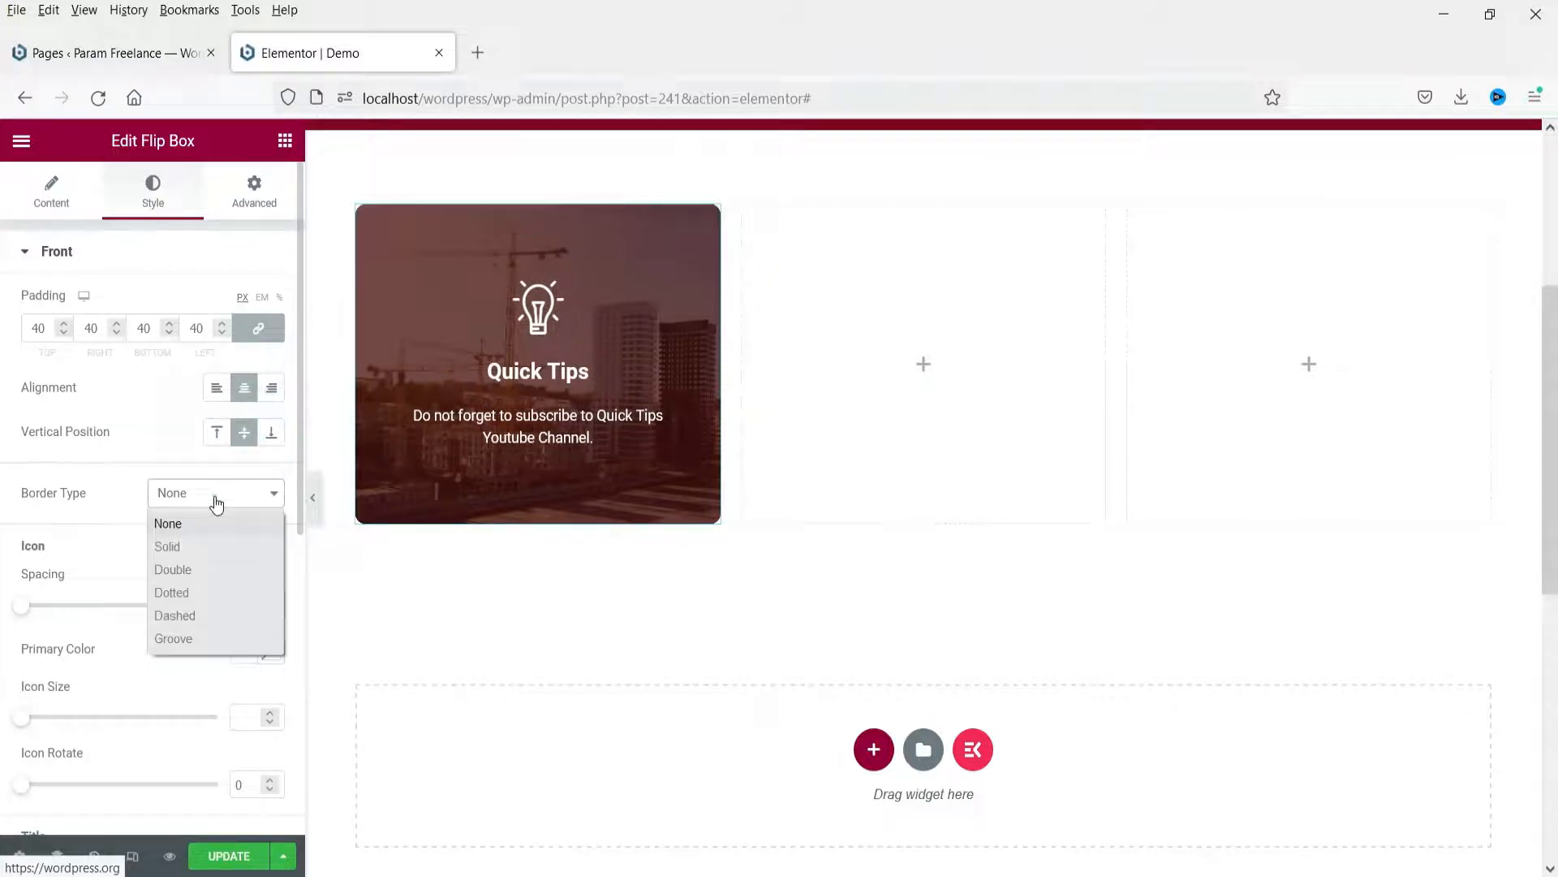
{"action": "left_click", "coordinate": [204, 547]}
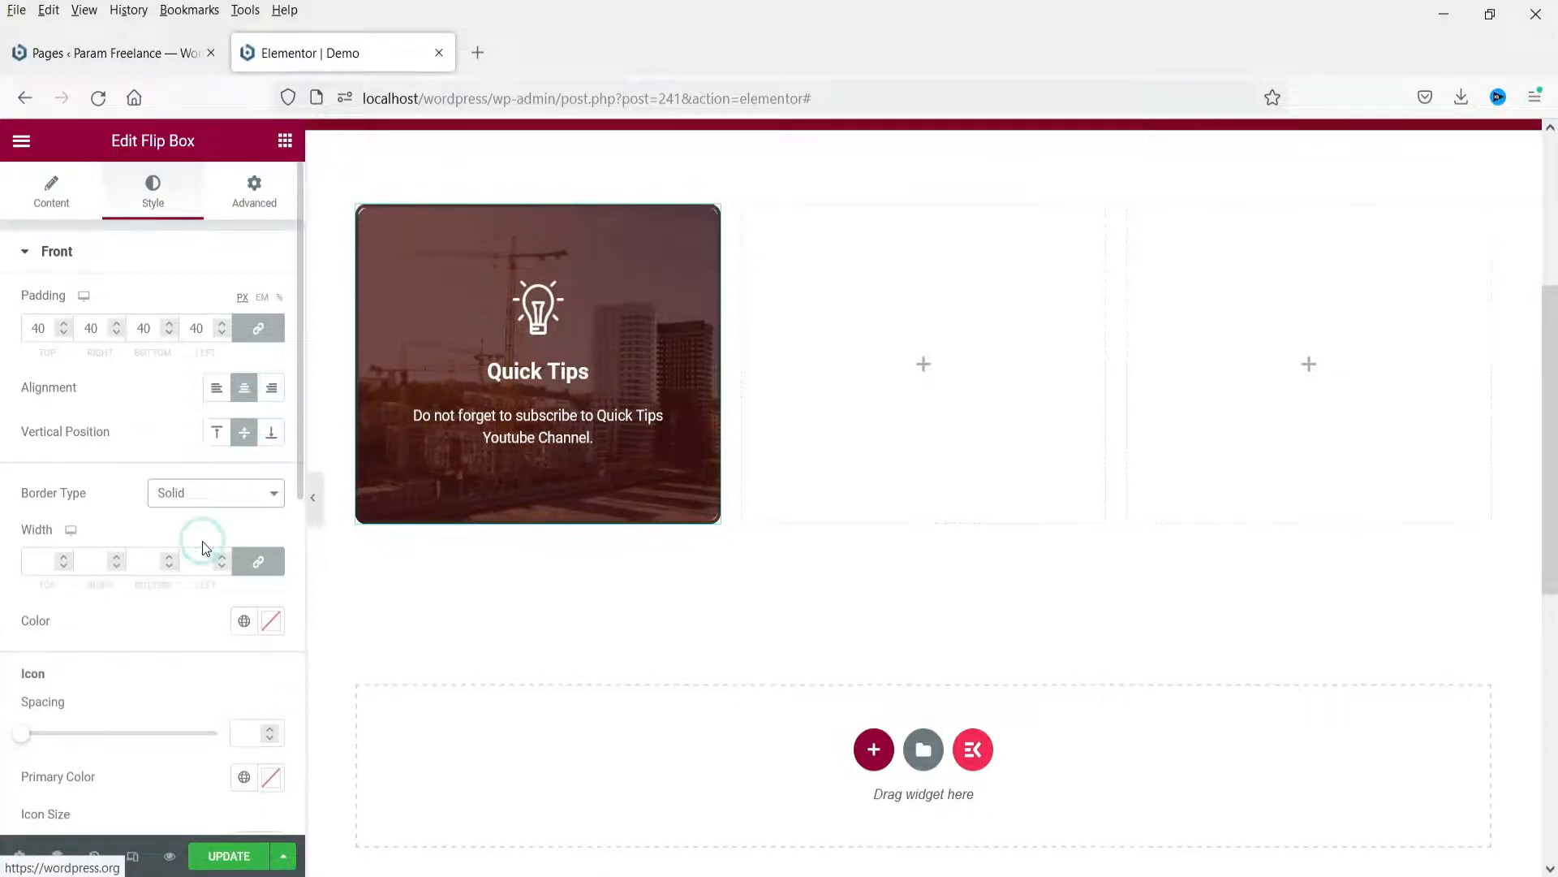
{"action": "left_click", "coordinate": [64, 558]}
{"action": "left_click", "coordinate": [65, 558]}
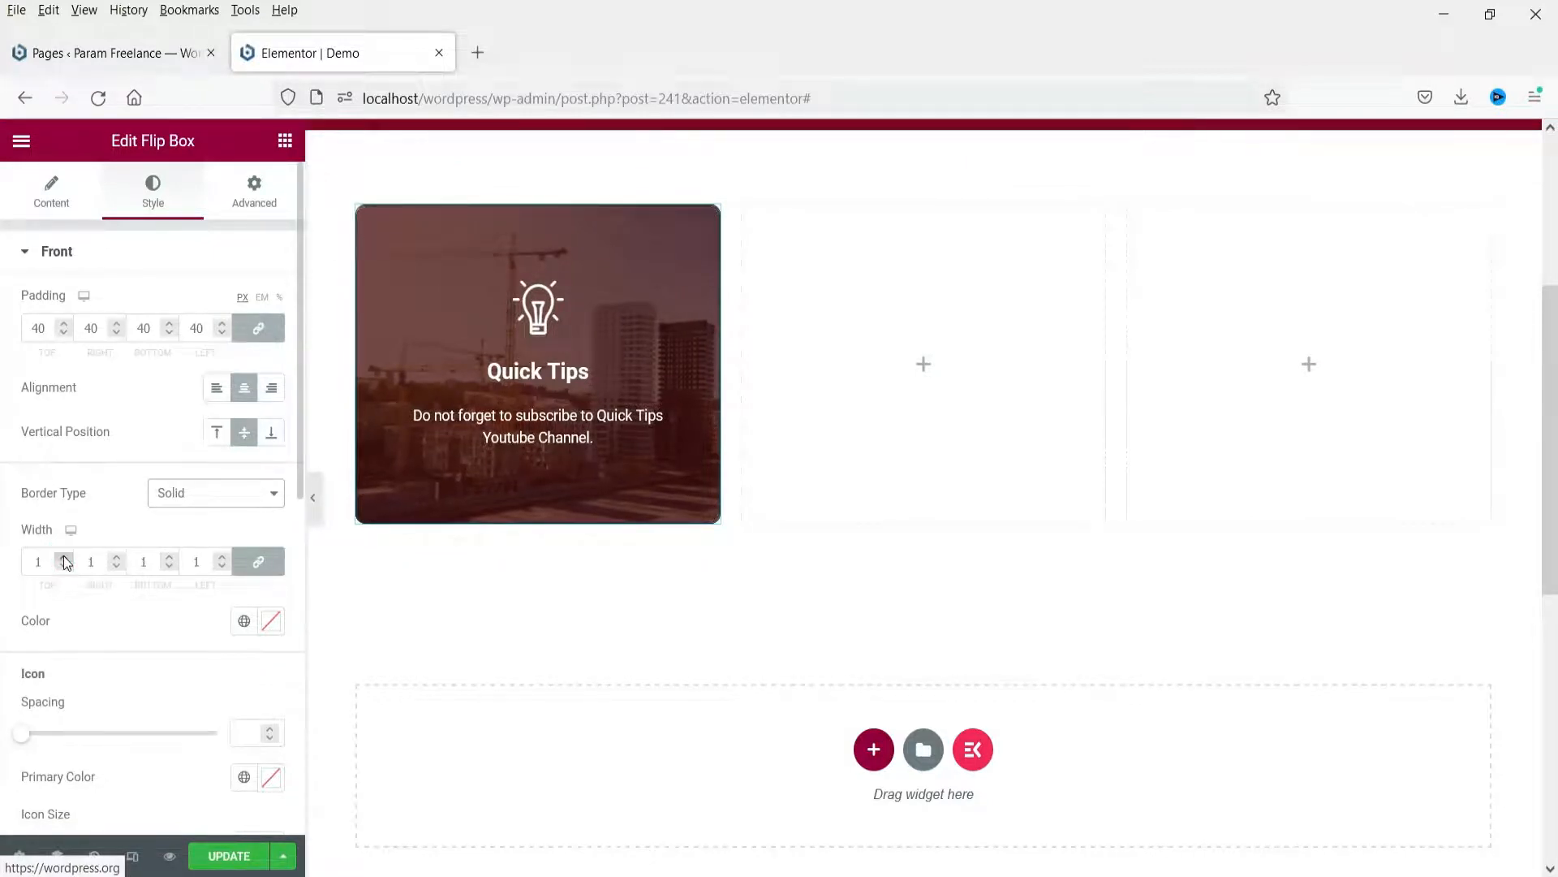
{"action": "left_click", "coordinate": [313, 499]}
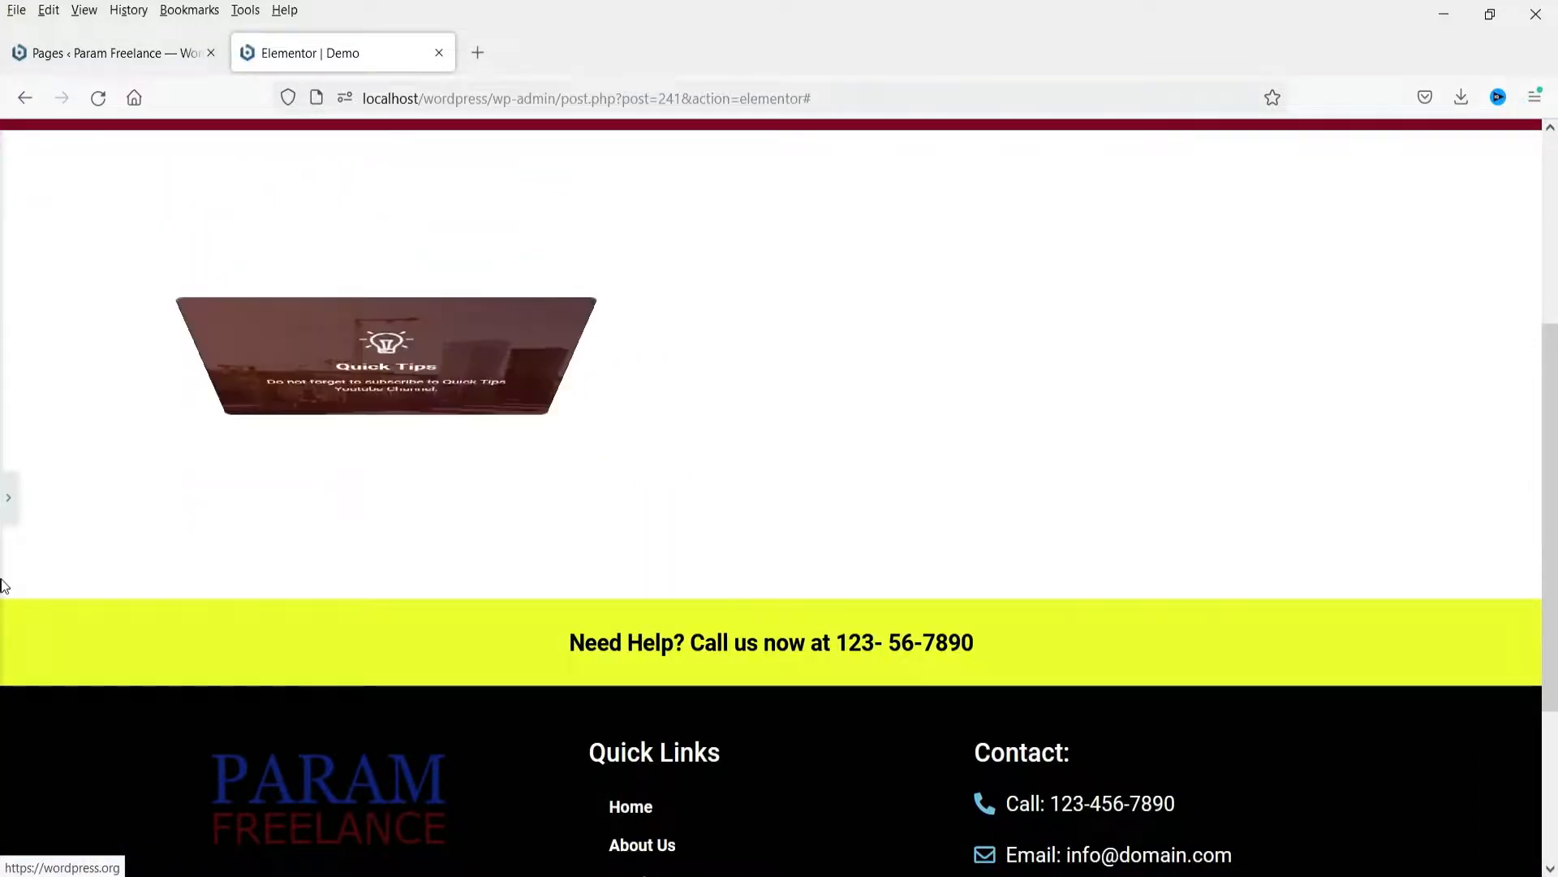
{"action": "left_click", "coordinate": [10, 498]}
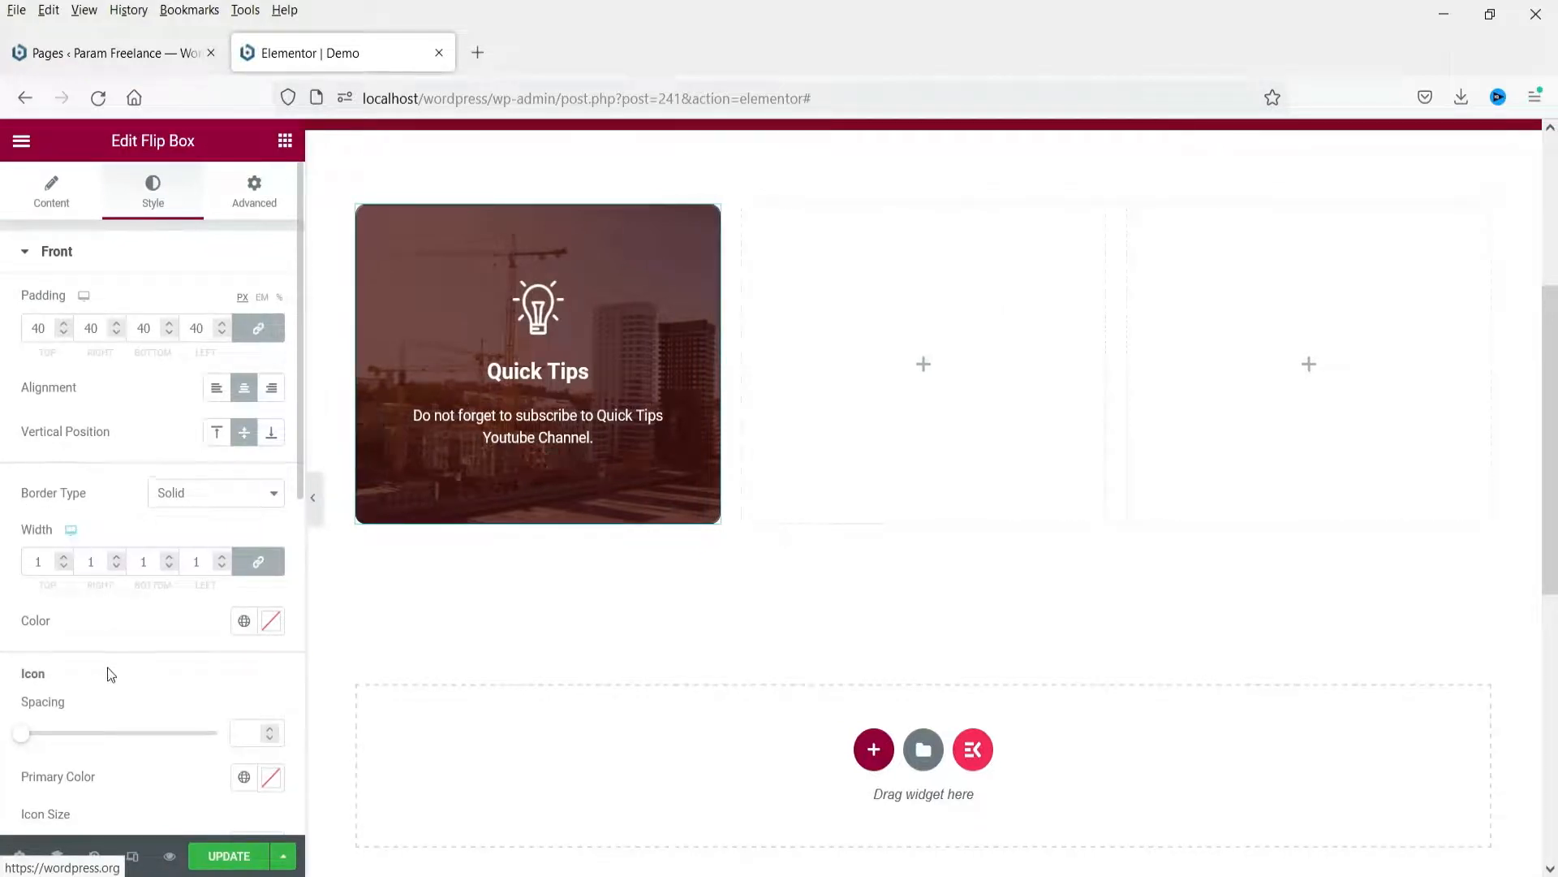
Set the front icon's primary color to yellow, #EDEB26.
{"action": "scroll", "coordinate": [110, 675], "scroll_direction": "down", "scroll_amount": 3}
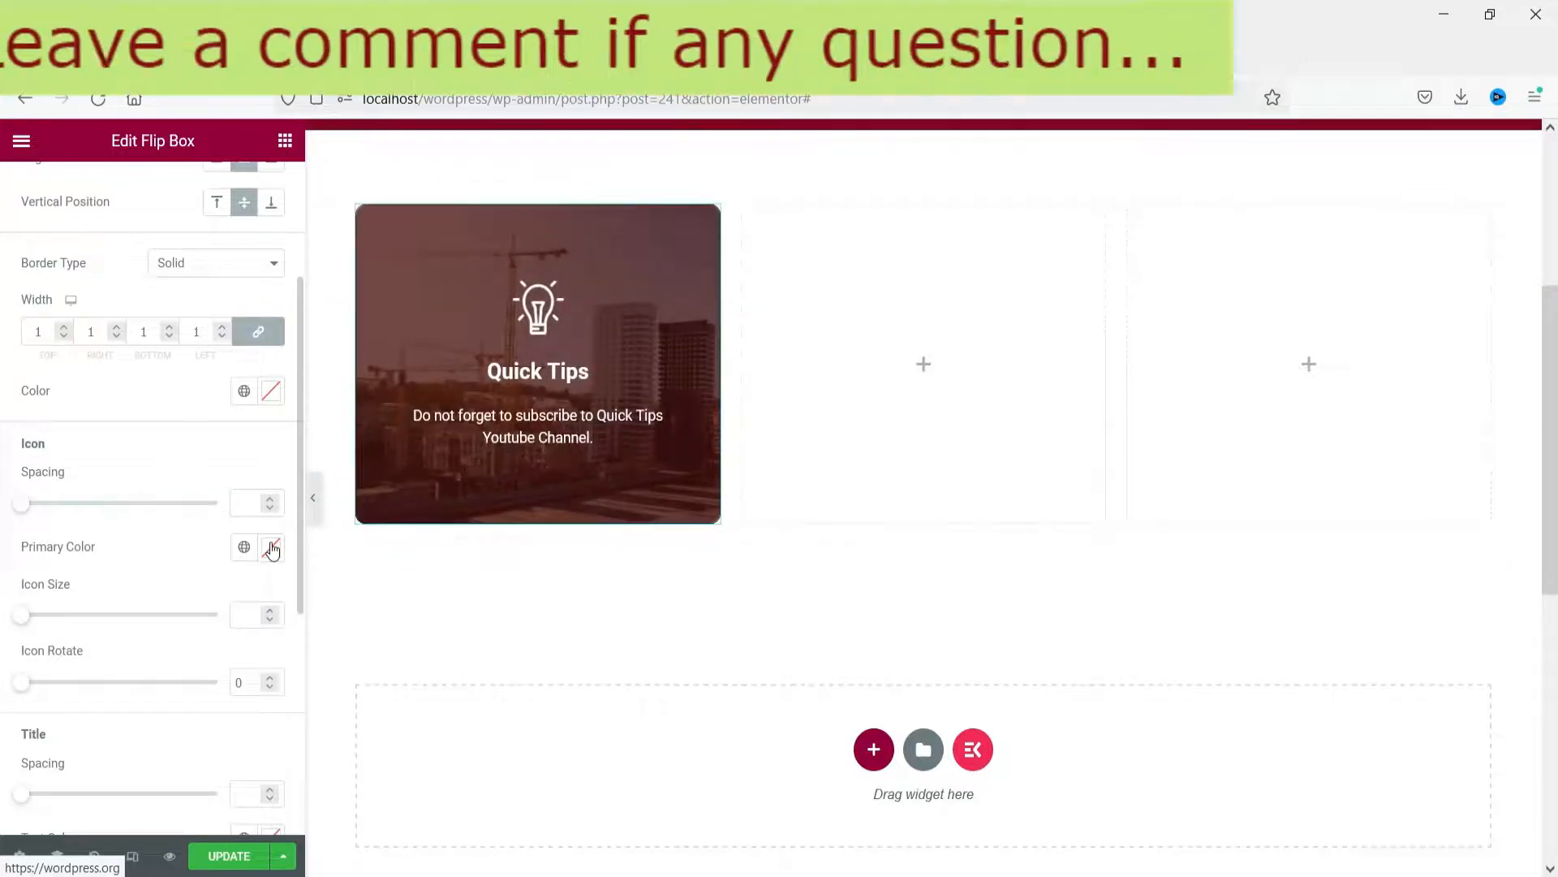
{"action": "left_click", "coordinate": [269, 549]}
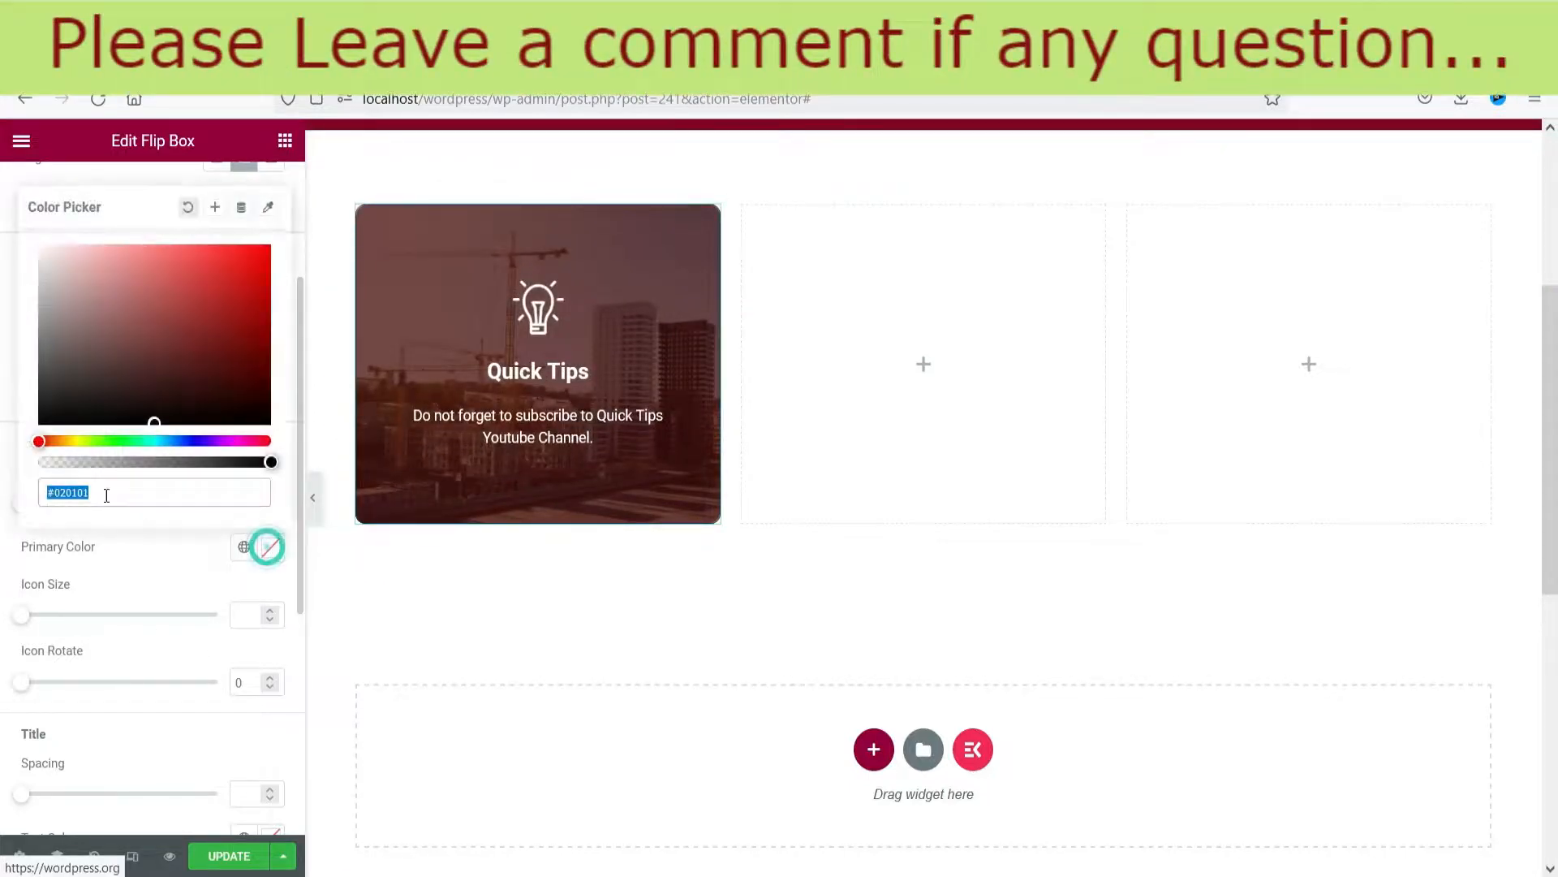
{"action": "left_click", "coordinate": [74, 441]}
{"action": "left_click", "coordinate": [234, 255]}
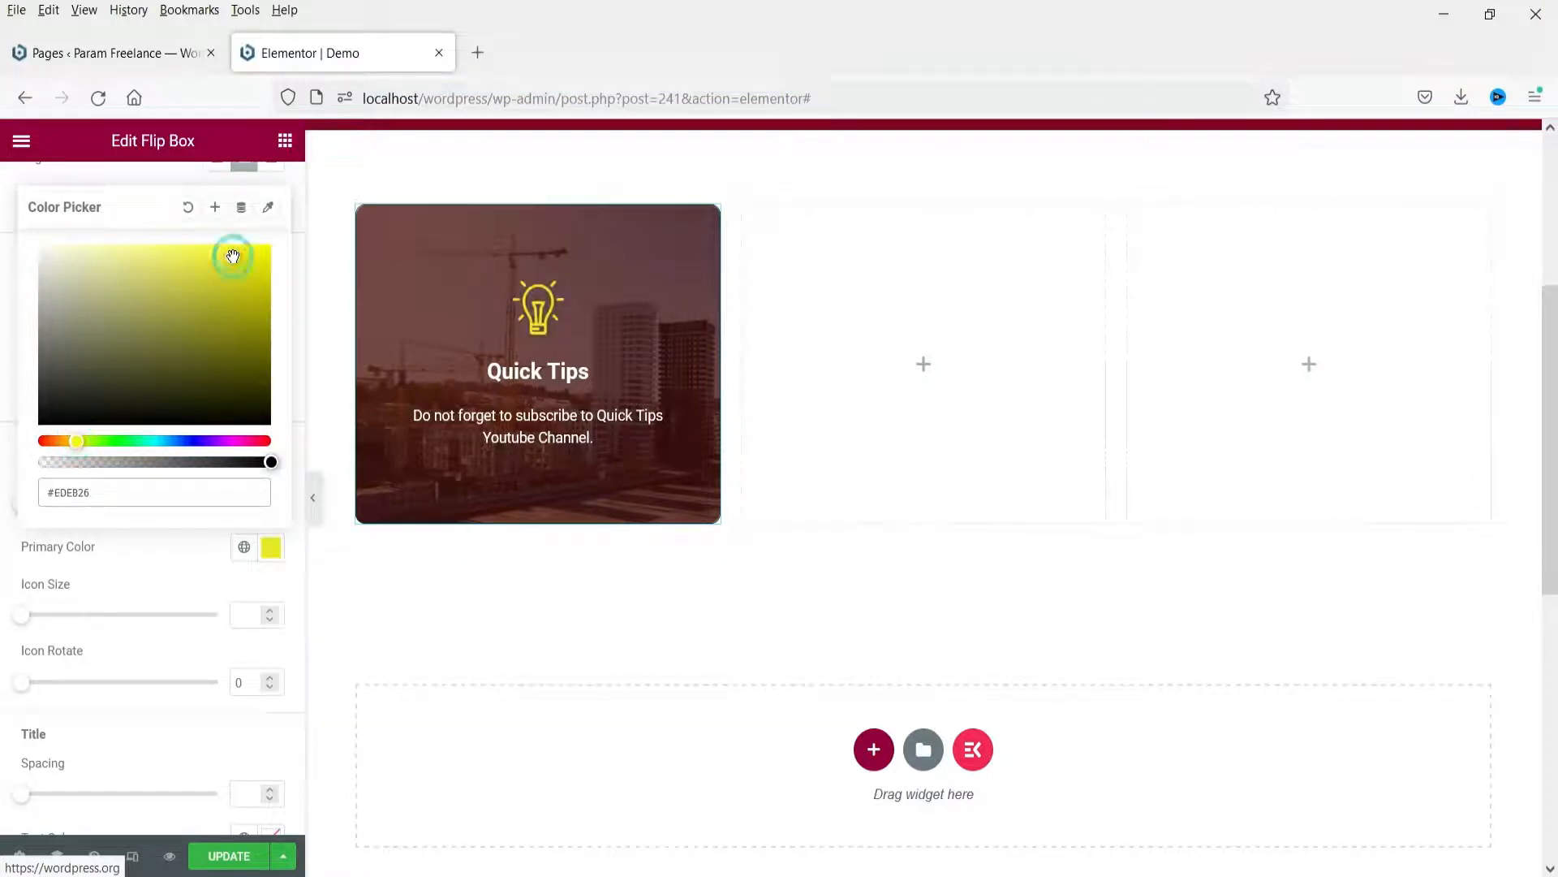
{"action": "left_click", "coordinate": [123, 593]}
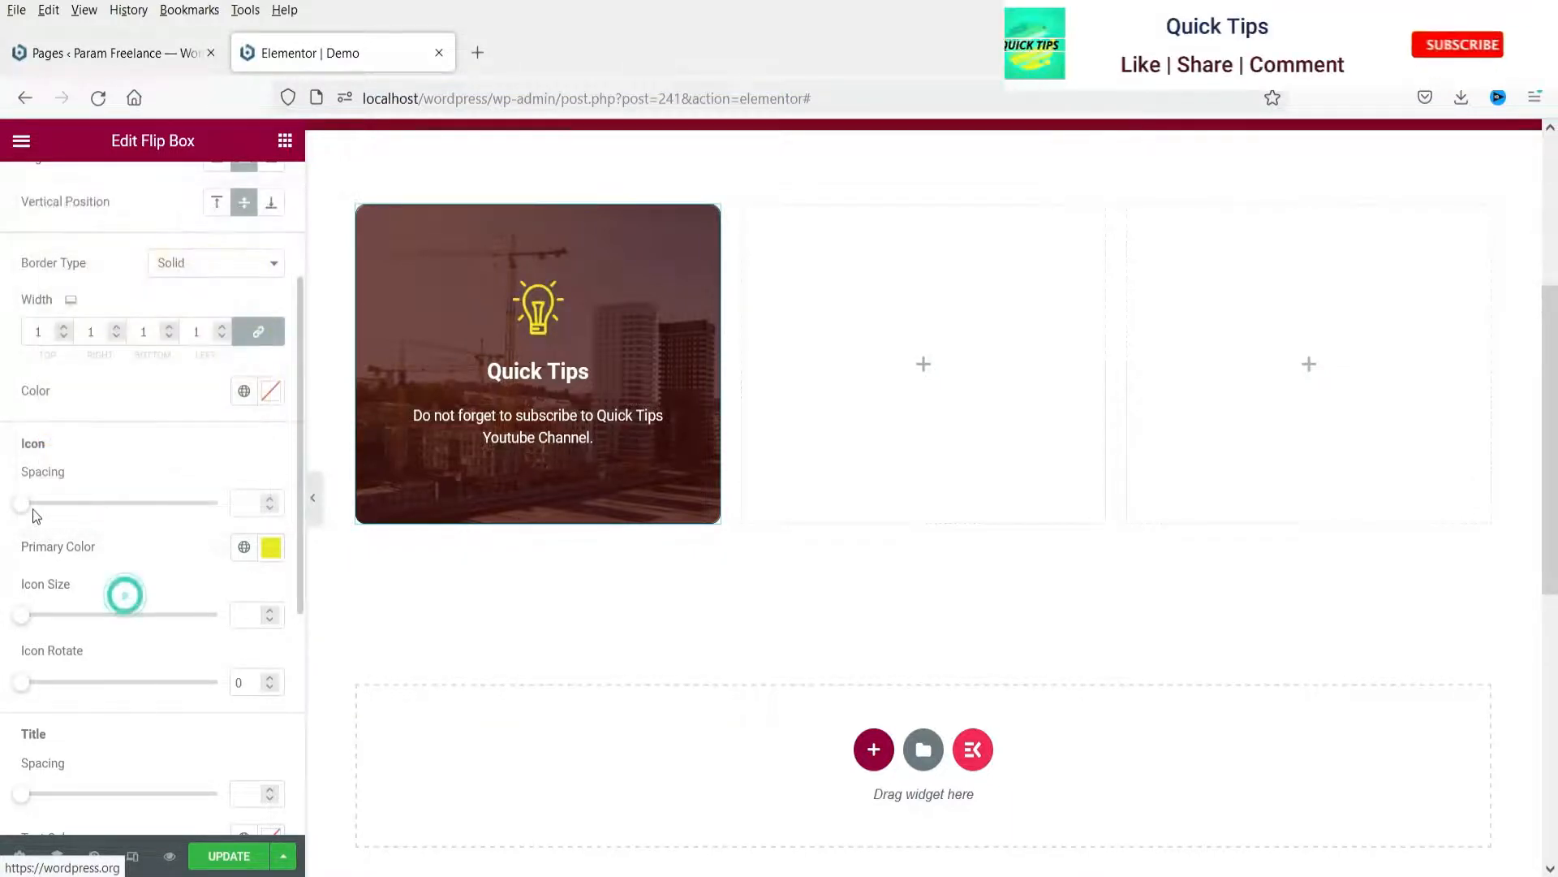
Set the front icon's spacing to 24 and its size to 74, keeping its rotation at 0.
{"action": "left_click_drag", "start_coordinate": [27, 507], "coordinate": [72, 515]}
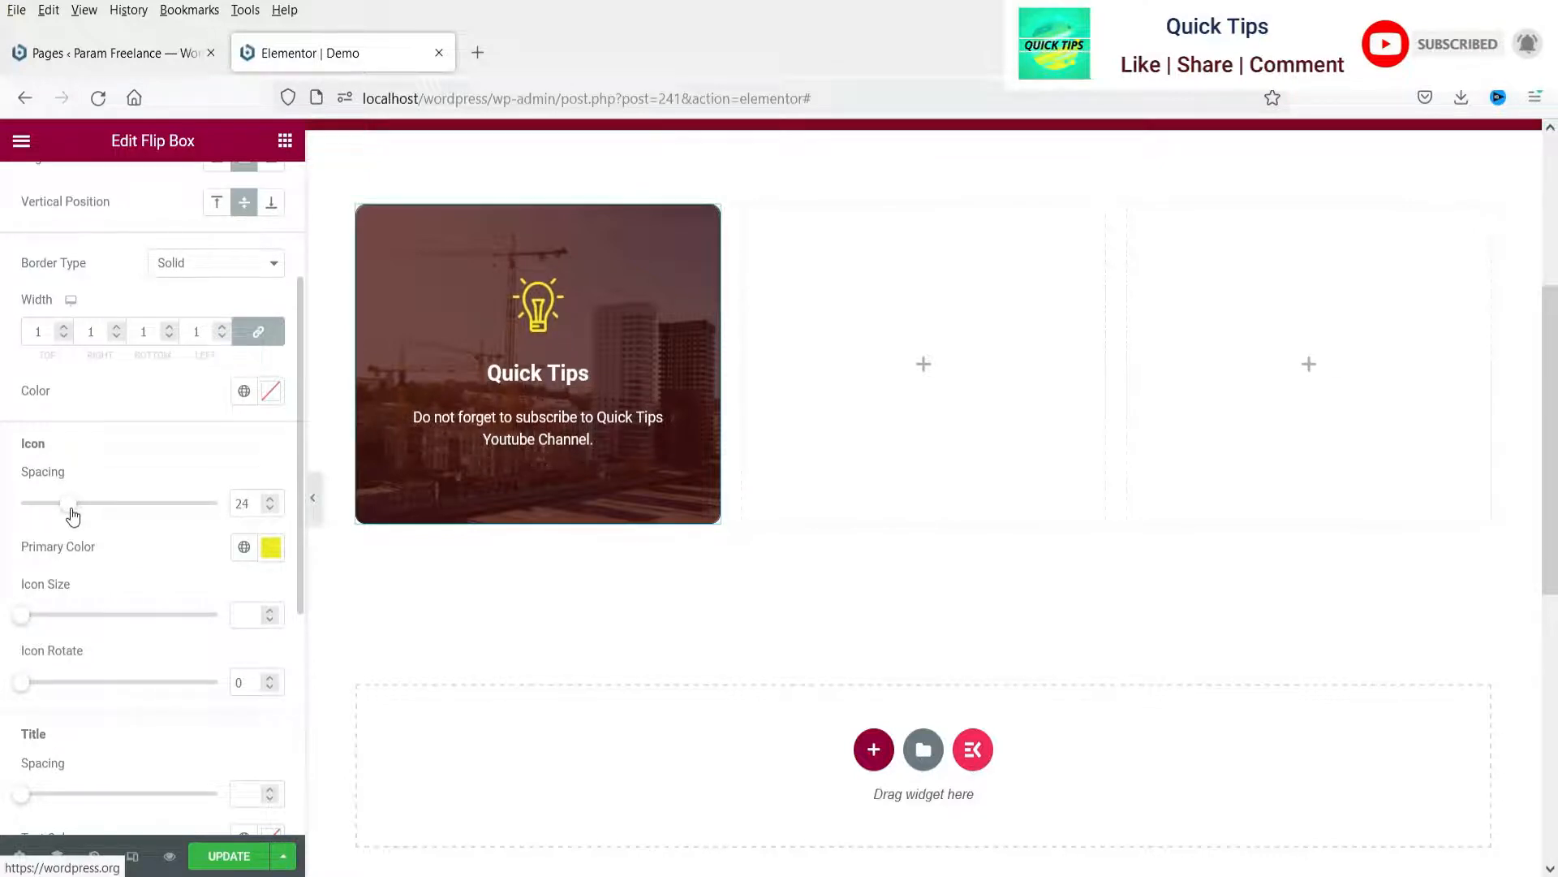
{"action": "left_click_drag", "start_coordinate": [22, 614], "coordinate": [66, 622]}
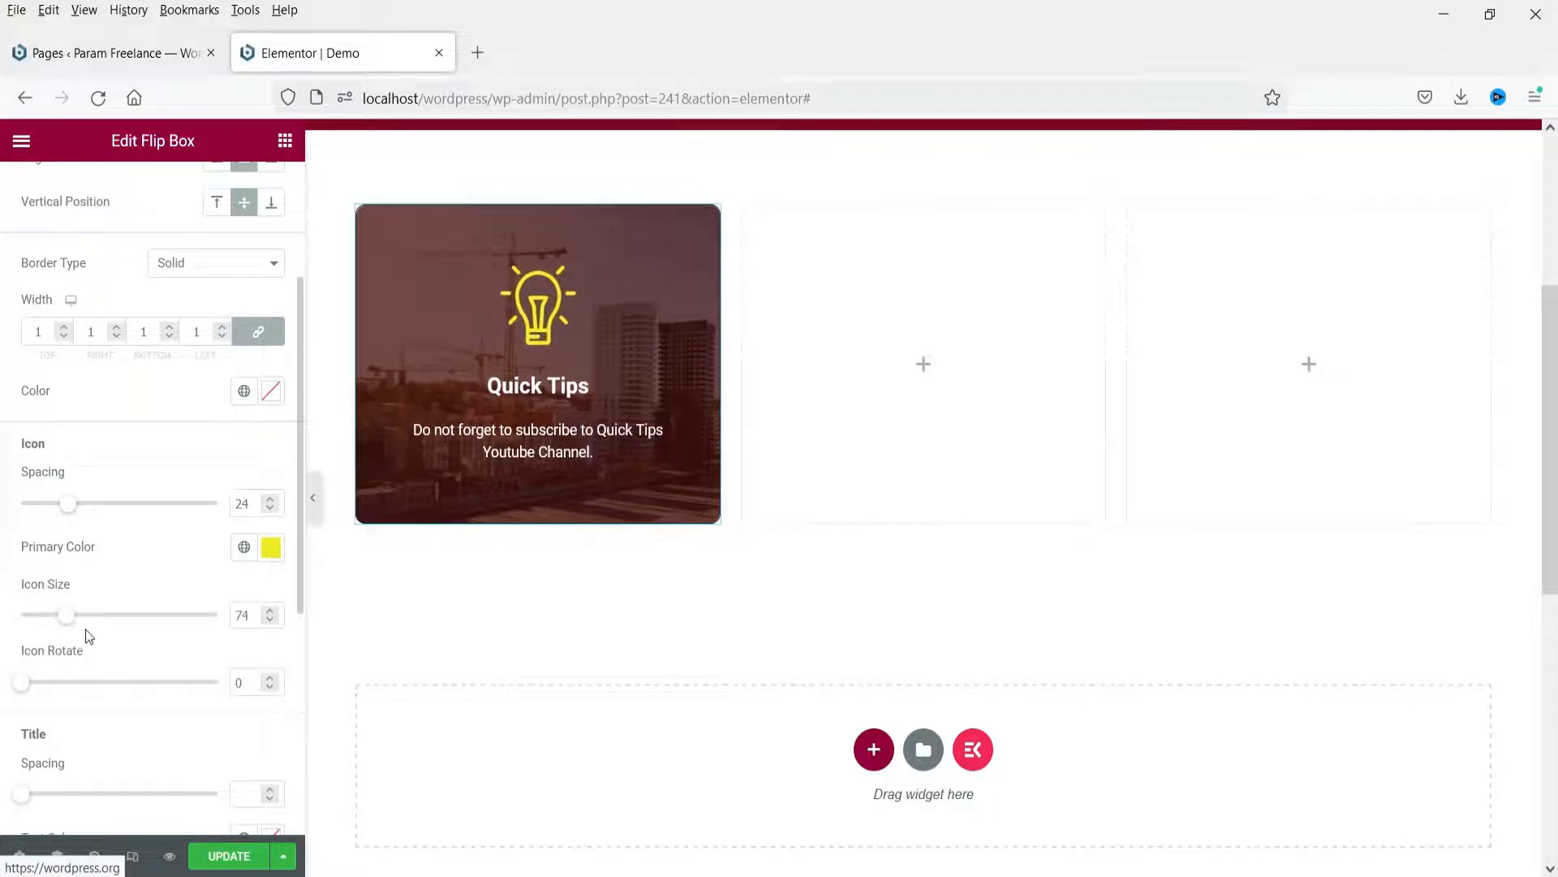
{"action": "scroll", "coordinate": [89, 636], "scroll_direction": "down", "scroll_amount": 2}
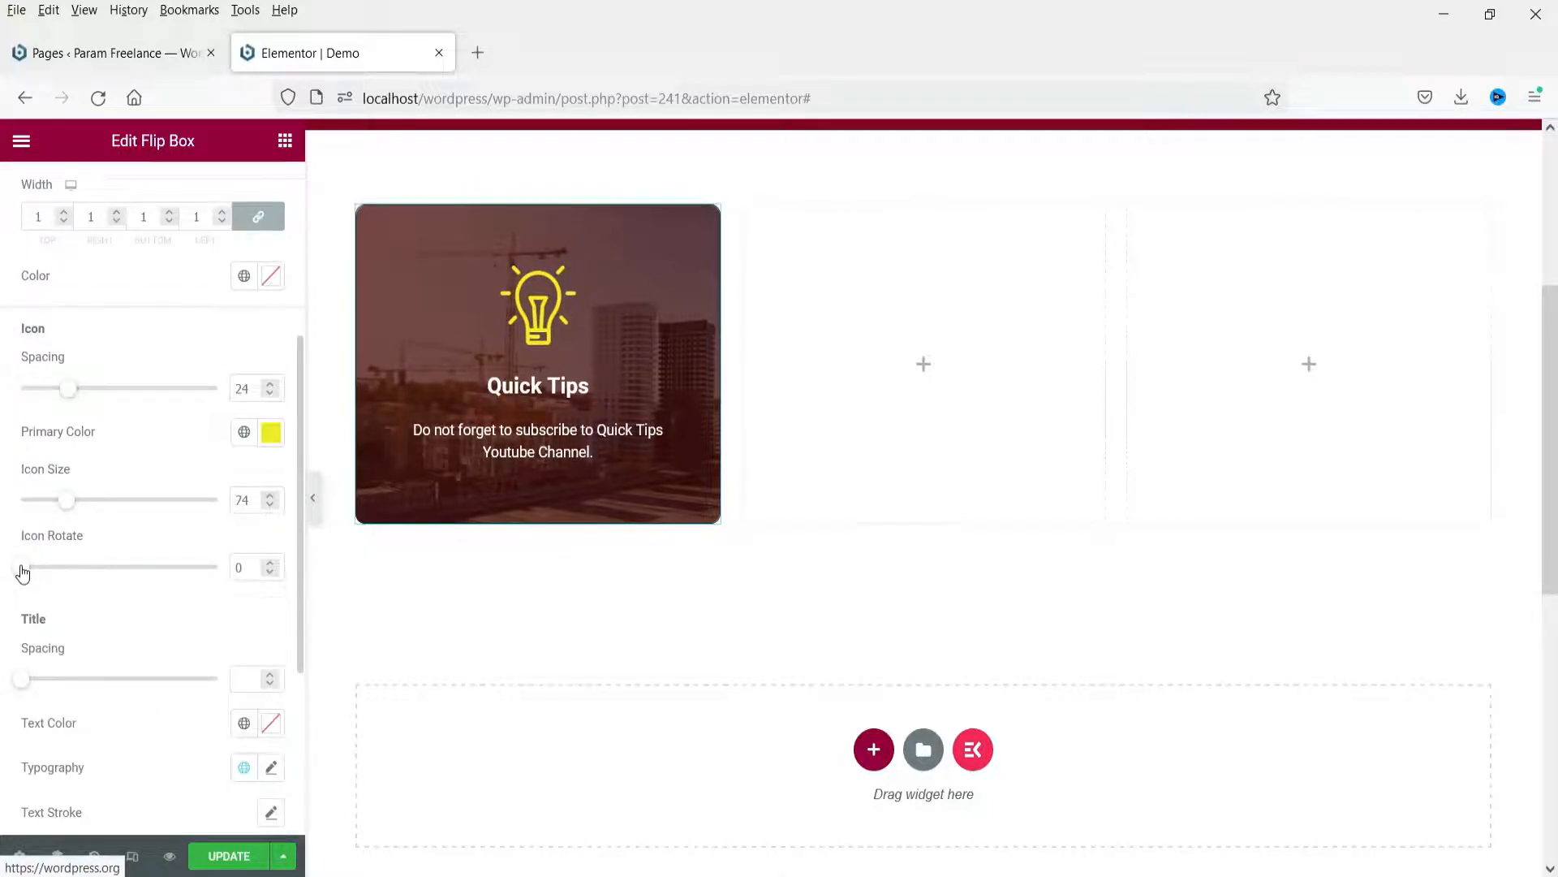
{"action": "mouse_move", "coordinate": [23, 574]}
{"action": "left_mouse_down"}
{"action": "mouse_move", "coordinate": [42, 567]}
{"action": "mouse_move", "coordinate": [4, 568]}
{"action": "left_mouse_up"}
Set the front title's text color to light orange, #FBBC71.
{"action": "scroll", "coordinate": [112, 614], "scroll_direction": "down", "scroll_amount": 2}
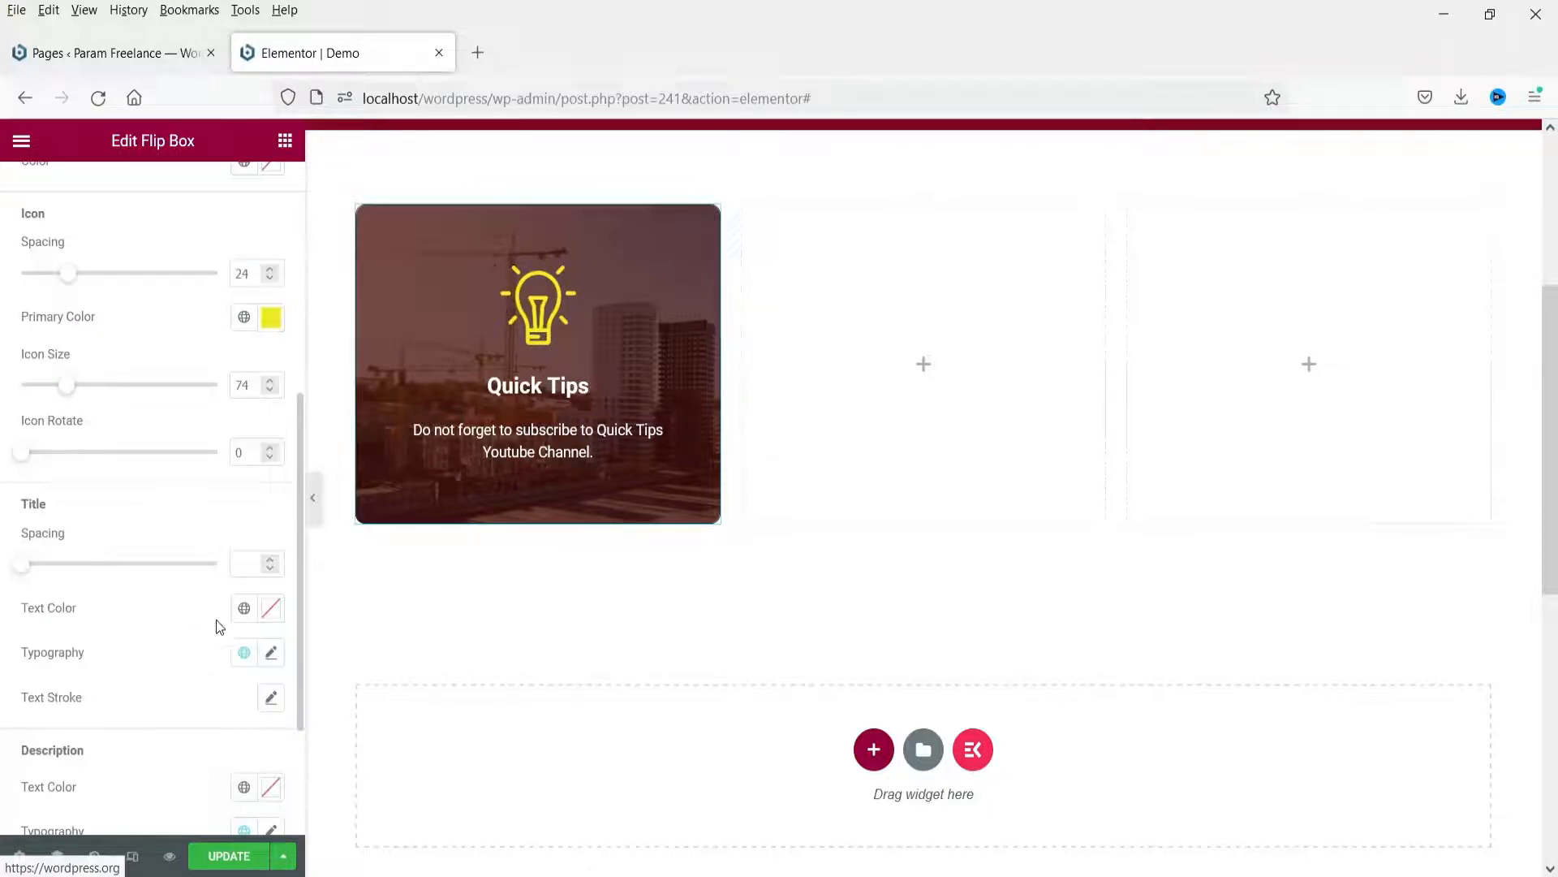
{"action": "left_click", "coordinate": [270, 611]}
{"action": "type", "text": "#FBBC71"}
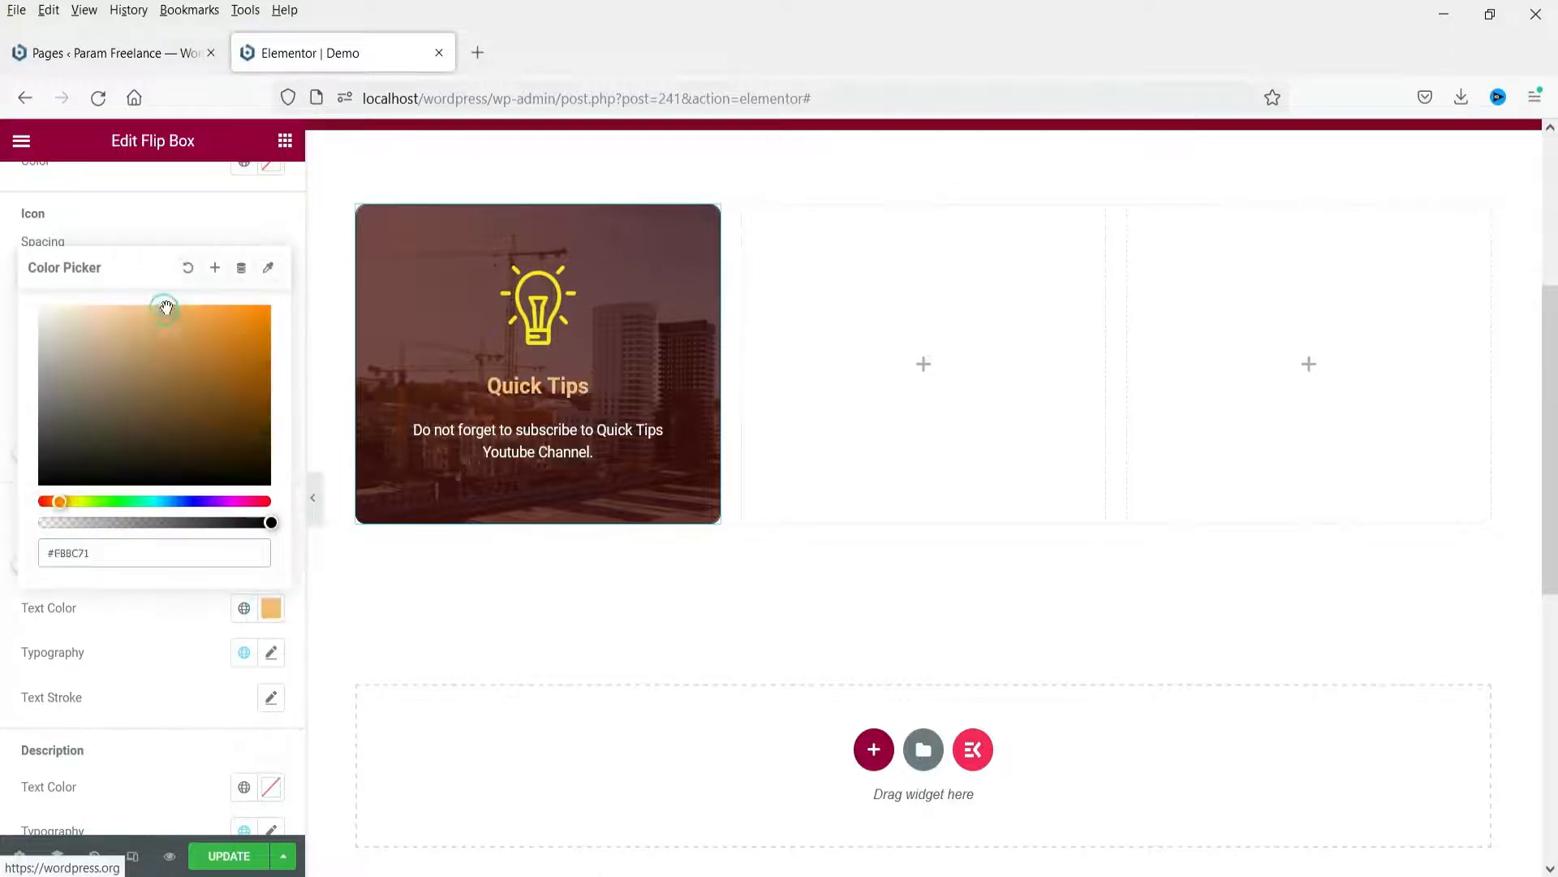
Set the front title's font family to Aclonica.
{"action": "left_click", "coordinate": [264, 664]}
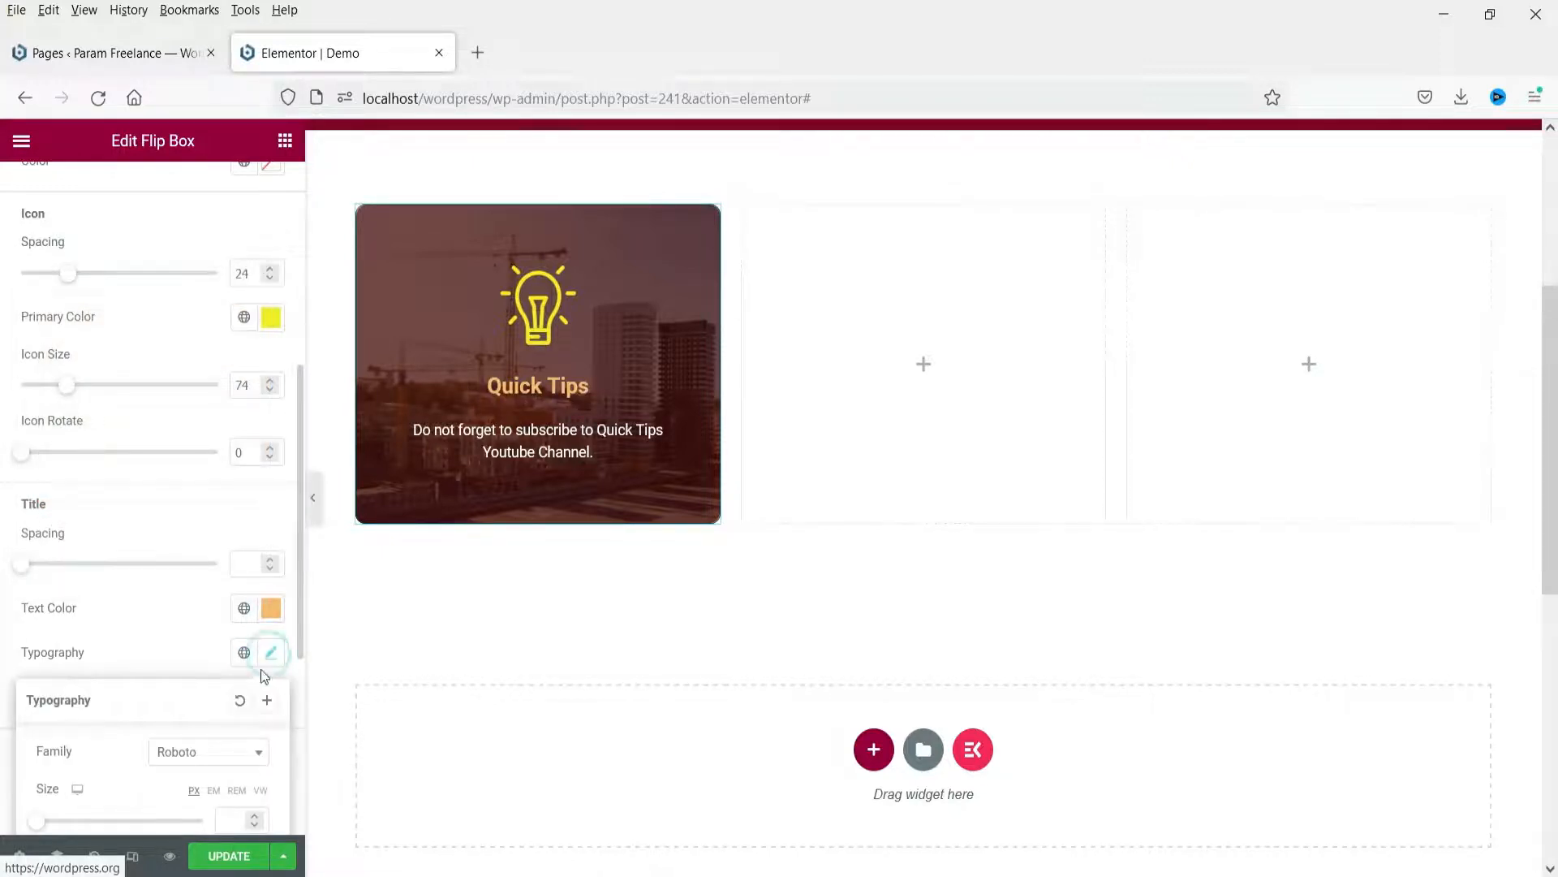
{"action": "scroll", "coordinate": [158, 601], "scroll_direction": "down", "scroll_amount": 4}
{"action": "left_click", "coordinate": [202, 408]}
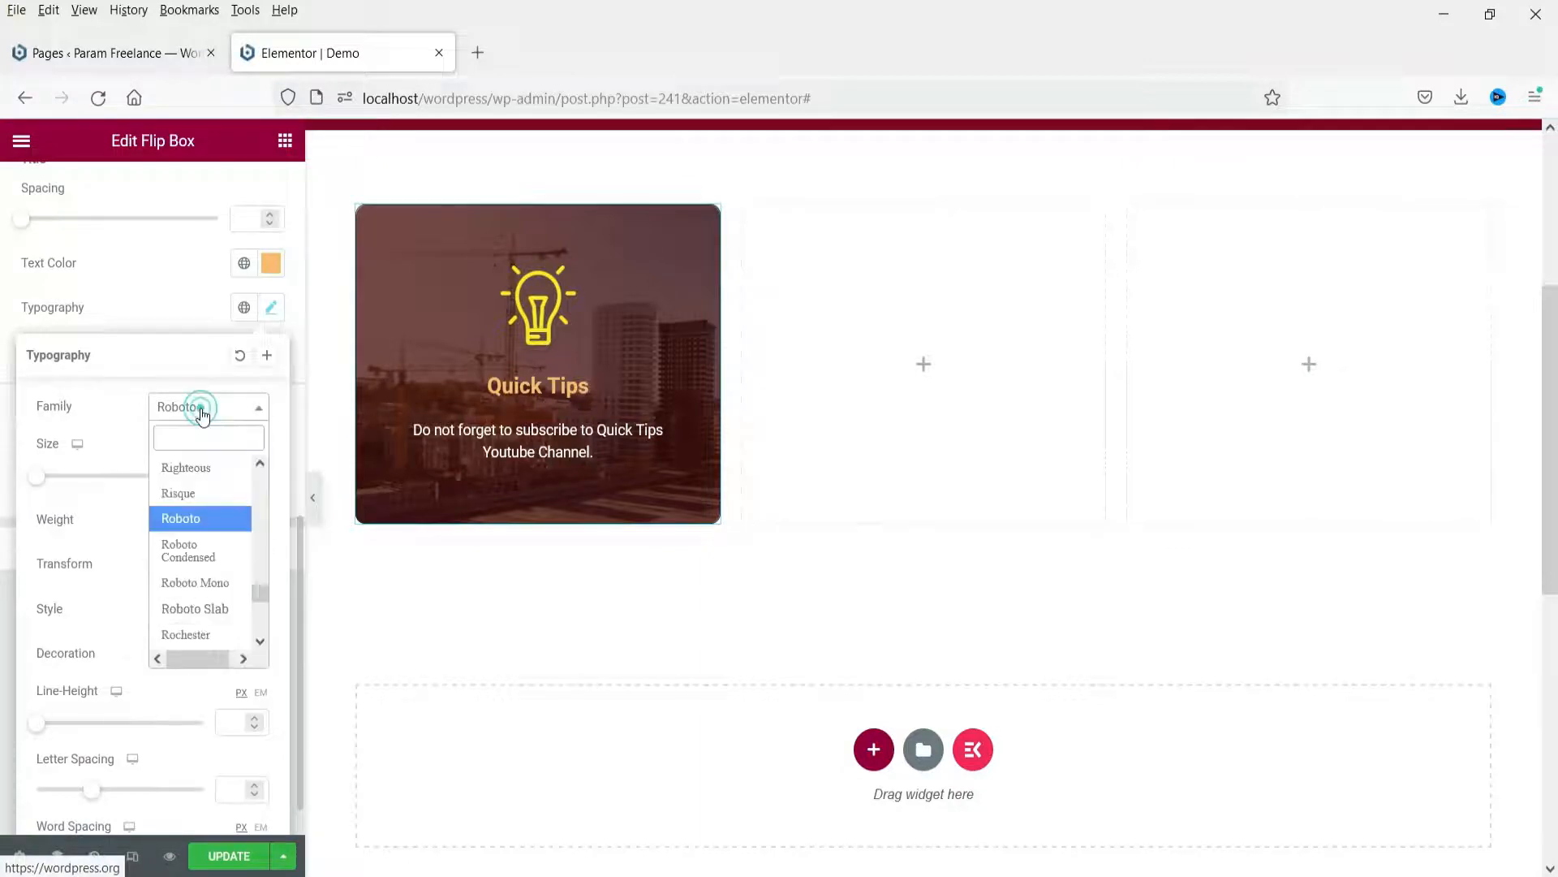
{"action": "scroll", "coordinate": [202, 520], "scroll_direction": "up", "scroll_amount": 6}
{"action": "left_click", "coordinate": [203, 499]}
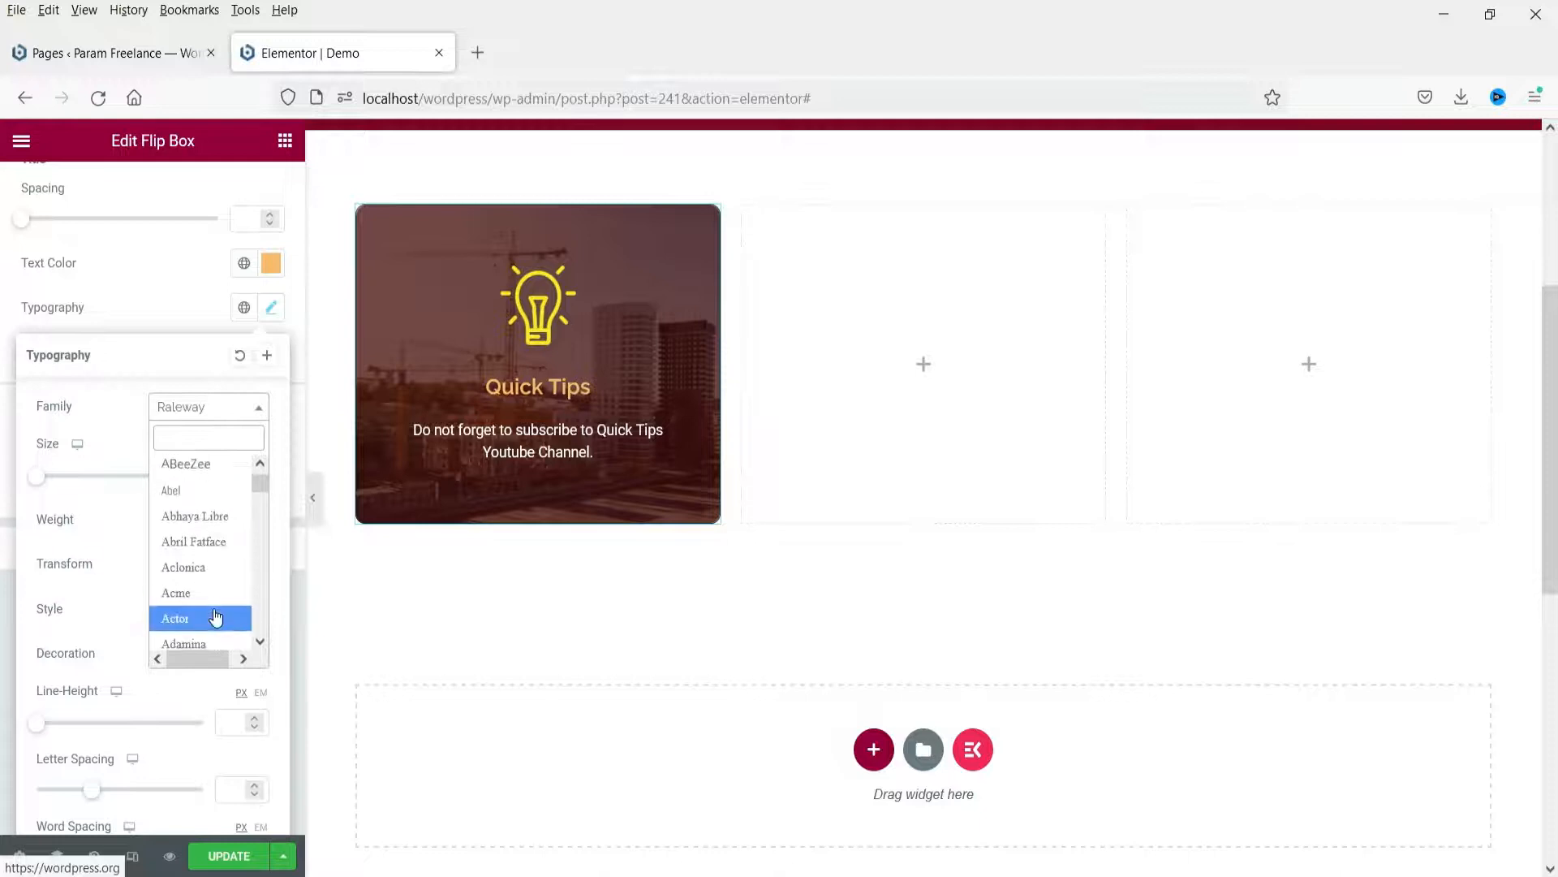
{"action": "scroll", "coordinate": [215, 617], "scroll_direction": "up", "scroll_amount": 3}
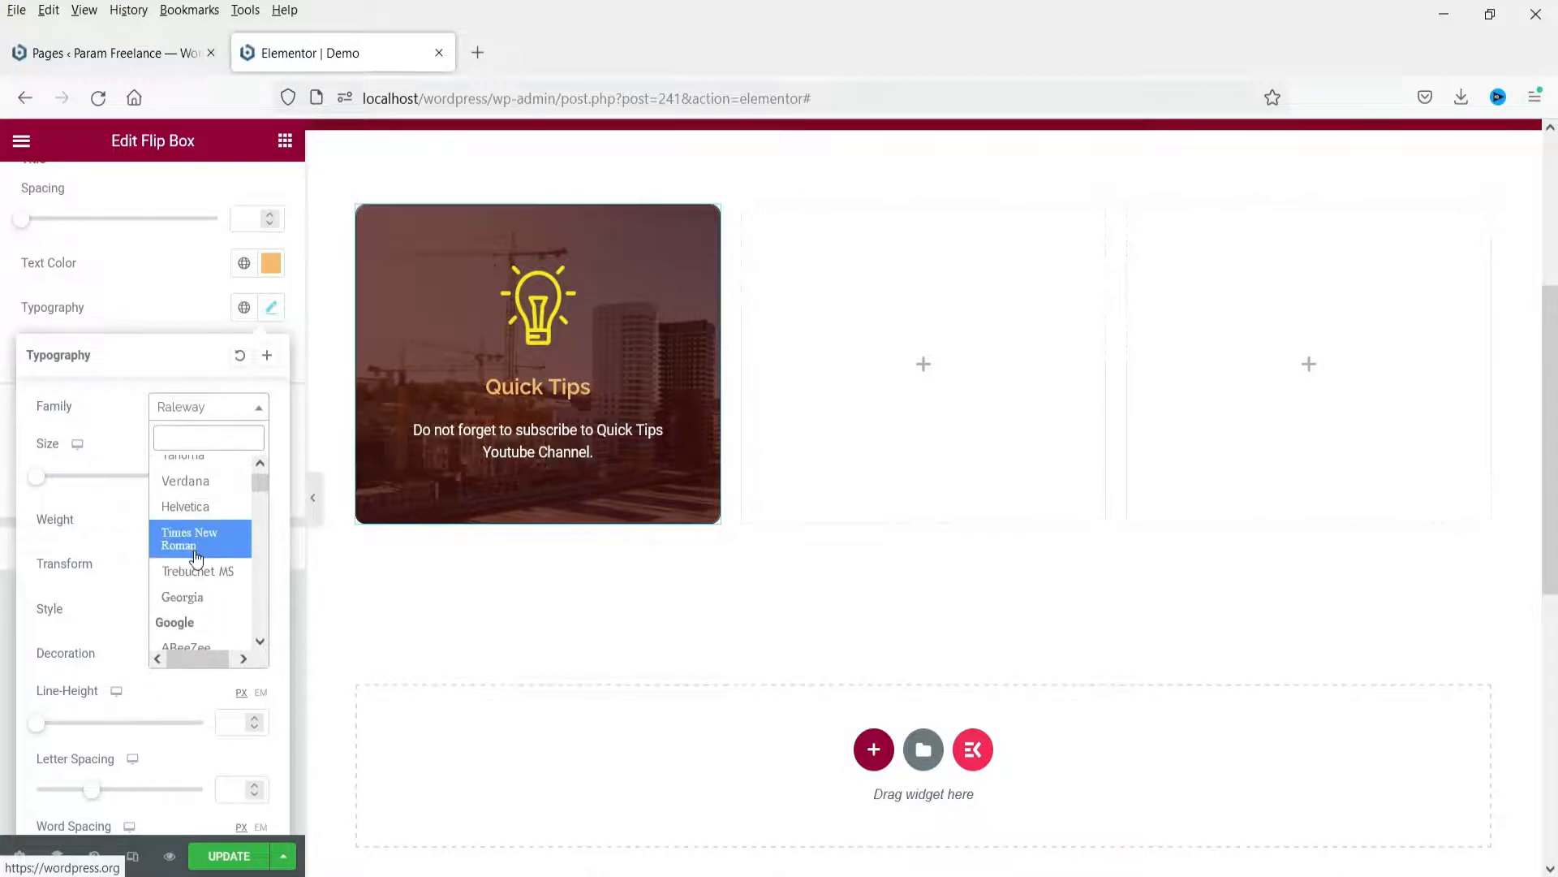
{"action": "scroll", "coordinate": [198, 558], "scroll_direction": "down", "scroll_amount": 4}
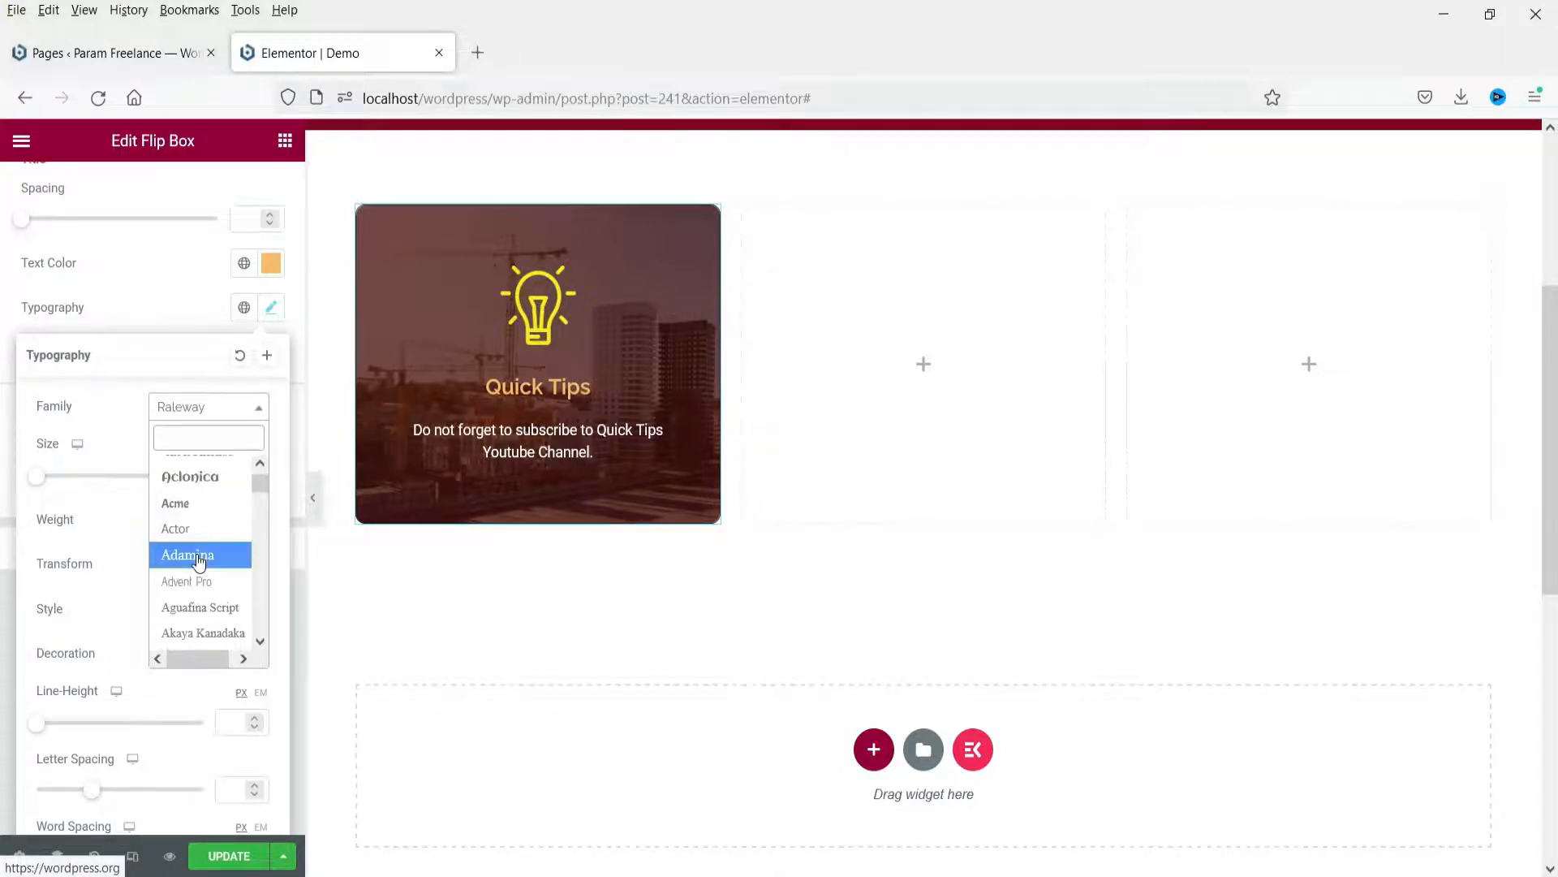
{"action": "left_click", "coordinate": [202, 477]}
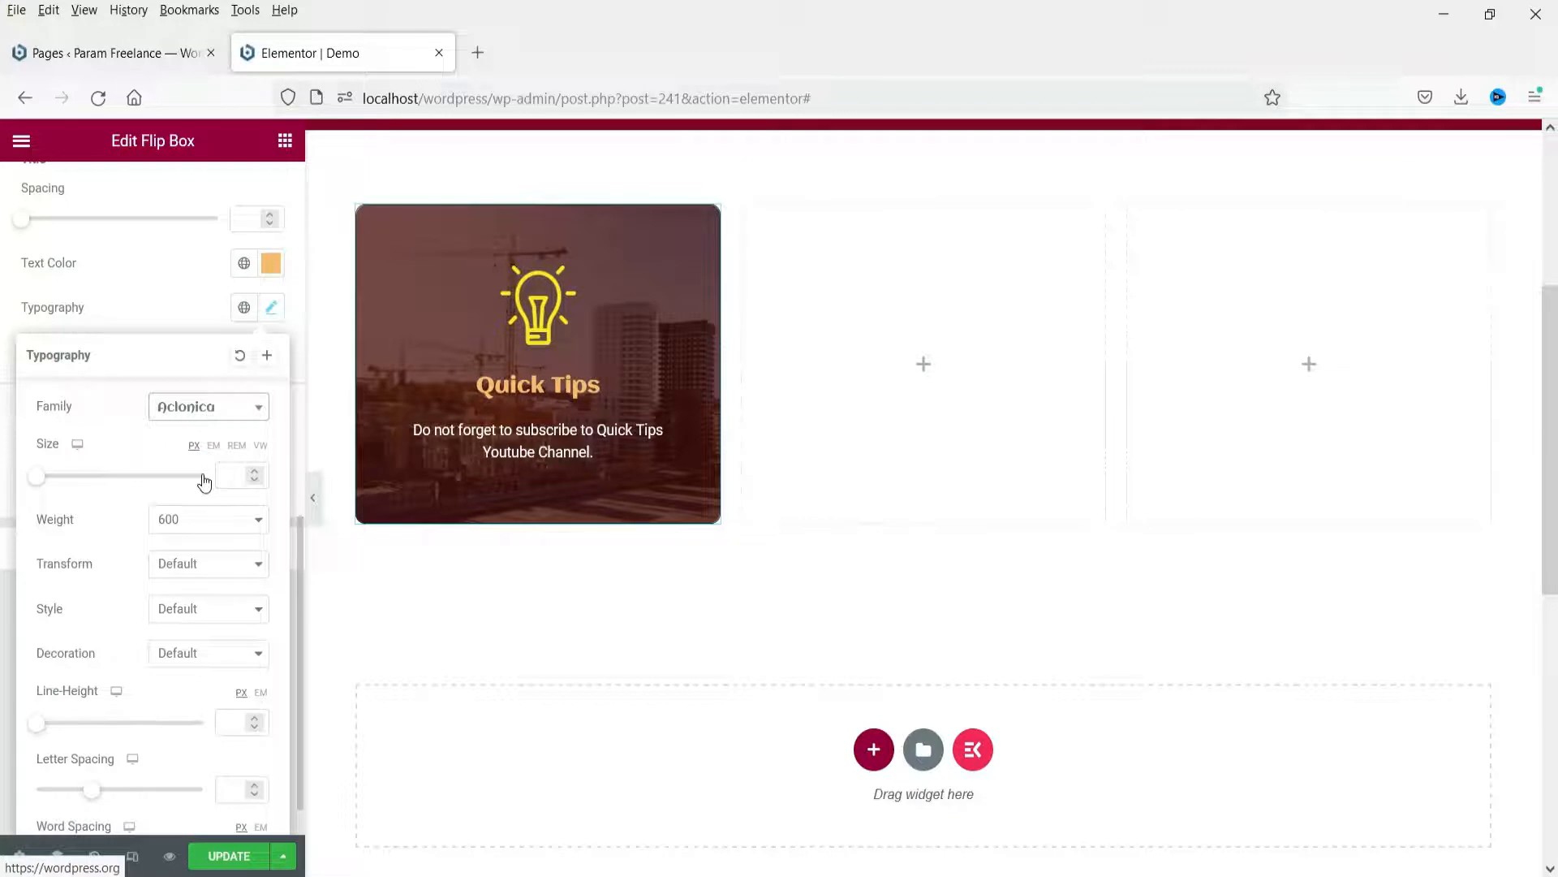
Set the front title's font size to 37 px and its weight to 500.
{"action": "mouse_move", "coordinate": [38, 475]}
{"action": "left_mouse_down"}
{"action": "mouse_move", "coordinate": [76, 483]}
{"action": "mouse_move", "coordinate": [65, 477]}
{"action": "left_mouse_up"}
{"action": "left_click", "coordinate": [168, 523]}
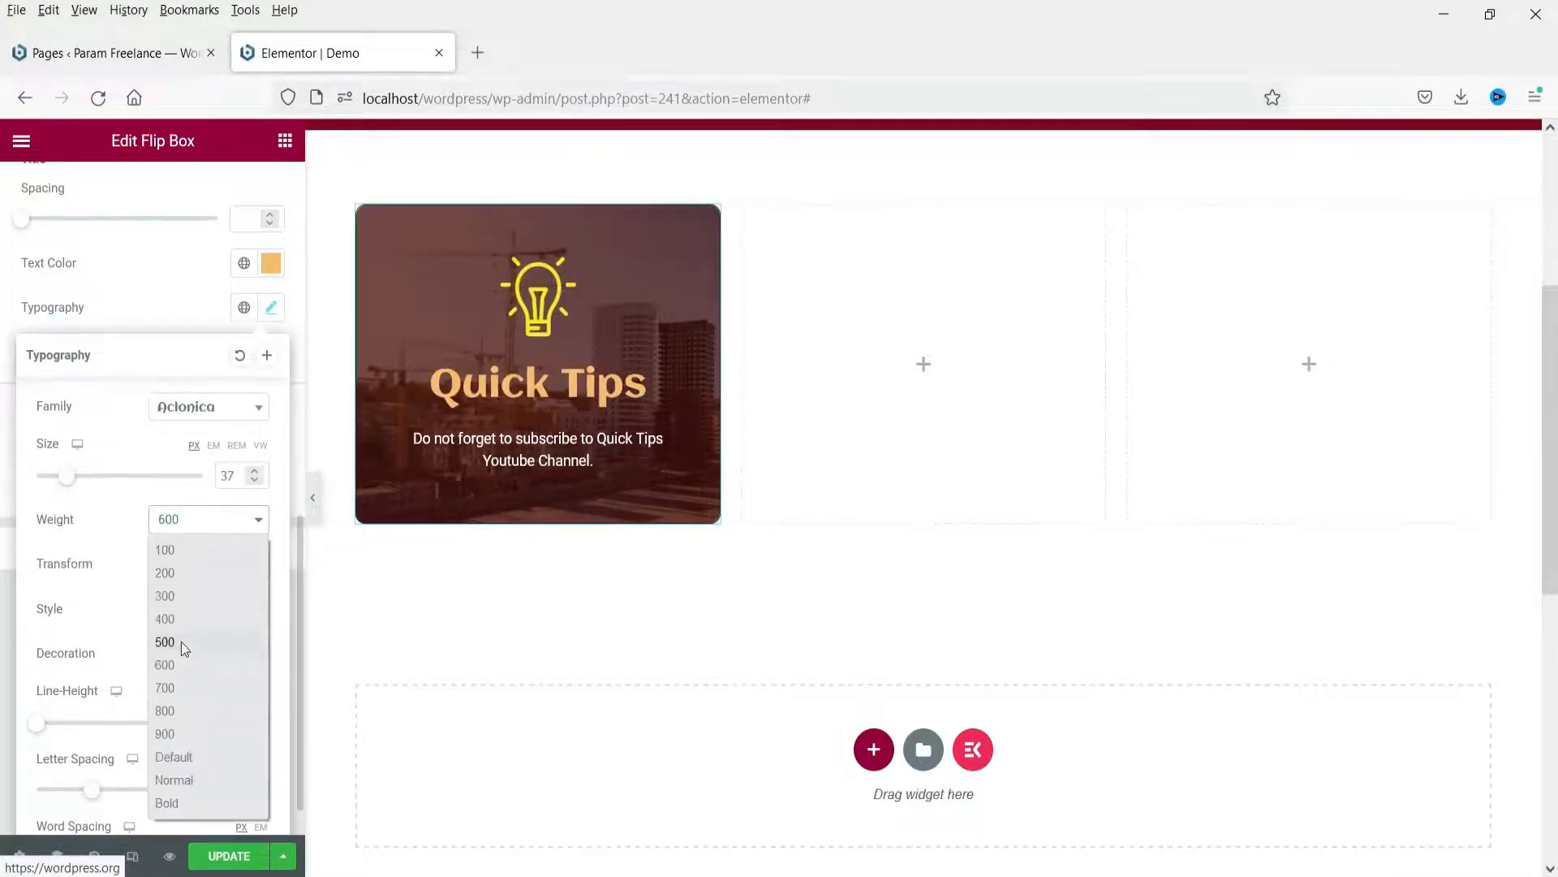
{"action": "left_click", "coordinate": [181, 643]}
{"action": "left_click", "coordinate": [149, 297]}
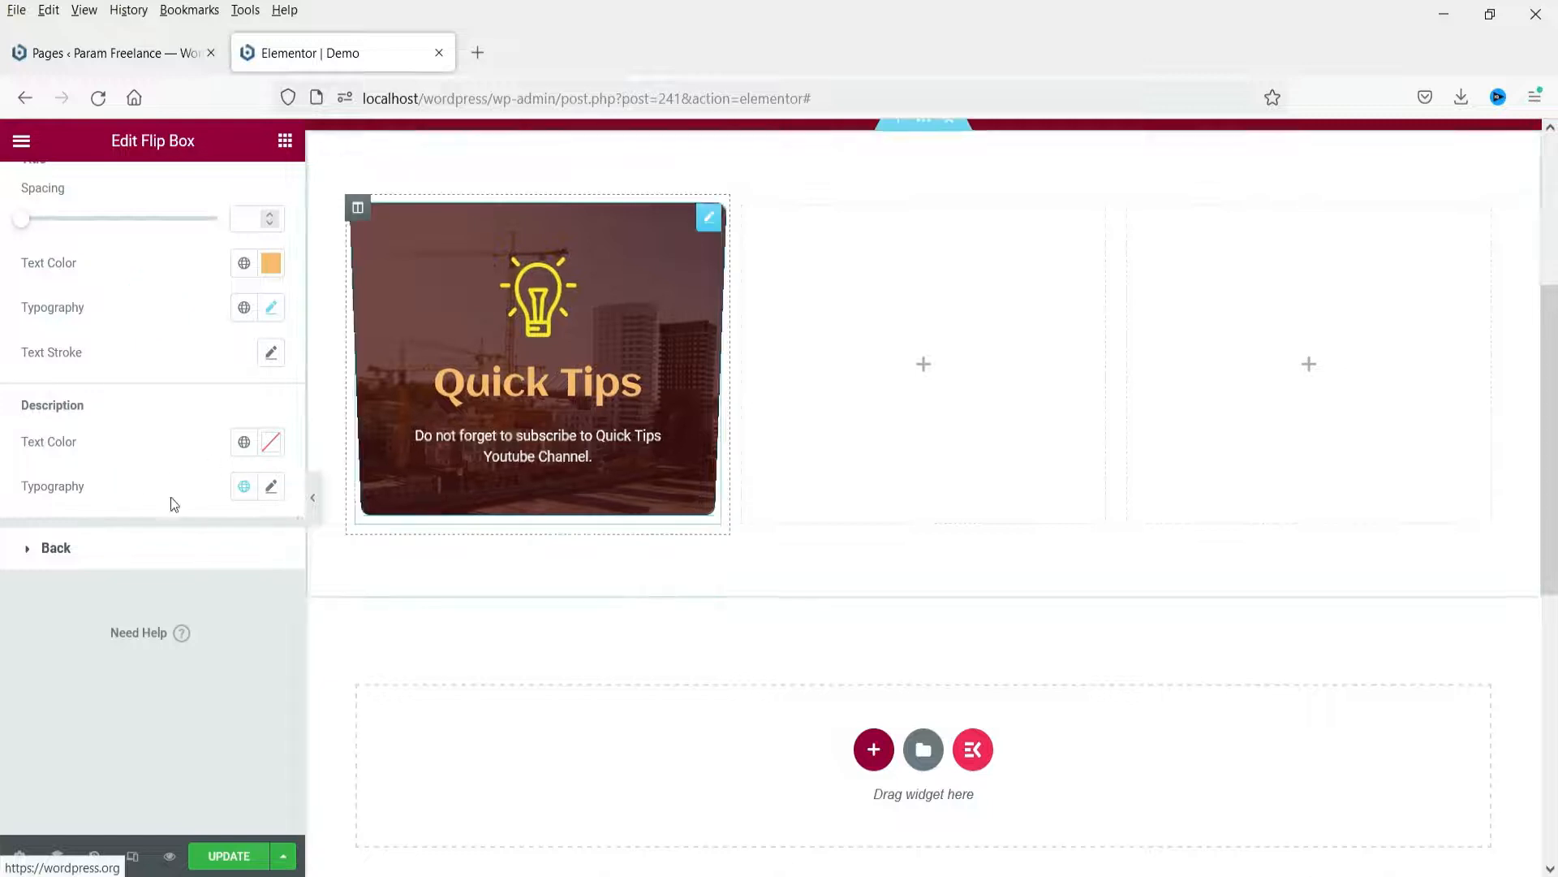
Set the front description's font size to 18 px.
{"action": "left_click", "coordinate": [273, 488]}
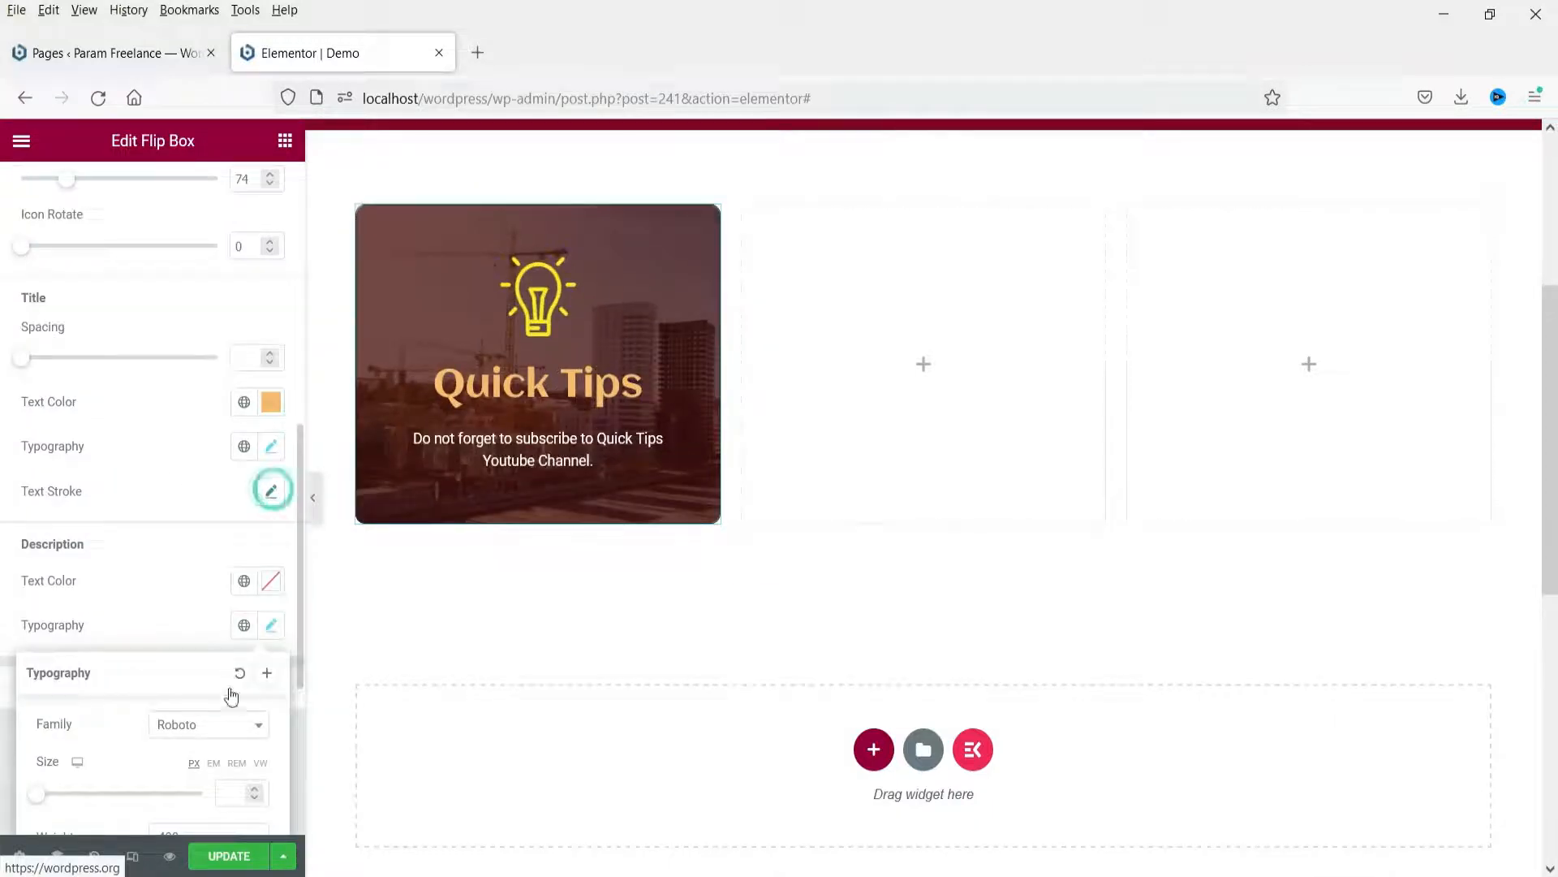
{"action": "left_click_drag", "start_coordinate": [38, 799], "coordinate": [53, 799]}
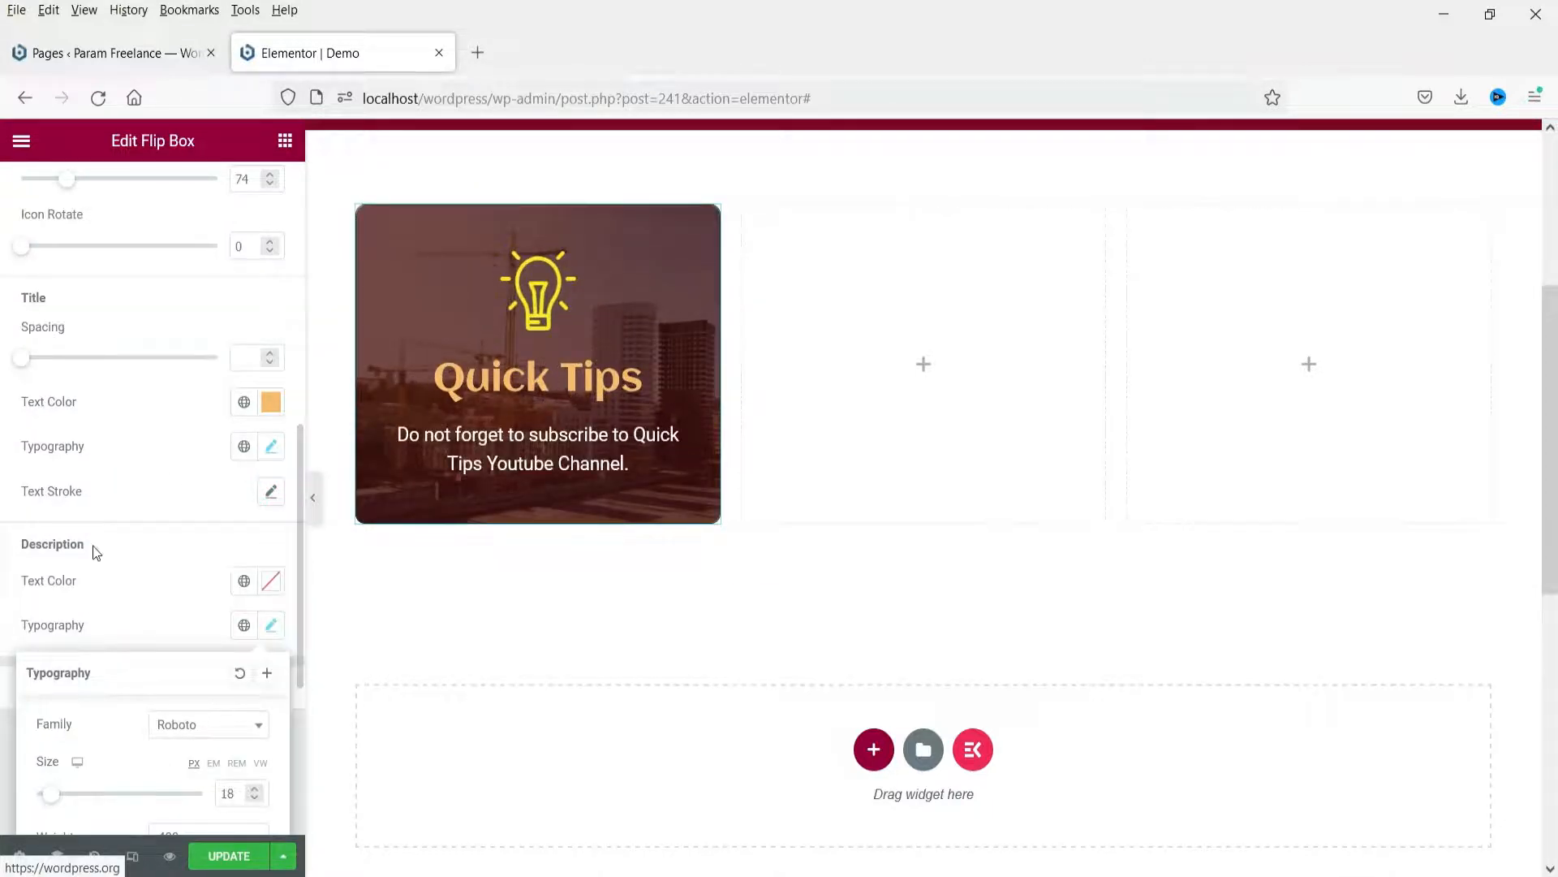
{"action": "left_click", "coordinate": [120, 490]}
Switch from the front to the back side's style settings and set its padding to 40 px on all sides.
{"action": "scroll", "coordinate": [125, 329], "scroll_direction": "up", "scroll_amount": 3}
{"action": "scroll", "coordinate": [73, 325], "scroll_direction": "up", "scroll_amount": 3}
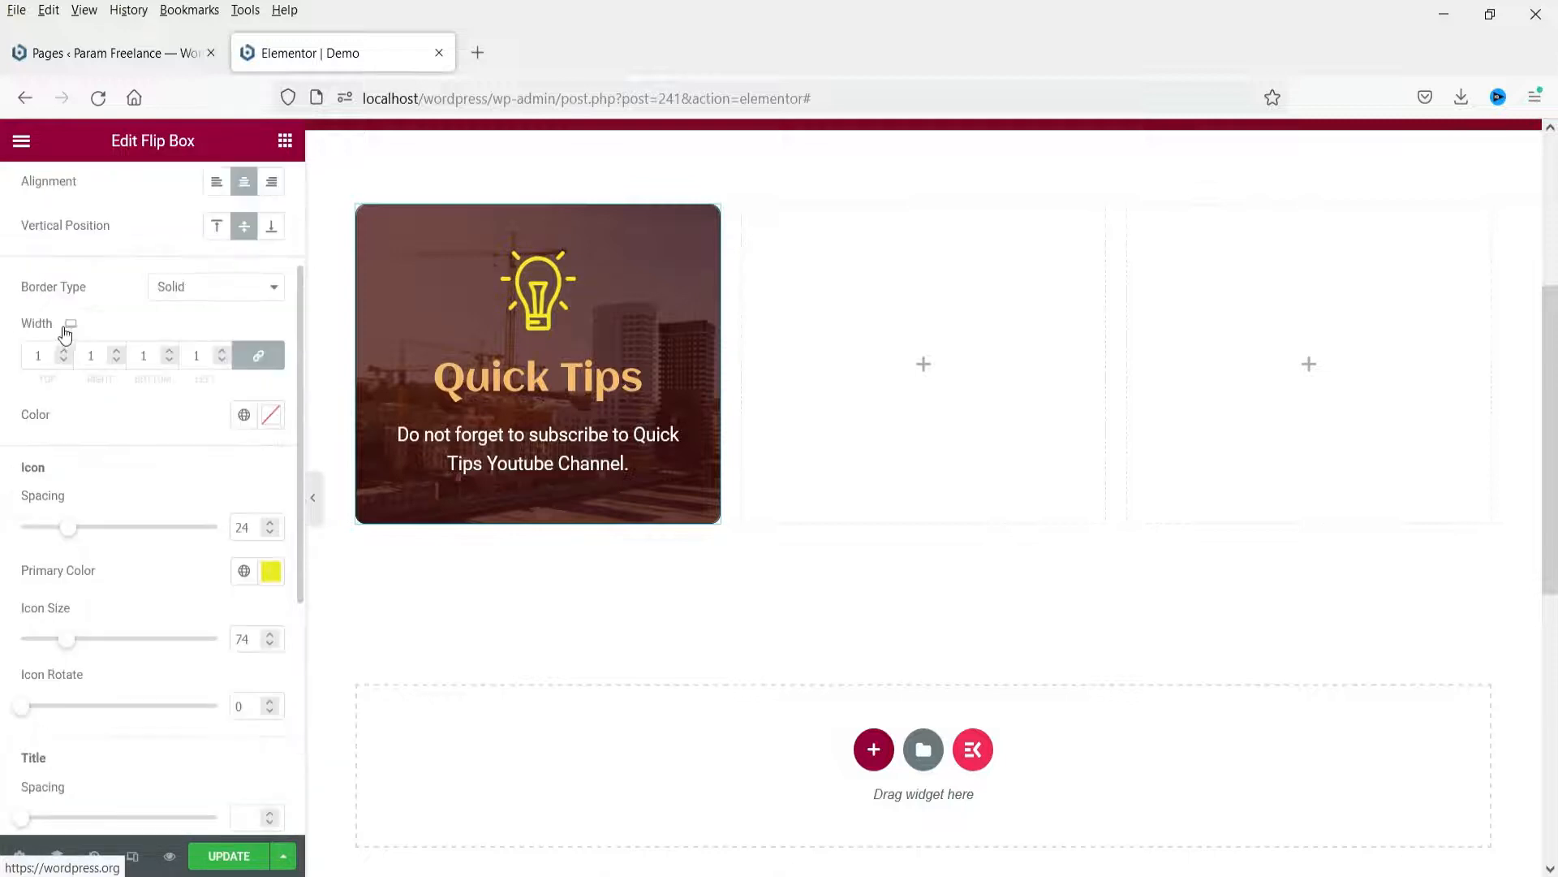
{"action": "scroll", "coordinate": [66, 334], "scroll_direction": "up", "scroll_amount": 3}
{"action": "left_click", "coordinate": [79, 254]}
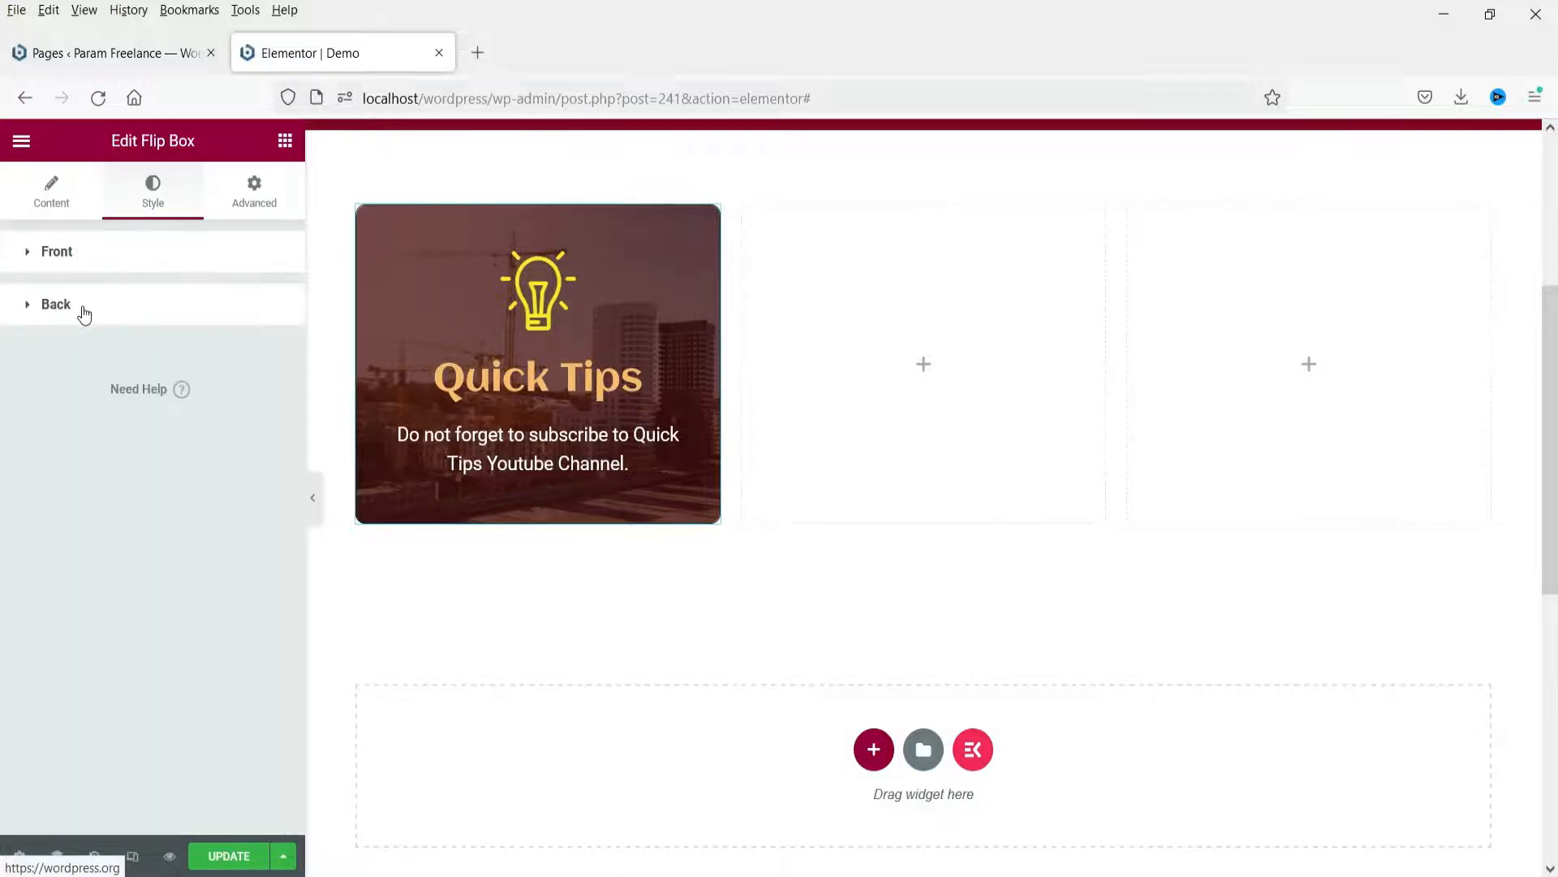
{"action": "left_click", "coordinate": [38, 306]}
{"action": "left_click", "coordinate": [28, 306]}
{"action": "left_click", "coordinate": [42, 308]}
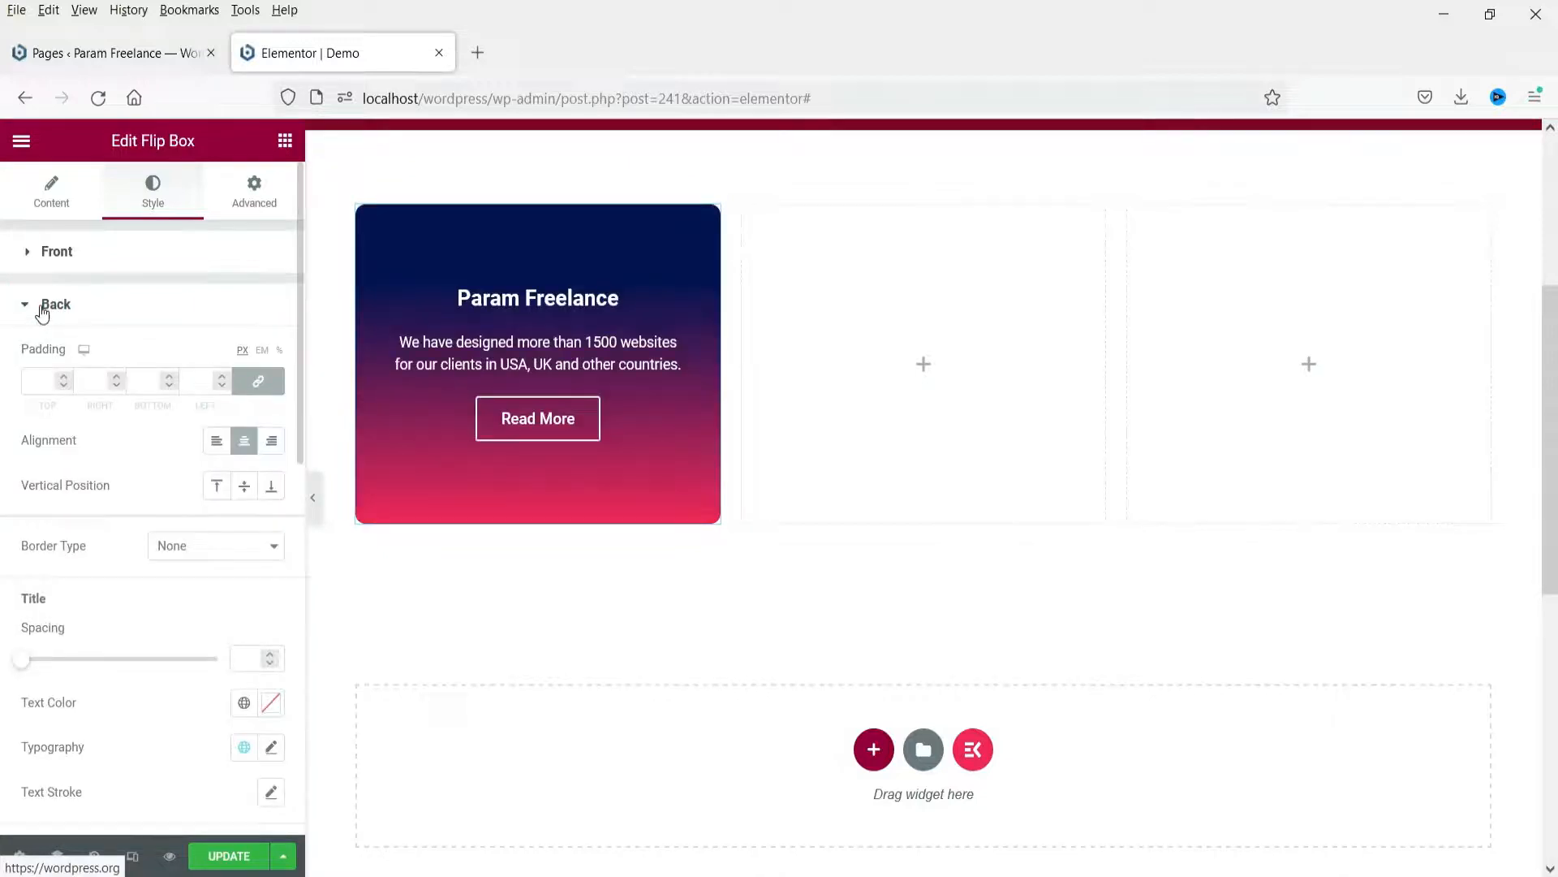
{"action": "left_click", "coordinate": [42, 376]}
{"action": "type", "text": "40"}
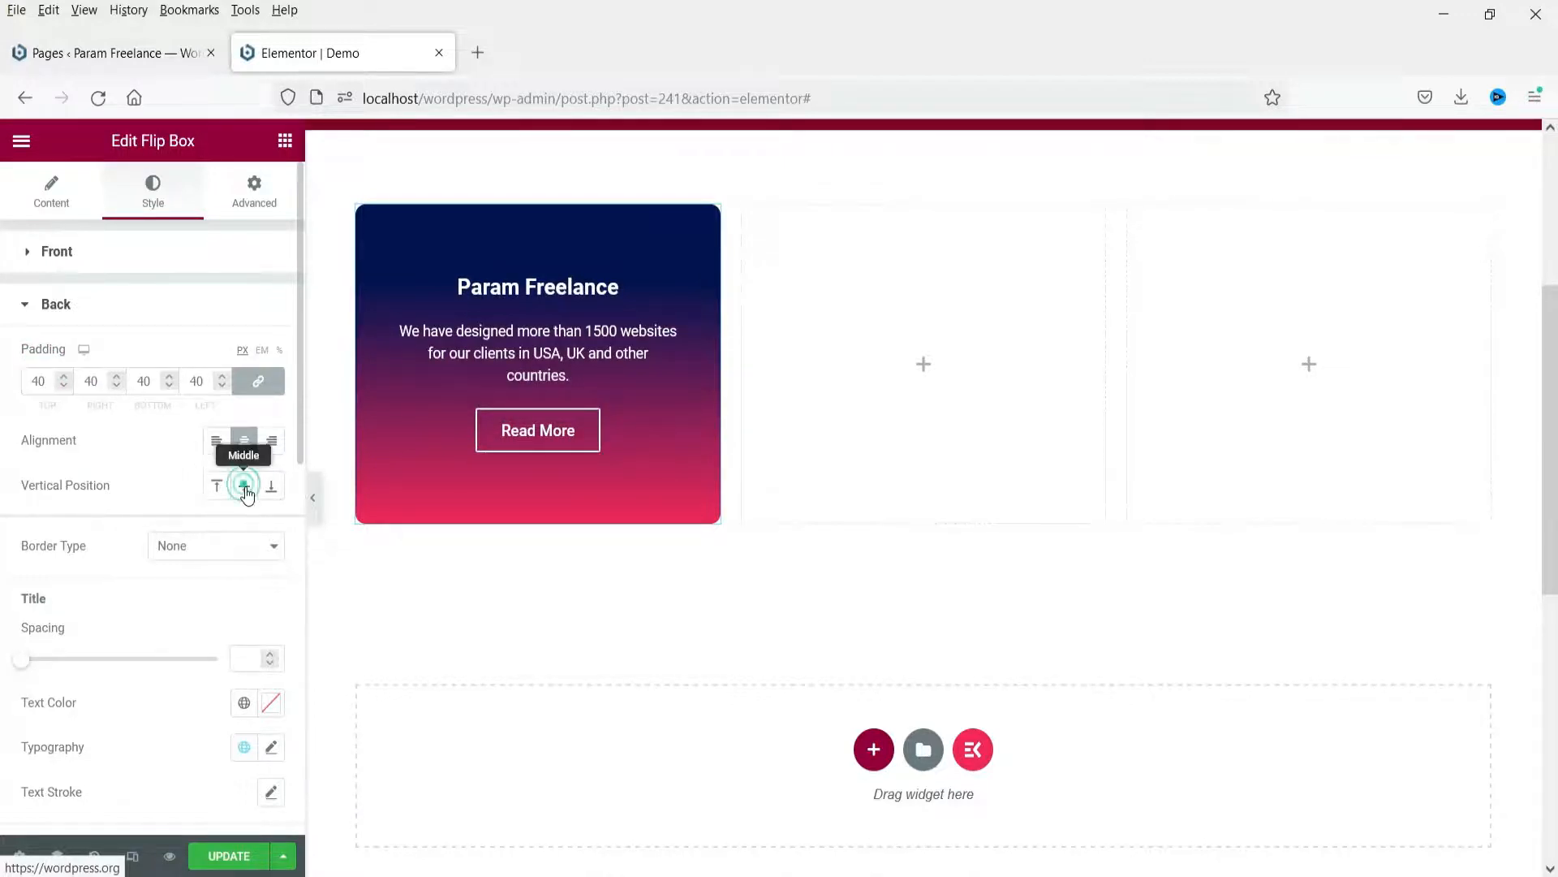
{"action": "scroll", "coordinate": [138, 518], "scroll_direction": "down", "scroll_amount": 2}
{"action": "left_click", "coordinate": [194, 437]}
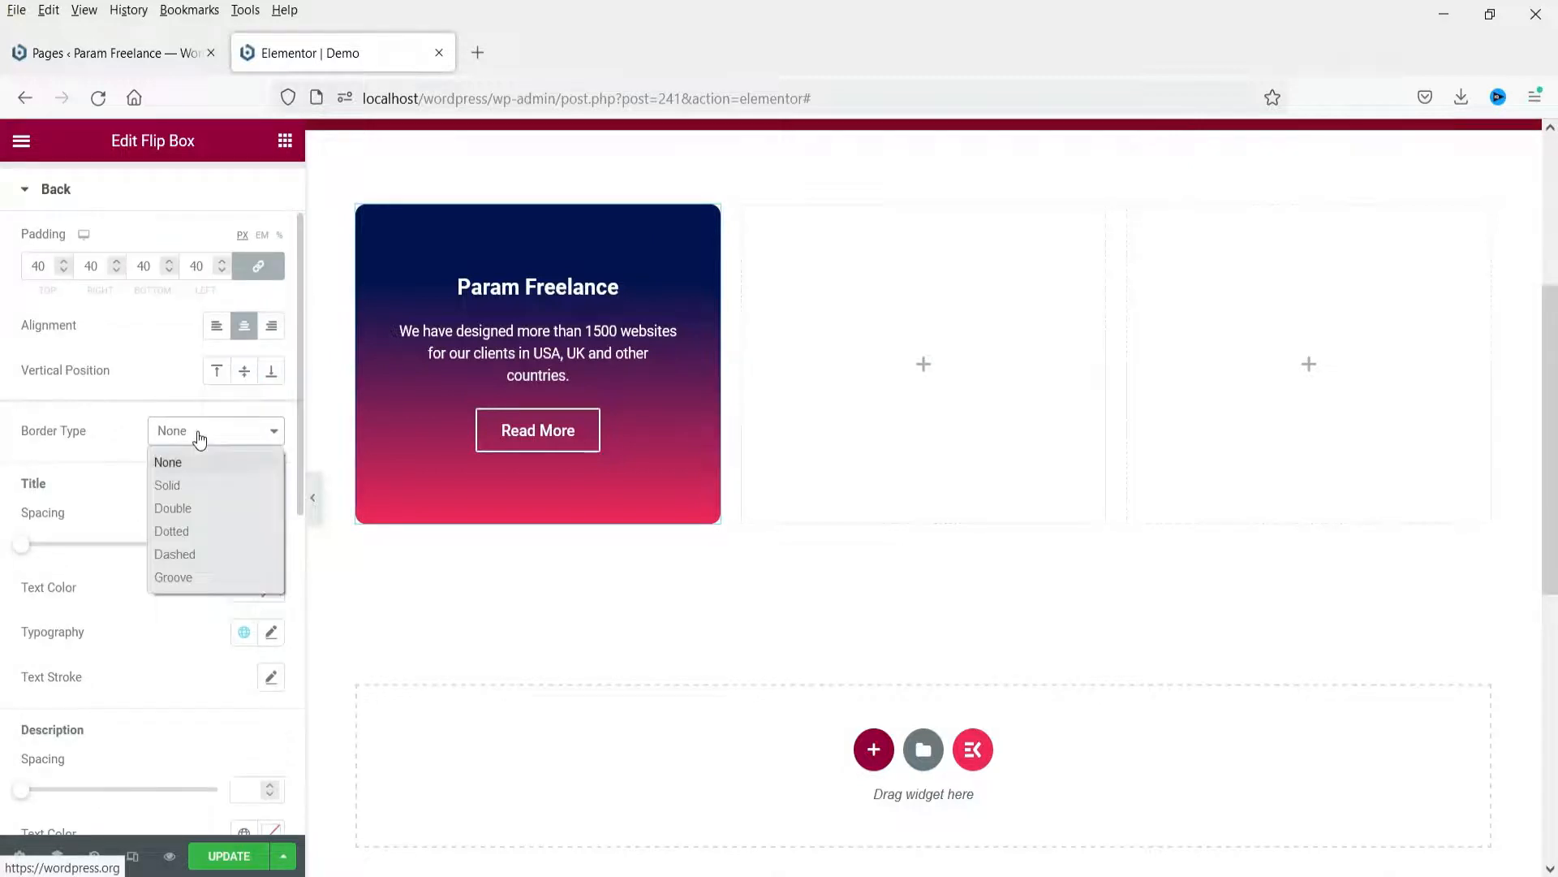
{"action": "left_click", "coordinate": [60, 466]}
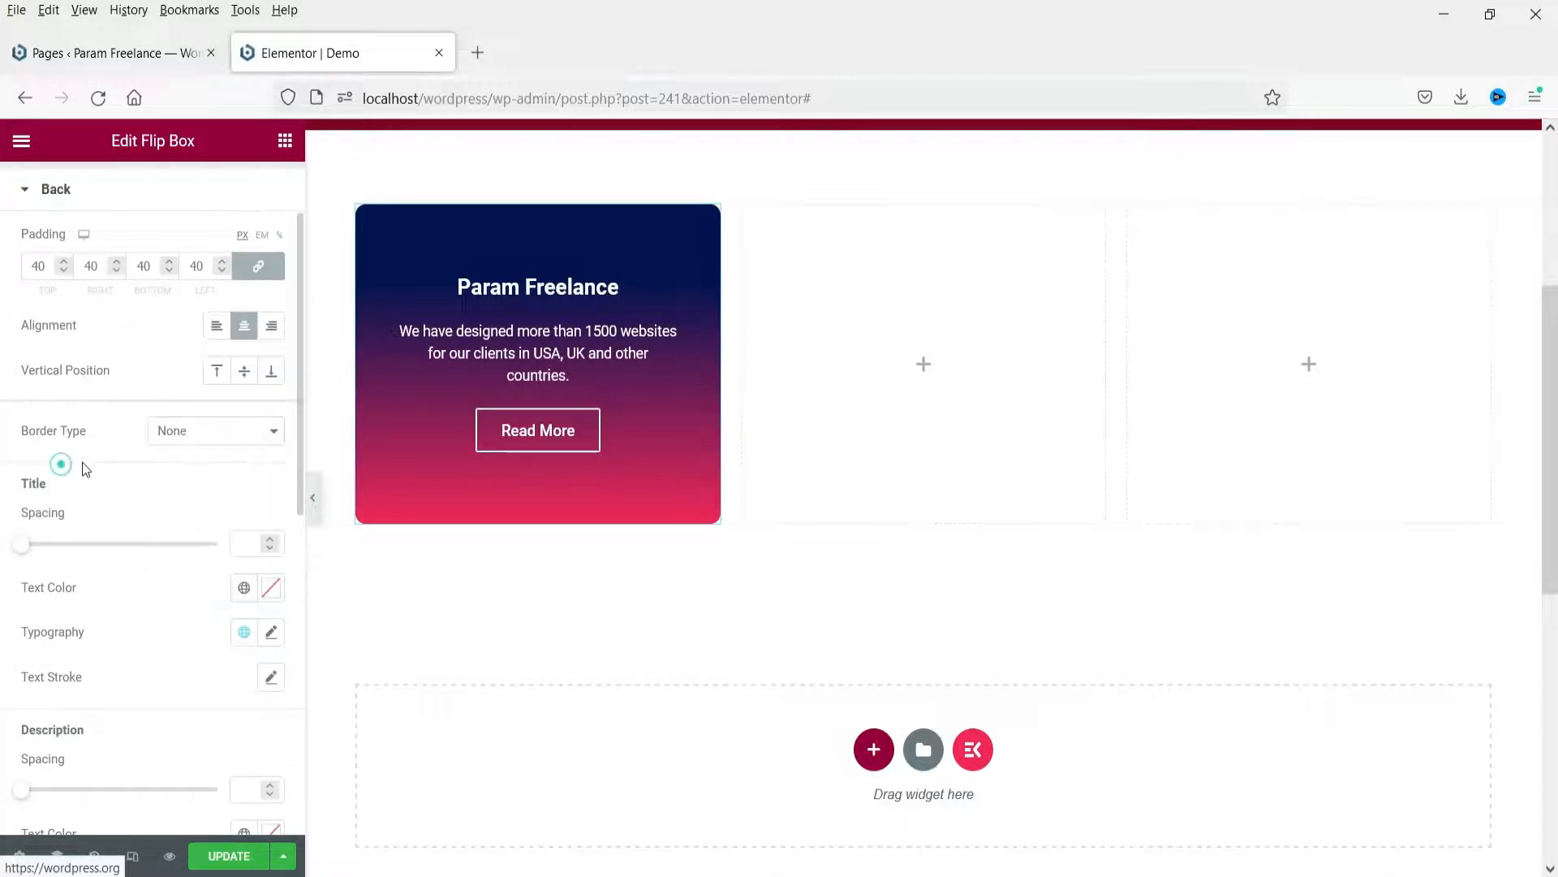
Set the back title's text color to light yellow.
{"action": "scroll", "coordinate": [81, 461], "scroll_direction": "down", "scroll_amount": 4}
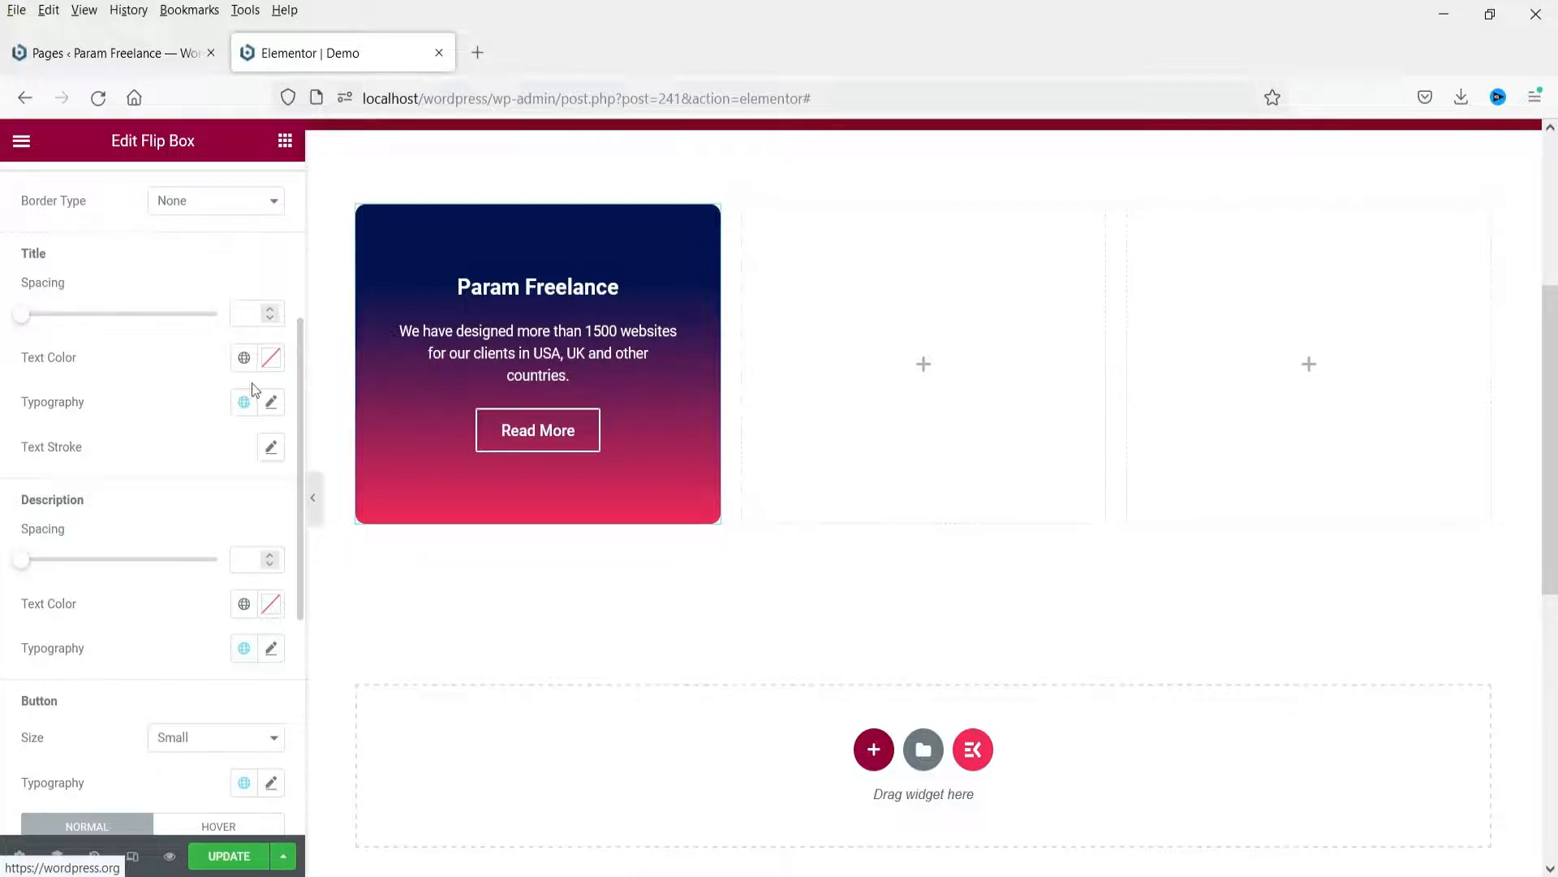
{"action": "left_click", "coordinate": [270, 359]}
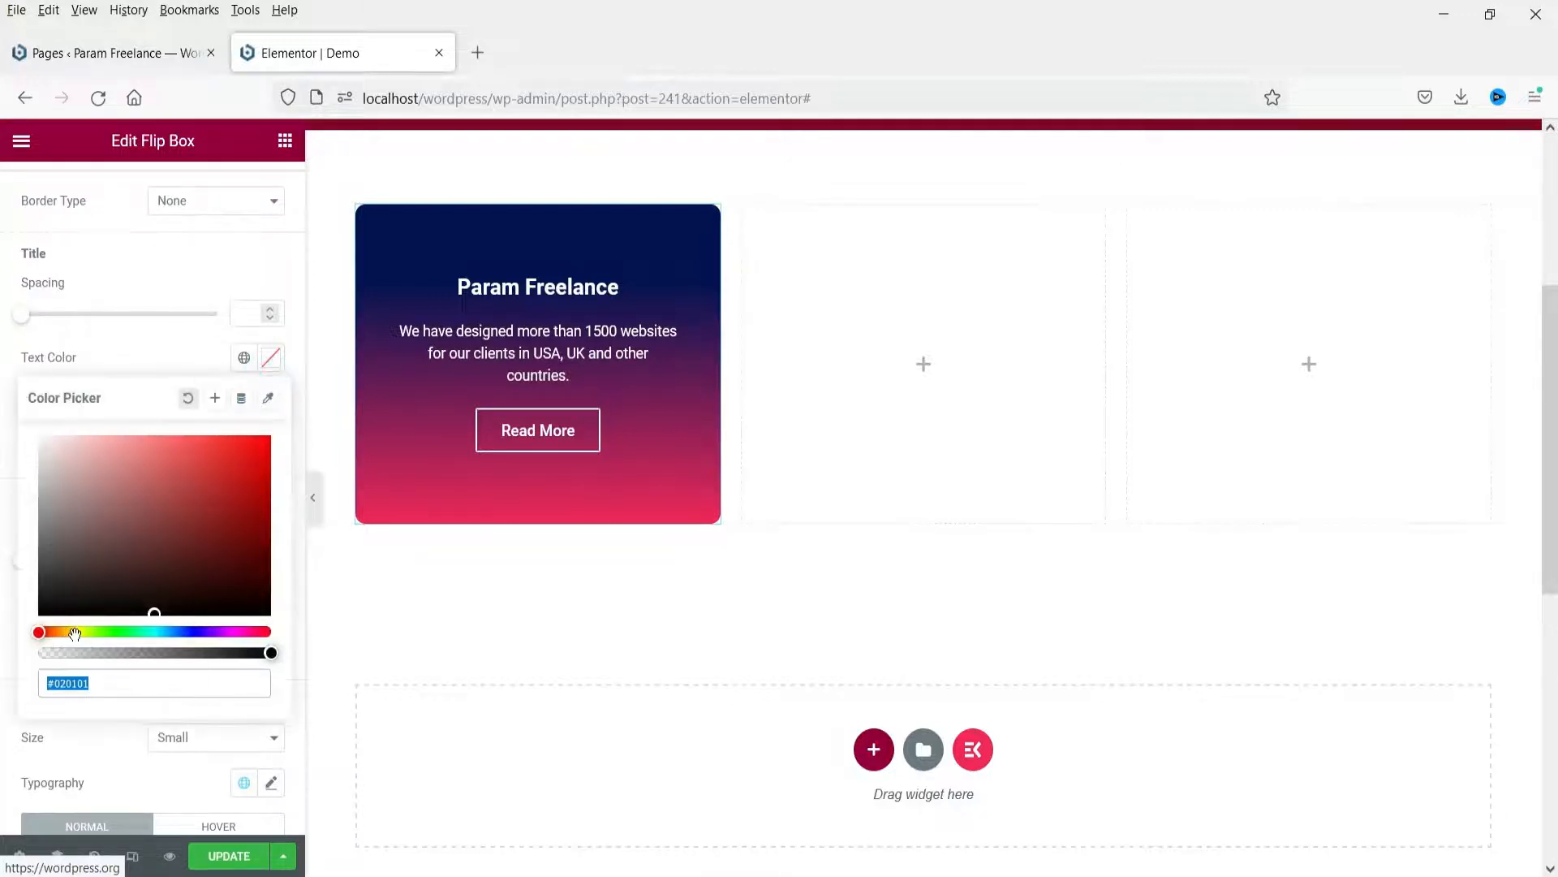
{"action": "left_click", "coordinate": [74, 632]}
{"action": "left_click", "coordinate": [145, 454]}
{"action": "left_click", "coordinate": [143, 352]}
Set the back title's typography to the Risque font at 35 px with weight 500.
{"action": "left_click", "coordinate": [270, 400]}
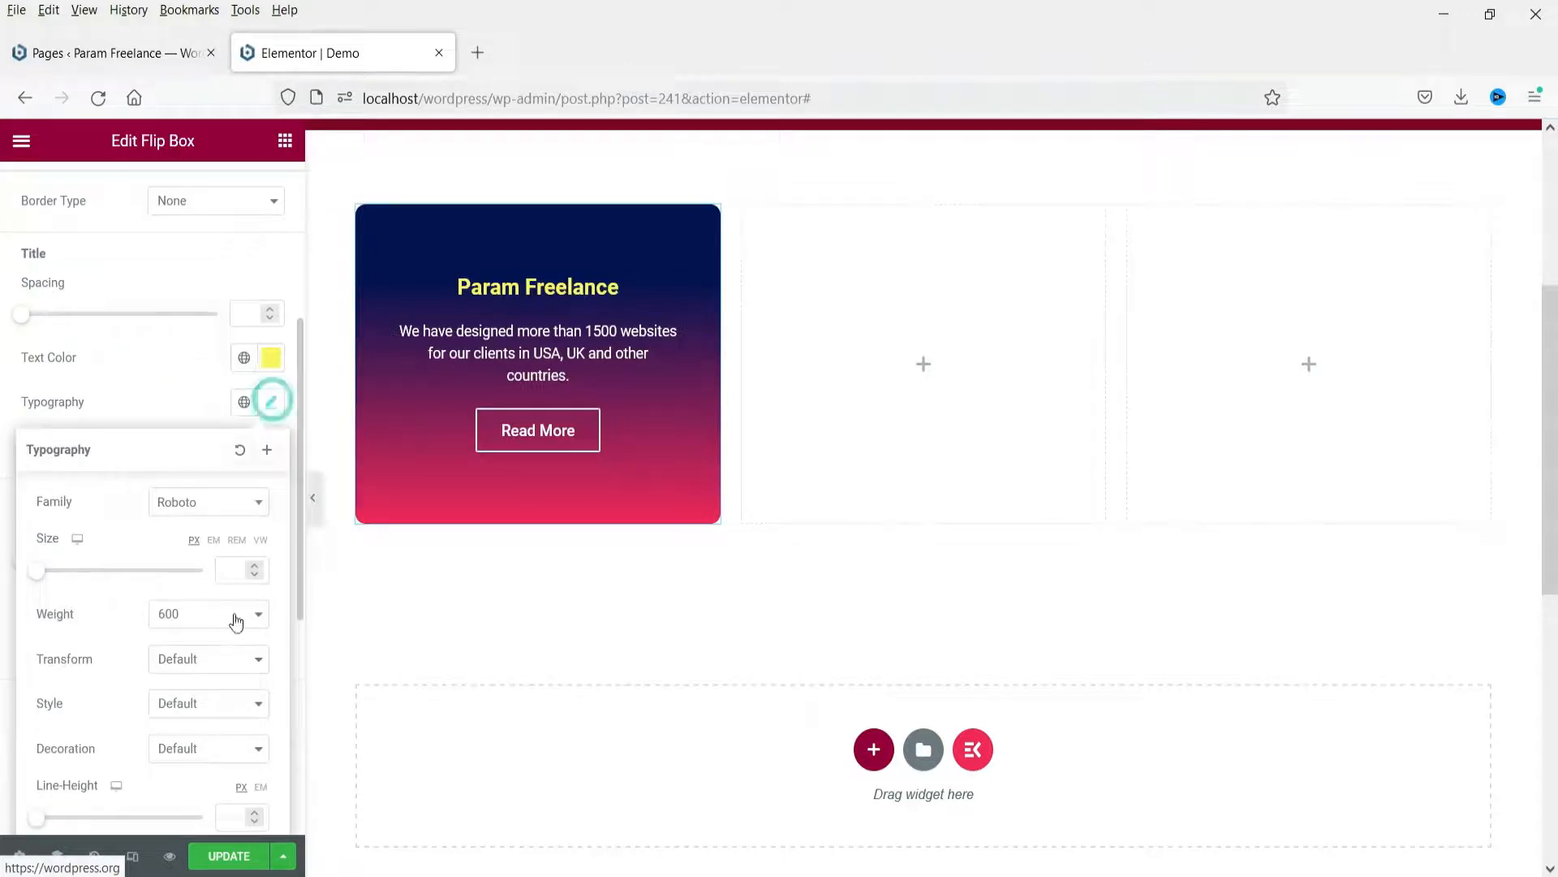
{"action": "left_click", "coordinate": [221, 504]}
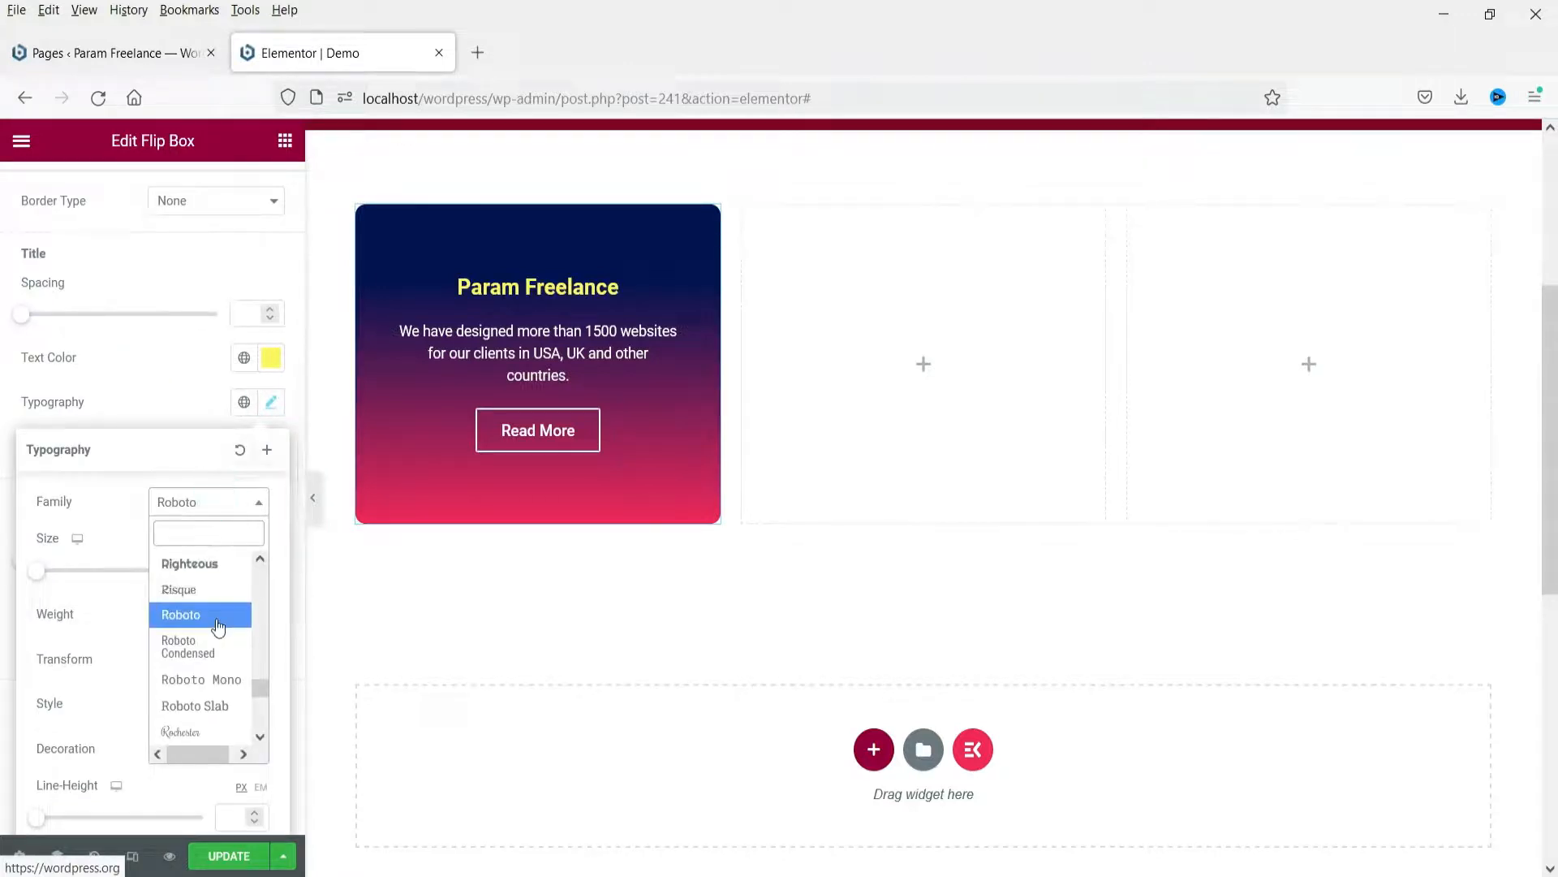
{"action": "left_click", "coordinate": [197, 588]}
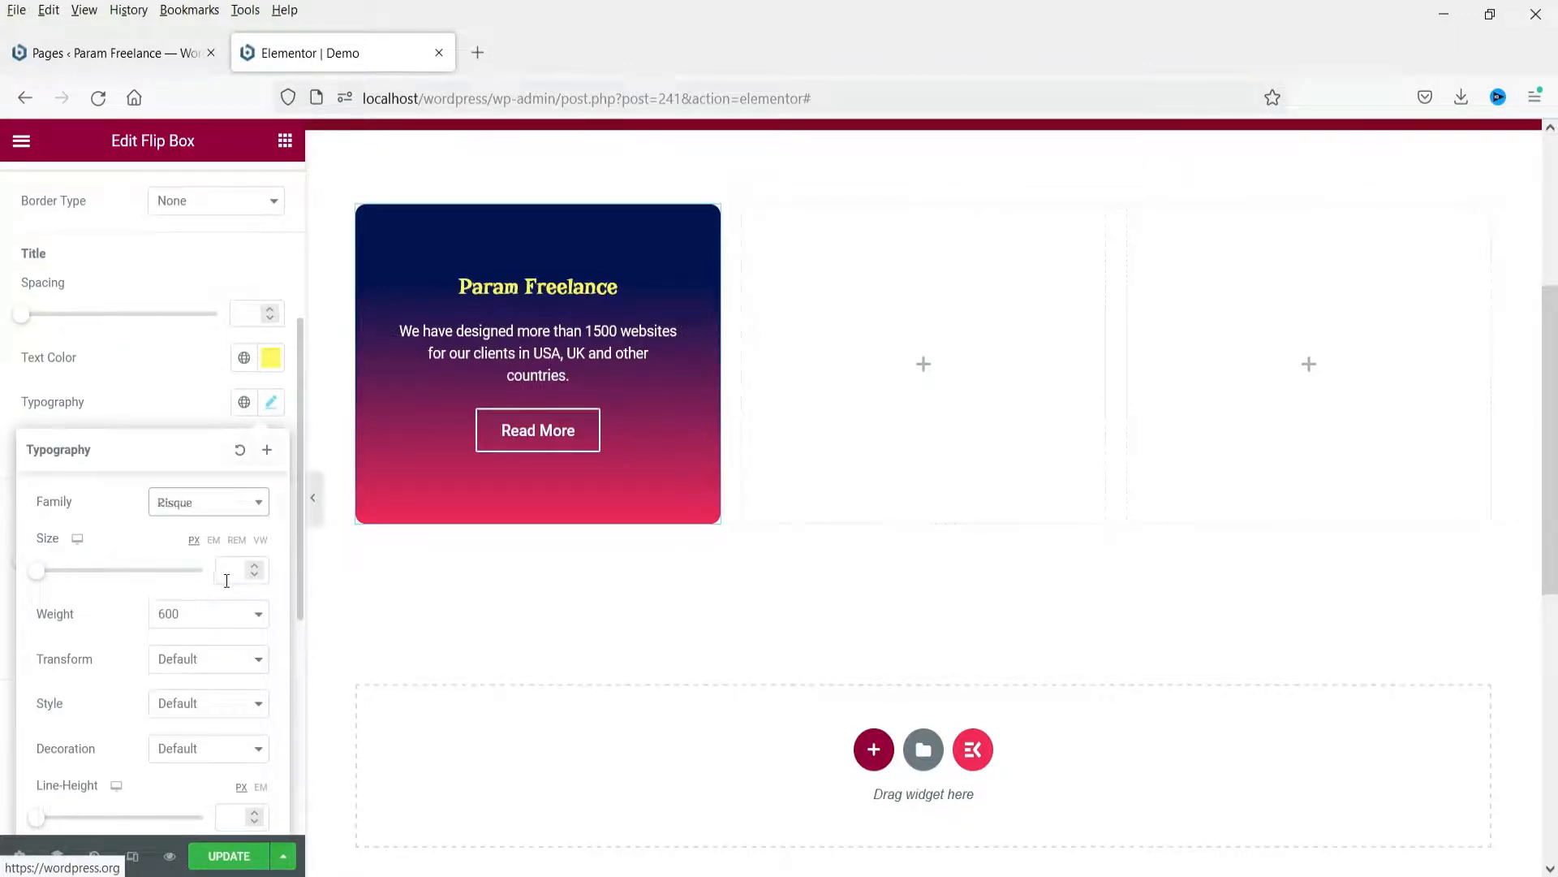
{"action": "left_click_drag", "start_coordinate": [43, 576], "coordinate": [68, 579]}
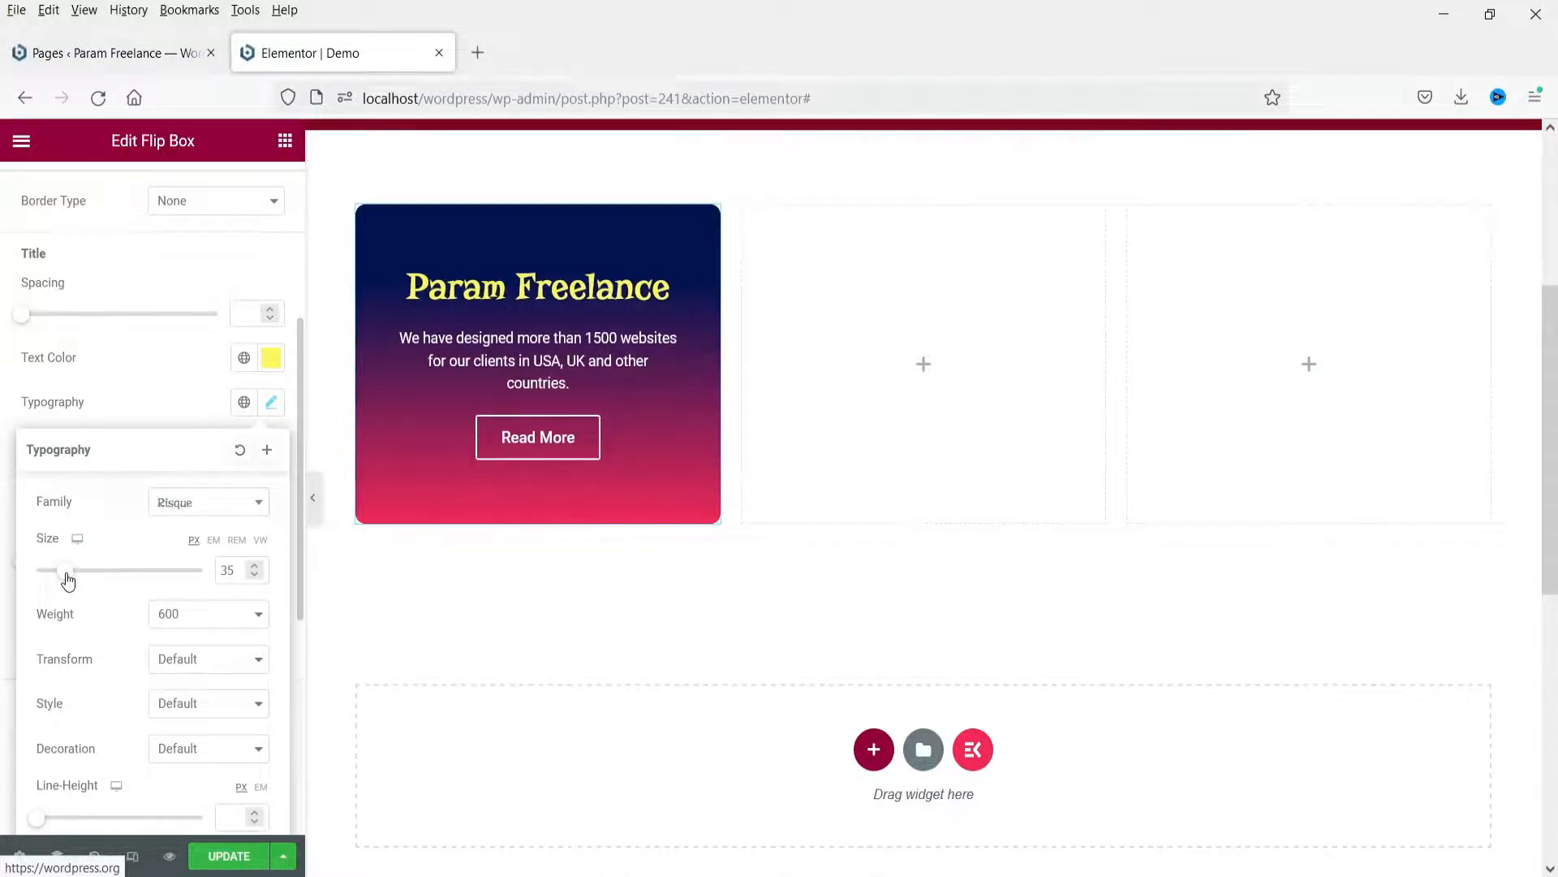
{"action": "left_click", "coordinate": [178, 627]}
{"action": "left_click", "coordinate": [174, 427]}
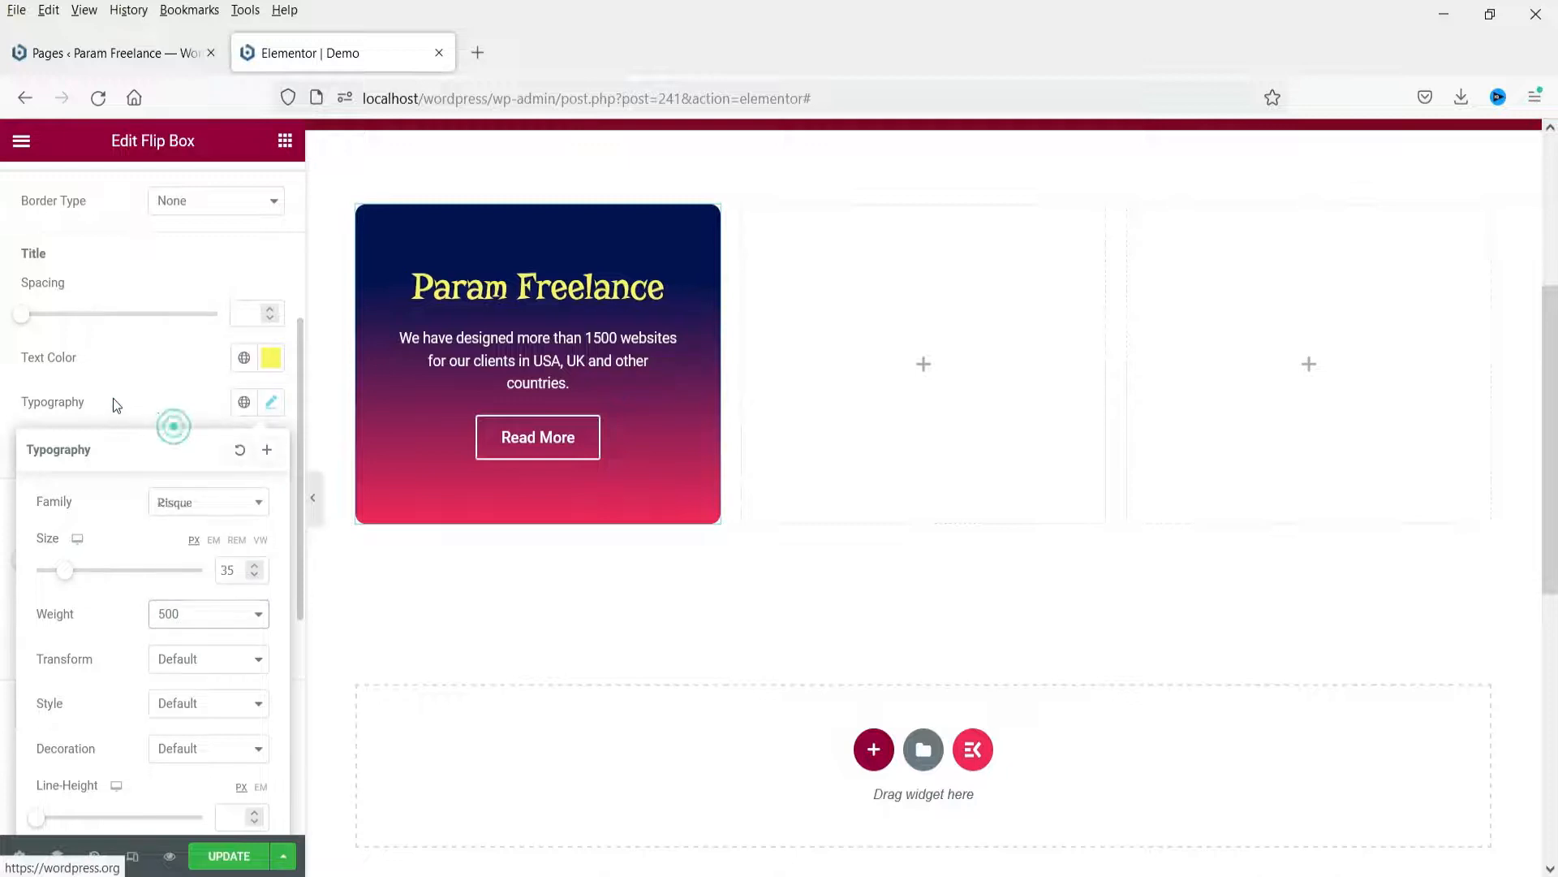
{"action": "left_click", "coordinate": [115, 402]}
{"action": "left_click", "coordinate": [114, 398]}
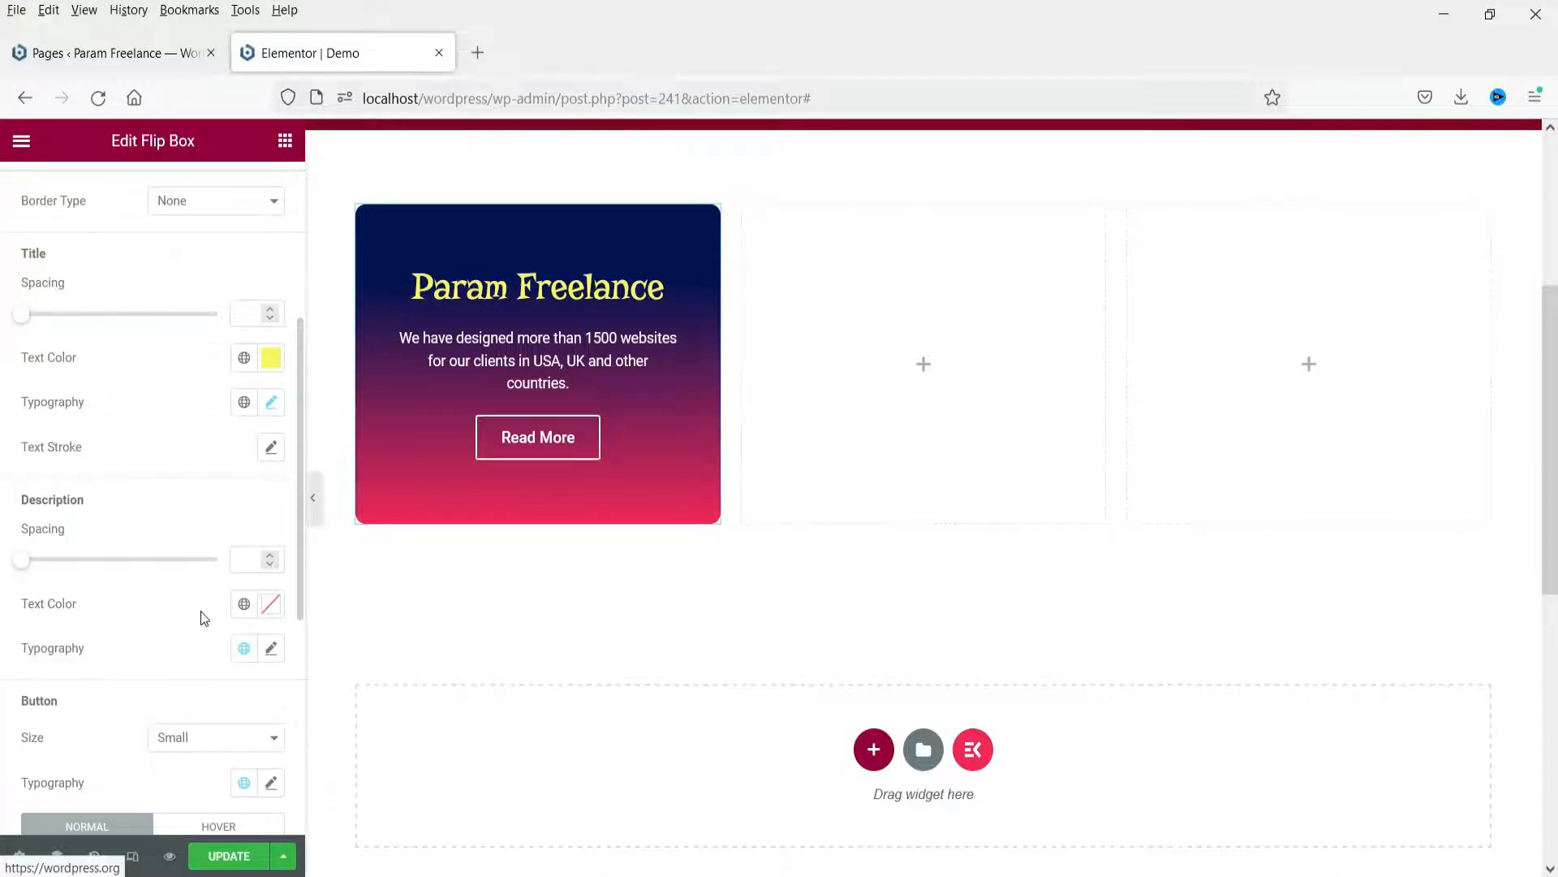
Set the back description's spacing to 9 and its font size to 16 px.
{"action": "left_click", "coordinate": [38, 562]}
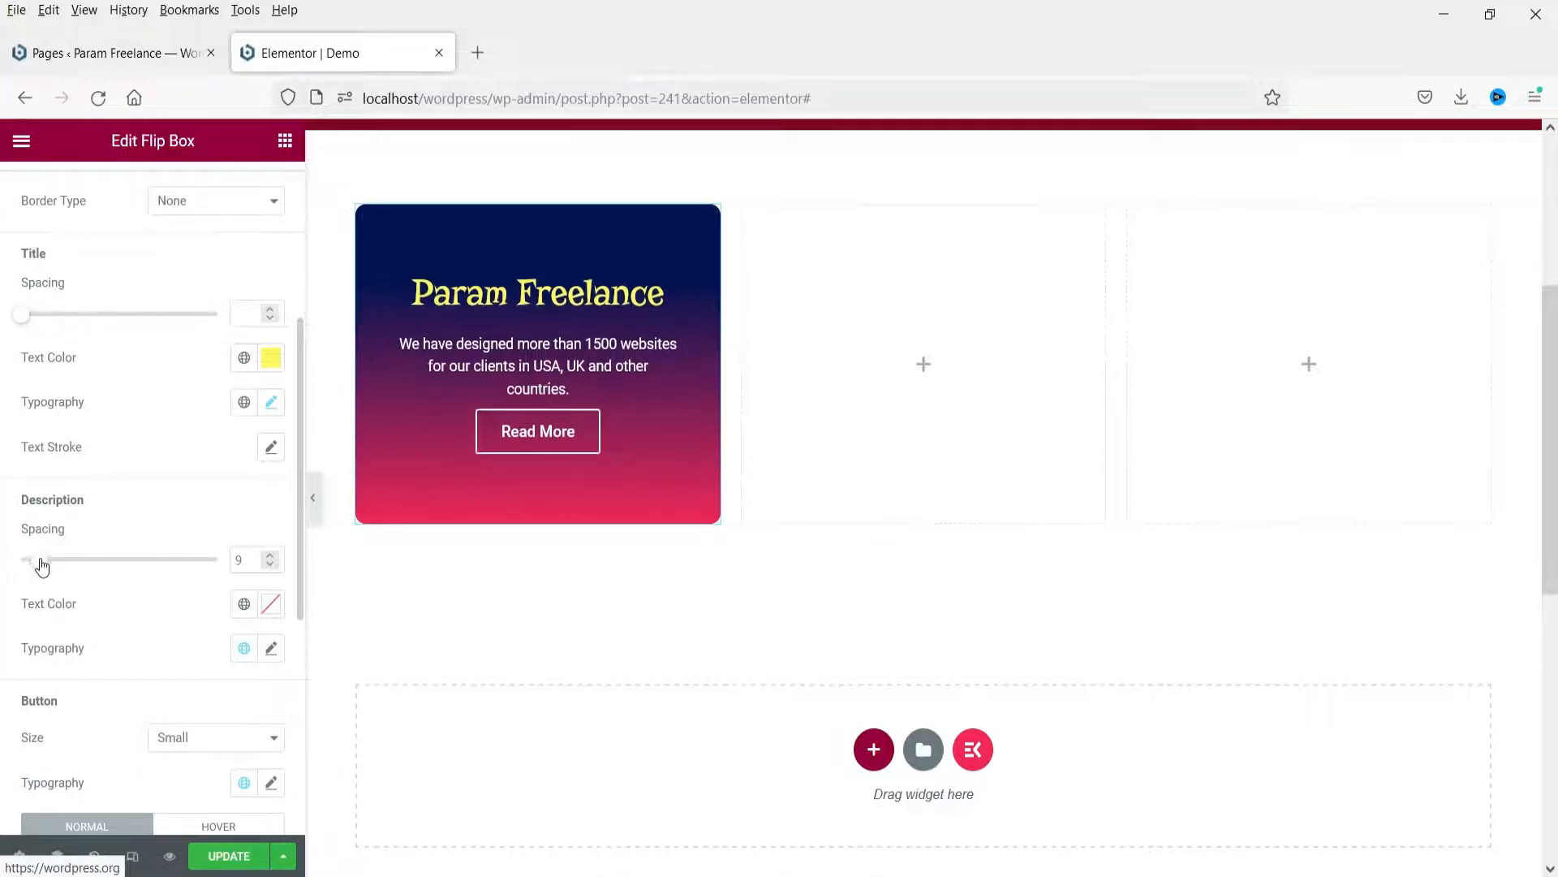
{"action": "left_click", "coordinate": [272, 646]}
{"action": "left_click", "coordinate": [231, 814]}
{"action": "type", "text": "16"}
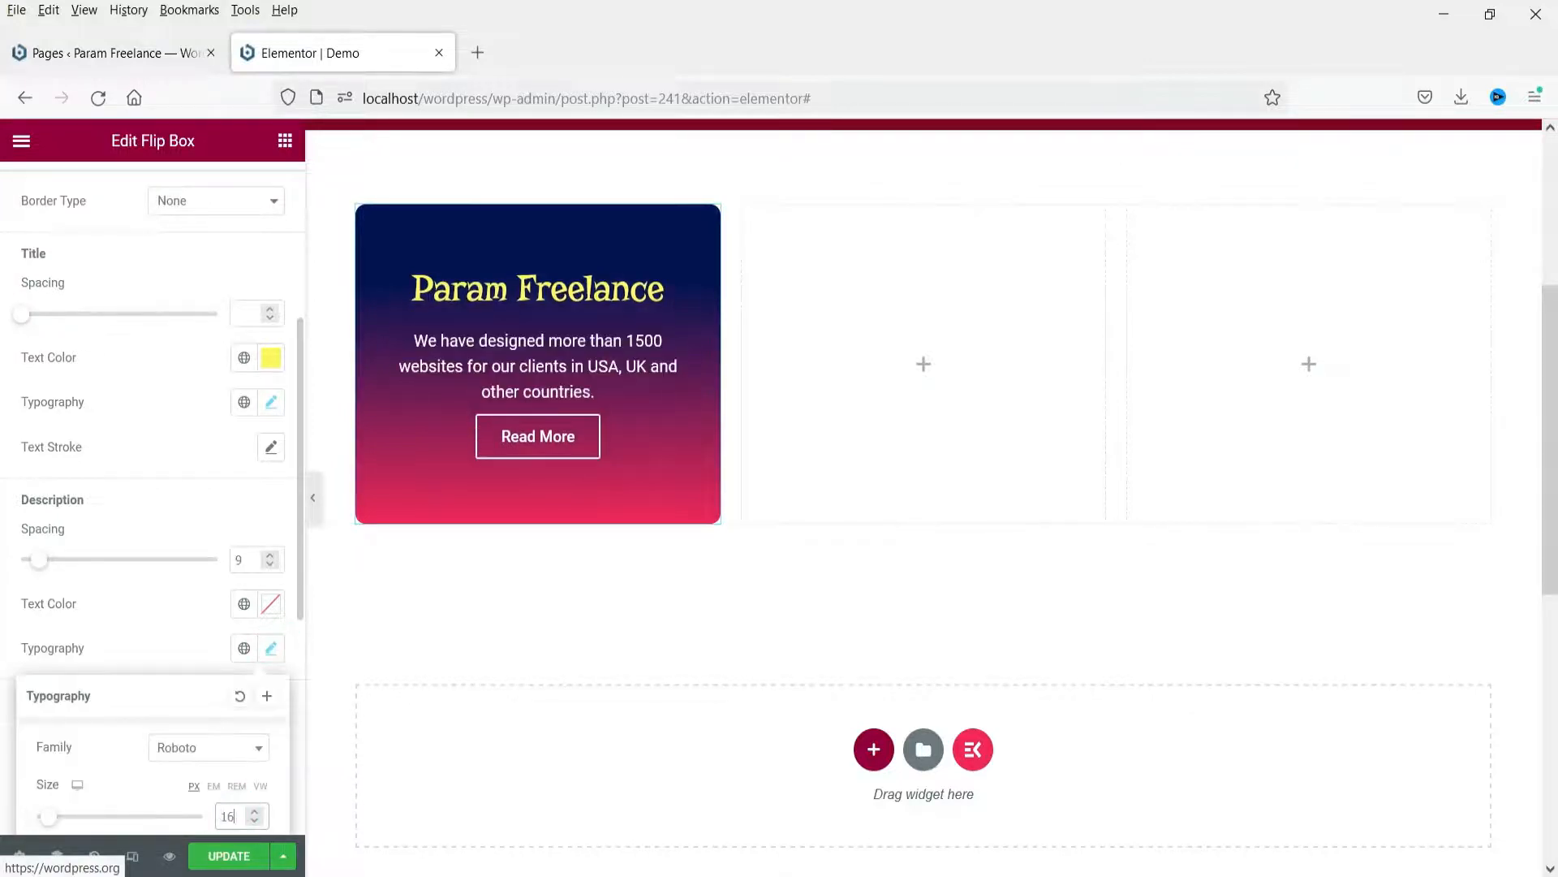
{"action": "left_click", "coordinate": [152, 640]}
Set the back side's button size to Medium.
{"action": "scroll", "coordinate": [158, 617], "scroll_direction": "down", "scroll_amount": 4}
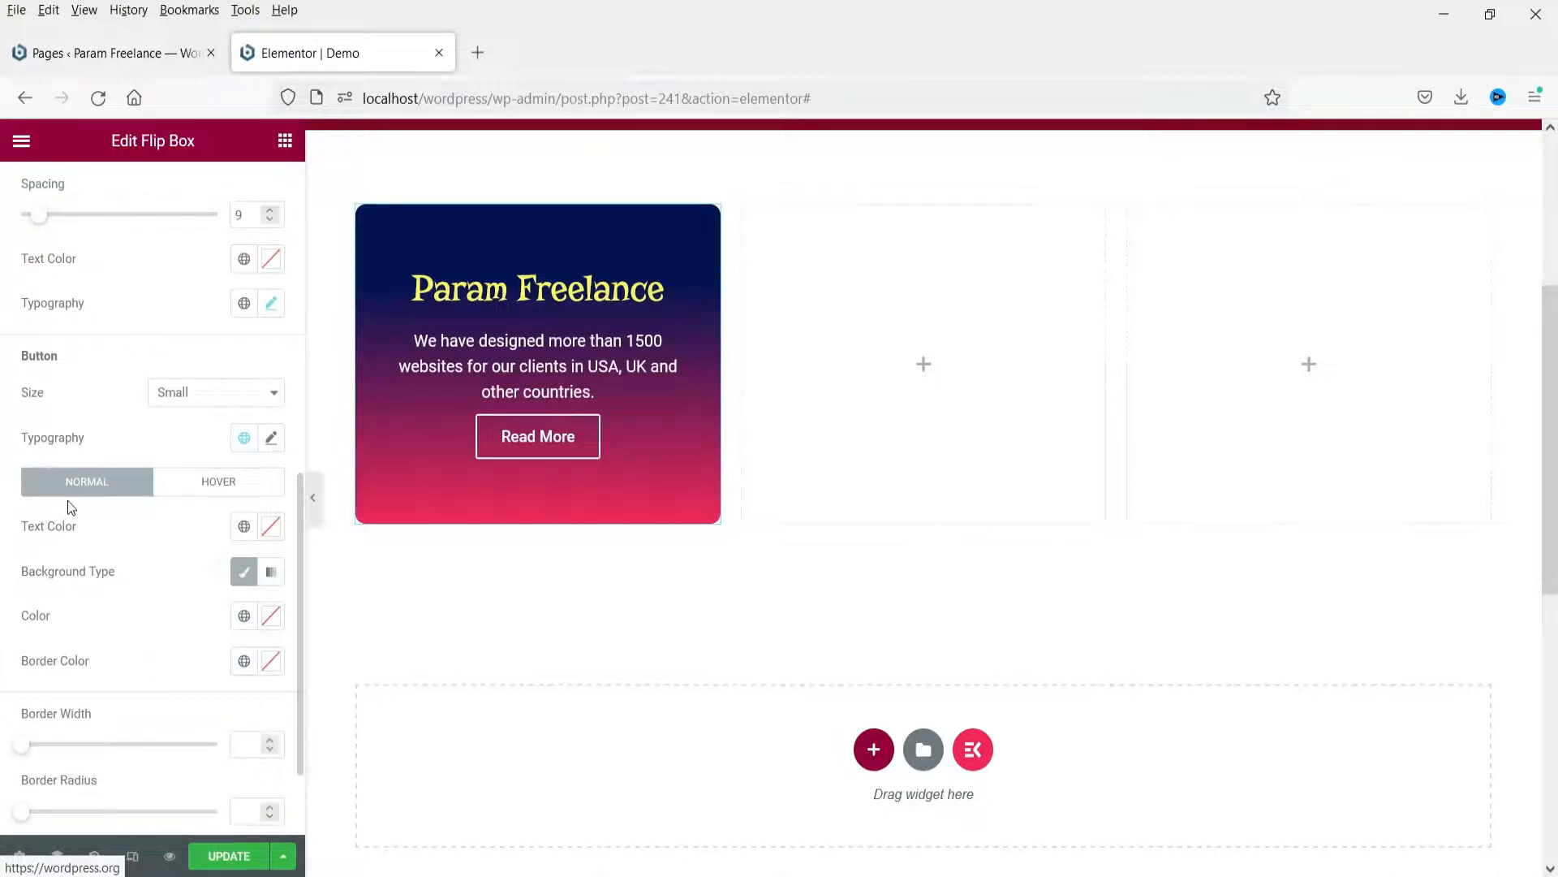
{"action": "left_click", "coordinate": [203, 397]}
{"action": "left_click", "coordinate": [198, 466]}
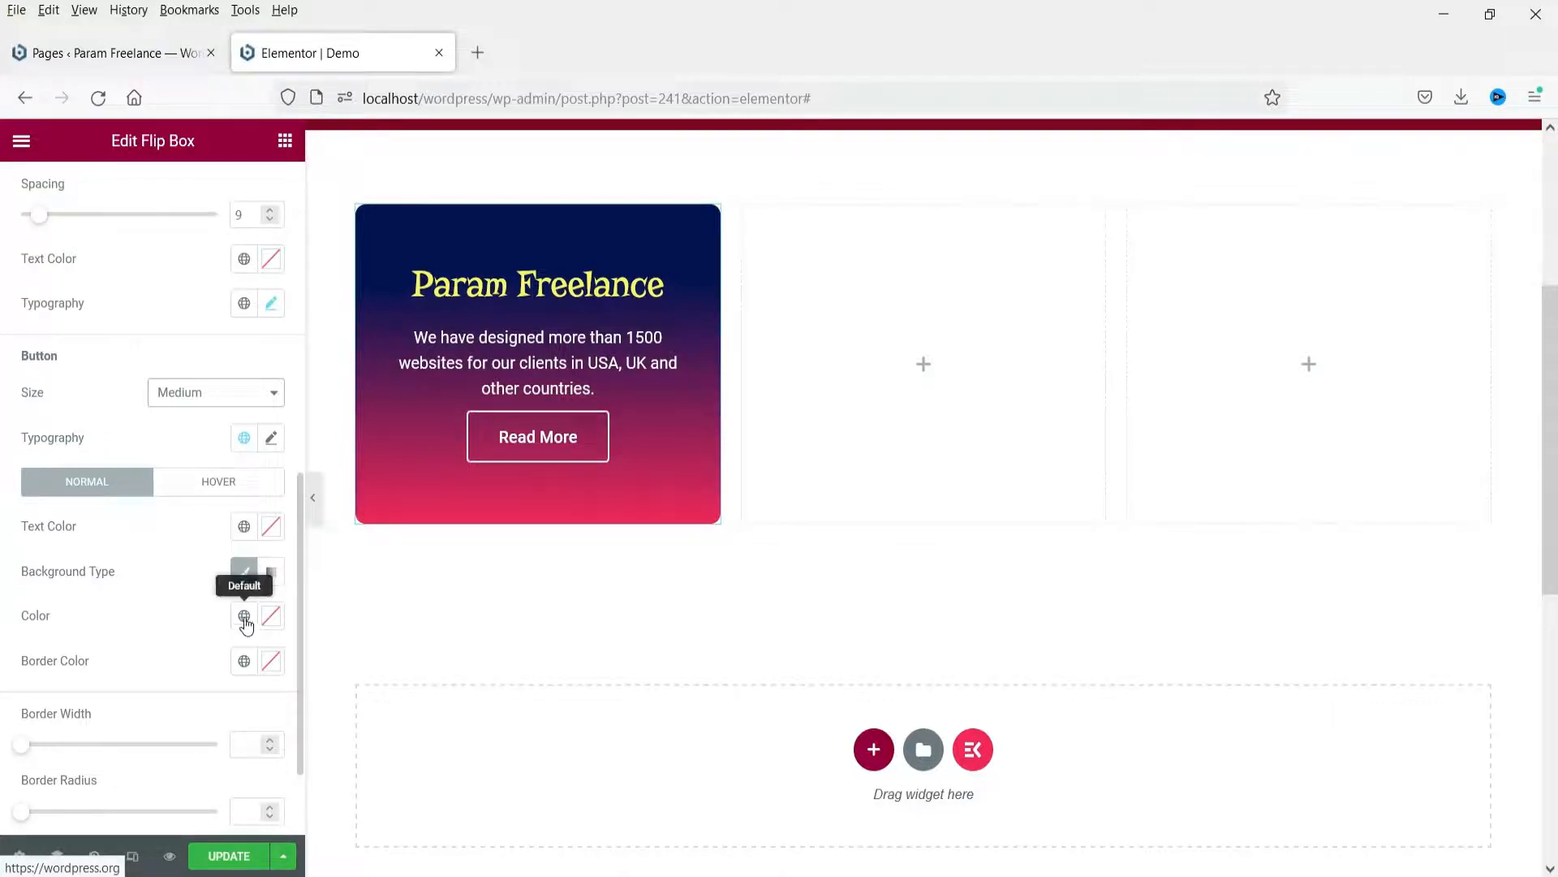
Give the back button a gradient background with dark blue as the first color, located at 26.
{"action": "left_click", "coordinate": [244, 572]}
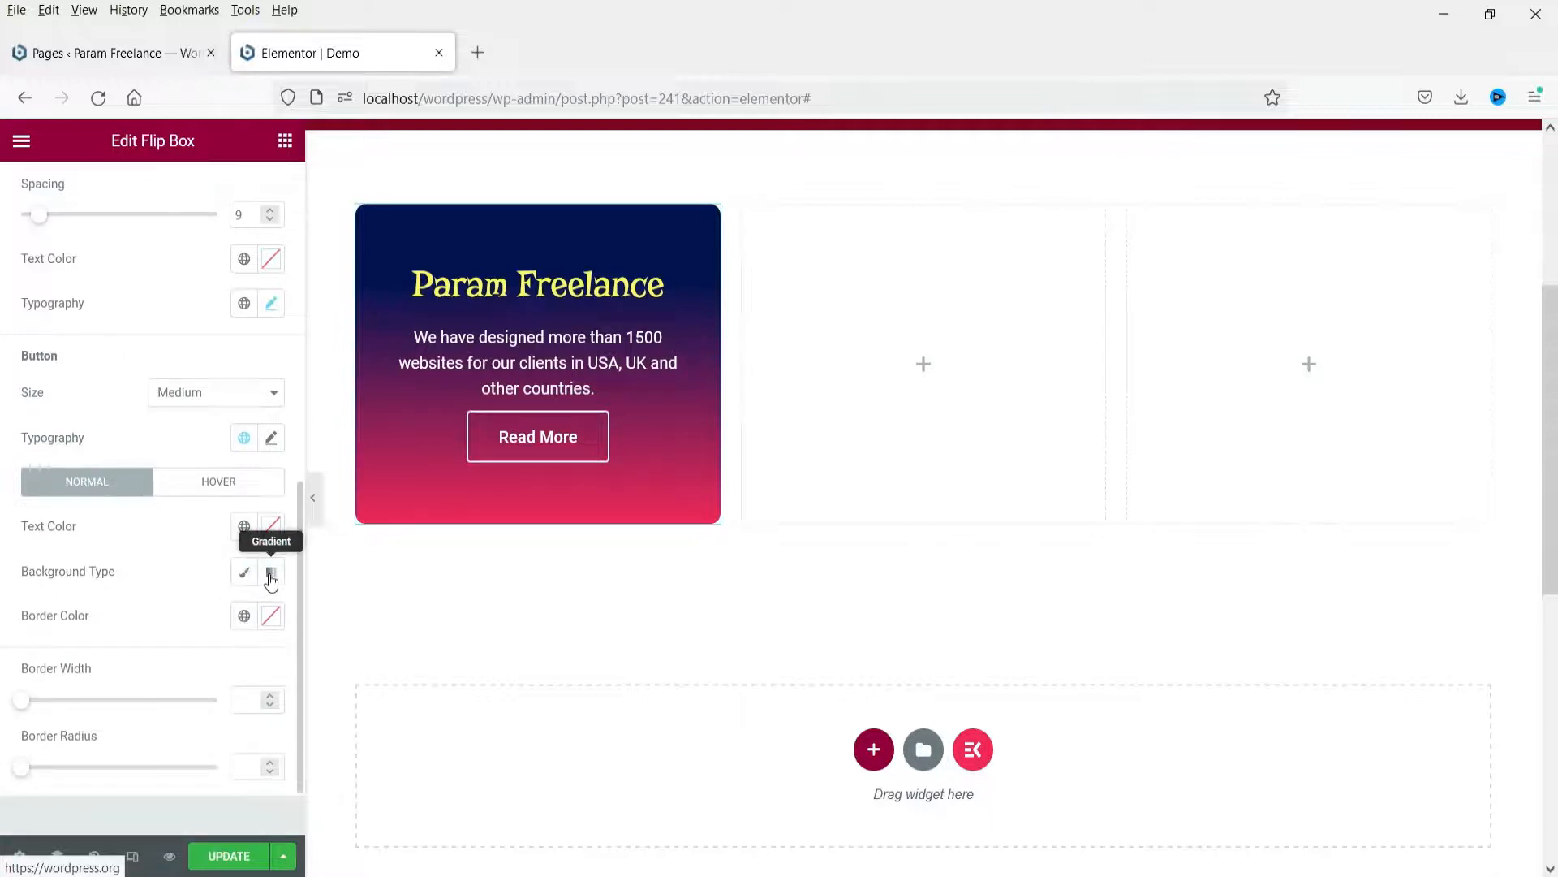
{"action": "left_click", "coordinate": [272, 573]}
{"action": "left_click", "coordinate": [271, 615]}
{"action": "left_click", "coordinate": [209, 463]}
{"action": "left_click", "coordinate": [210, 471]}
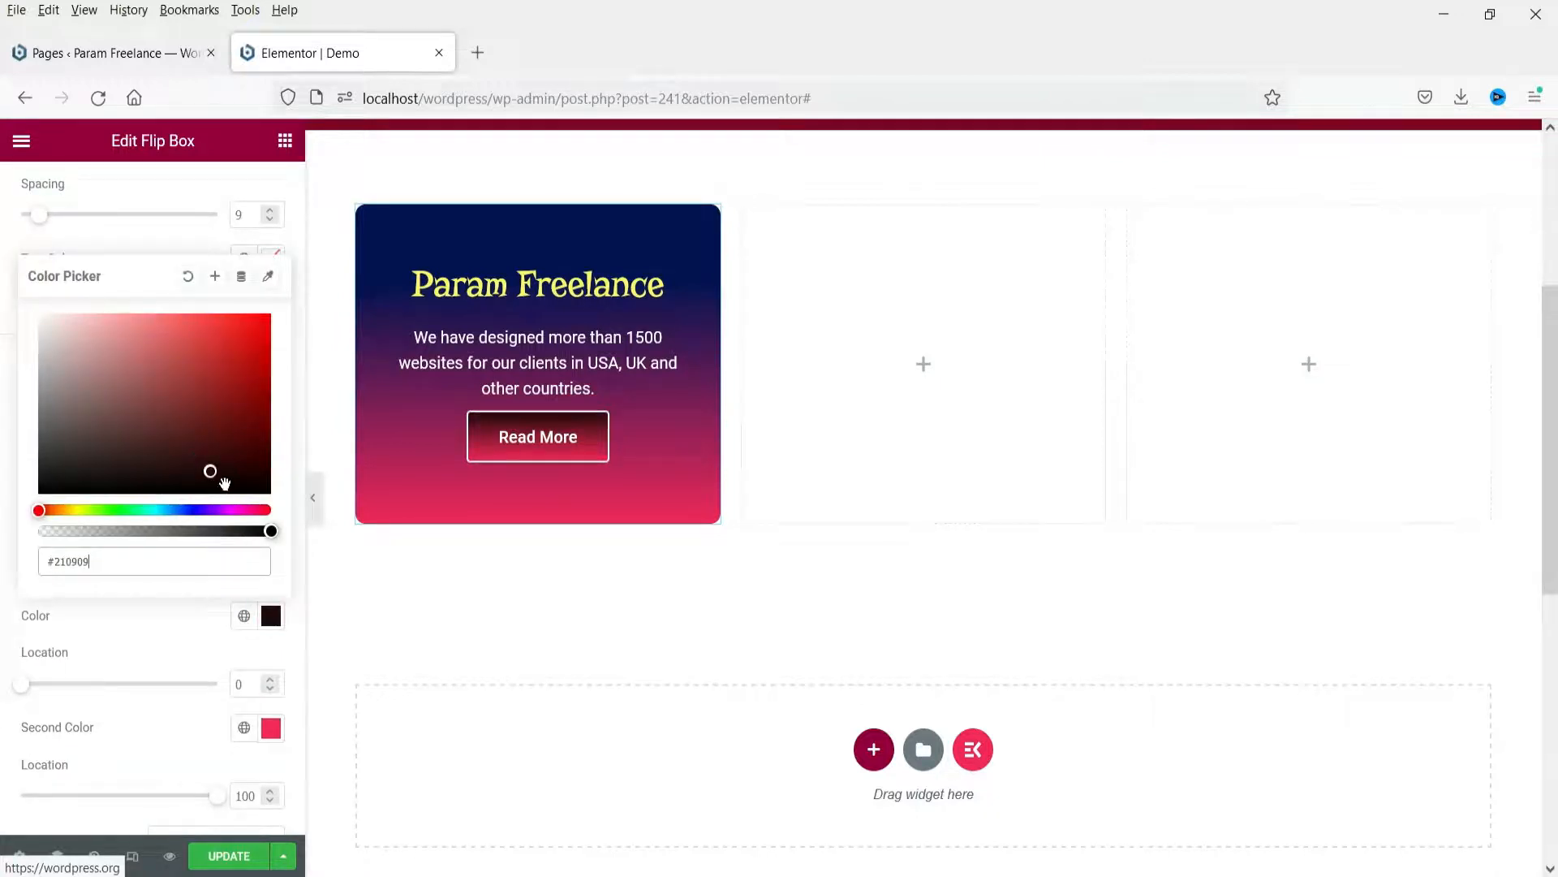
{"action": "left_click", "coordinate": [186, 510]}
{"action": "left_click_drag", "start_coordinate": [209, 455], "coordinate": [239, 427]}
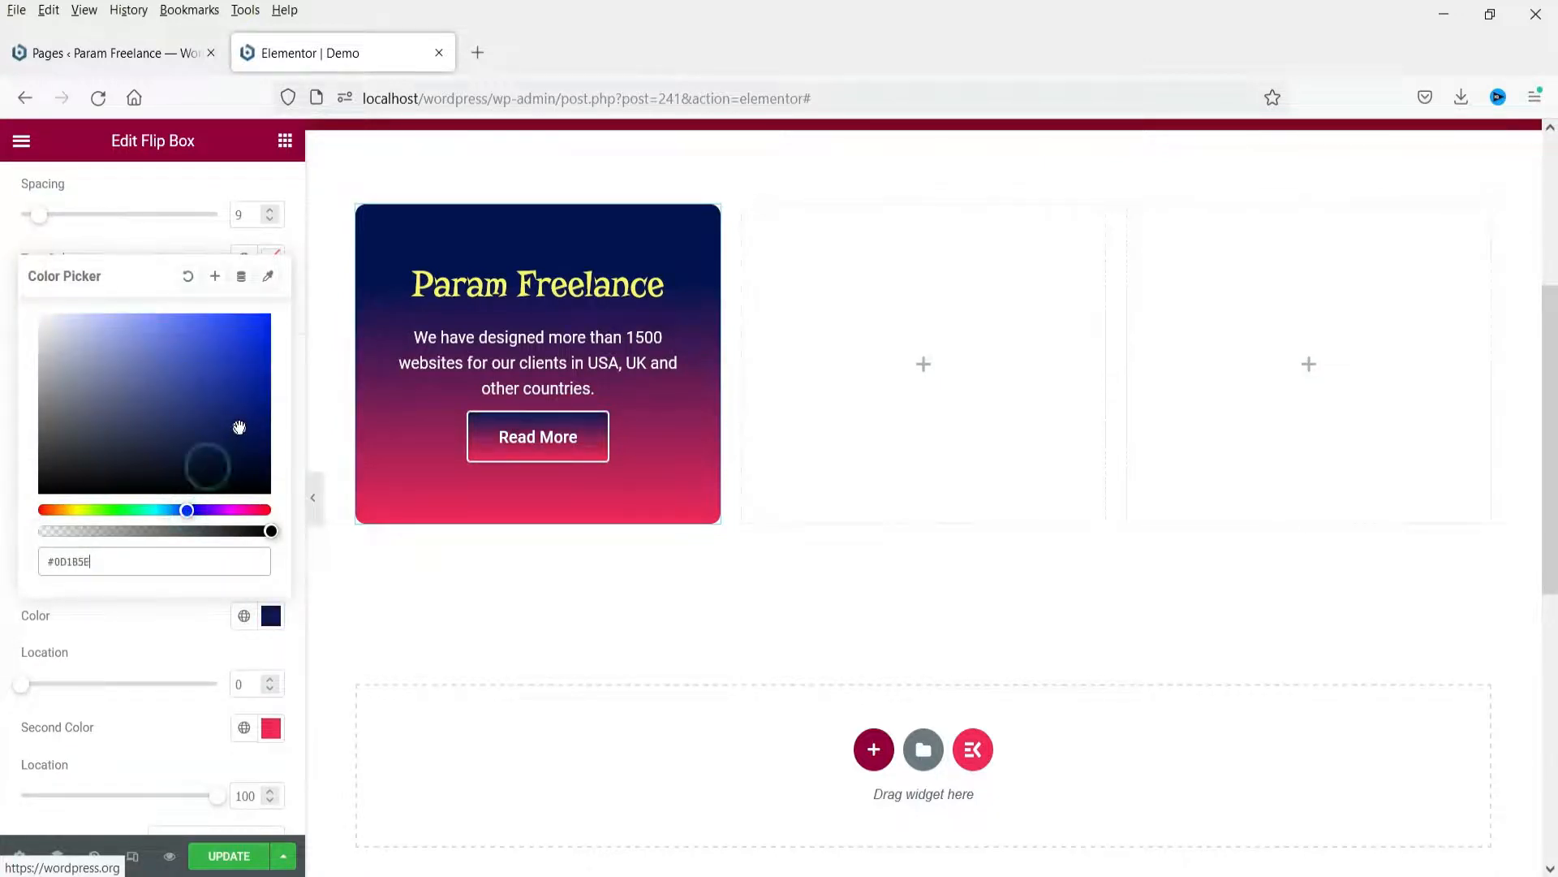
{"action": "left_click", "coordinate": [73, 683]}
Review the button's remaining style settings and preview the flip box without the editing panel.
{"action": "scroll", "coordinate": [132, 654], "scroll_direction": "down", "scroll_amount": 5}
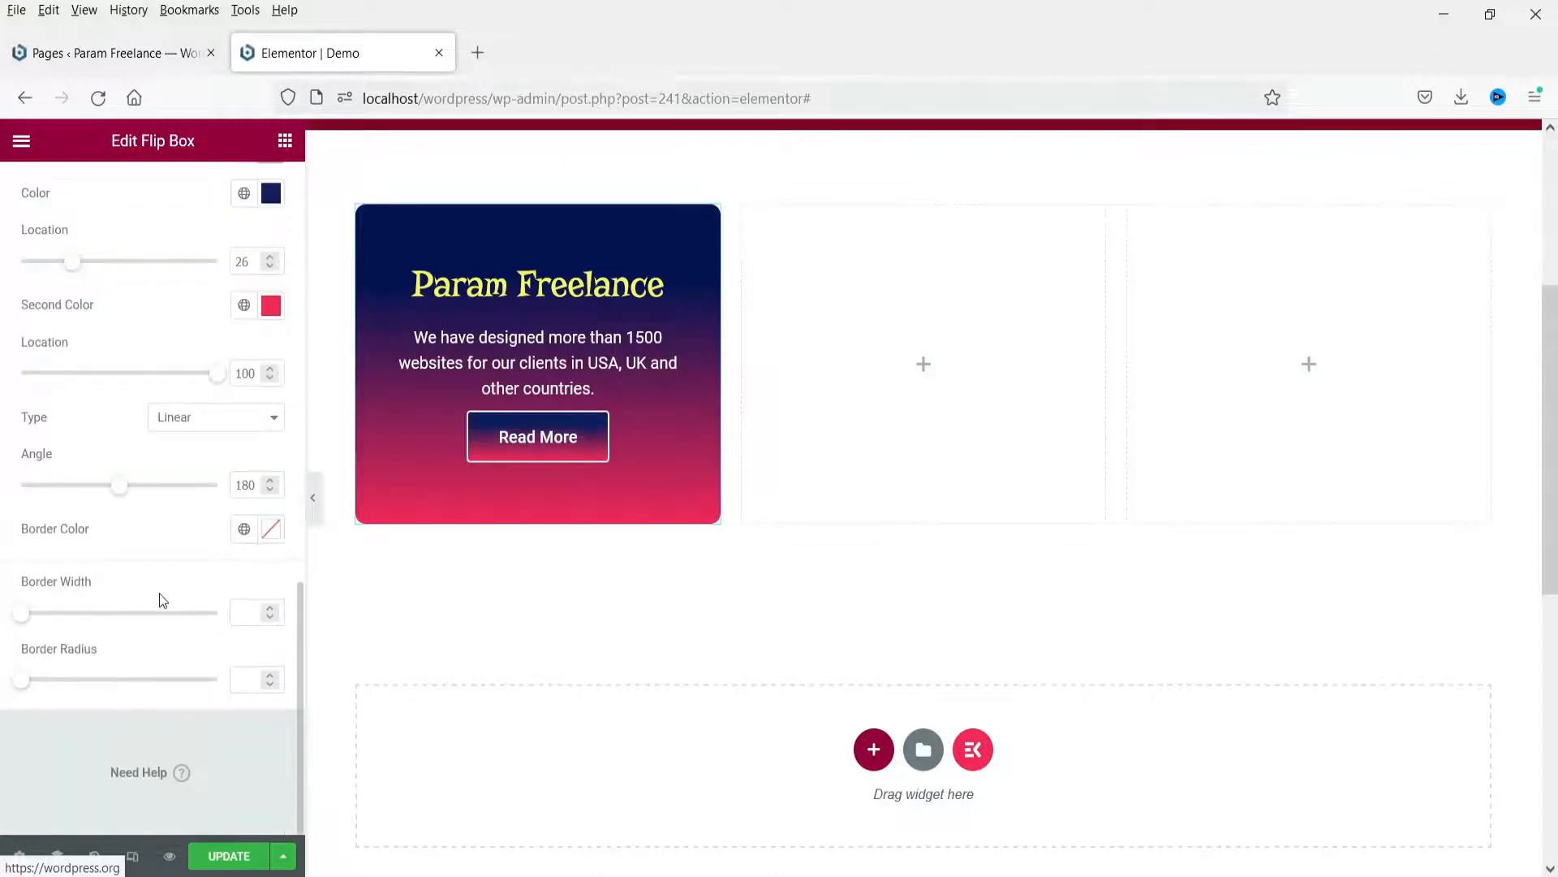
{"action": "scroll", "coordinate": [162, 600], "scroll_direction": "up", "scroll_amount": 2}
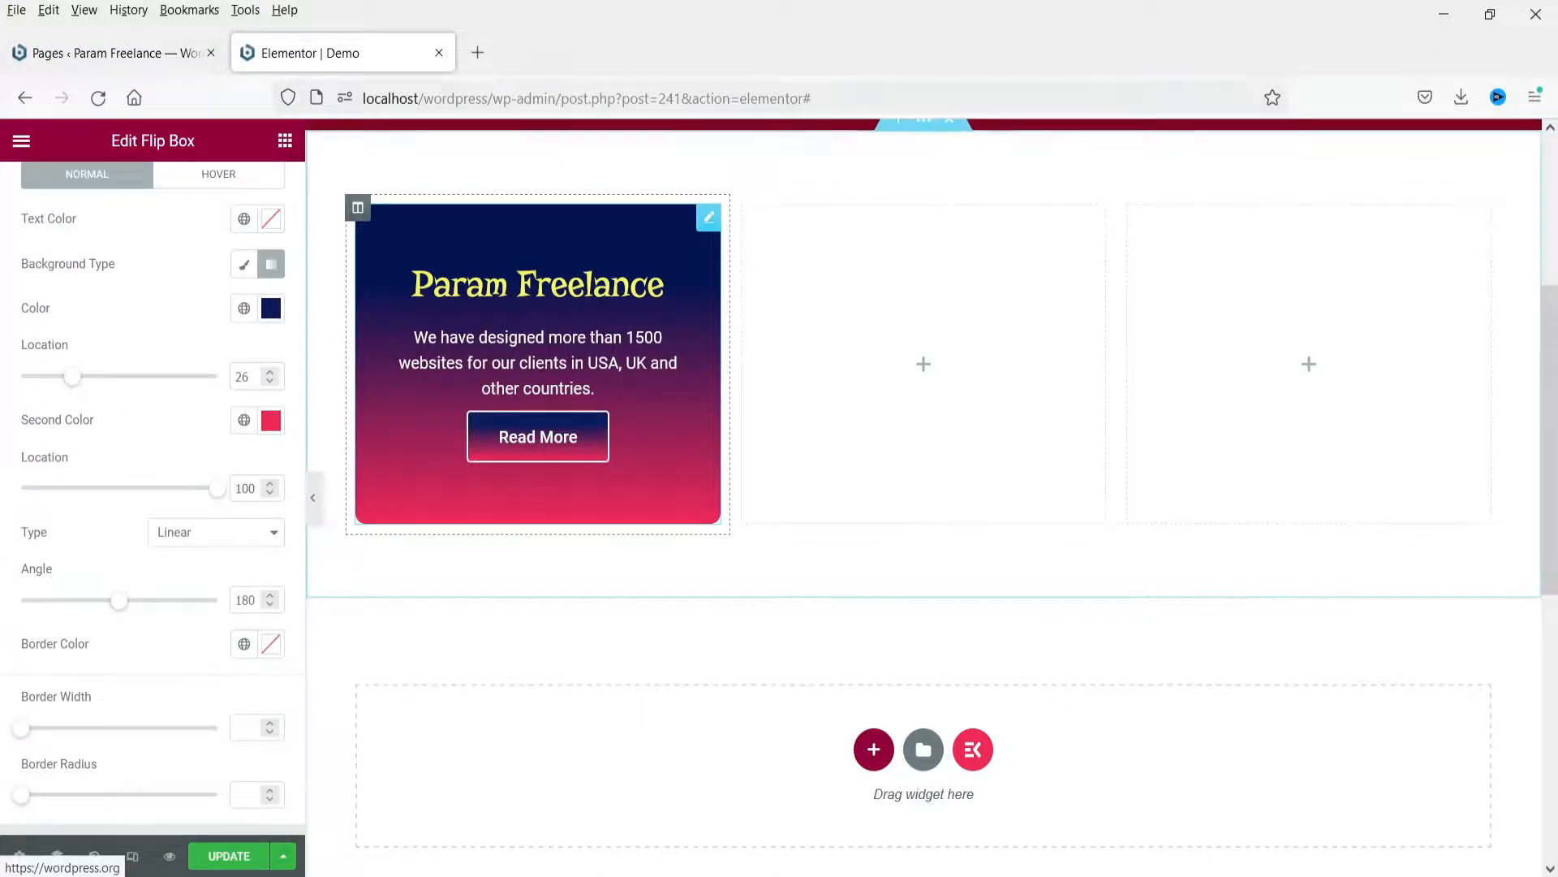
{"action": "scroll", "coordinate": [219, 551], "scroll_direction": "down", "scroll_amount": 2}
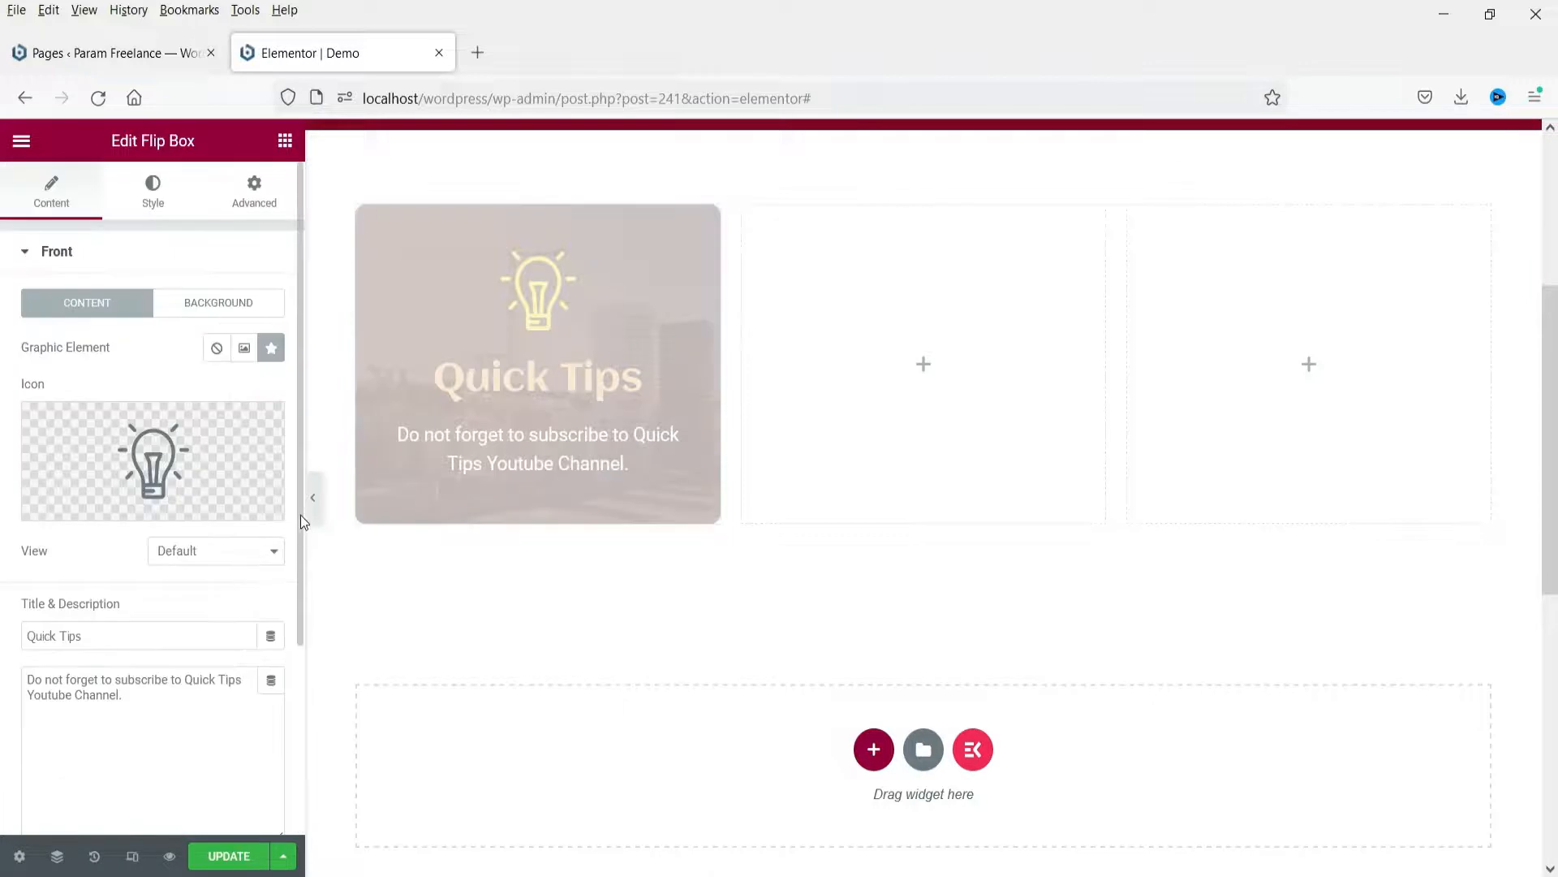
{"action": "left_click", "coordinate": [313, 499]}
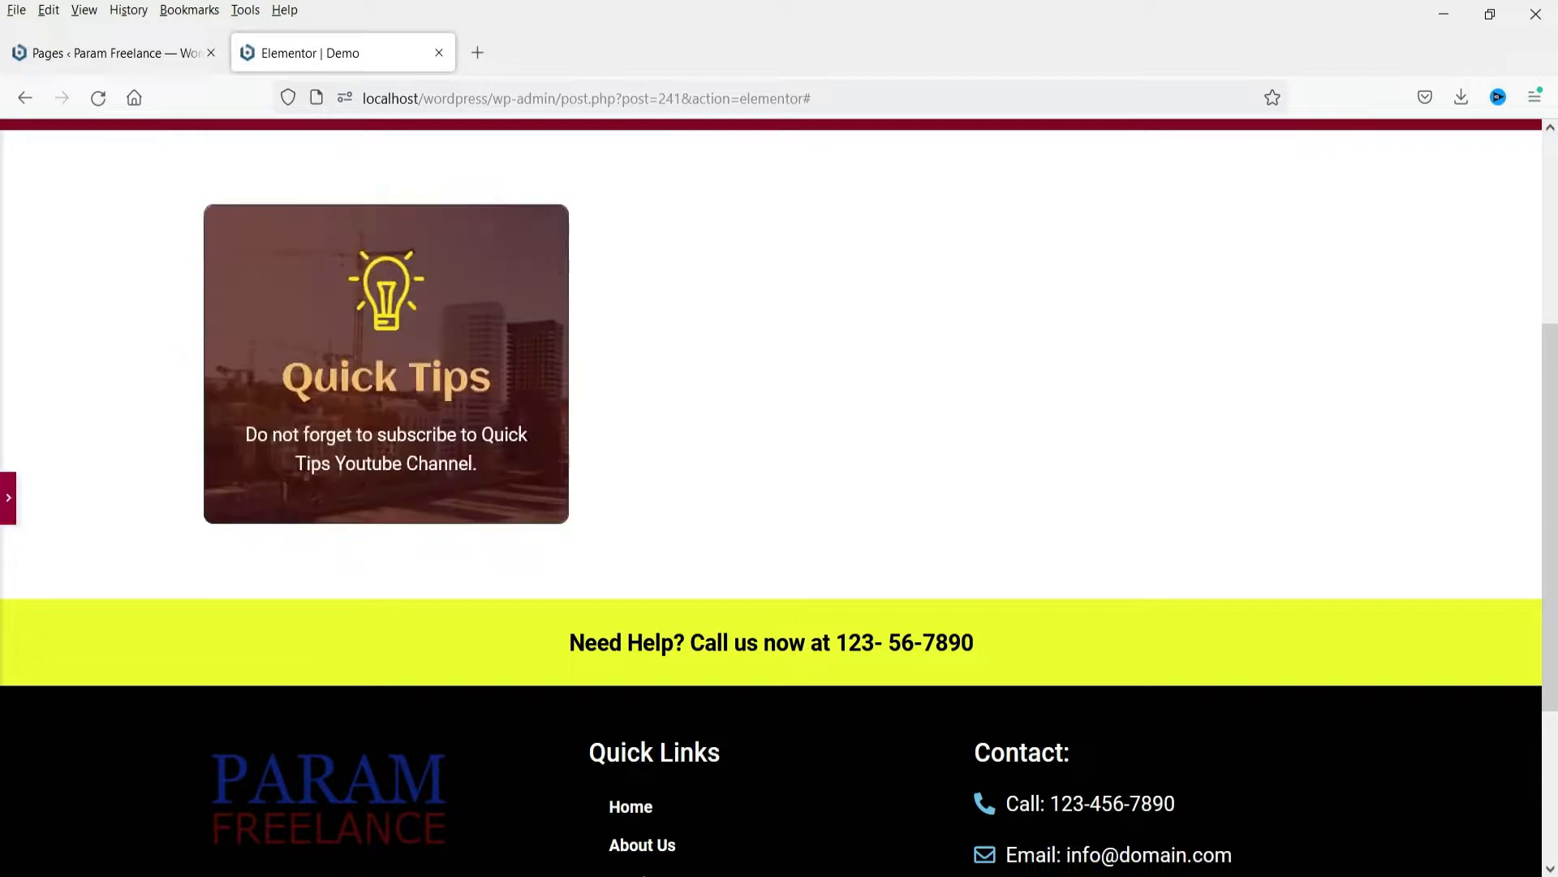
Reopen the editing panel and turn on 3D Depth in the first flip box's settings.
{"action": "left_click", "coordinate": [8, 497]}
{"action": "scroll", "coordinate": [78, 705], "scroll_direction": "down", "scroll_amount": 3}
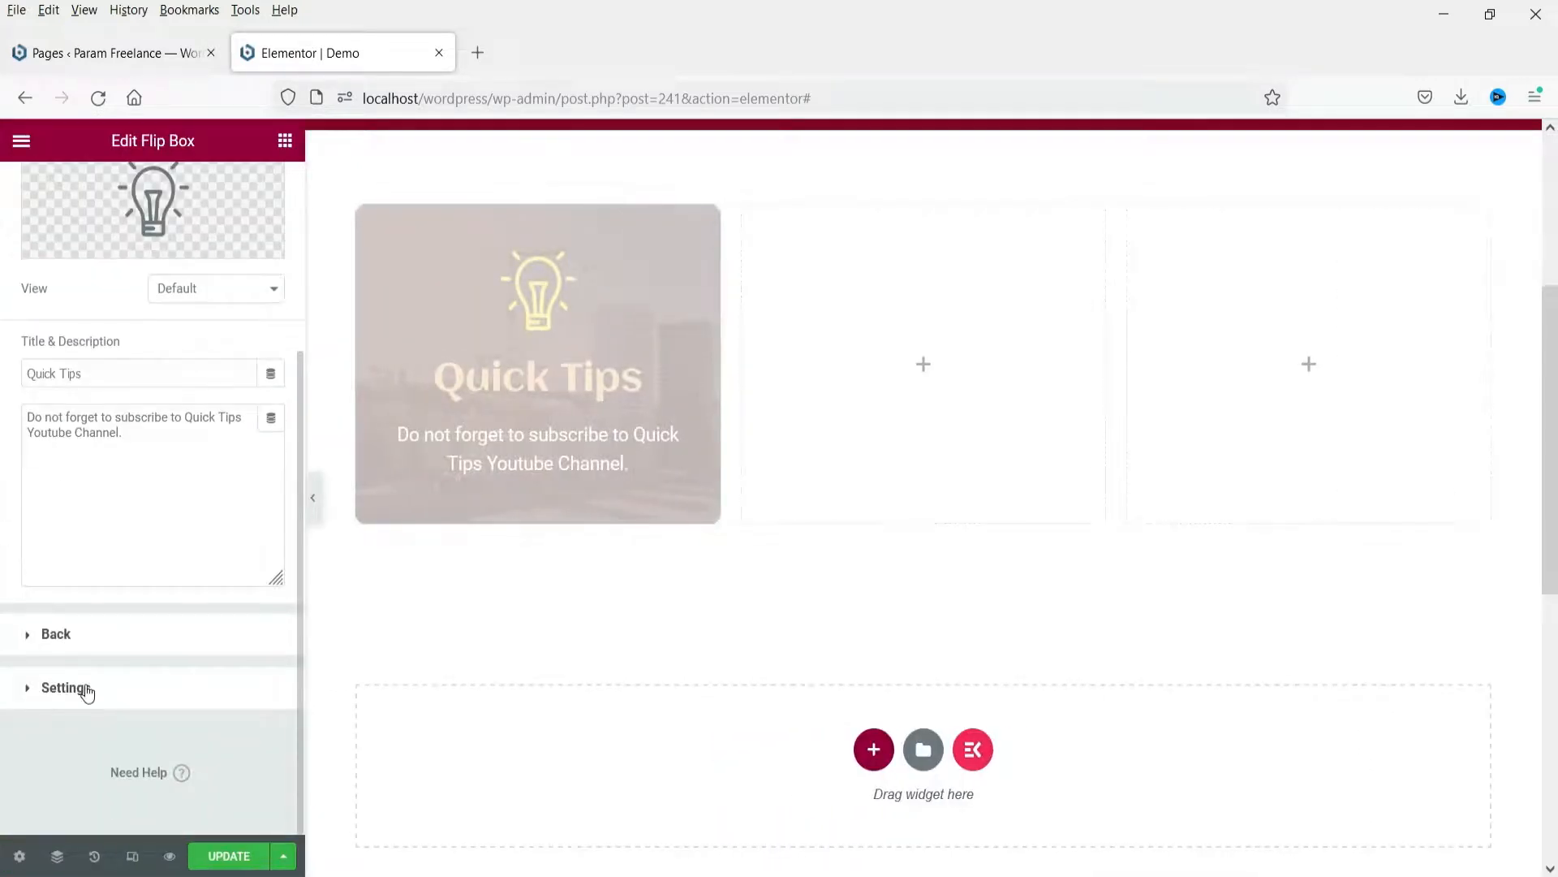
{"action": "left_click", "coordinate": [64, 688]}
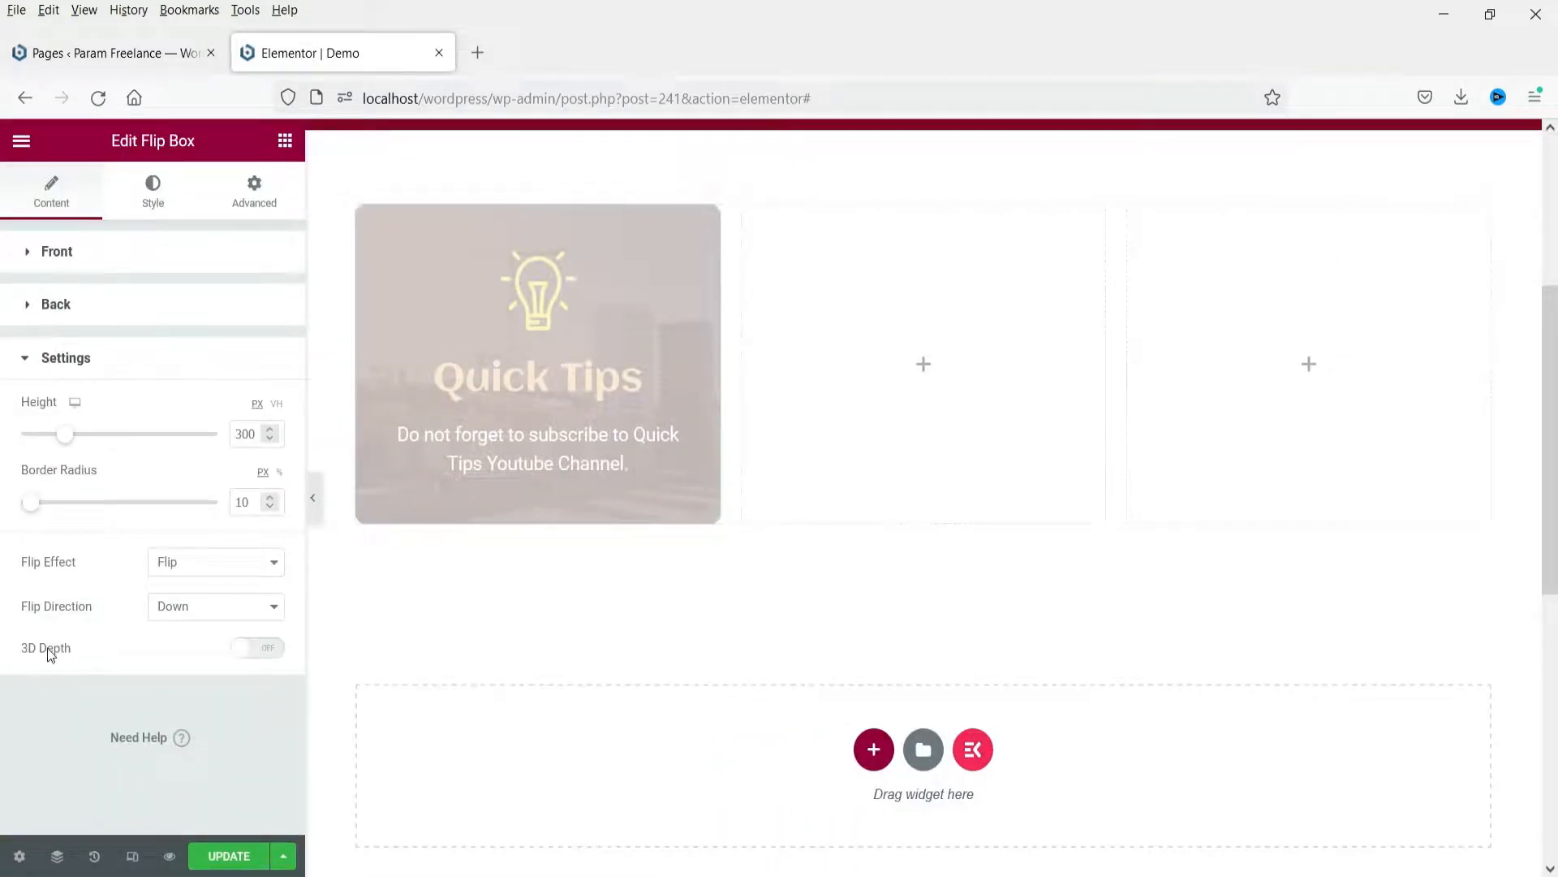
{"action": "left_click", "coordinate": [256, 650]}
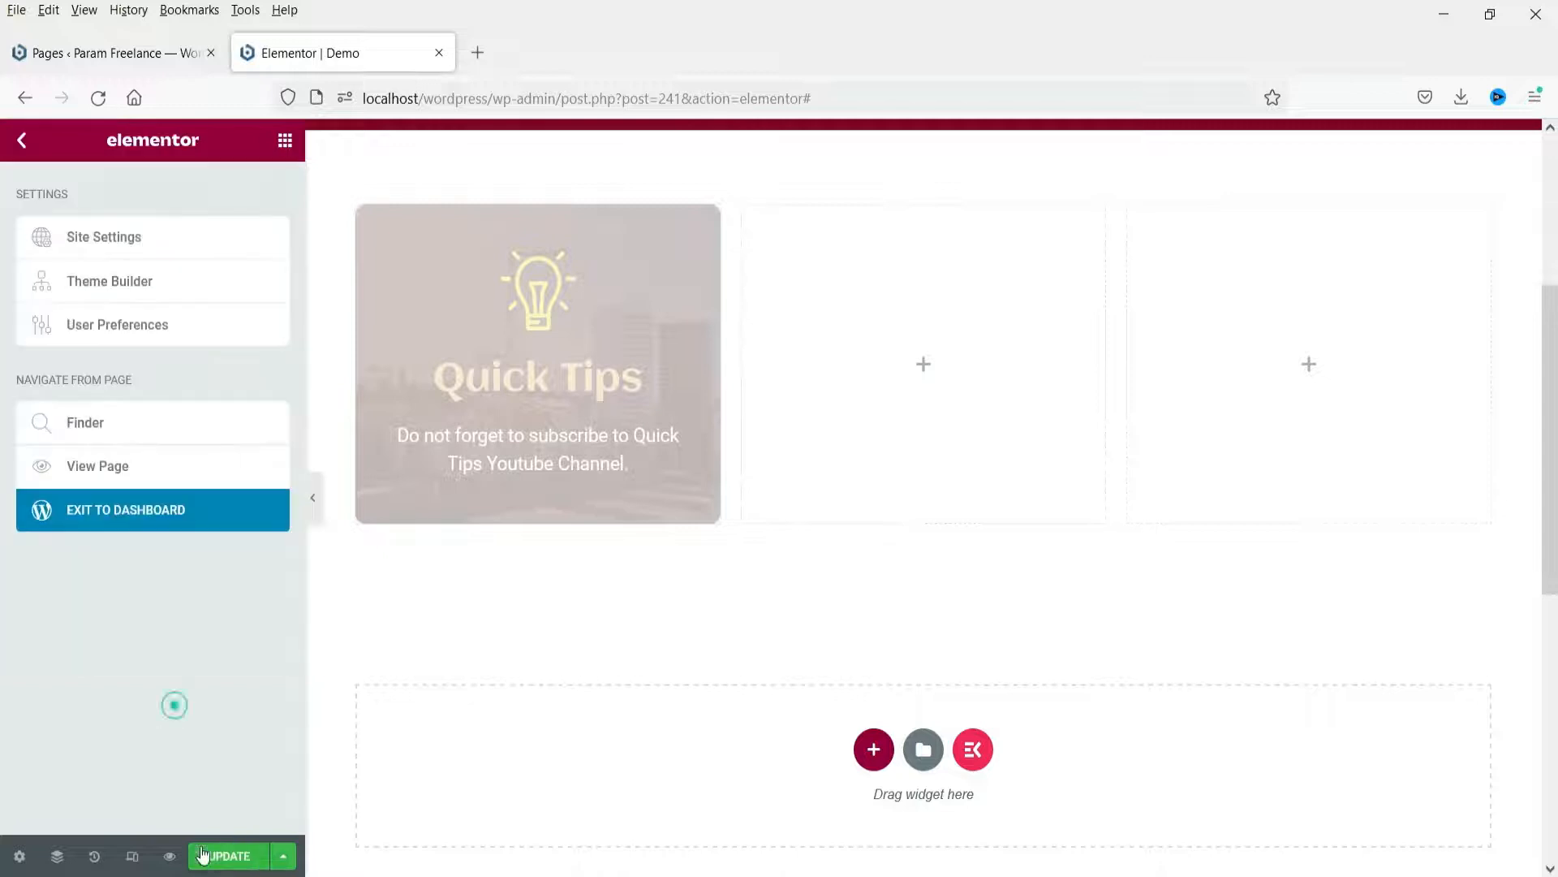
Update the Demo page and open its live version in a new tab to check the flip box animation.
{"action": "left_click", "coordinate": [242, 861]}
{"action": "right_click", "coordinate": [85, 464]}
{"action": "left_click", "coordinate": [145, 479]}
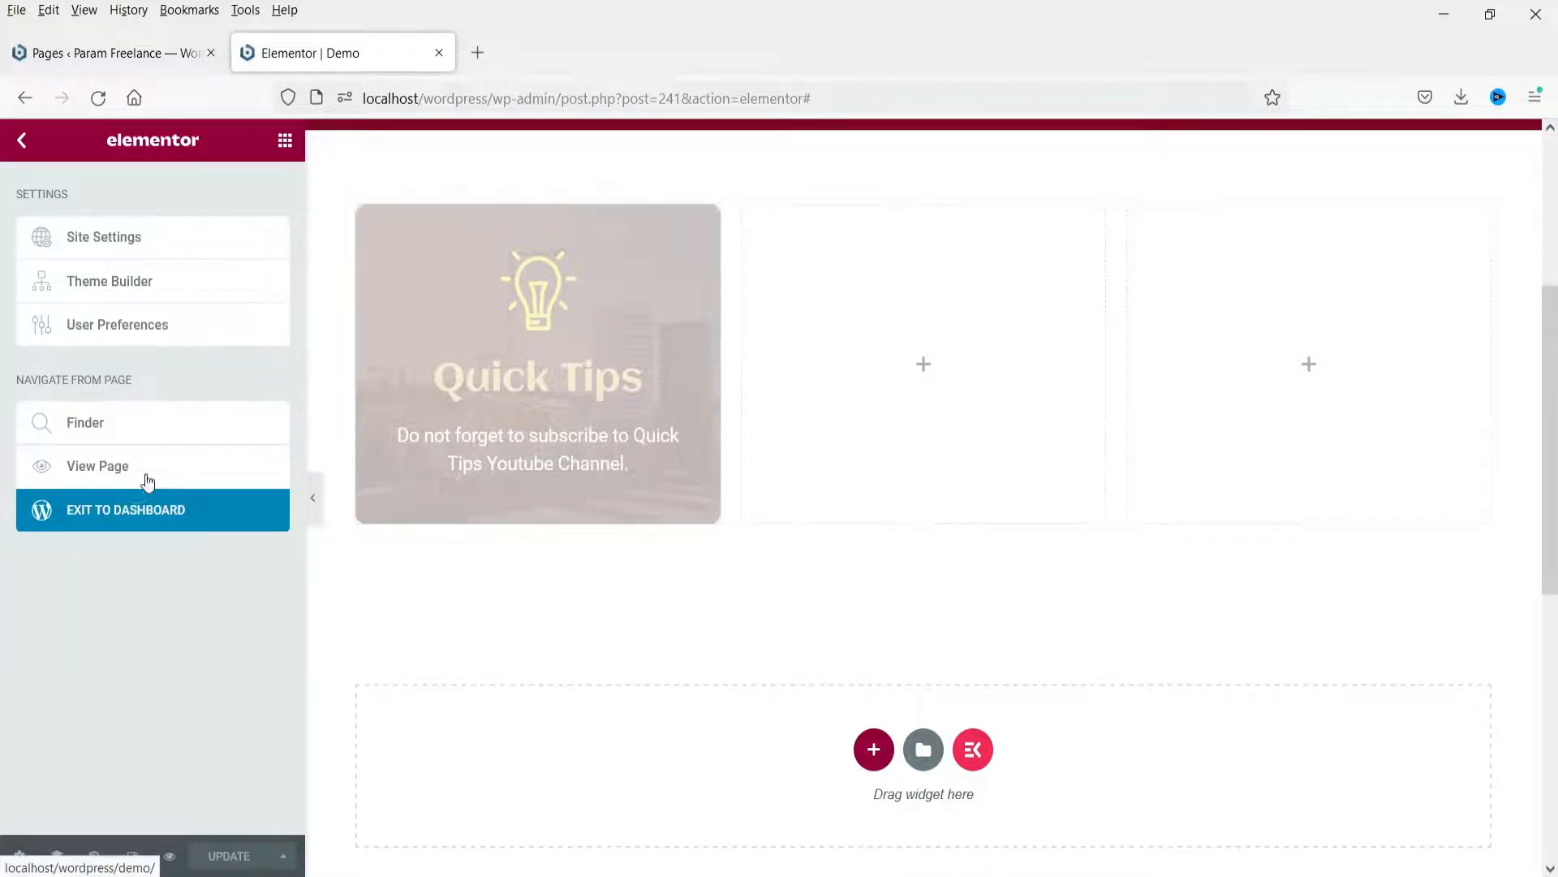
{"action": "left_click", "coordinate": [520, 55]}
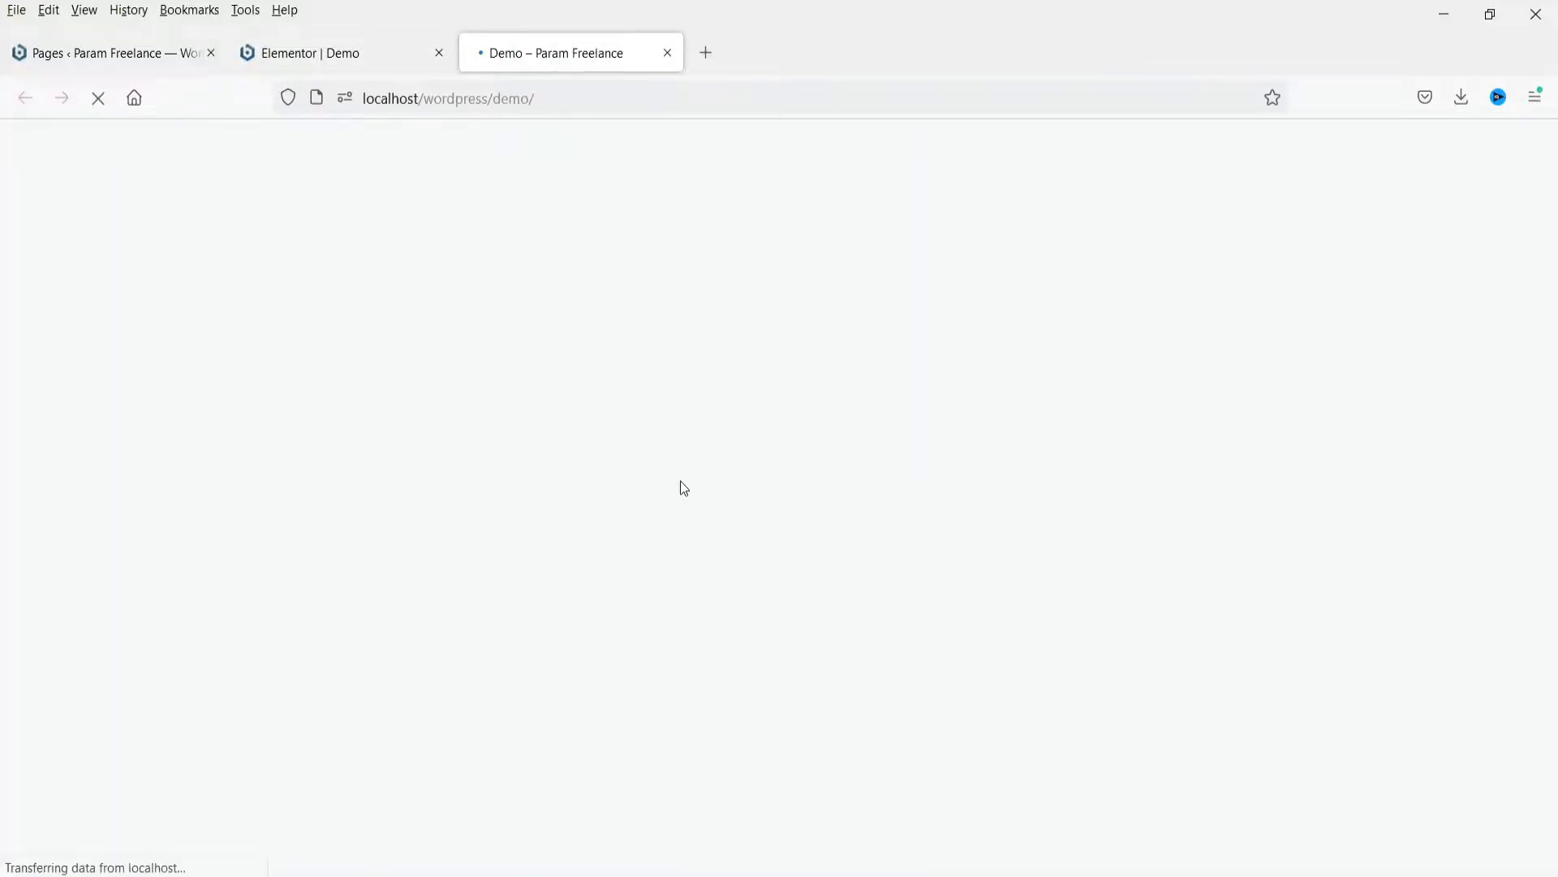
{"action": "scroll", "coordinate": [1150, 404], "scroll_direction": "down", "scroll_amount": 3}
{"action": "scroll", "coordinate": [1149, 396], "scroll_direction": "down", "scroll_amount": 3}
{"action": "scroll", "coordinate": [1141, 404], "scroll_direction": "up", "scroll_amount": 3}
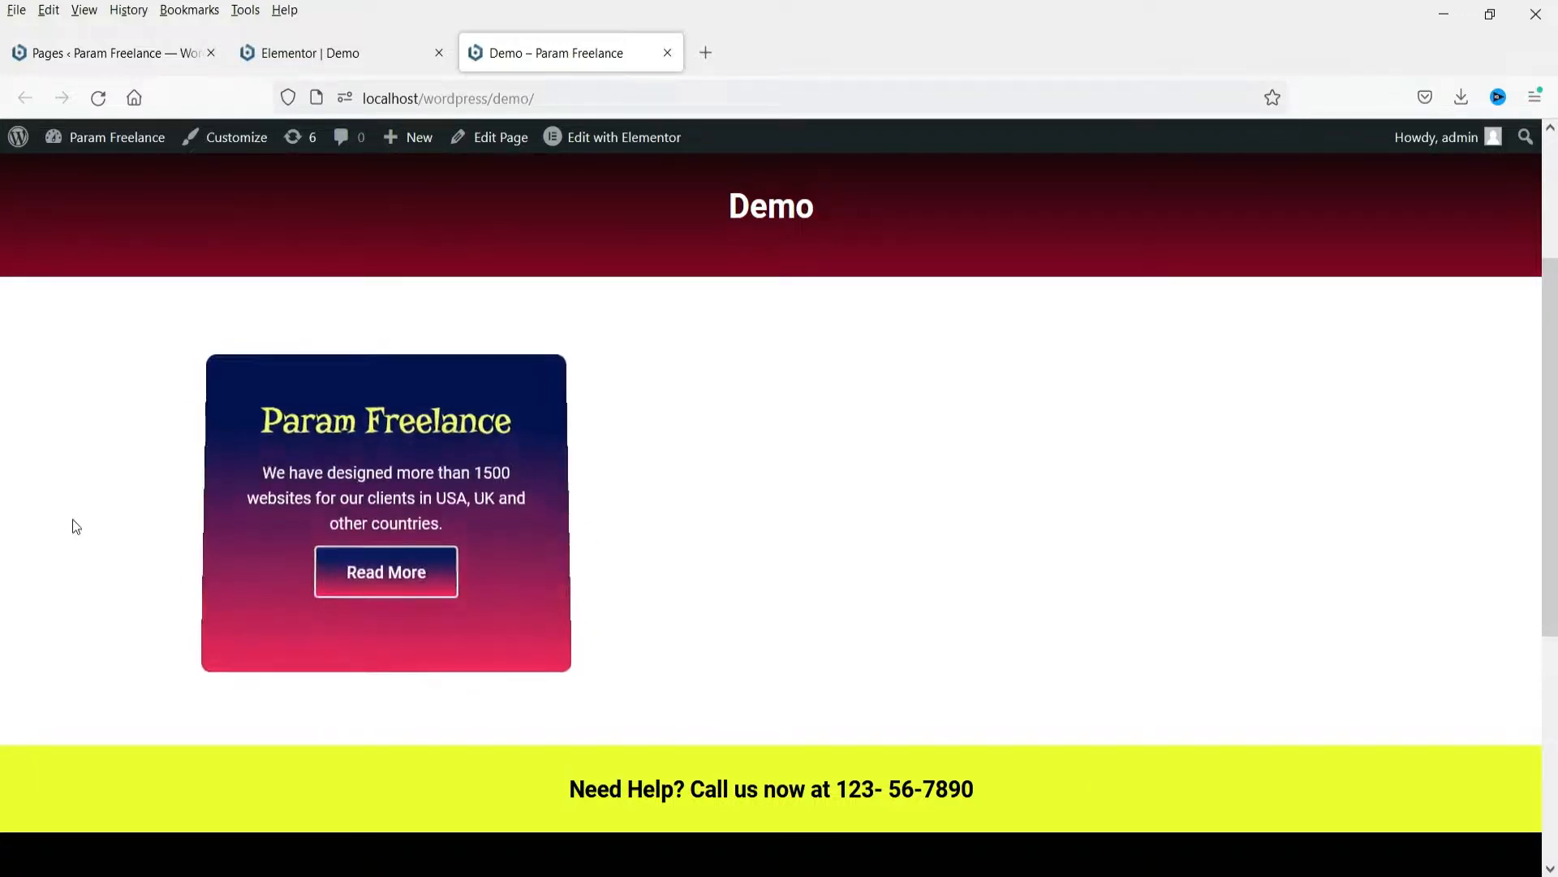
Return to the page editor and copy the Quick Tips flip box into the empty middle column.
{"action": "left_click", "coordinate": [382, 51]}
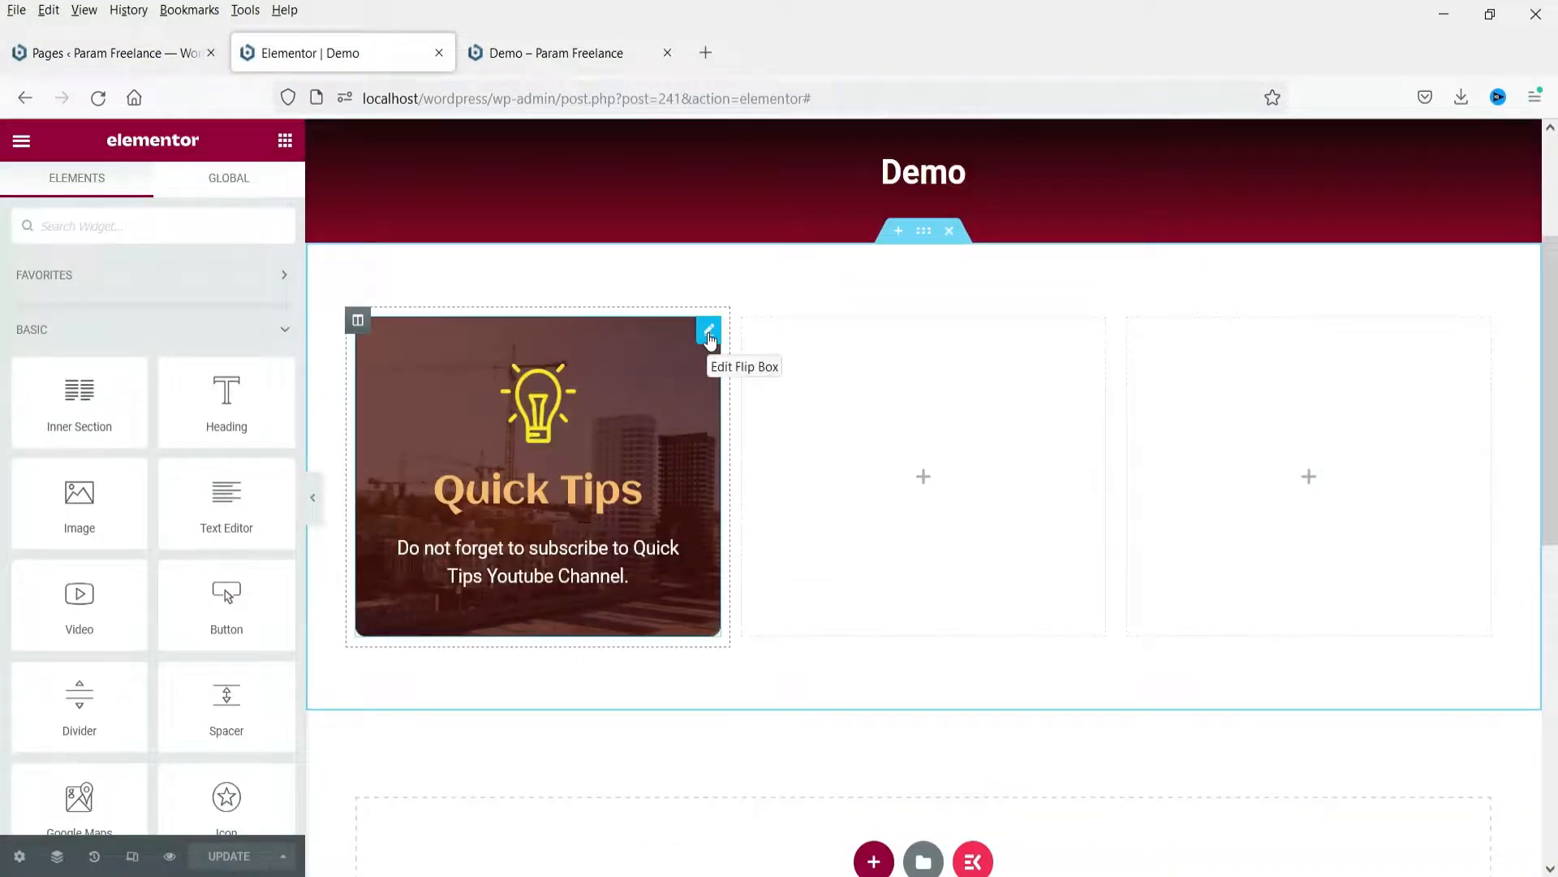
{"action": "left_click", "coordinate": [708, 331]}
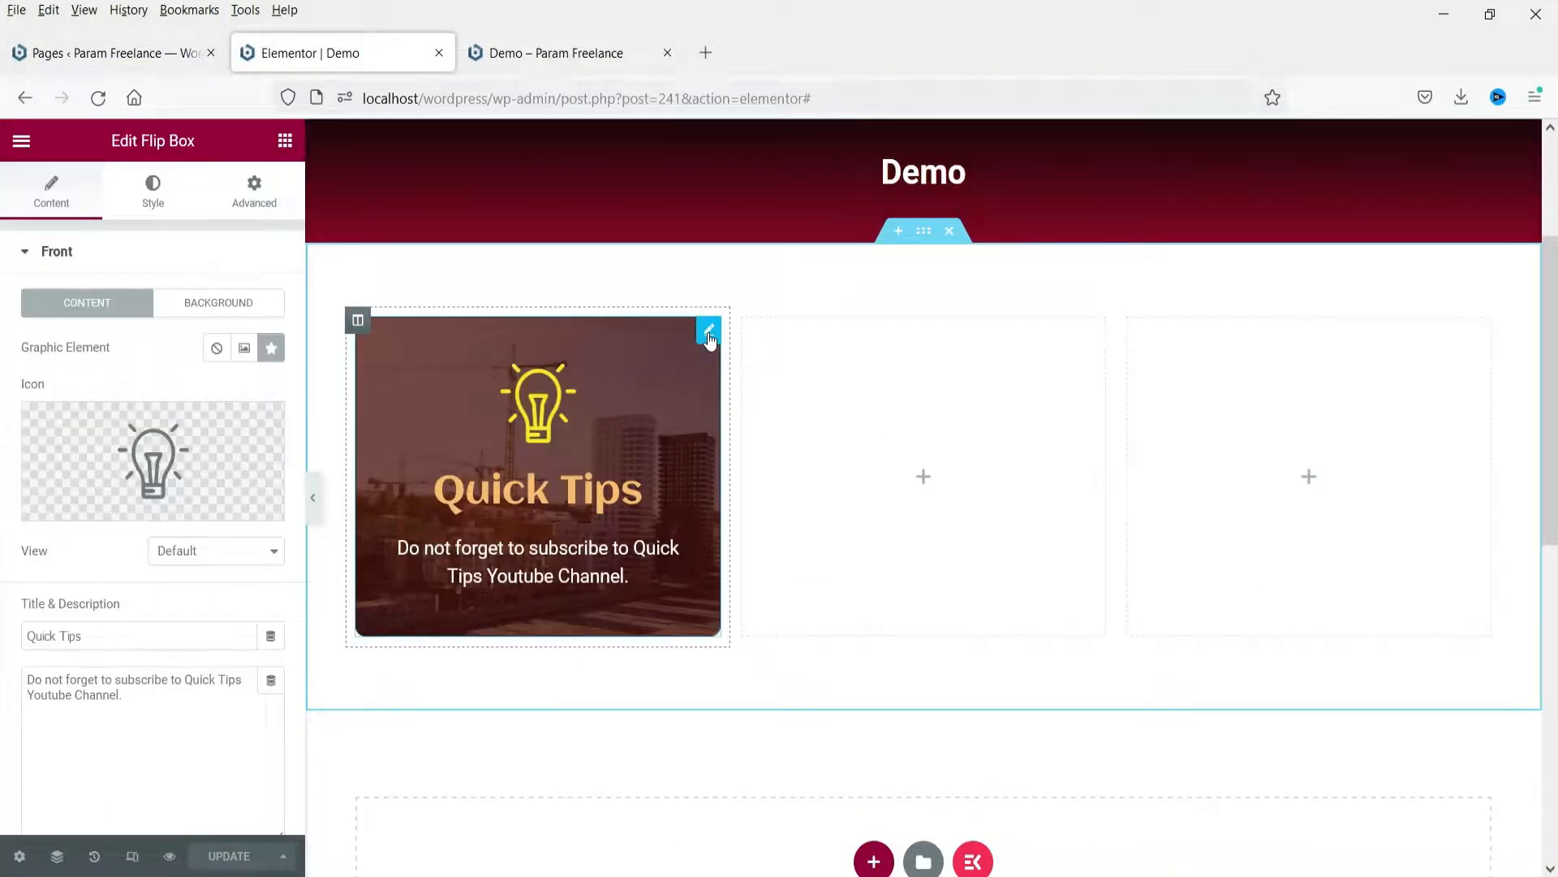
{"action": "right_click", "coordinate": [708, 334]}
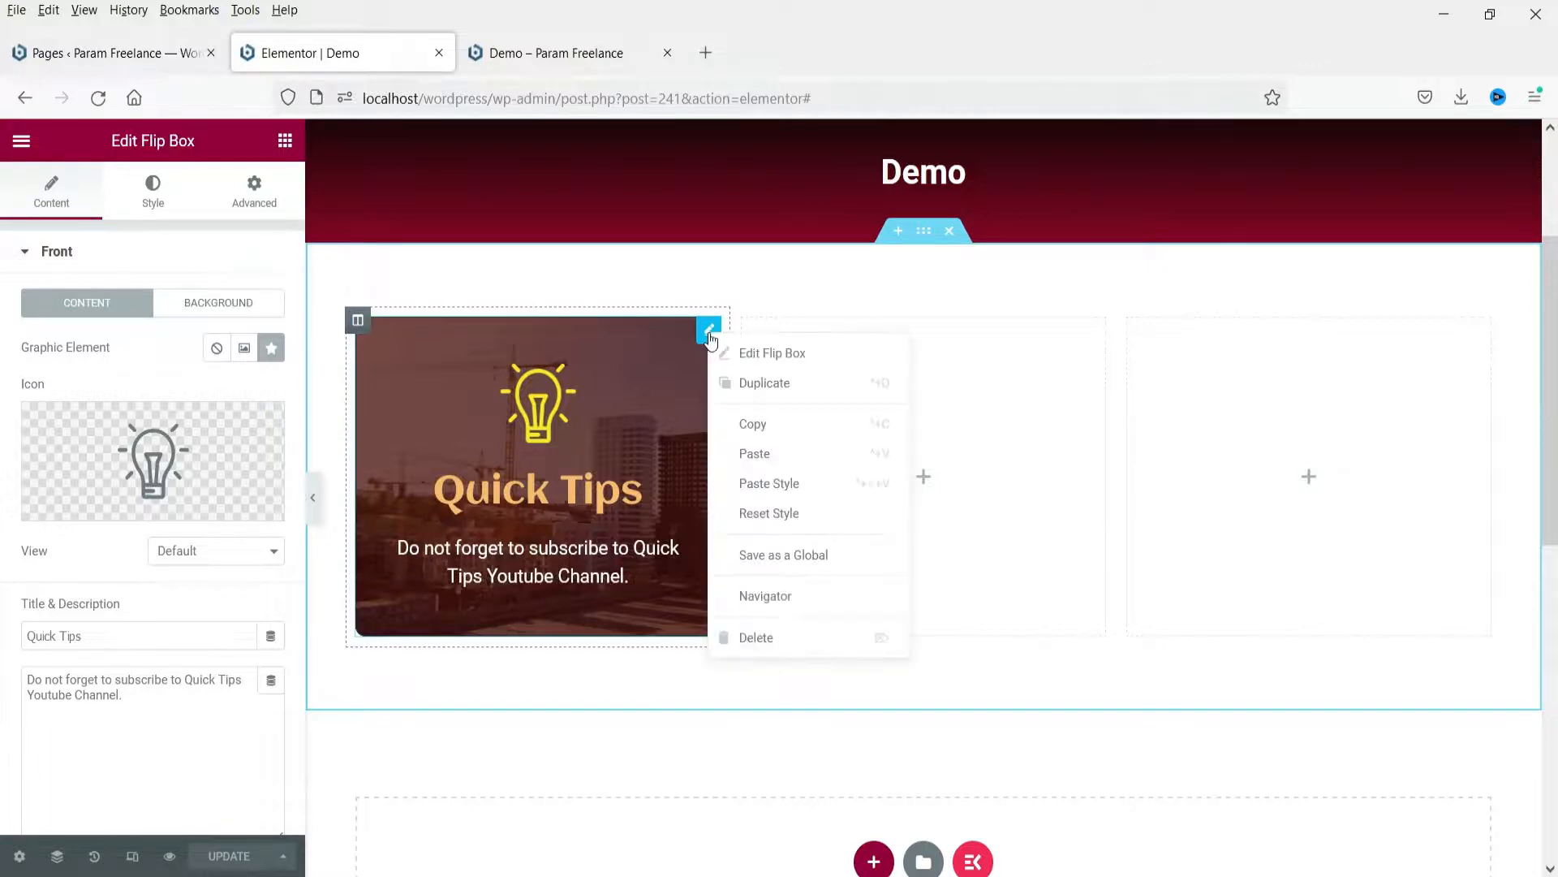
{"action": "left_click", "coordinate": [769, 423]}
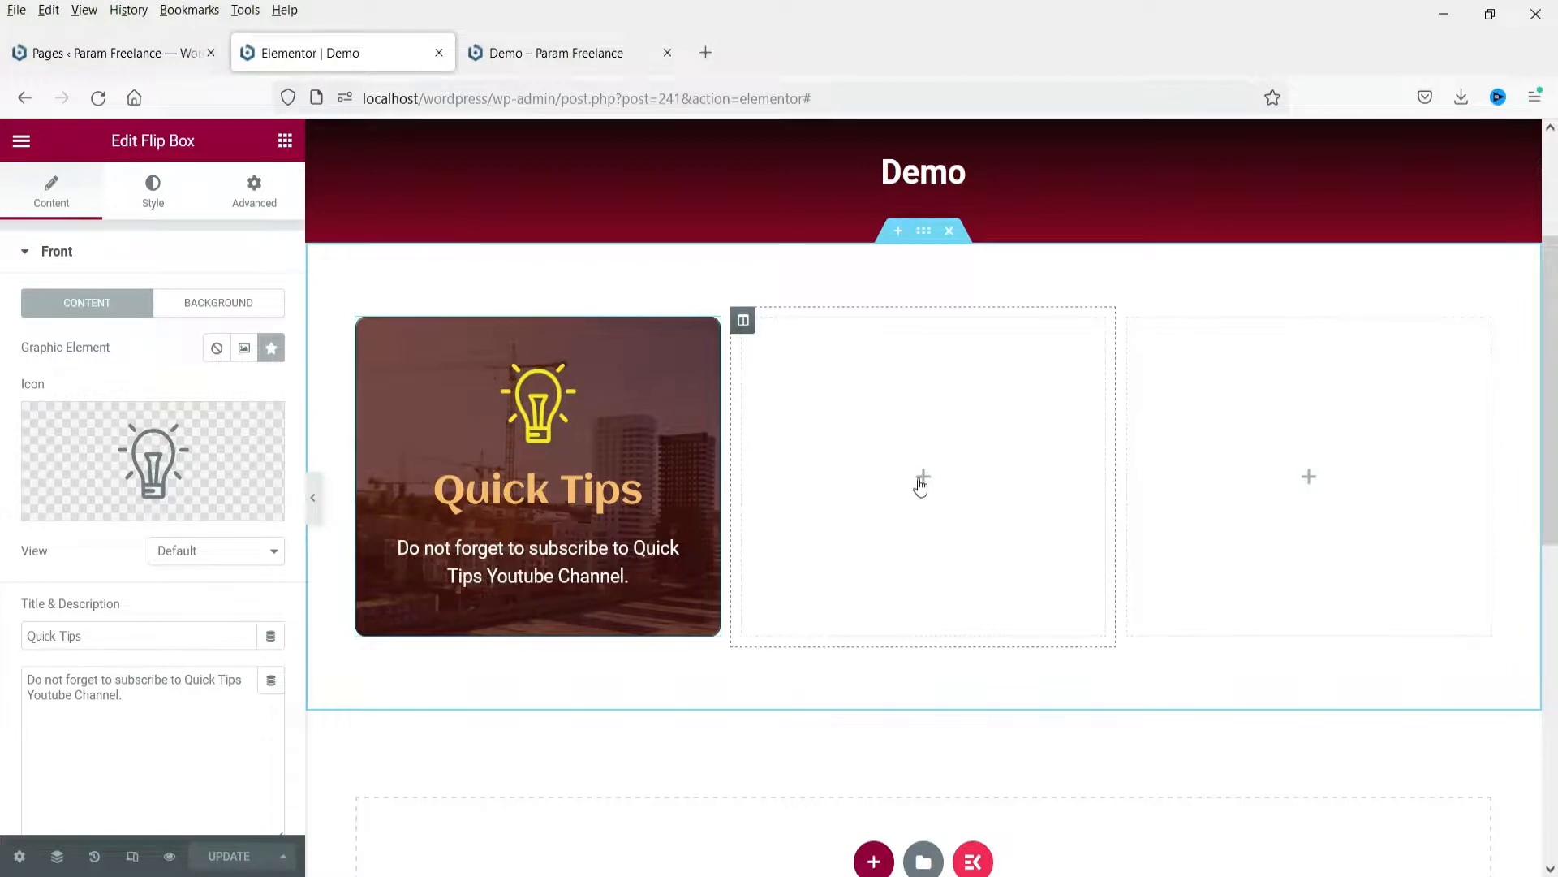
{"action": "left_click", "coordinate": [946, 453]}
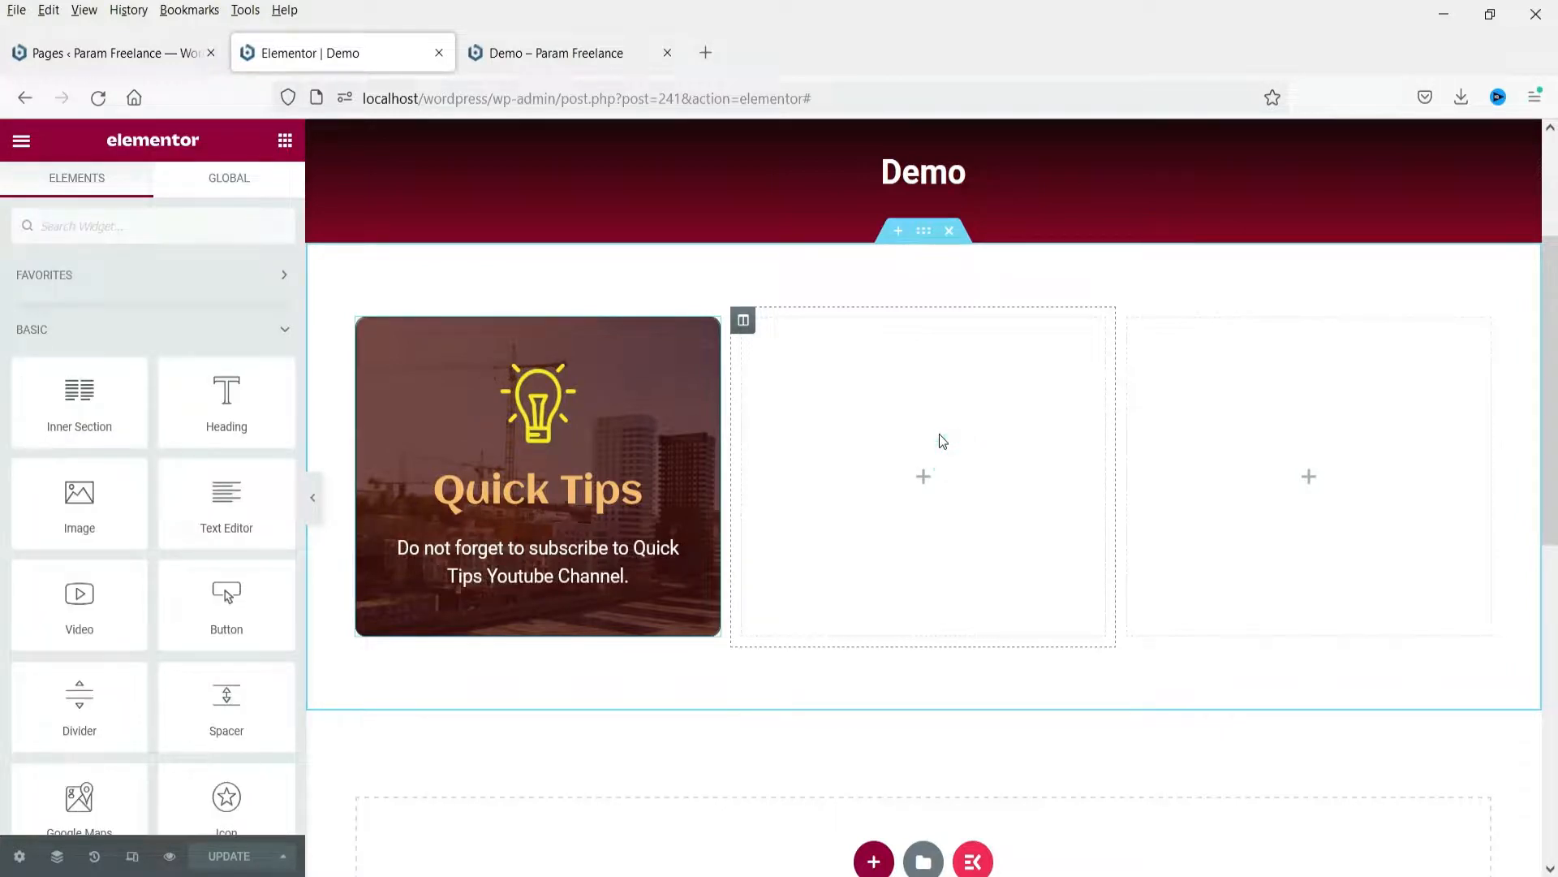
{"action": "right_click", "coordinate": [942, 446]}
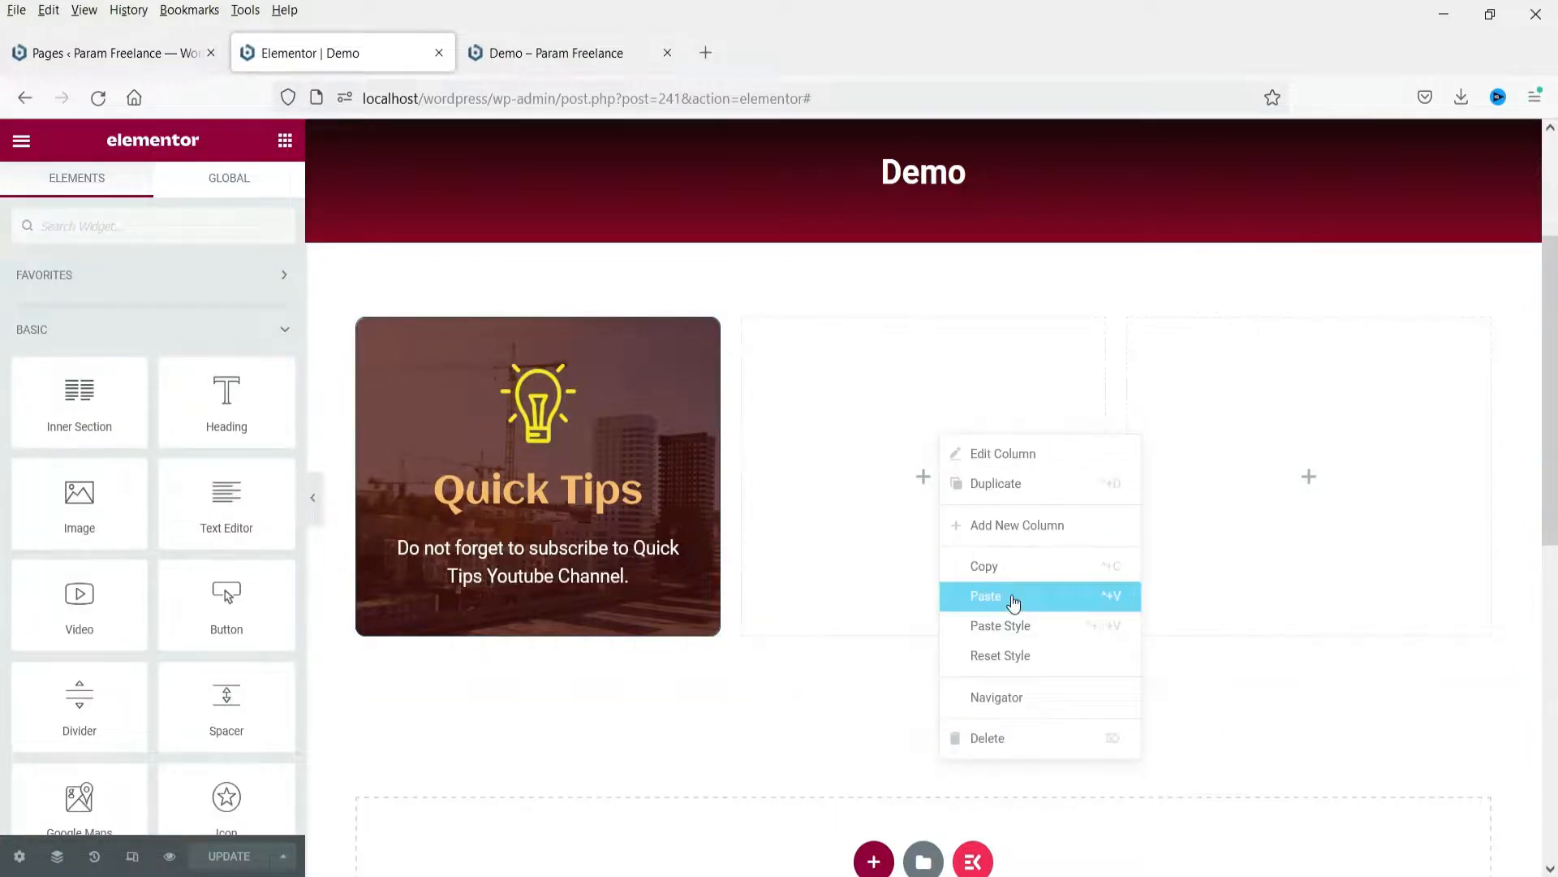
{"action": "left_click", "coordinate": [1013, 601]}
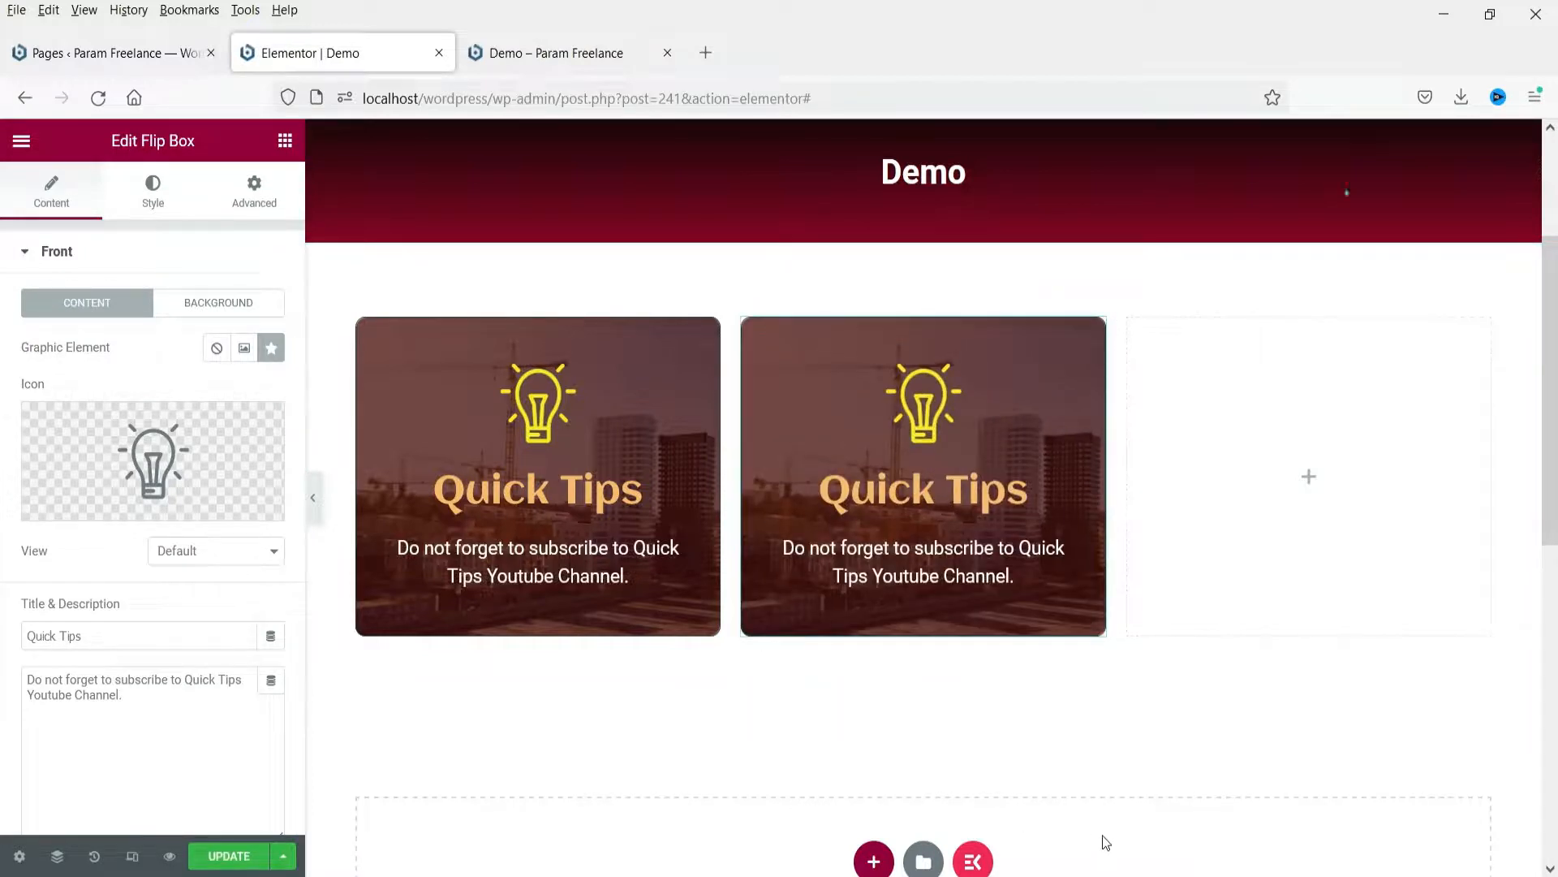
Replace the middle flip box's front icon with the avatar-5.png image from the media library.
{"action": "mouse_move", "coordinate": [181, 449]}
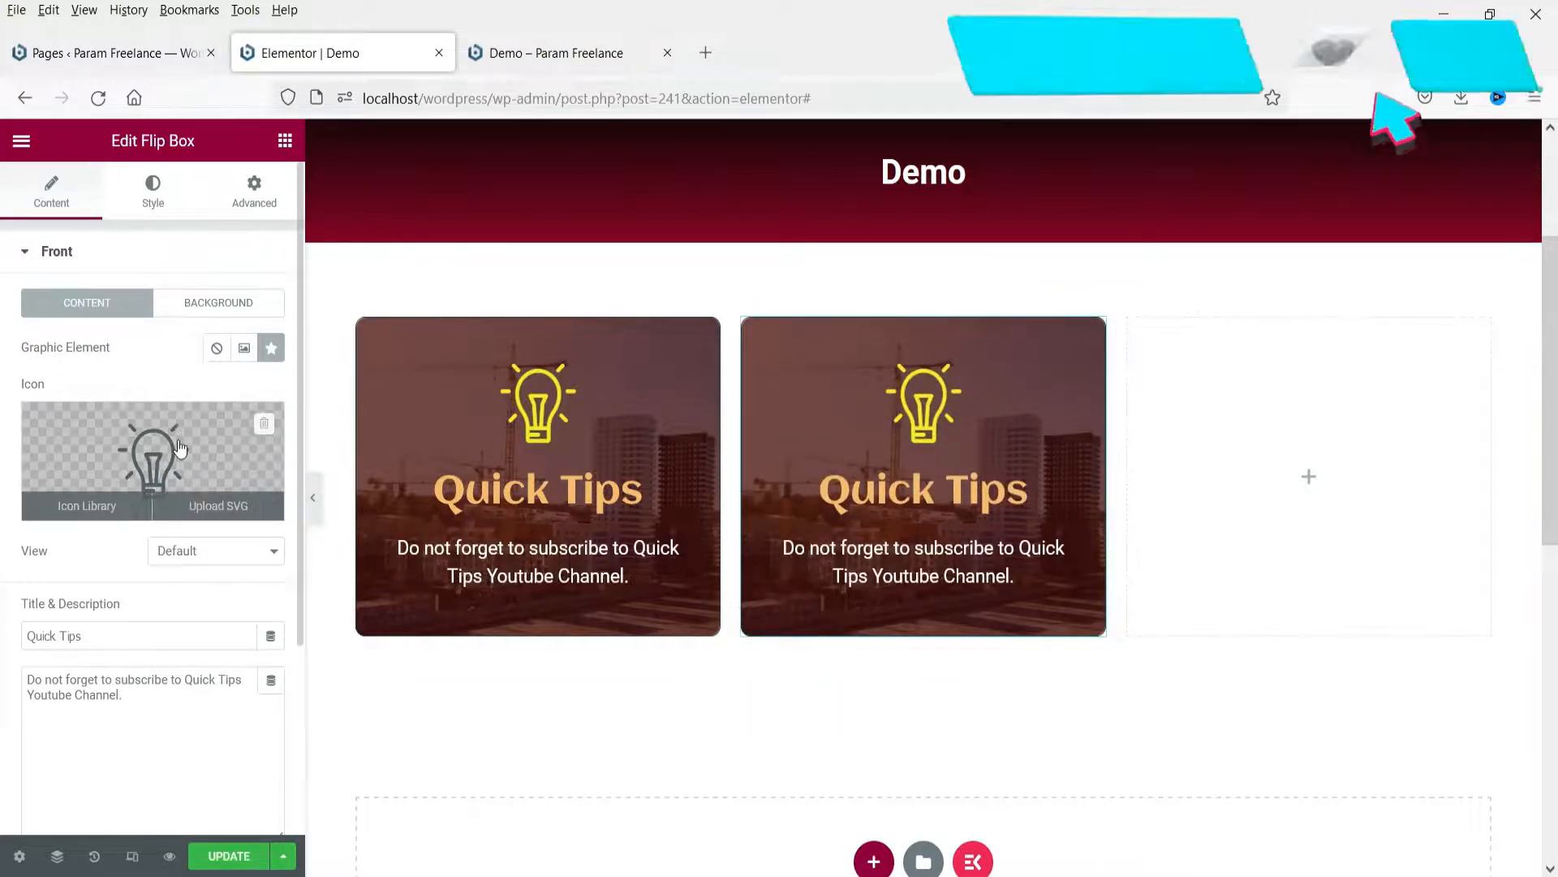
{"action": "left_click", "coordinate": [246, 351]}
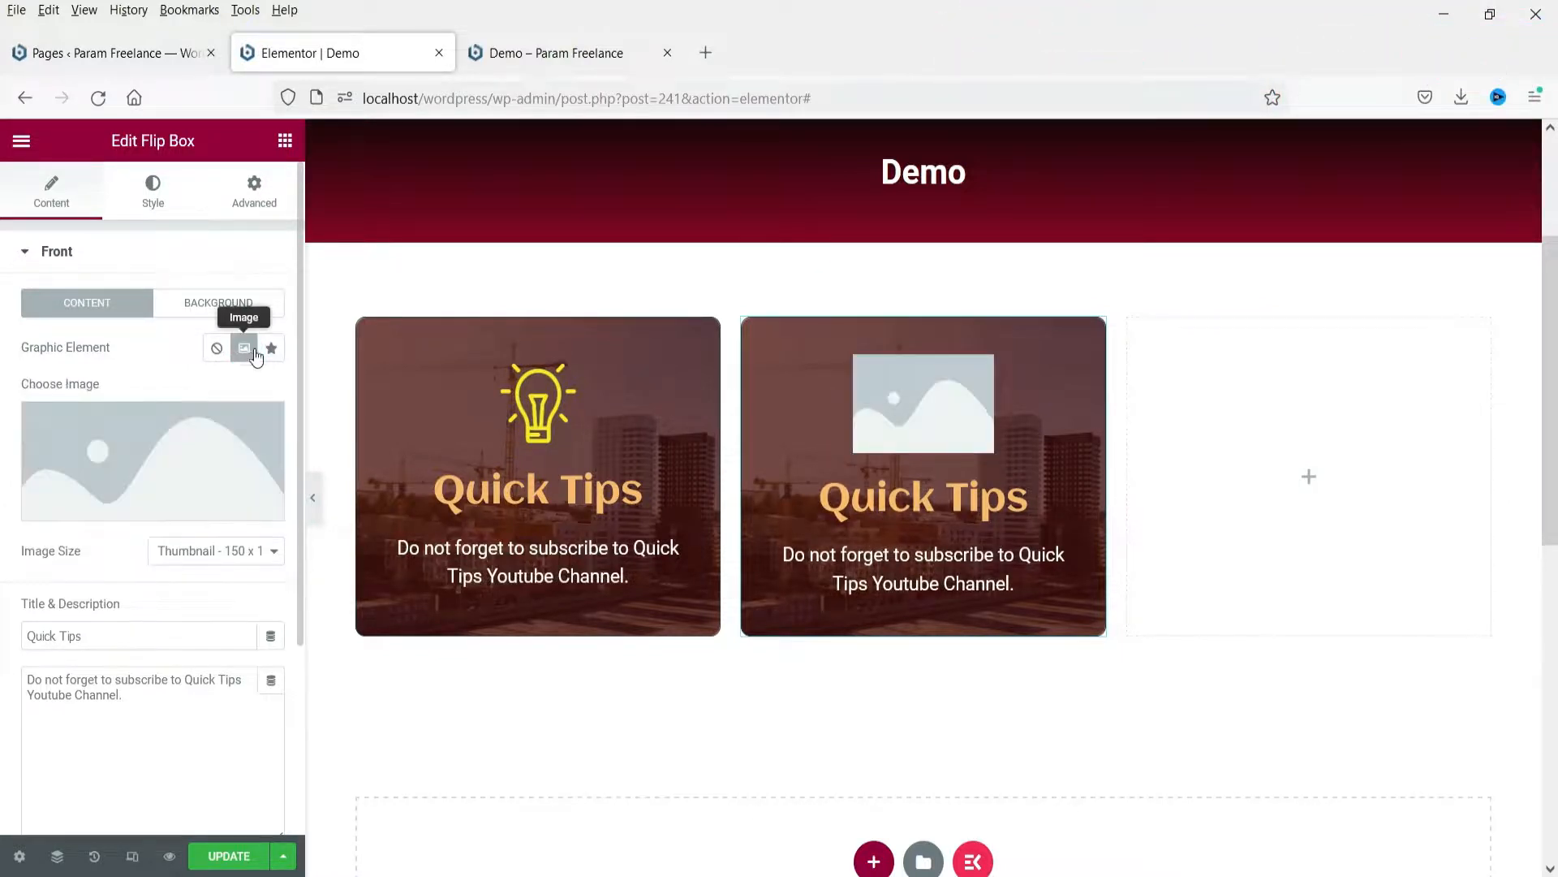
{"action": "left_click", "coordinate": [135, 441]}
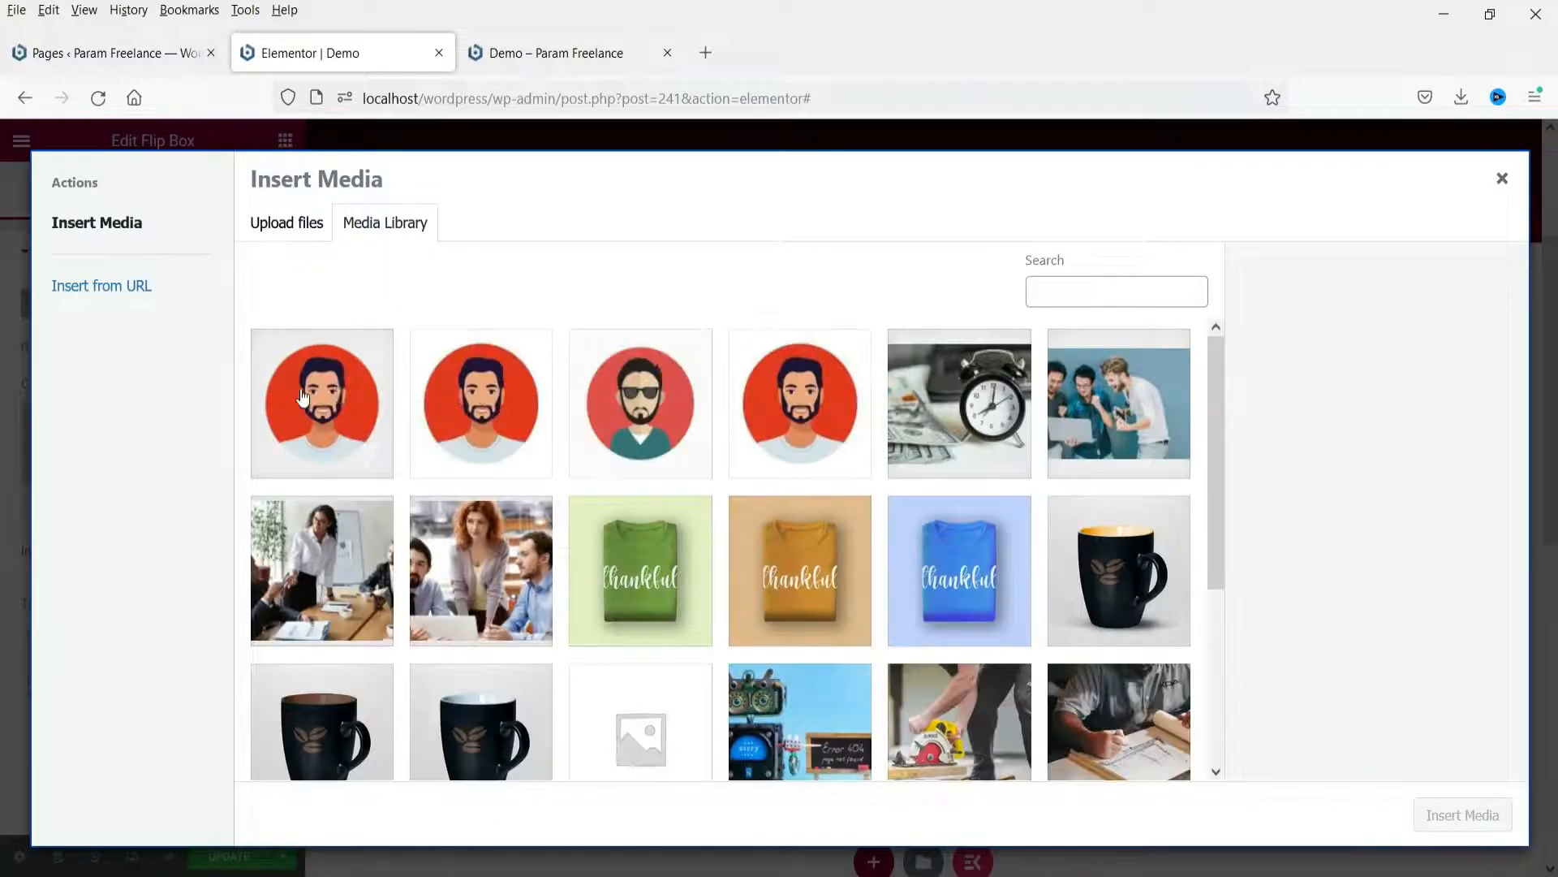
{"action": "left_click", "coordinate": [300, 396]}
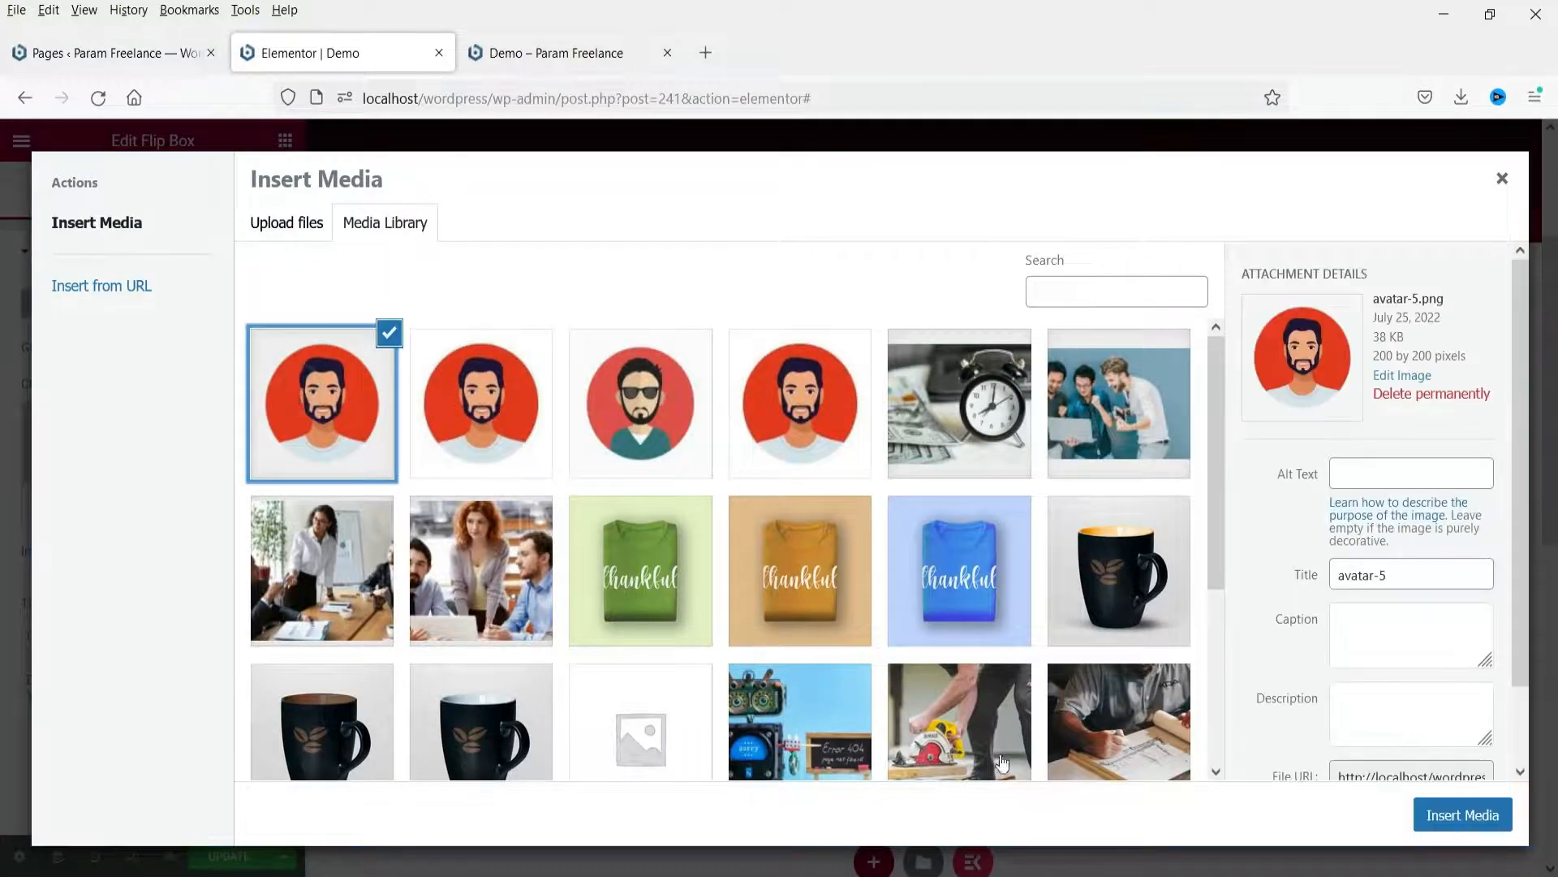
{"action": "left_click", "coordinate": [1438, 816]}
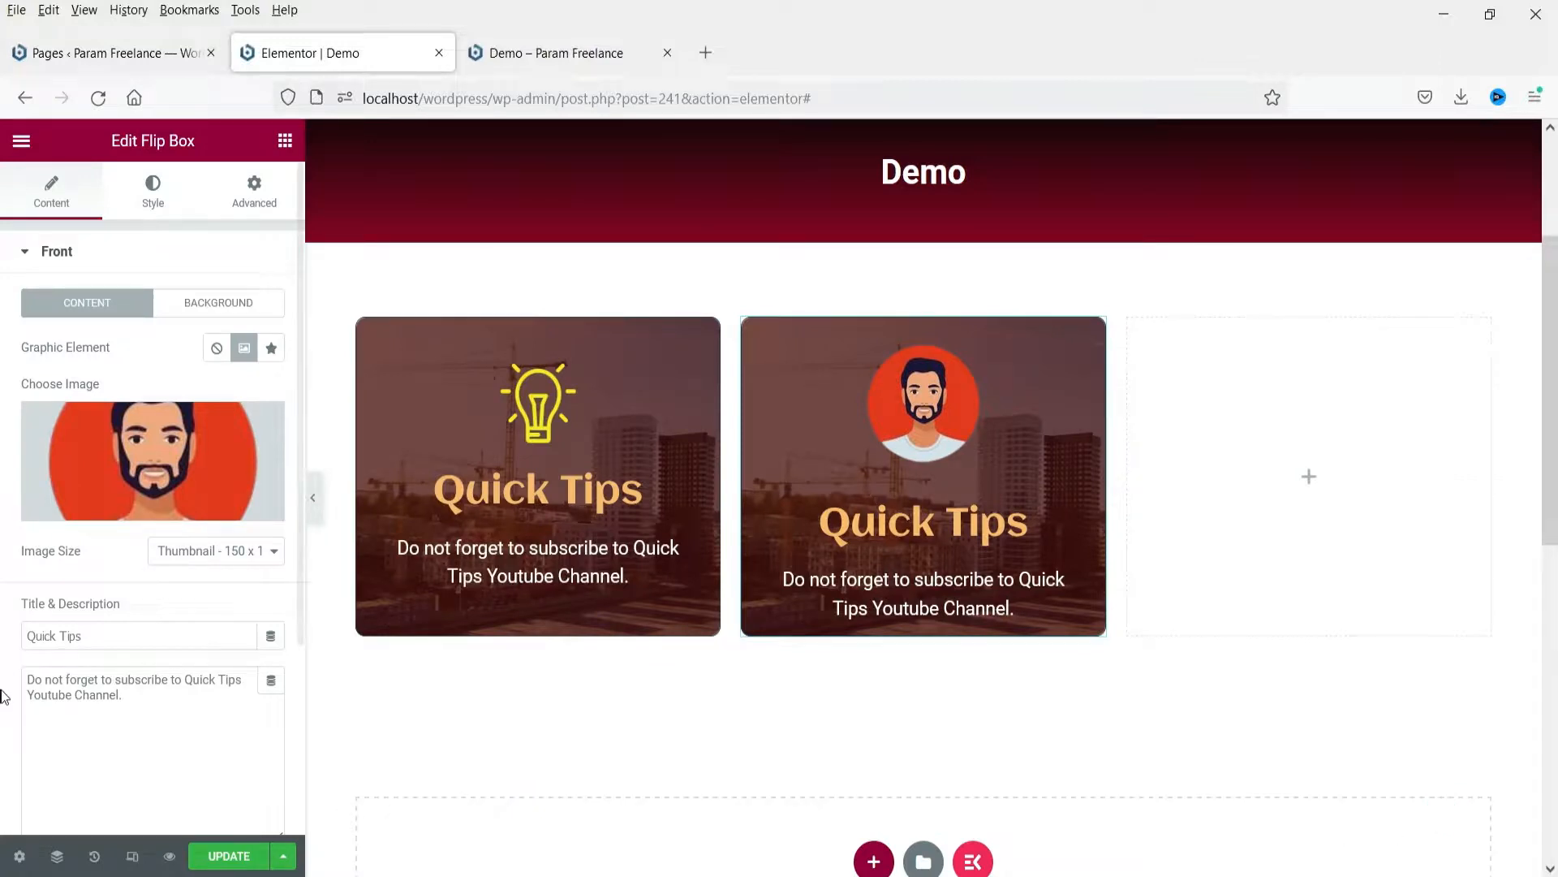
Switch the middle flip box's front background type to a gradient.
{"action": "mouse_move", "coordinate": [856, 566]}
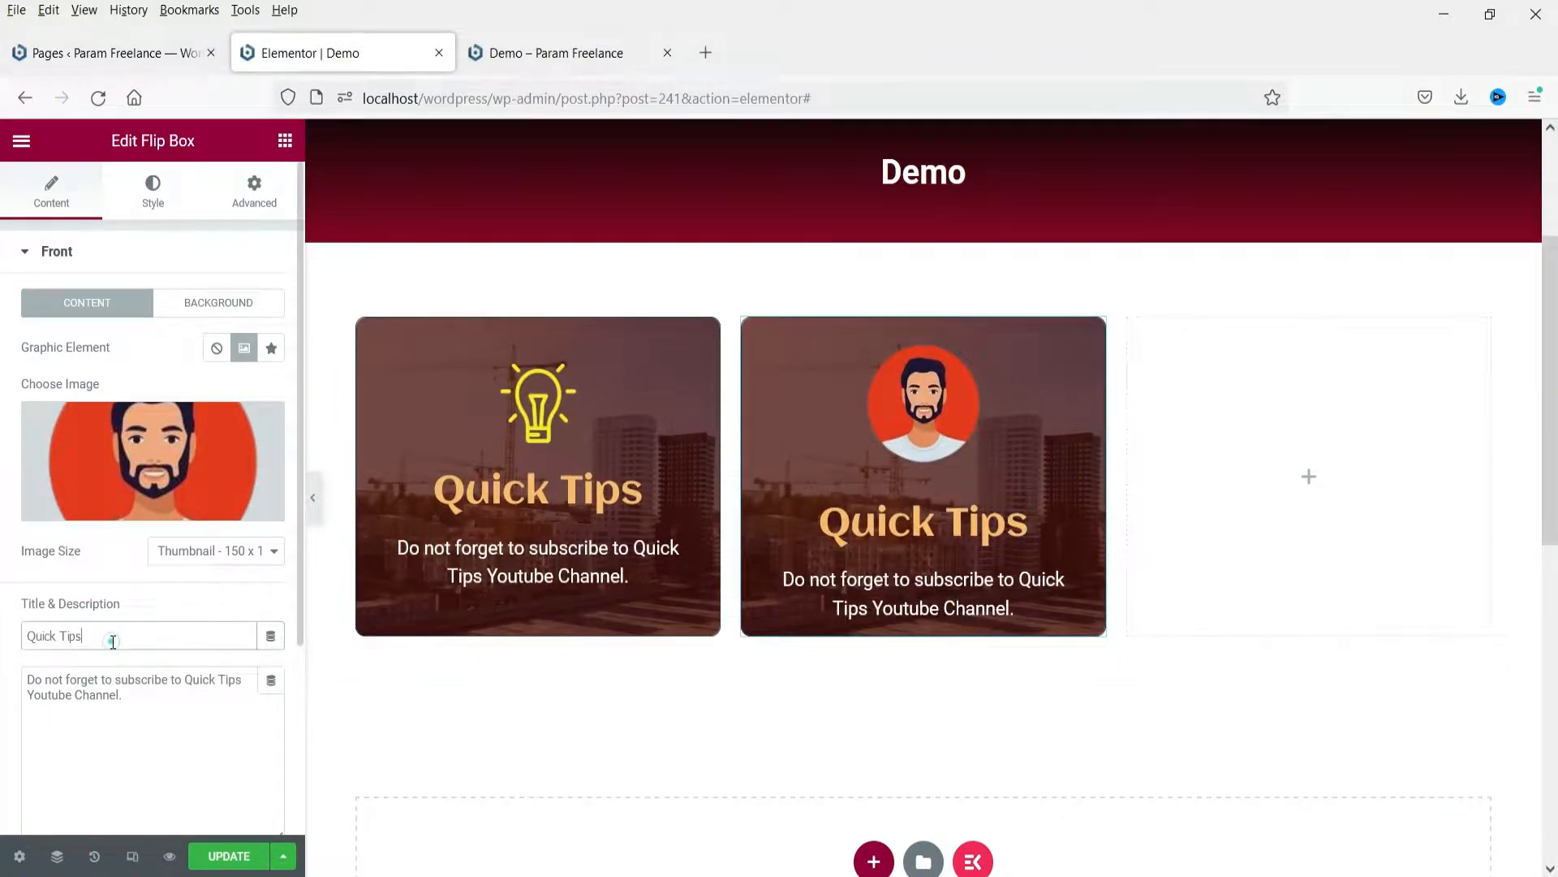
{"action": "scroll", "coordinate": [116, 641], "scroll_direction": "down", "scroll_amount": 3}
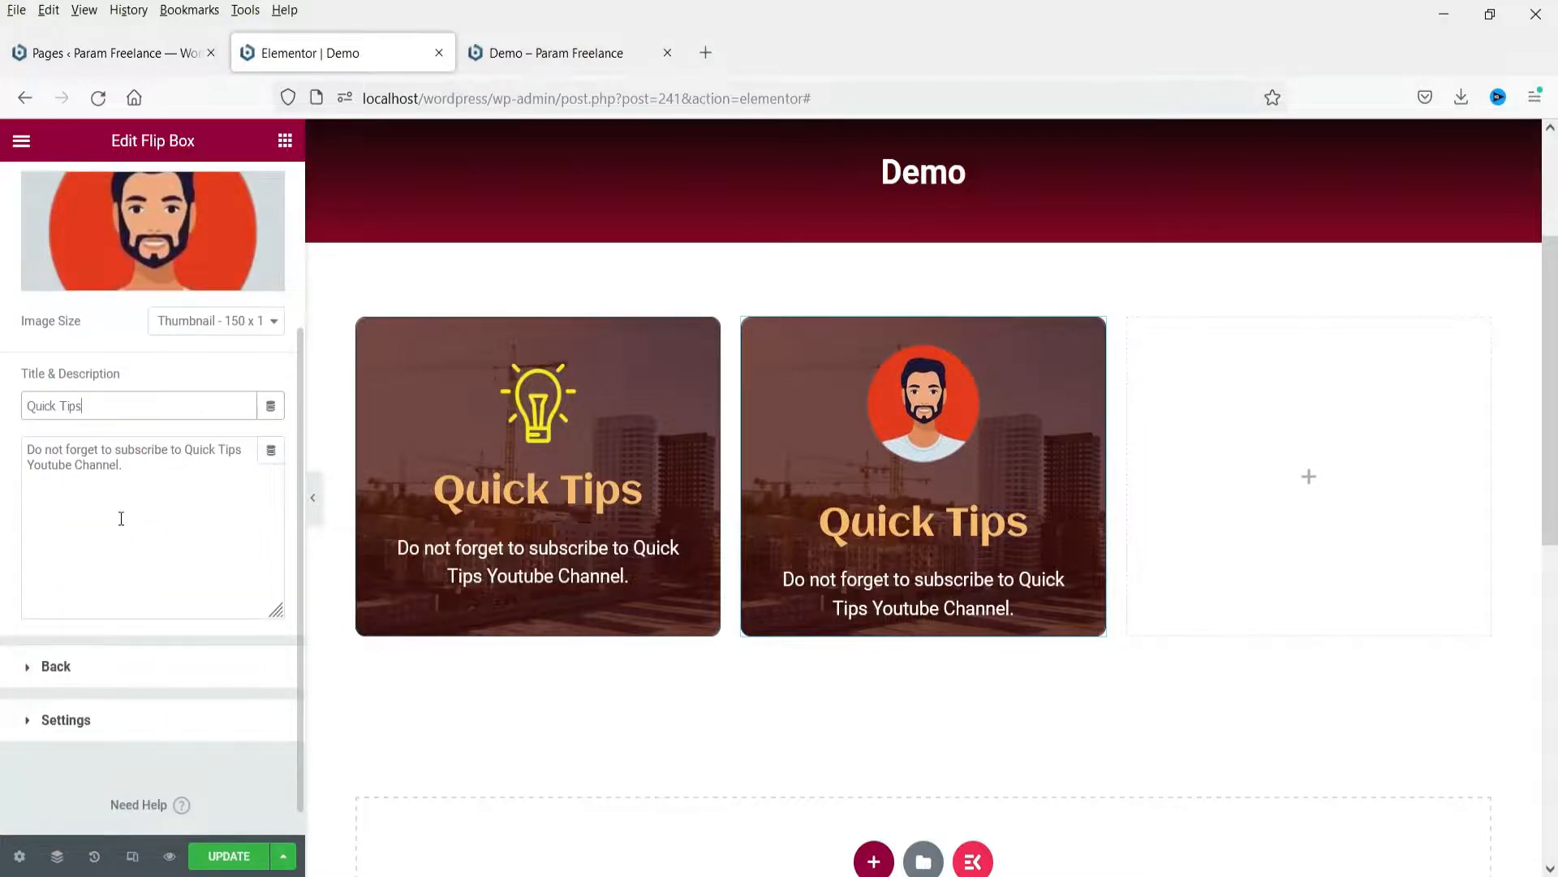
{"action": "scroll", "coordinate": [165, 431], "scroll_direction": "up", "scroll_amount": 5}
{"action": "left_click", "coordinate": [199, 304]}
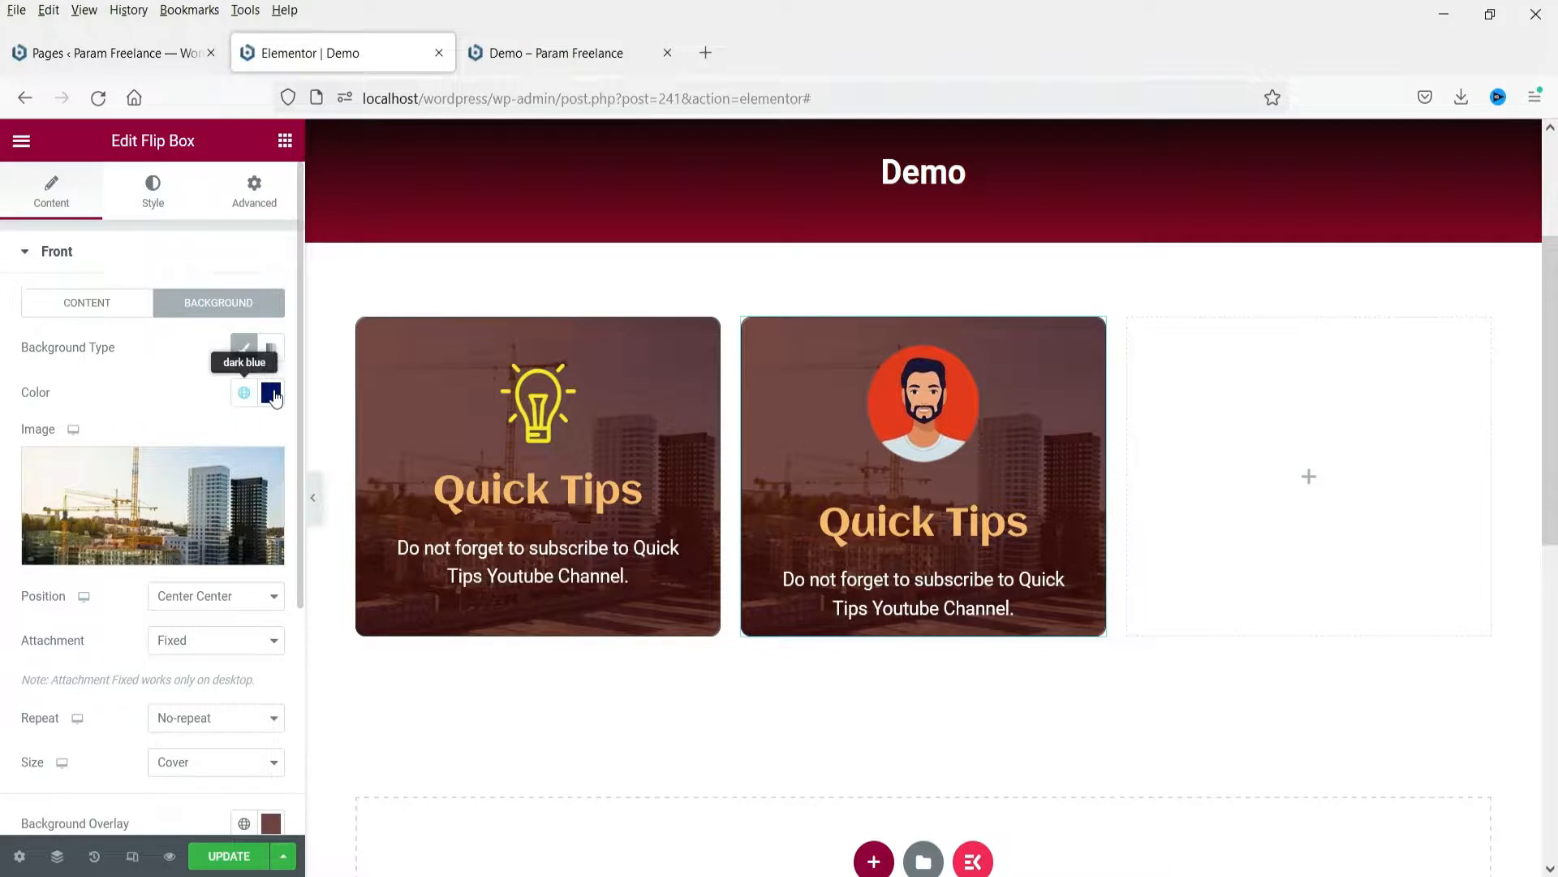
{"action": "left_click", "coordinate": [272, 350]}
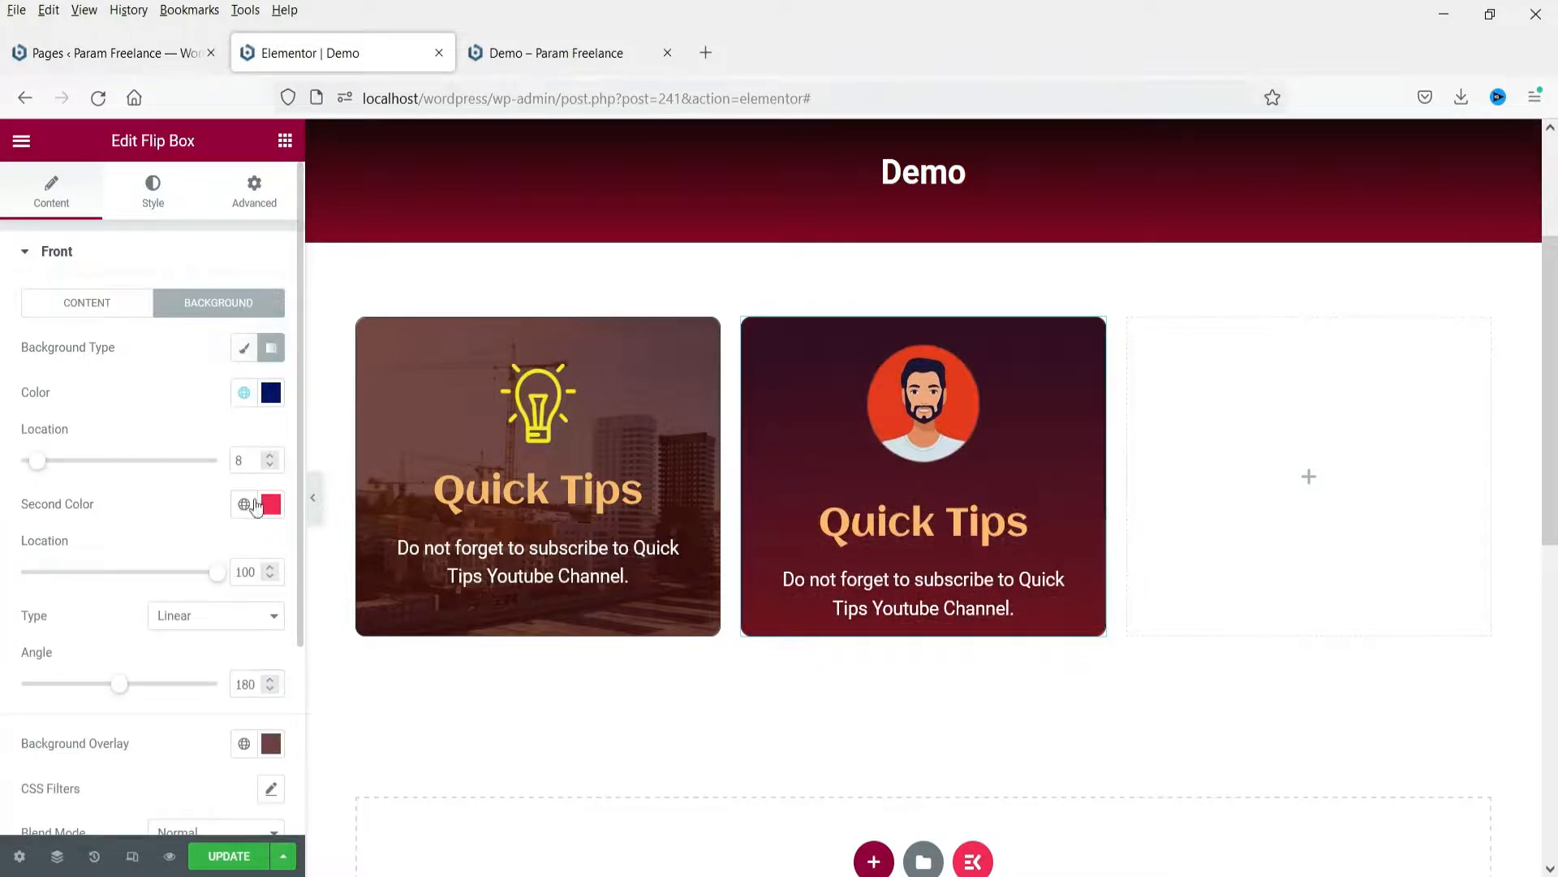
Set the front gradient's first color to a medium blue located at 33.
{"action": "left_click", "coordinate": [269, 395]}
{"action": "left_click", "coordinate": [211, 539]}
{"action": "left_click", "coordinate": [155, 405]}
{"action": "left_click", "coordinate": [91, 461]}
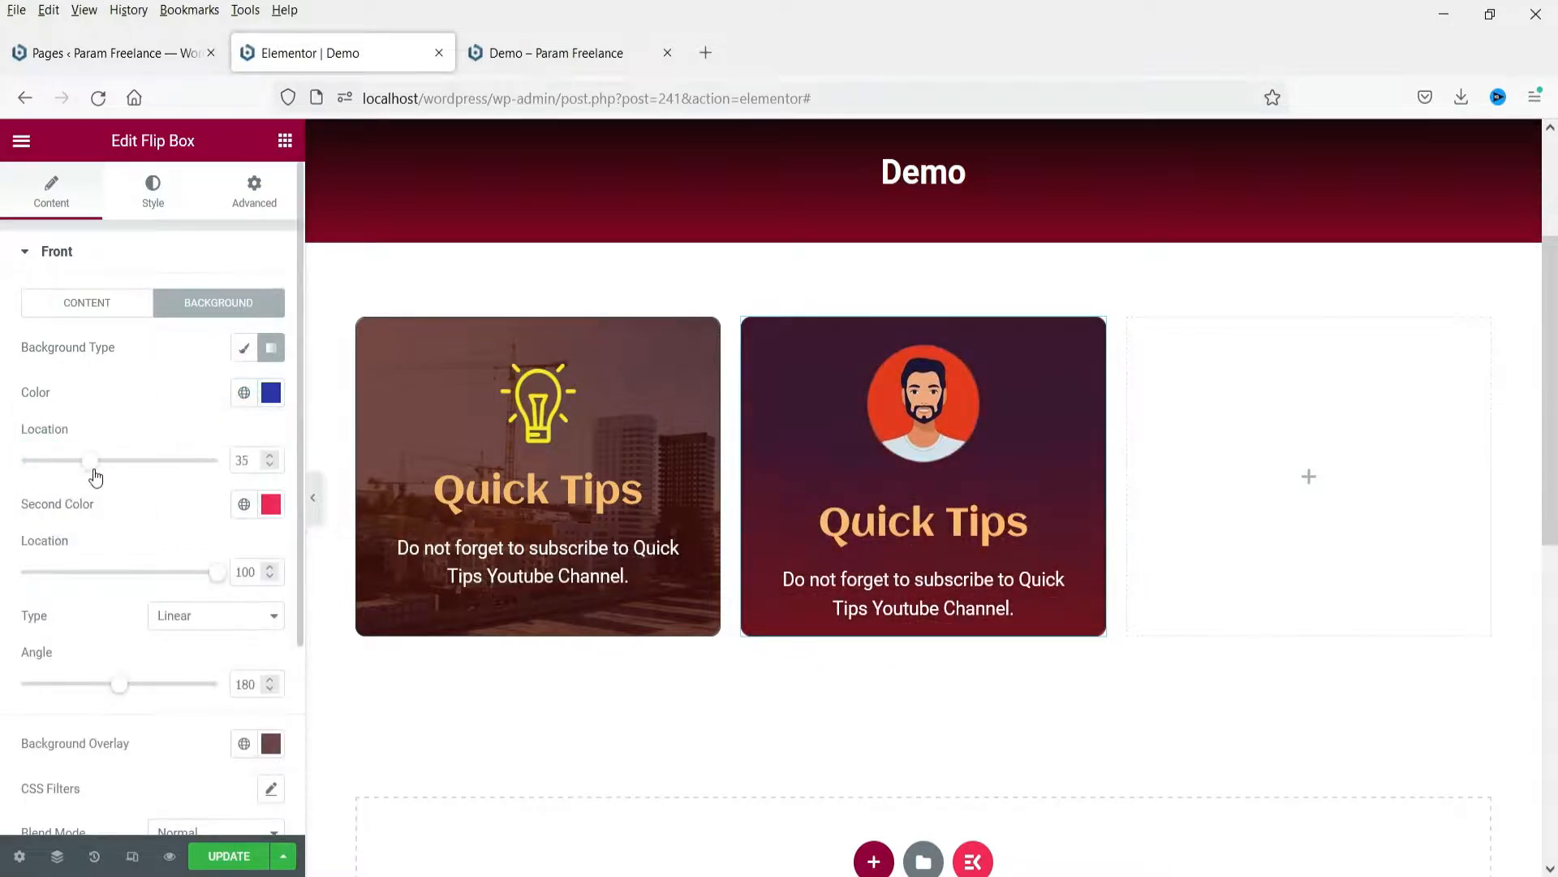
Clear the background overlay color from the middle flip box's front side.
{"action": "scroll", "coordinate": [235, 731], "scroll_direction": "down", "scroll_amount": 3}
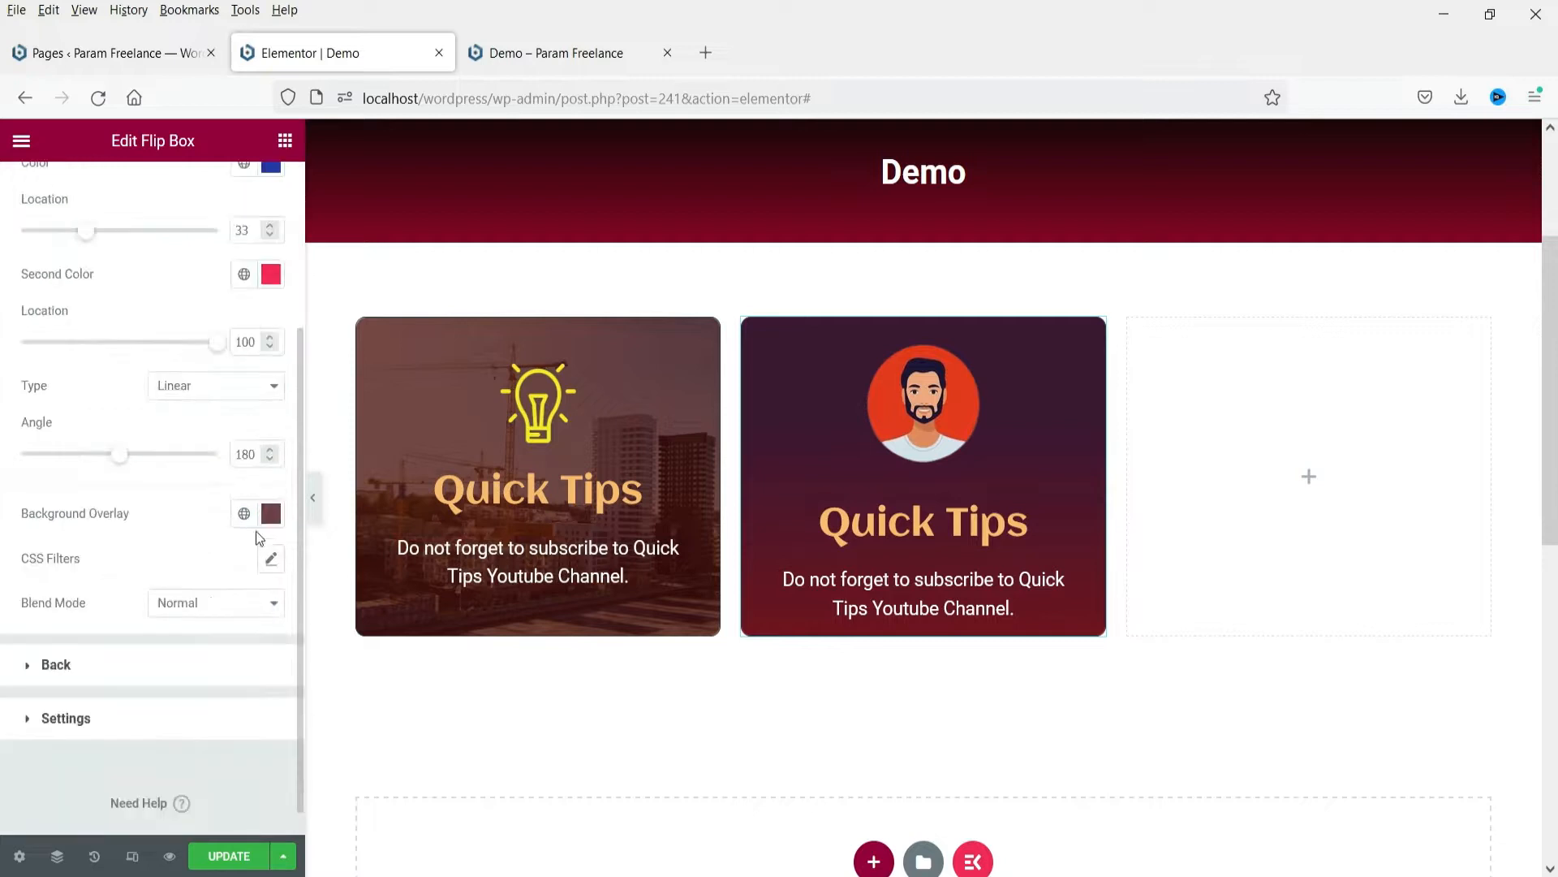
{"action": "left_click", "coordinate": [270, 514]}
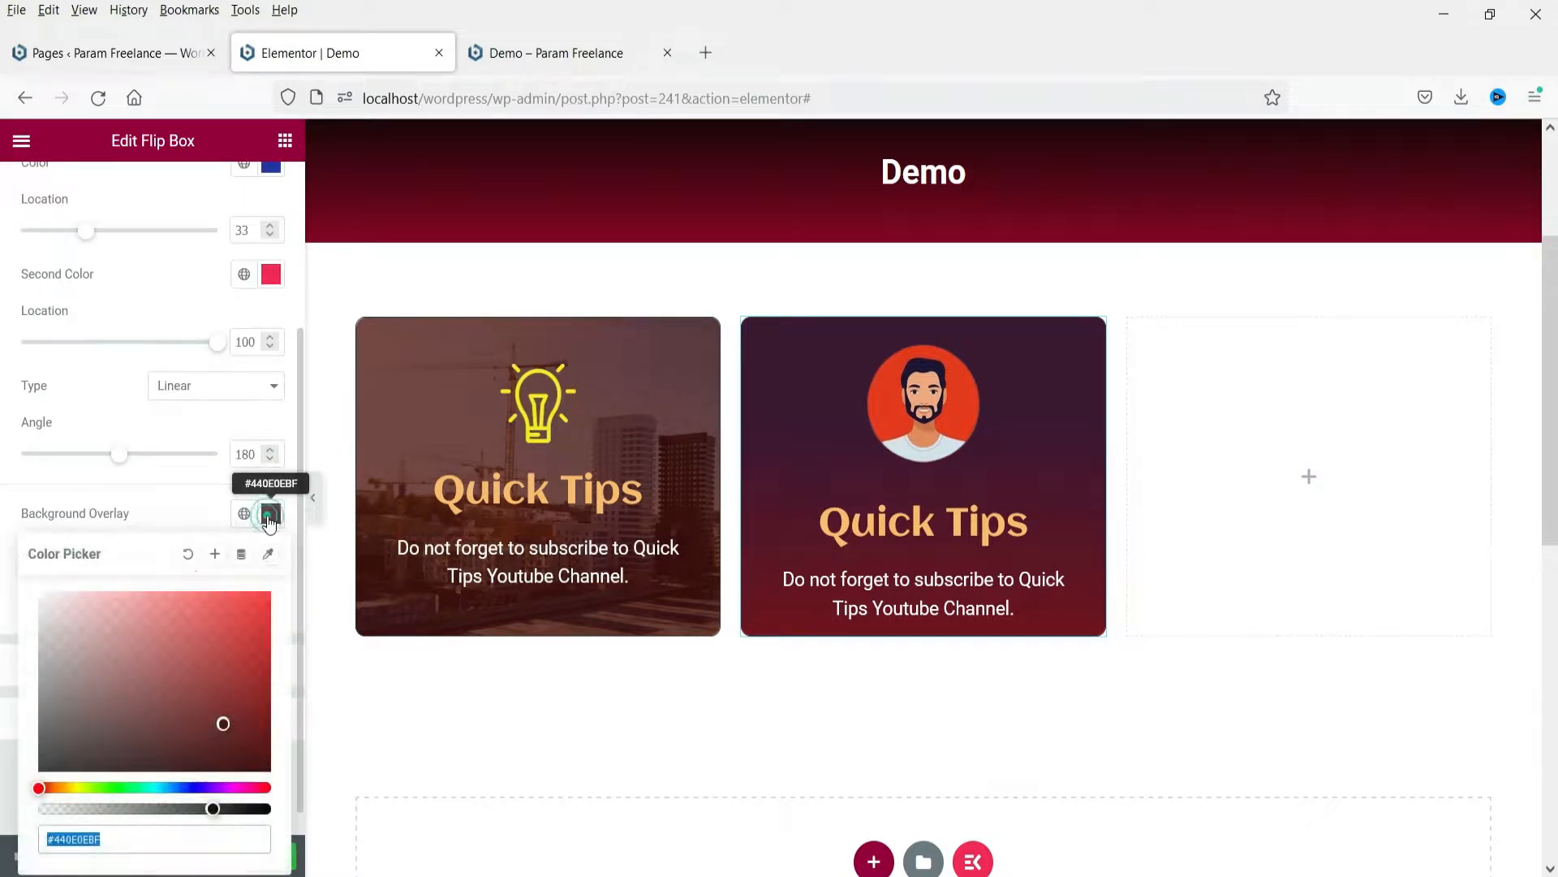
{"action": "left_click", "coordinate": [187, 553]}
{"action": "left_click", "coordinate": [138, 210]}
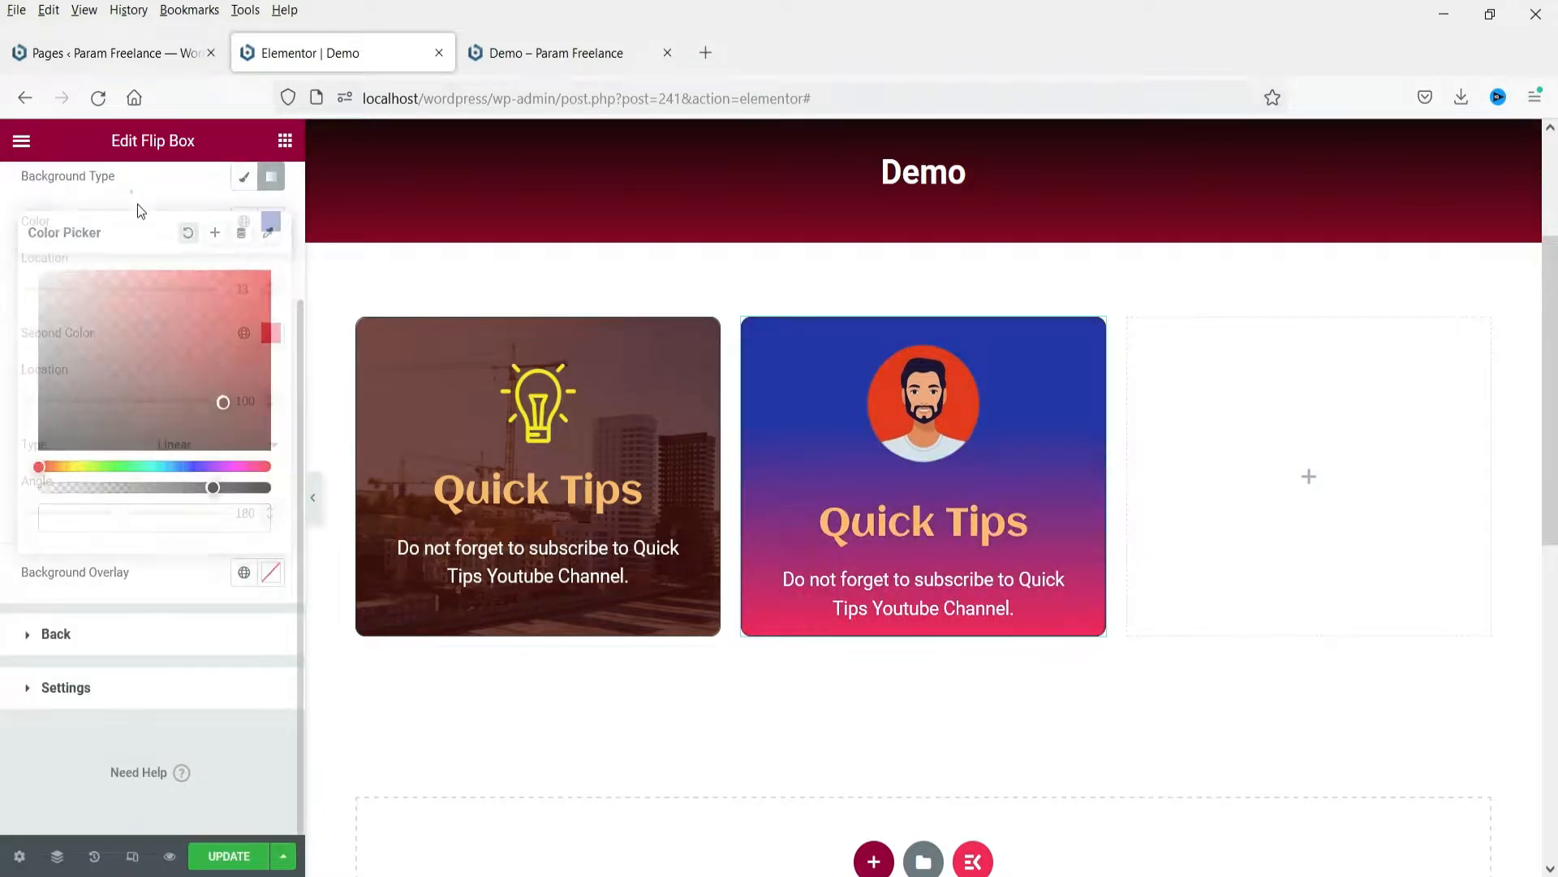
Set the front gradient's first color to dark navy located at 13 and its second color's location to 64.
{"action": "scroll", "coordinate": [151, 244], "scroll_direction": "up", "scroll_amount": 3}
{"action": "left_click", "coordinate": [270, 393]}
{"action": "left_click", "coordinate": [256, 588]}
{"action": "left_click", "coordinate": [252, 370]}
{"action": "left_click_drag", "start_coordinate": [87, 460], "coordinate": [47, 460]}
{"action": "left_click", "coordinate": [154, 573]}
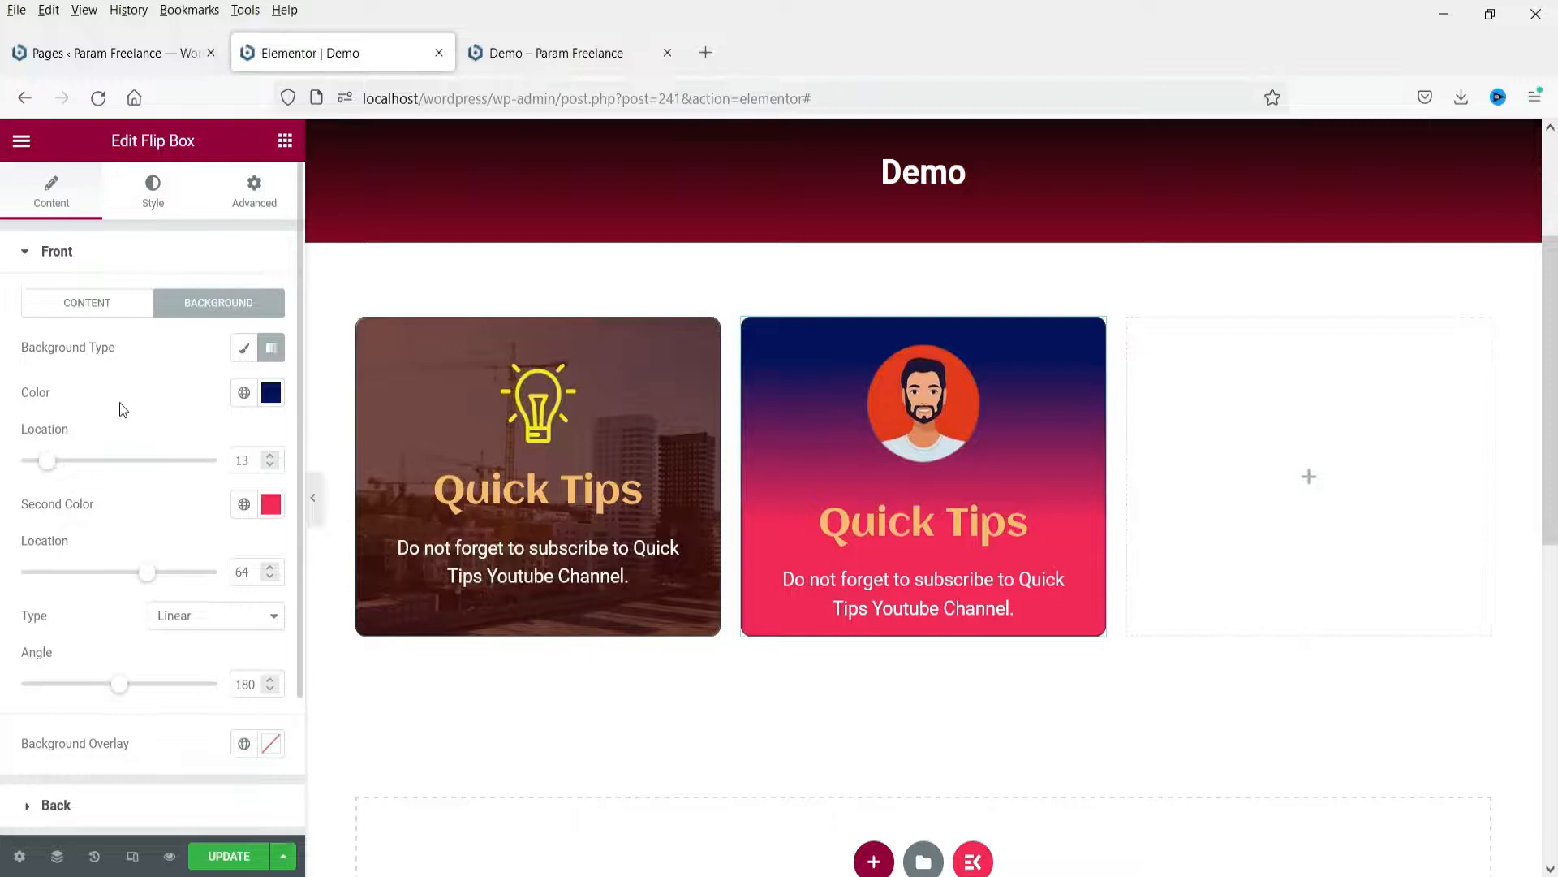
Change the middle flip box's back background to the Classic type with its solid dark blue color.
{"action": "left_click", "coordinate": [81, 258]}
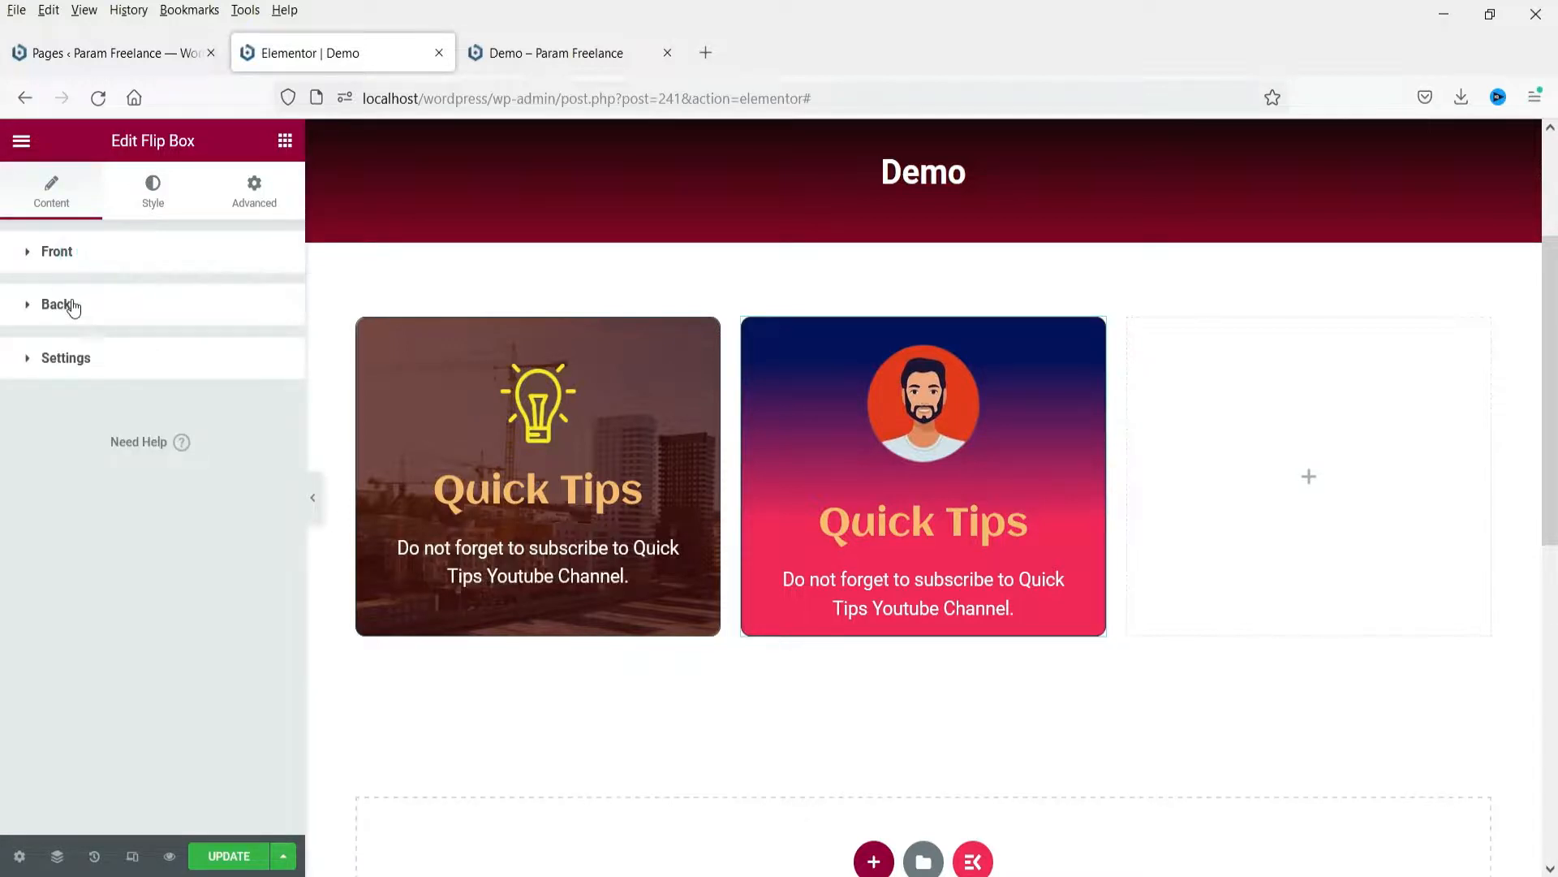
{"action": "left_click", "coordinate": [70, 304]}
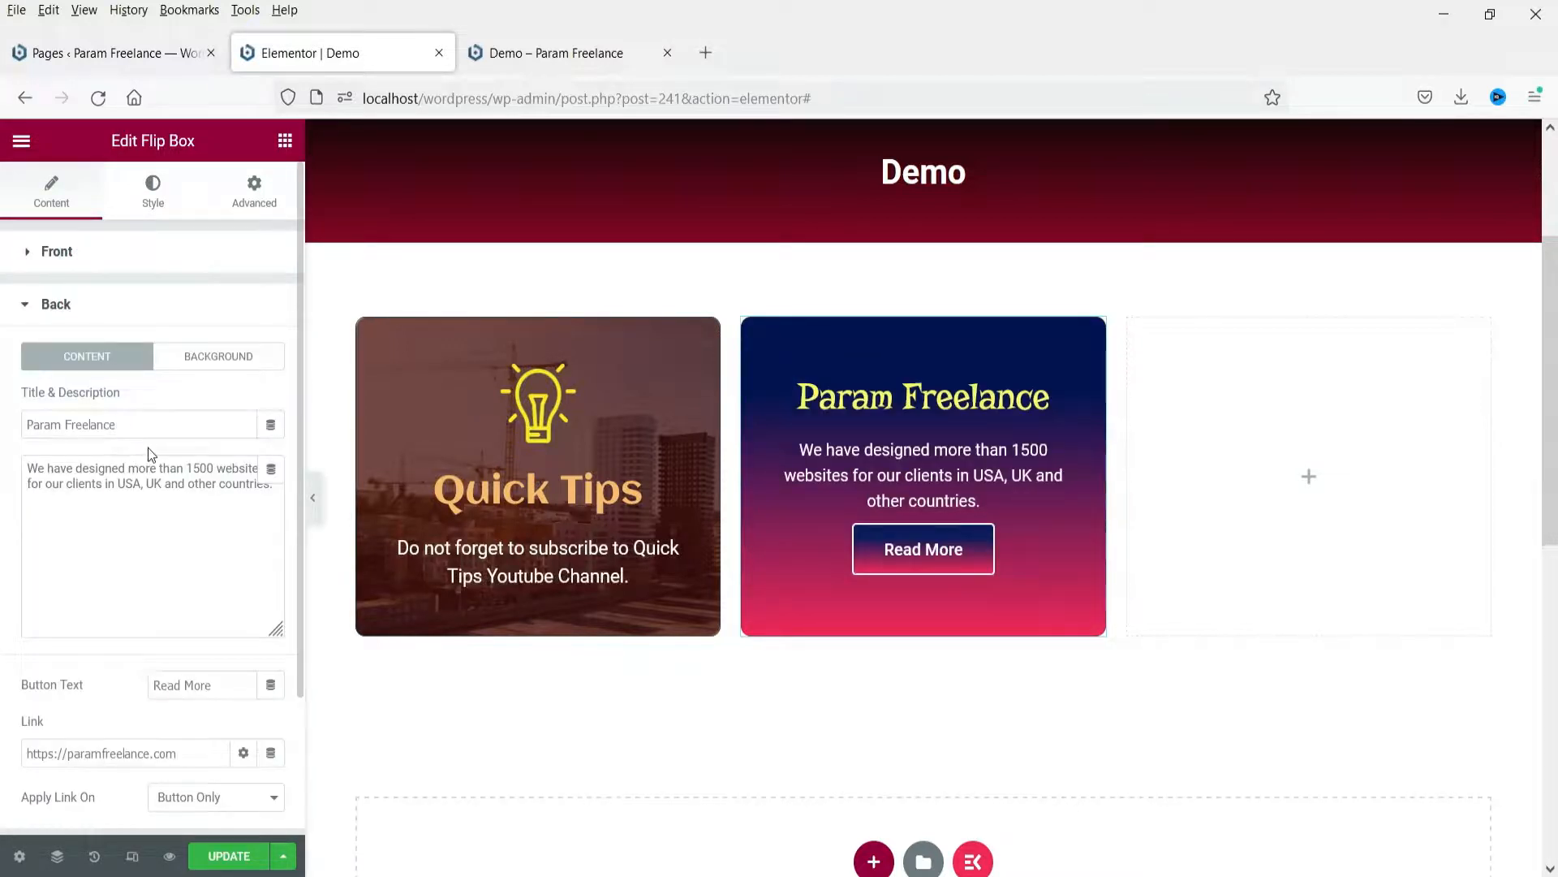
{"action": "left_click", "coordinate": [240, 363]}
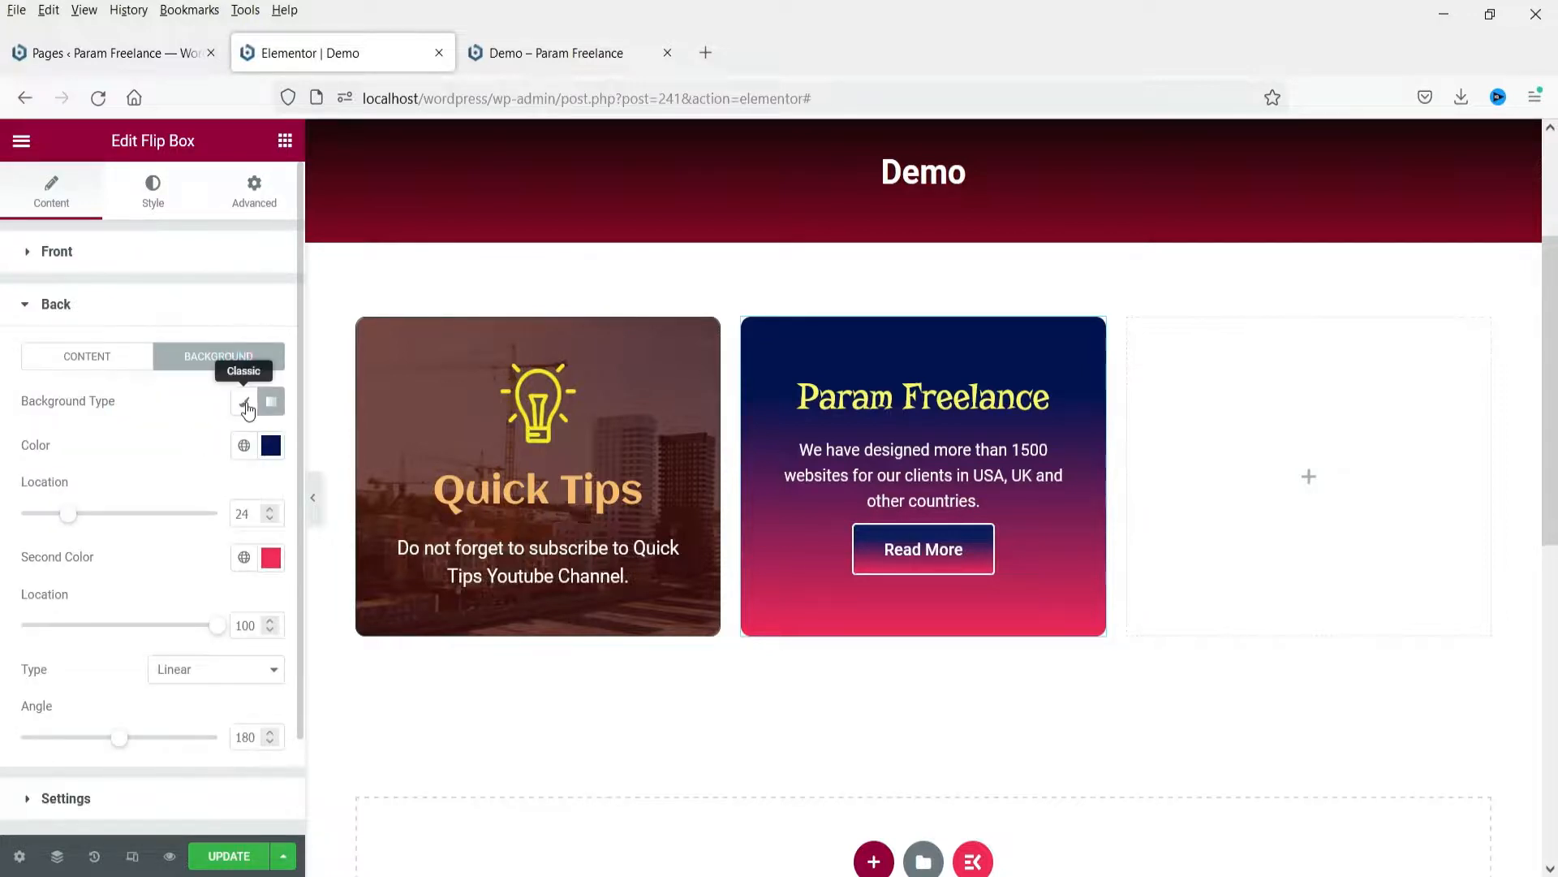
{"action": "left_click", "coordinate": [244, 401]}
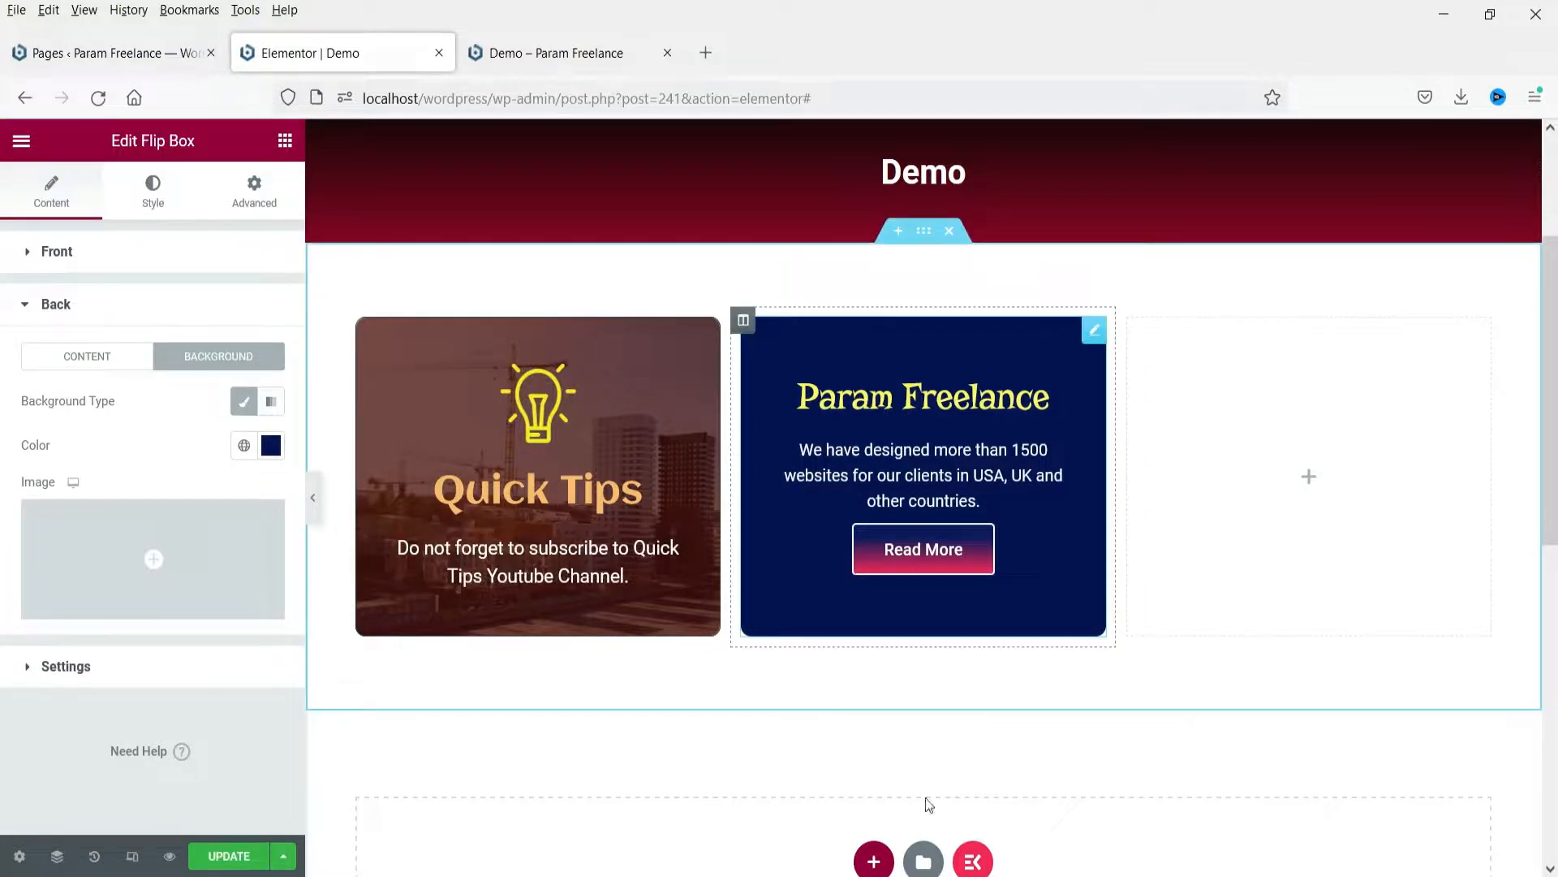
{"action": "left_click", "coordinate": [100, 313]}
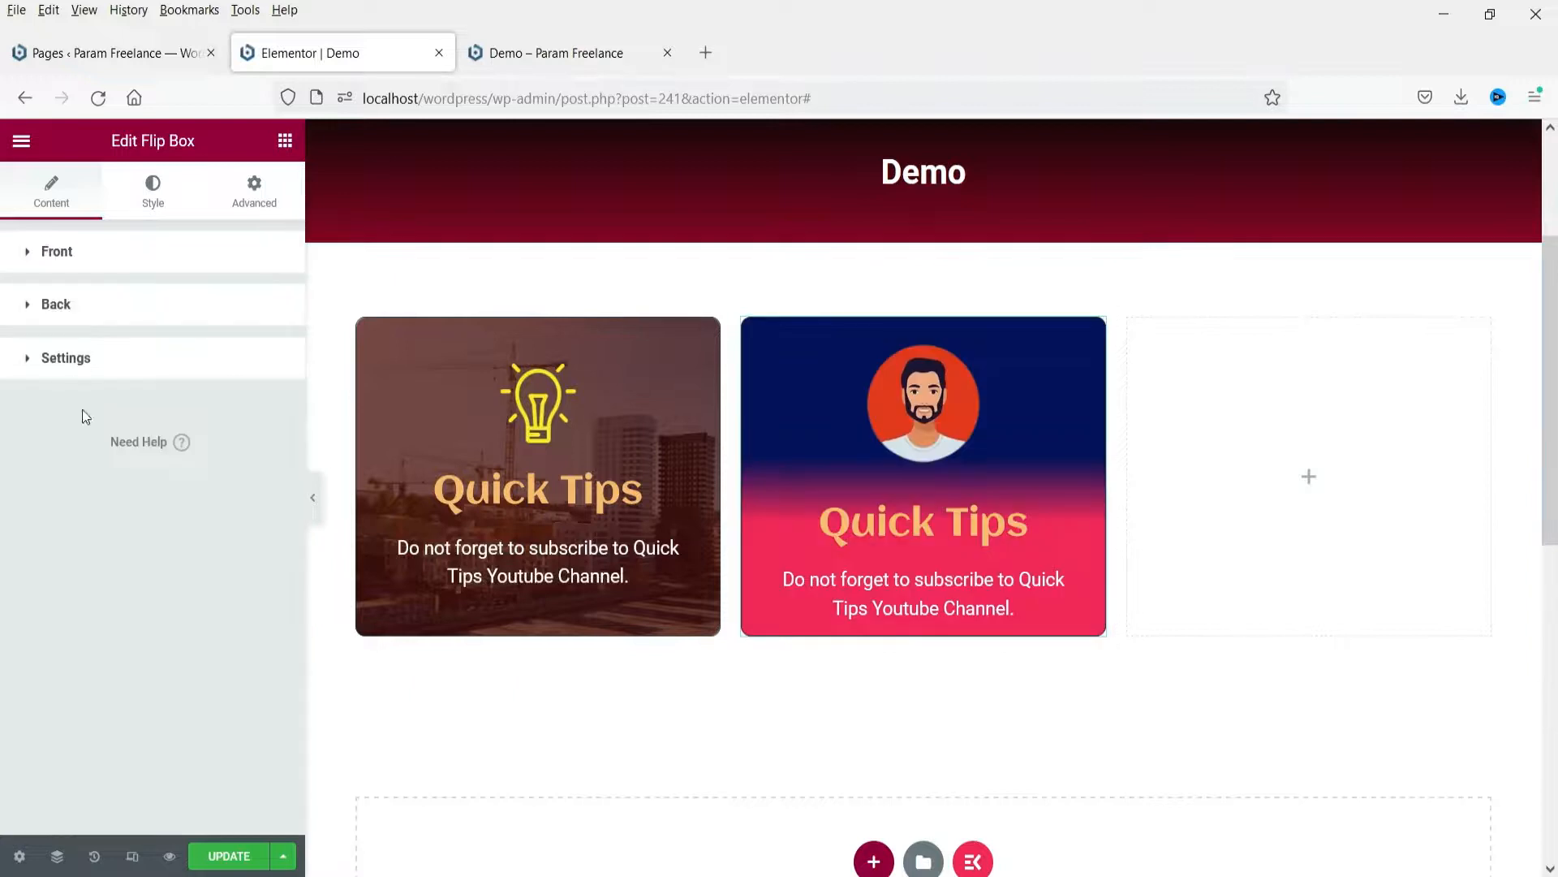
Set the middle flip box's flip effect to Slide.
{"action": "left_click", "coordinate": [97, 359]}
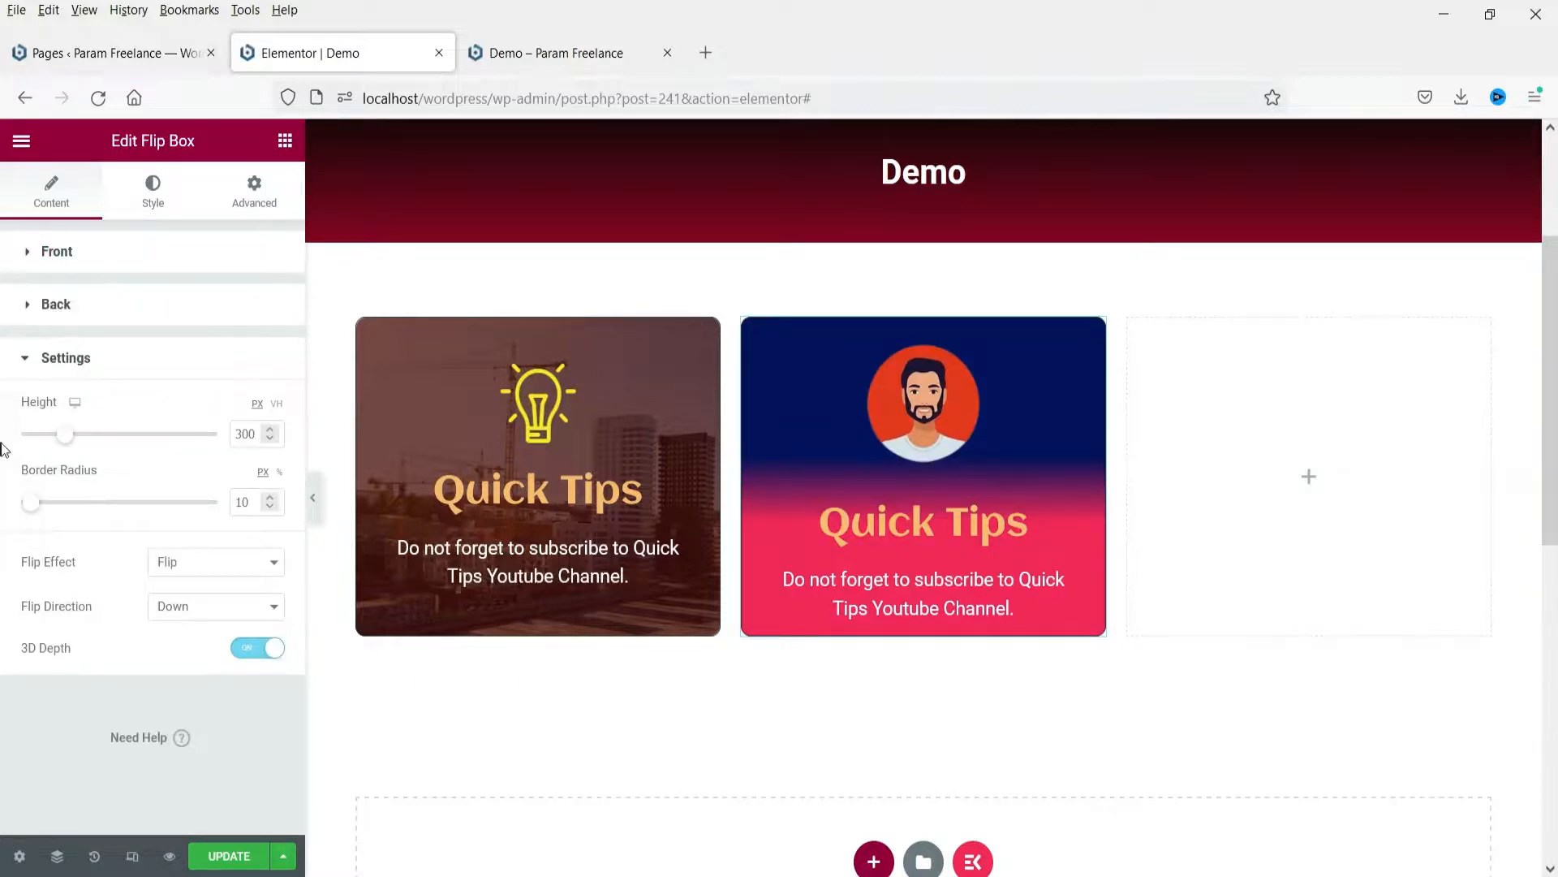
{"action": "left_click", "coordinate": [213, 562]}
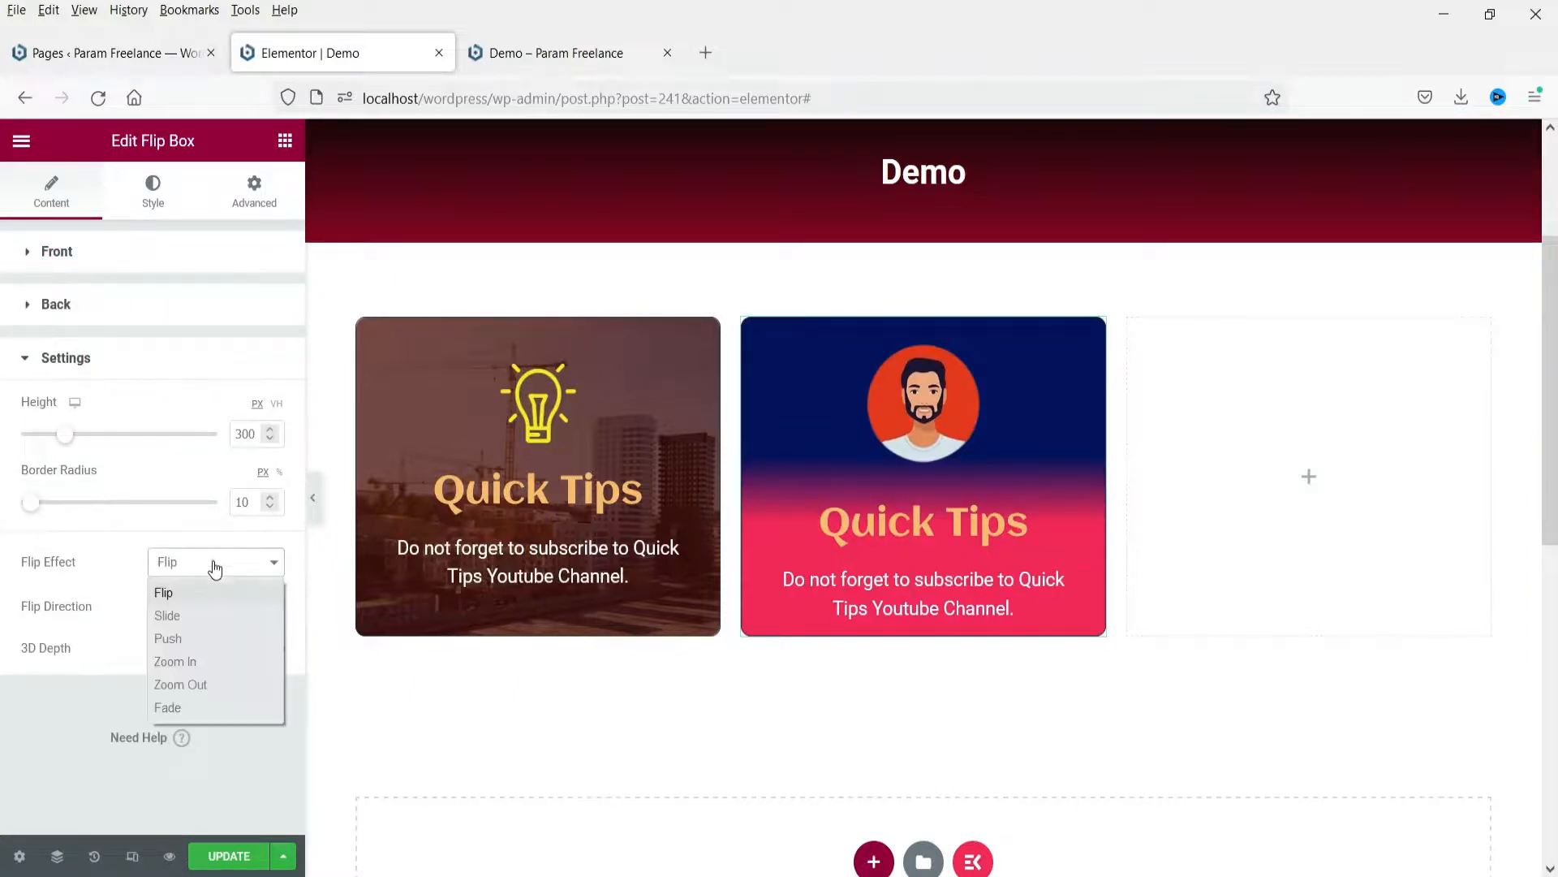
{"action": "left_click", "coordinate": [205, 615]}
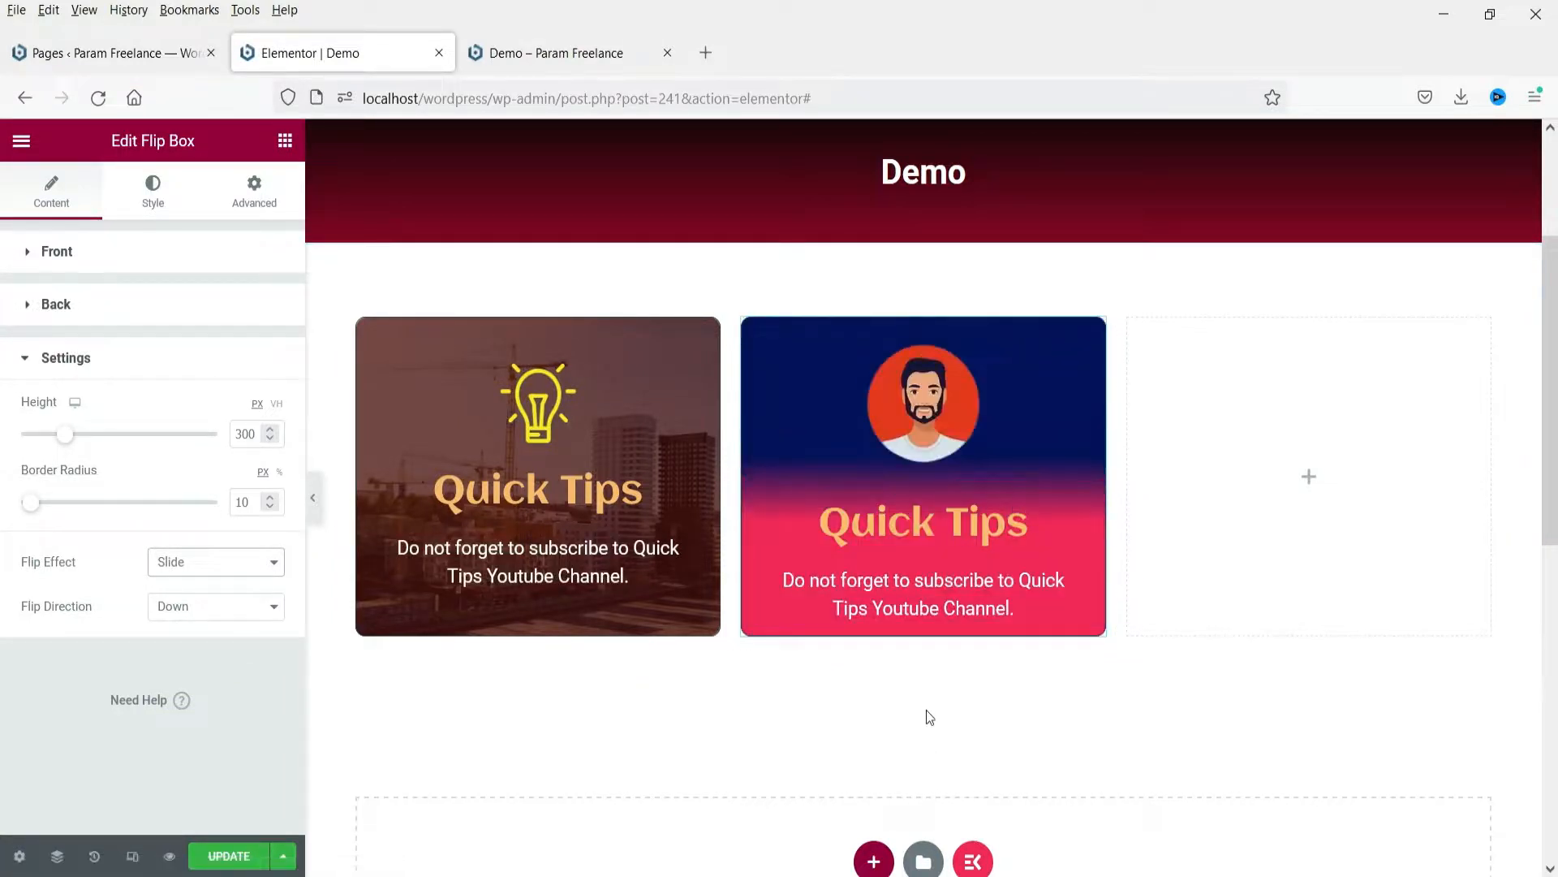
Try the Left, Right and Up flip directions on the middle flip box and return it to Down.
{"action": "left_click", "coordinate": [195, 607]}
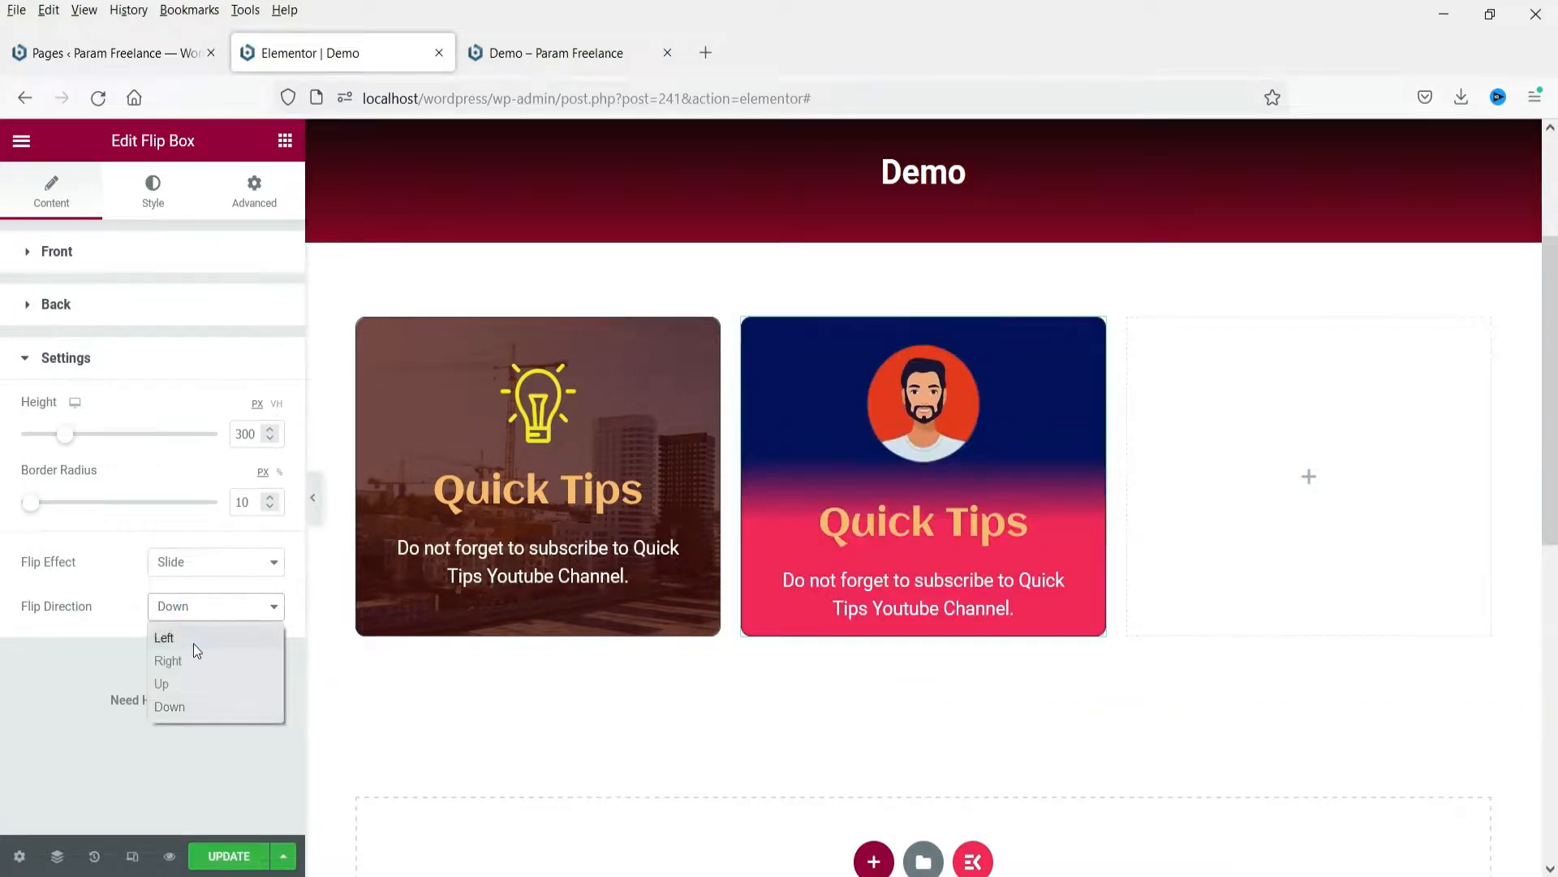
{"action": "left_click", "coordinate": [193, 643]}
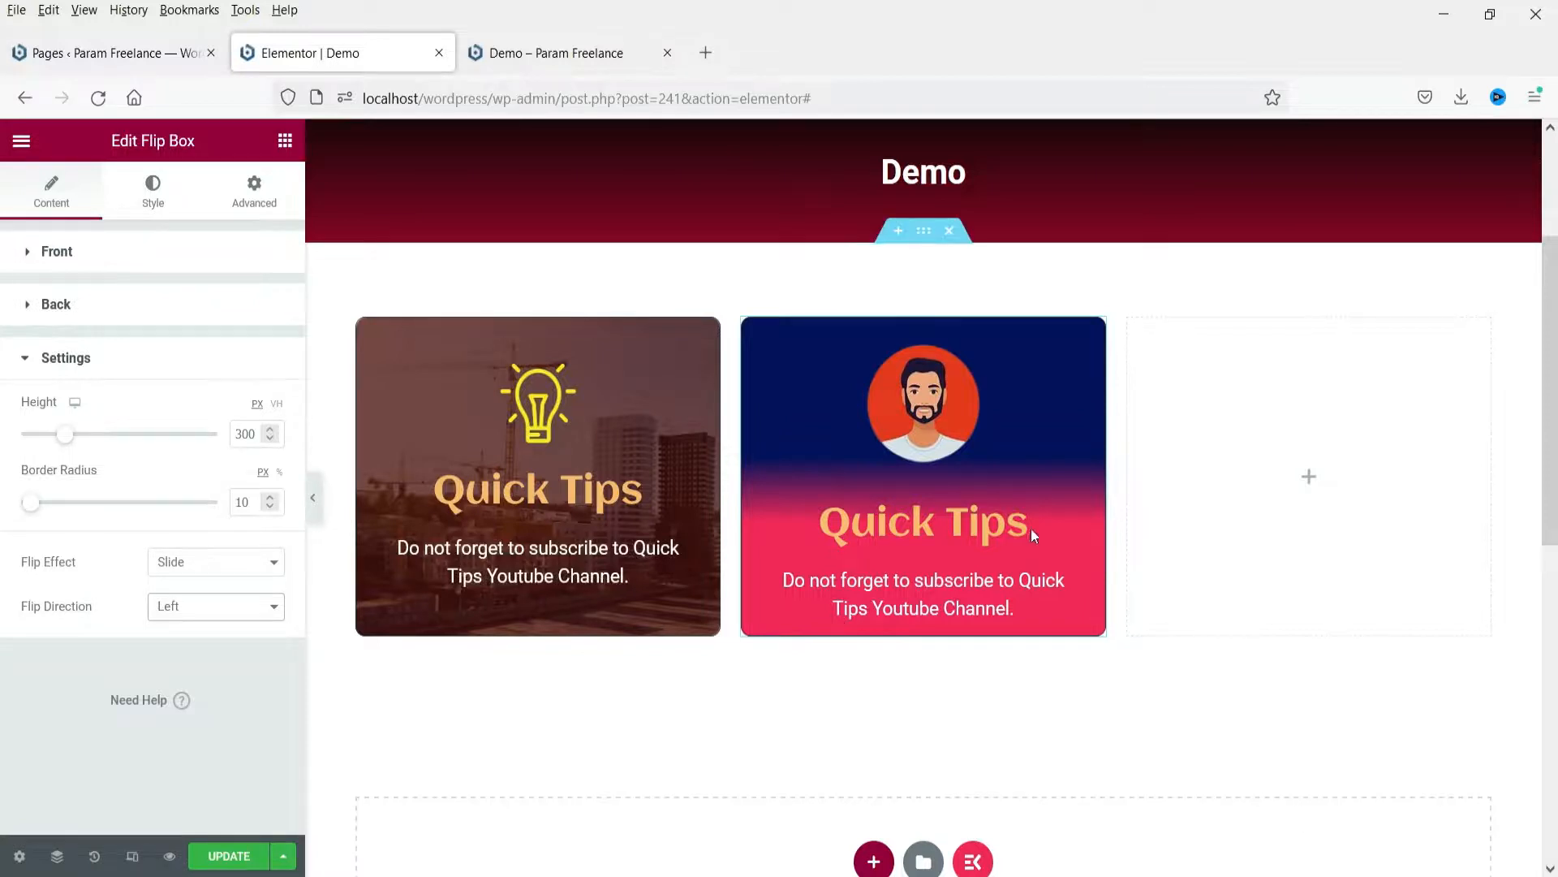
{"action": "left_click", "coordinate": [184, 612]}
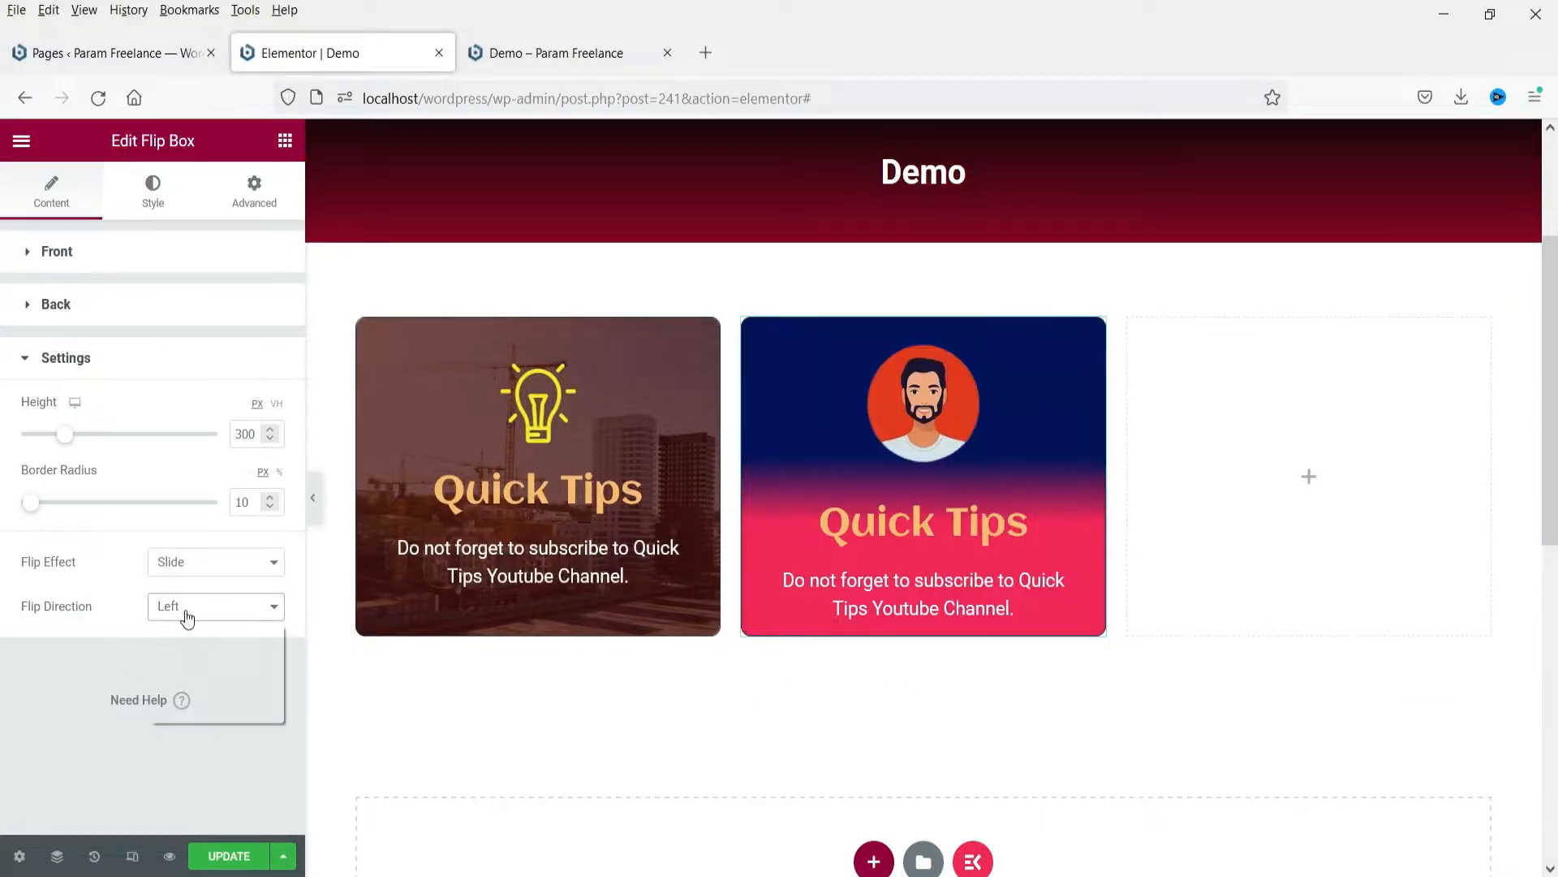
{"action": "left_click", "coordinate": [193, 669]}
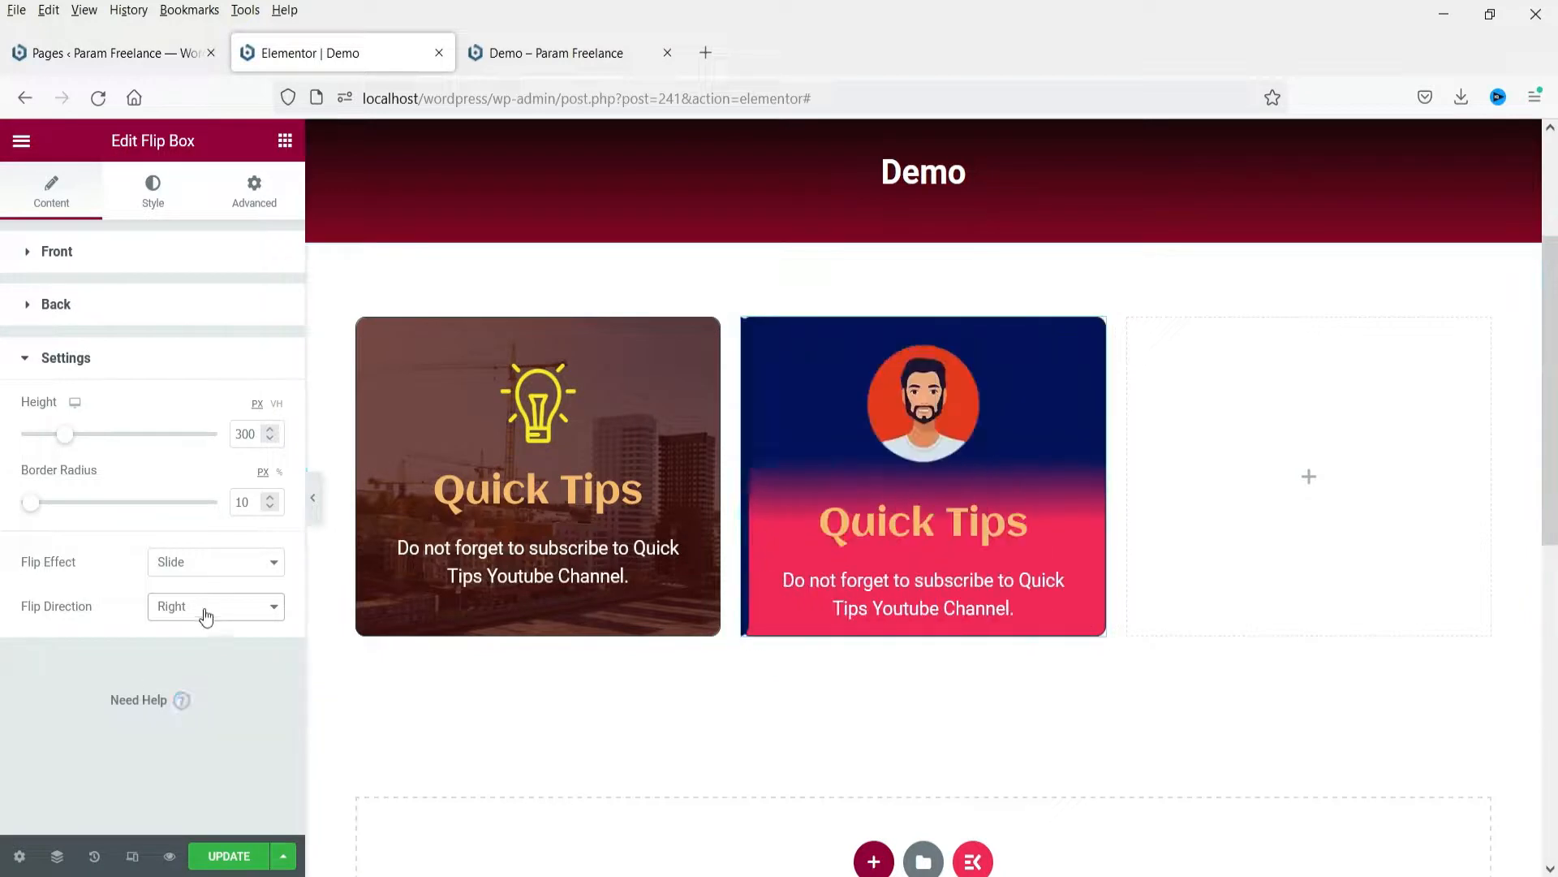
{"action": "left_click", "coordinate": [202, 610]}
{"action": "left_click", "coordinate": [203, 685]}
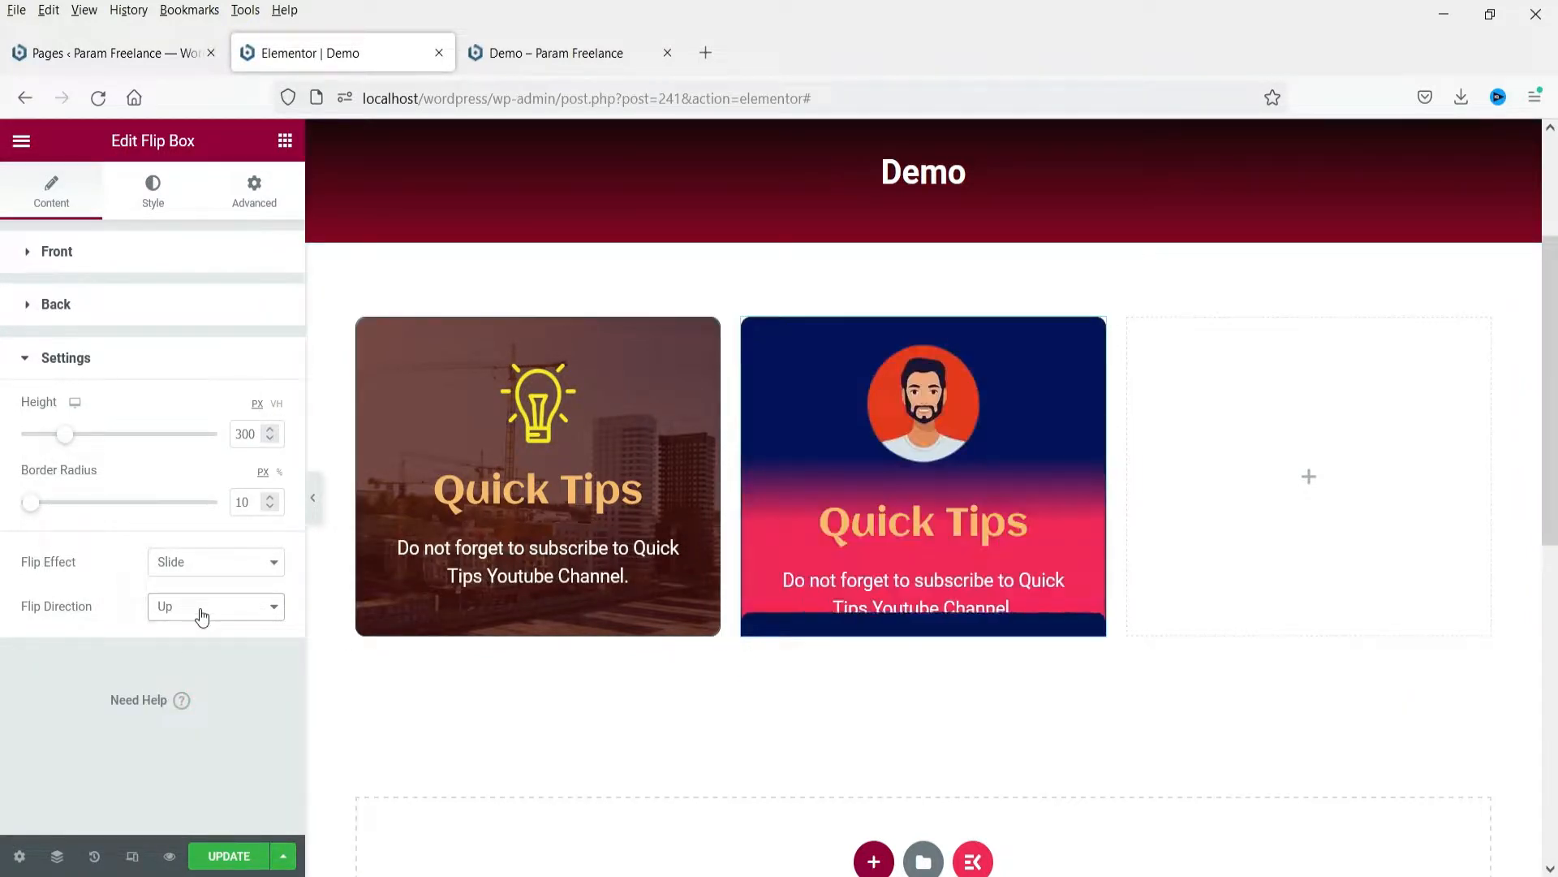
{"action": "left_click", "coordinate": [198, 608]}
{"action": "left_click", "coordinate": [174, 708]}
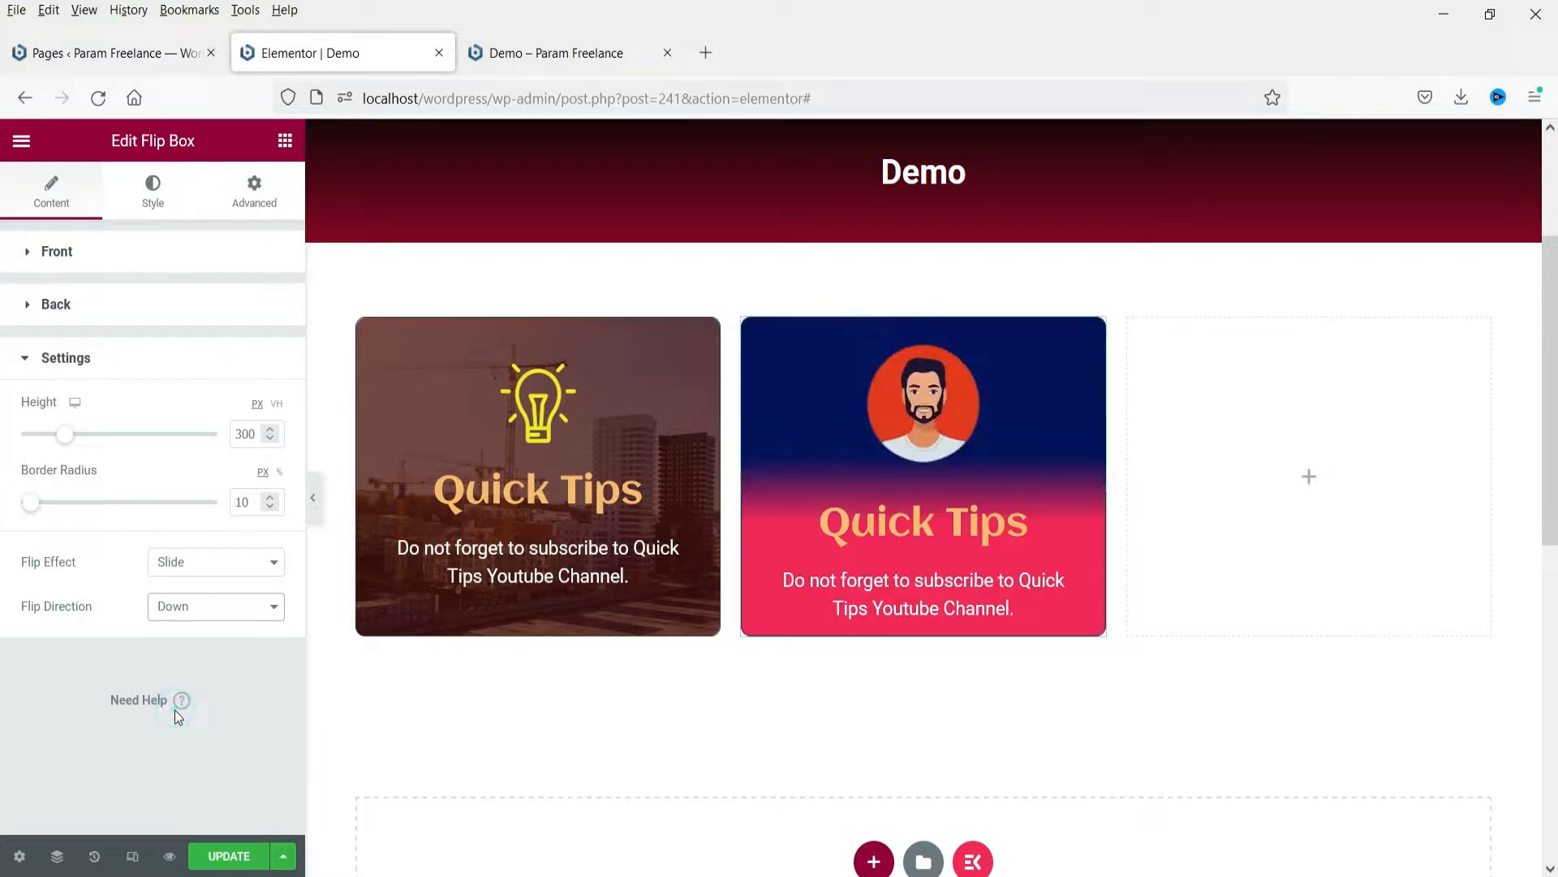
{"action": "mouse_move", "coordinate": [1030, 482]}
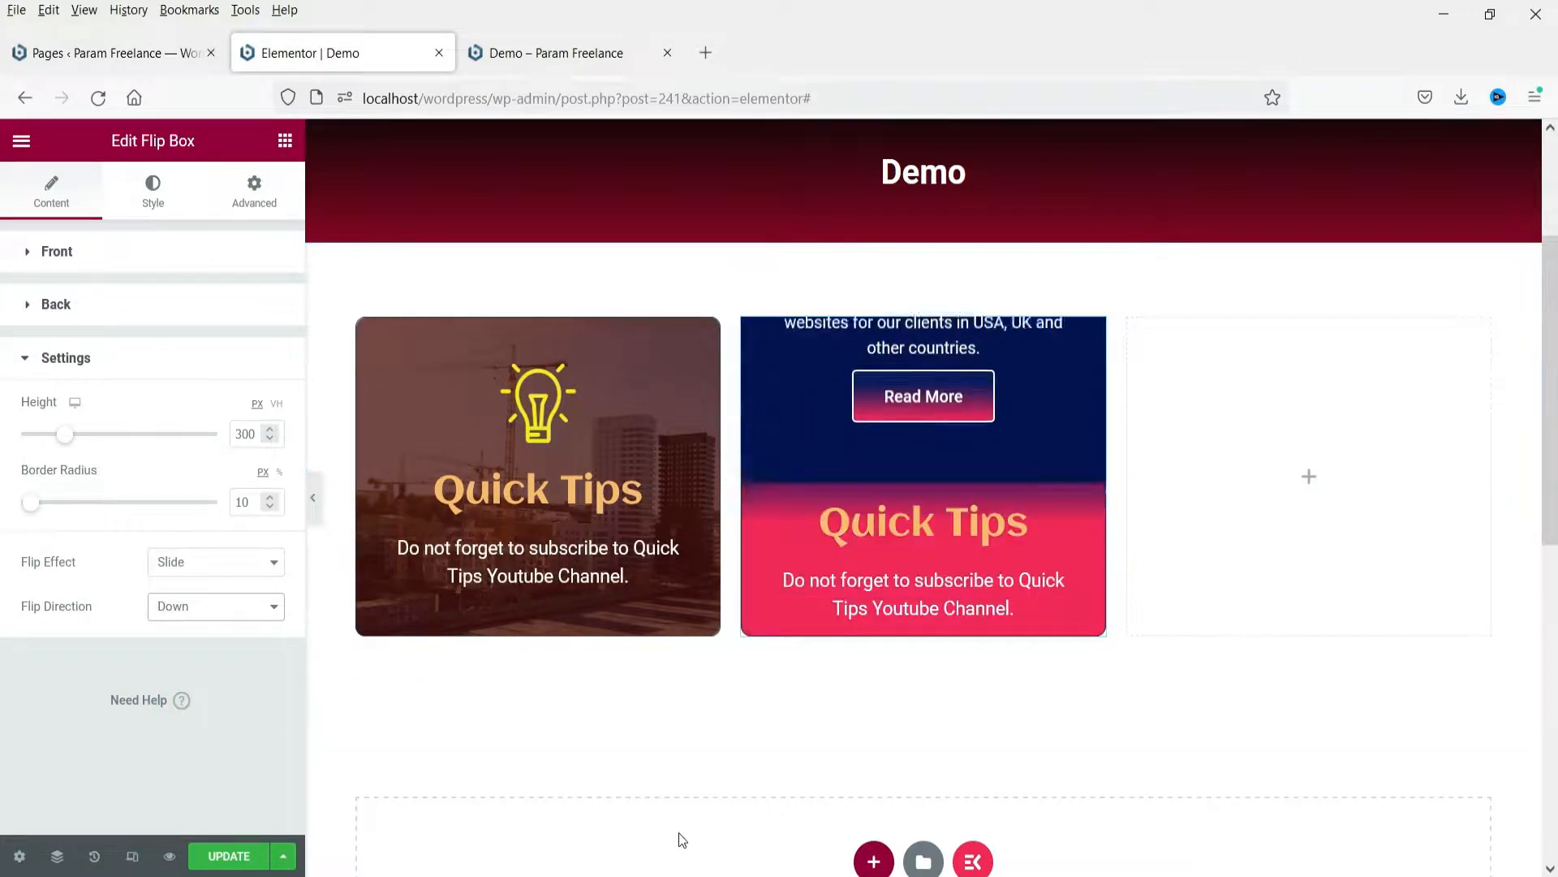
{"action": "mouse_move", "coordinate": [957, 549]}
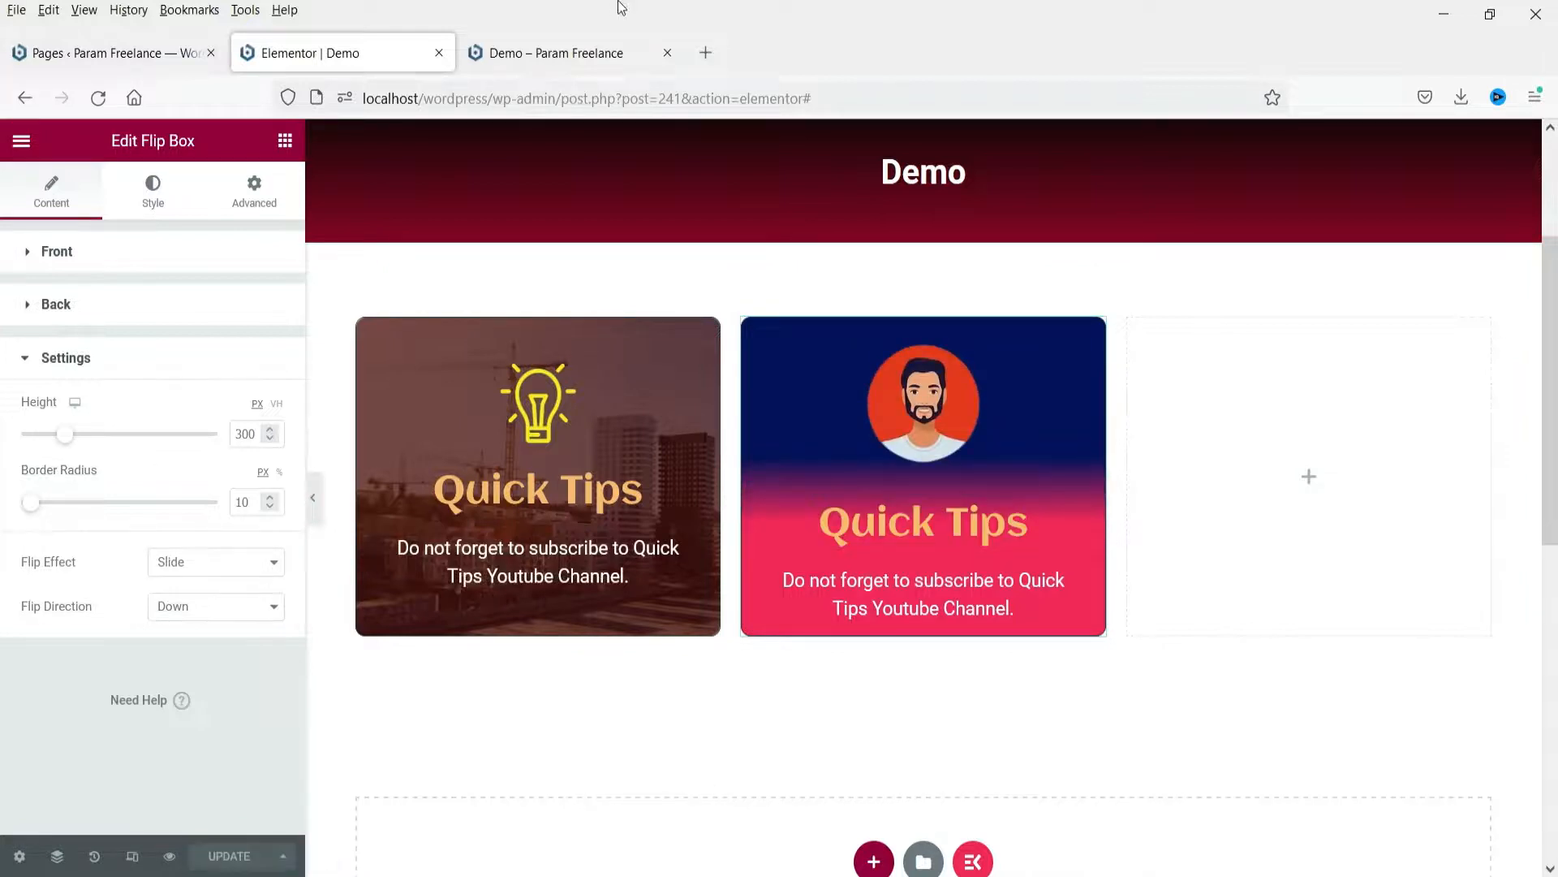
Reload the live Demo page and preview the flip effects of both flip boxes.
{"action": "left_click", "coordinate": [573, 41]}
{"action": "left_click", "coordinate": [98, 104]}
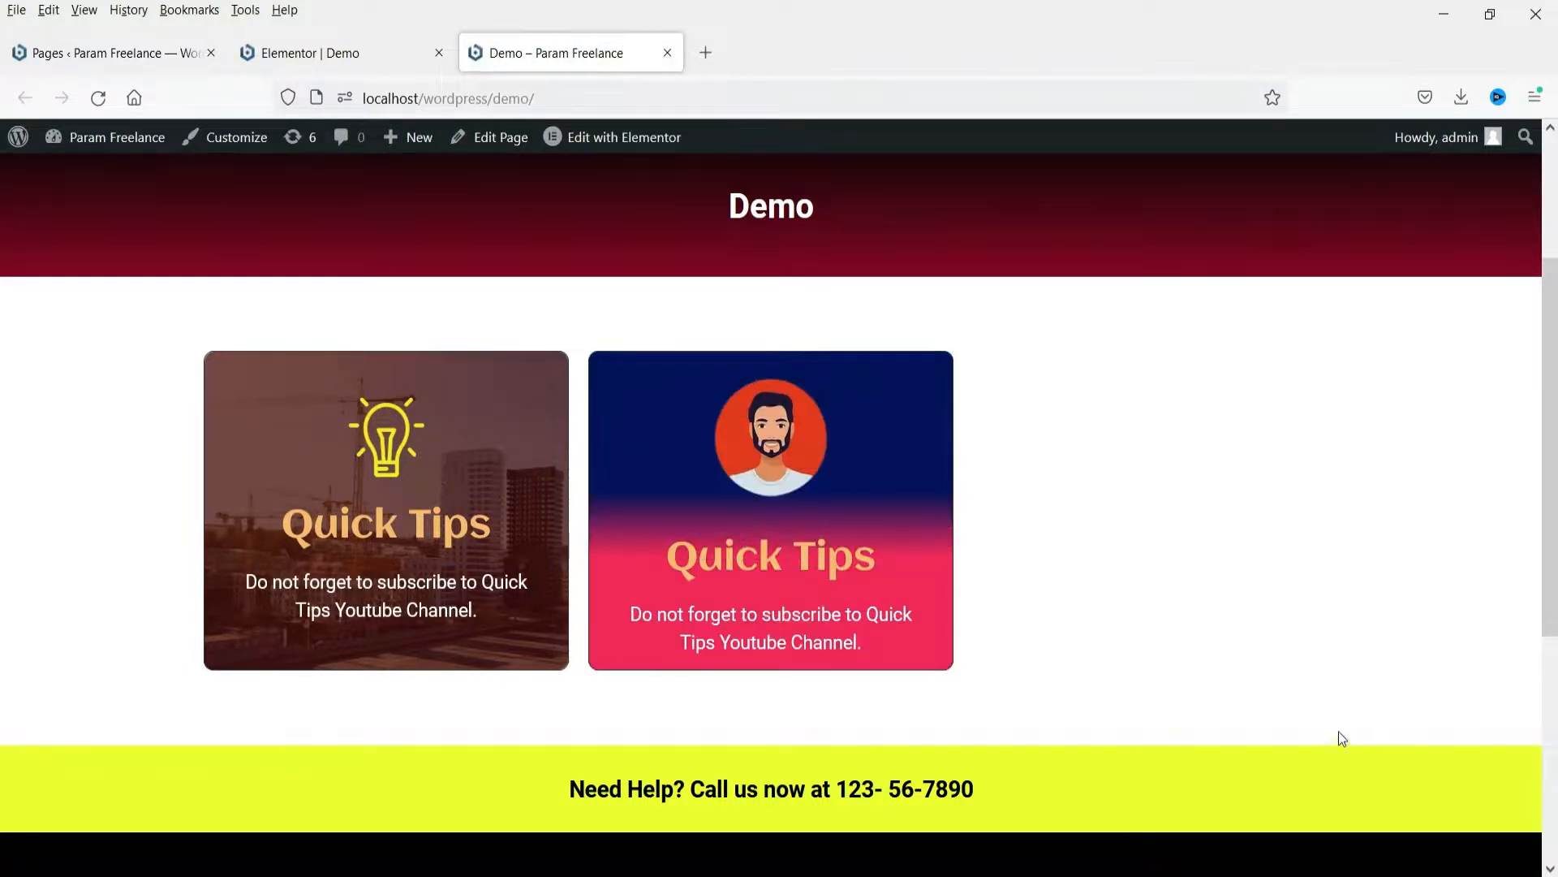
{"action": "mouse_move", "coordinate": [911, 599]}
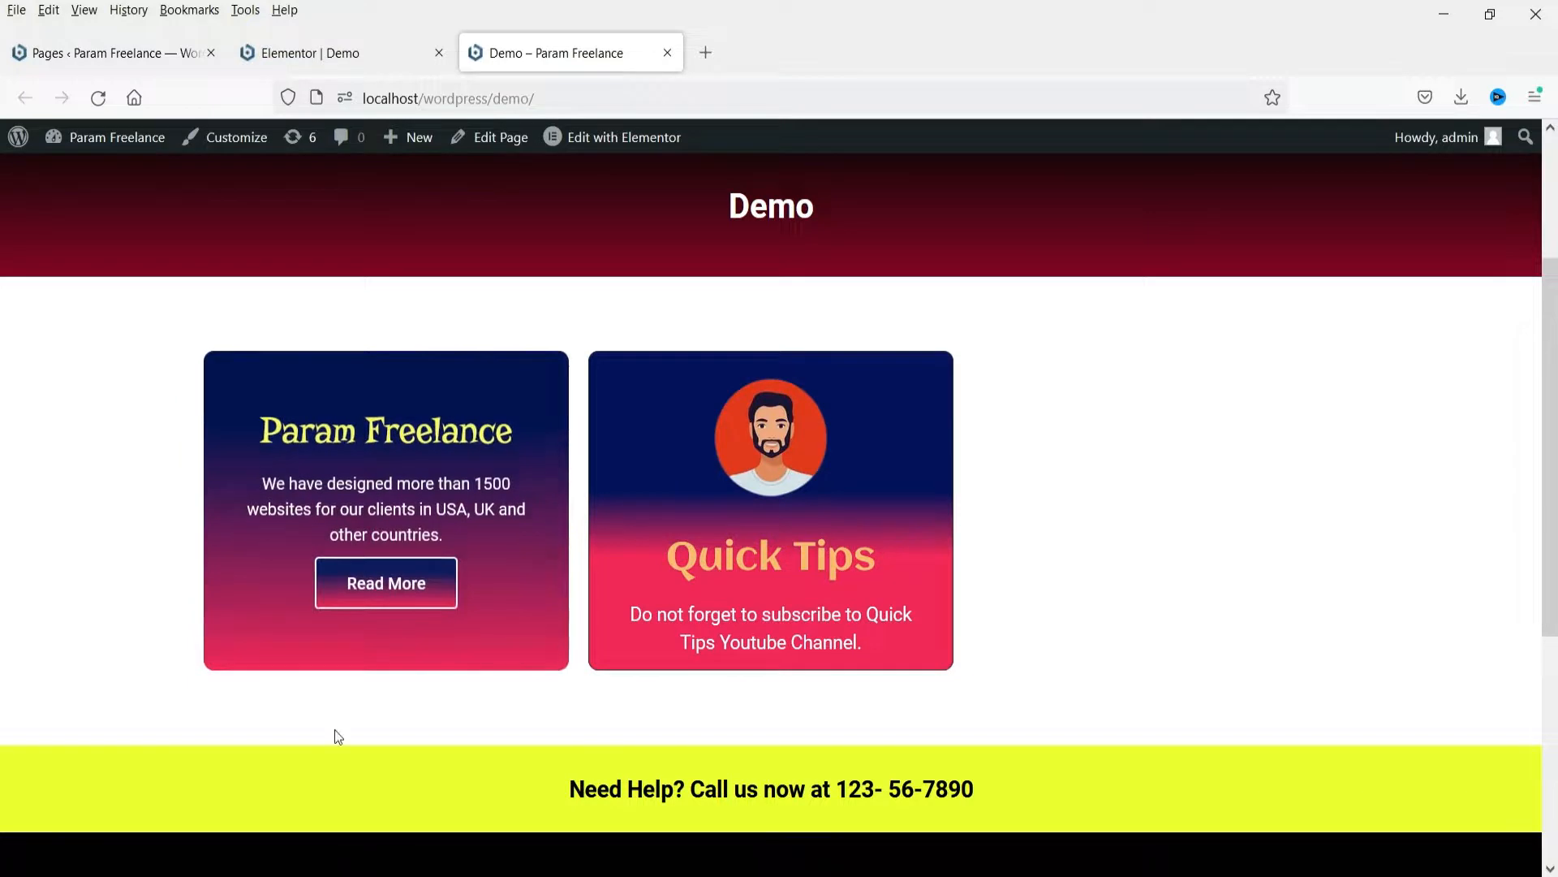
Return to the Elementor editor and copy the middle flip box into the empty third column.
{"action": "left_click", "coordinate": [323, 50]}
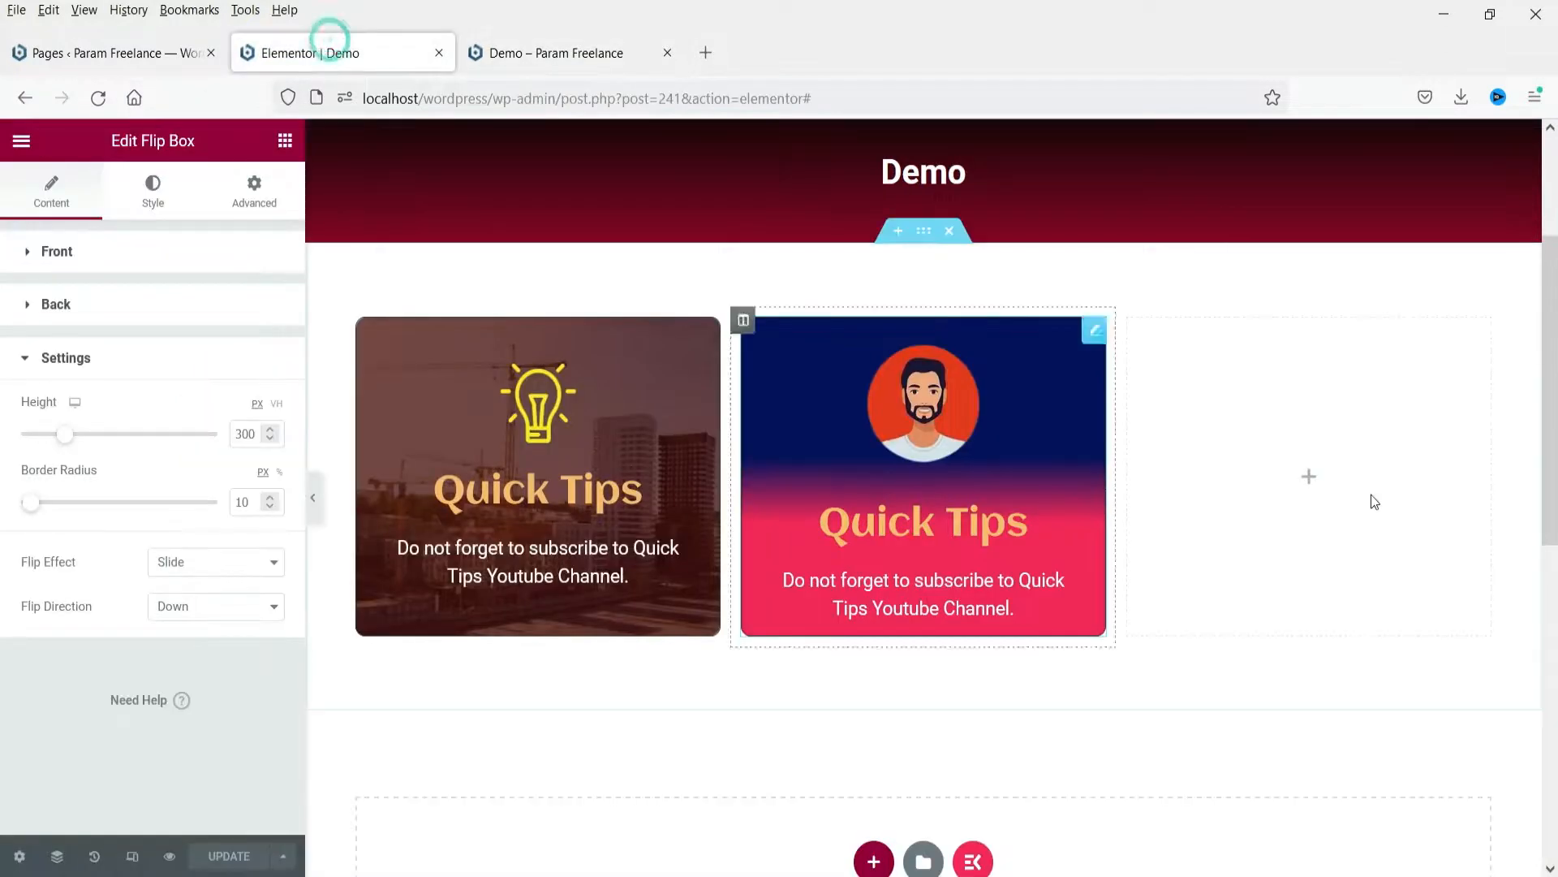
{"action": "right_click", "coordinate": [1092, 331]}
{"action": "left_click", "coordinate": [1159, 416]}
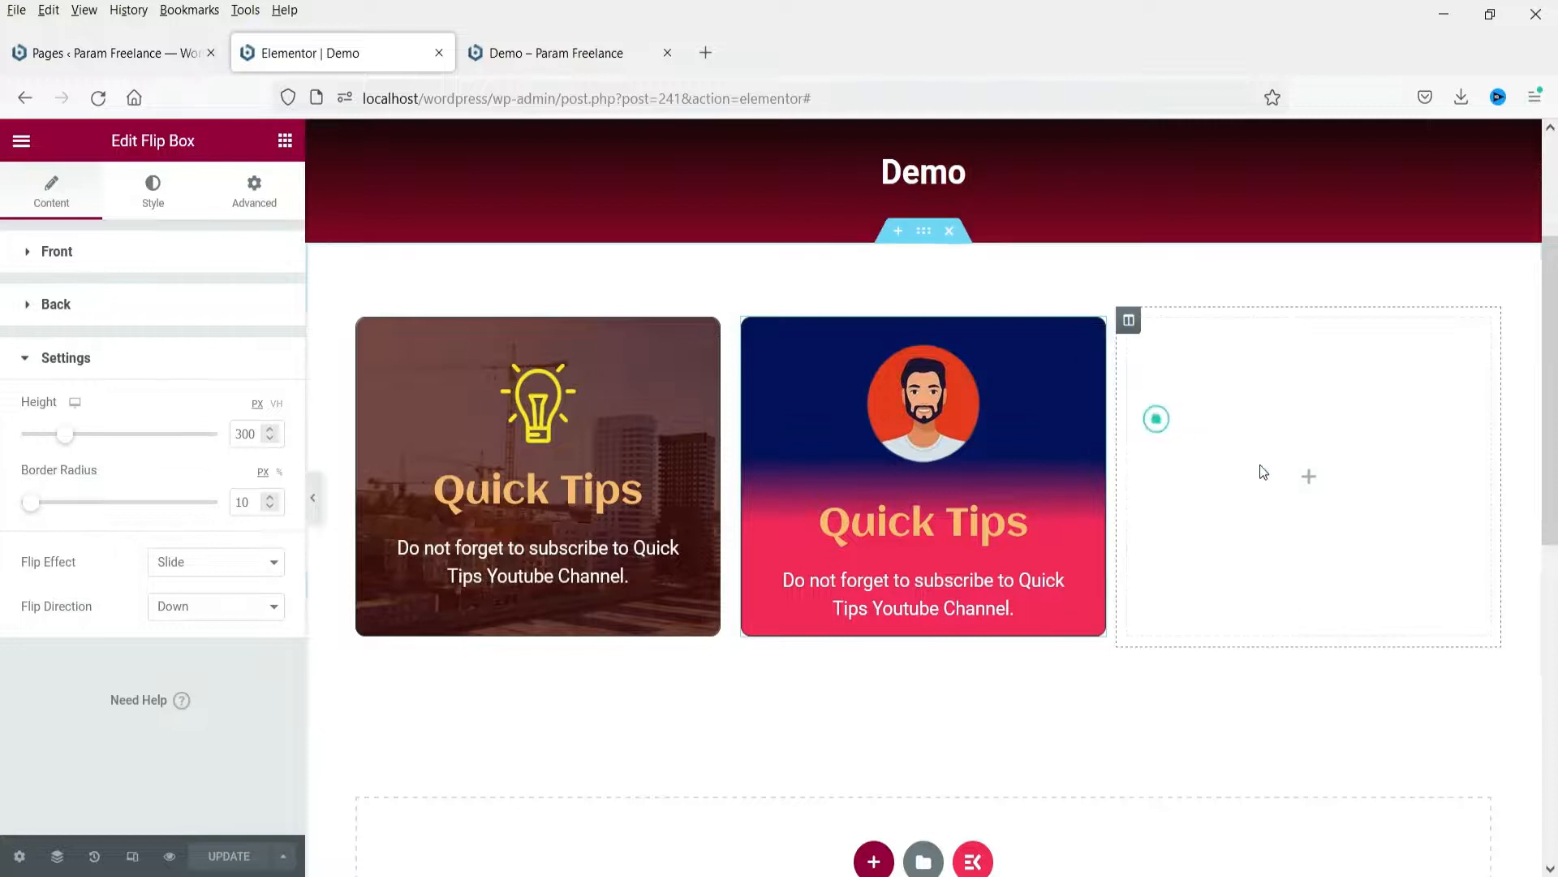
{"action": "left_click", "coordinate": [1370, 409]}
{"action": "right_click", "coordinate": [1345, 531]}
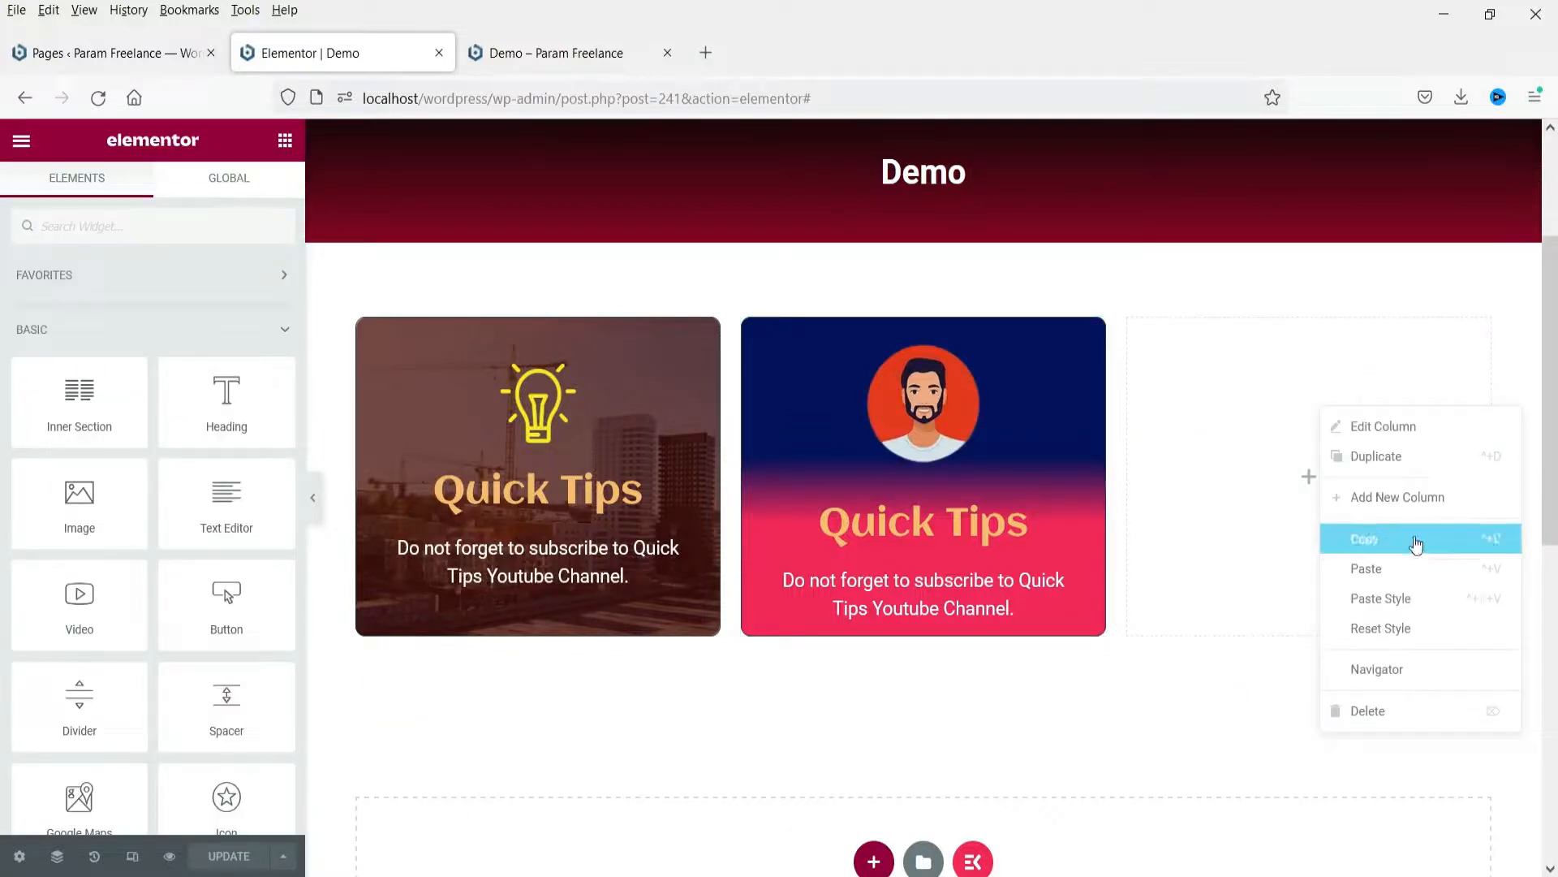
{"action": "left_click", "coordinate": [1419, 571]}
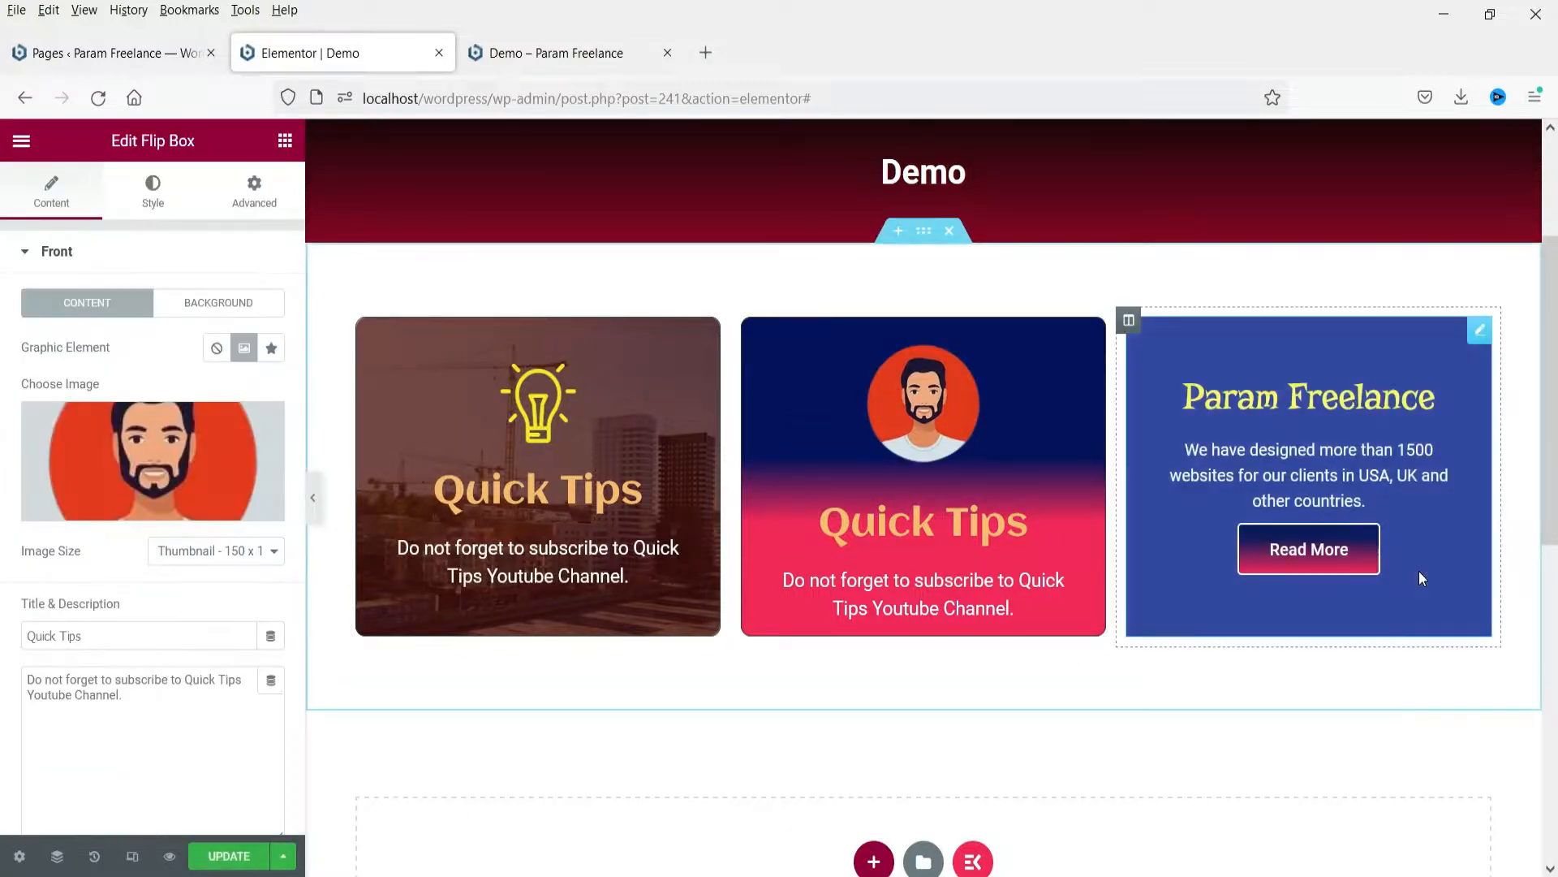
Change the first gradient color of the third flip box's front background to dark green.
{"action": "left_click", "coordinate": [57, 251]}
{"action": "left_click", "coordinate": [47, 256]}
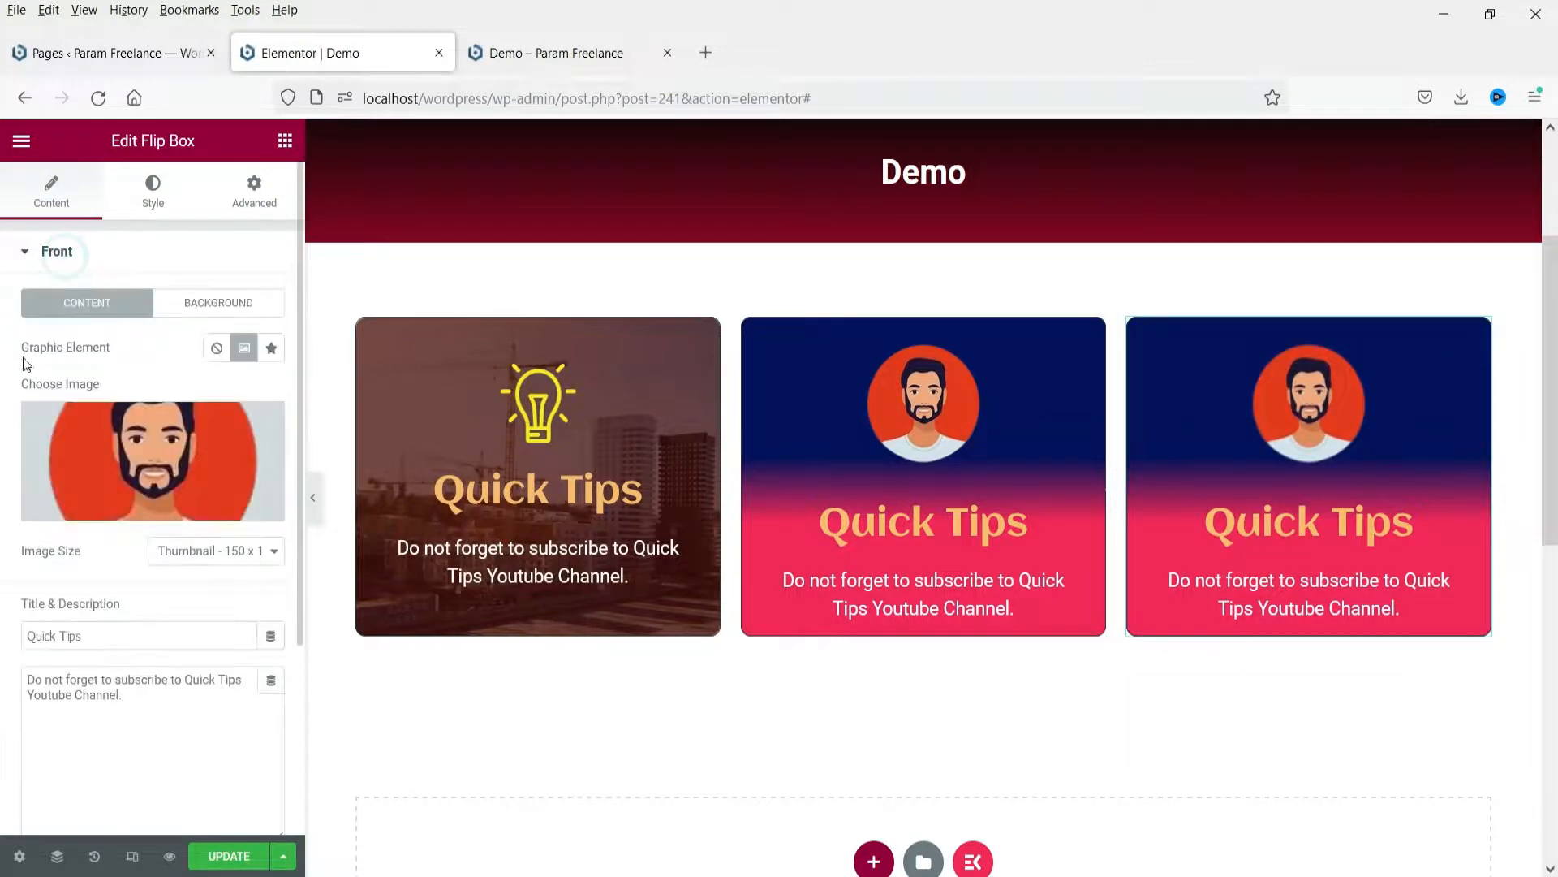
{"action": "left_click", "coordinate": [216, 307]}
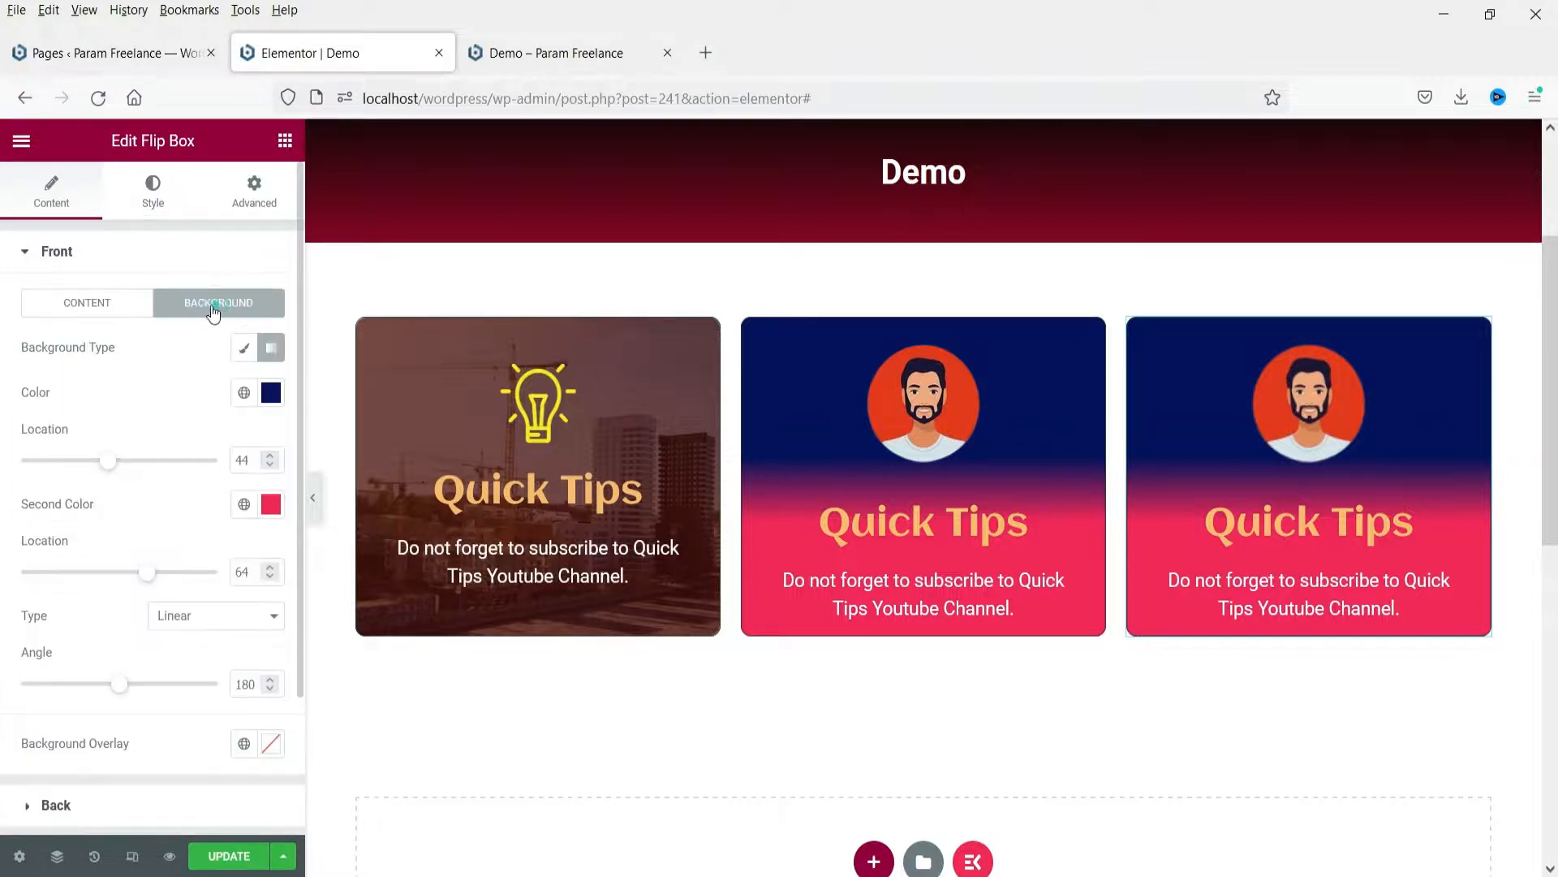
{"action": "left_click", "coordinate": [270, 393]}
{"action": "left_click", "coordinate": [110, 667]}
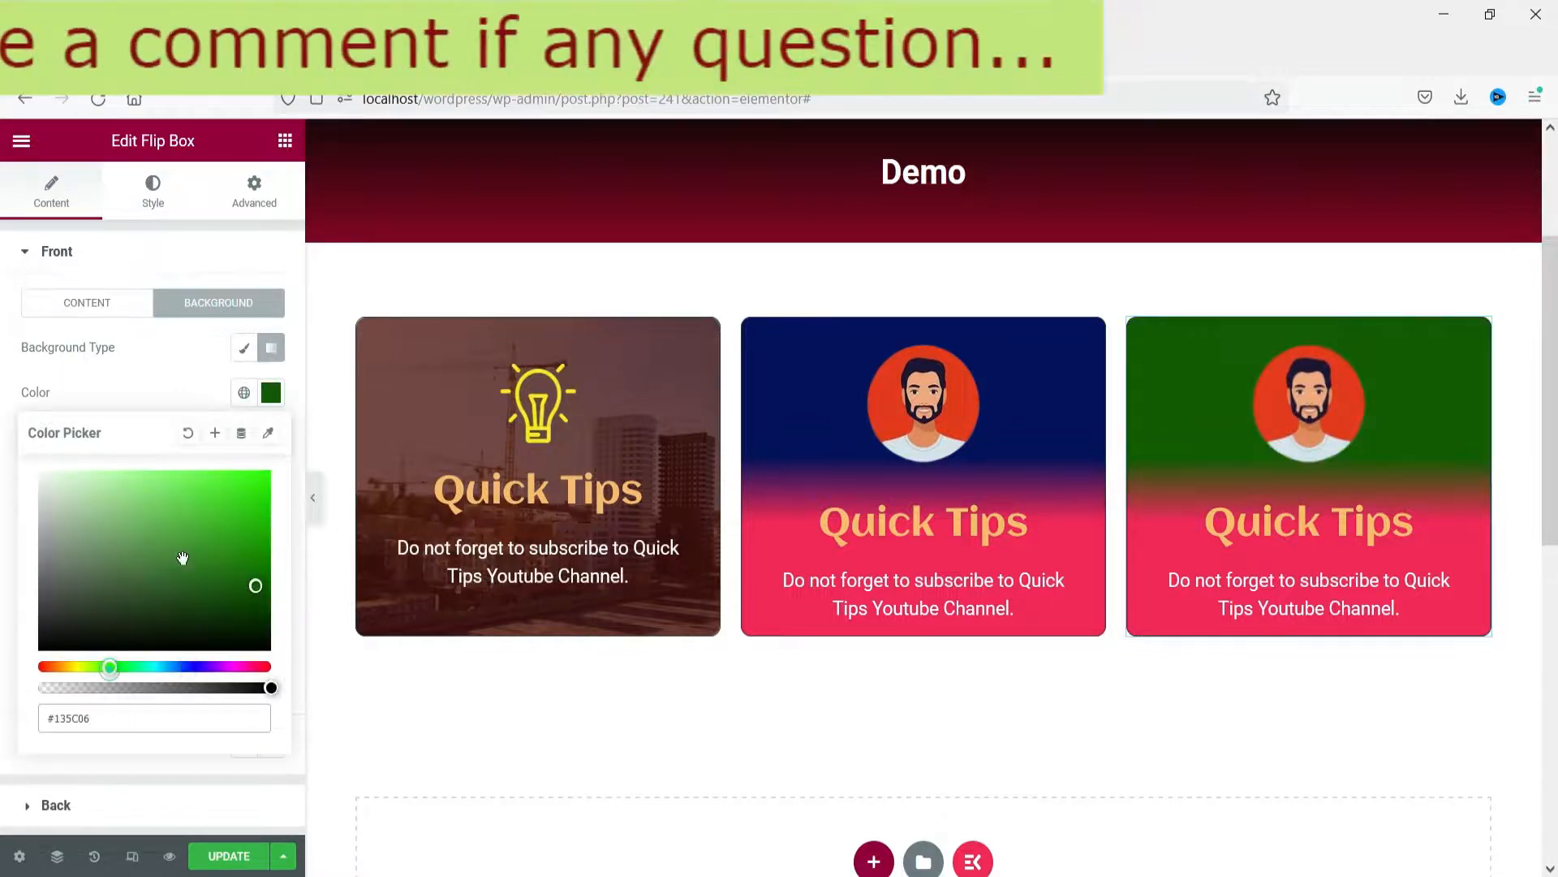
{"action": "left_click", "coordinate": [235, 608]}
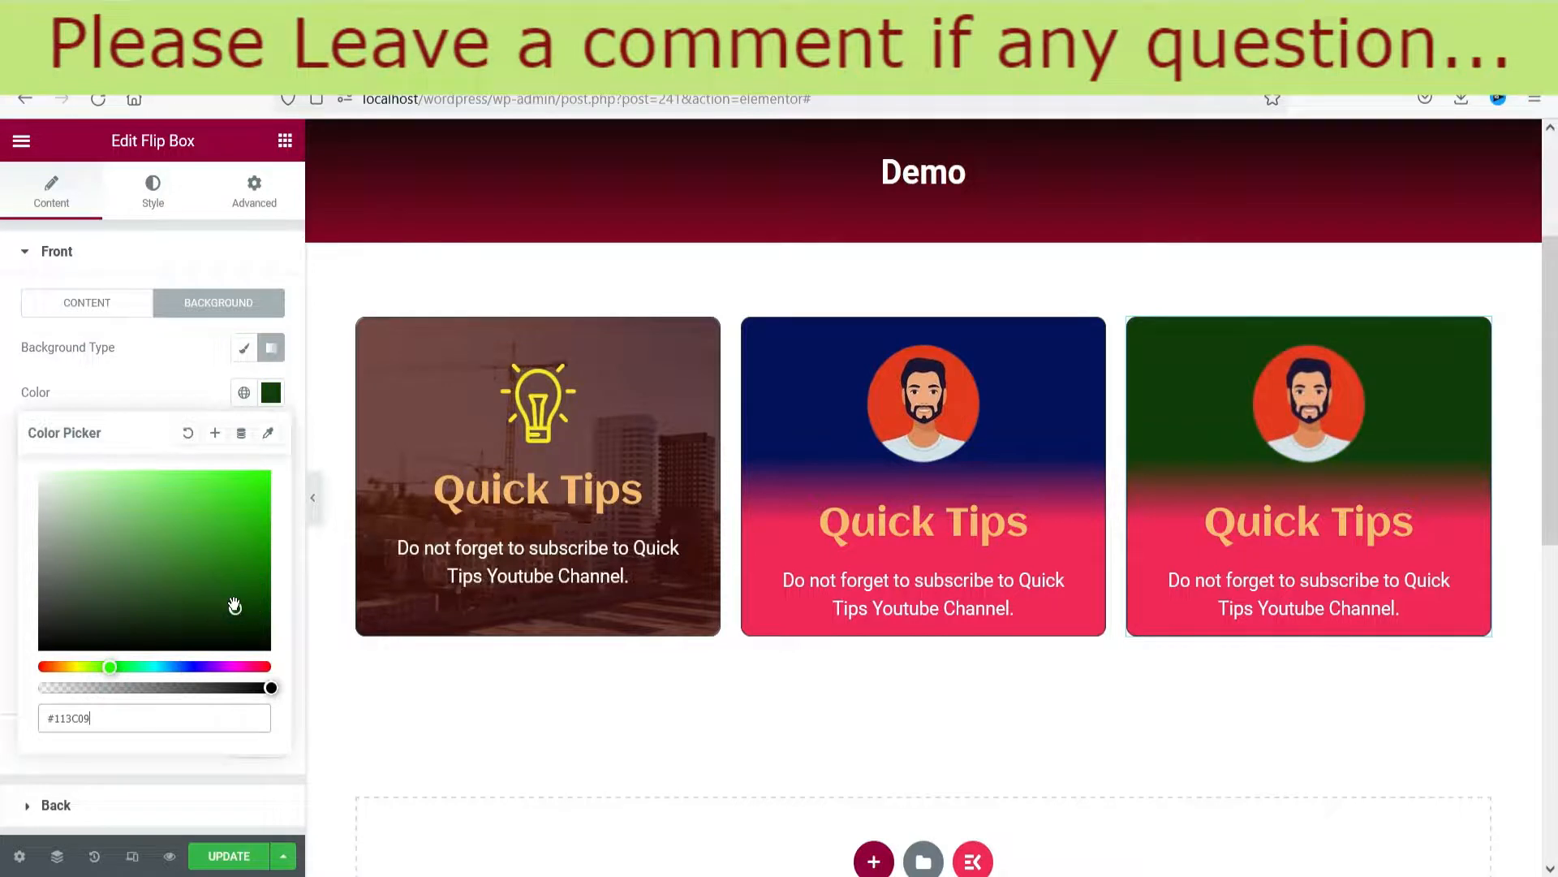
{"action": "left_click", "coordinate": [159, 392]}
Set the front gradient's second color to dark blue and lower the first color's location.
{"action": "left_click", "coordinate": [270, 504]}
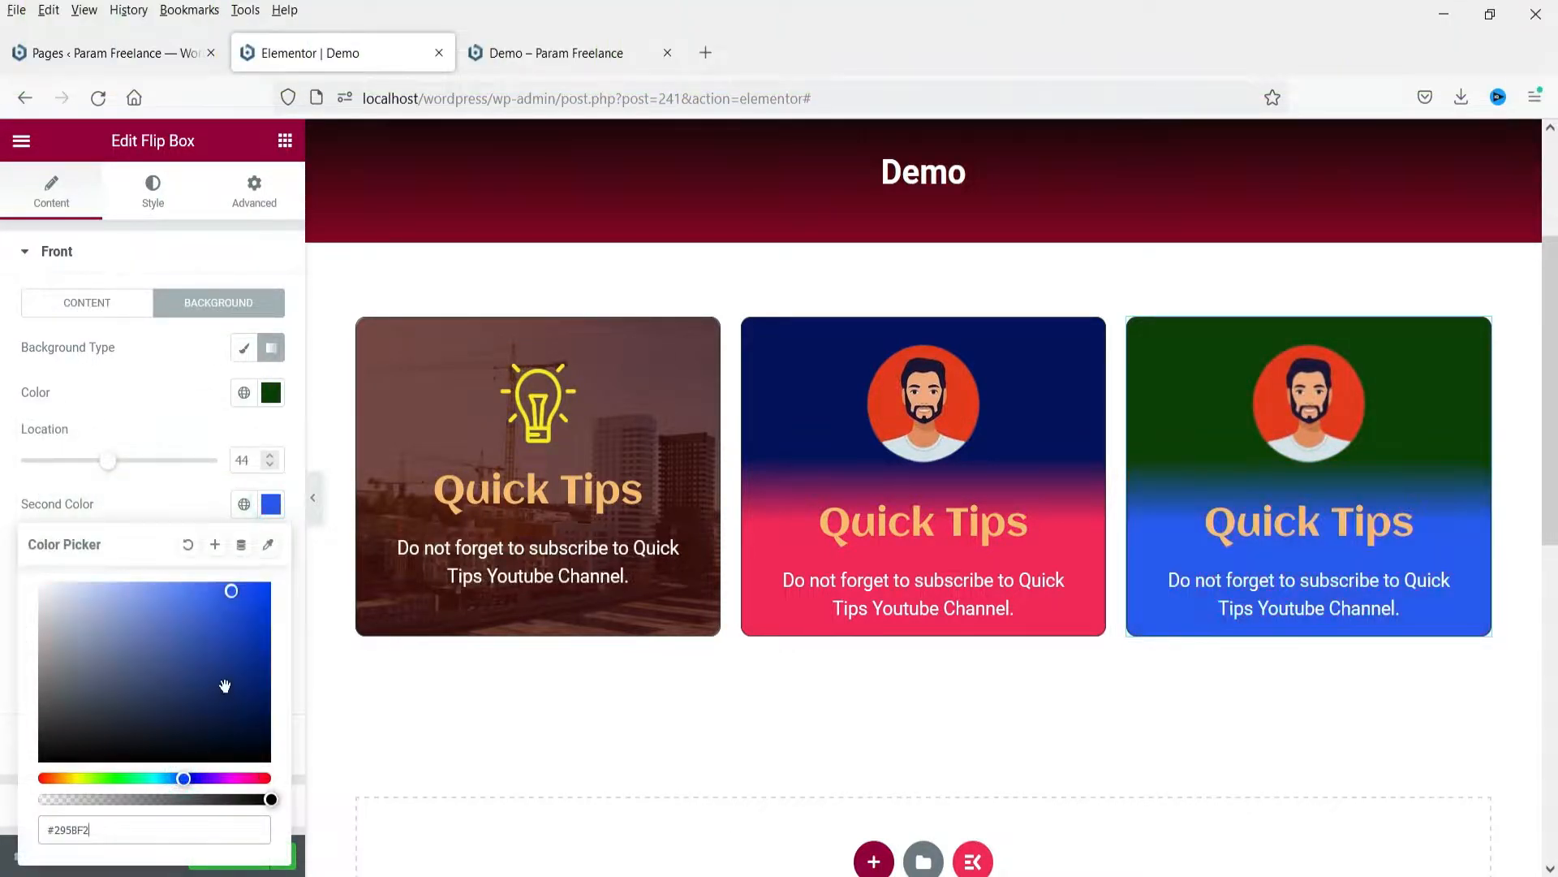
{"action": "left_click", "coordinate": [249, 658]}
{"action": "left_click_drag", "start_coordinate": [108, 461], "coordinate": [30, 461]}
{"action": "left_click", "coordinate": [50, 251]}
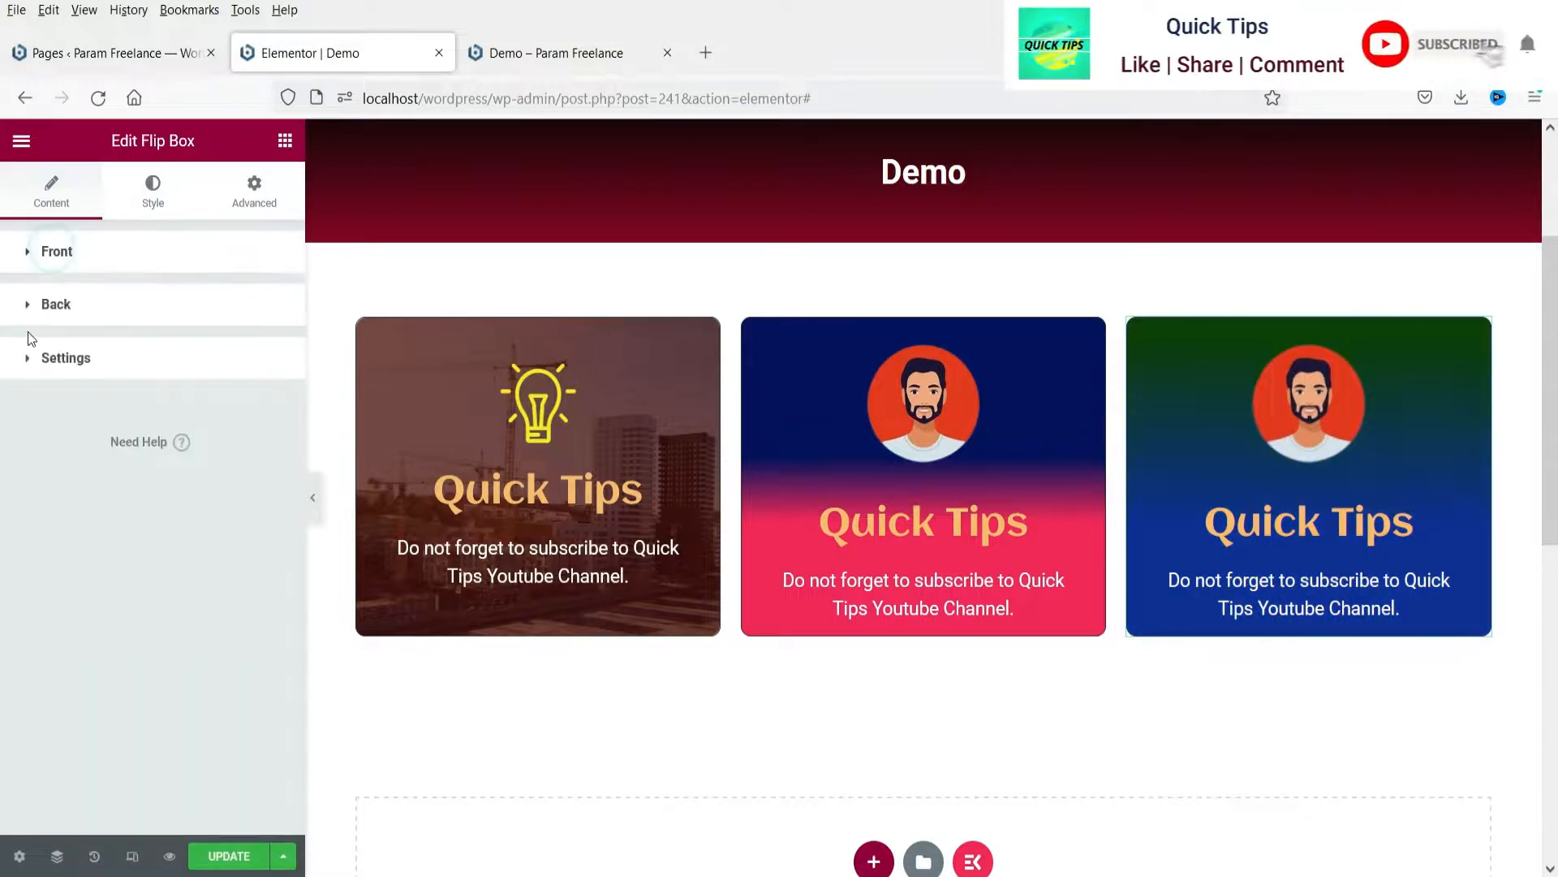
Insert blog-3.jpg from the media library as the third flip box's back background image.
{"action": "left_click", "coordinate": [65, 303]}
{"action": "left_click", "coordinate": [214, 363]}
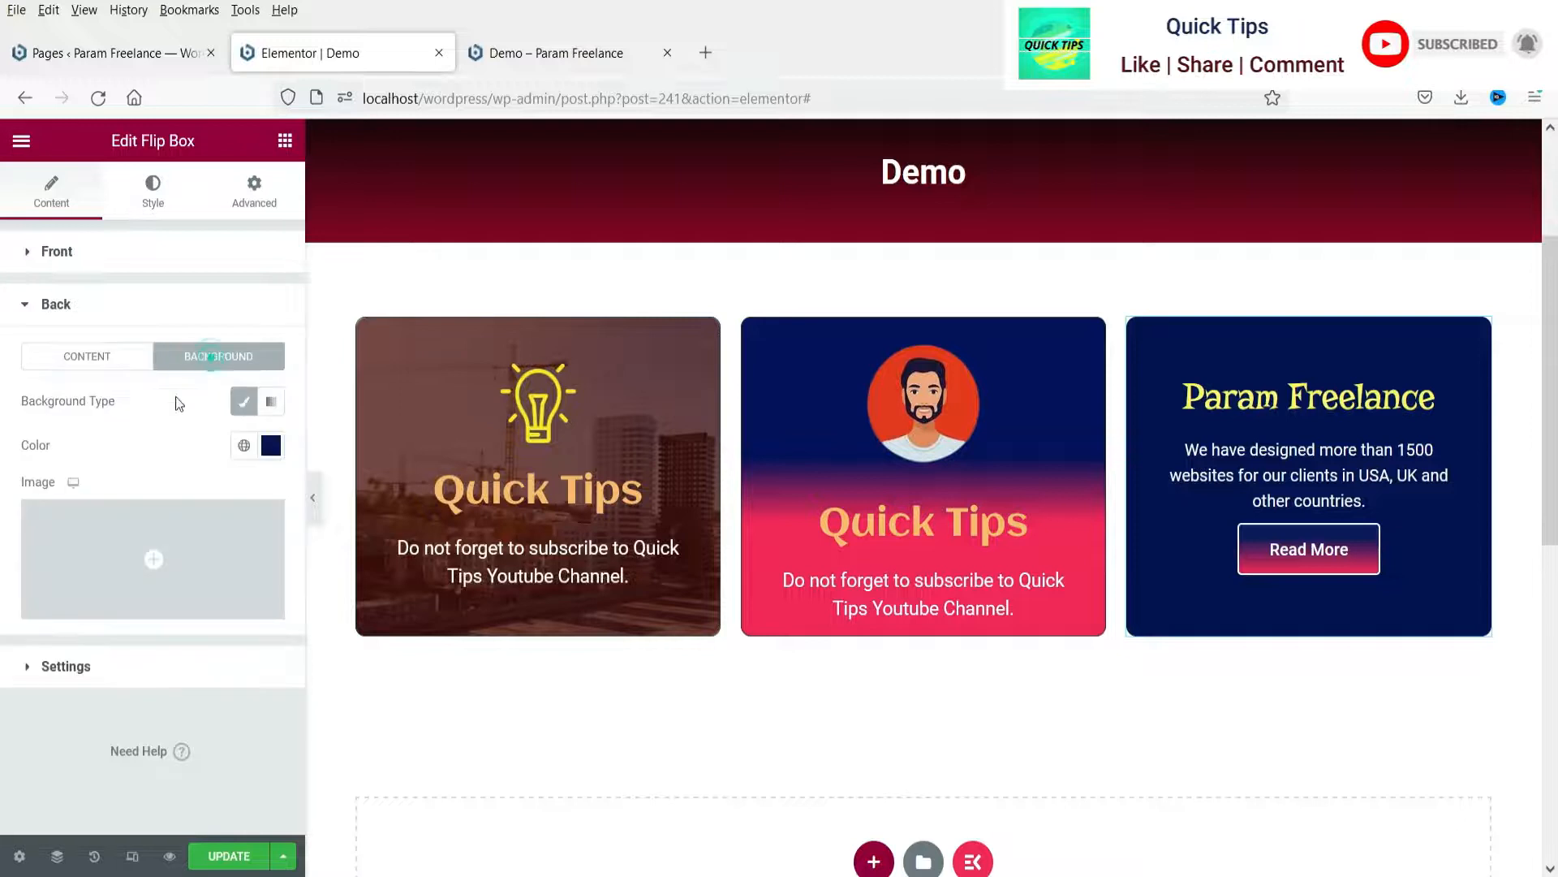
{"action": "left_click", "coordinate": [194, 540]}
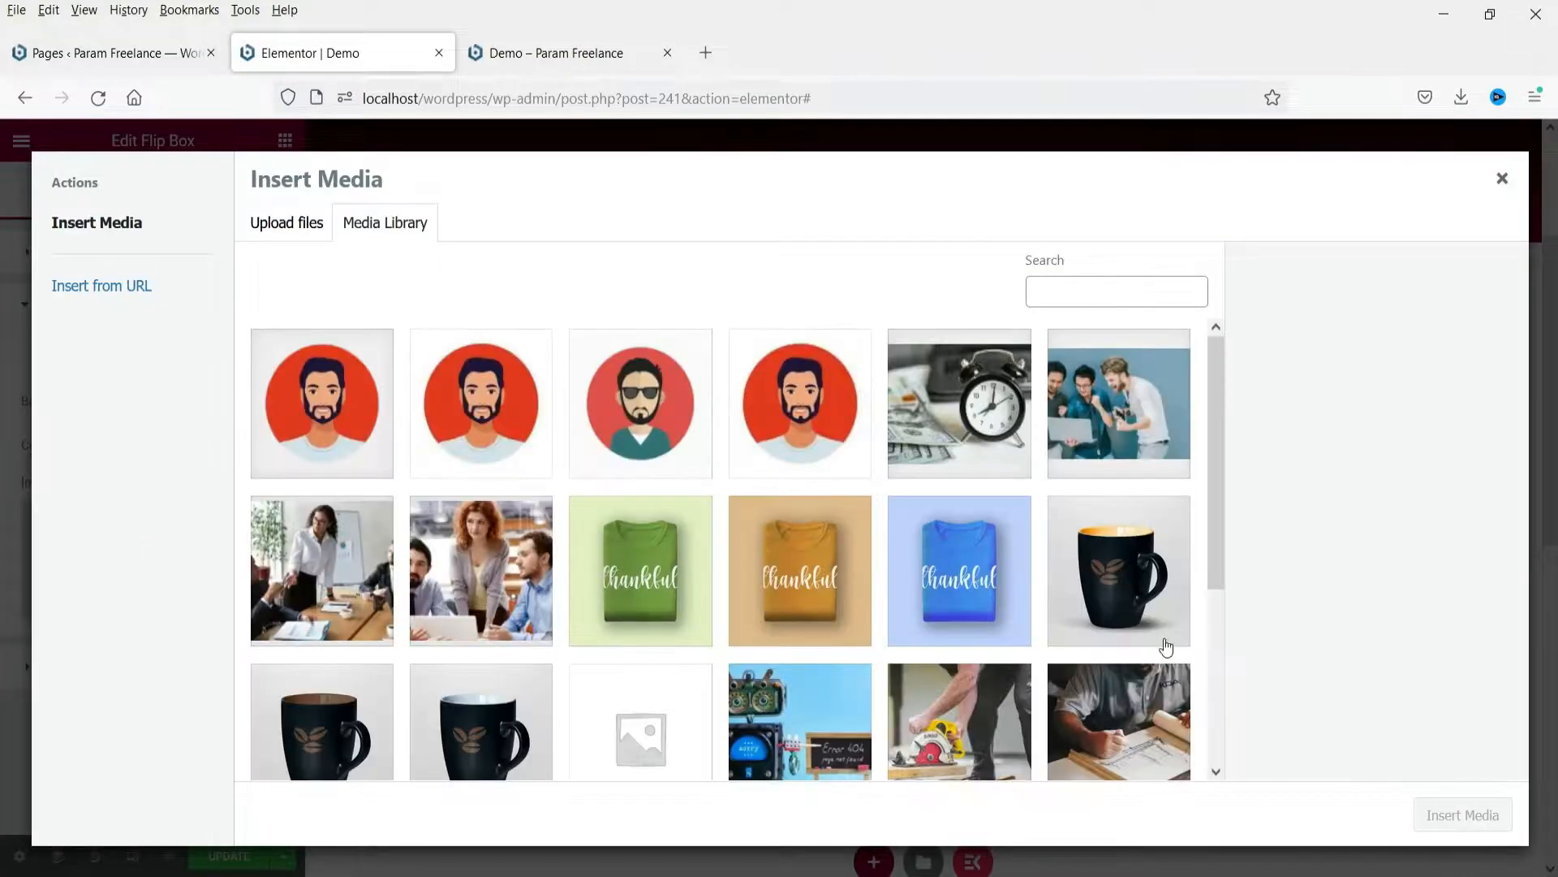
{"action": "scroll", "coordinate": [1166, 647], "scroll_direction": "down", "scroll_amount": 3}
{"action": "left_click", "coordinate": [958, 560]}
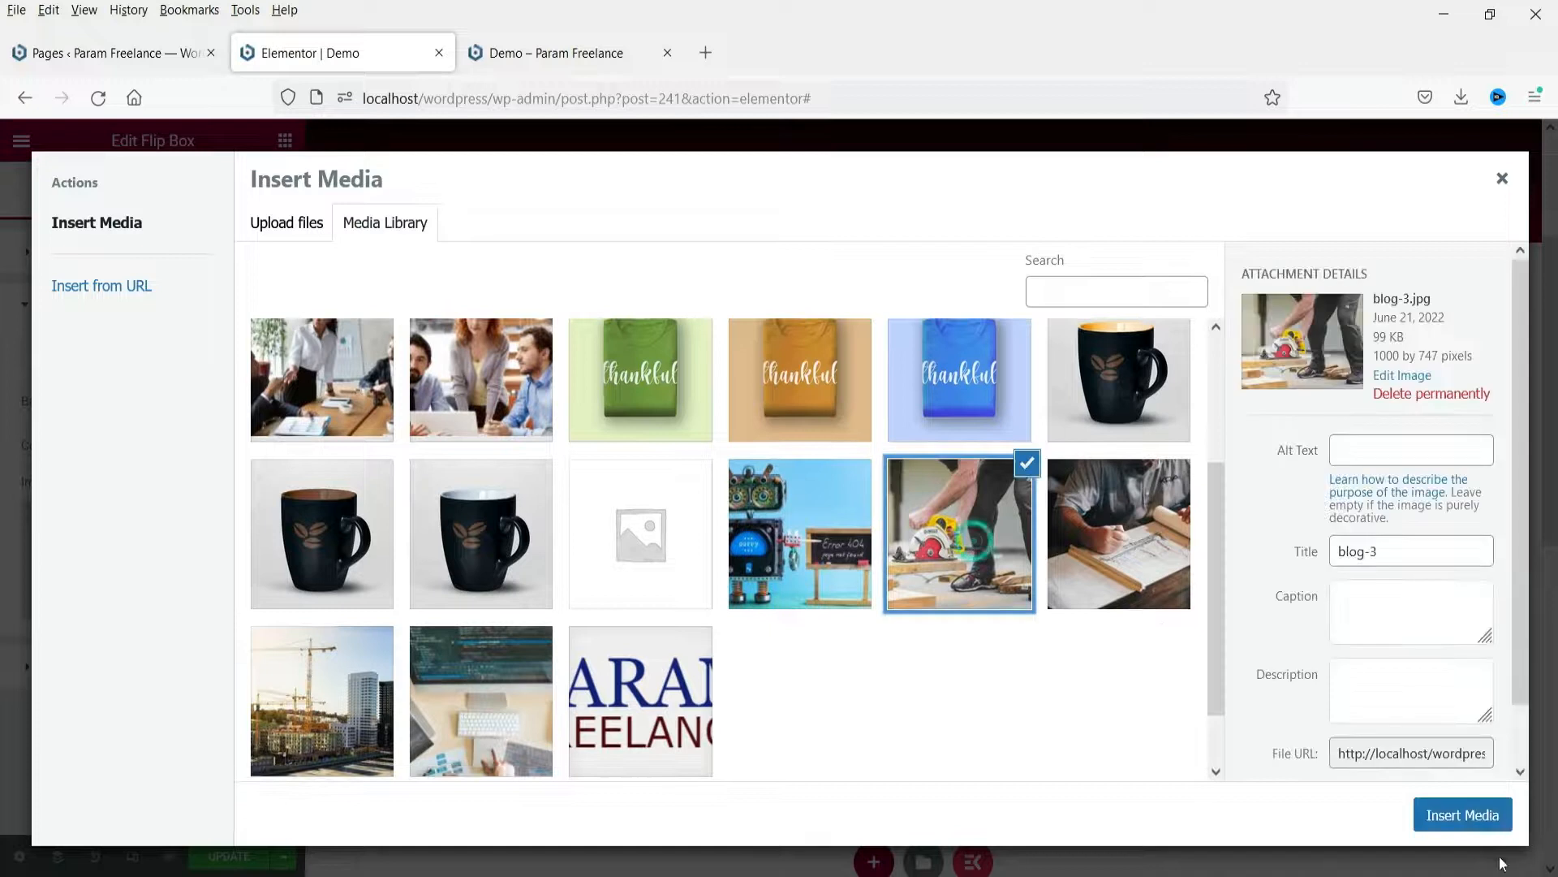
{"action": "left_click", "coordinate": [1463, 815]}
Set the back image's position to Center Center, attachment to Fixed and repeat to No-repeat, and size it to cover the box.
{"action": "left_click", "coordinate": [184, 649]}
{"action": "left_click", "coordinate": [214, 410]}
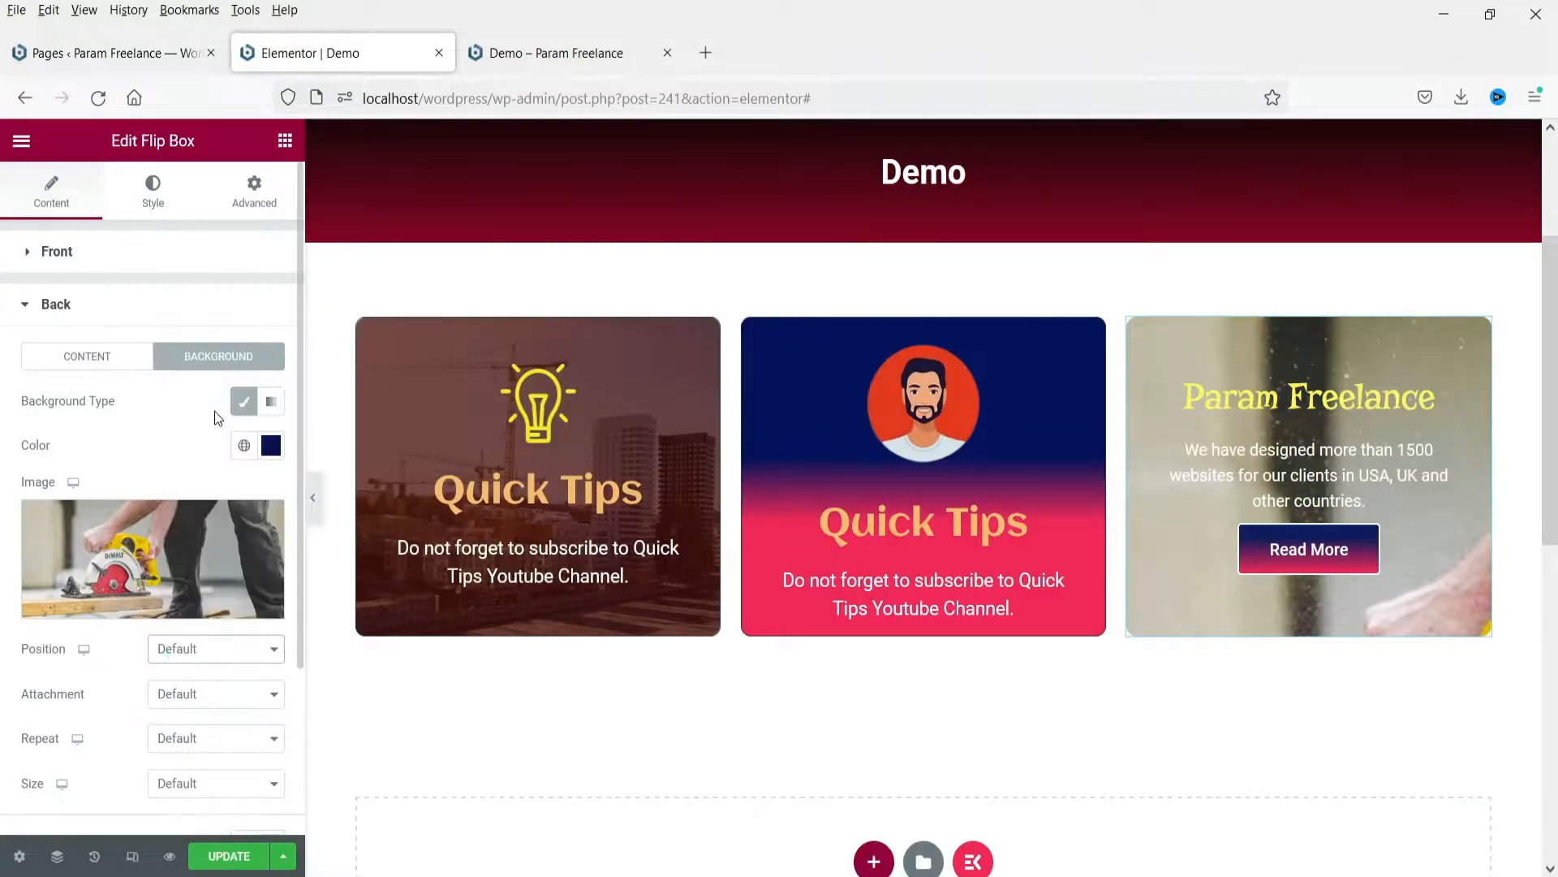
{"action": "left_click", "coordinate": [199, 697]}
{"action": "left_click", "coordinate": [193, 772]}
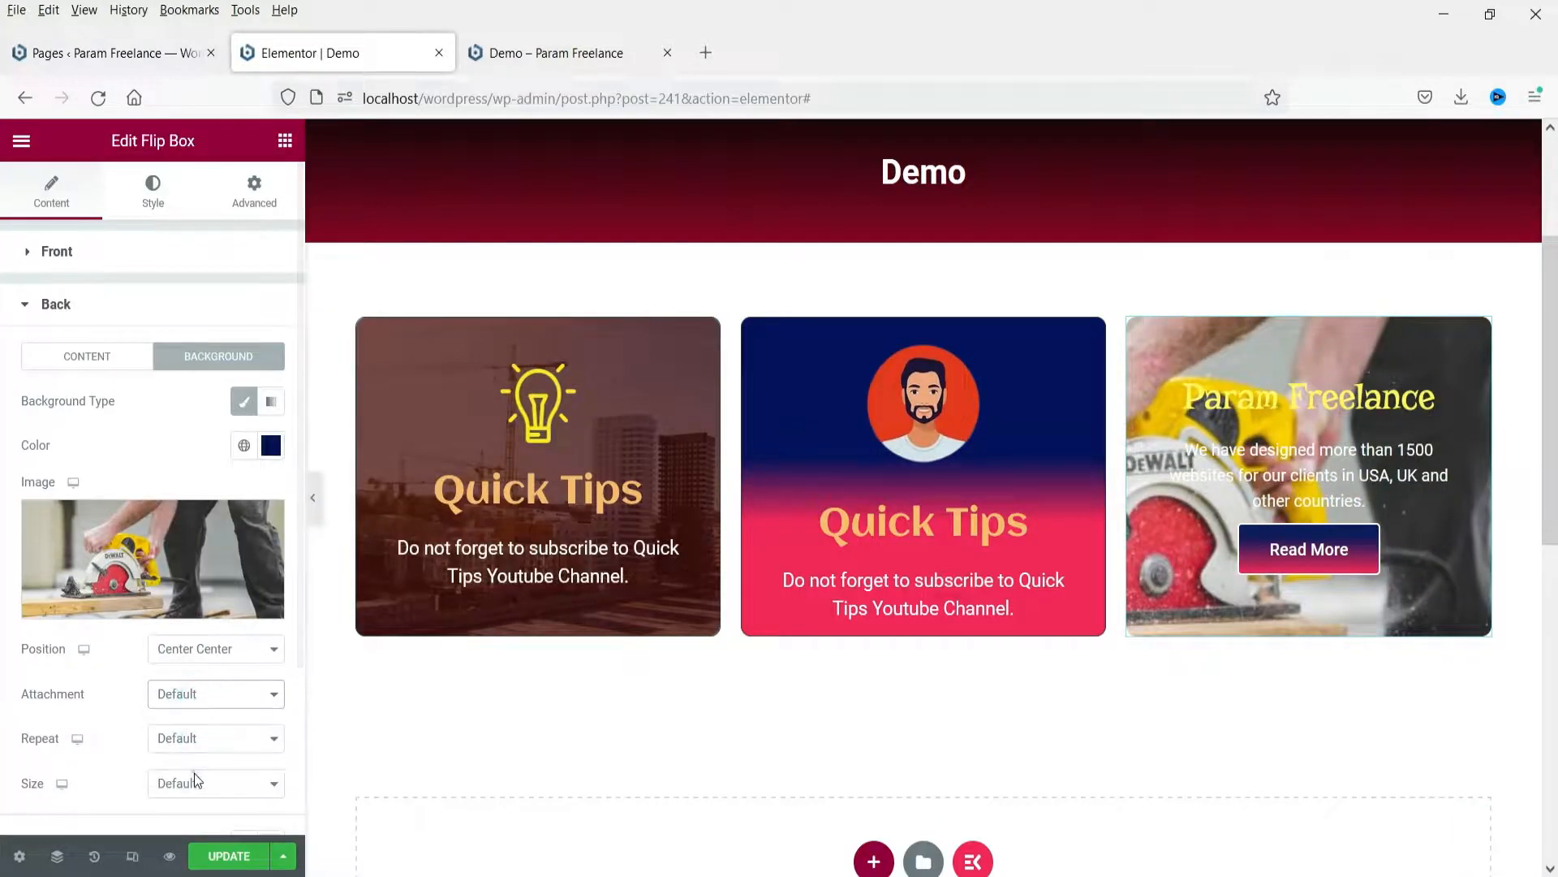
{"action": "scroll", "coordinate": [192, 740], "scroll_direction": "down", "scroll_amount": 3}
{"action": "left_click", "coordinate": [209, 541]}
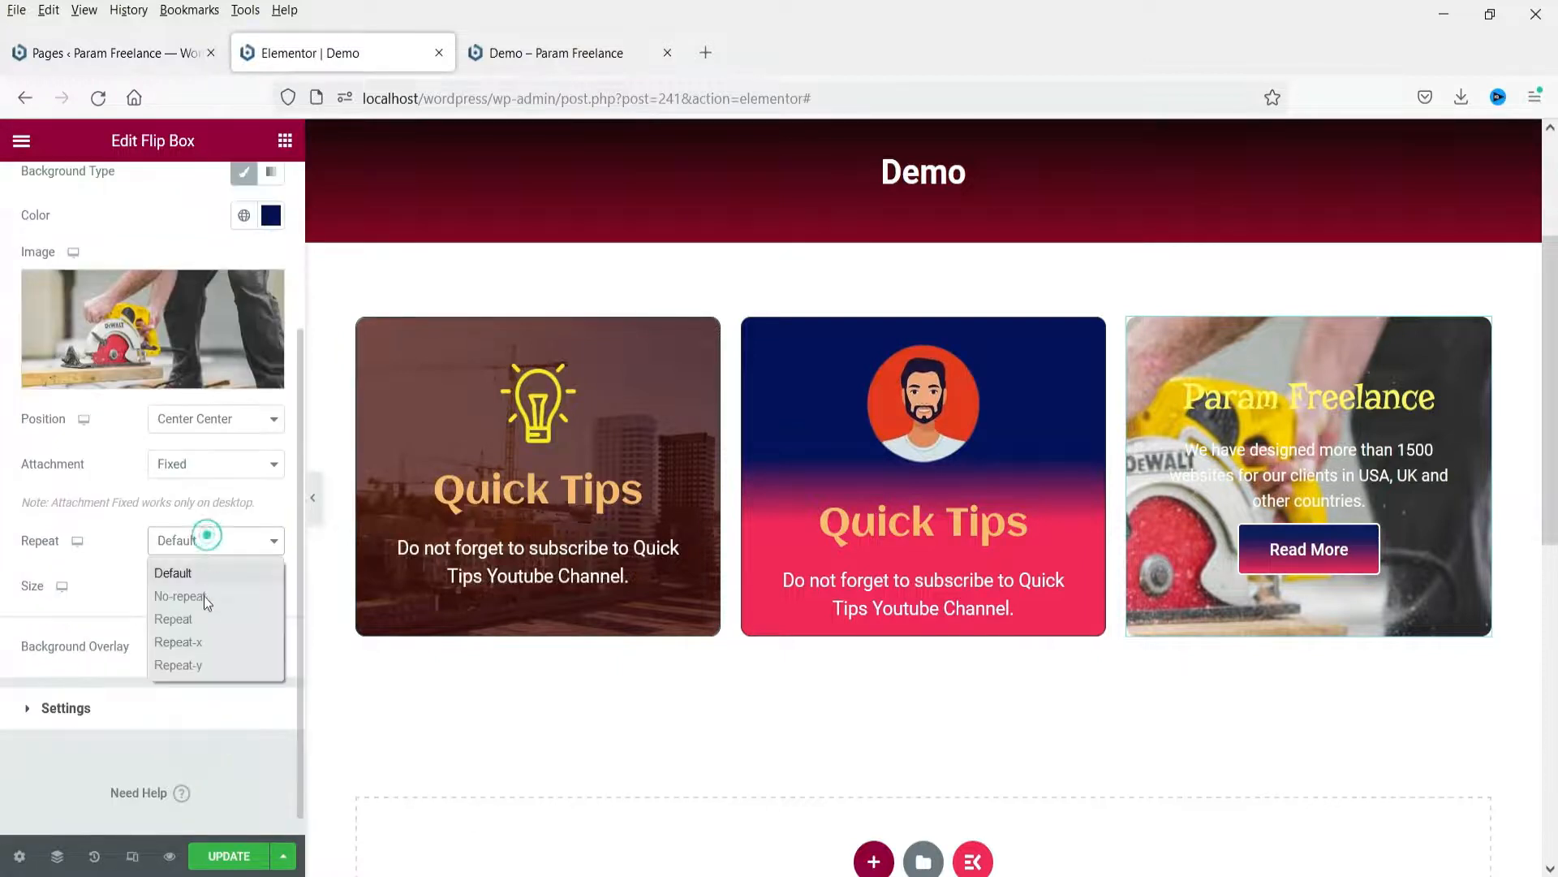
{"action": "left_click", "coordinate": [203, 601]}
{"action": "left_click", "coordinate": [212, 594]}
{"action": "left_click", "coordinate": [197, 664]}
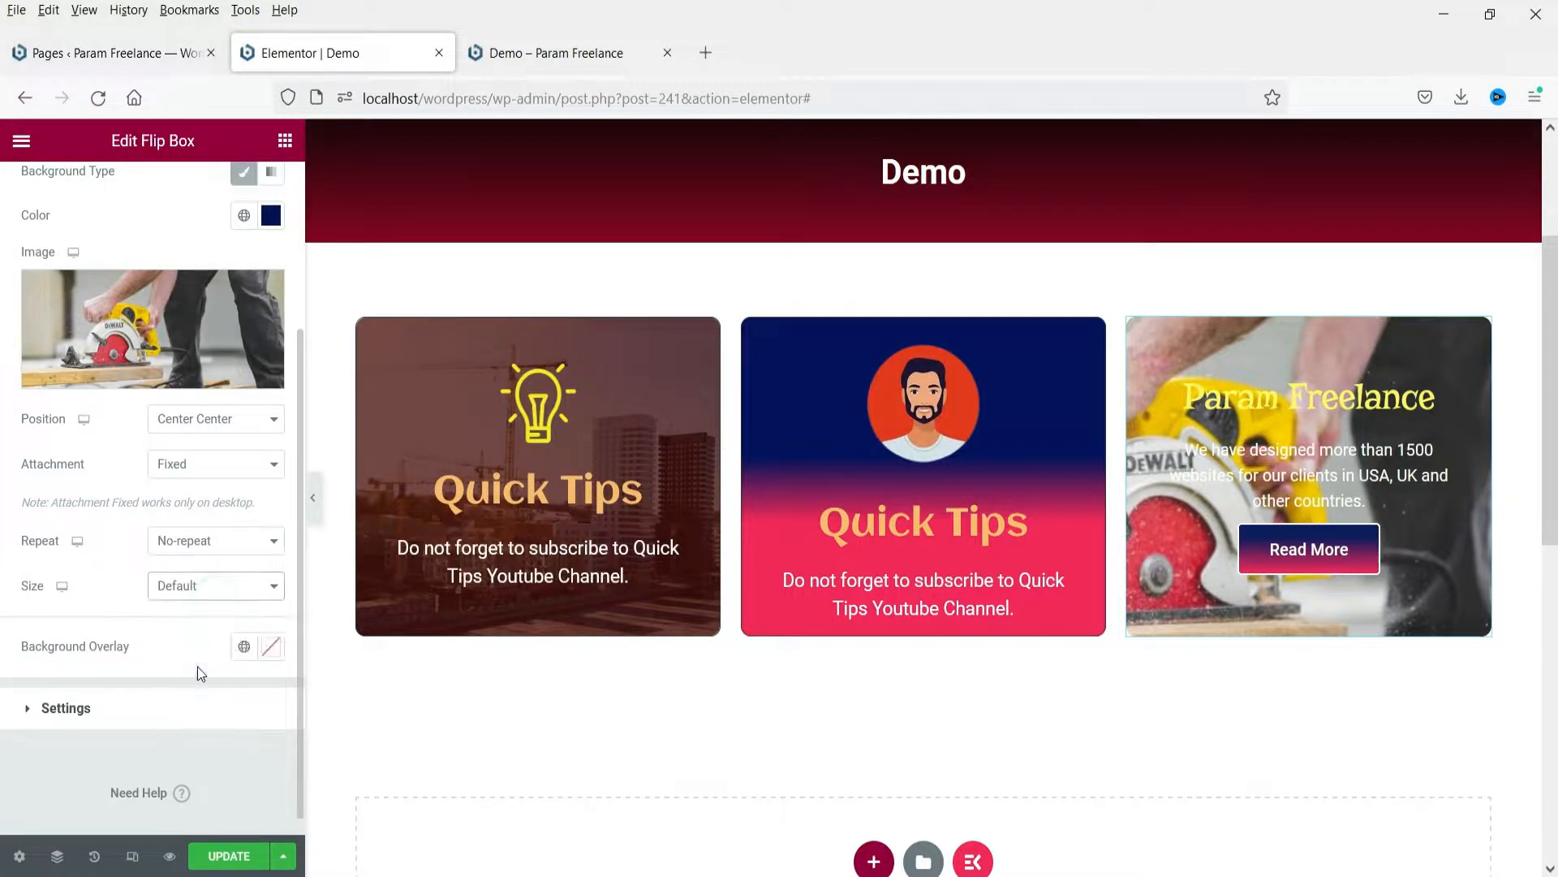
Add a dark green background overlay to the third flip box's back side and reduce its opacity.
{"action": "left_click", "coordinate": [270, 647]}
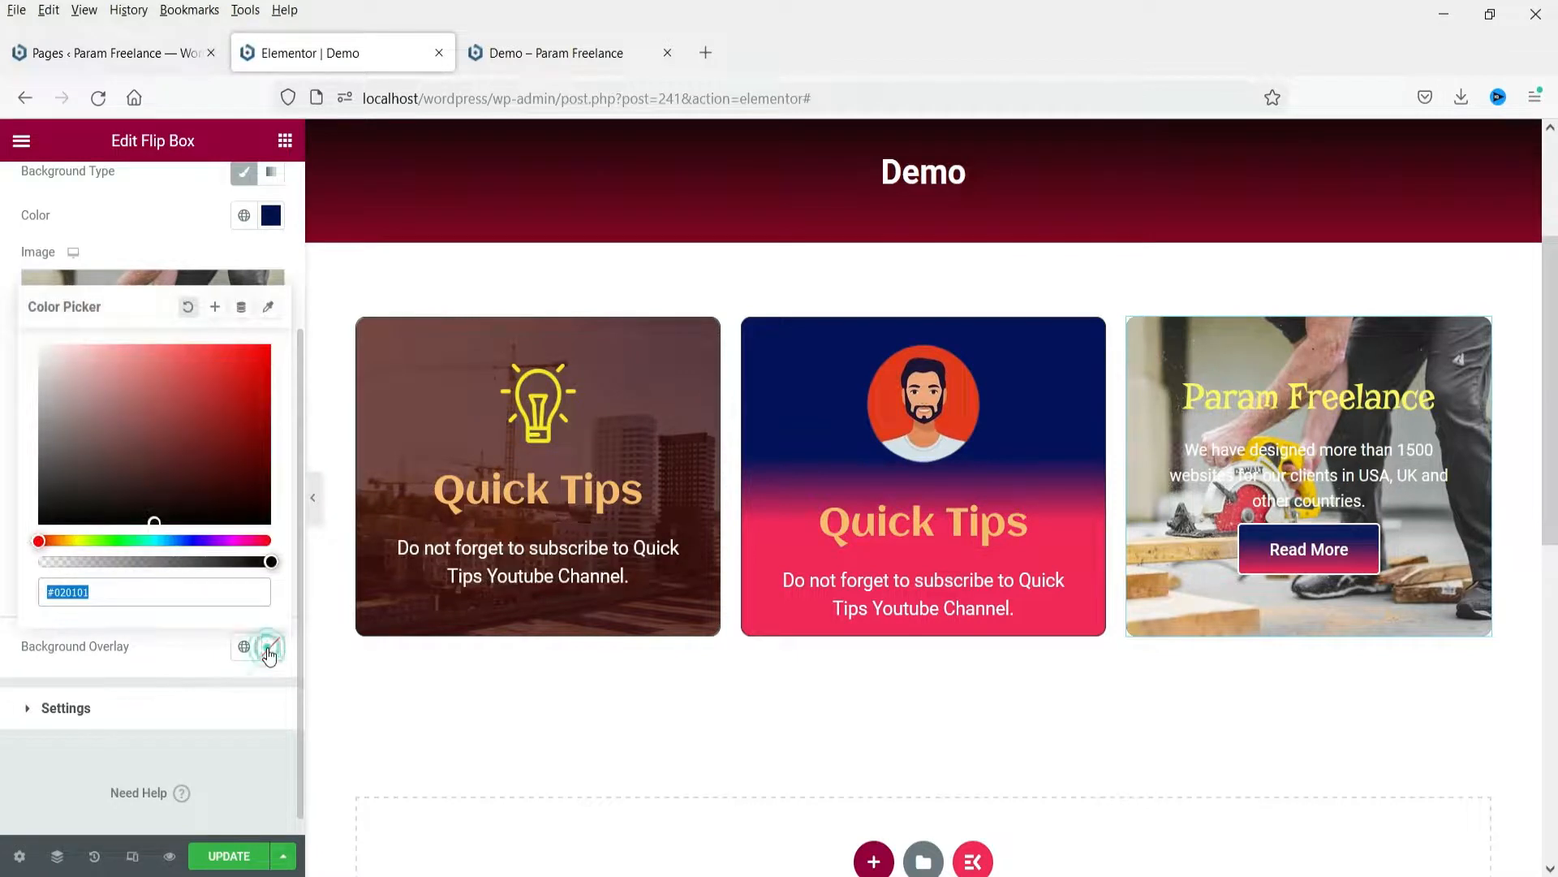
{"action": "left_click", "coordinate": [193, 541]}
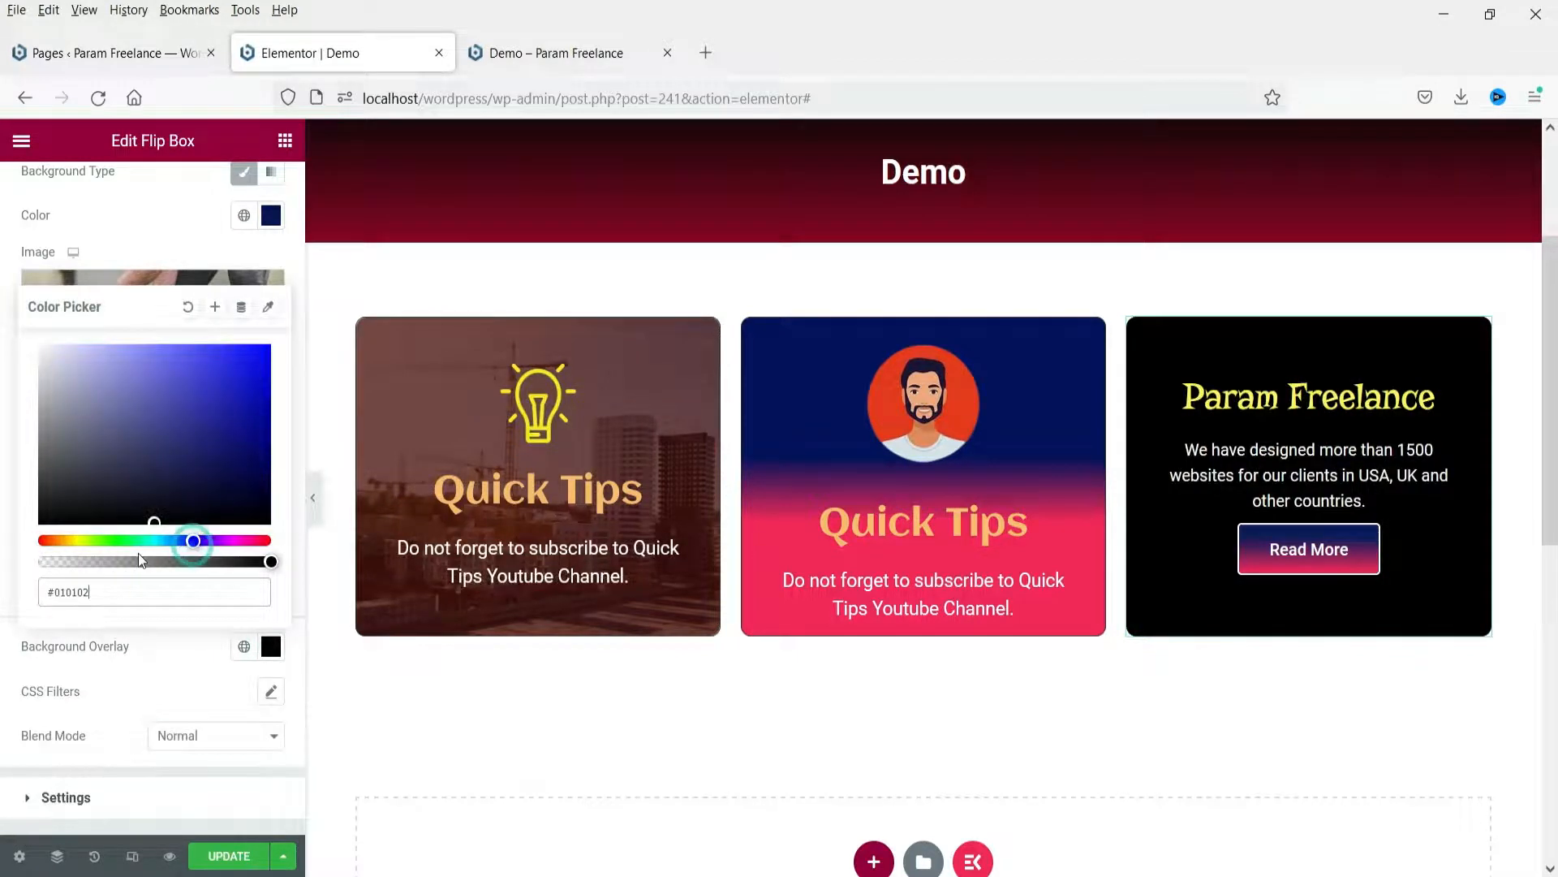
{"action": "left_click", "coordinate": [108, 541]}
{"action": "left_click", "coordinate": [237, 473]}
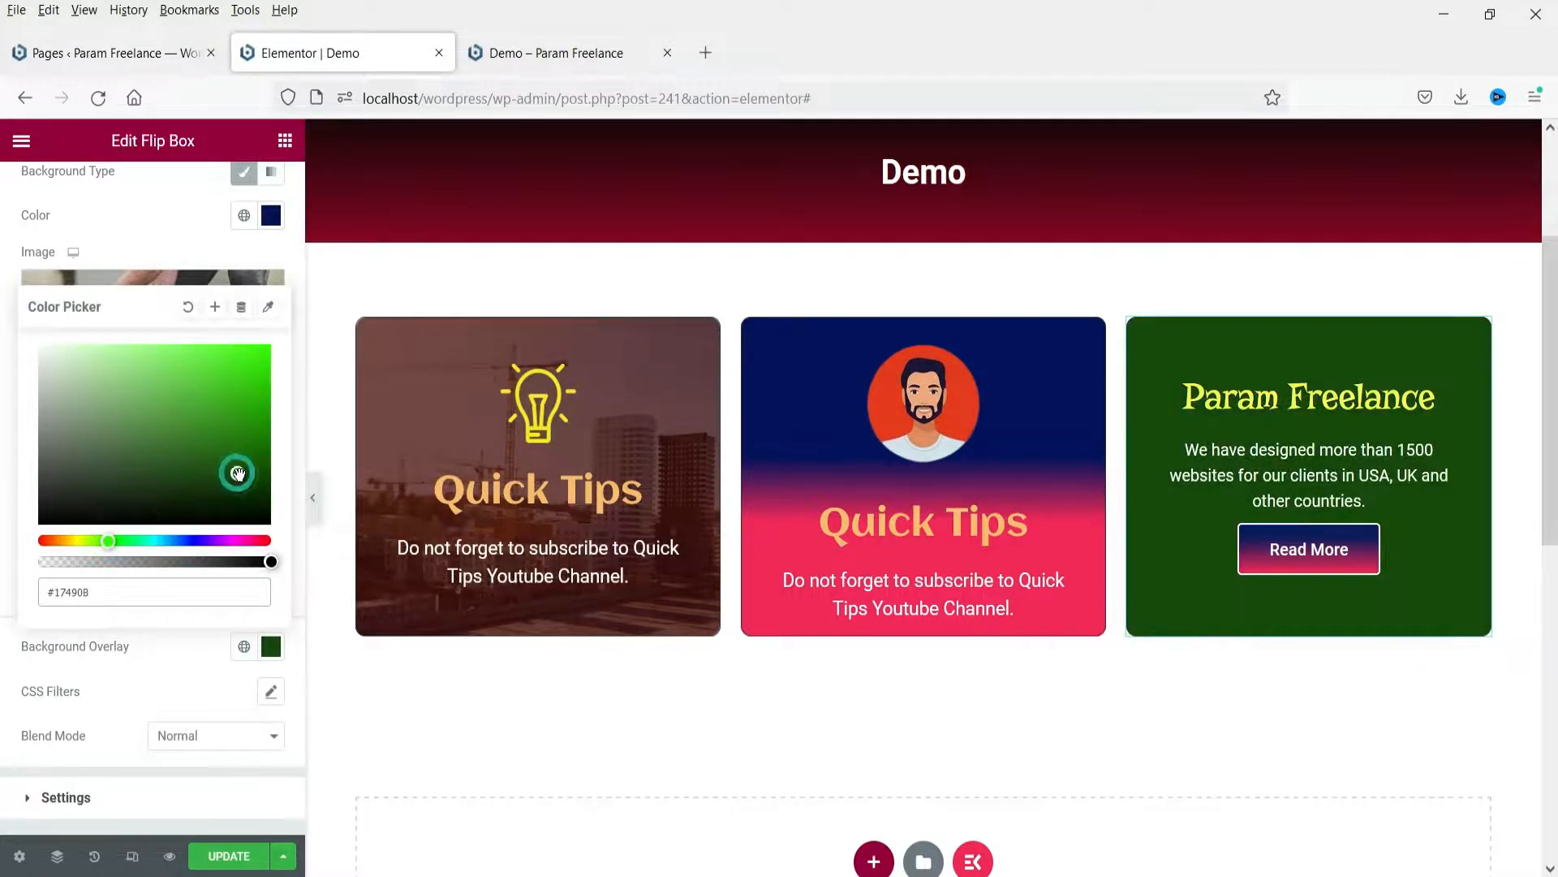
{"action": "left_click_drag", "start_coordinate": [209, 566], "coordinate": [229, 583]}
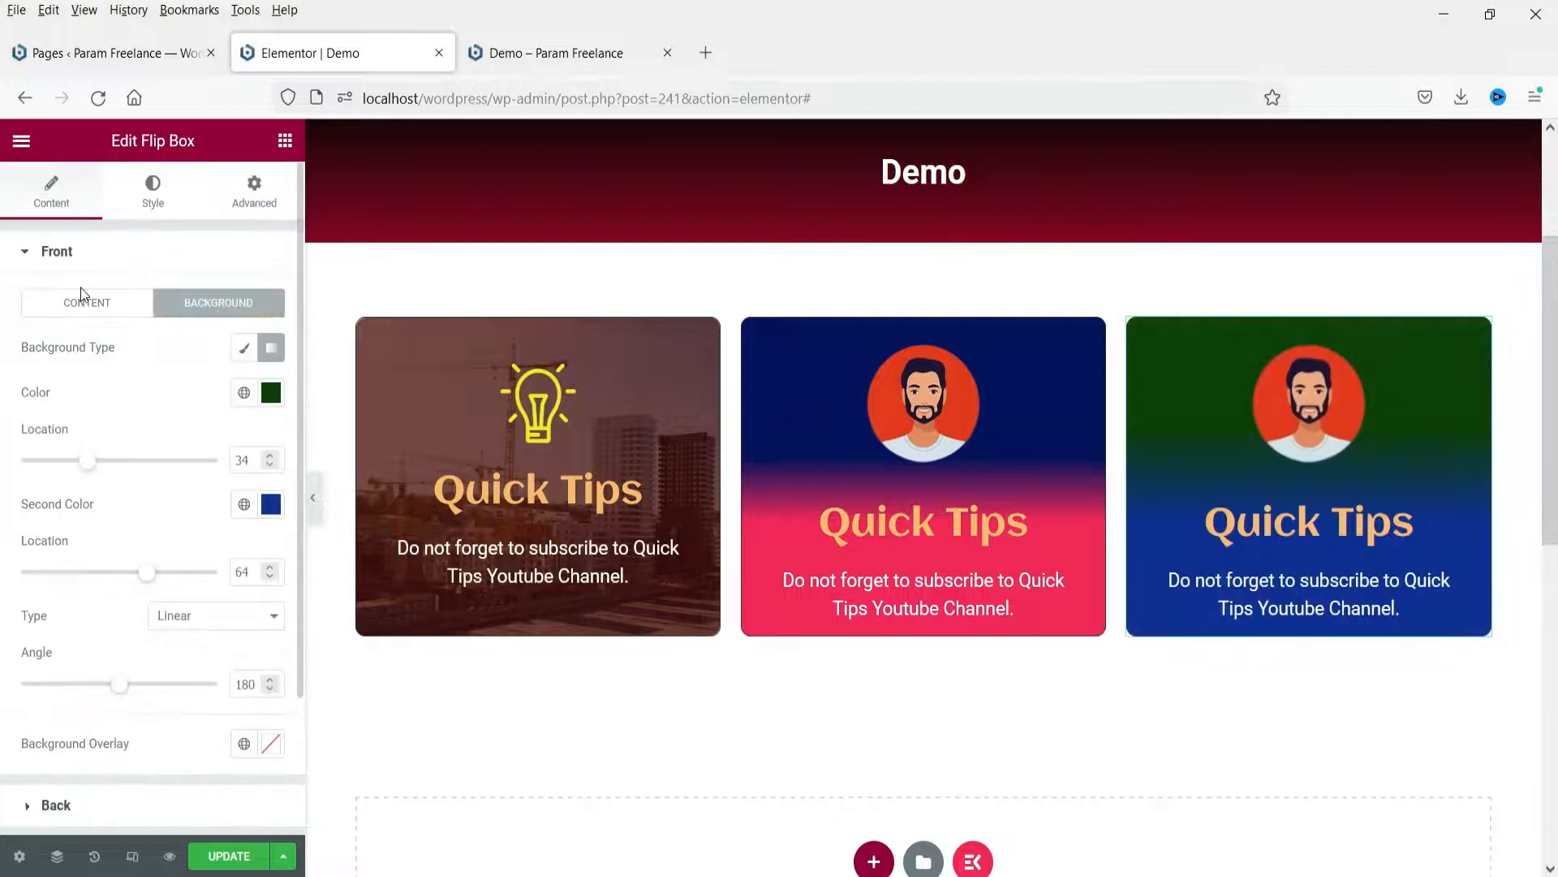
Set the third flip box's flip effect to Push.
{"action": "left_click", "coordinate": [58, 253]}
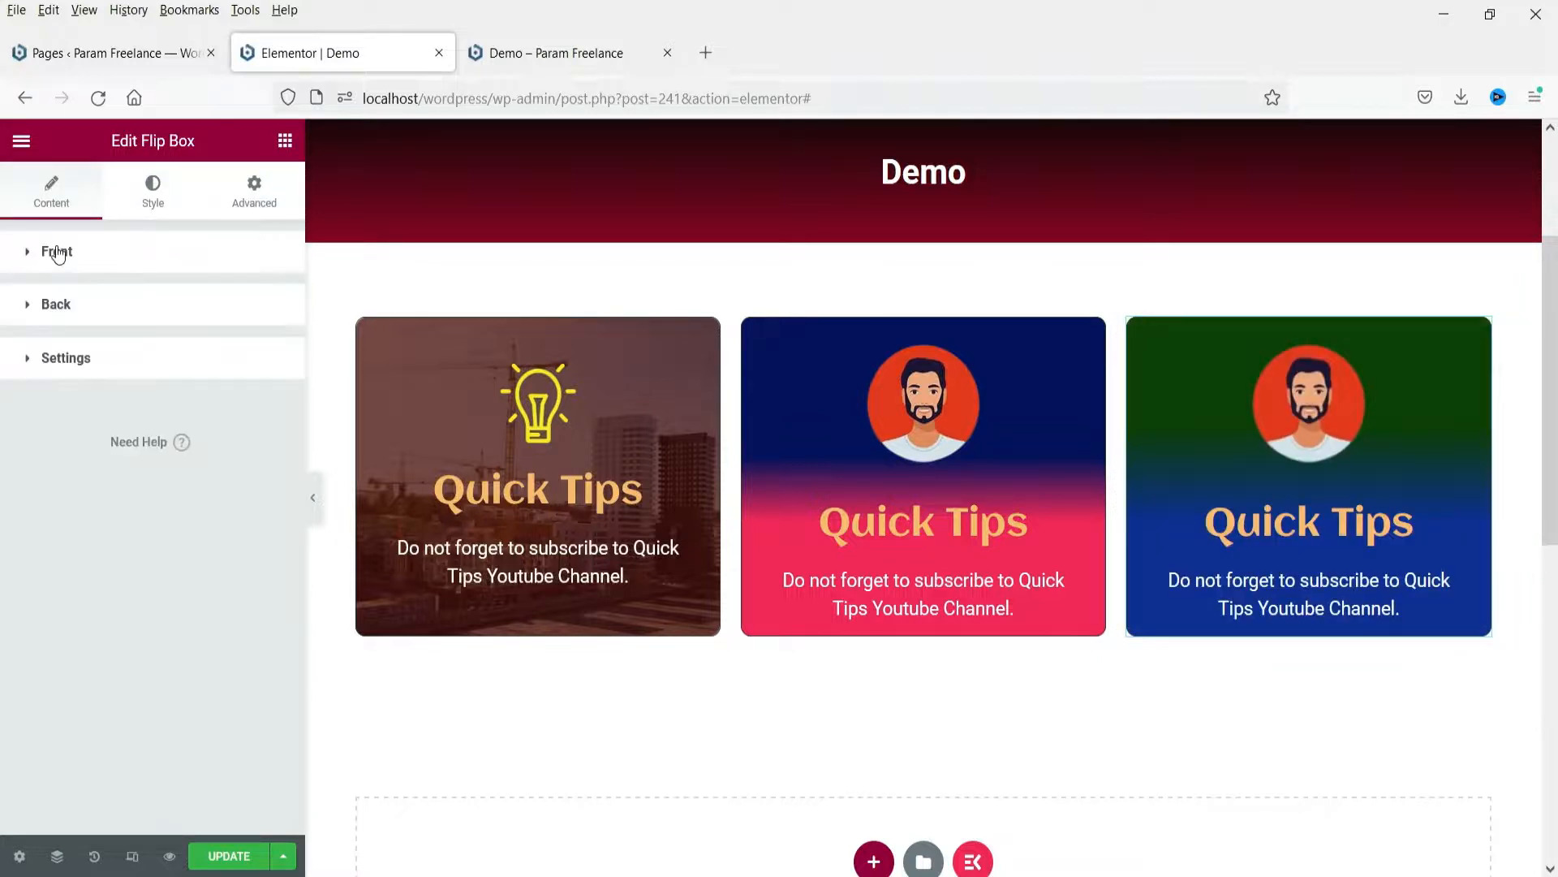
{"action": "left_click", "coordinate": [89, 362]}
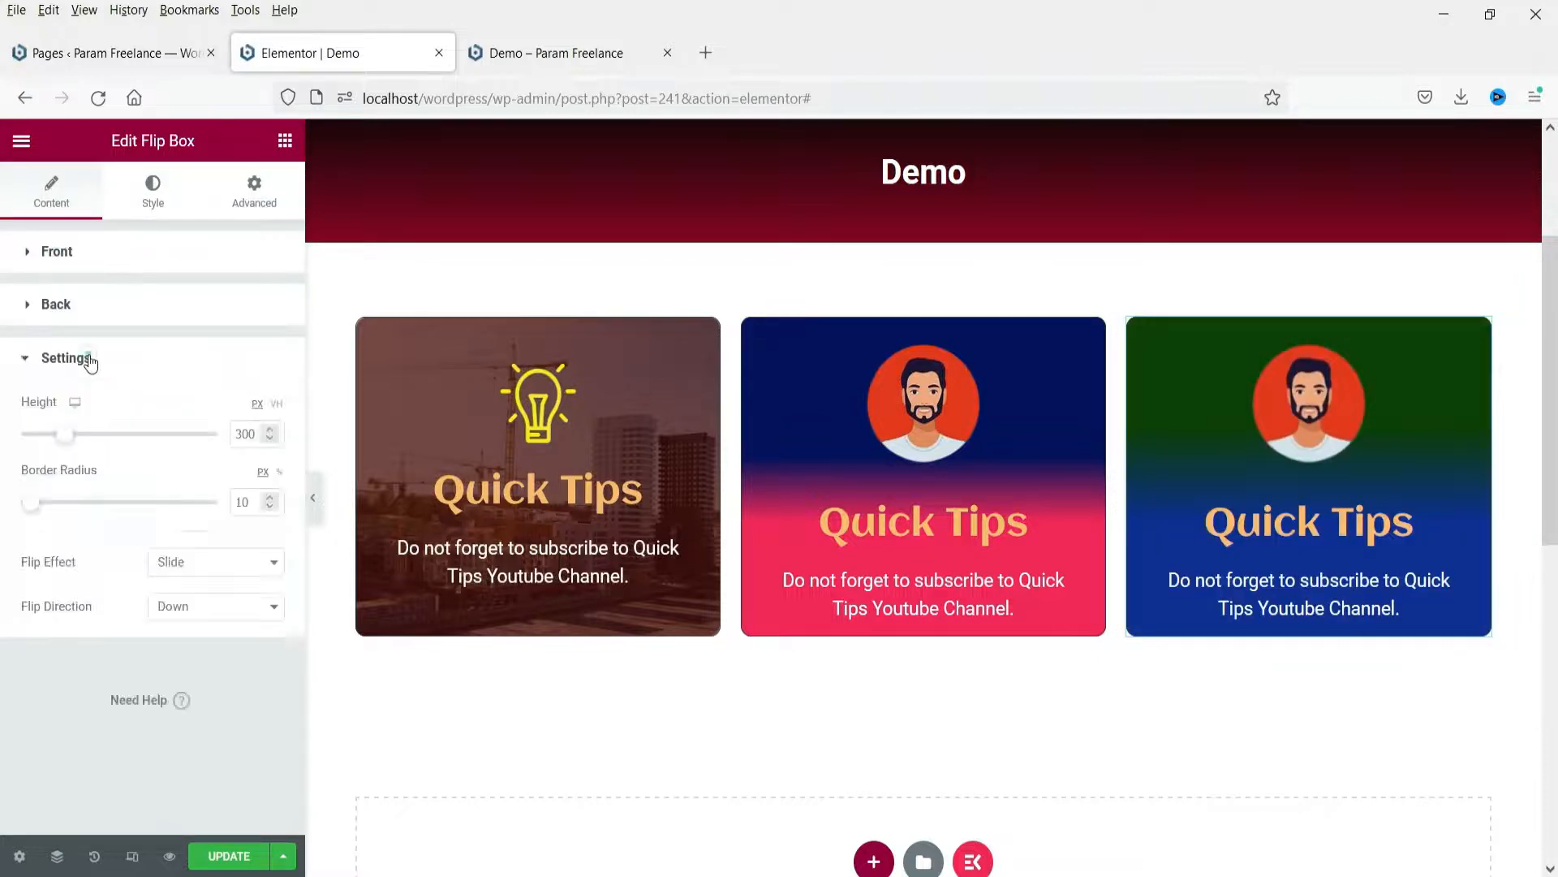
{"action": "left_click", "coordinate": [178, 560]}
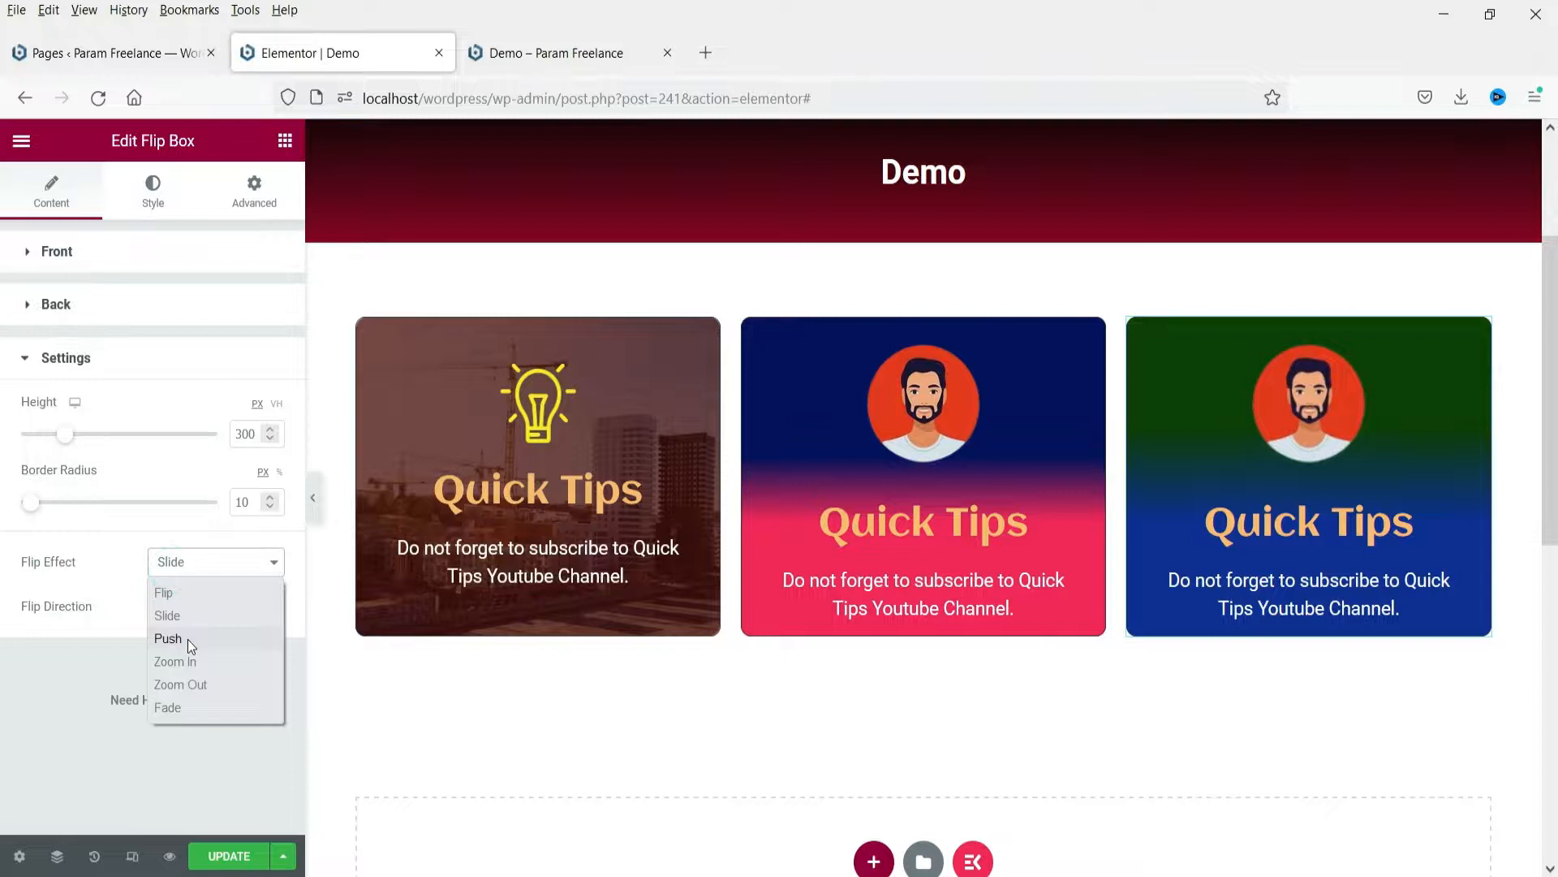
{"action": "left_click", "coordinate": [190, 640]}
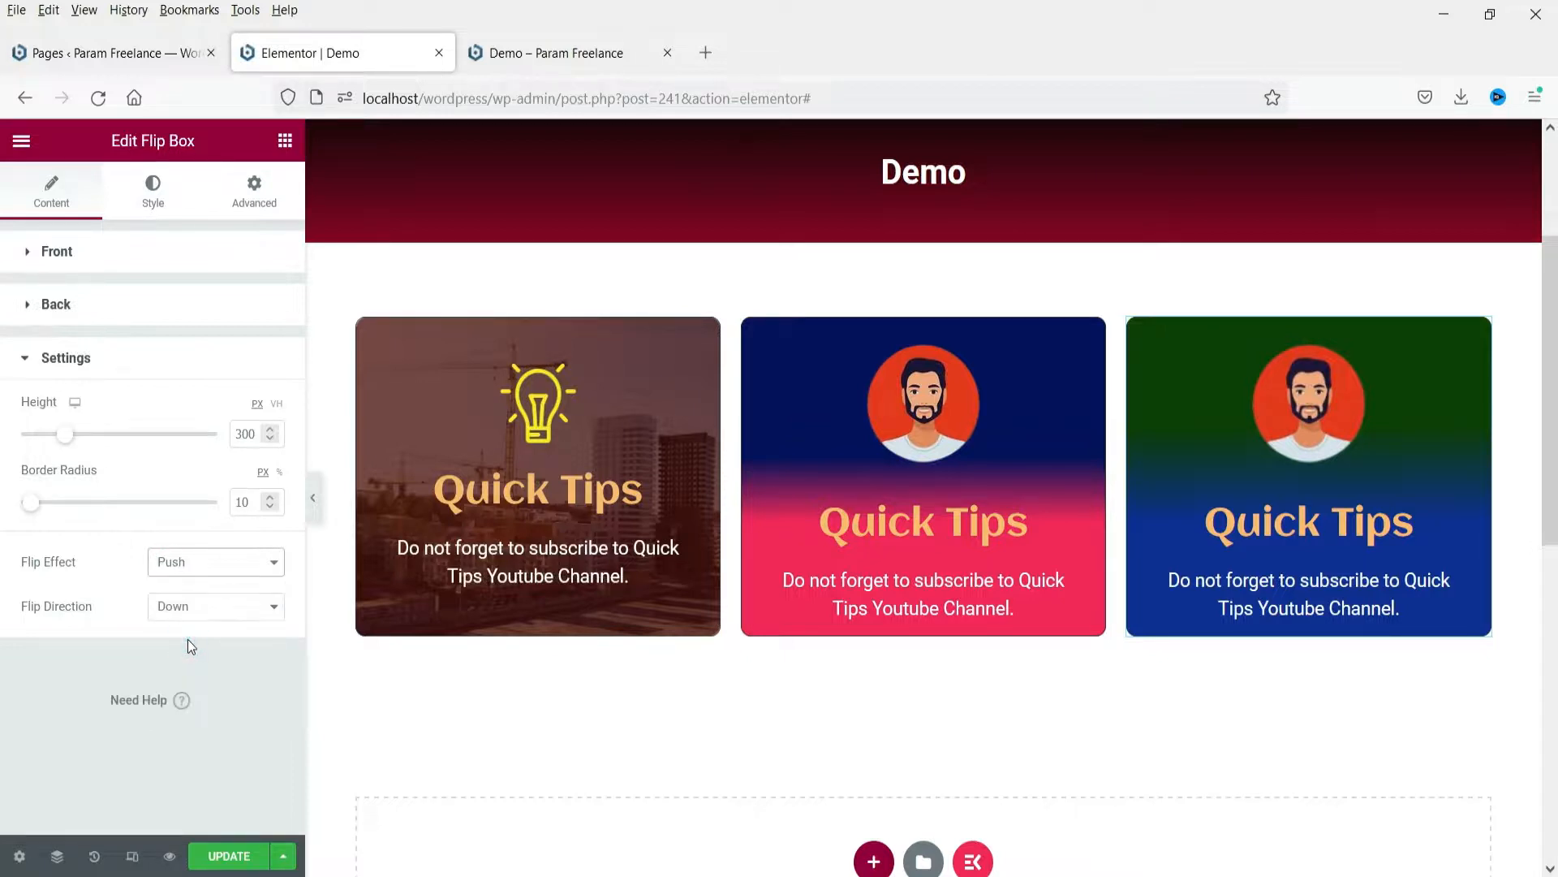
Try the Left, Right, Up and Down flip directions on the third flip box.
{"action": "left_click", "coordinate": [207, 609]}
{"action": "left_click", "coordinate": [206, 641]}
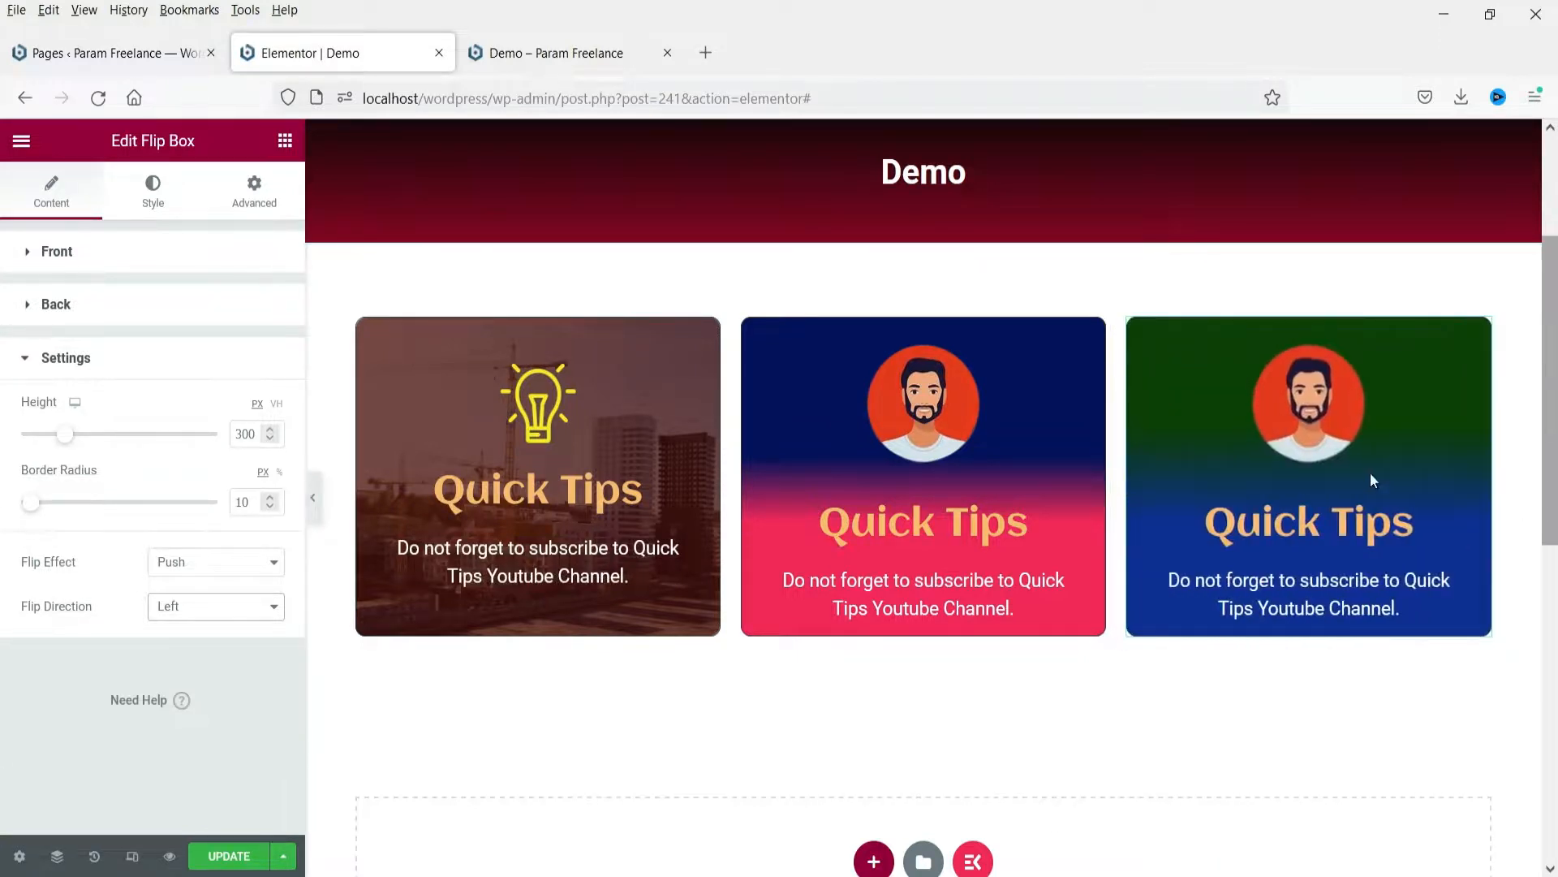
{"action": "left_click", "coordinate": [197, 659]}
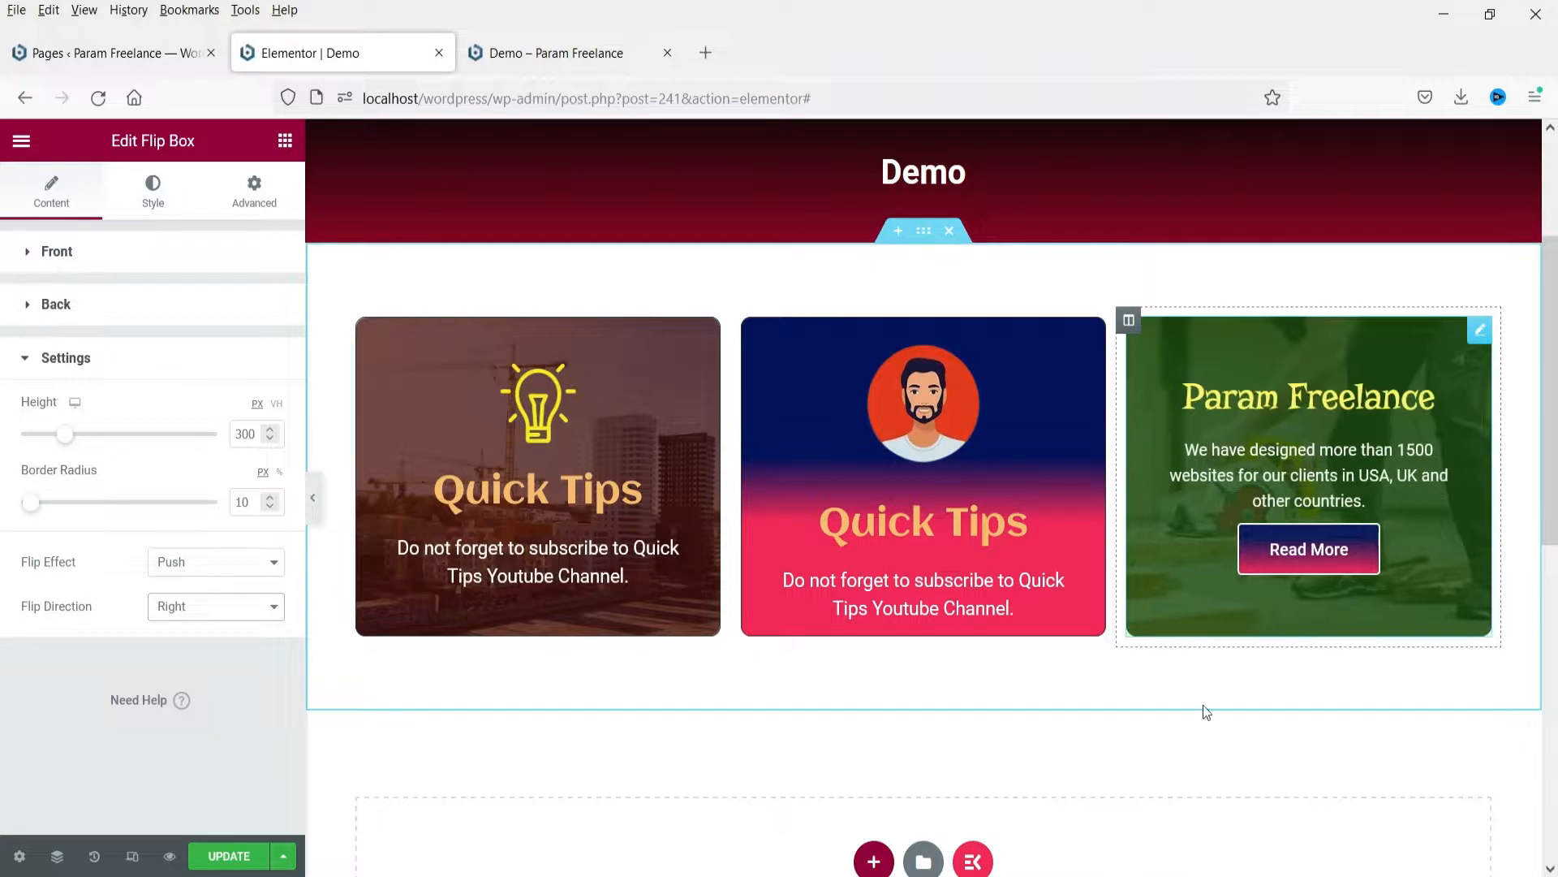
{"action": "left_click", "coordinate": [166, 609]}
{"action": "left_click", "coordinate": [198, 682]}
{"action": "left_click", "coordinate": [198, 614]}
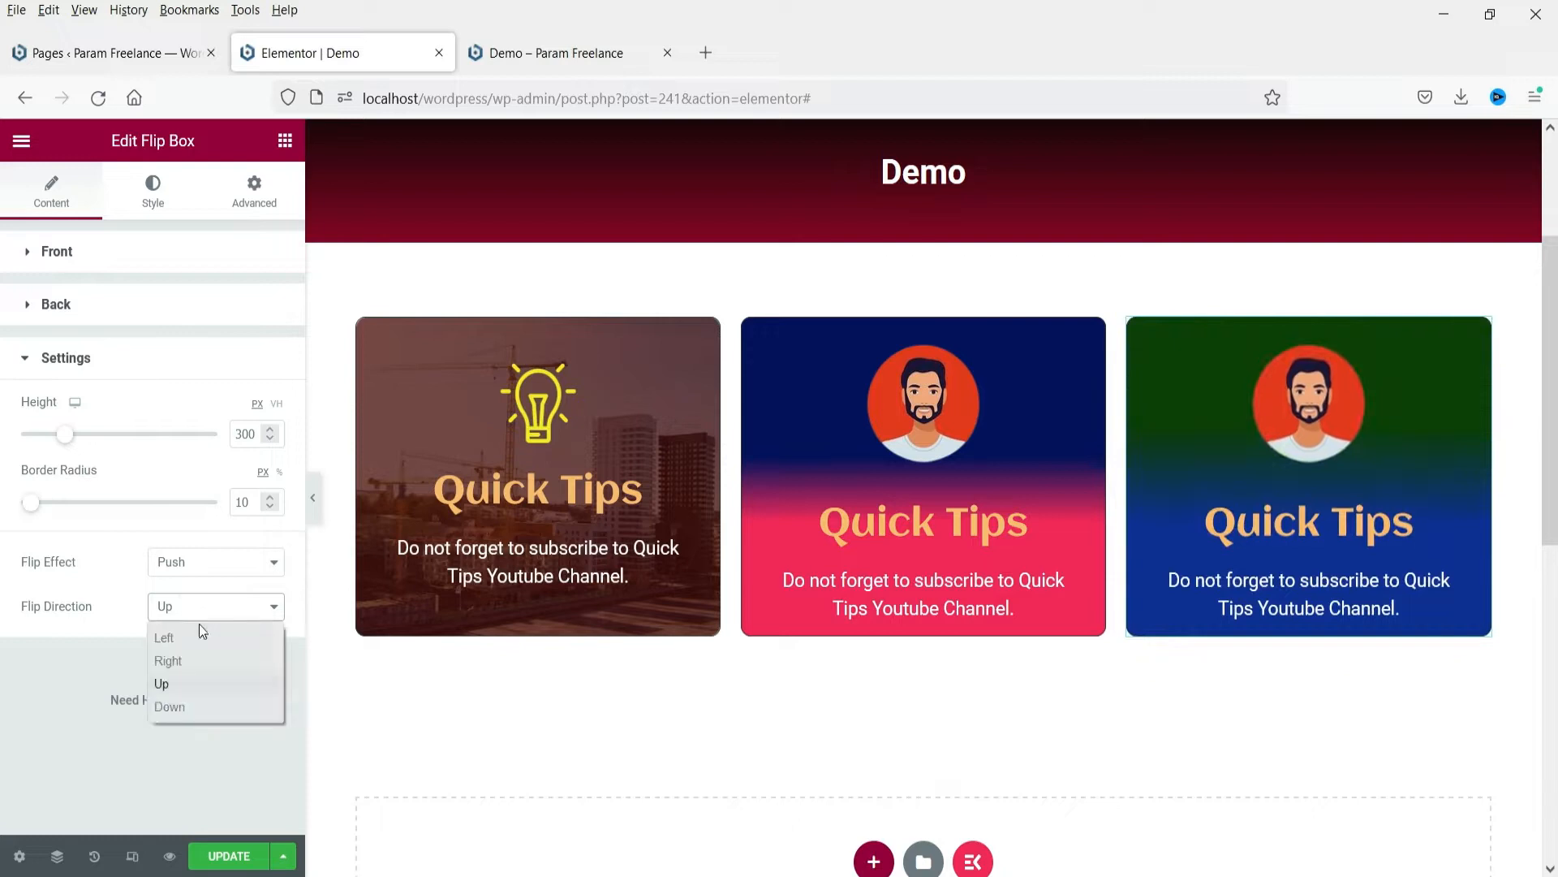
{"action": "left_click", "coordinate": [190, 703]}
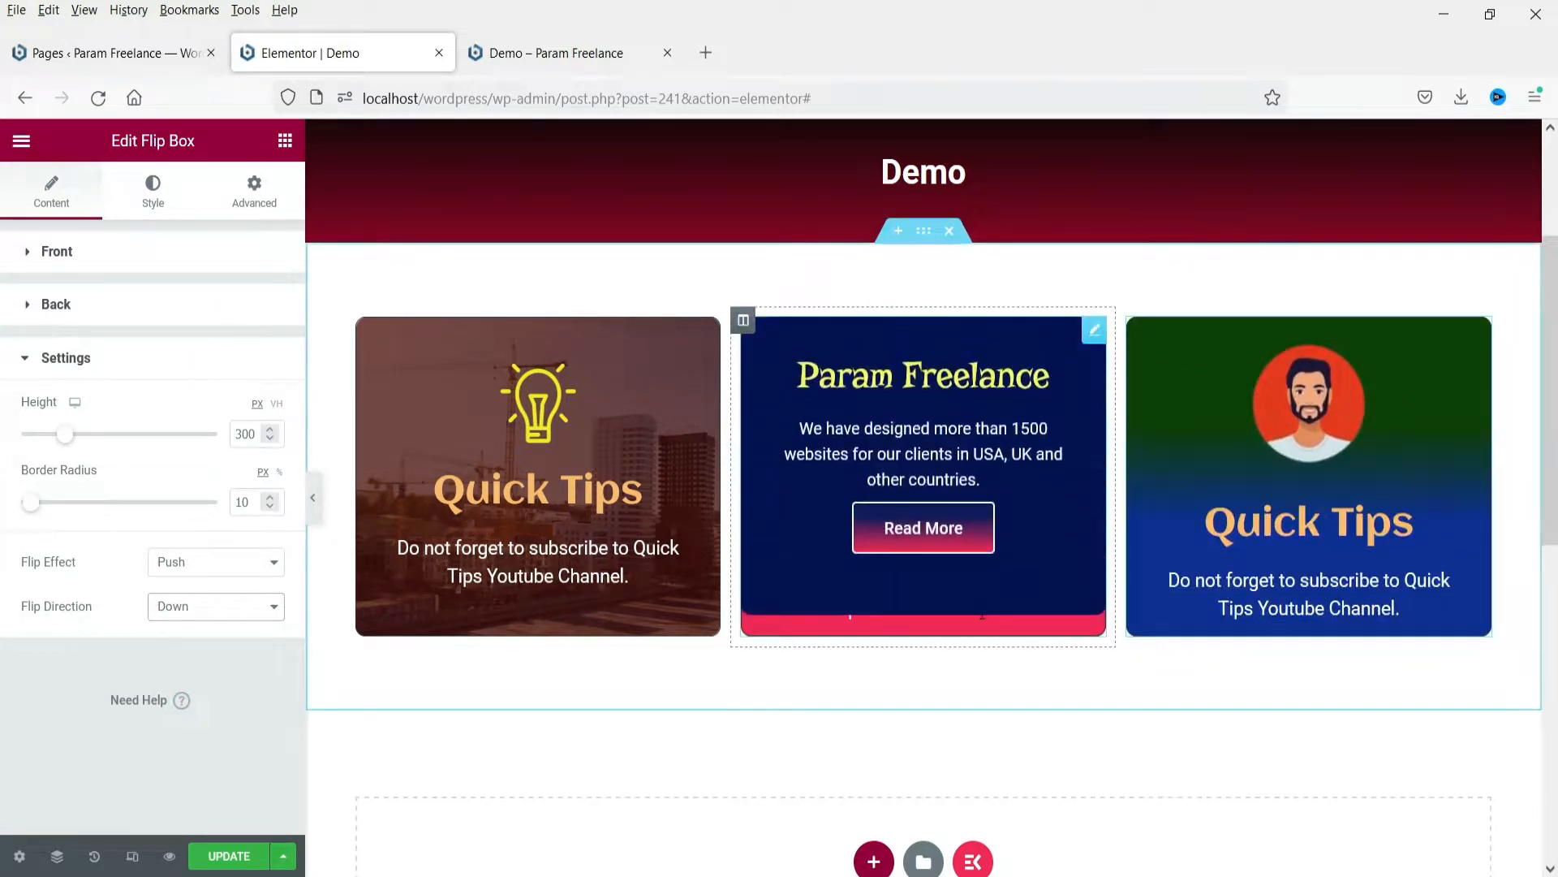
Set the third flip box's flip direction to Right and update the page.
{"action": "left_click", "coordinate": [227, 613]}
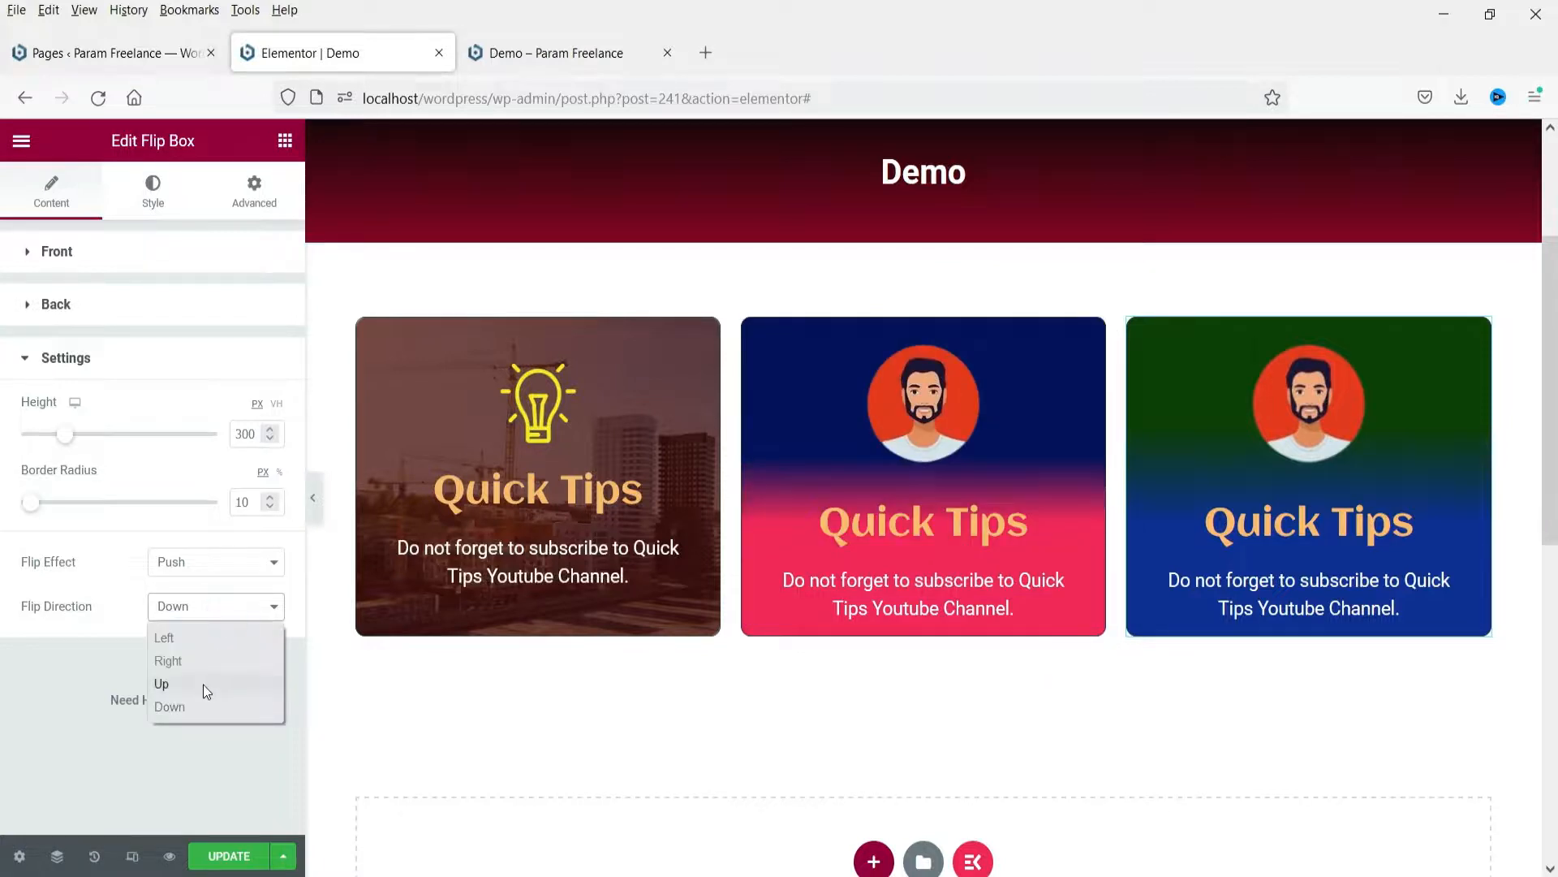
{"action": "left_click", "coordinate": [198, 666]}
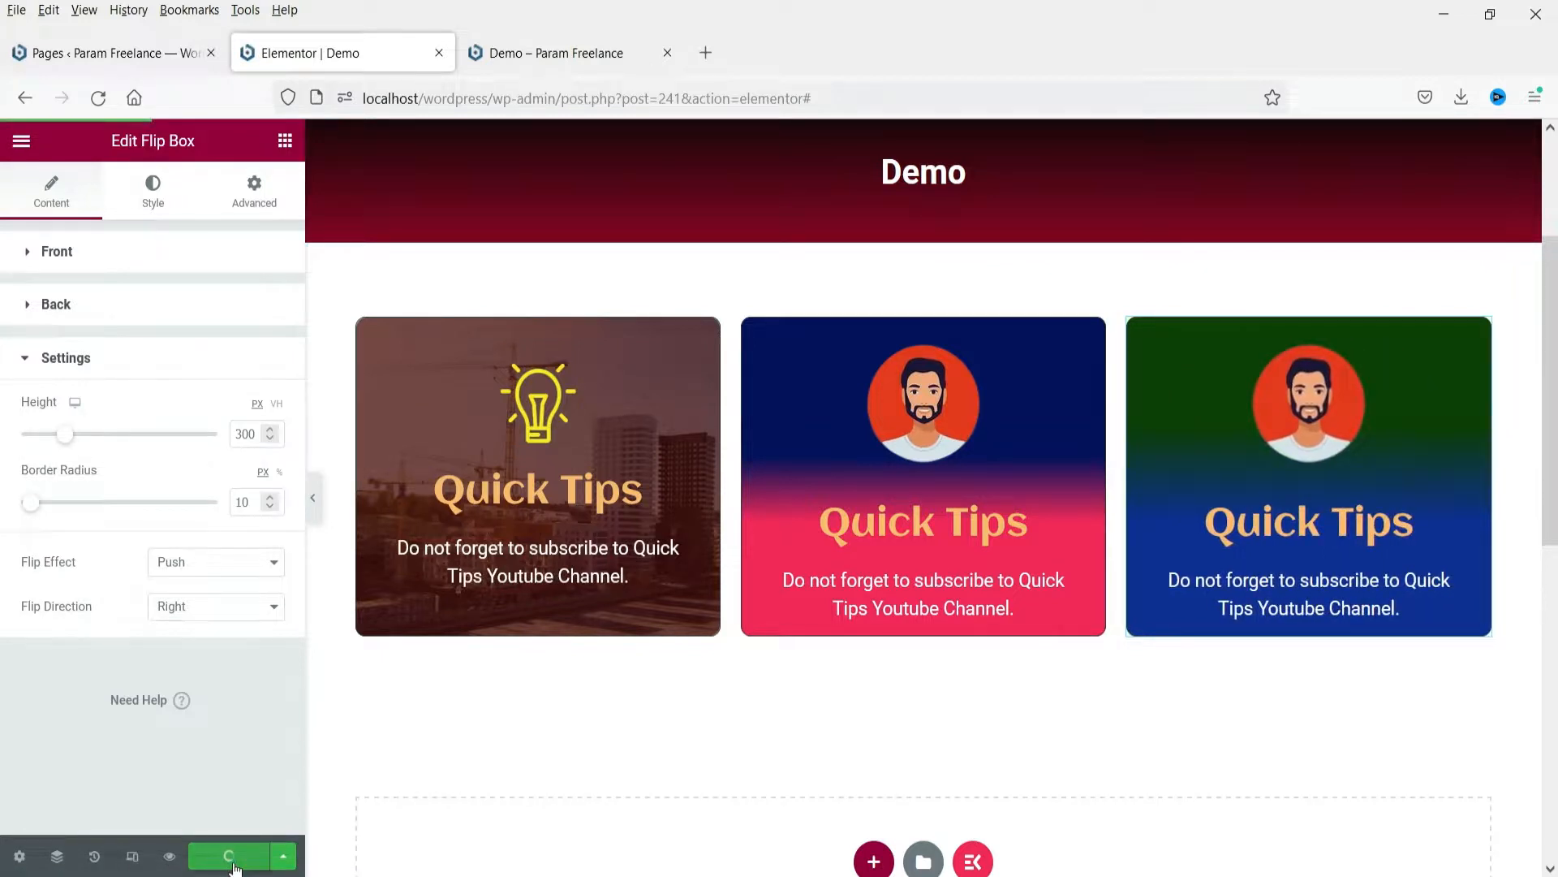
Reload the live Demo page, check the flip effects of the three boxes, and return to the editor.
{"action": "left_click", "coordinate": [592, 51]}
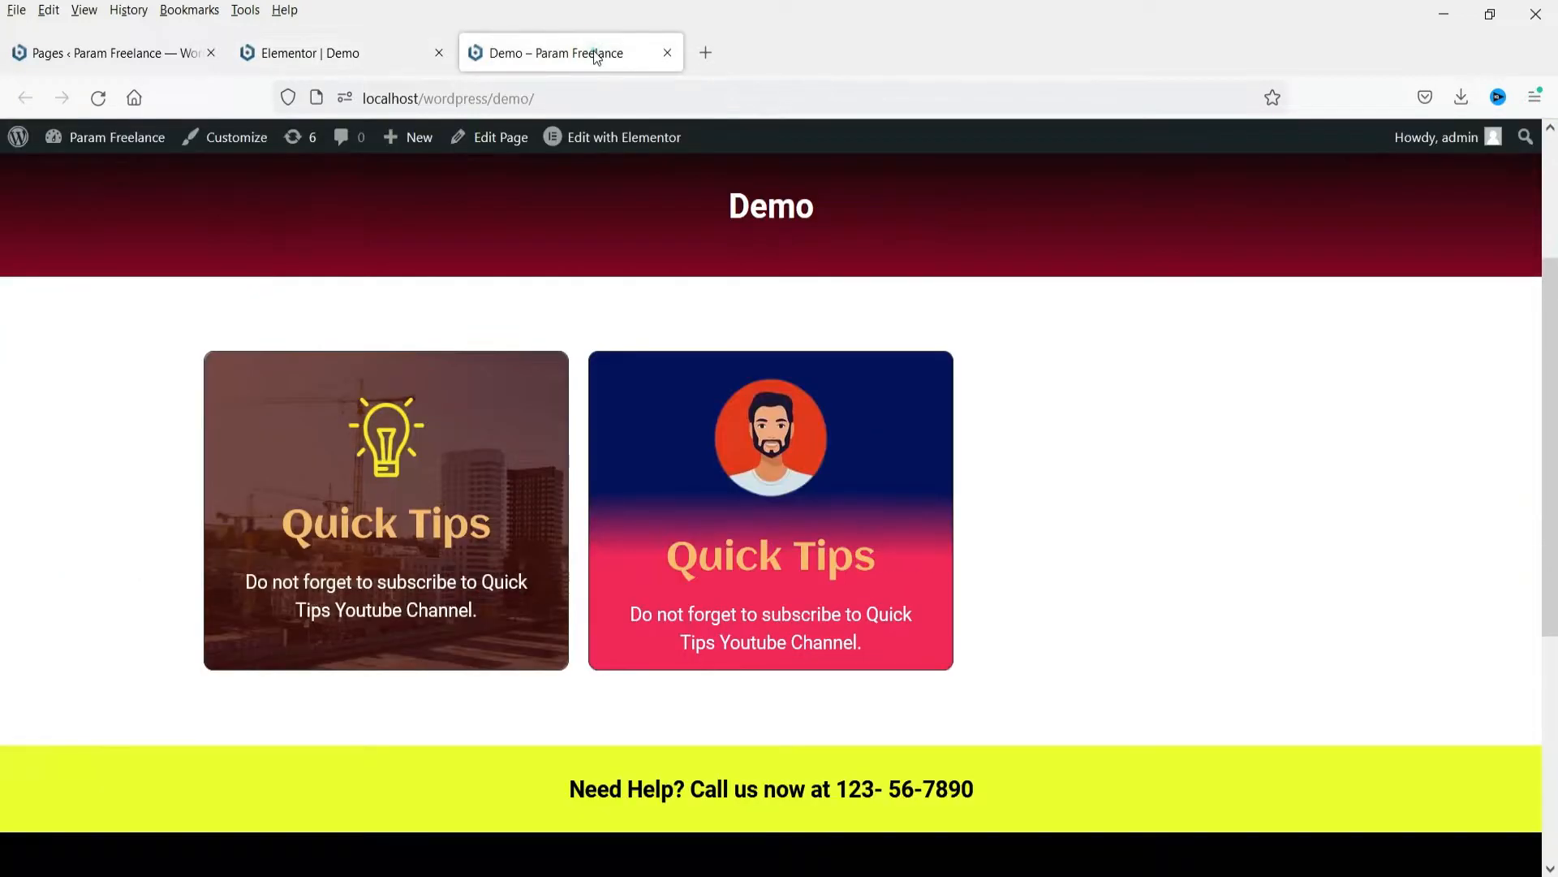
{"action": "left_click", "coordinate": [98, 97]}
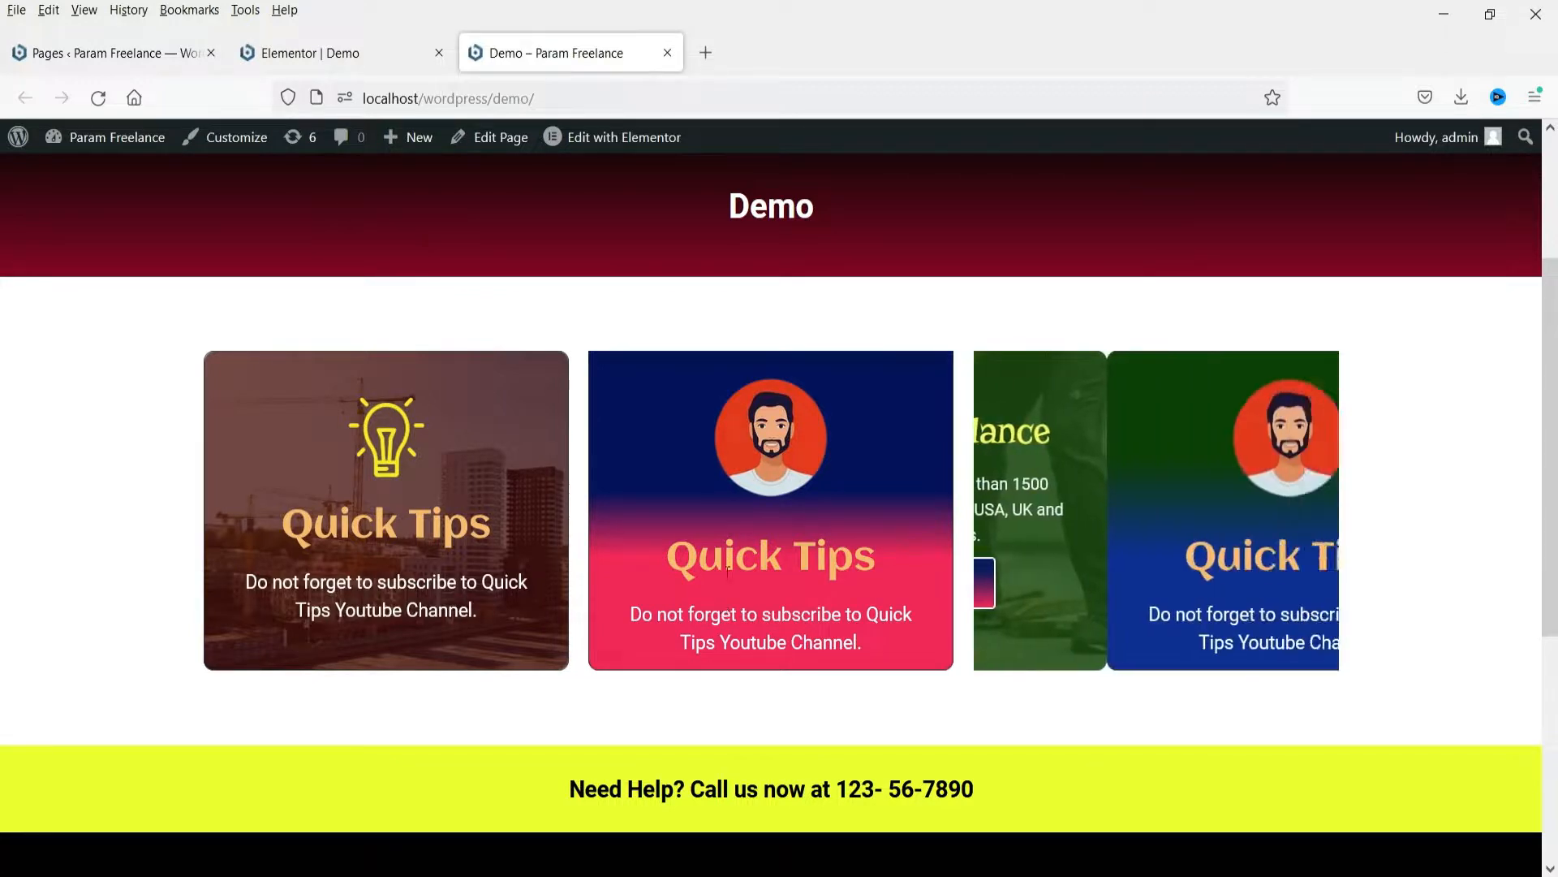
{"action": "mouse_move", "coordinate": [728, 581]}
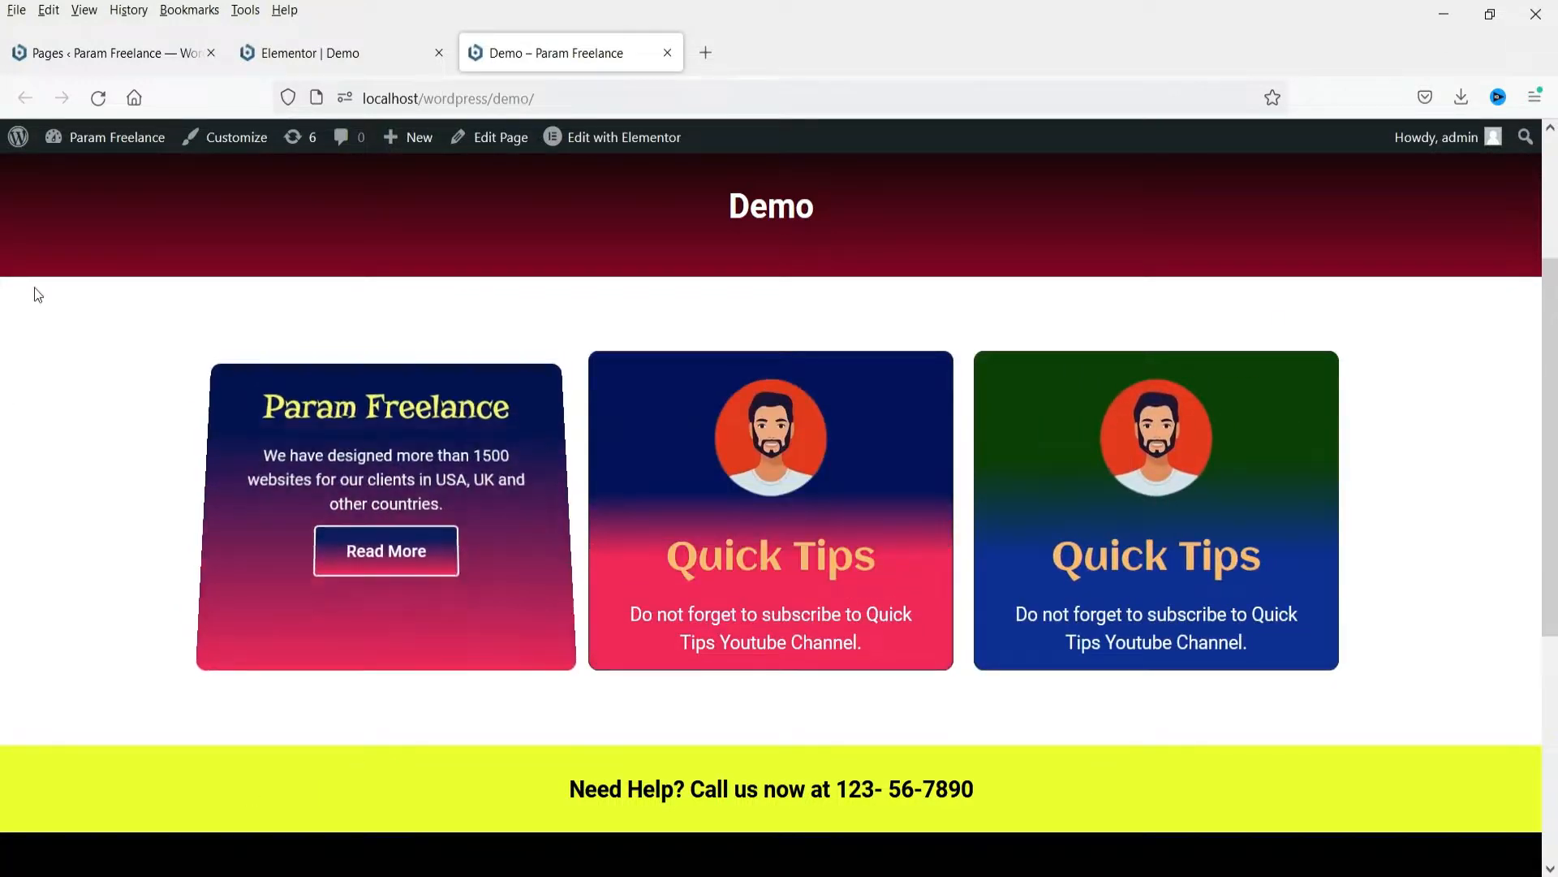
{"action": "left_click", "coordinate": [309, 55]}
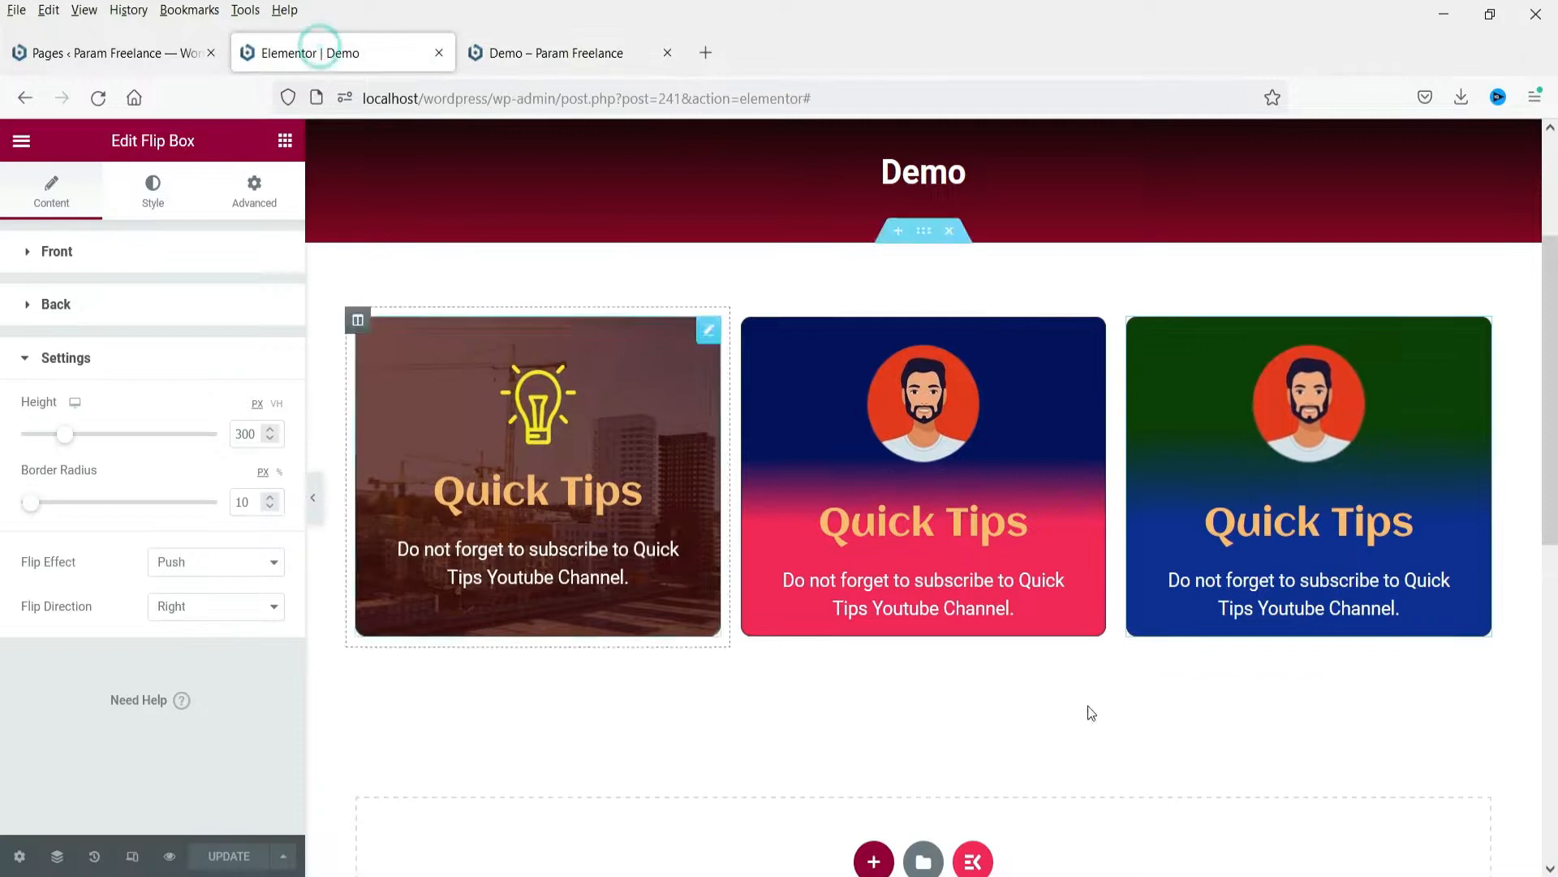
Add a three-column section below the first row and paste the copied flip box into its first column.
{"action": "scroll", "coordinate": [893, 649], "scroll_direction": "down", "scroll_amount": 5}
{"action": "left_click", "coordinate": [872, 529]}
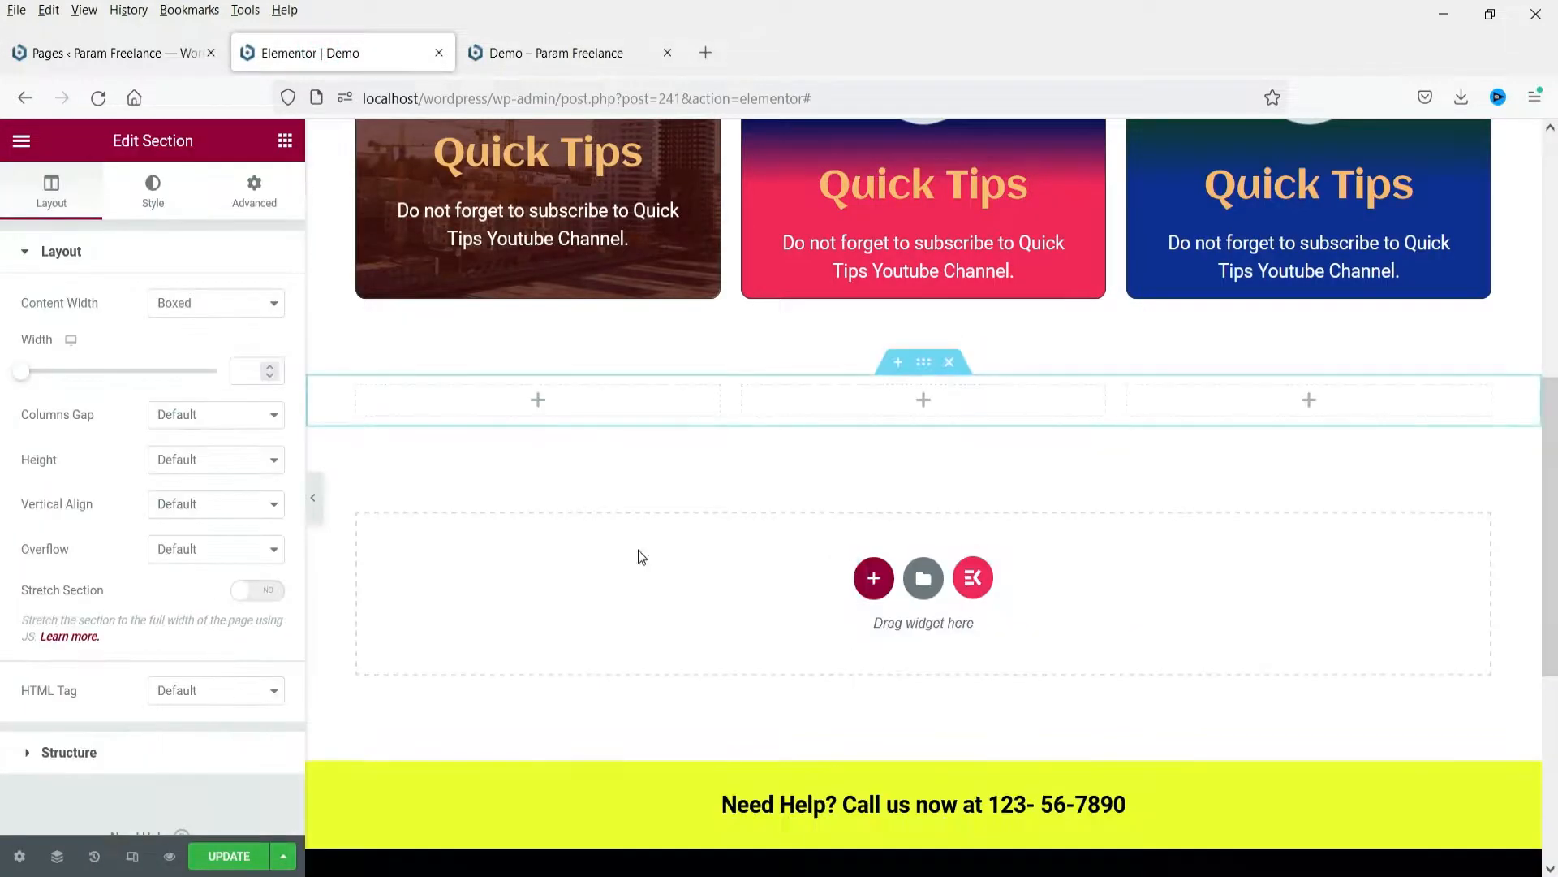
{"action": "right_click", "coordinate": [566, 401]}
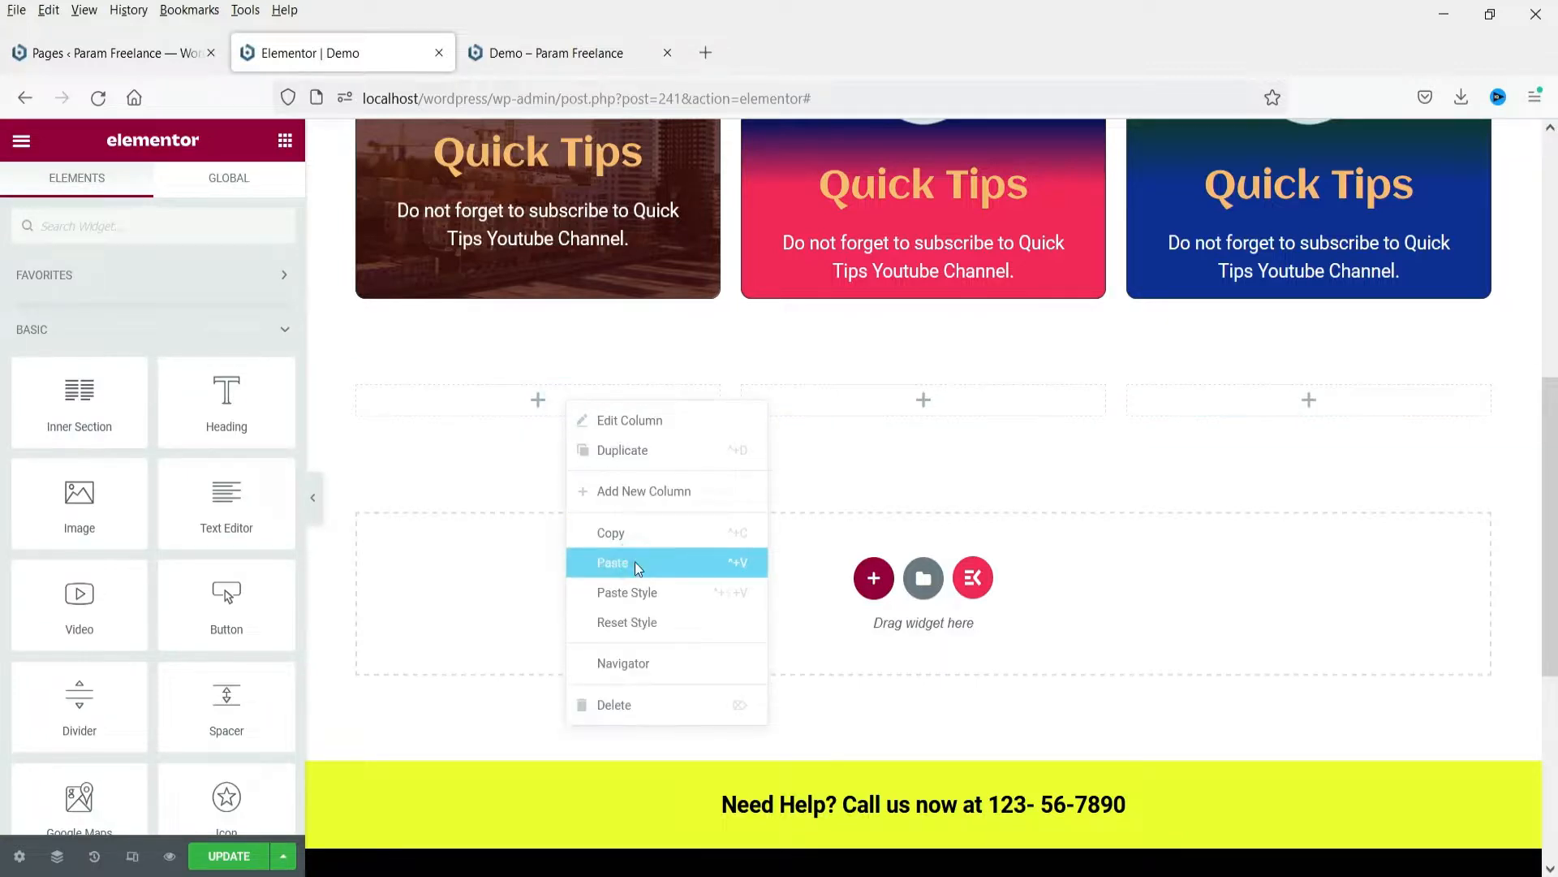
{"action": "left_click", "coordinate": [639, 563]}
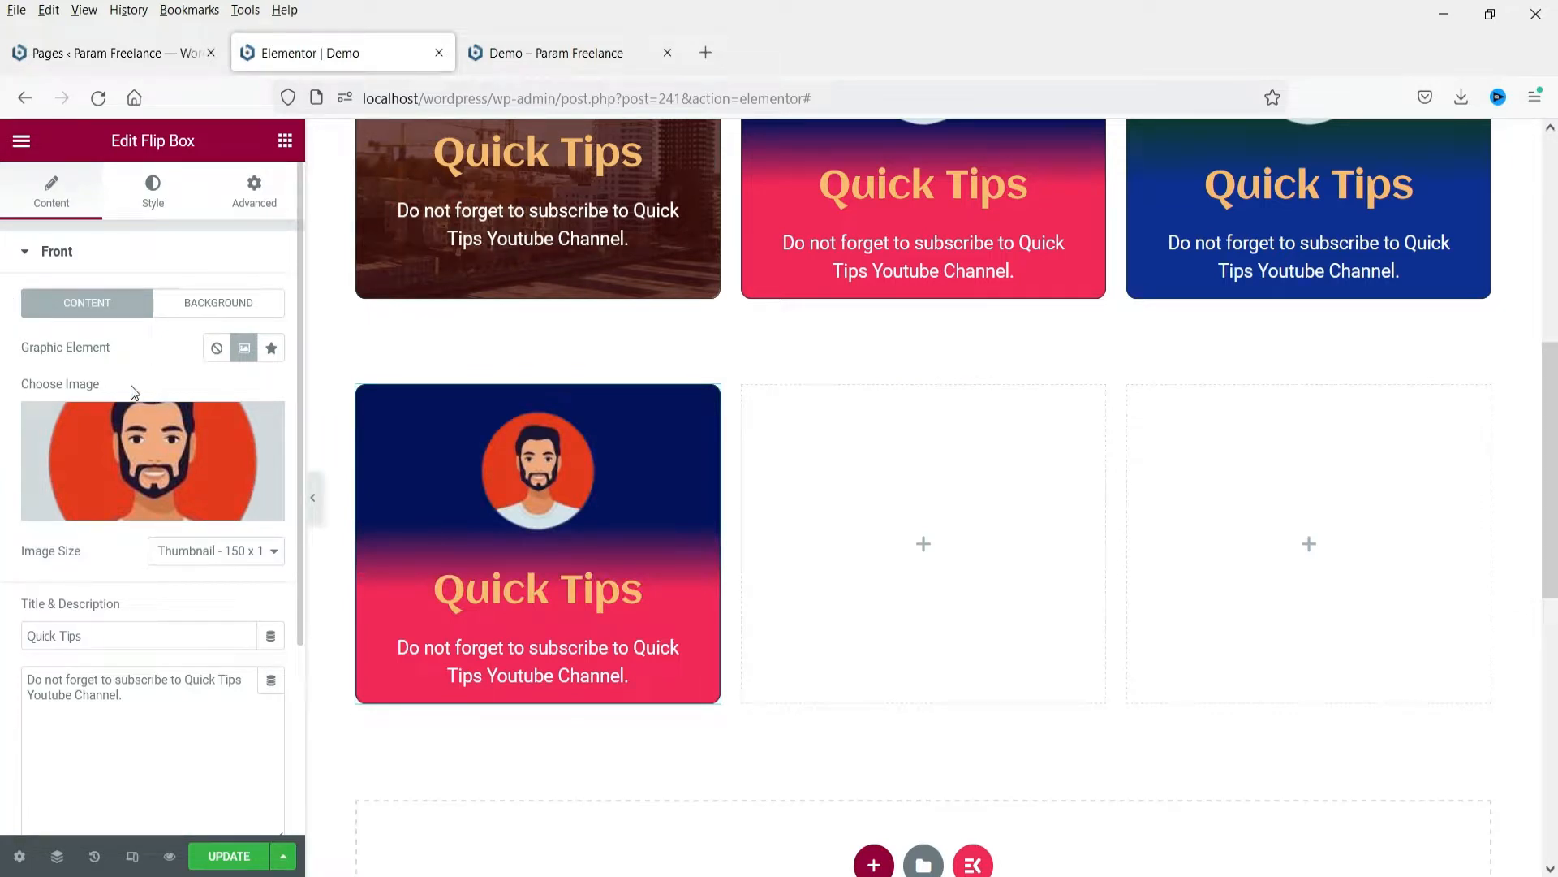
Set the flip effect of the second row's first flip box to Zoom In and update the page.
{"action": "scroll", "coordinate": [134, 392], "scroll_direction": "down", "scroll_amount": 2}
{"action": "scroll", "coordinate": [101, 690], "scroll_direction": "down", "scroll_amount": 2}
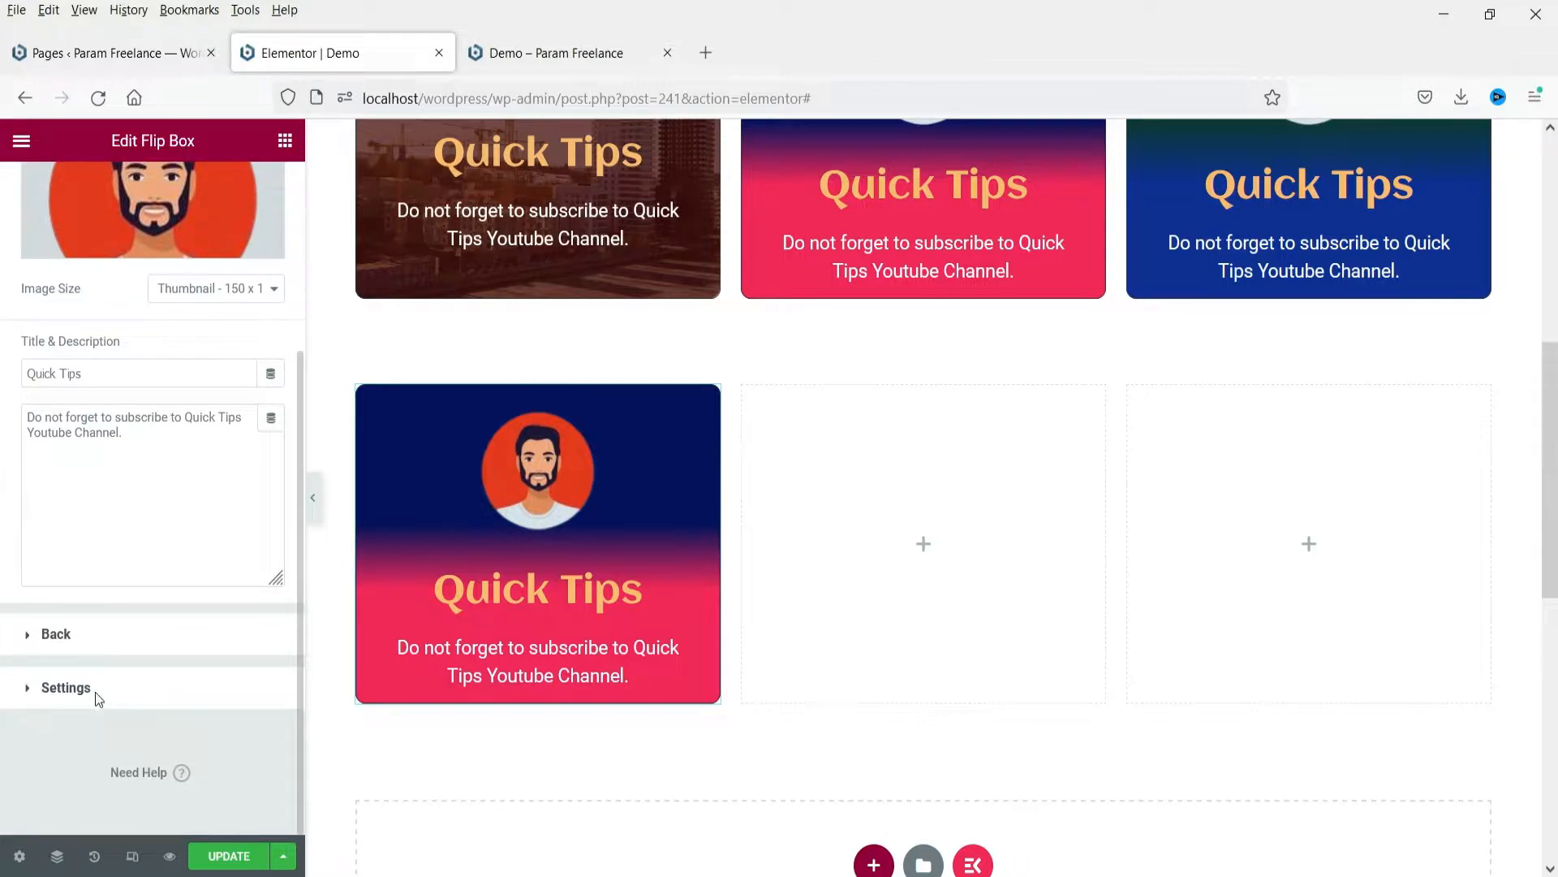
{"action": "left_click", "coordinate": [95, 690]}
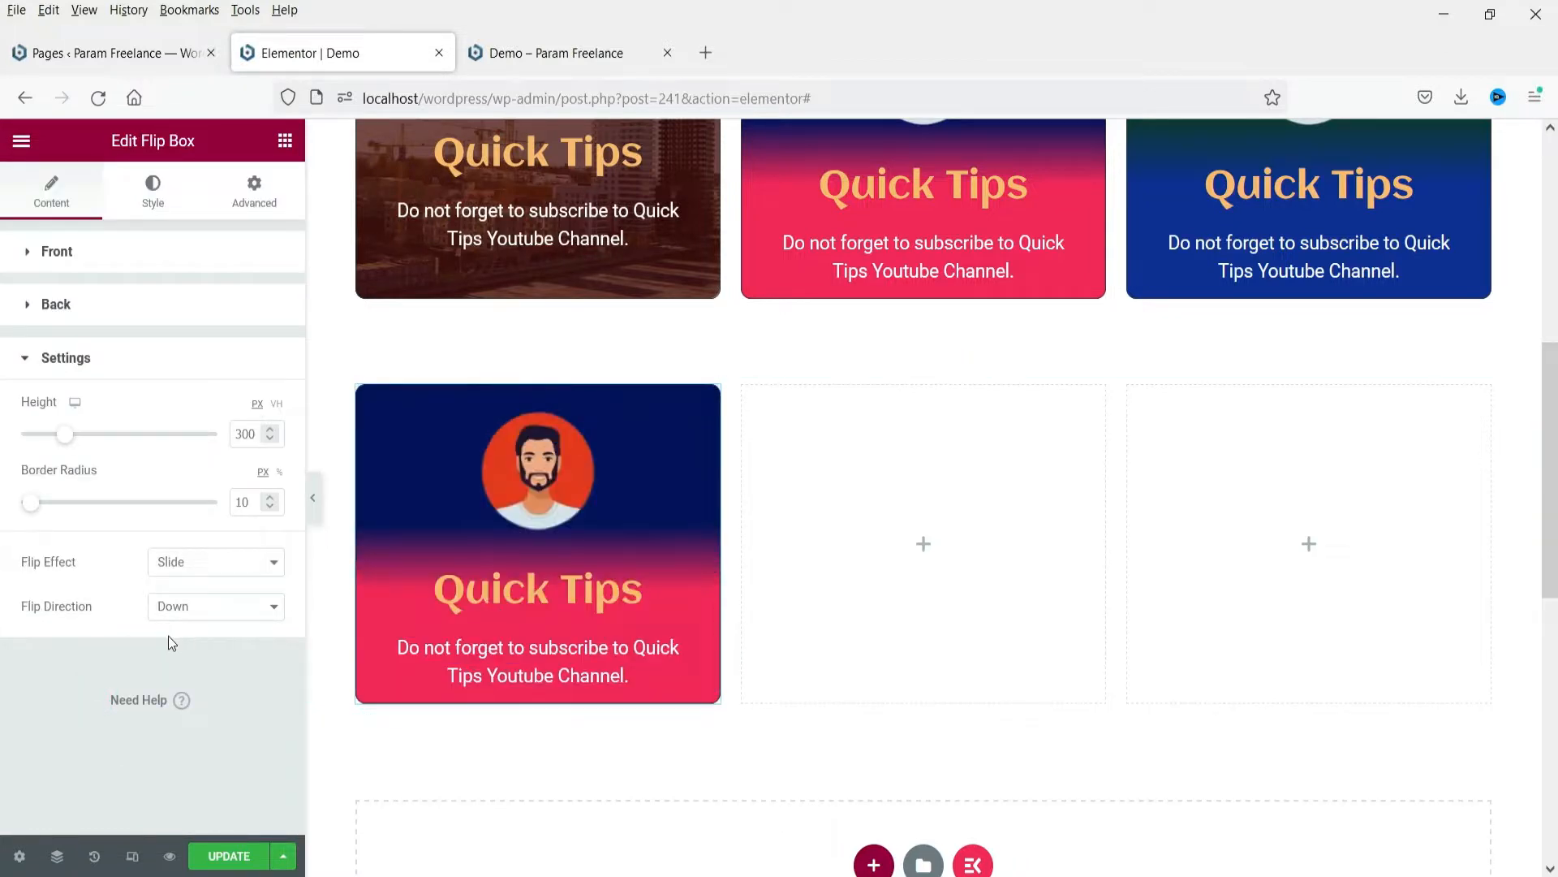
{"action": "left_click", "coordinate": [207, 566]}
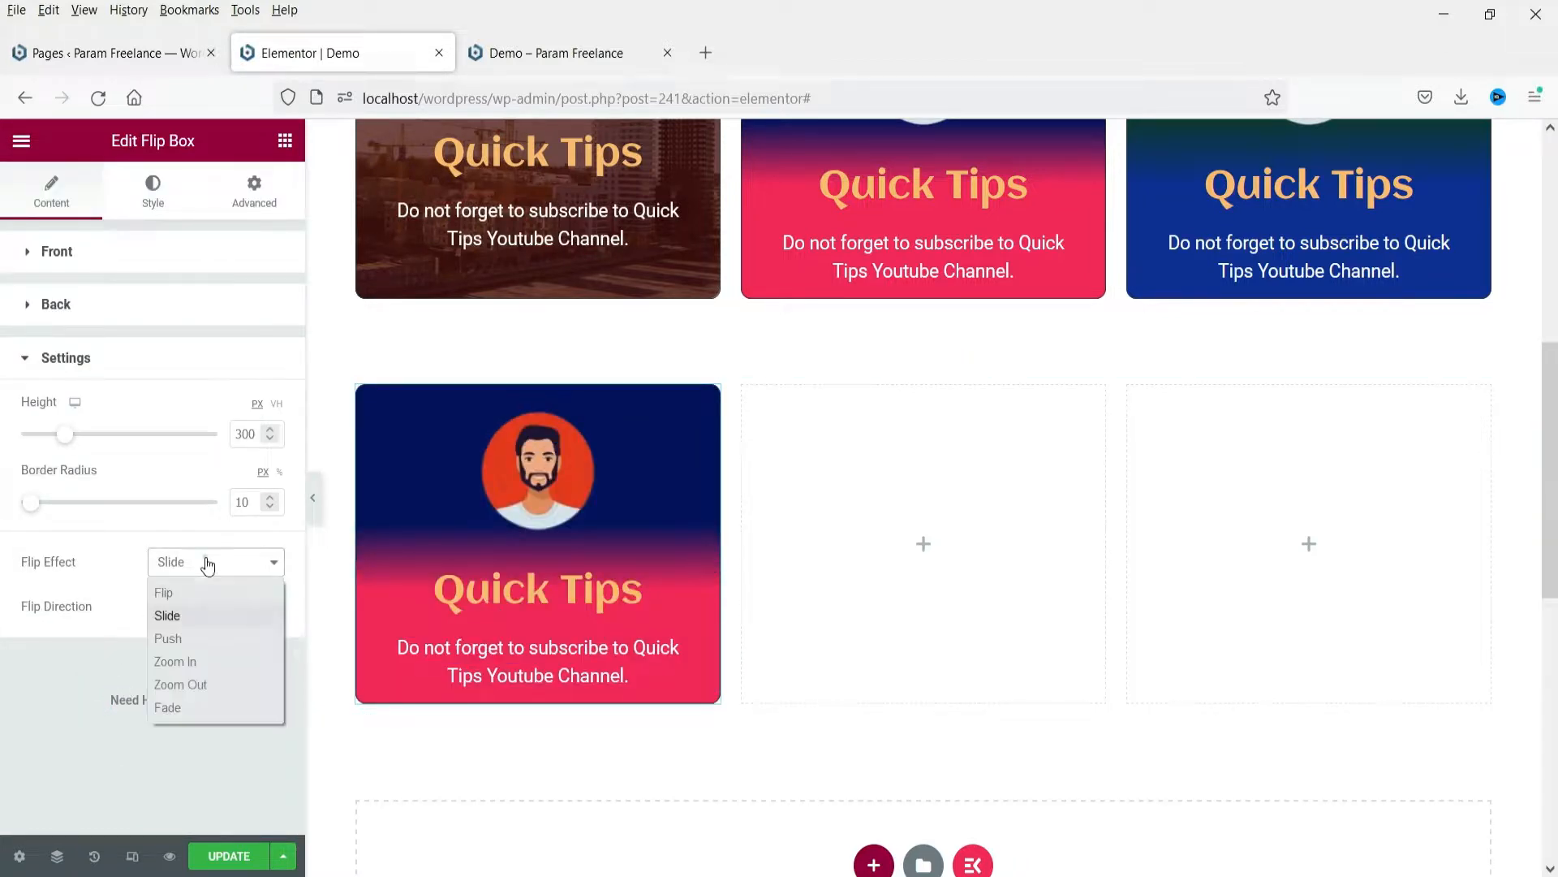
{"action": "left_click", "coordinate": [206, 664]}
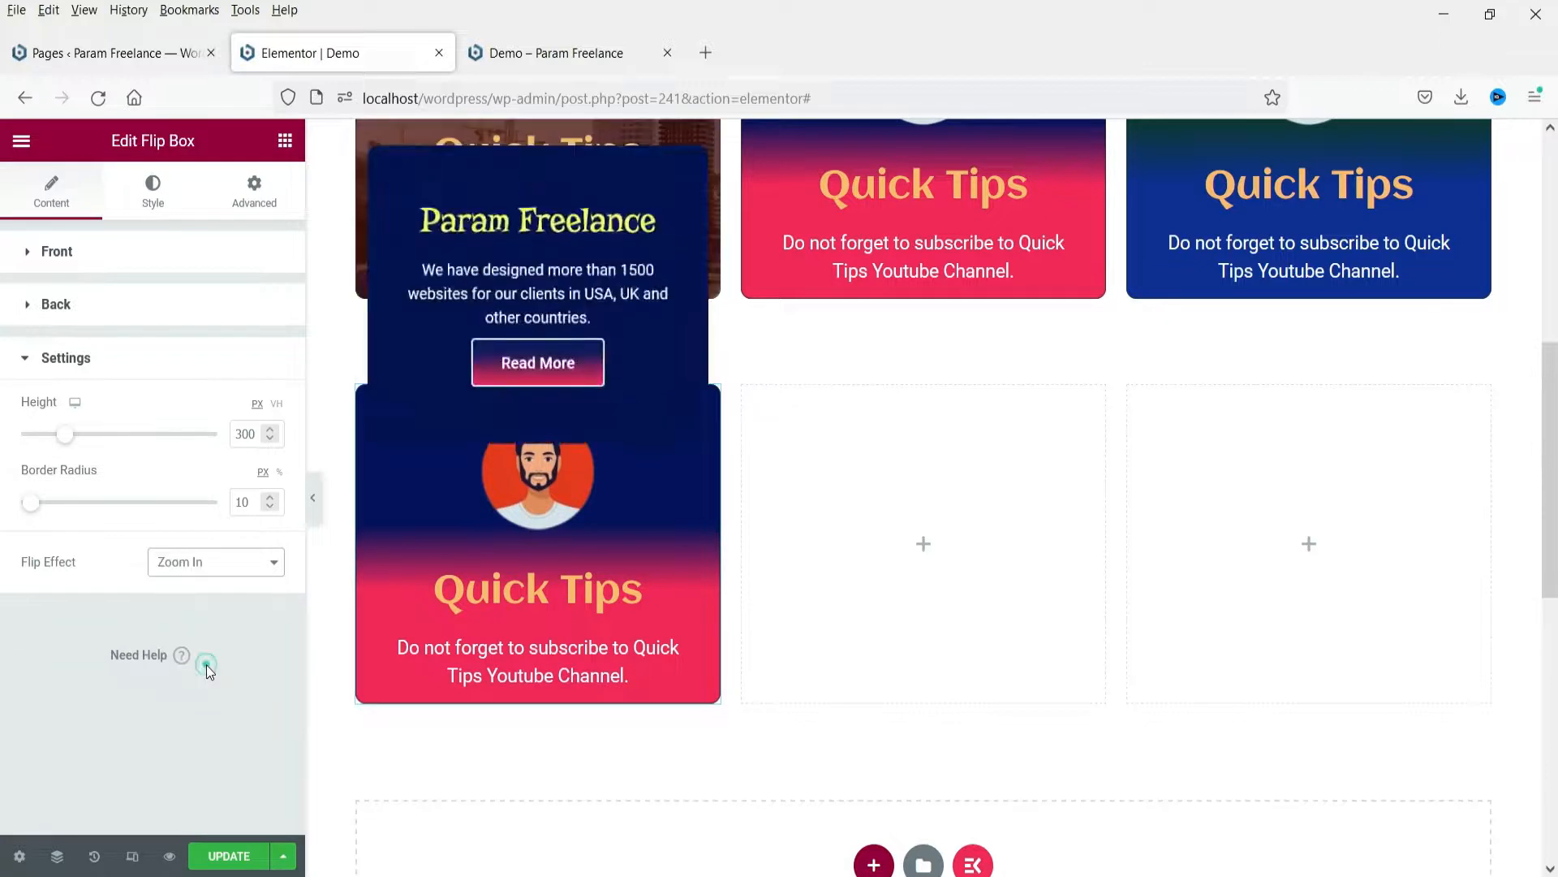
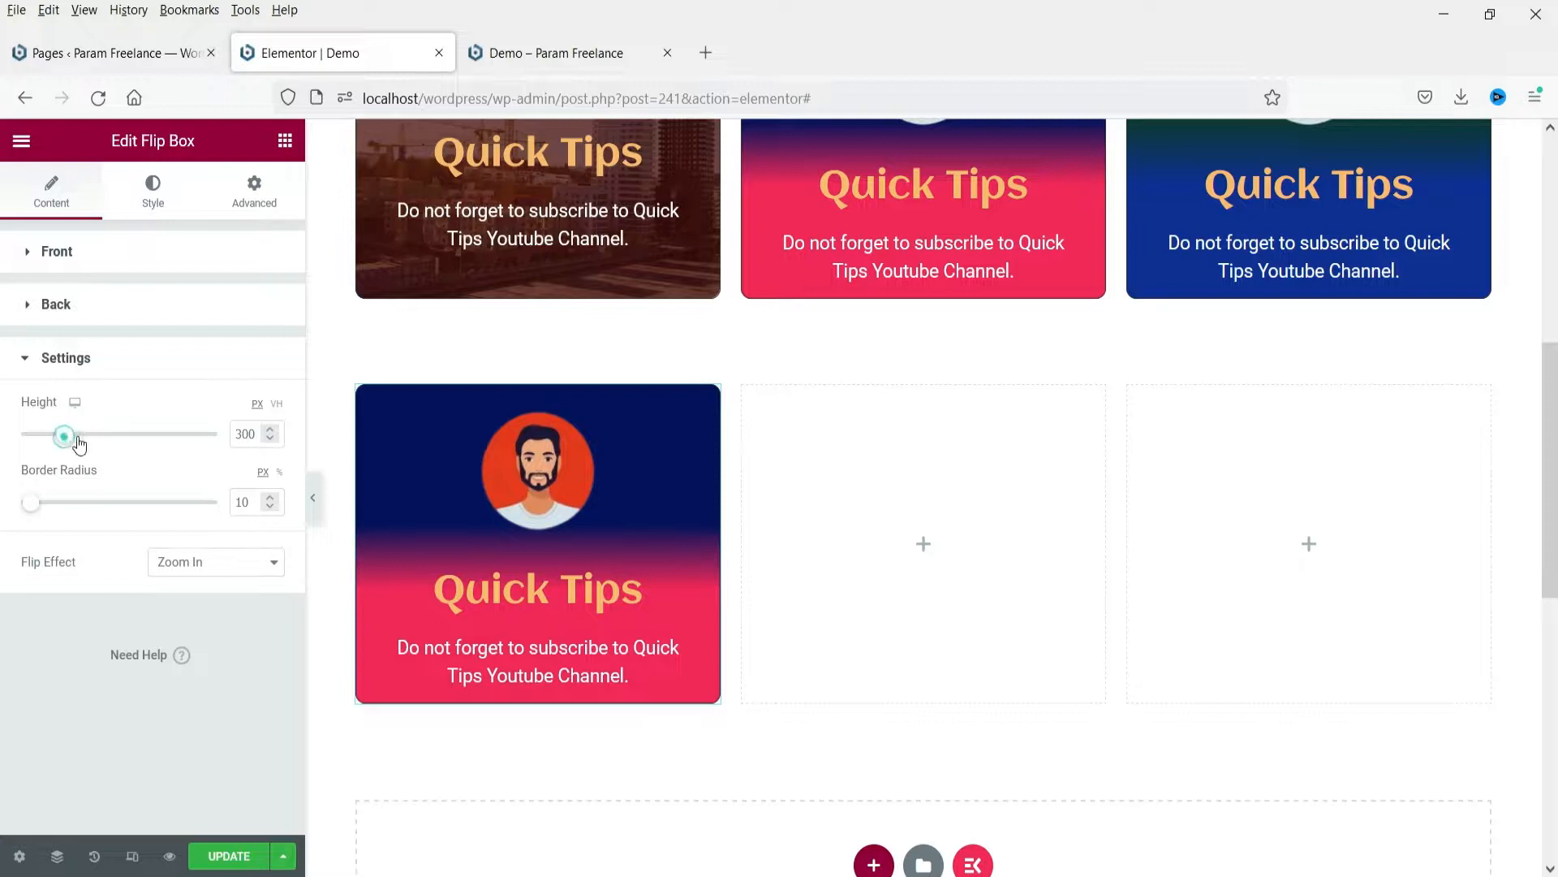
{"action": "left_click_drag", "start_coordinate": [80, 443], "coordinate": [66, 449]}
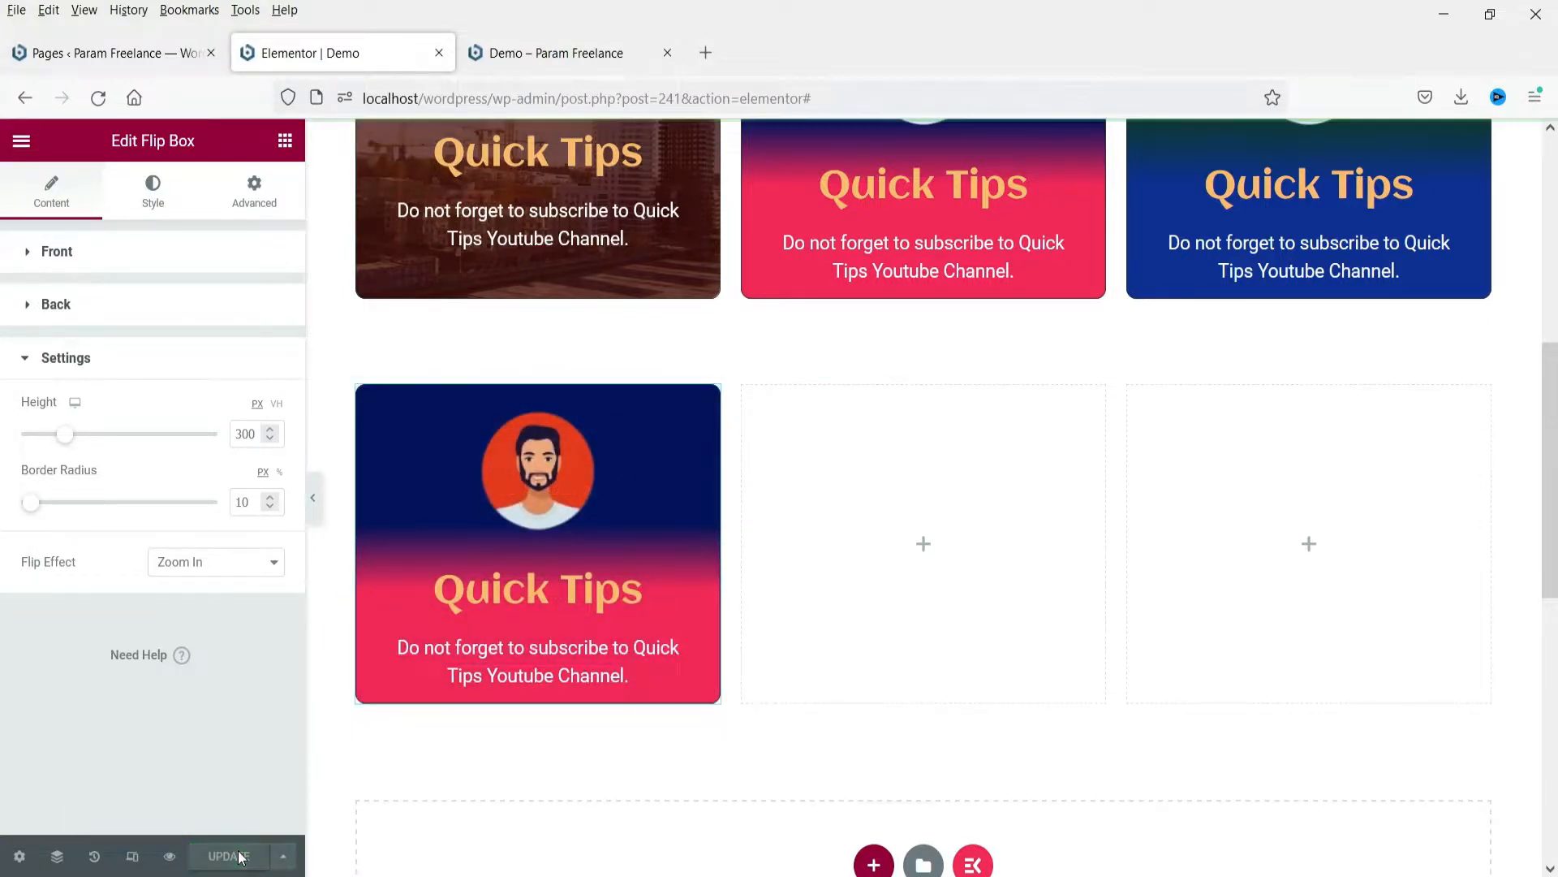
Reload the live Demo page, check the second row's flip box animation, and return to the editor.
{"action": "left_click", "coordinate": [578, 52]}
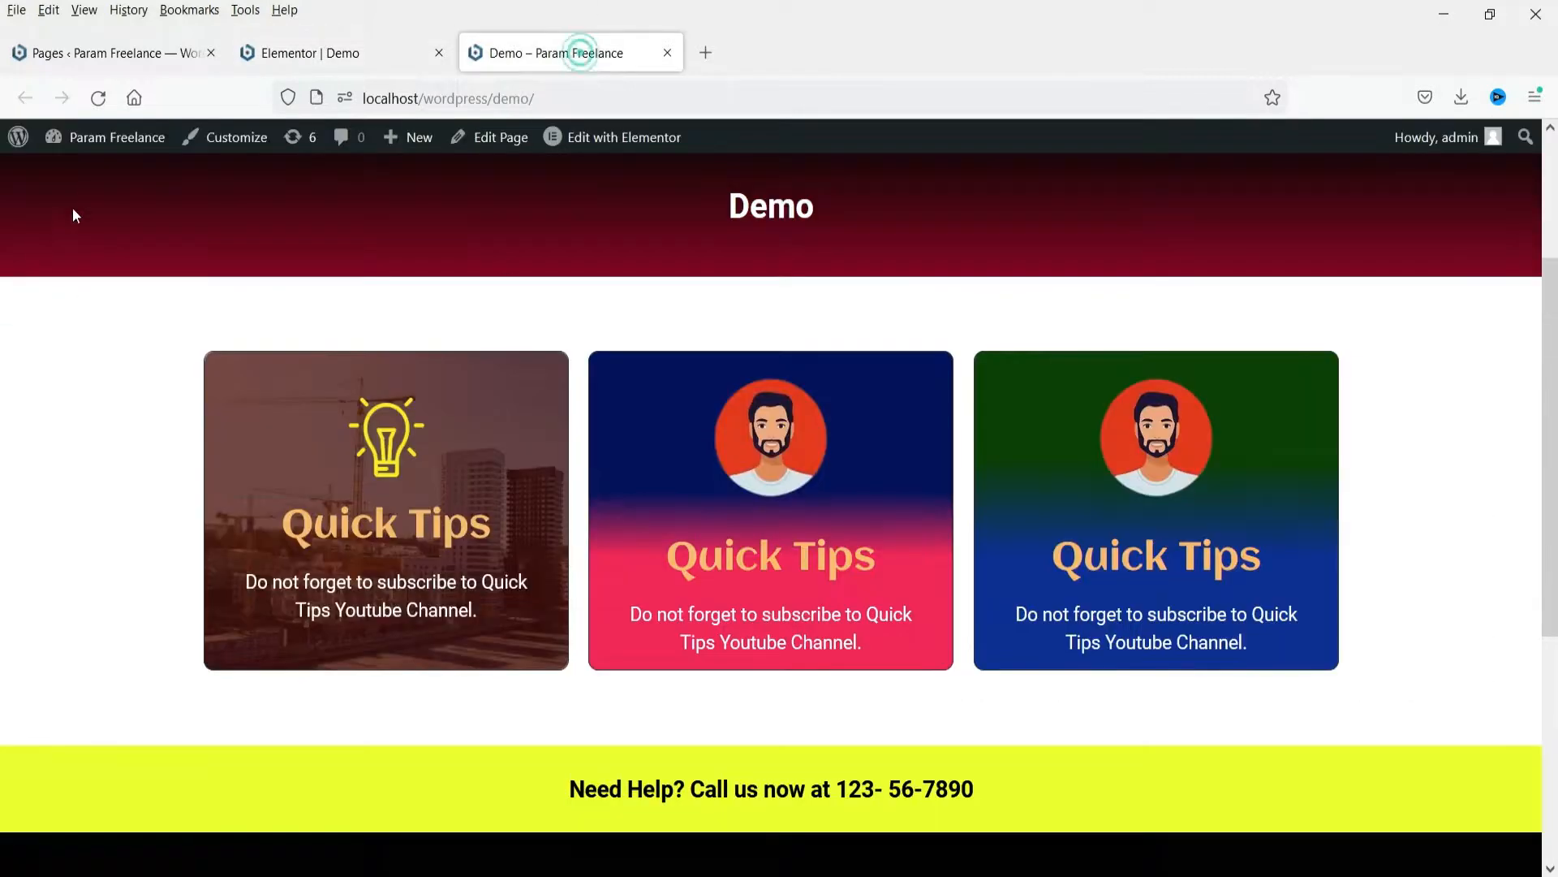
{"action": "left_click", "coordinate": [98, 99]}
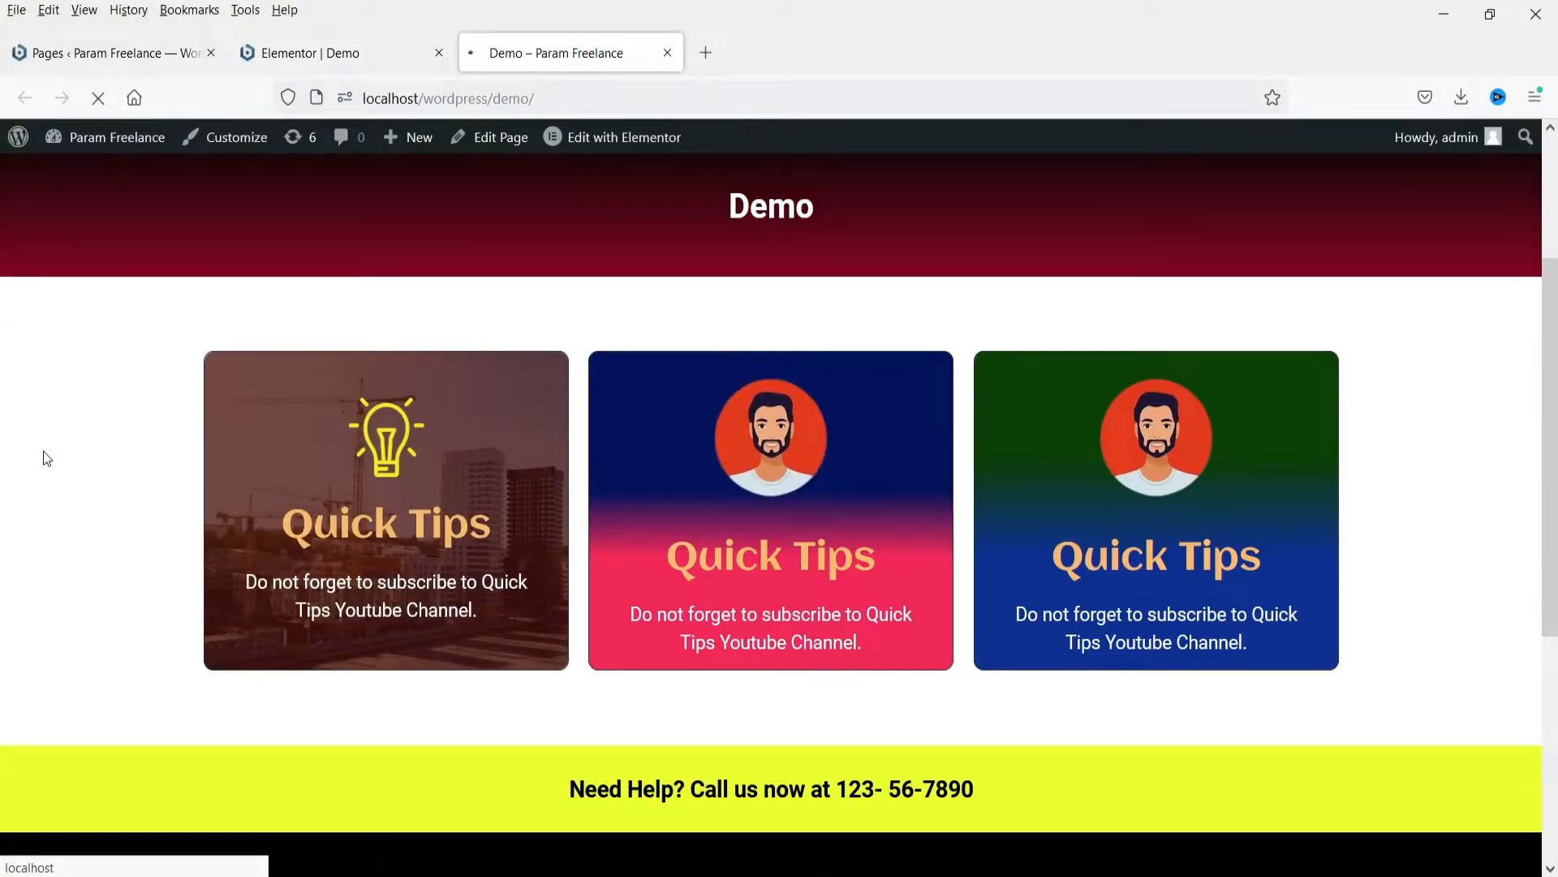
{"action": "scroll", "coordinate": [46, 458], "scroll_direction": "down", "scroll_amount": 7}
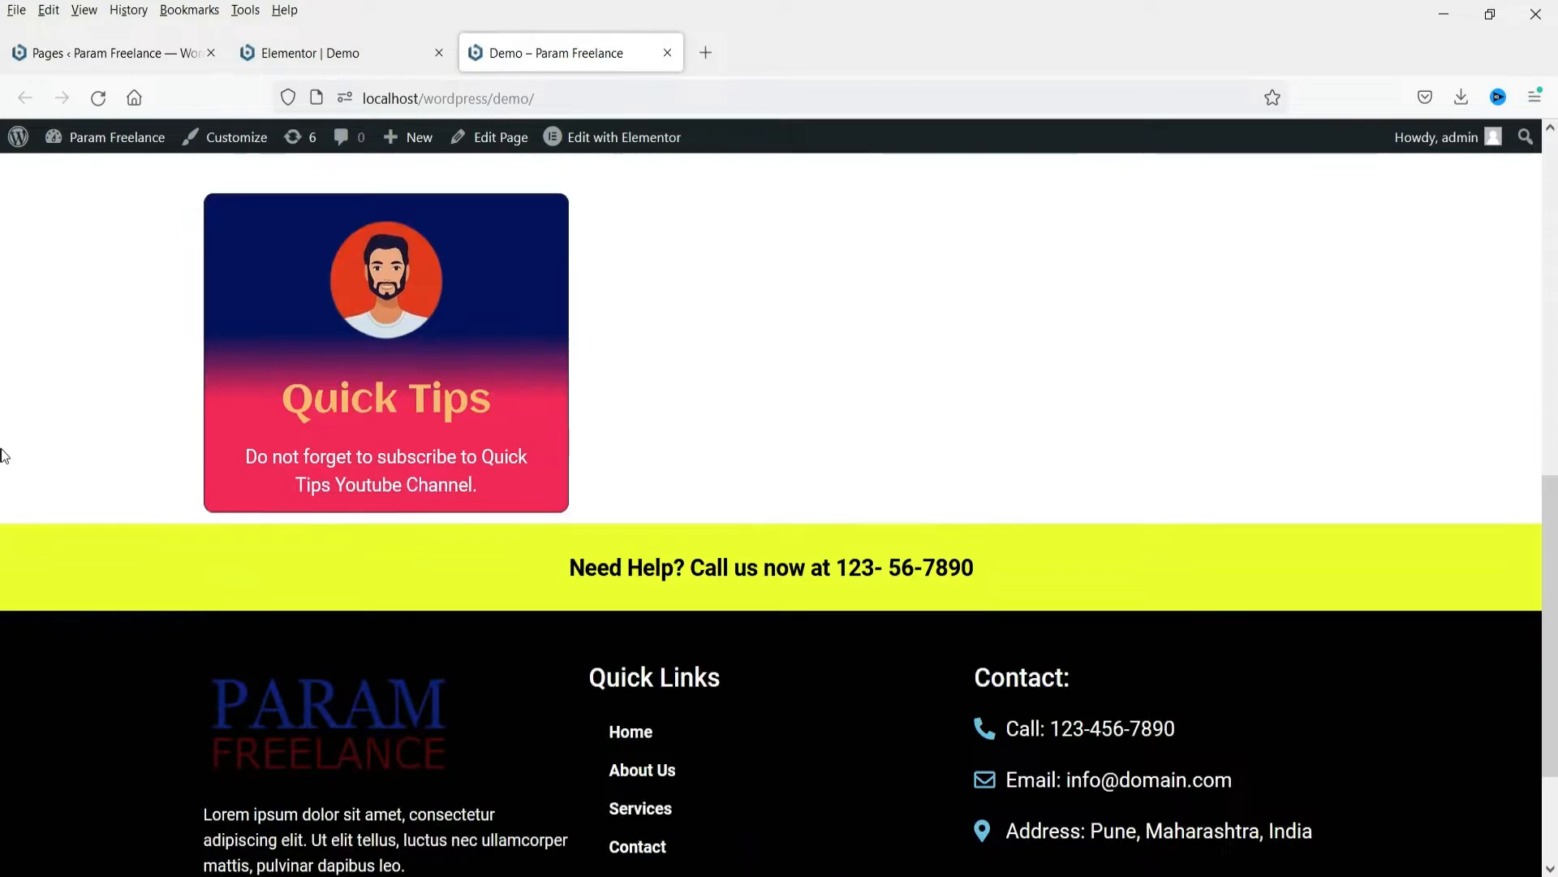
{"action": "scroll", "coordinate": [4, 454], "scroll_direction": "up", "scroll_amount": 1}
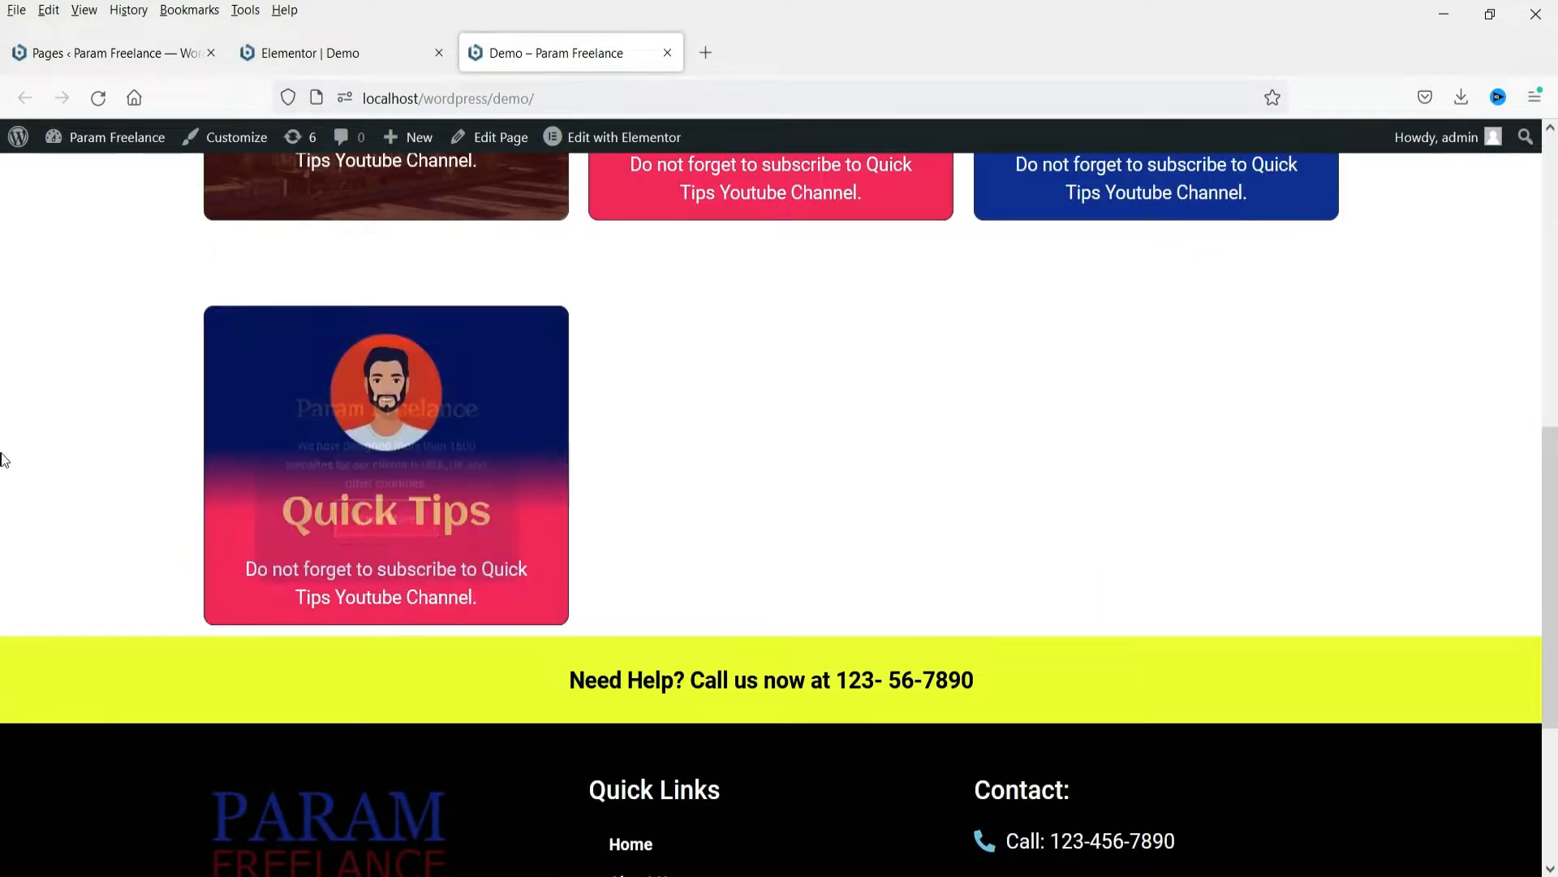
{"action": "left_click", "coordinate": [343, 40]}
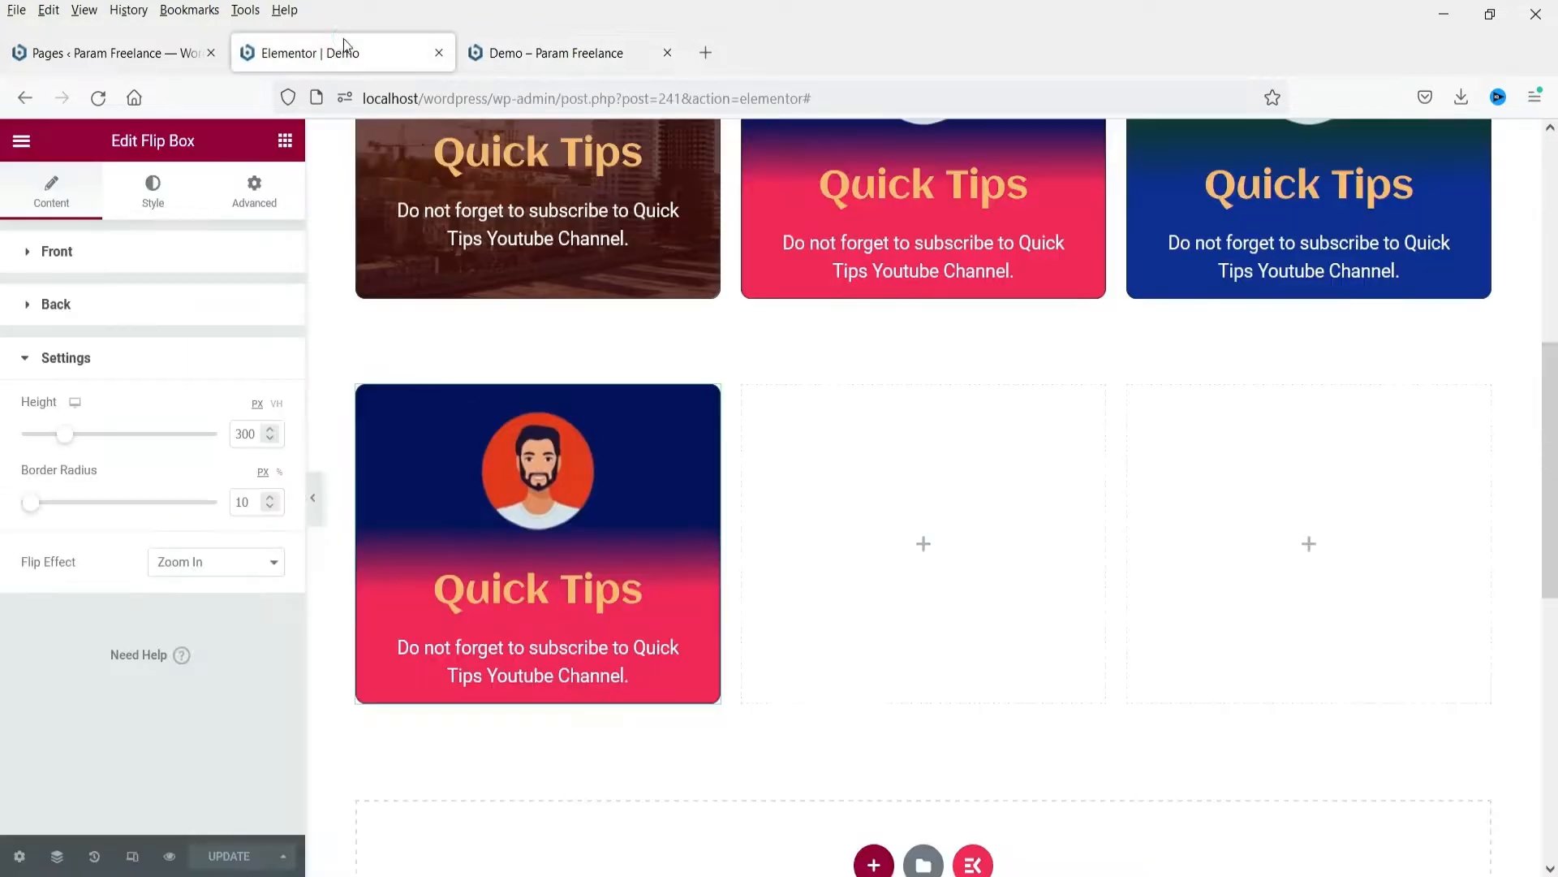
{"action": "right_click", "coordinate": [904, 485]}
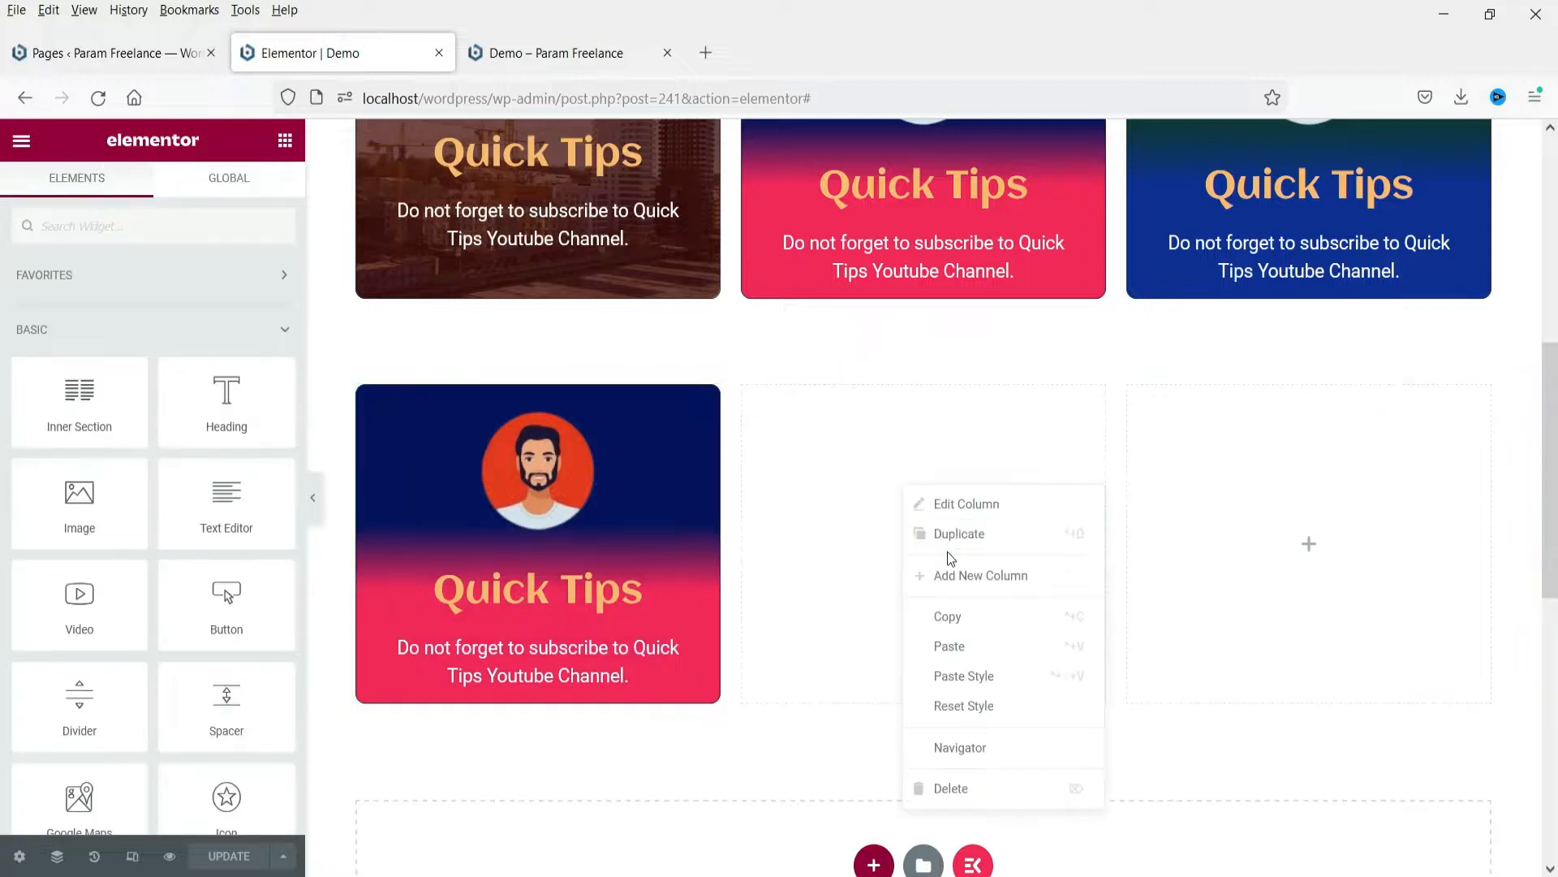
{"action": "left_click", "coordinate": [980, 647]}
{"action": "scroll", "coordinate": [1308, 601], "scroll_direction": "up", "scroll_amount": 3}
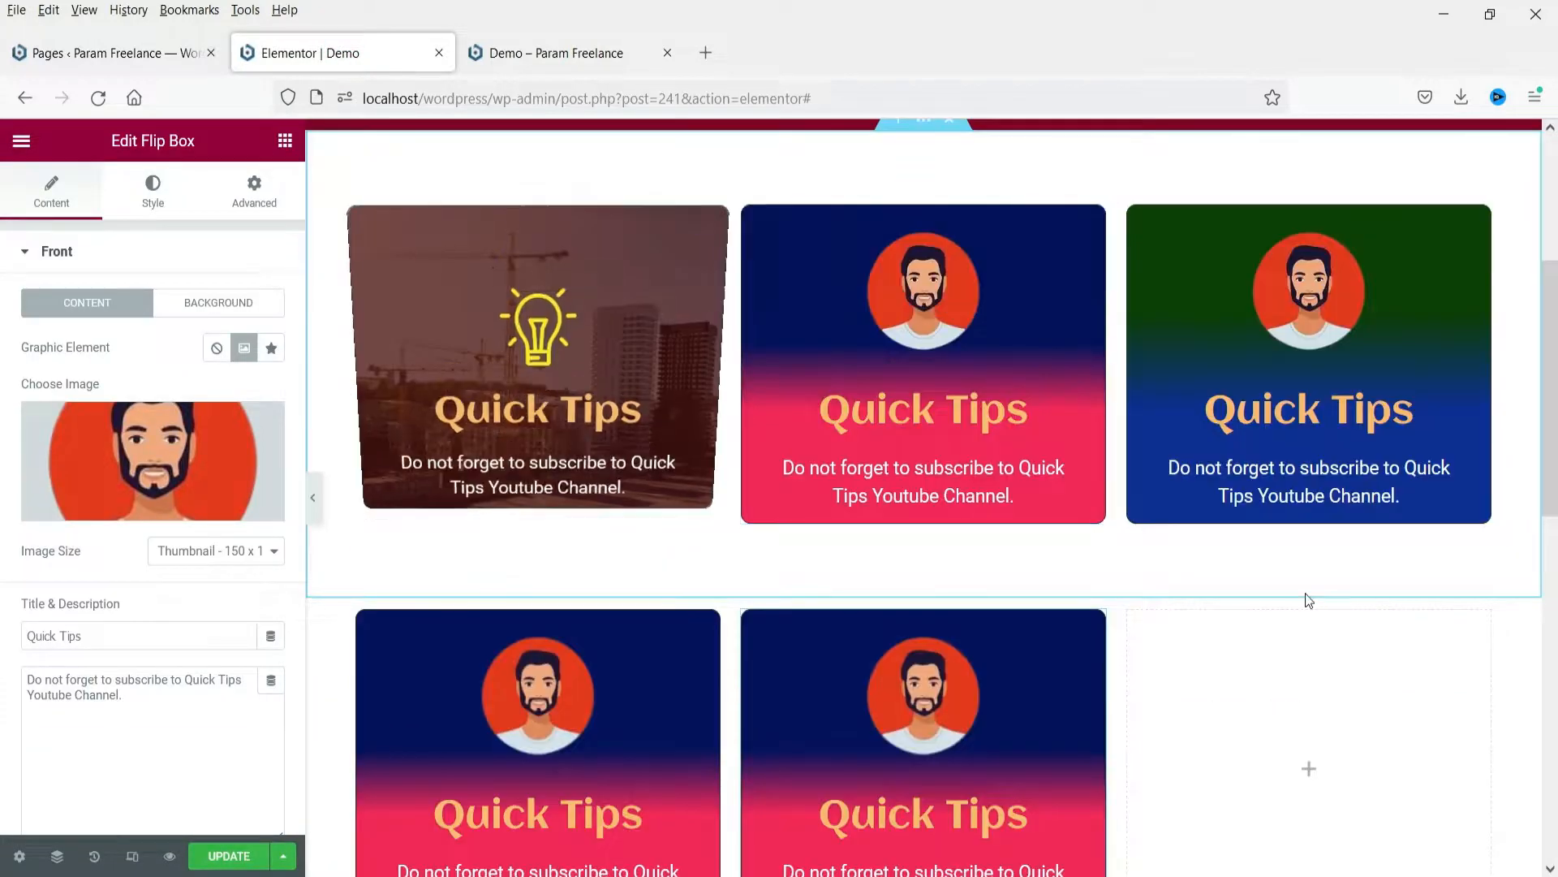
{"action": "scroll", "coordinate": [1308, 600], "scroll_direction": "down", "scroll_amount": 2}
{"action": "right_click", "coordinate": [1089, 524]}
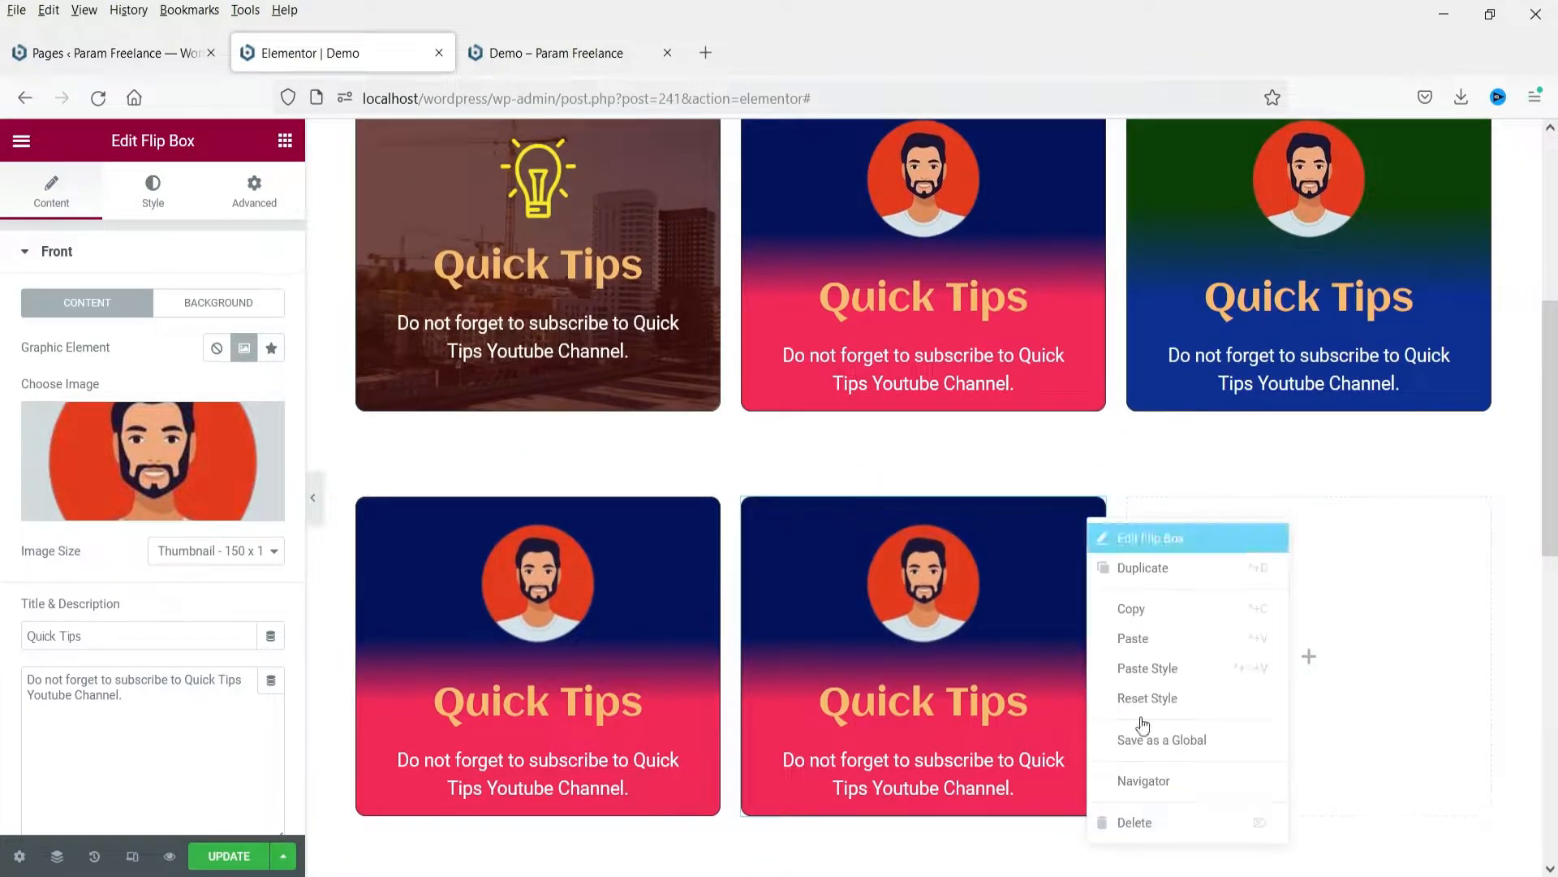
{"action": "left_click", "coordinate": [1176, 831]}
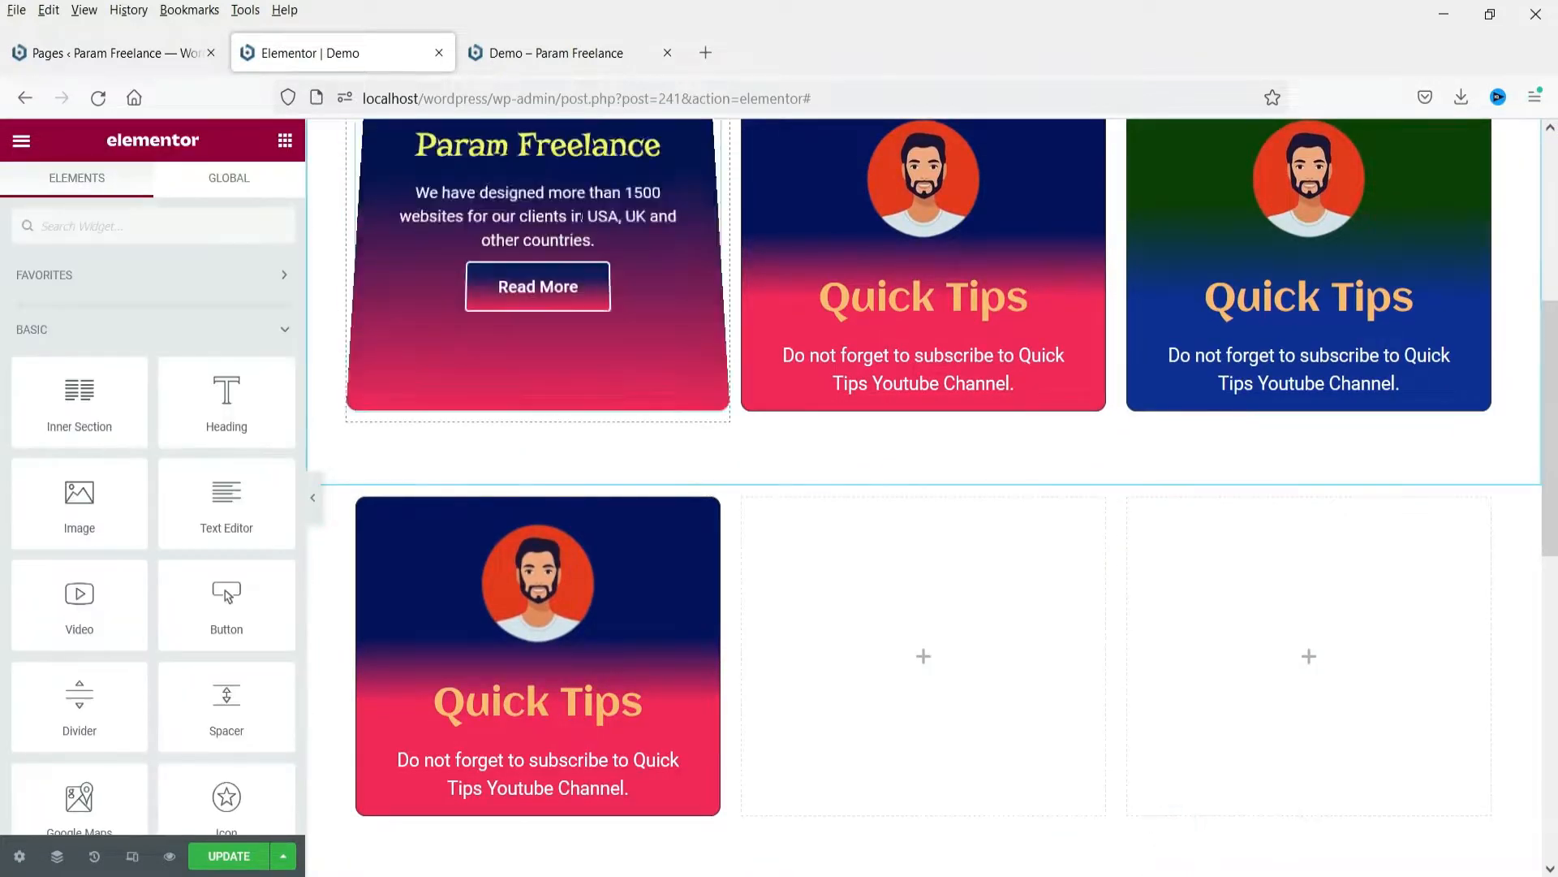
Copy the first row's light-bulb flip box and paste it into the second row's middle column.
{"action": "scroll", "coordinate": [678, 244], "scroll_direction": "up", "scroll_amount": 2}
{"action": "right_click", "coordinate": [707, 213]}
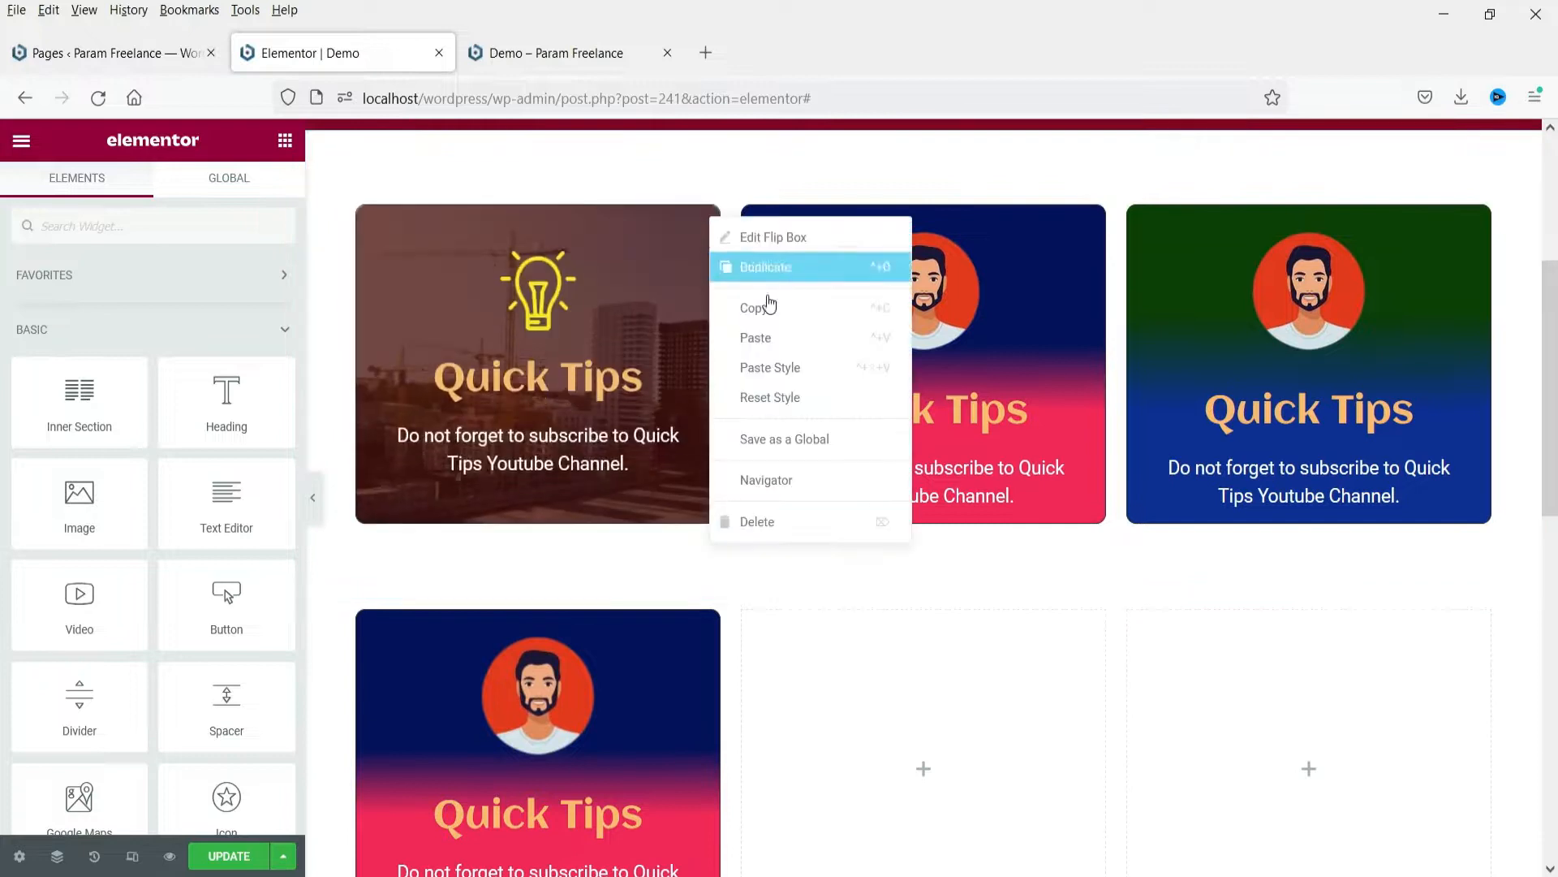
{"action": "left_click", "coordinate": [777, 314]}
{"action": "scroll", "coordinate": [984, 526], "scroll_direction": "down", "scroll_amount": 2}
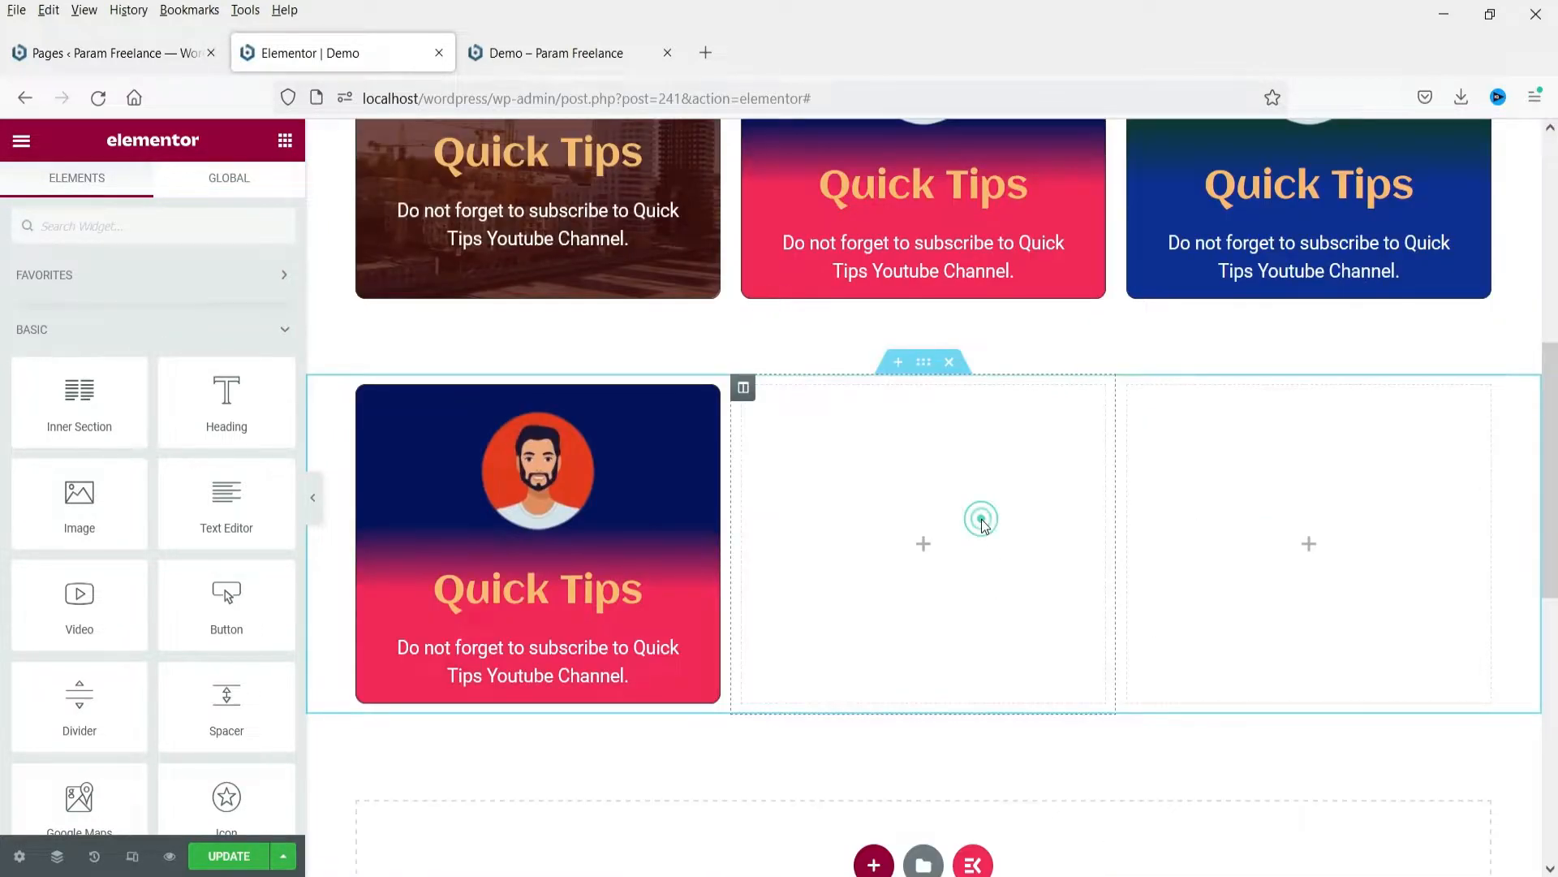
{"action": "right_click", "coordinate": [982, 523]}
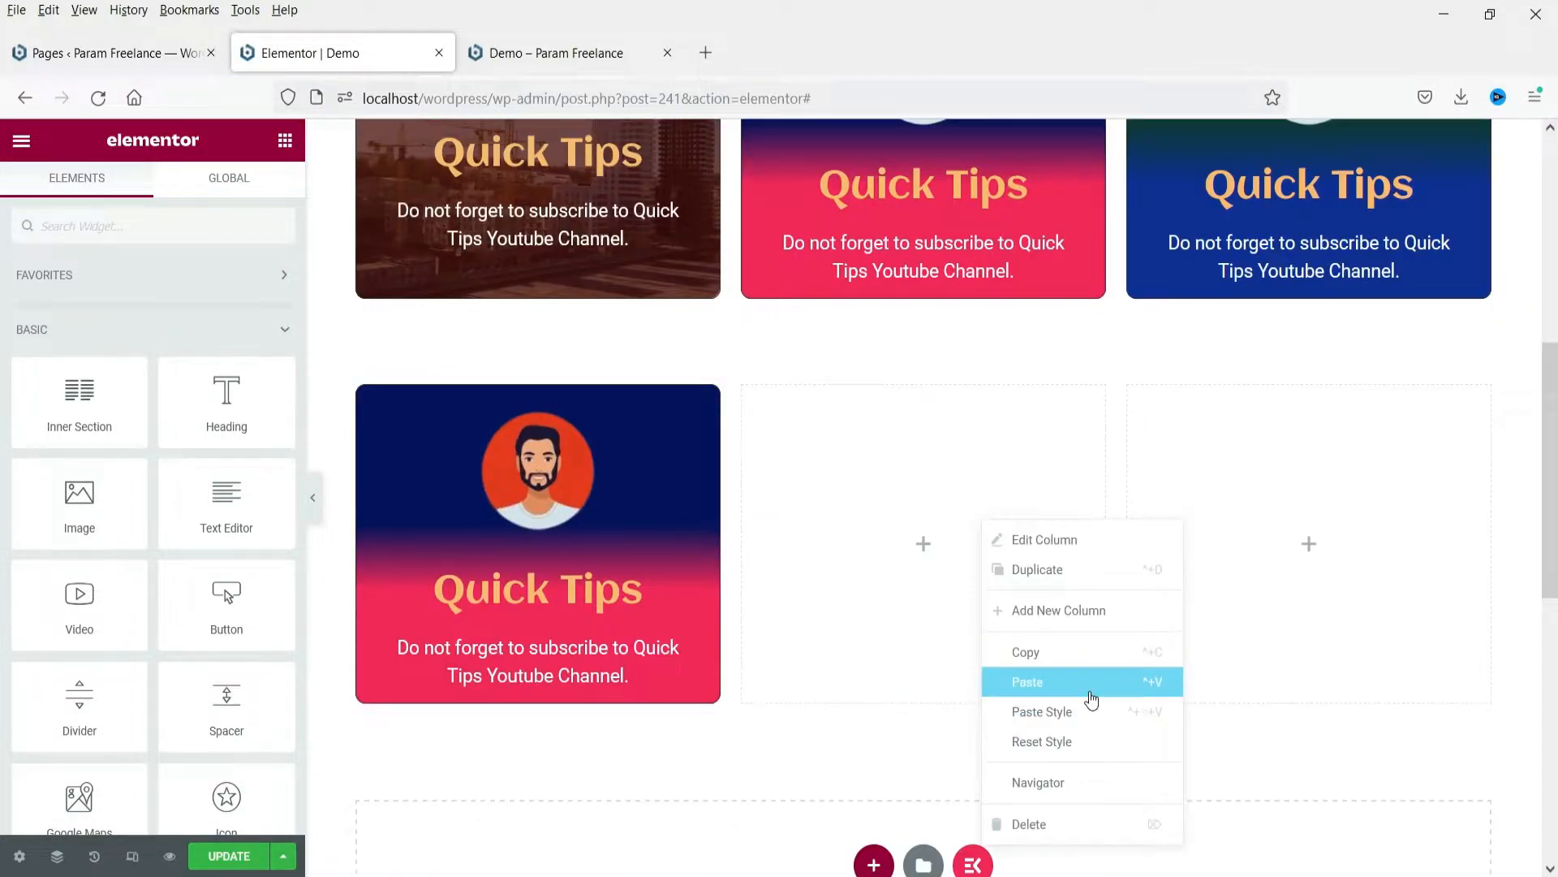
{"action": "left_click", "coordinate": [1090, 699]}
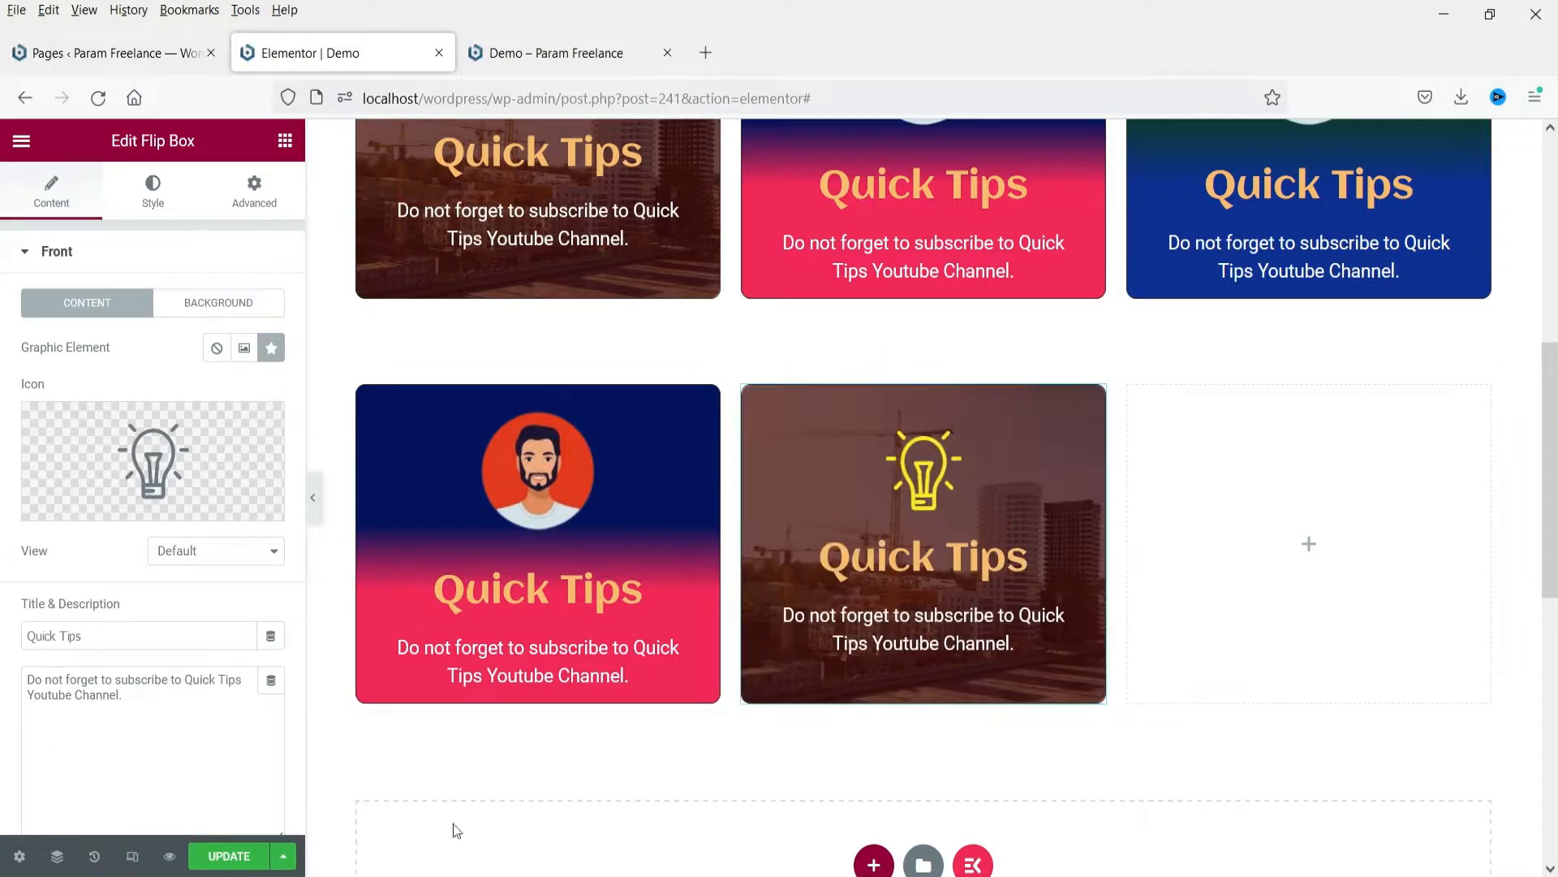
Set the flip effect of the second row's light-bulb flip box to Zoom Out and update the page.
{"action": "left_click", "coordinate": [105, 251]}
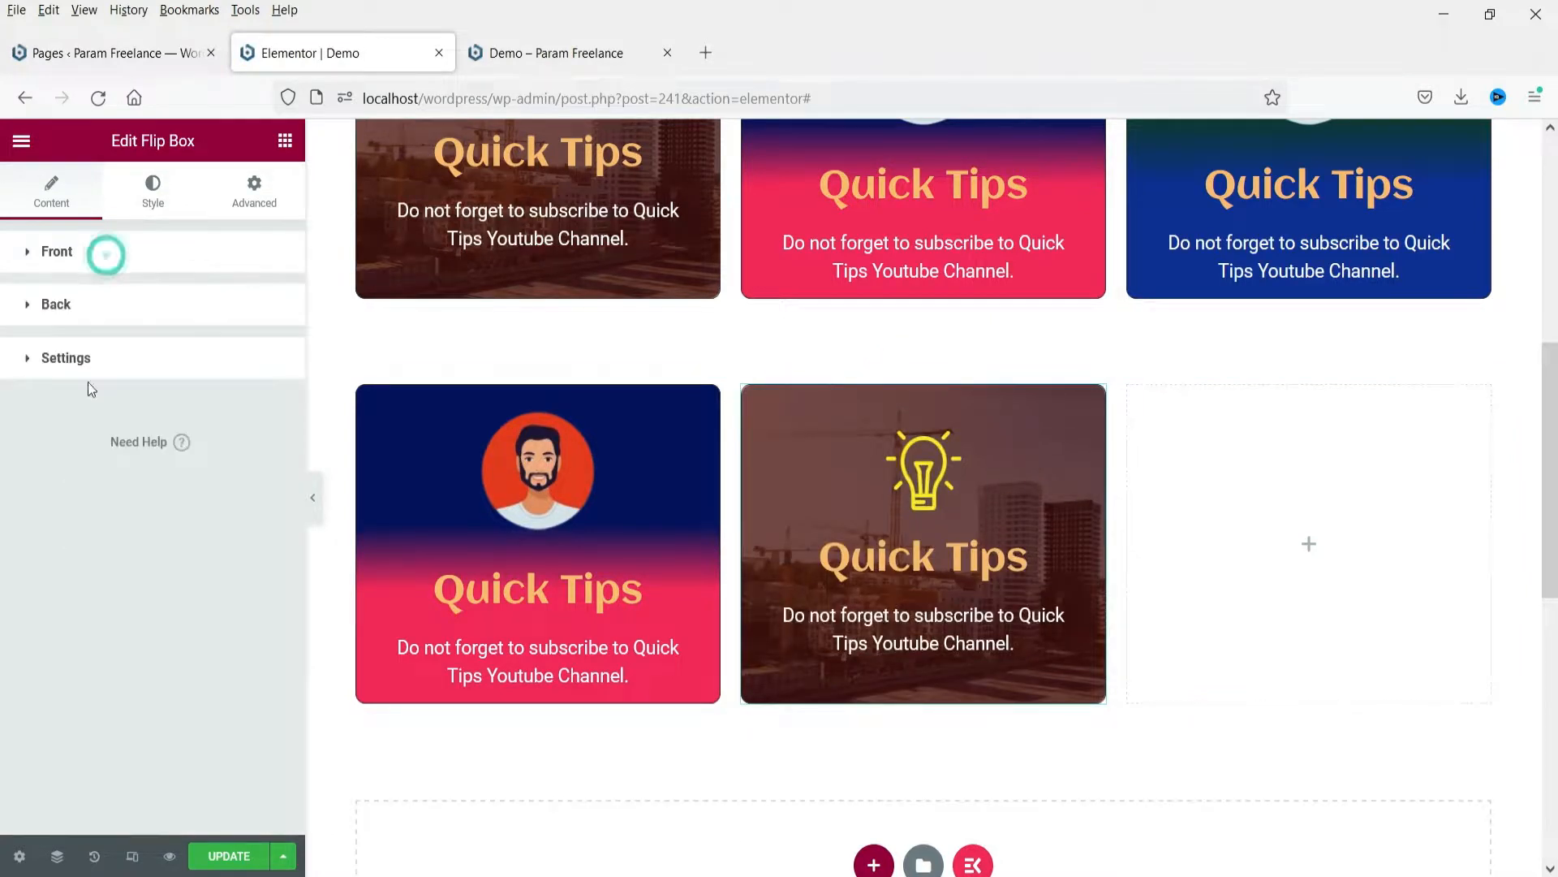
{"action": "left_click", "coordinate": [88, 364]}
{"action": "left_click", "coordinate": [215, 562]}
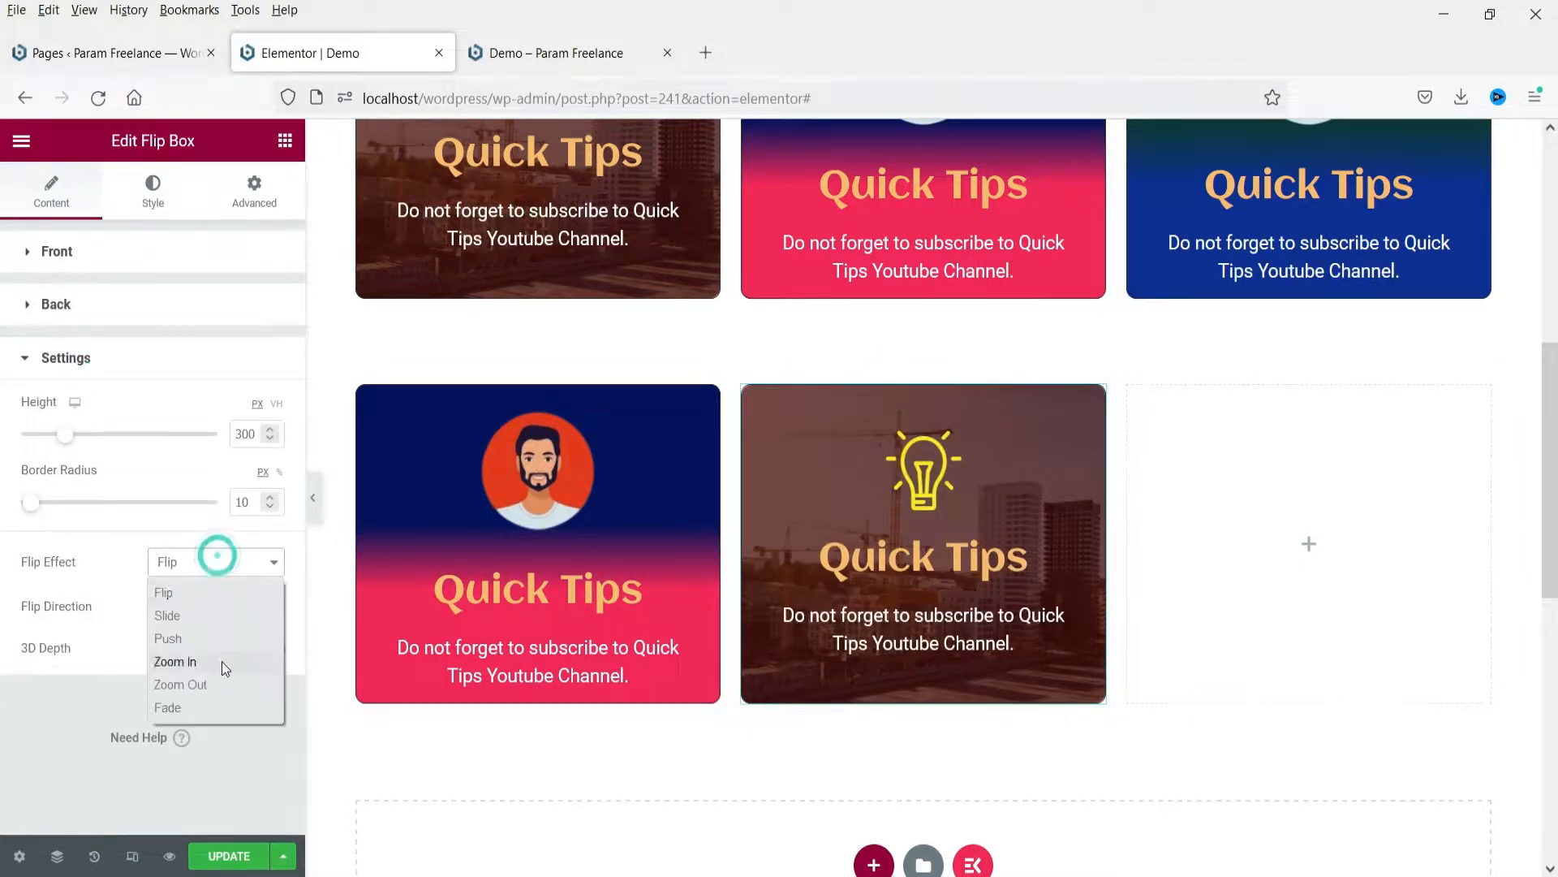
{"action": "left_click", "coordinate": [226, 686]}
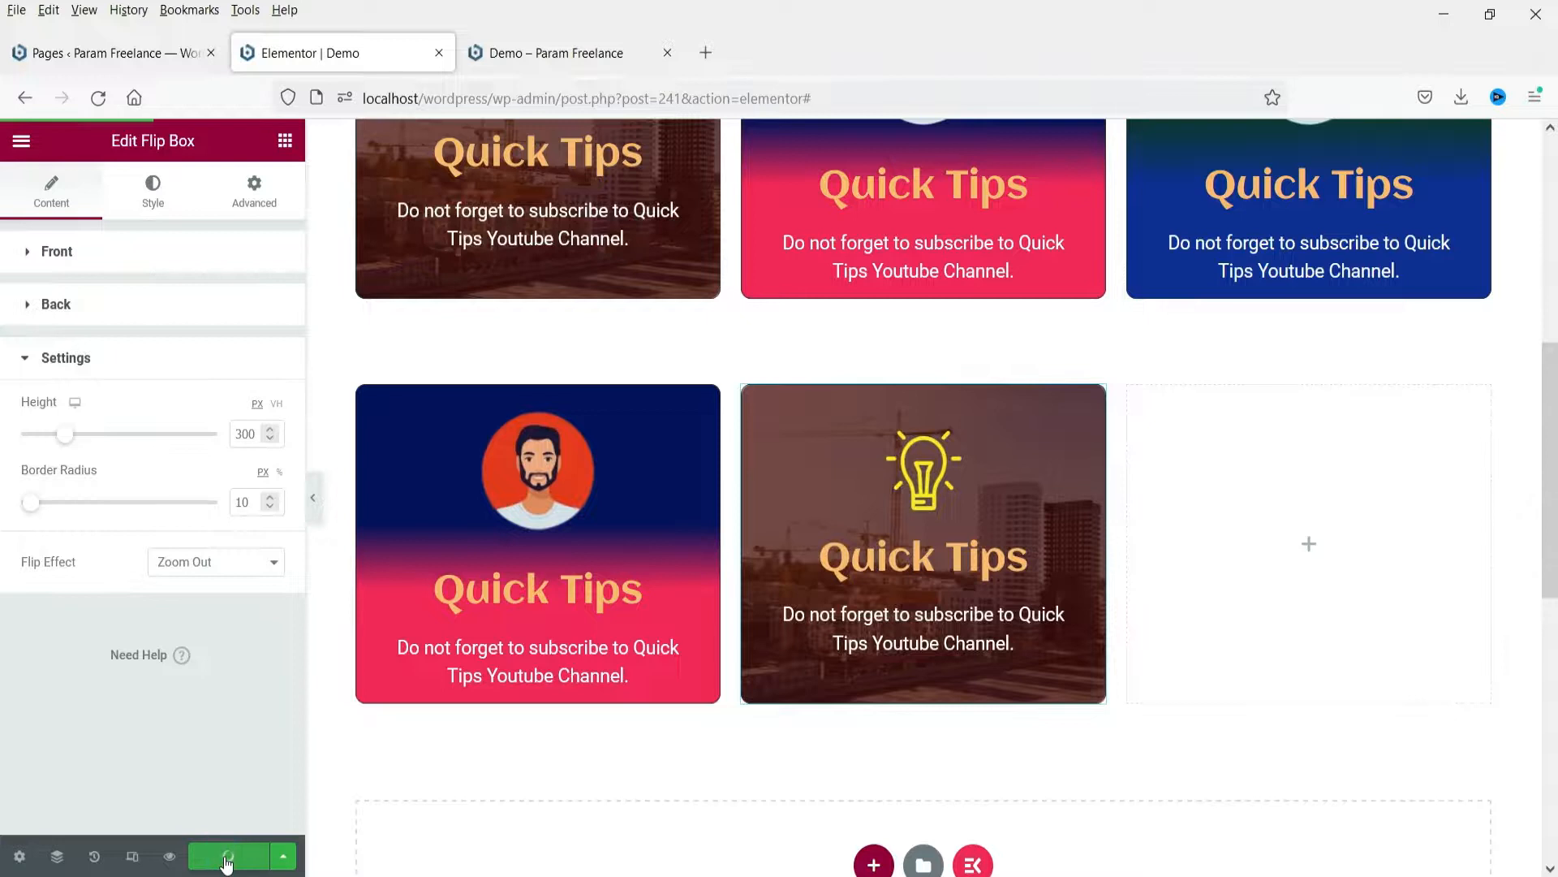
Reload the live Demo page, check the Zoom Out animation of the second row's middle flip box, and return to the editor.
{"action": "left_click", "coordinate": [576, 54]}
{"action": "left_click", "coordinate": [99, 99]}
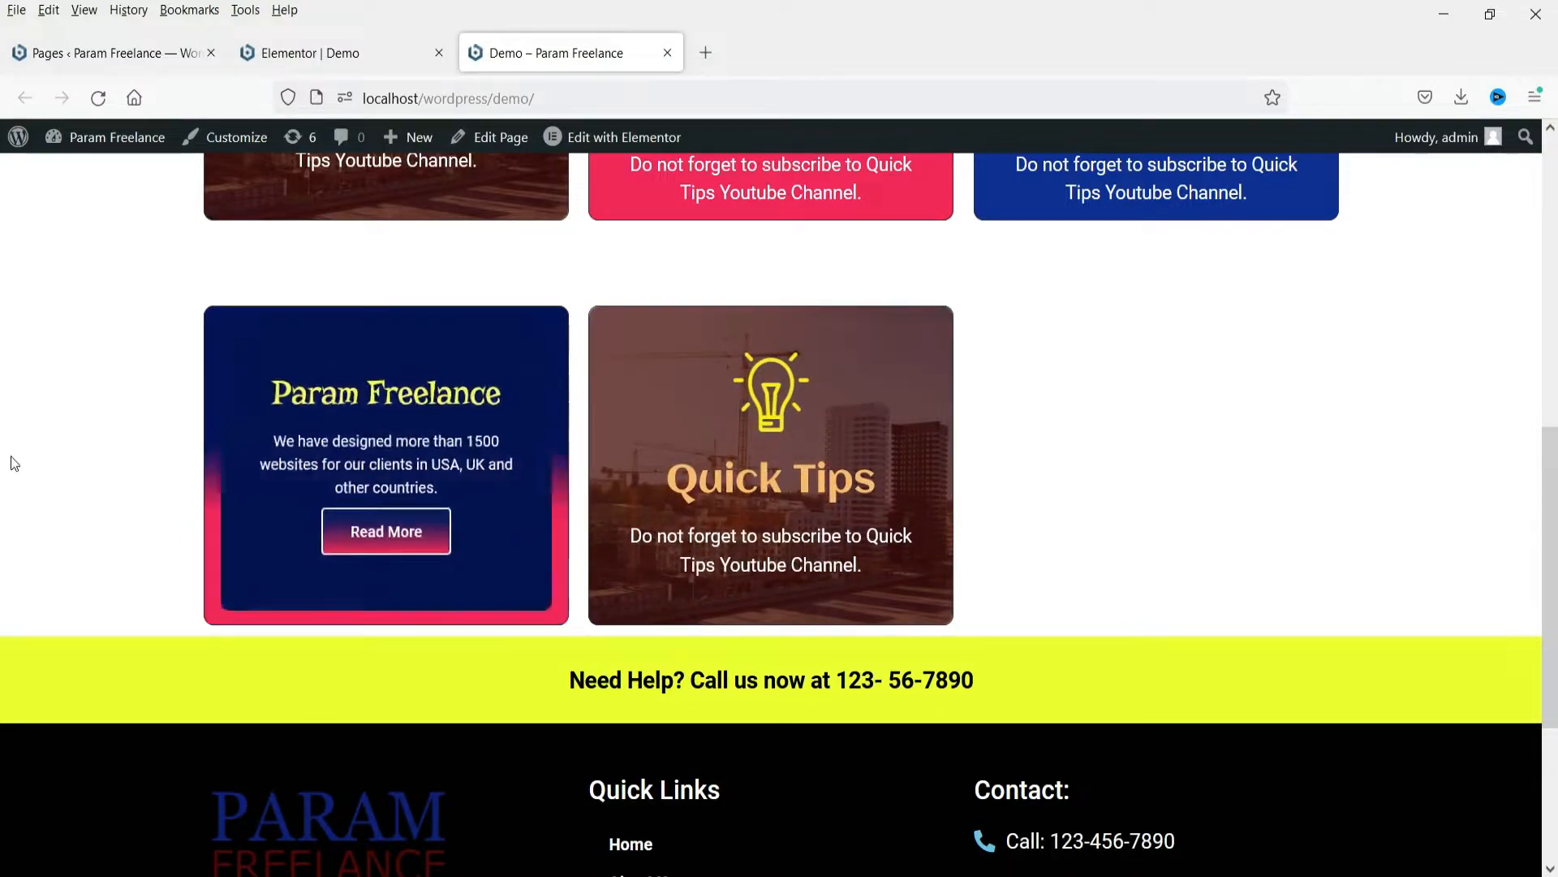
{"action": "left_click", "coordinate": [309, 47]}
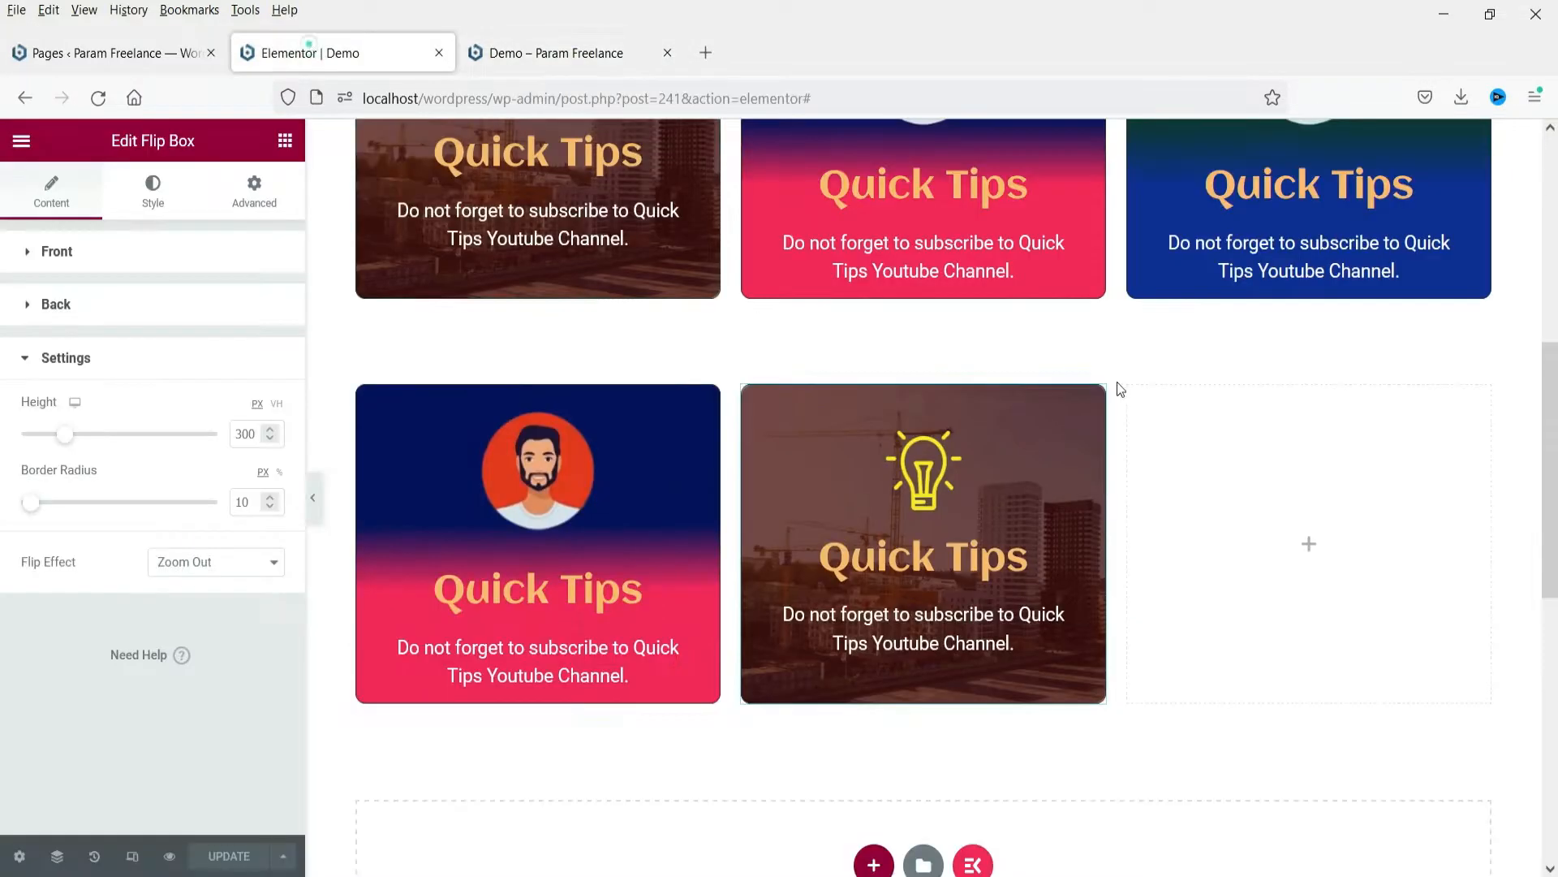
Paste the light-bulb flip box into the second row's third column, set its flip effect to Fade, and update the page.
{"action": "right_click", "coordinate": [1351, 512]}
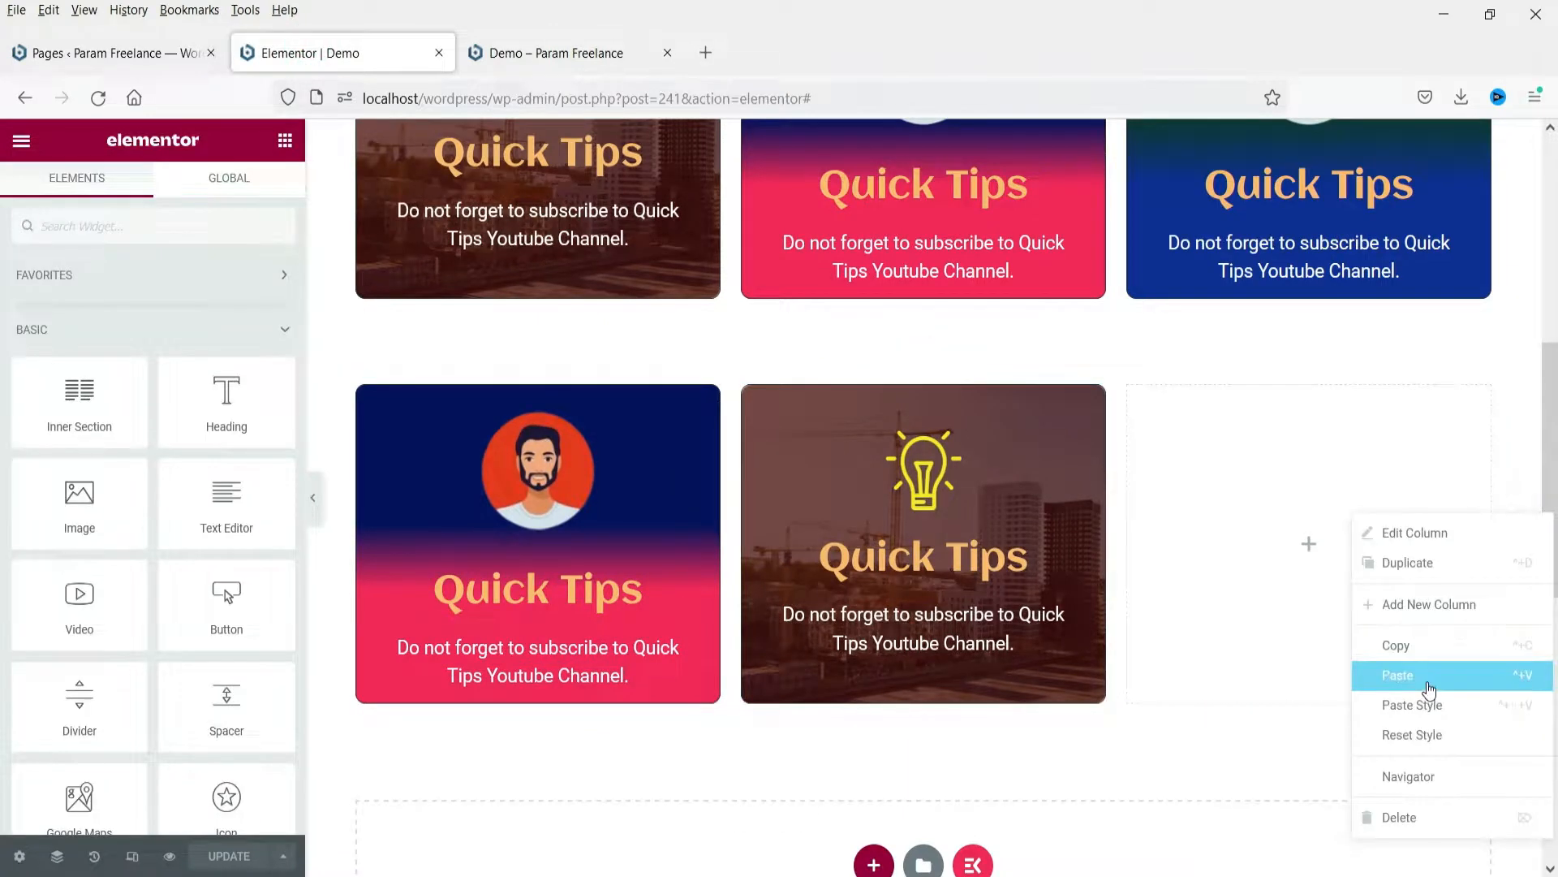
{"action": "left_click", "coordinate": [1426, 680]}
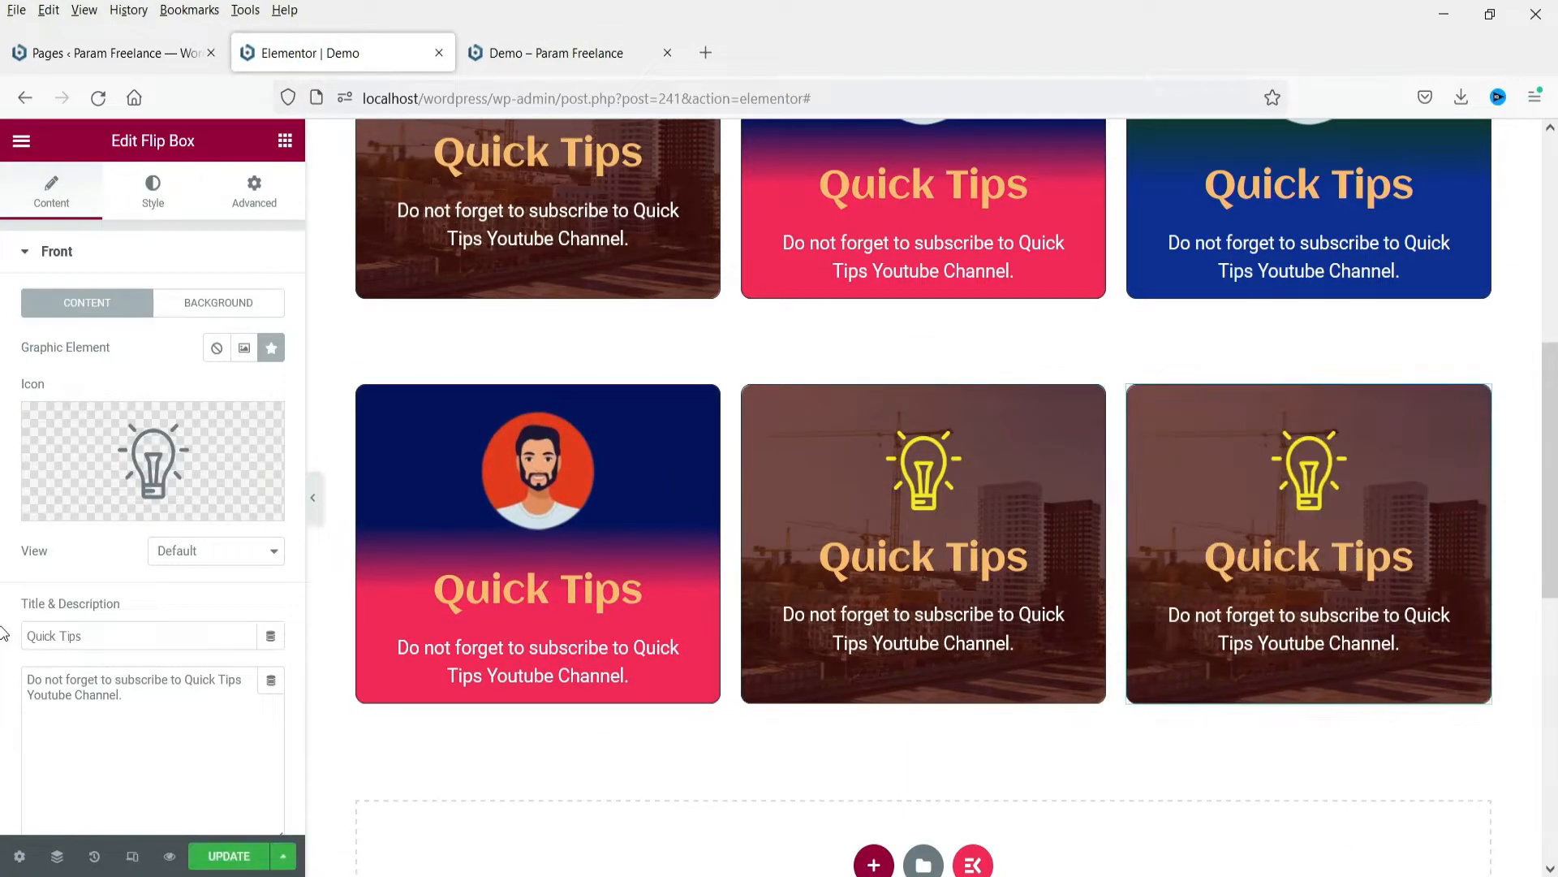
{"action": "left_click", "coordinate": [58, 253]}
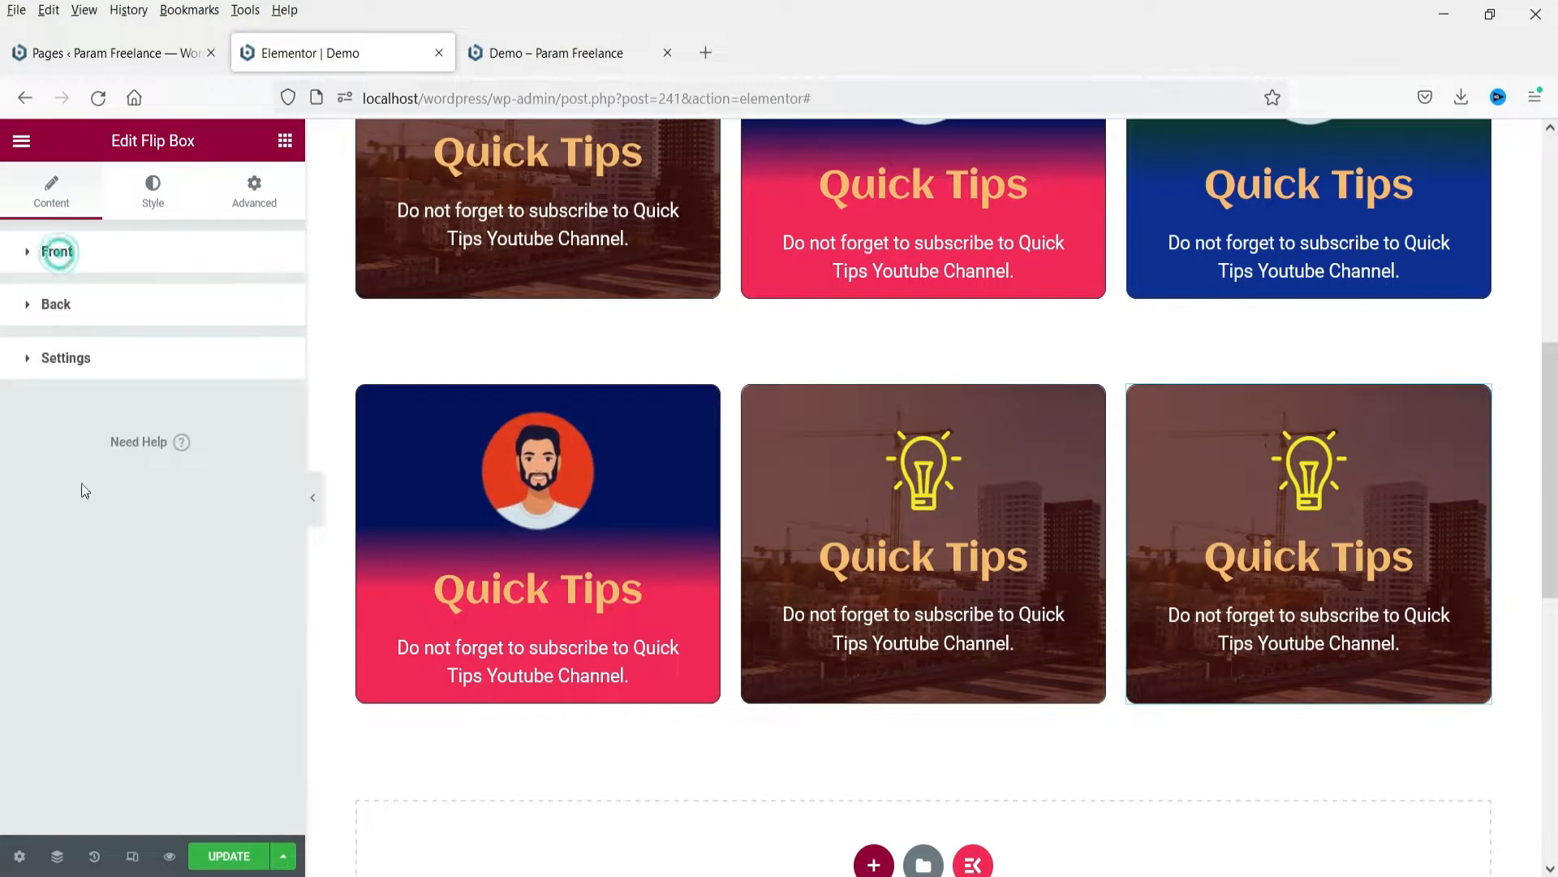
{"action": "left_click", "coordinate": [93, 367]}
{"action": "left_click", "coordinate": [219, 567]}
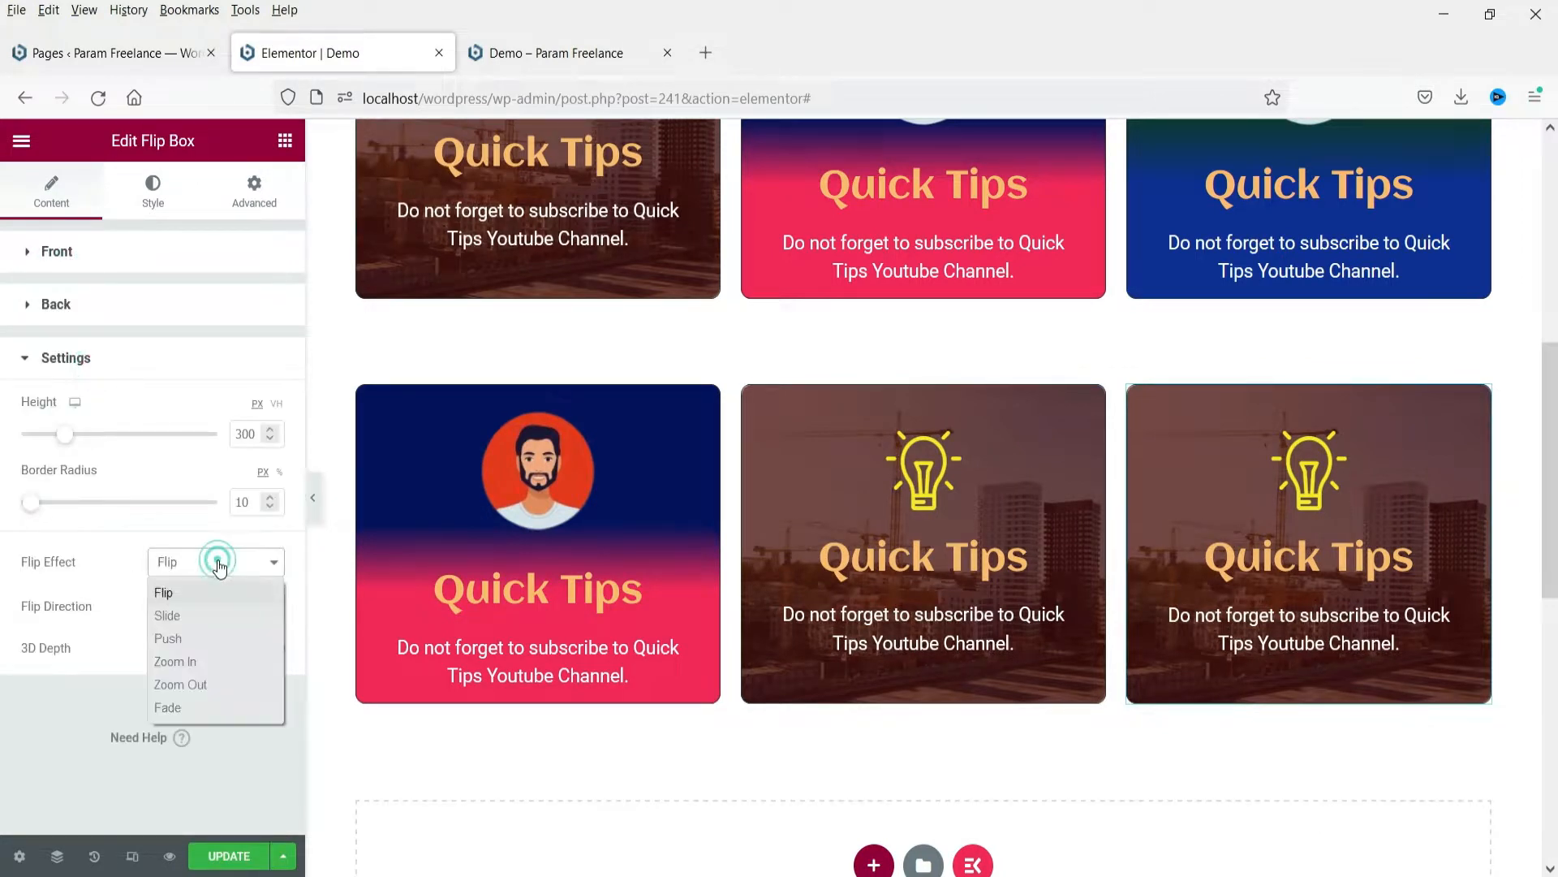
{"action": "left_click", "coordinate": [217, 703]}
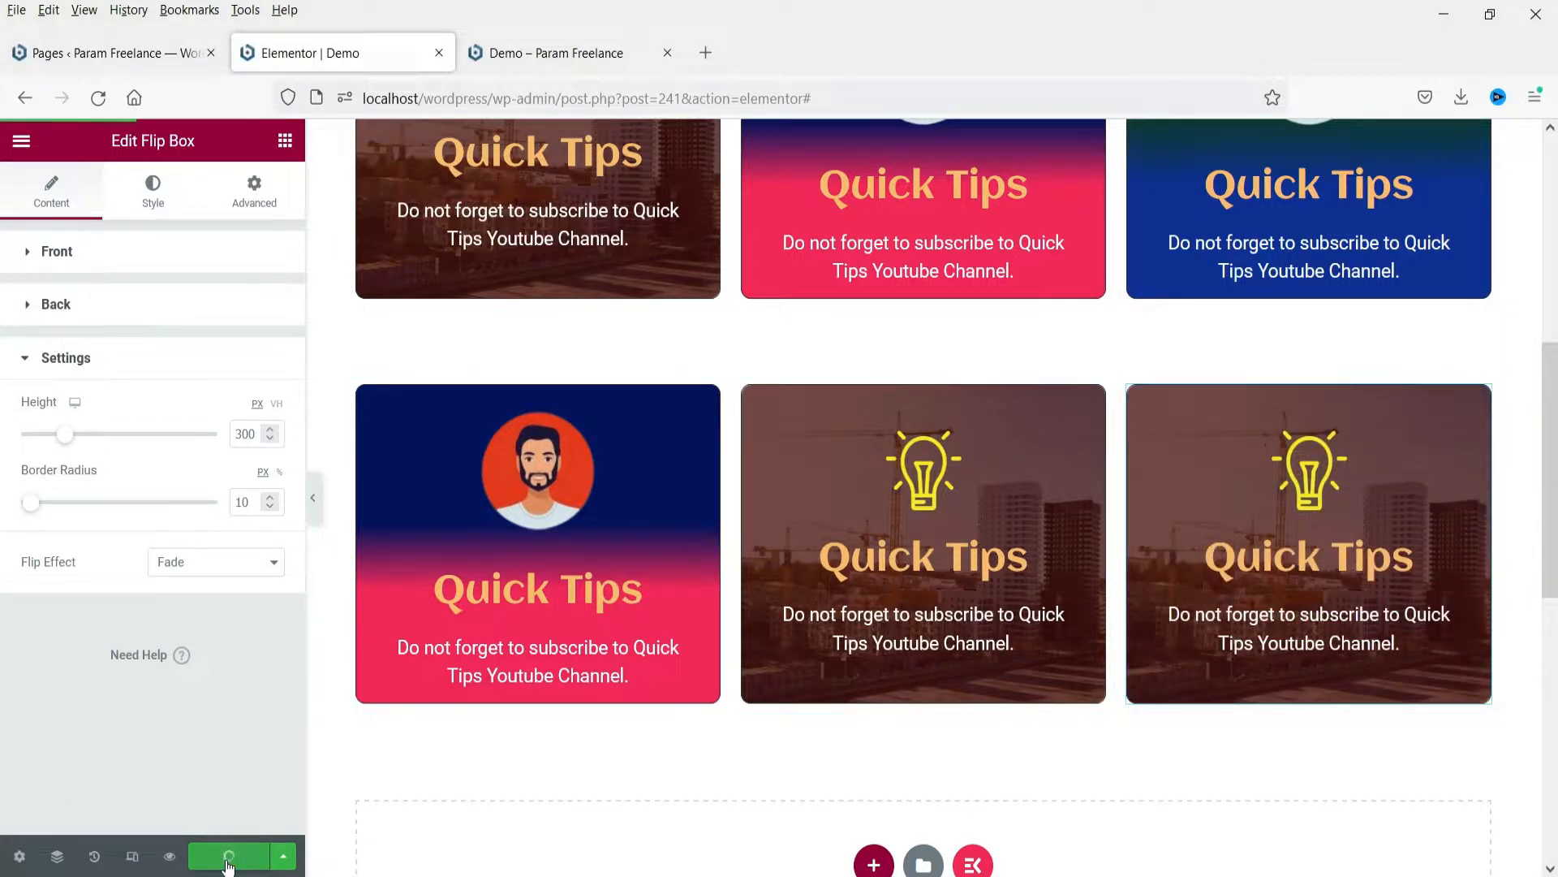
Reload the live Demo page, check the Fade box and the first row's light-bulb flip animation, and return to the editor.
{"action": "left_click", "coordinate": [536, 52]}
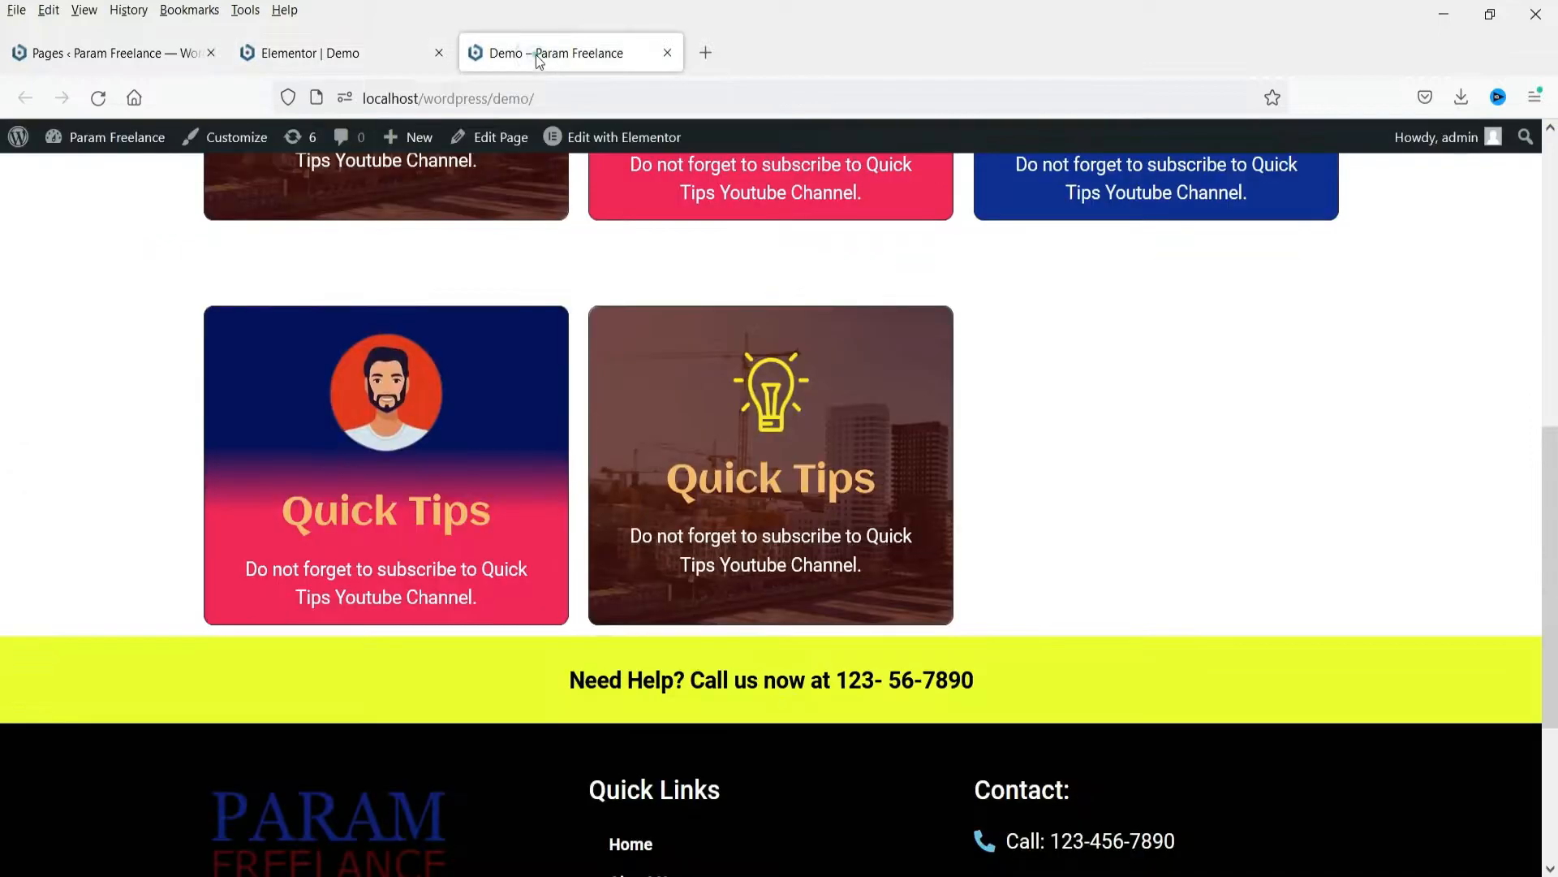
{"action": "left_click", "coordinate": [98, 98]}
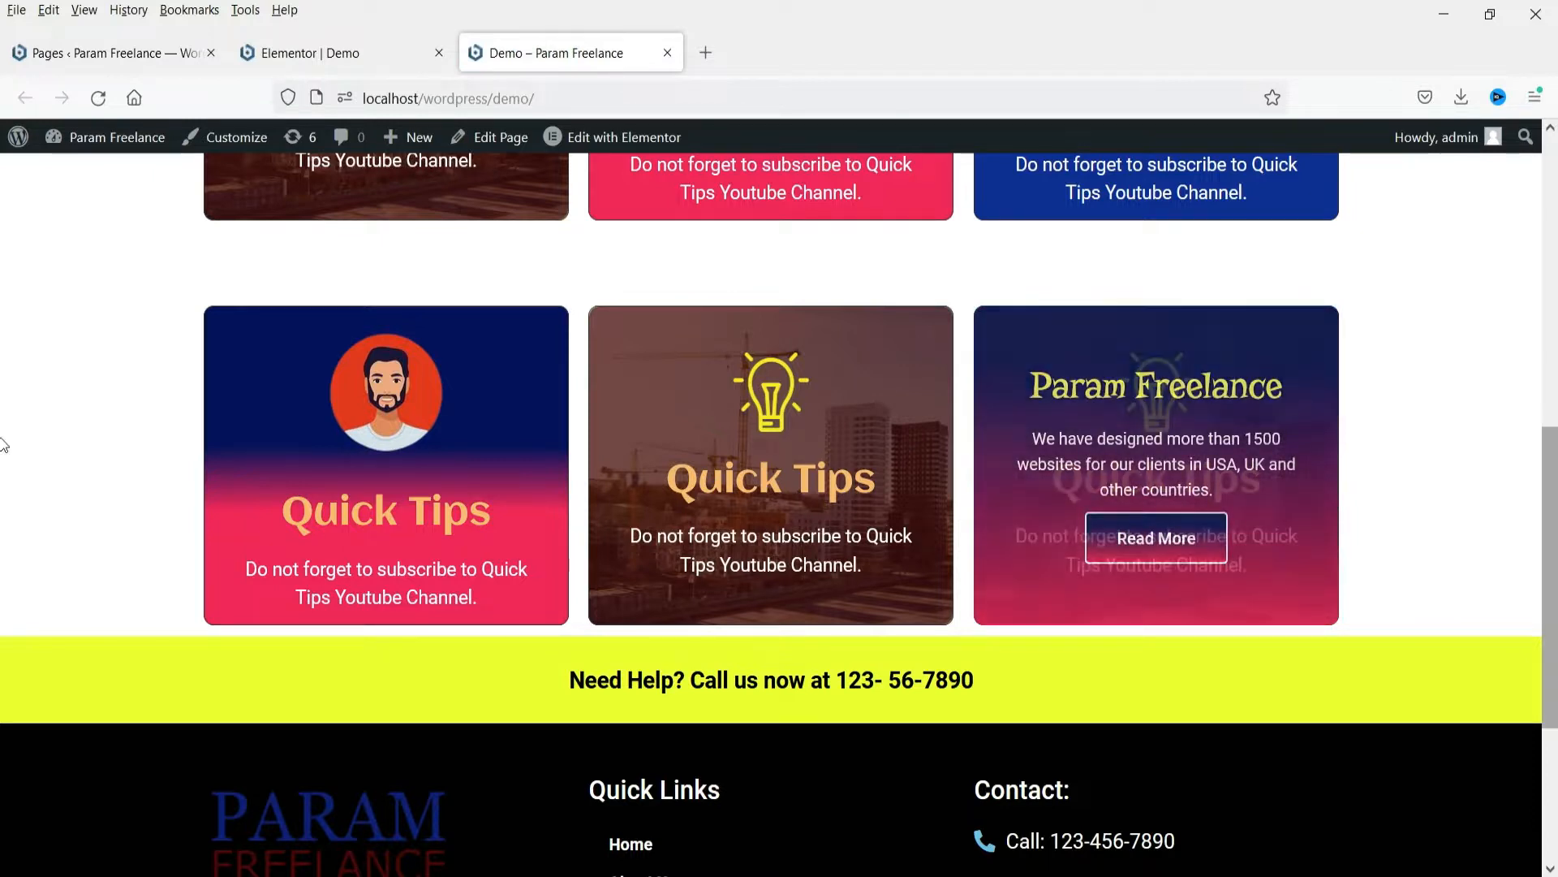
{"action": "mouse_move", "coordinate": [1314, 436]}
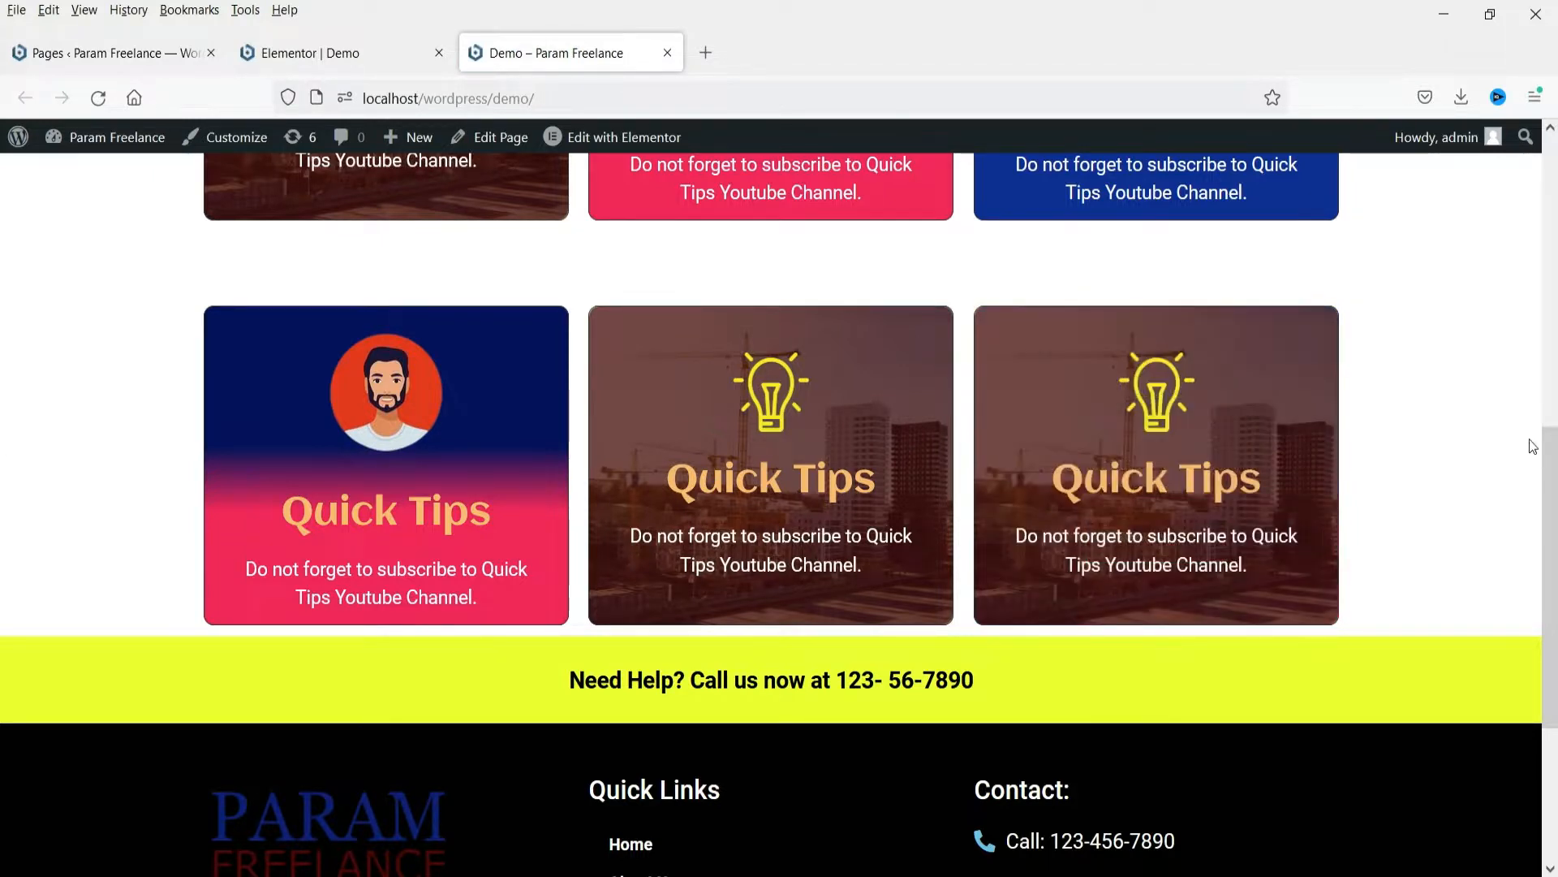
{"action": "scroll", "coordinate": [655, 393], "scroll_direction": "up", "scroll_amount": 4}
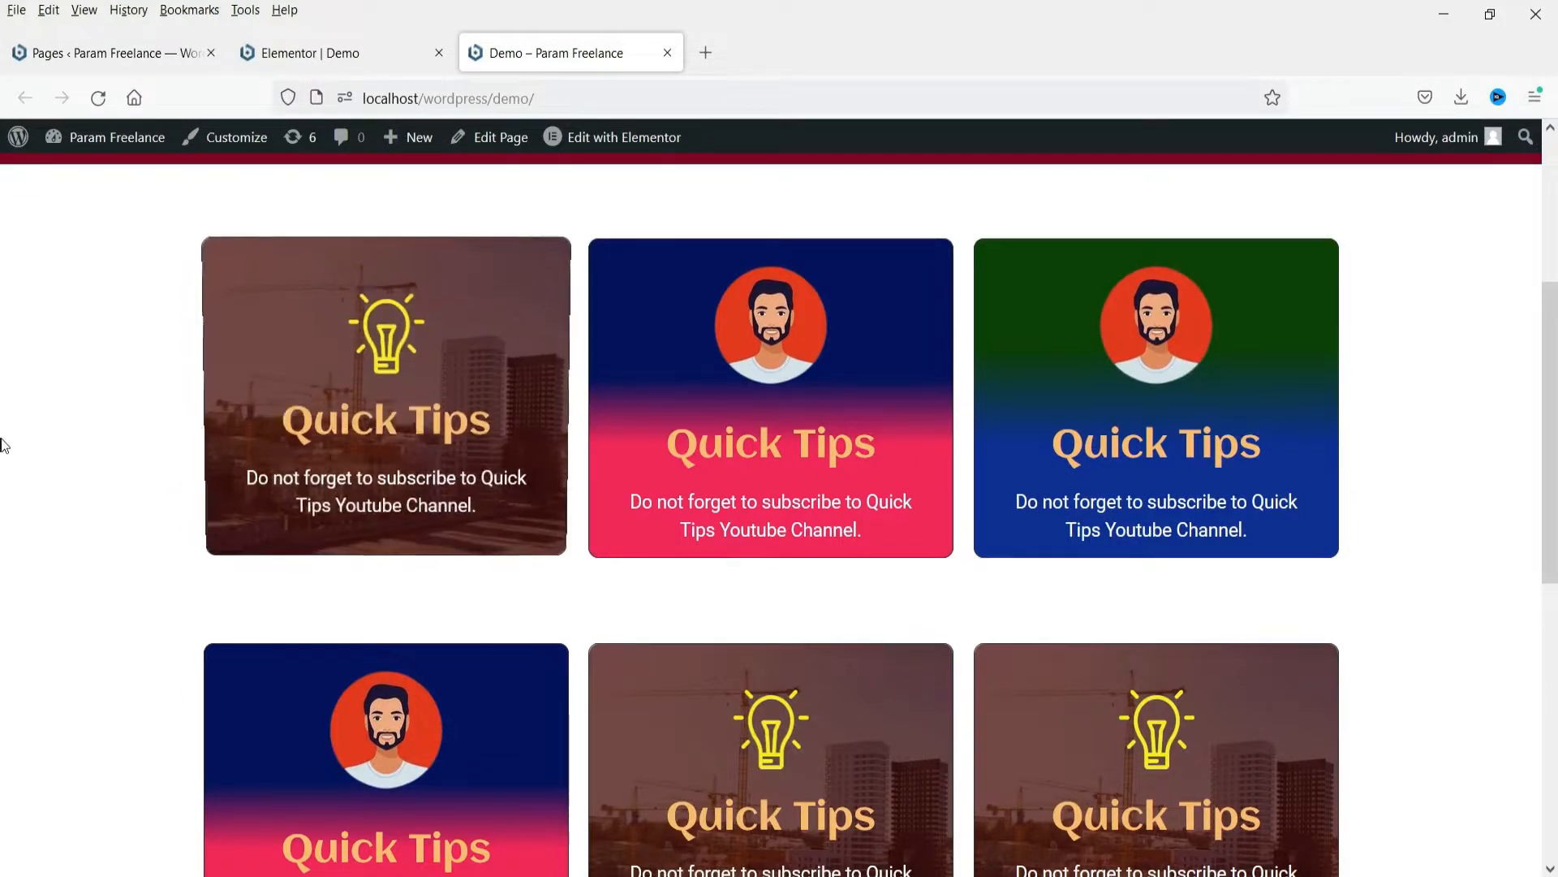
{"action": "mouse_move", "coordinate": [388, 394]}
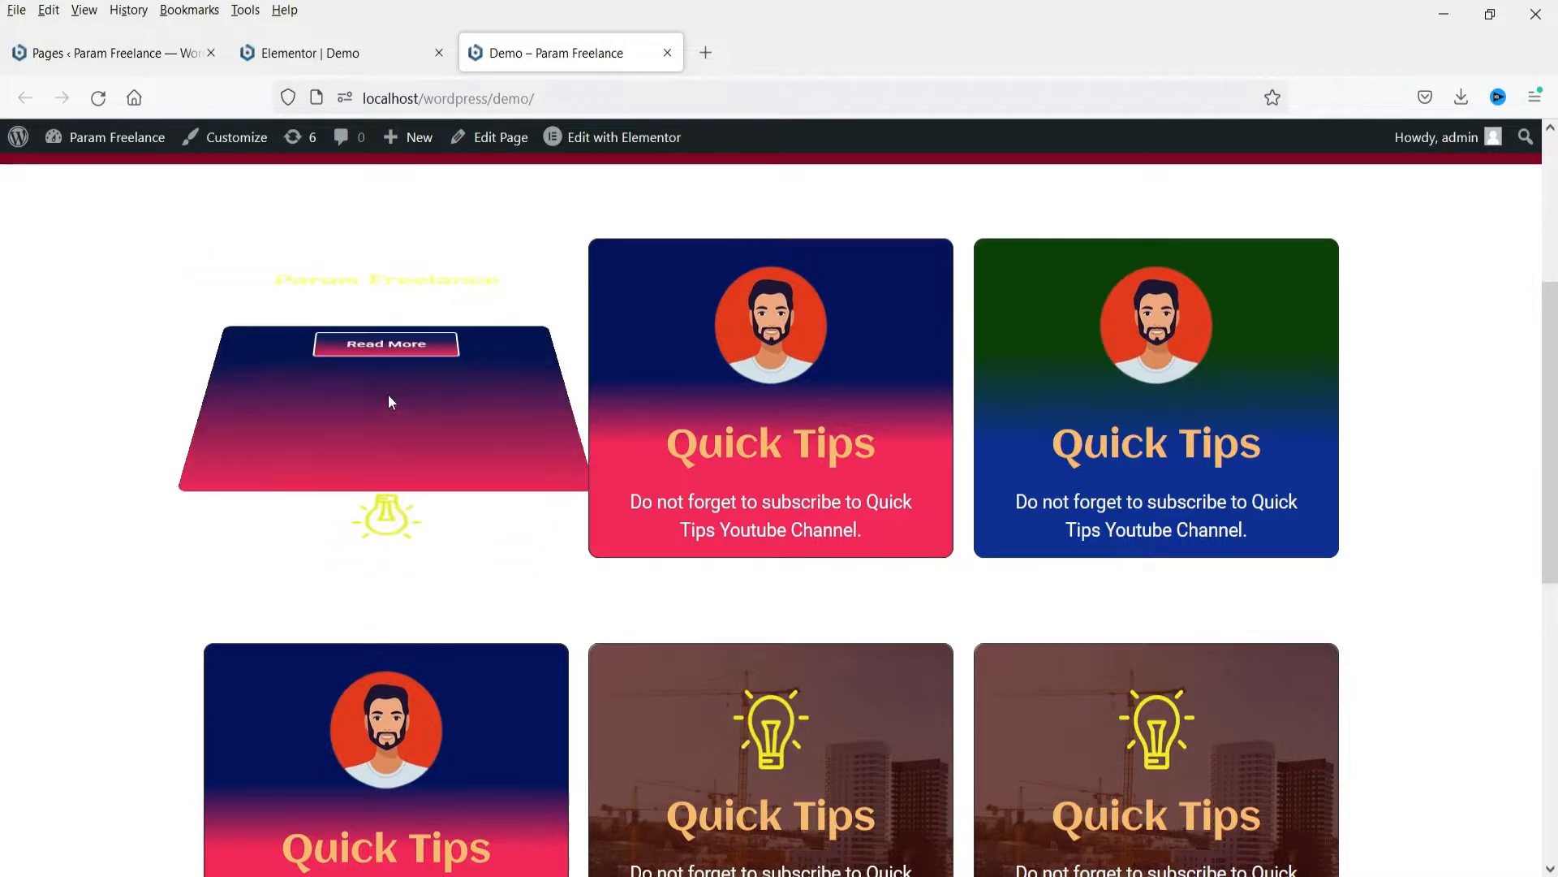
{"action": "left_click", "coordinate": [345, 56]}
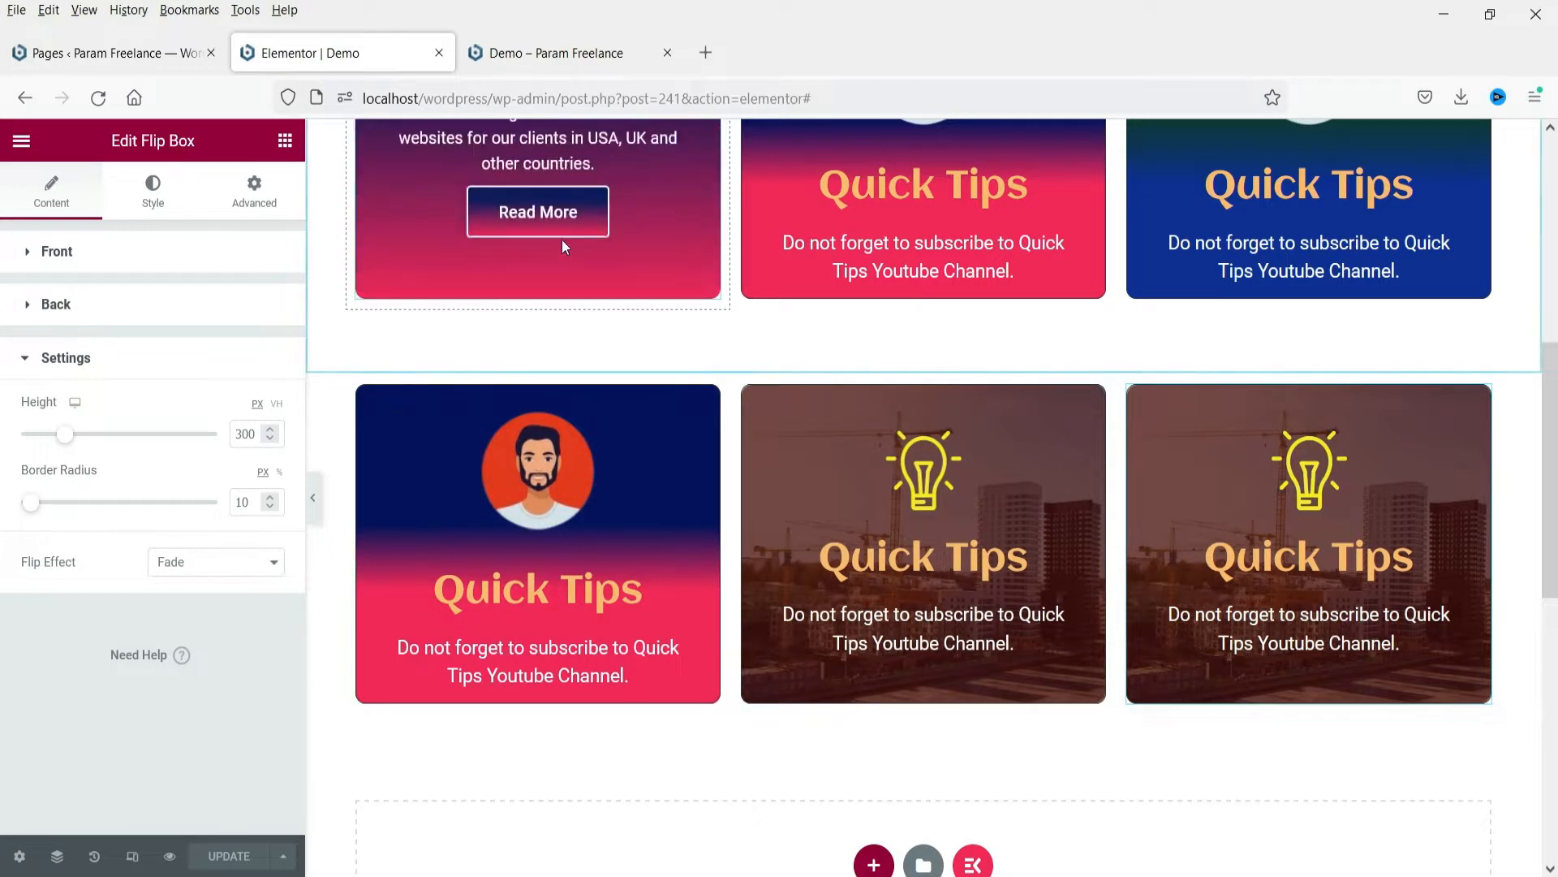
Add a three-column section below the second row with 60 px top and bottom padding.
{"action": "left_click", "coordinate": [872, 862]}
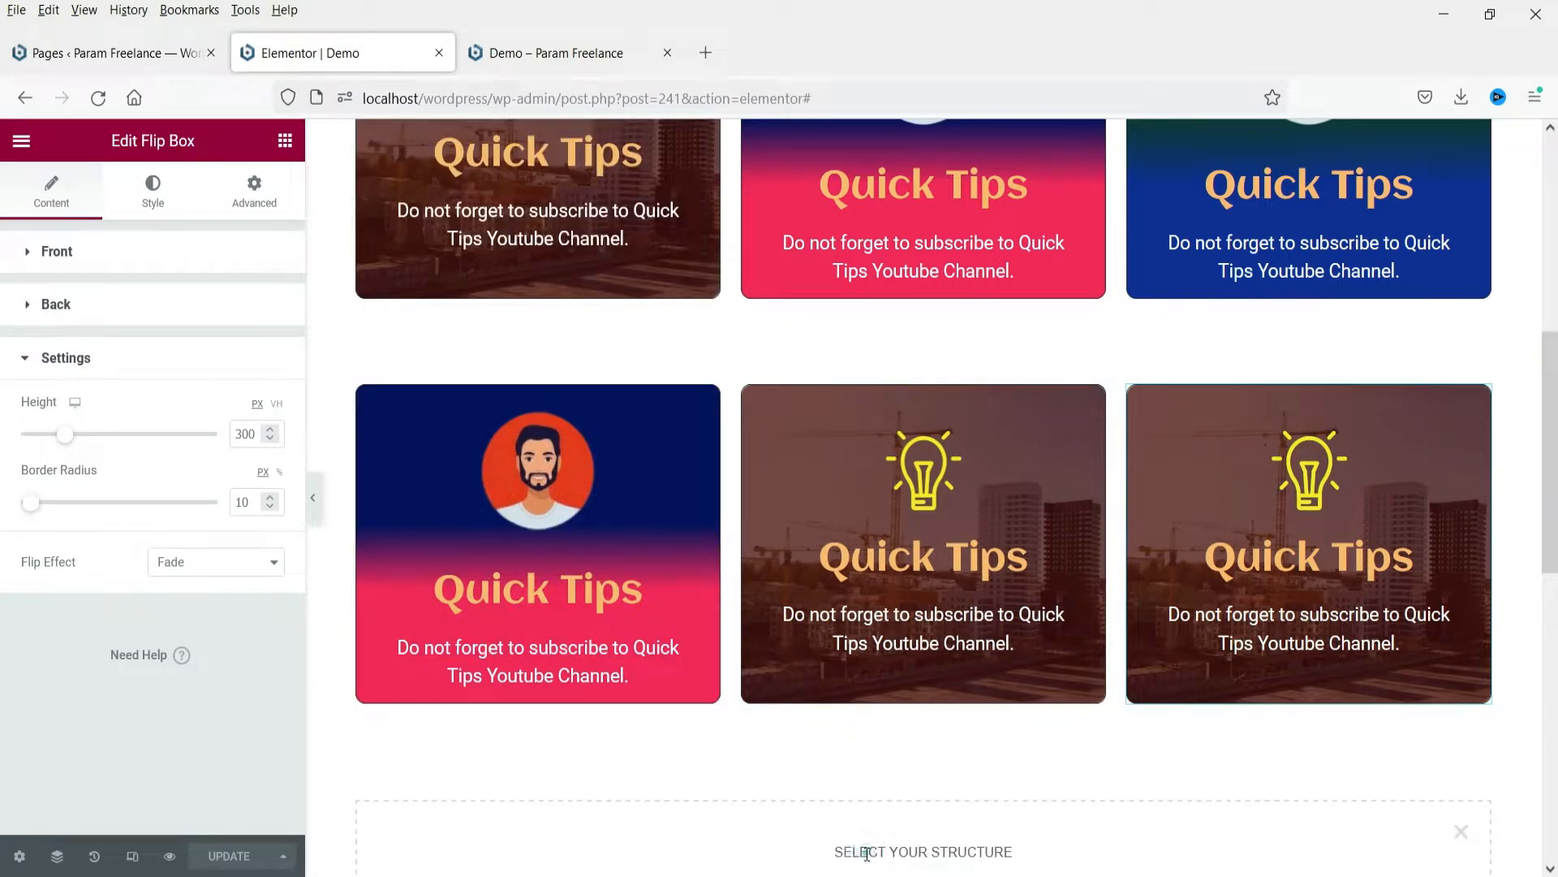
{"action": "scroll", "coordinate": [1171, 645], "scroll_direction": "down", "scroll_amount": 4}
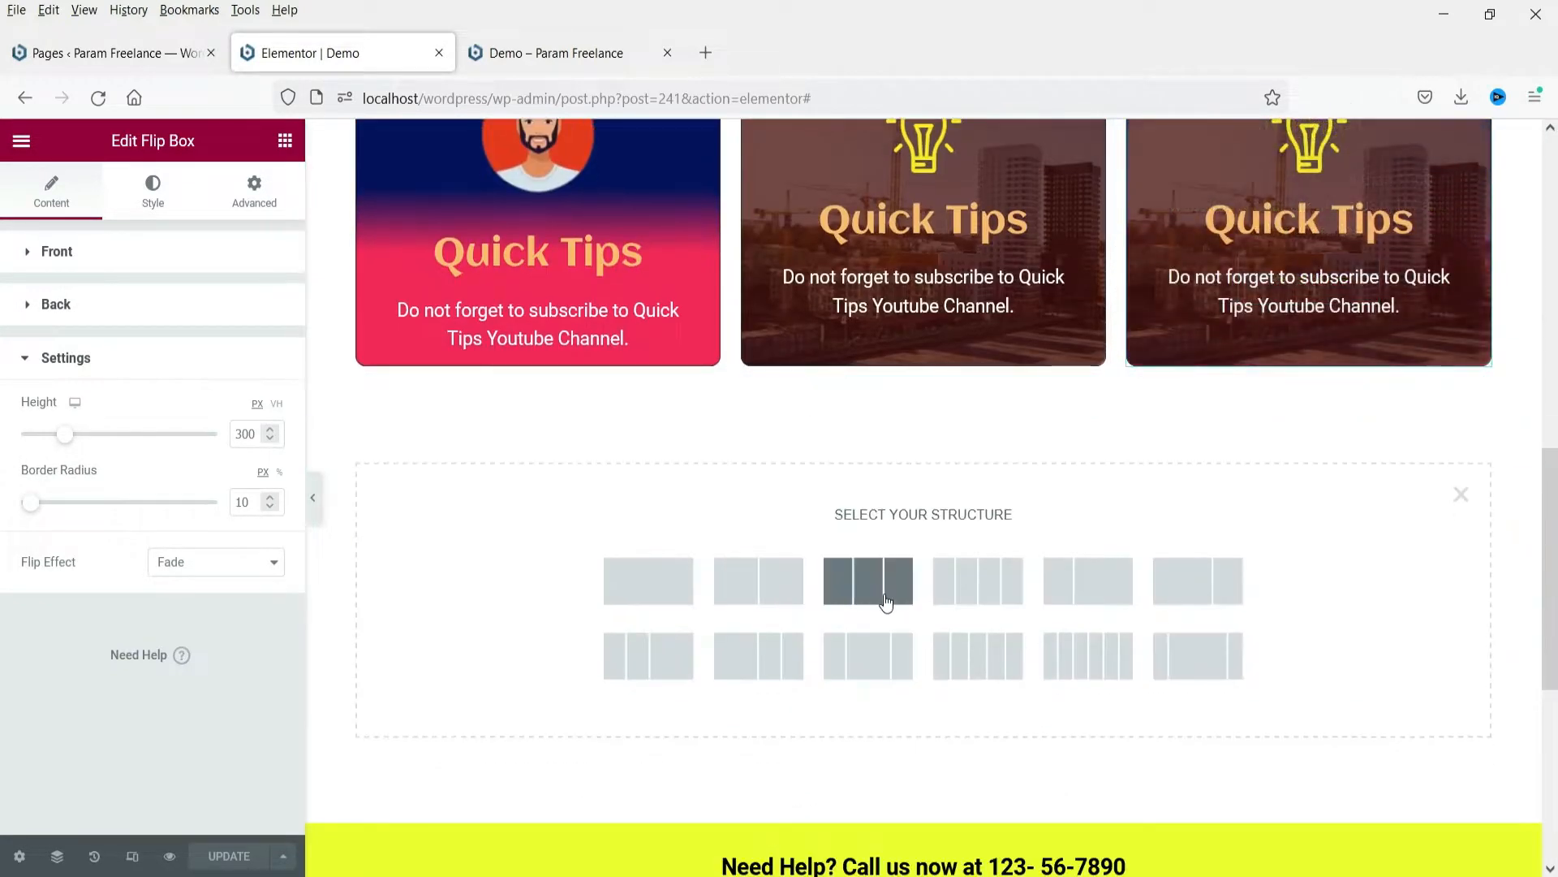
{"action": "left_click", "coordinate": [888, 601]}
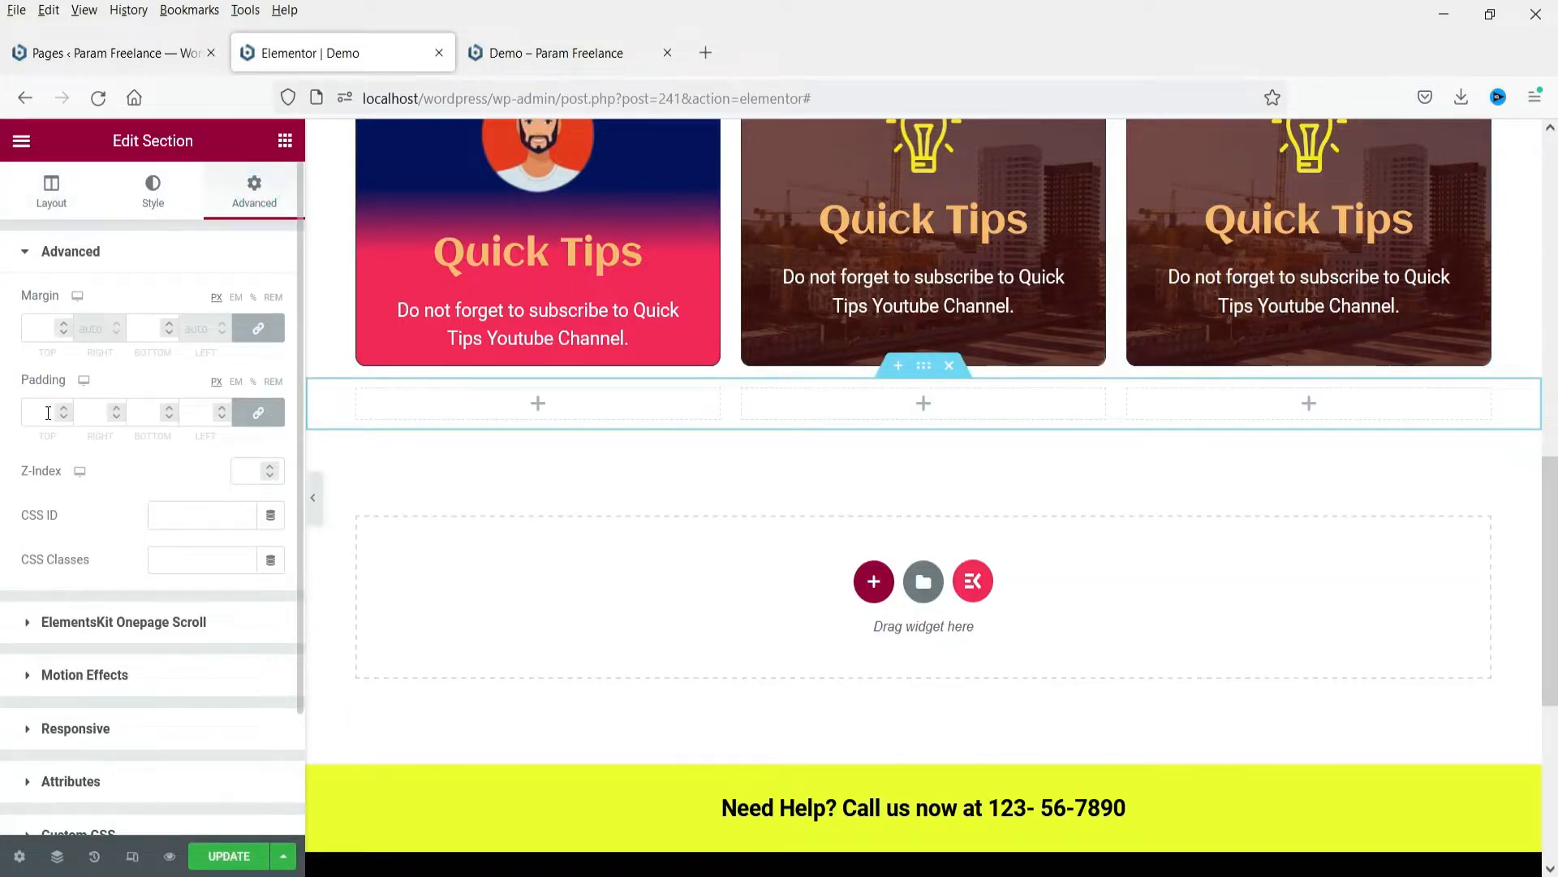
{"action": "left_click", "coordinate": [44, 402]}
{"action": "type", "text": "60"}
{"action": "key", "text": "Tab"}
{"action": "key", "text": "Tab"}
{"action": "type", "text": "60"}
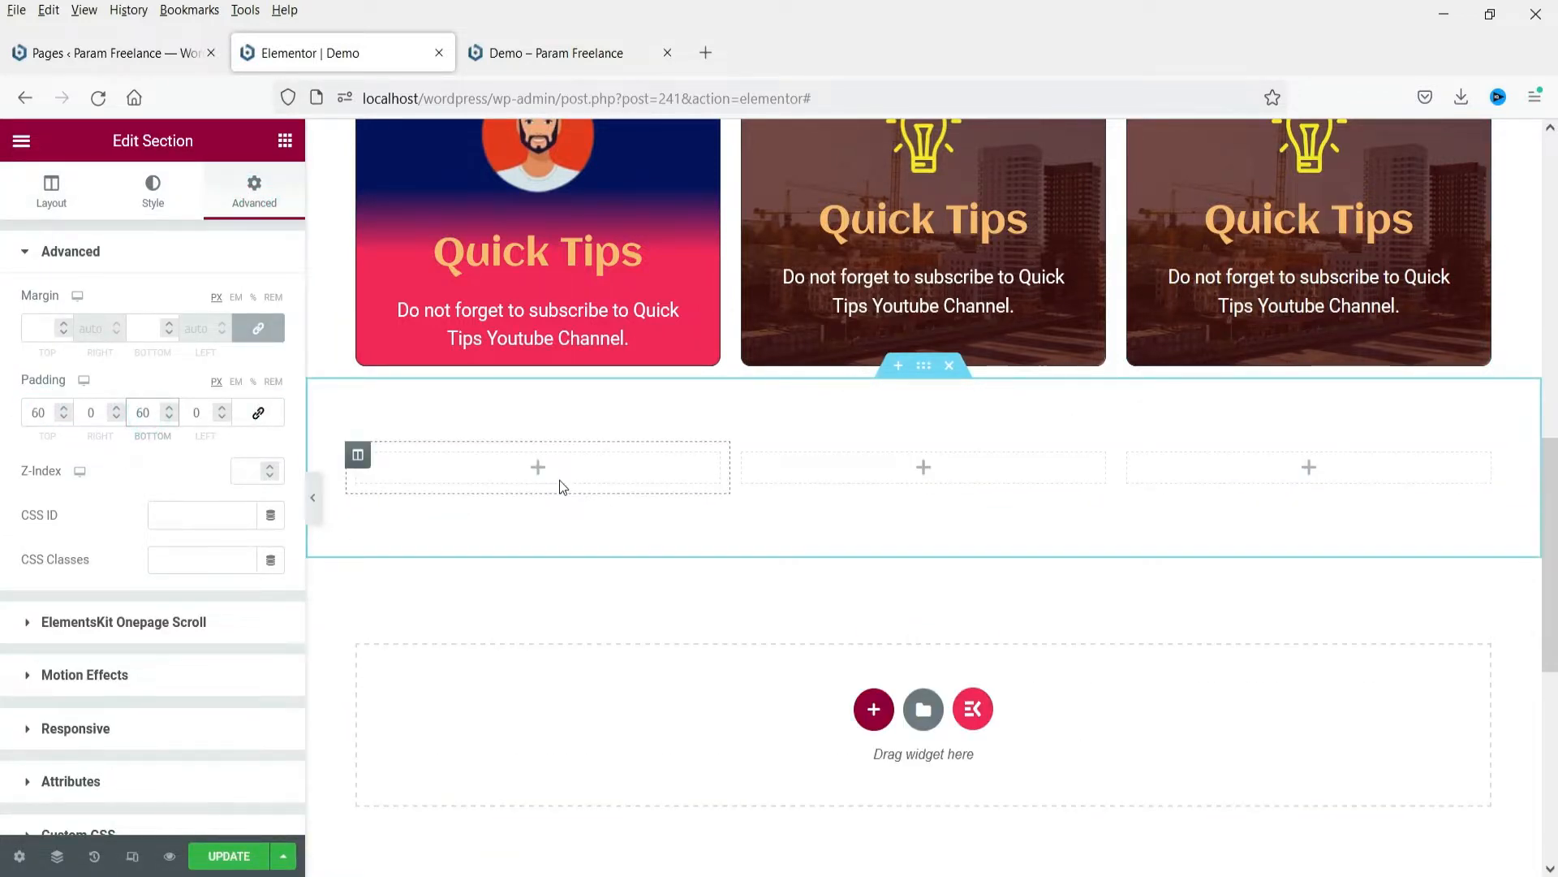
Paste the light-bulb flip box into the third row's first column and set its flip direction to Left.
{"action": "left_click", "coordinate": [539, 469]}
{"action": "right_click", "coordinate": [545, 479]}
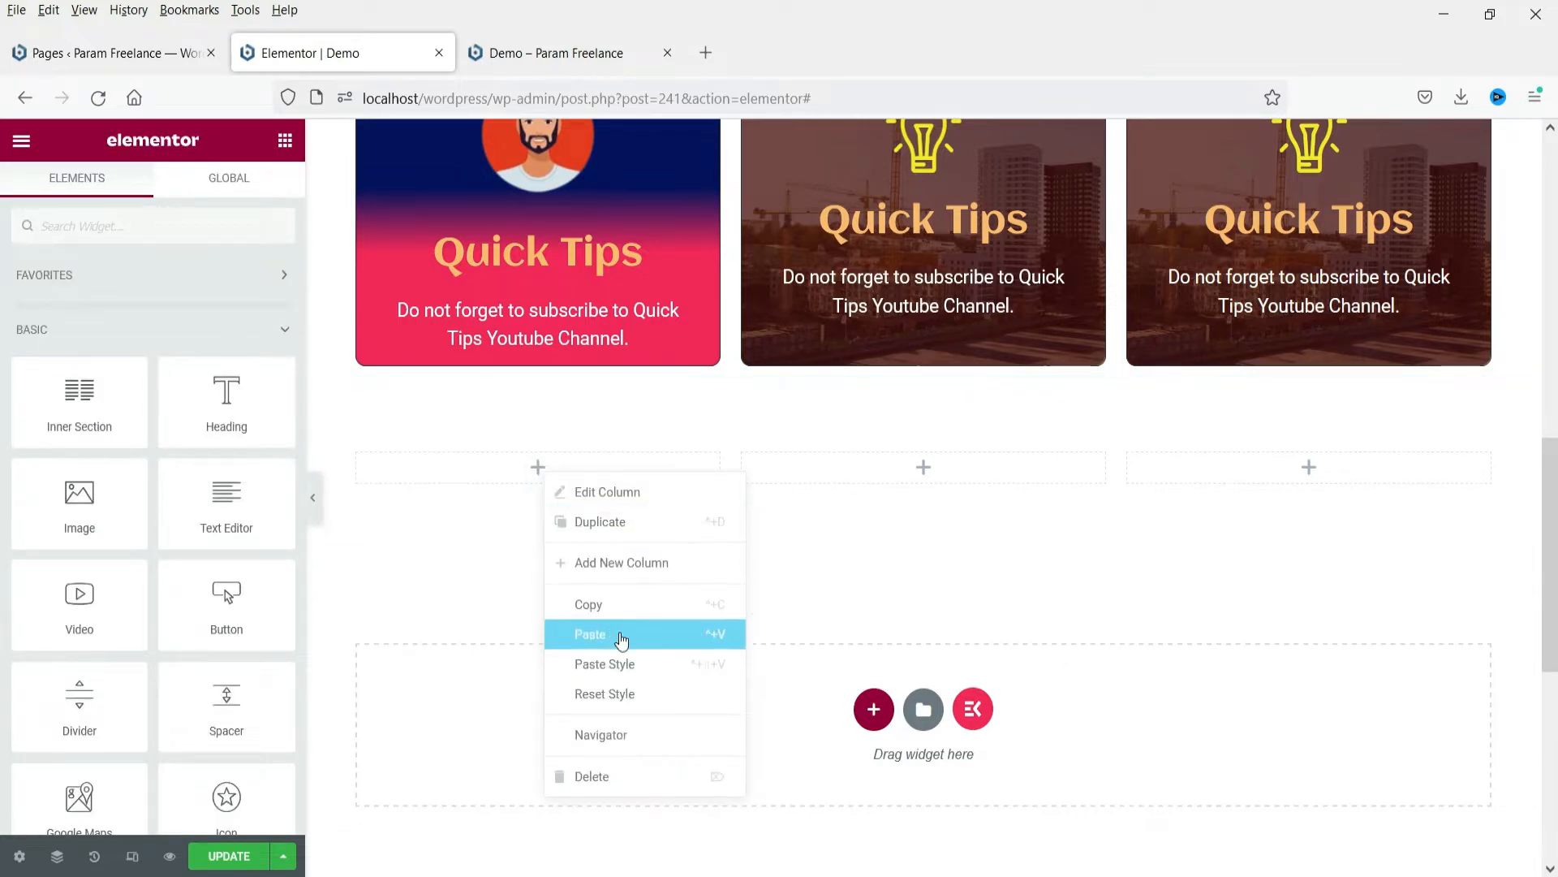
{"action": "left_click", "coordinate": [620, 635]}
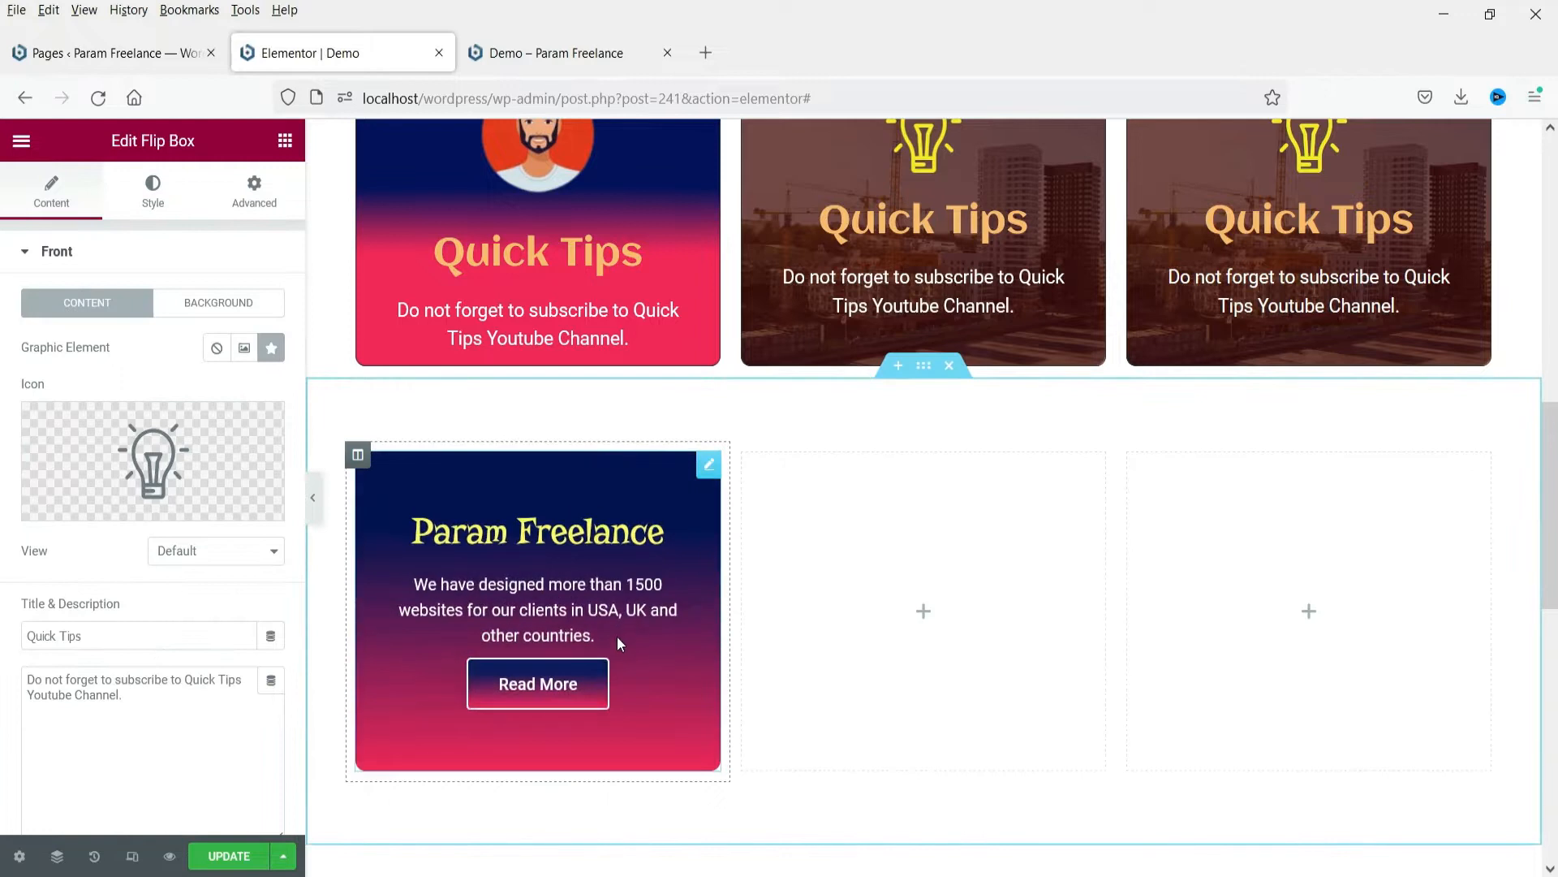
{"action": "left_click", "coordinate": [58, 253]}
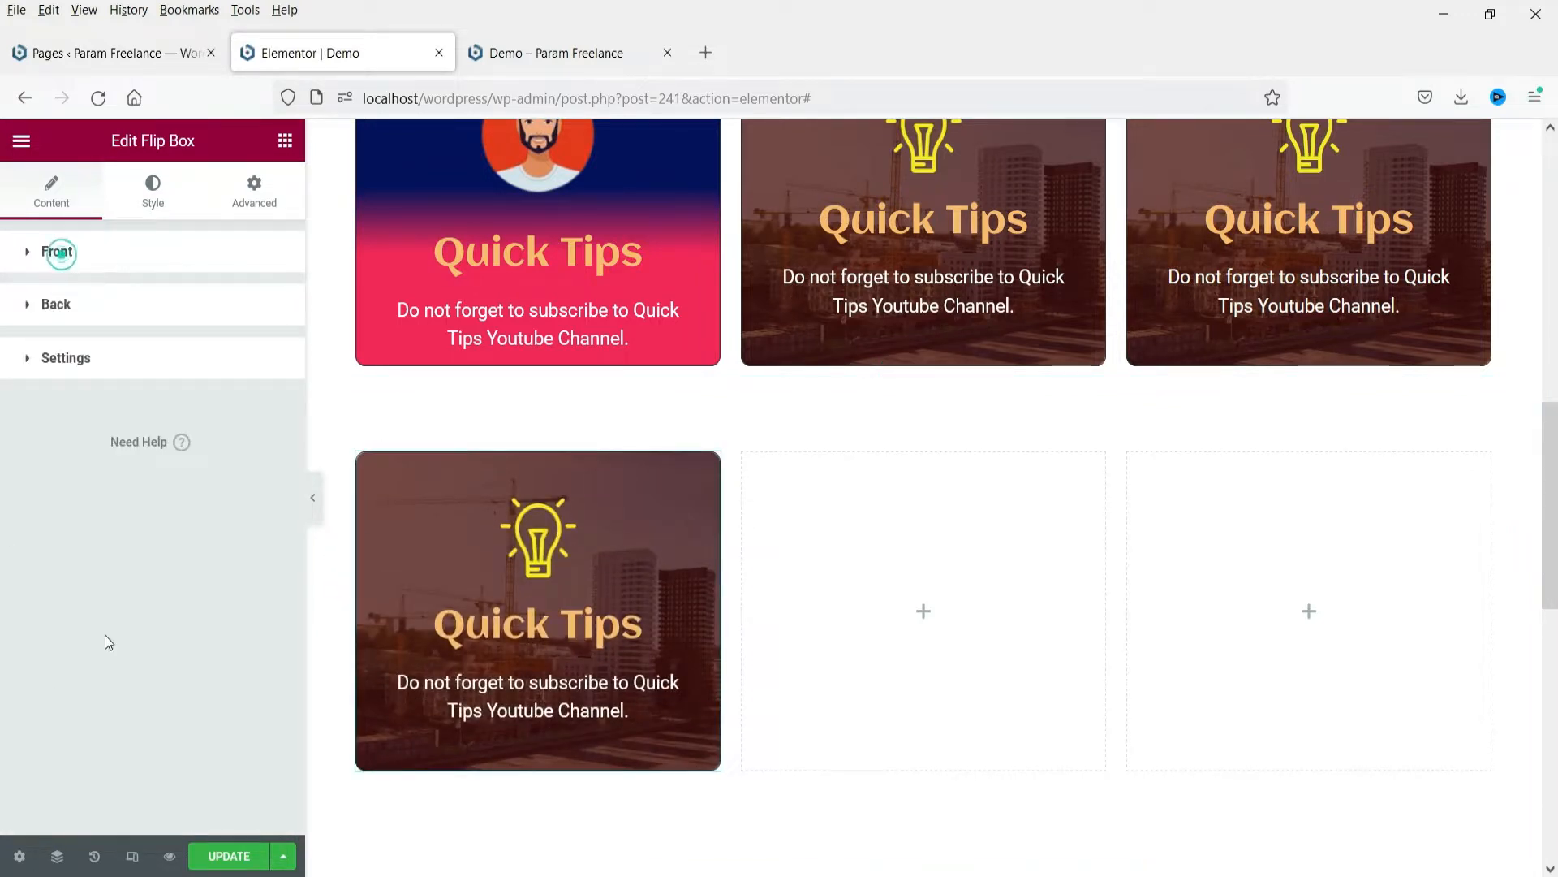
{"action": "left_click", "coordinate": [111, 366]}
{"action": "left_click", "coordinate": [220, 606]}
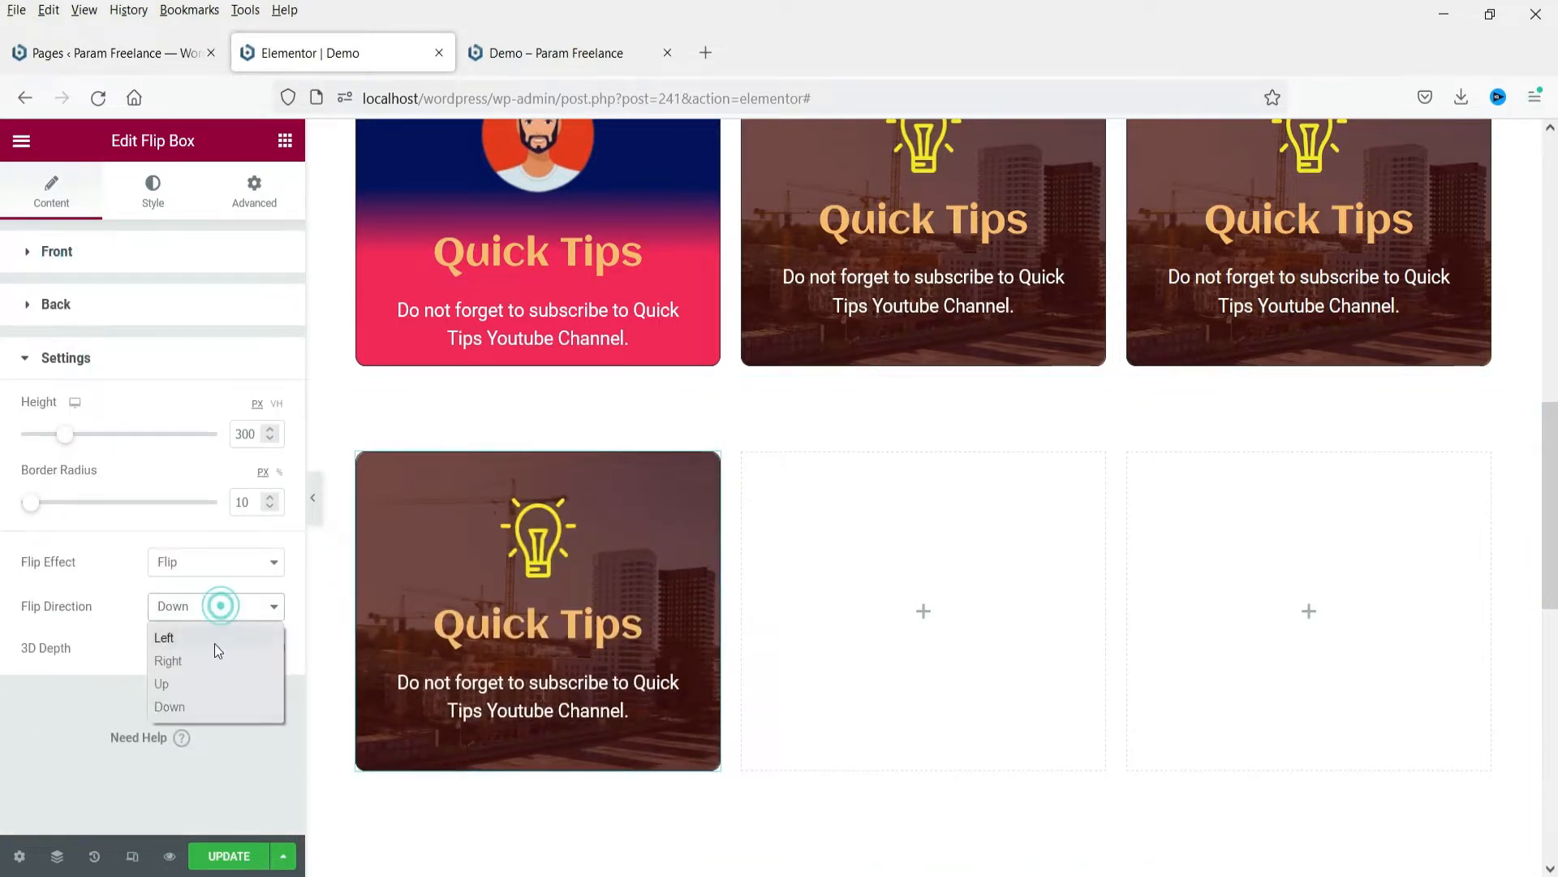
{"action": "left_click", "coordinate": [205, 637]}
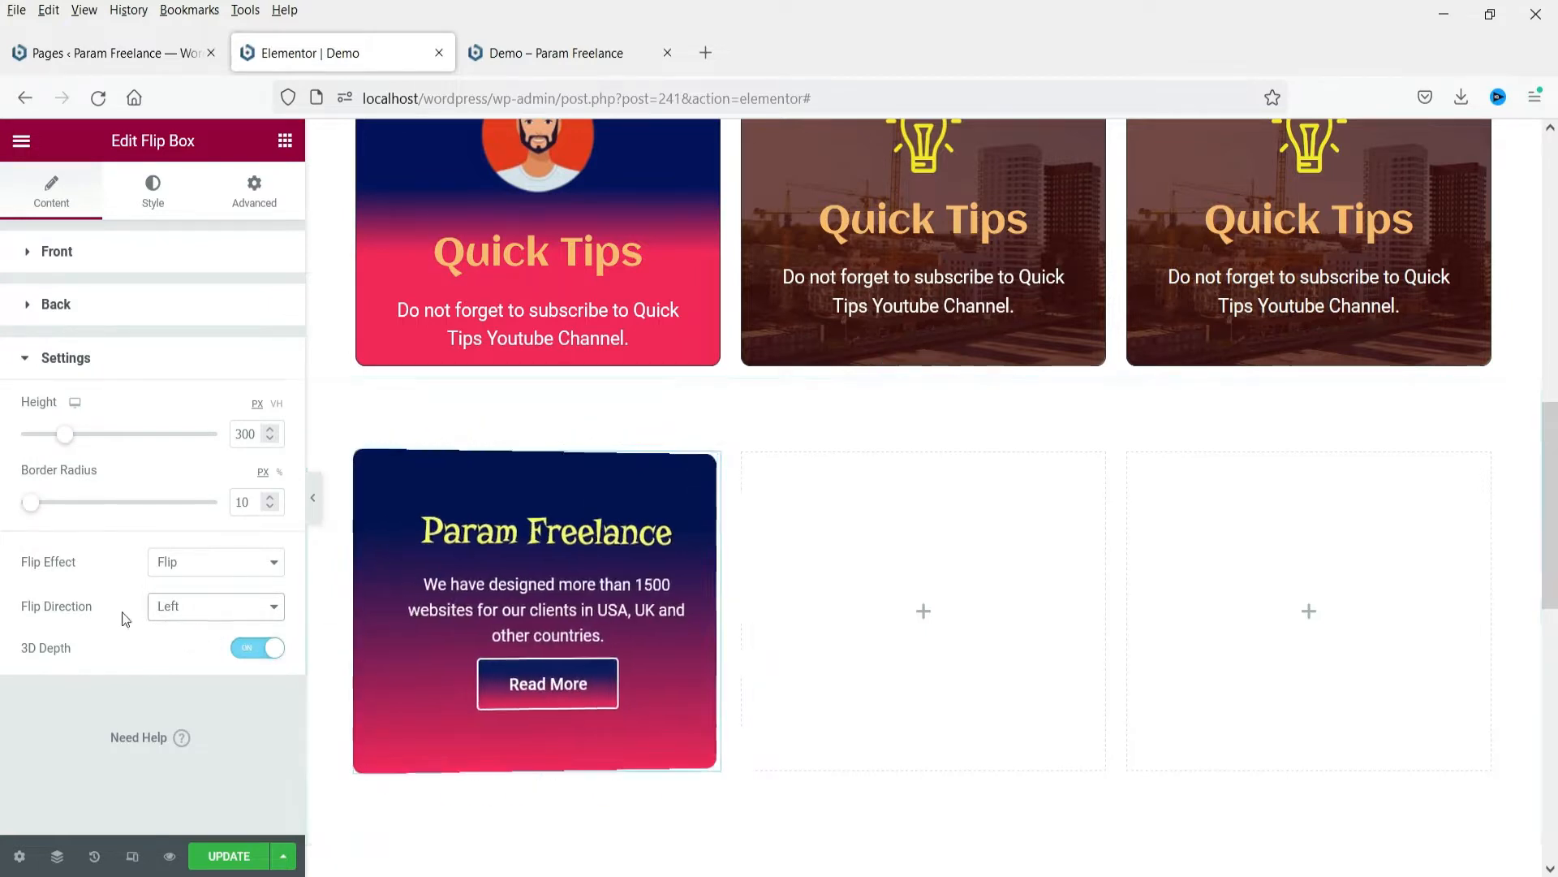
Paste the light-bulb flip box into the third row's middle column and set its flip direction to Right.
{"action": "right_click", "coordinate": [874, 542]}
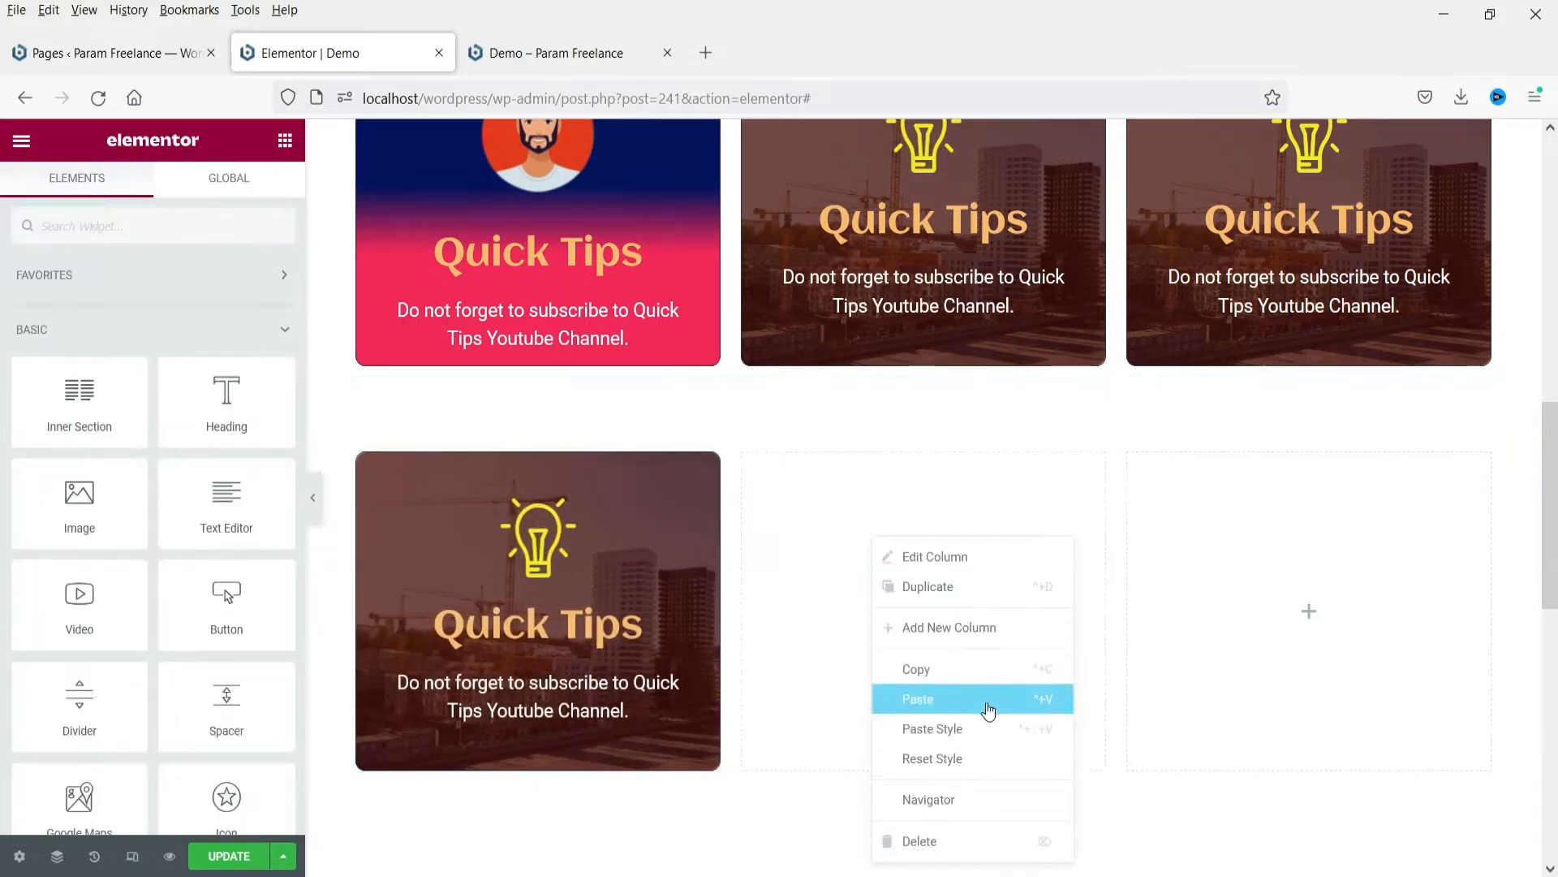
{"action": "left_click", "coordinate": [975, 700]}
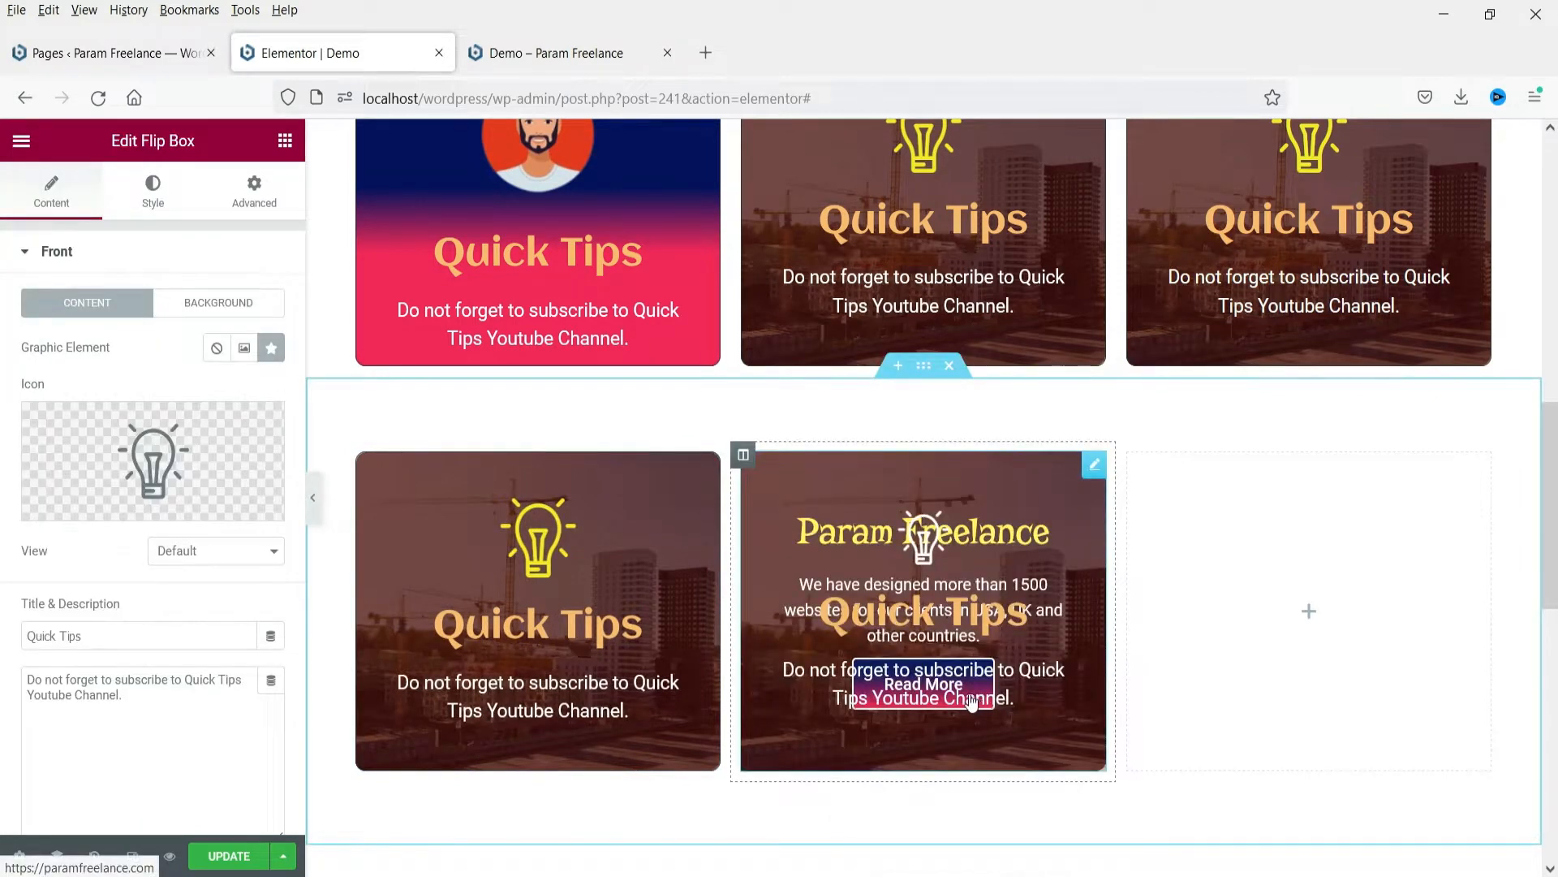
{"action": "scroll", "coordinate": [81, 703], "scroll_direction": "down", "scroll_amount": 3}
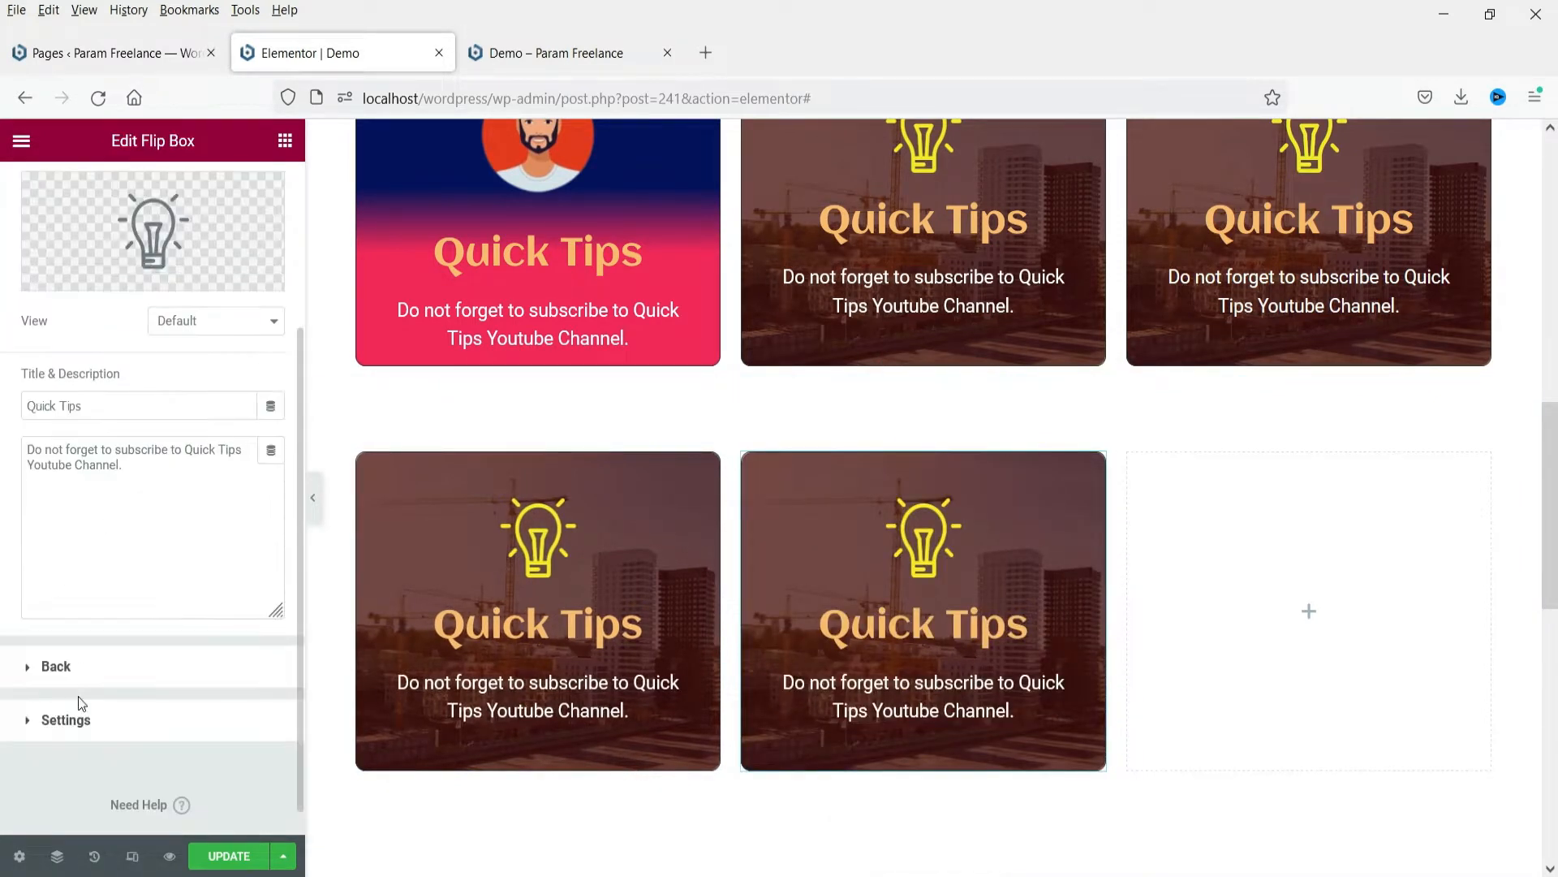
{"action": "left_click", "coordinate": [99, 724]}
{"action": "left_click", "coordinate": [202, 560]}
{"action": "left_click", "coordinate": [202, 558]}
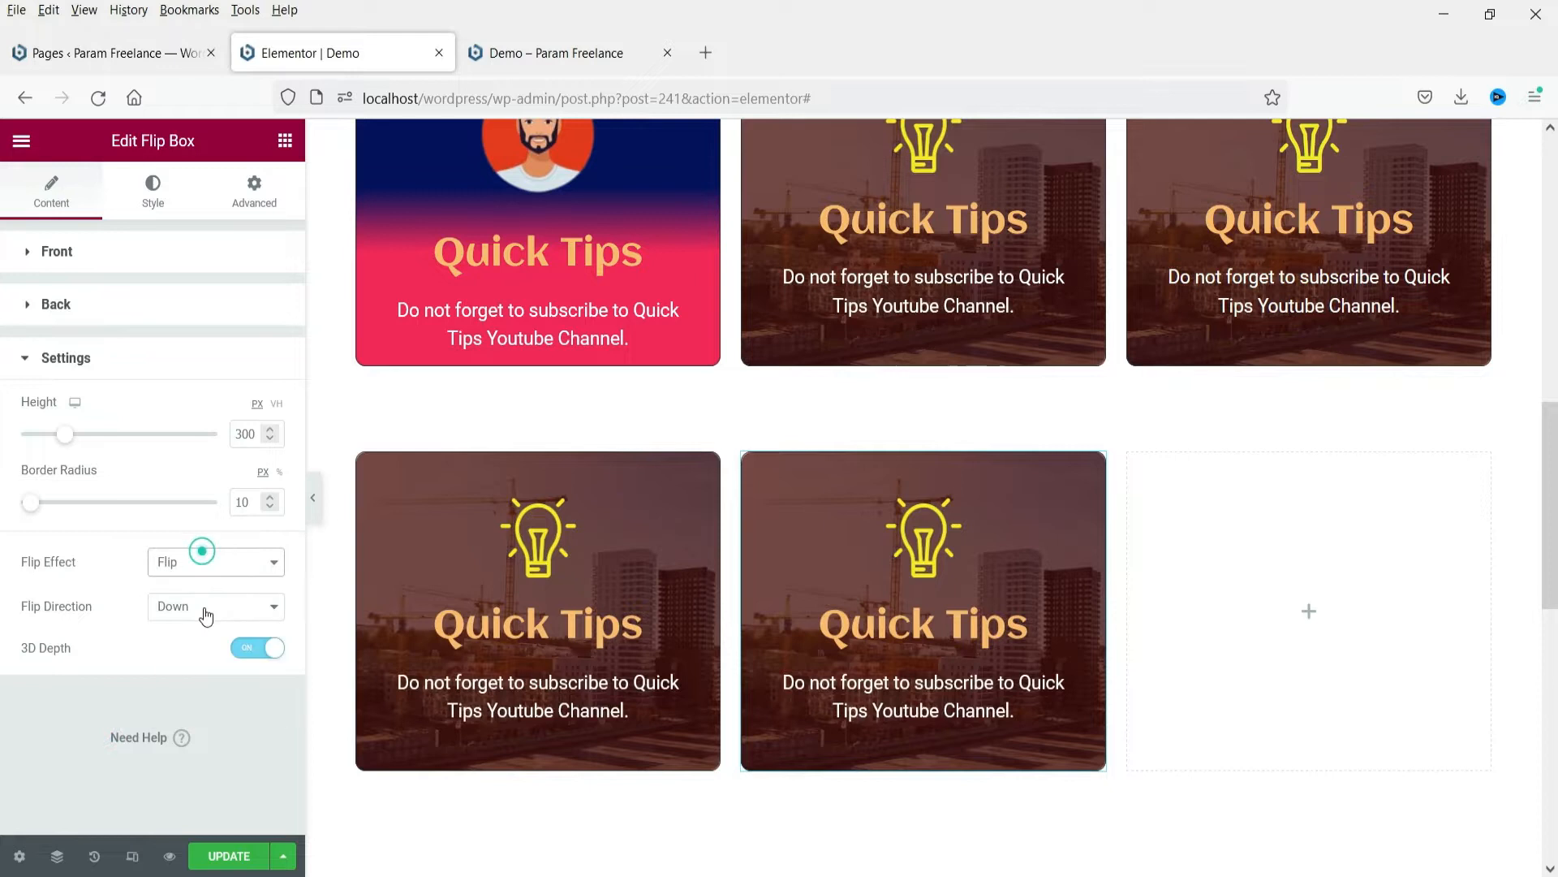
{"action": "left_click", "coordinate": [204, 606]}
{"action": "left_click", "coordinate": [219, 666]}
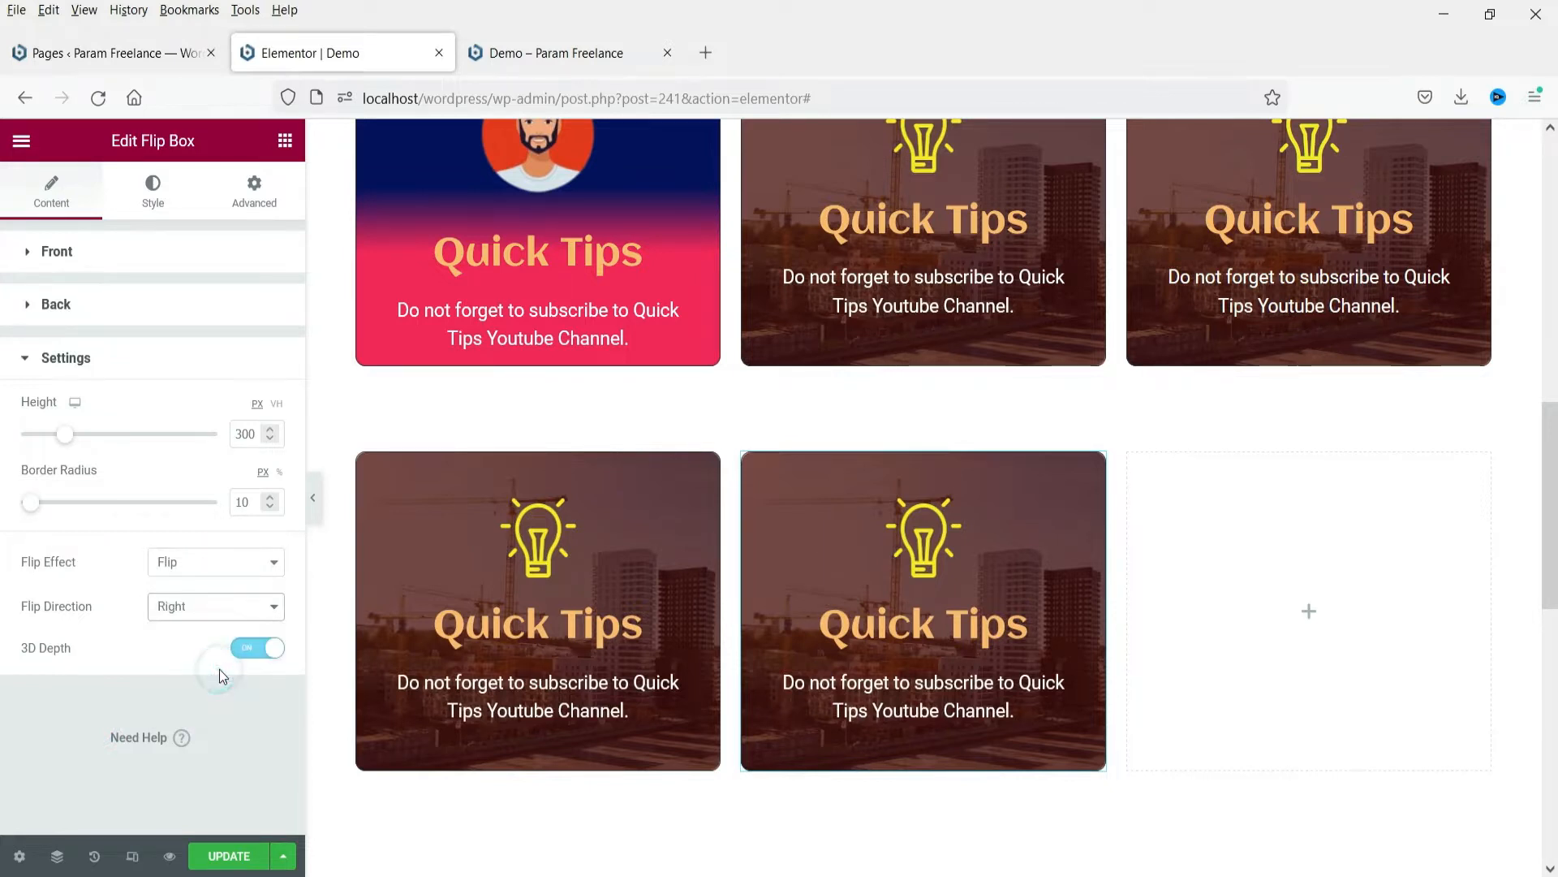
Paste the light-bulb flip box into the third row's last column, set its flip direction to Up, and update the page.
{"action": "right_click", "coordinate": [1289, 570]}
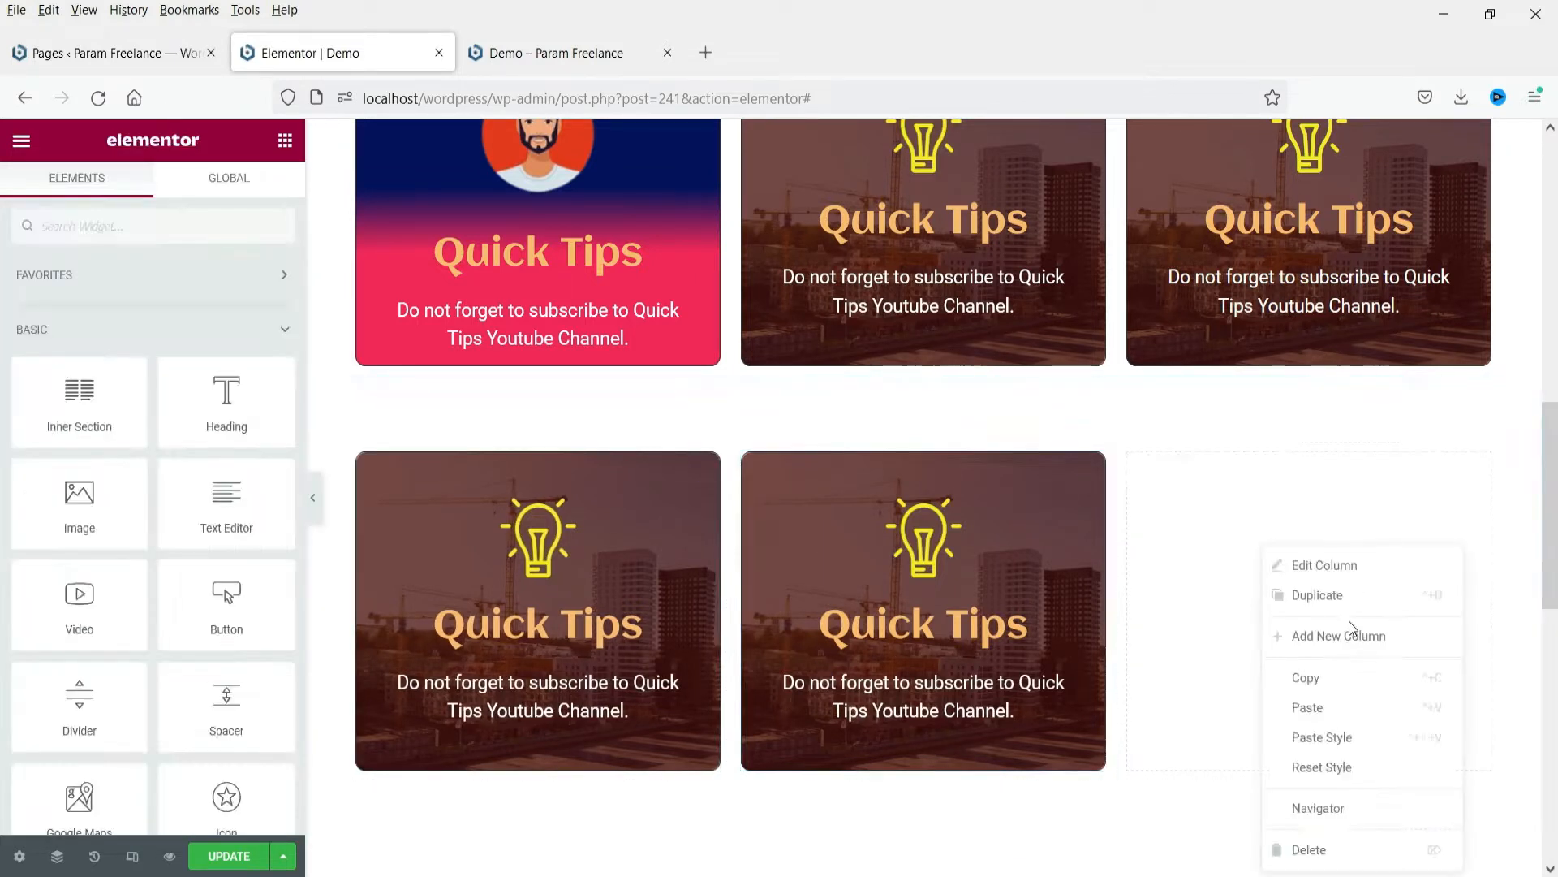
{"action": "left_click", "coordinate": [1350, 703]}
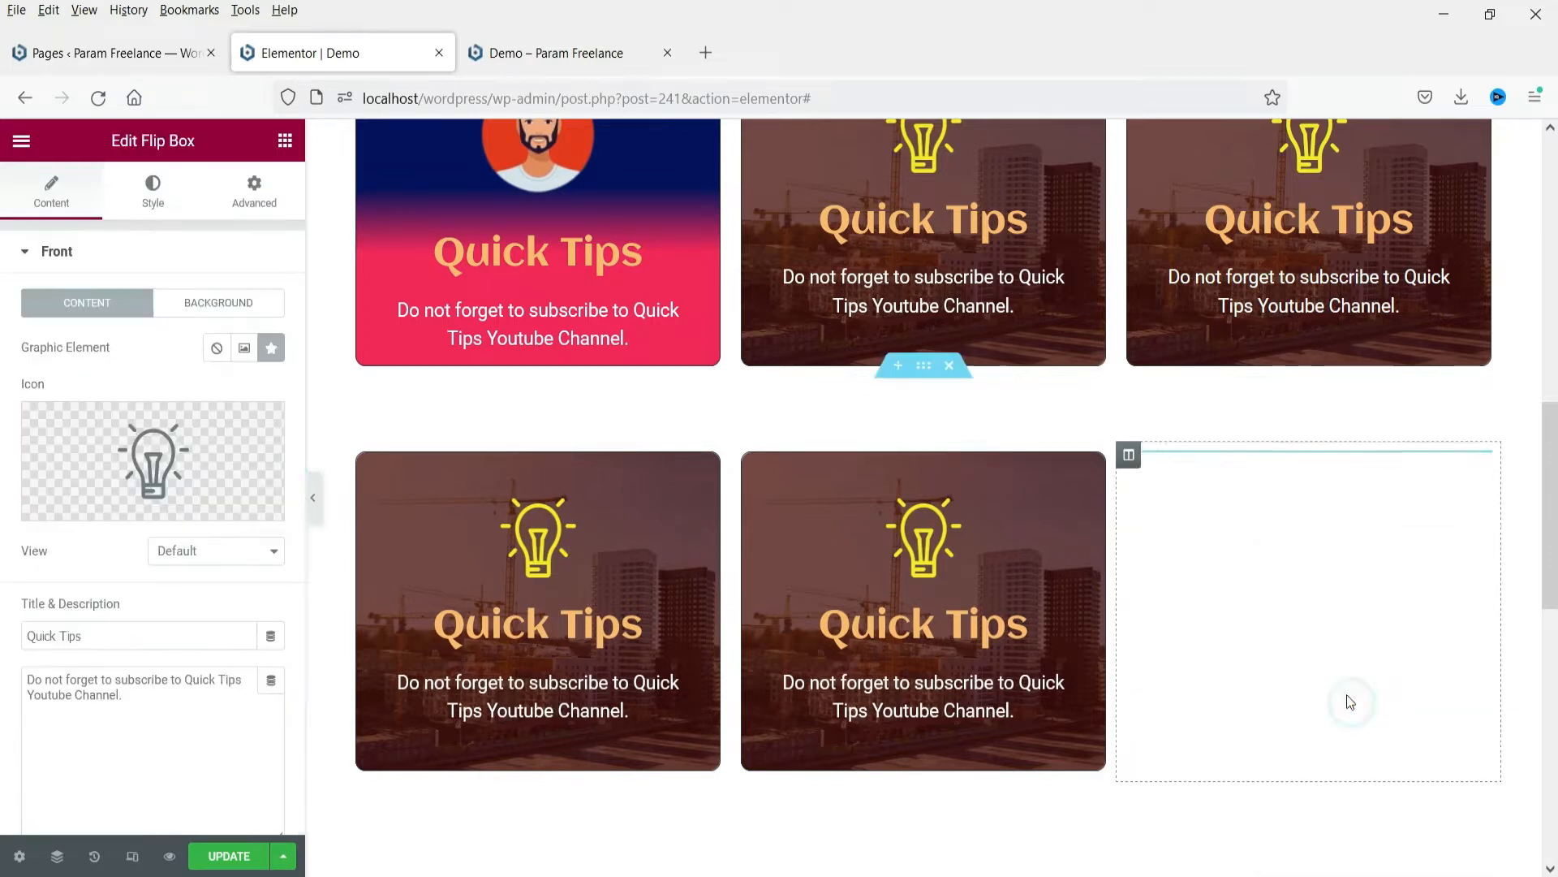
{"action": "left_click", "coordinate": [137, 252]}
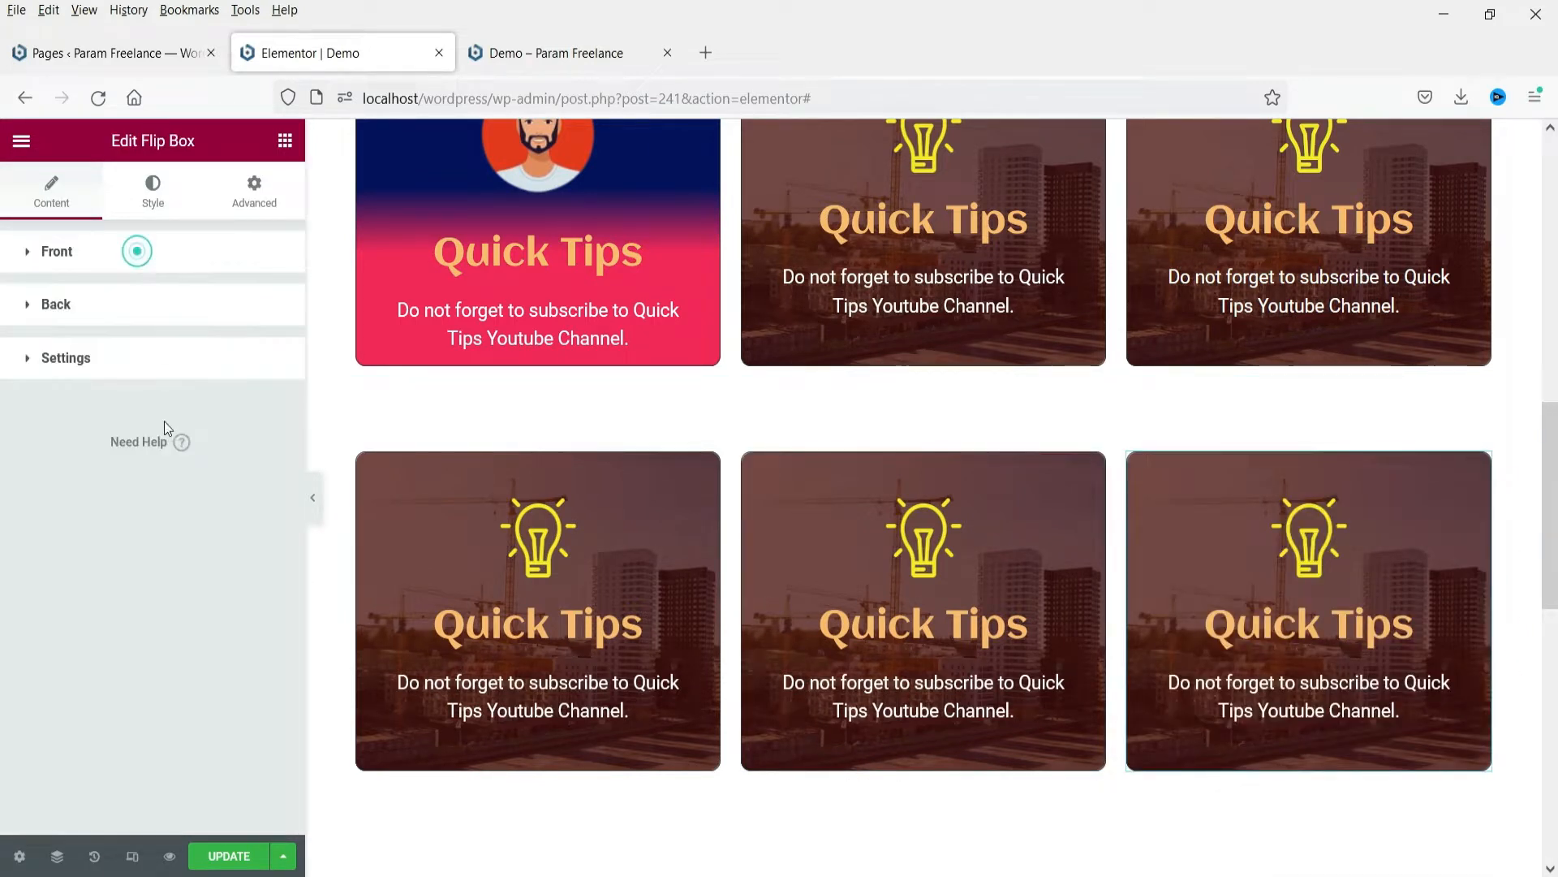
{"action": "left_click", "coordinate": [144, 359]}
{"action": "left_click", "coordinate": [178, 609]}
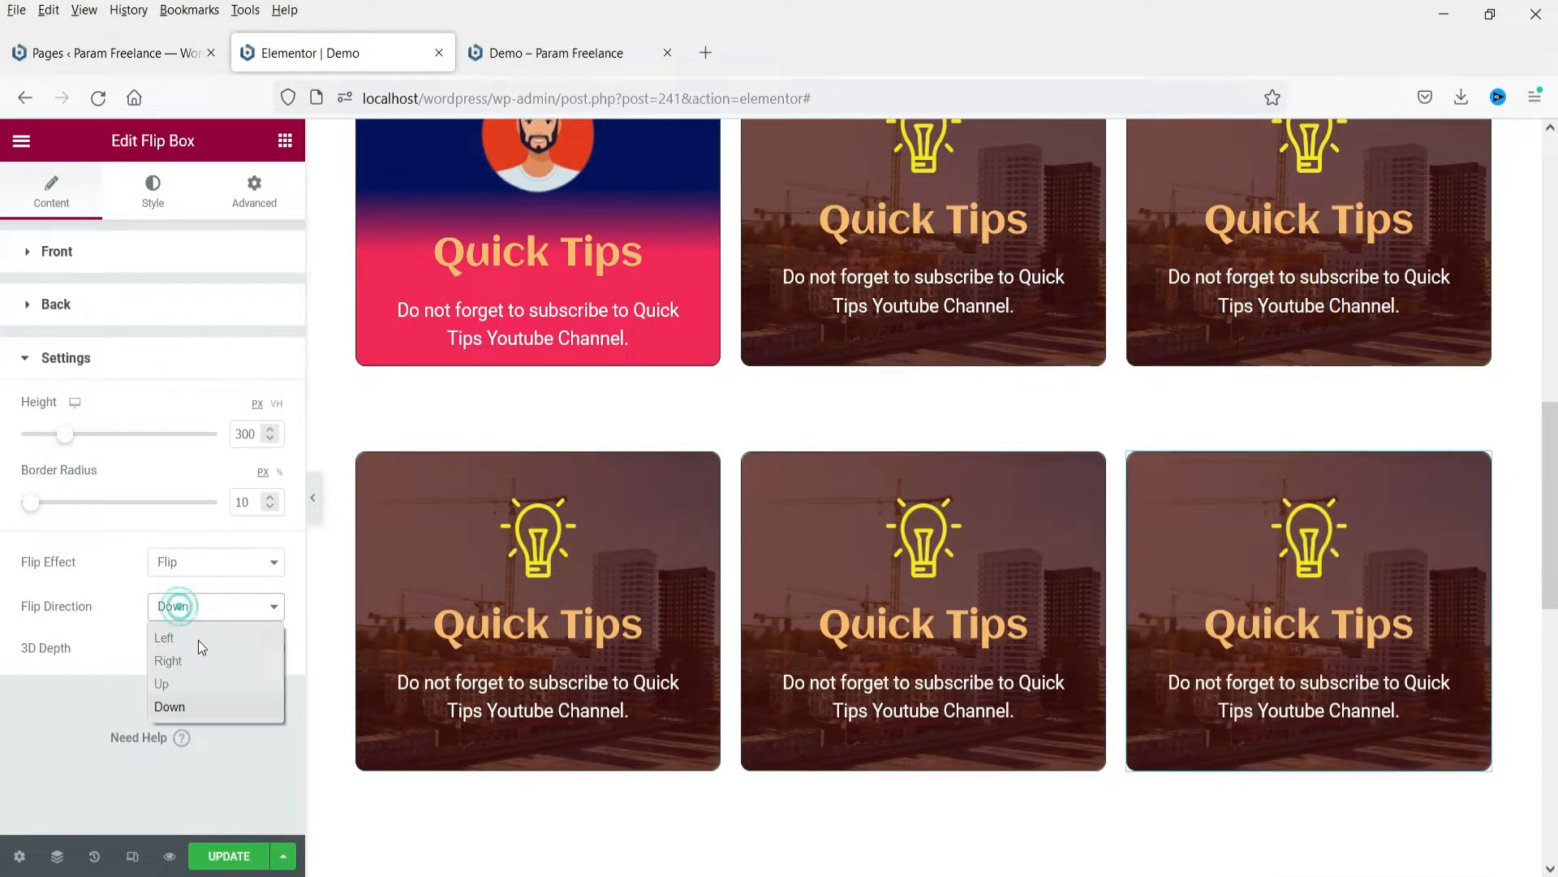
{"action": "left_click", "coordinate": [222, 690]}
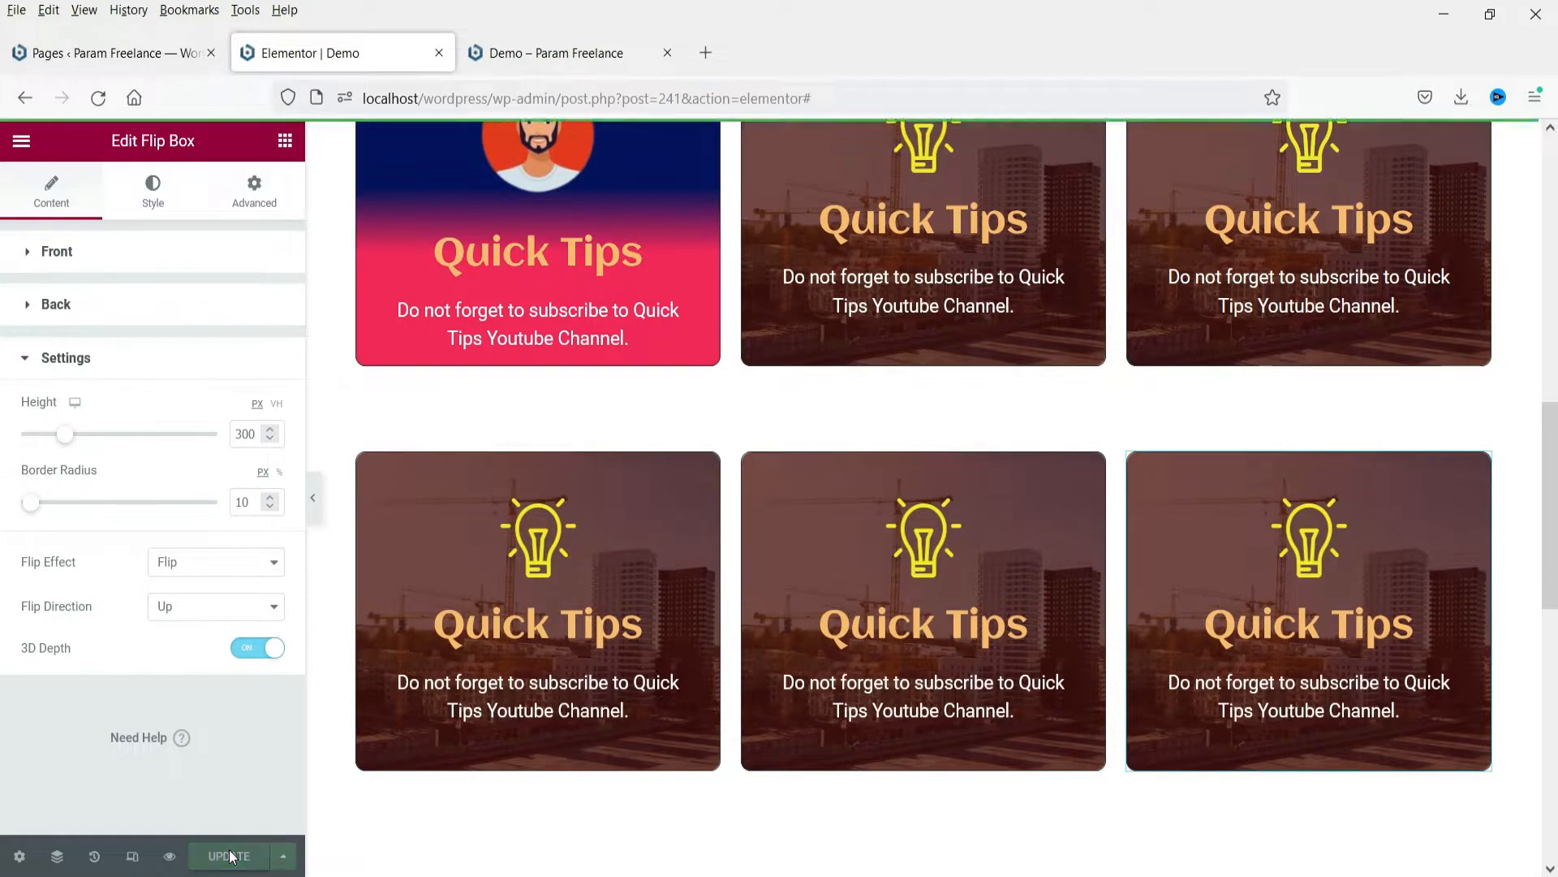
Reload the live Demo page and compare the flip directions of the first row's light-bulb box and the third row's boxes.
{"action": "left_click", "coordinate": [563, 36]}
{"action": "left_click", "coordinate": [97, 99]}
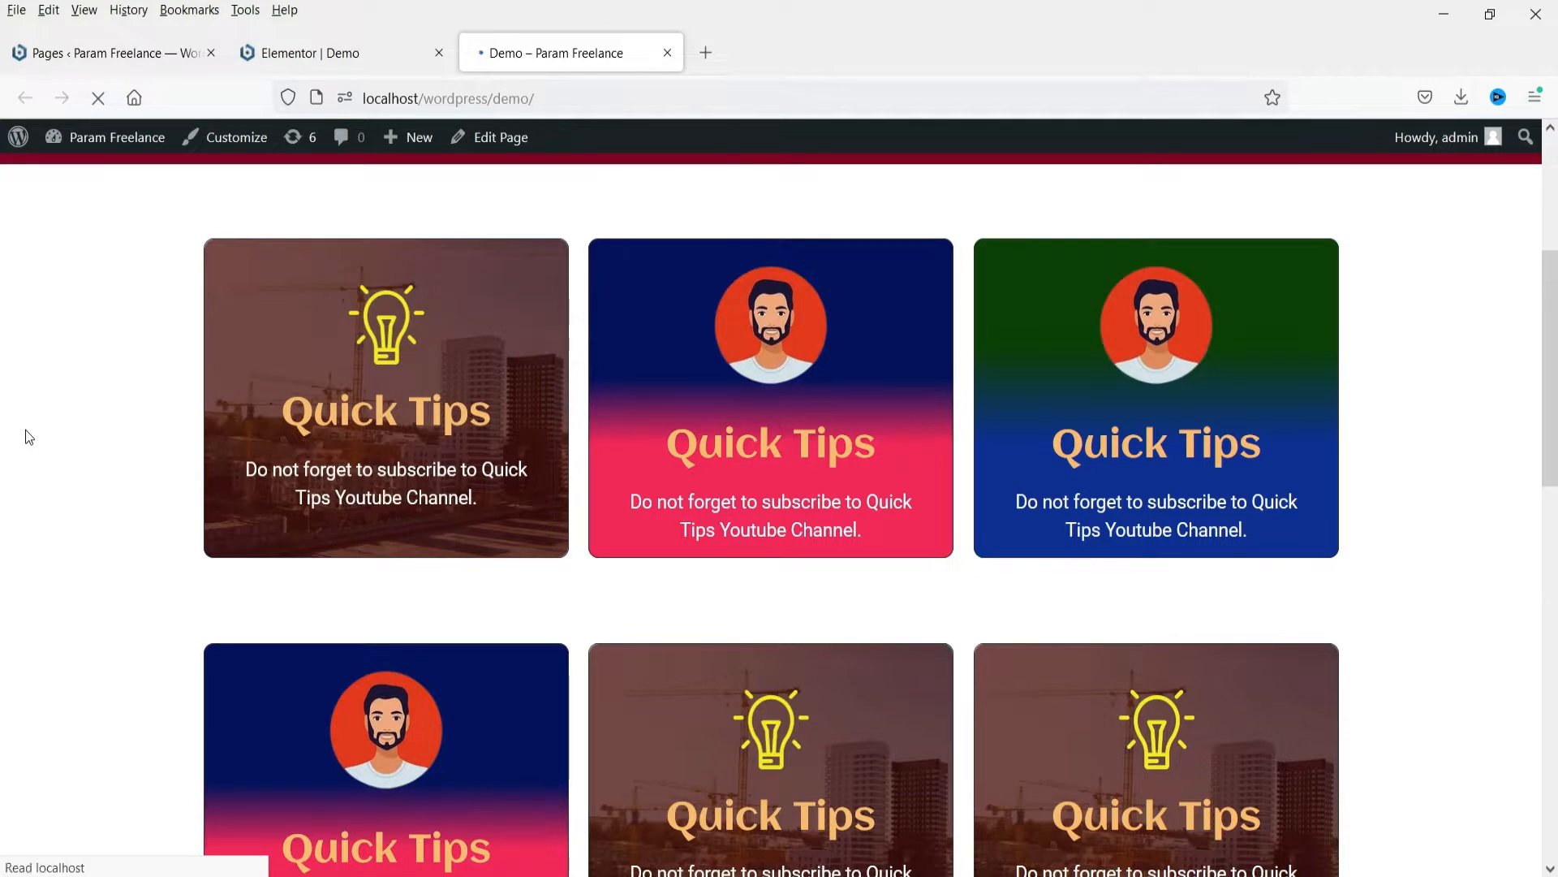
{"action": "mouse_move", "coordinate": [307, 425]}
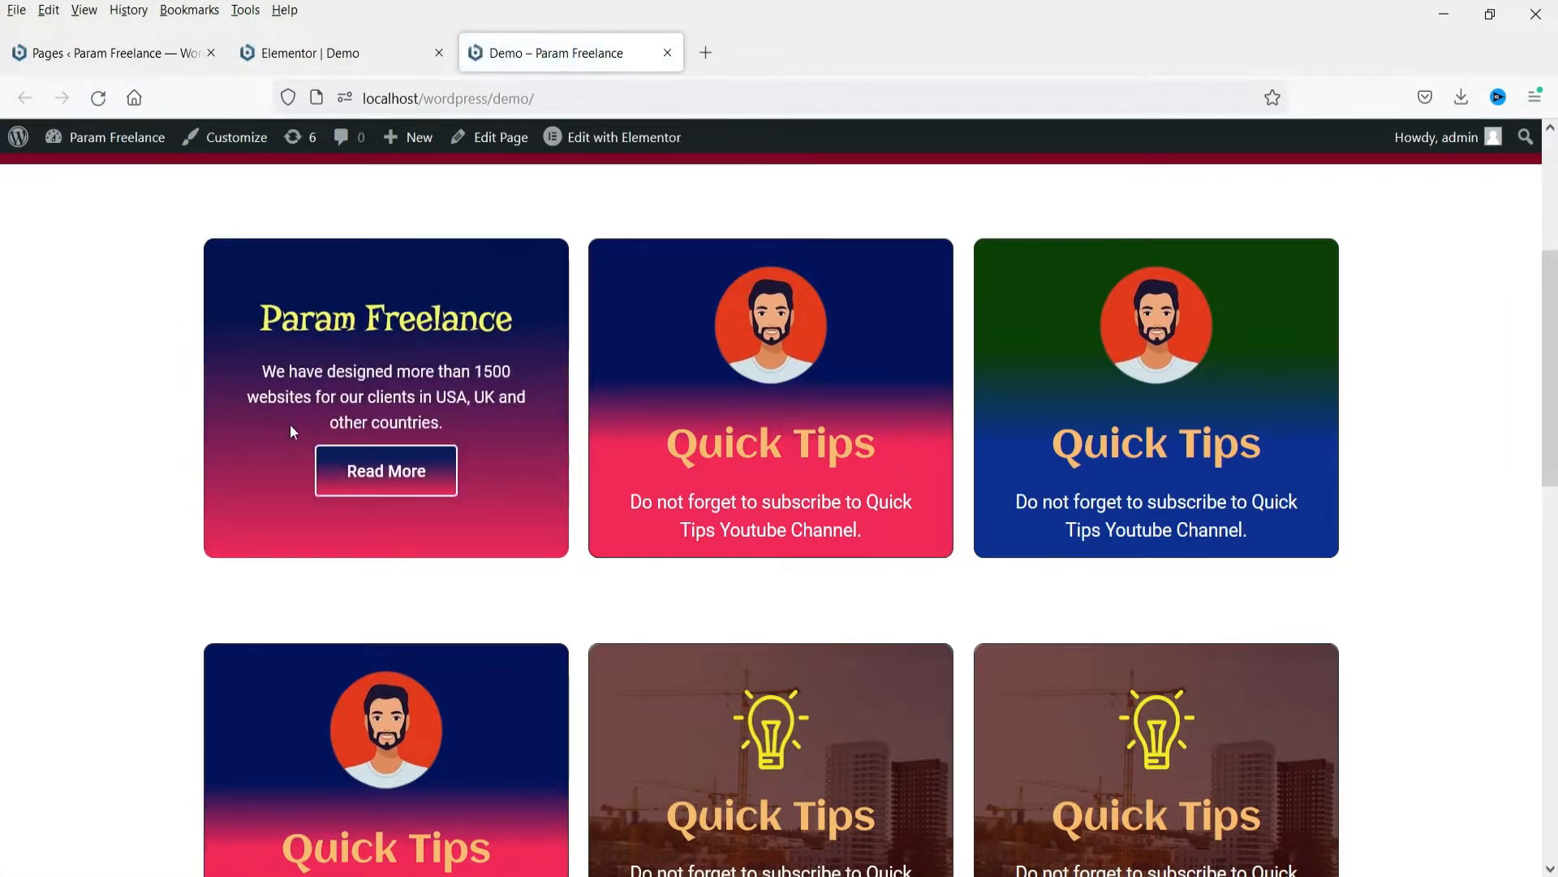
{"action": "mouse_move", "coordinate": [361, 396]}
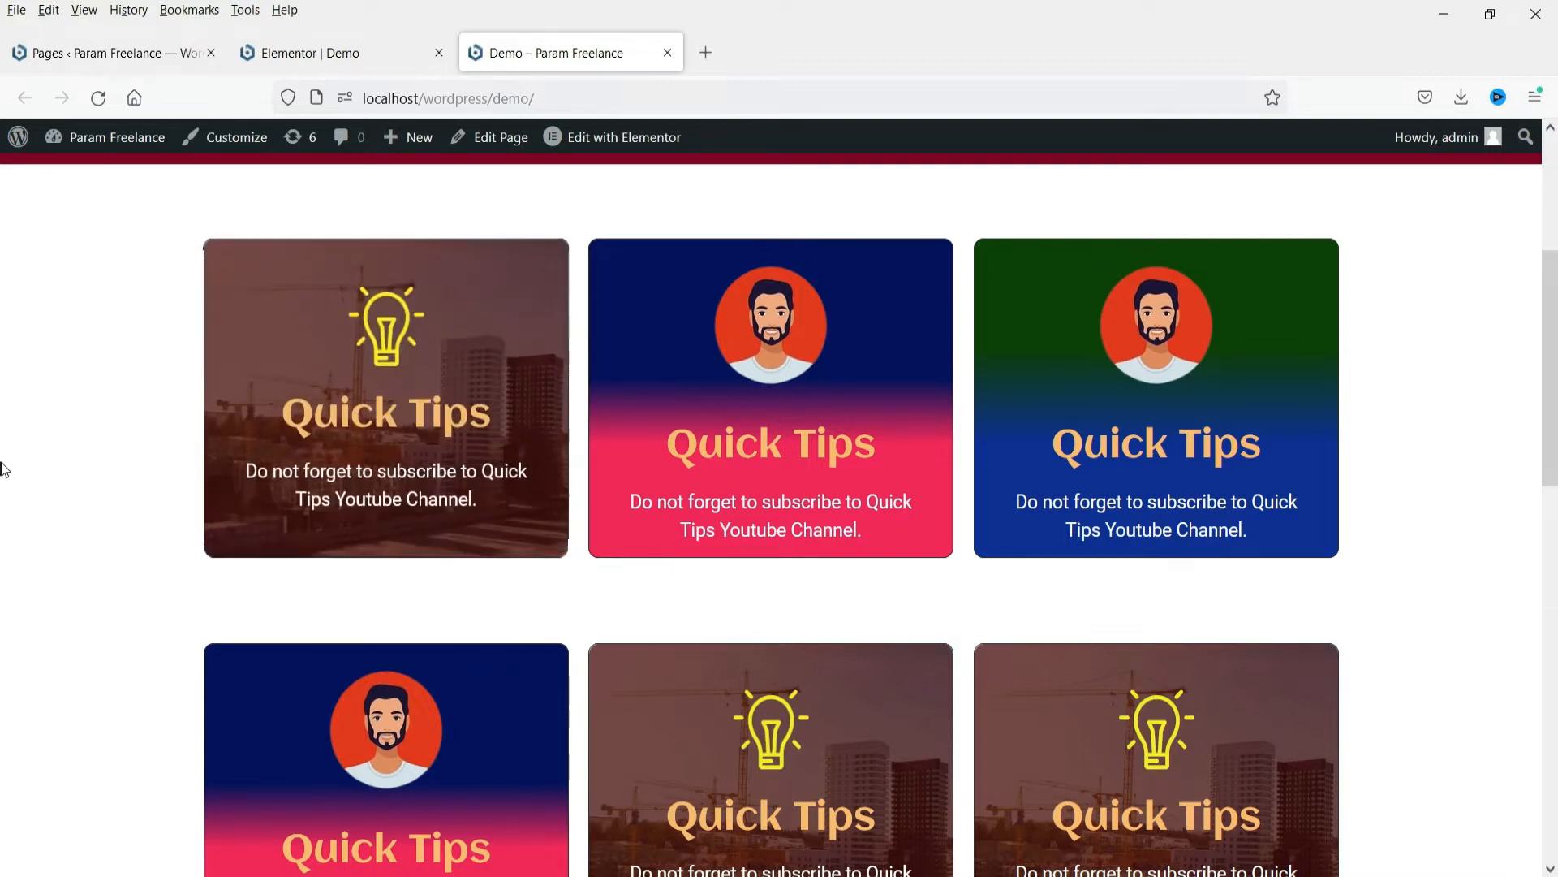
{"action": "scroll", "coordinate": [5, 479], "scroll_direction": "down", "scroll_amount": 5}
{"action": "mouse_move", "coordinate": [307, 595]}
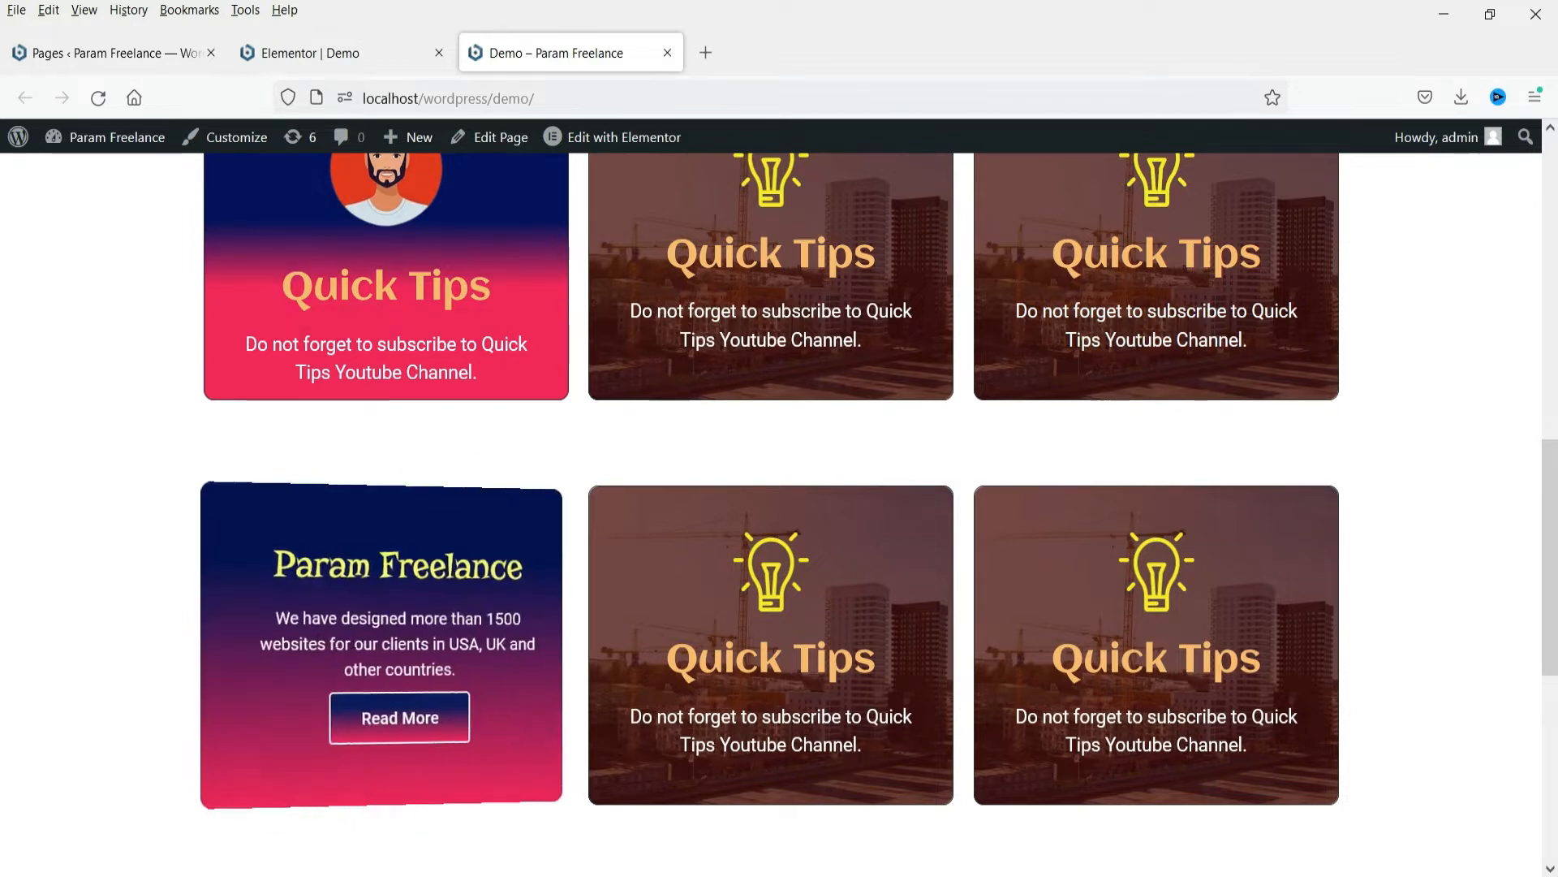
{"action": "mouse_move", "coordinate": [871, 643]}
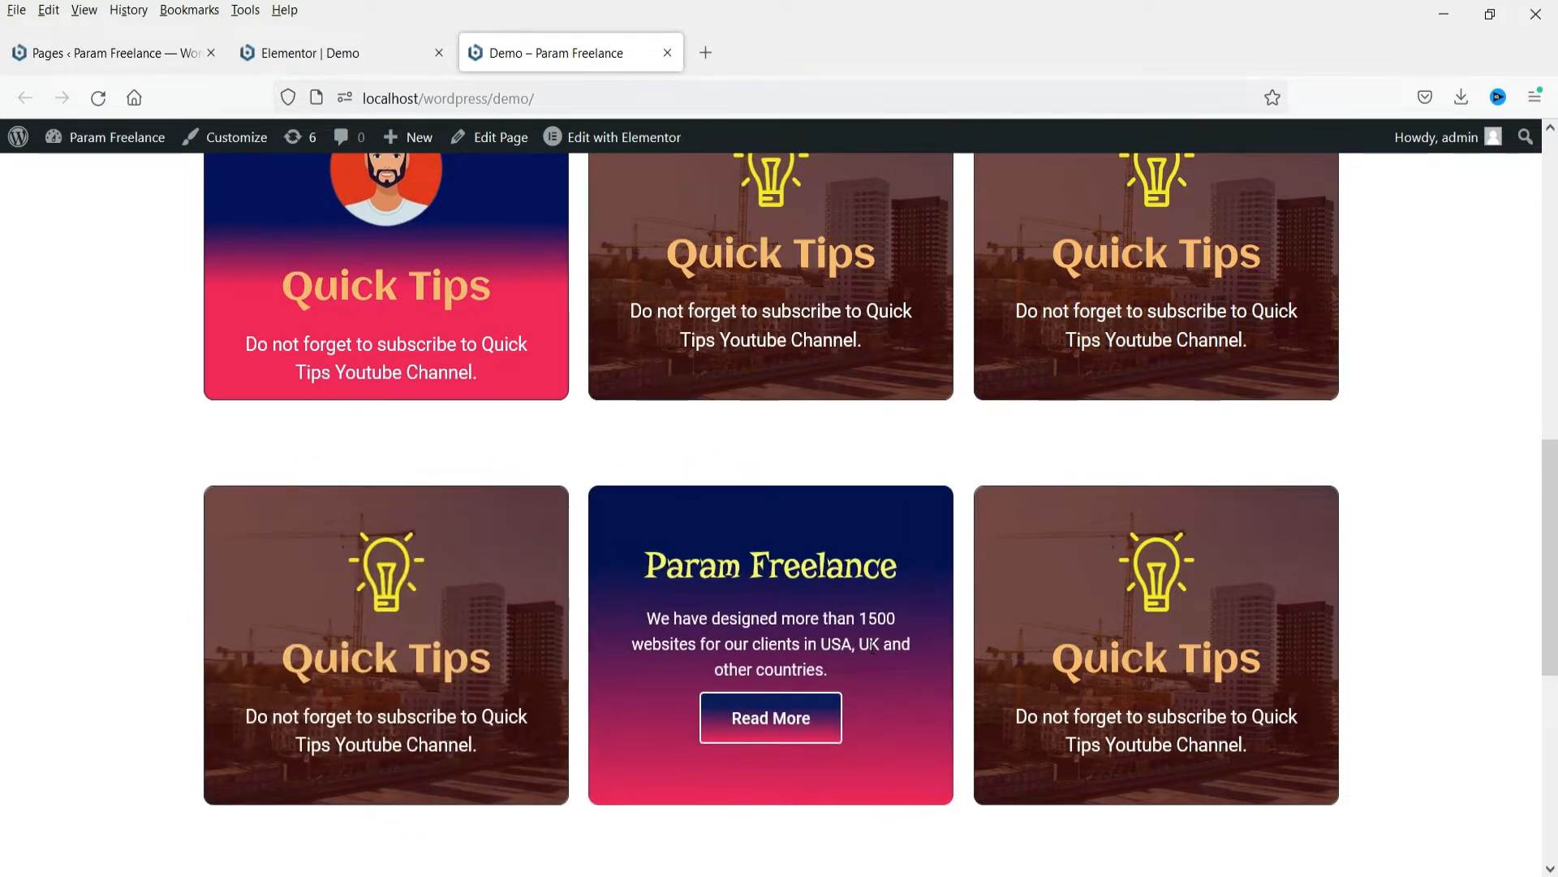
{"action": "mouse_move", "coordinate": [402, 619]}
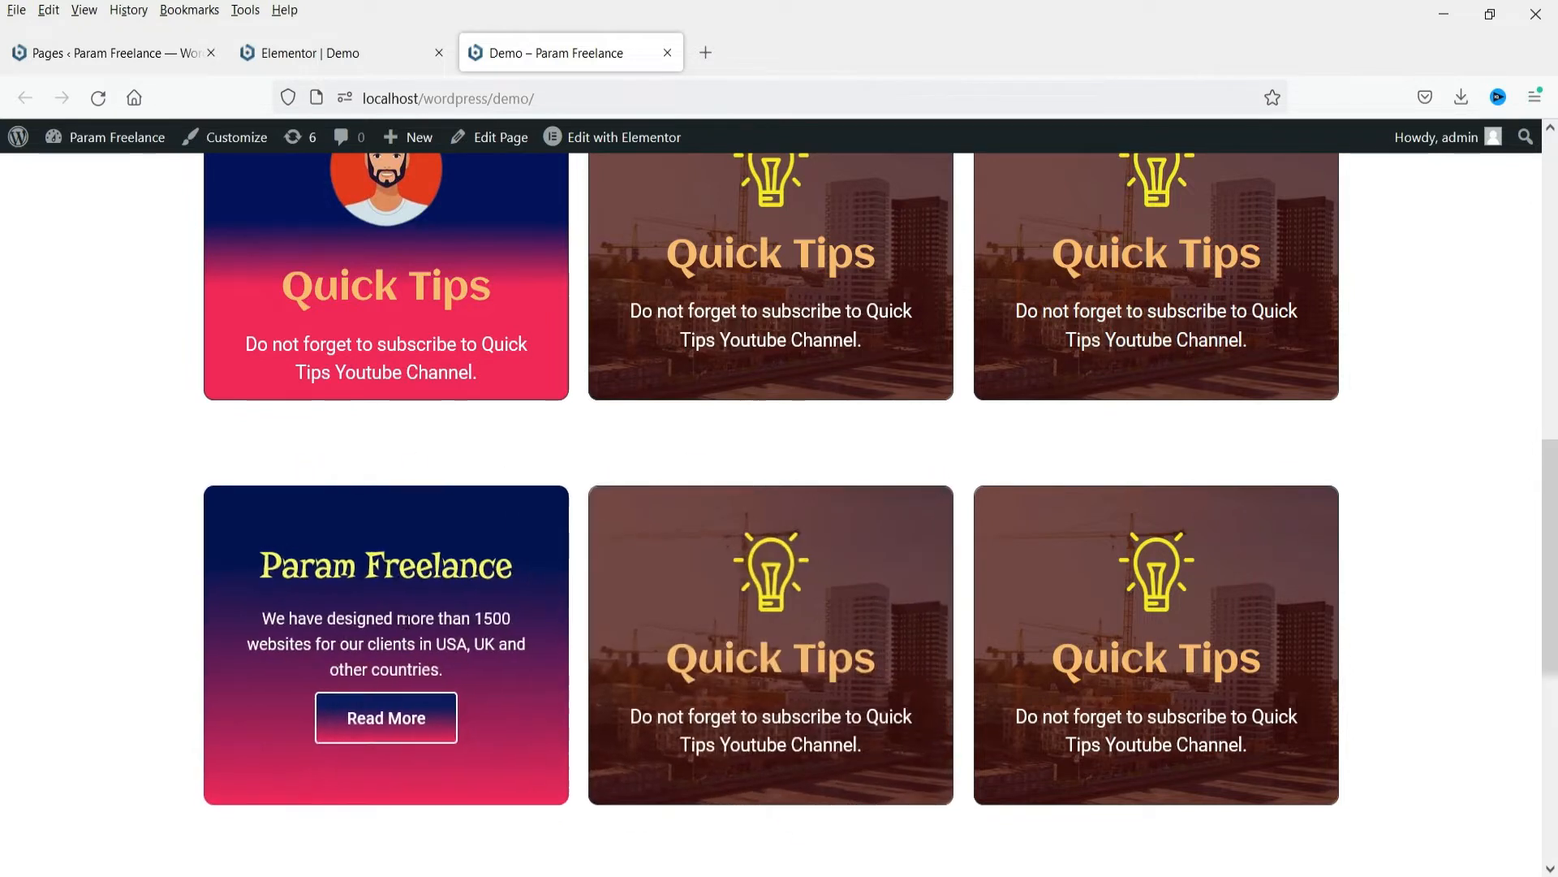
{"action": "mouse_move", "coordinate": [869, 617]}
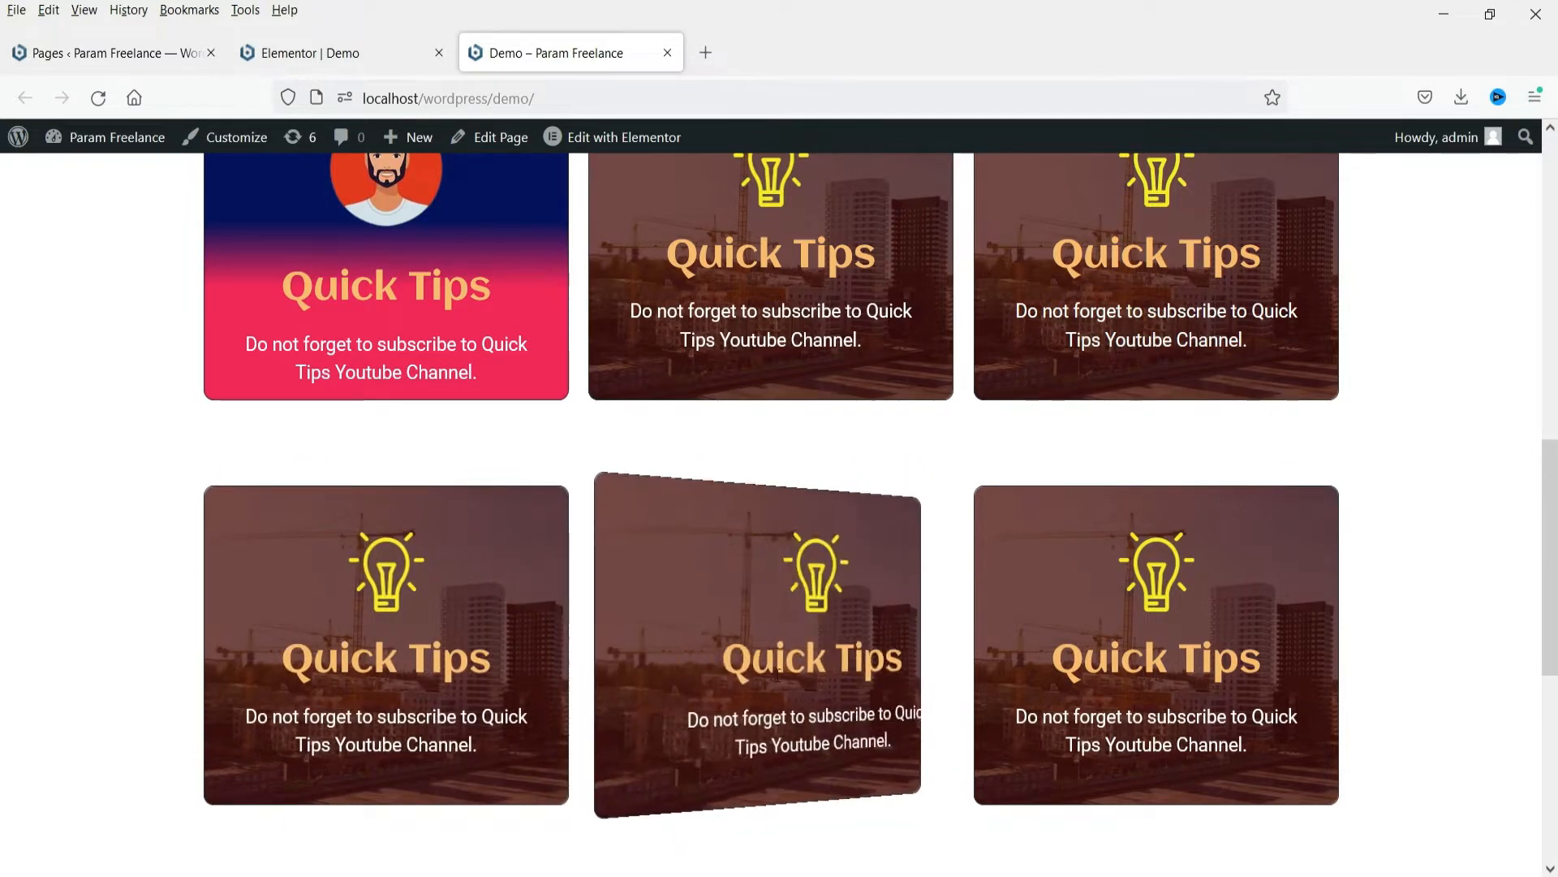
{"action": "mouse_move", "coordinate": [775, 708]}
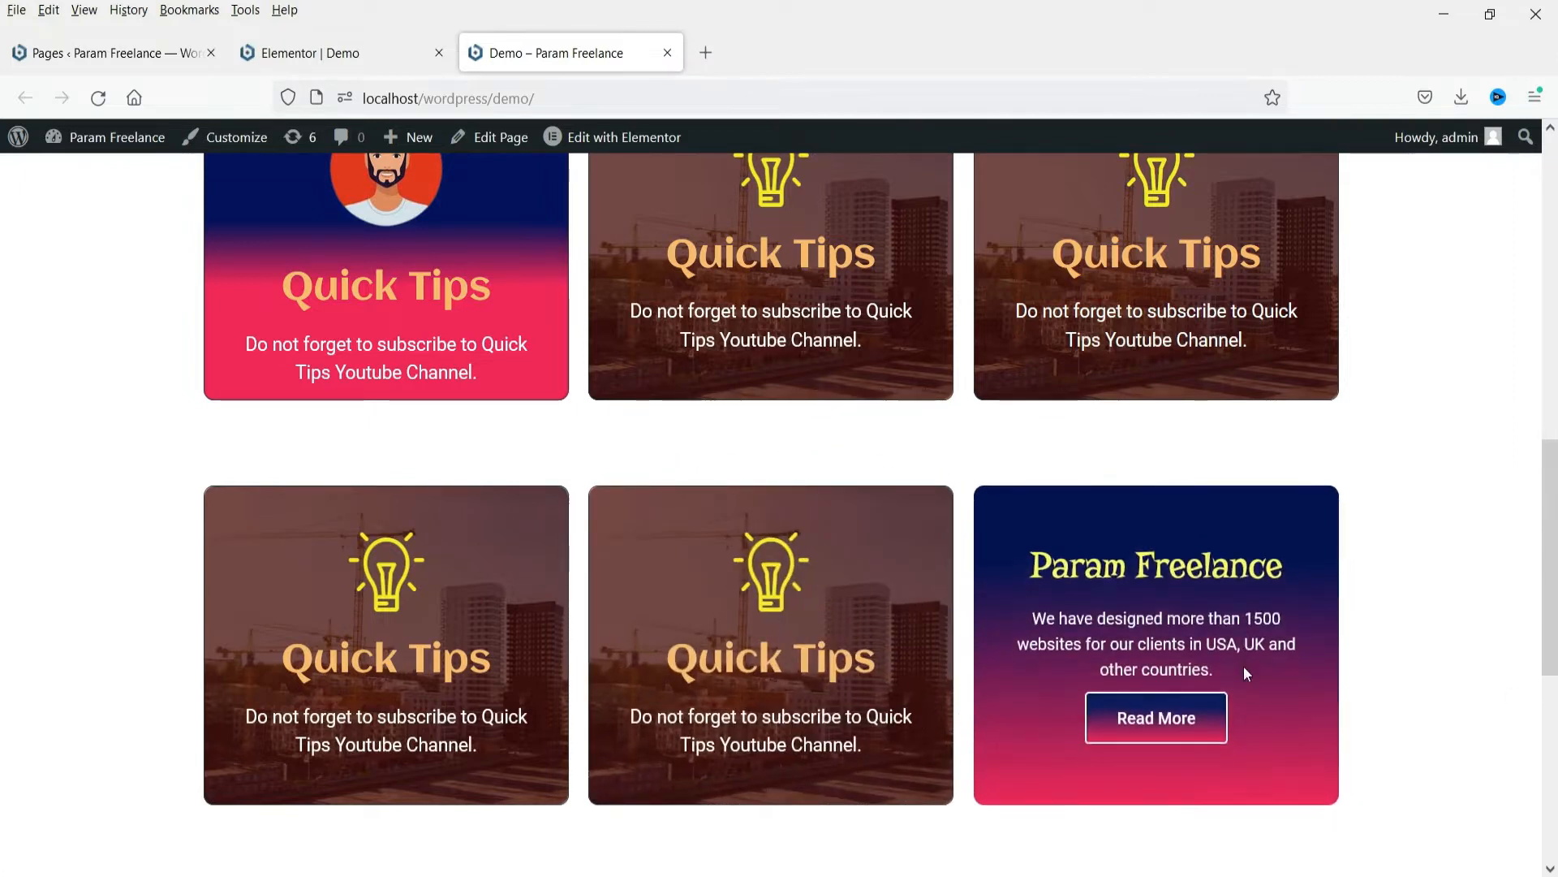